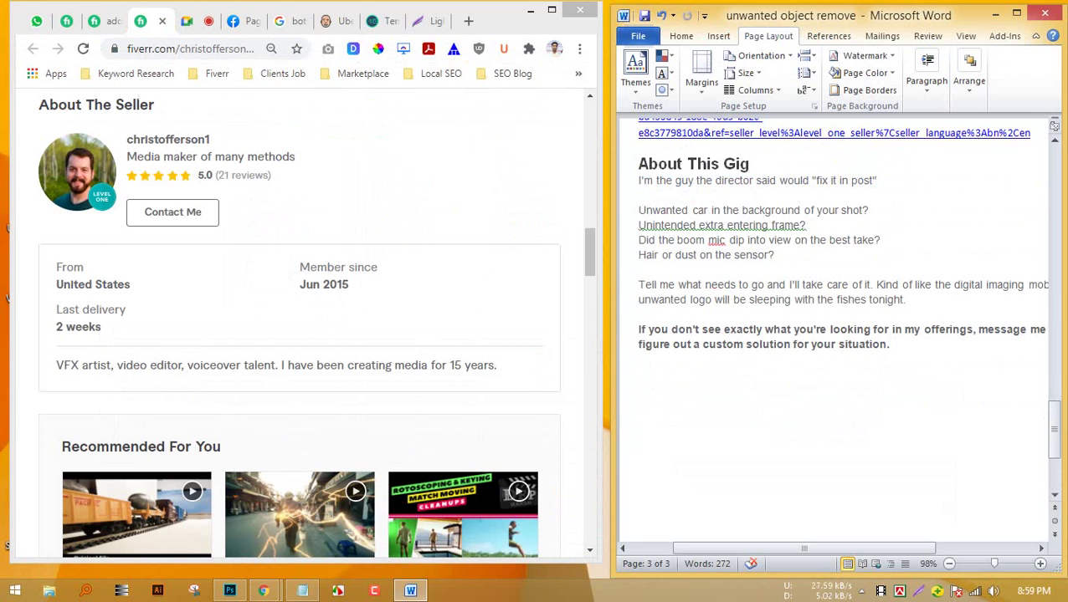
# Check the participants in the ongoing Google Meet call and return to the Fiverr gig page.
pyautogui.click(194, 22)
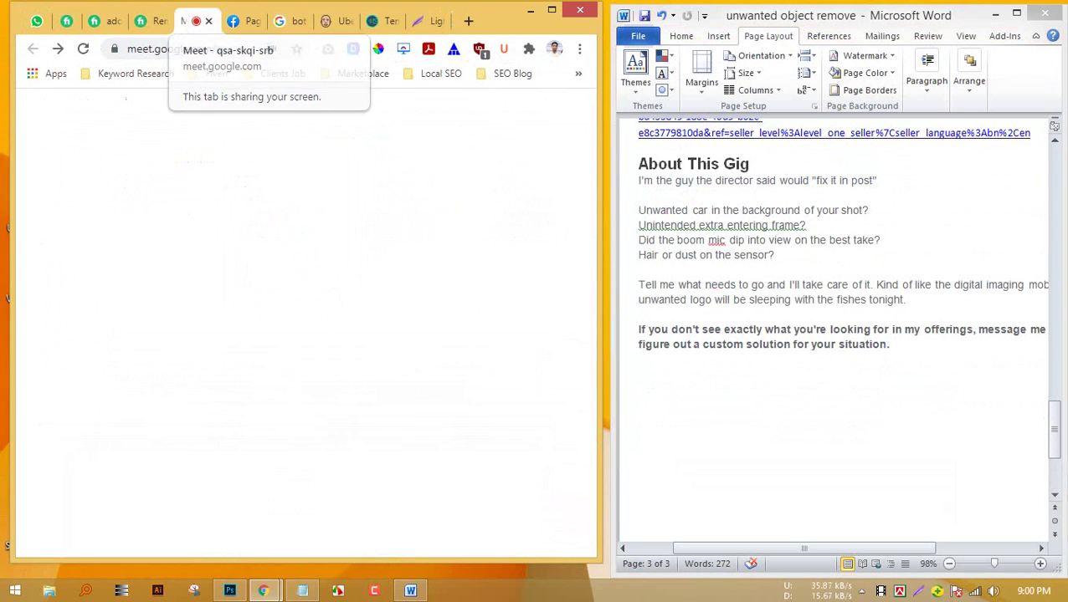
pyautogui.click(467, 183)
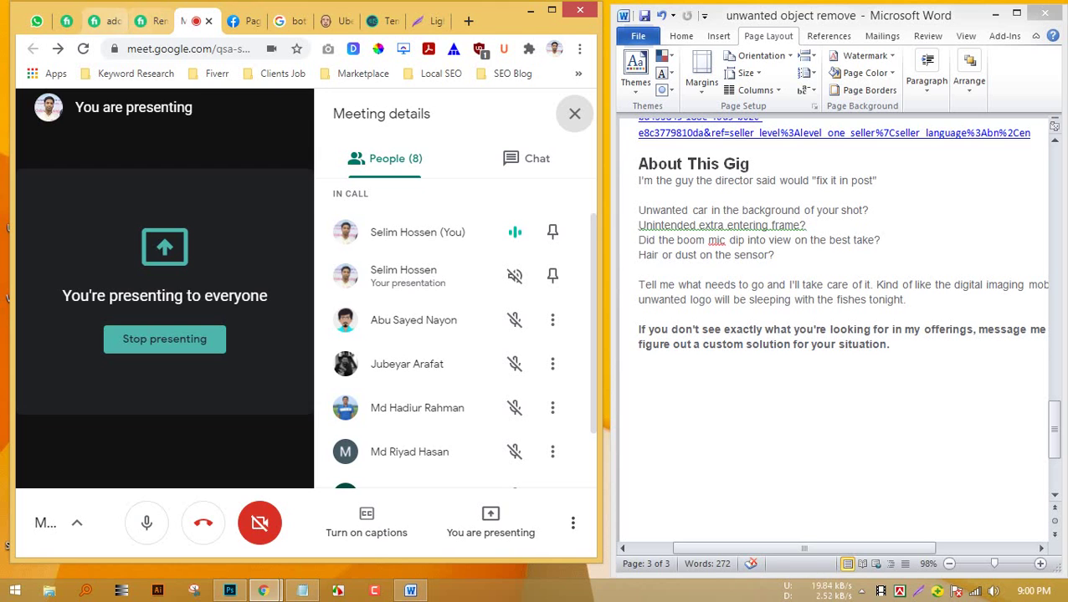
pyautogui.click(149, 22)
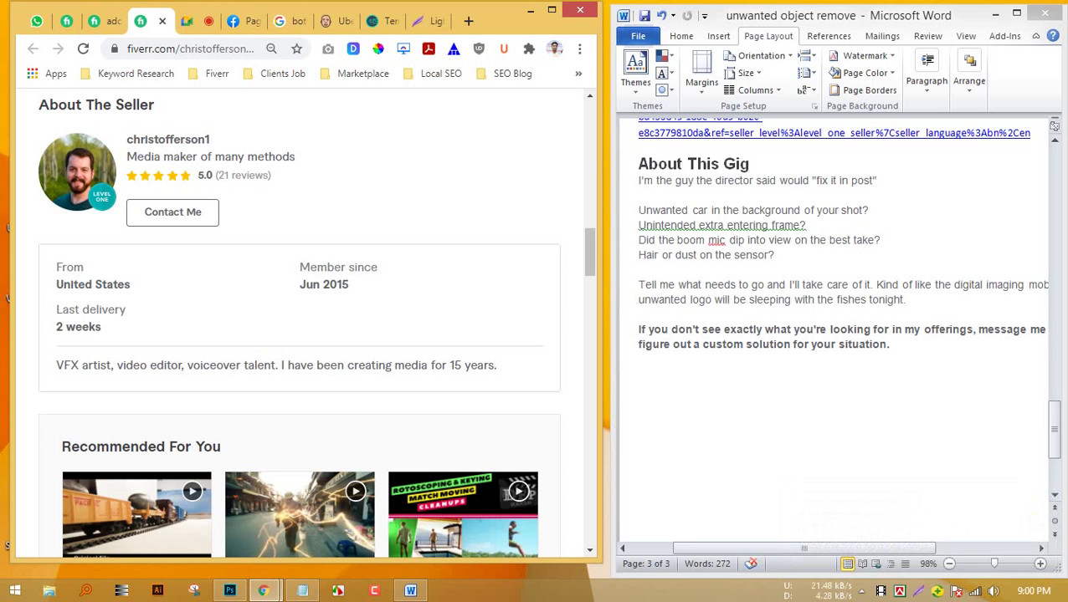
# Switch to Photoshop and reactivate the shoe's open outline path from its last anchor point with the Pen tool.
pyautogui.click(229, 591)
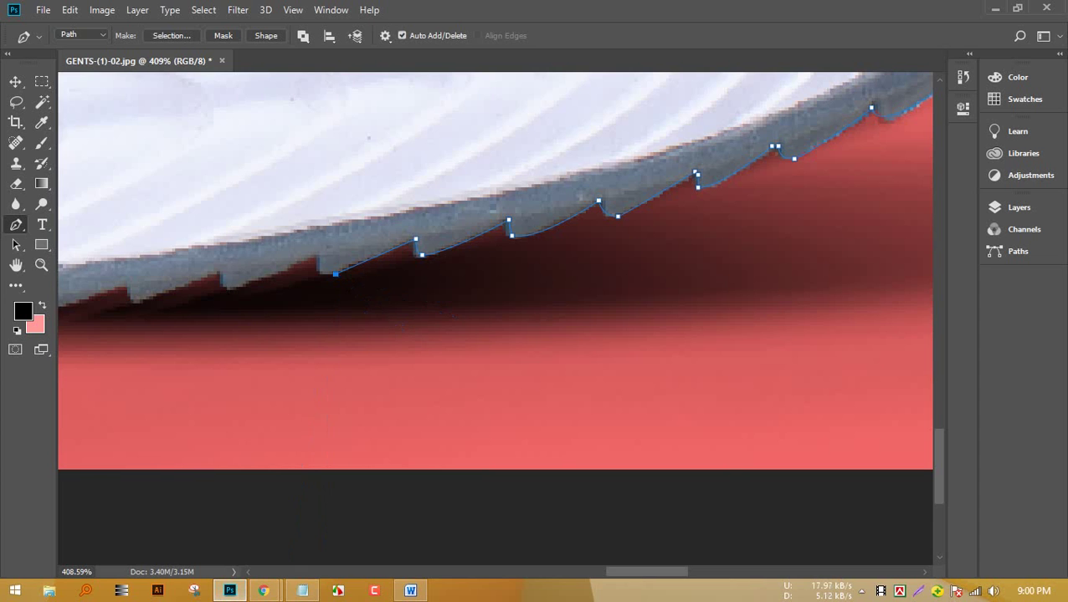
pyautogui.scroll(-5, 469, 317)
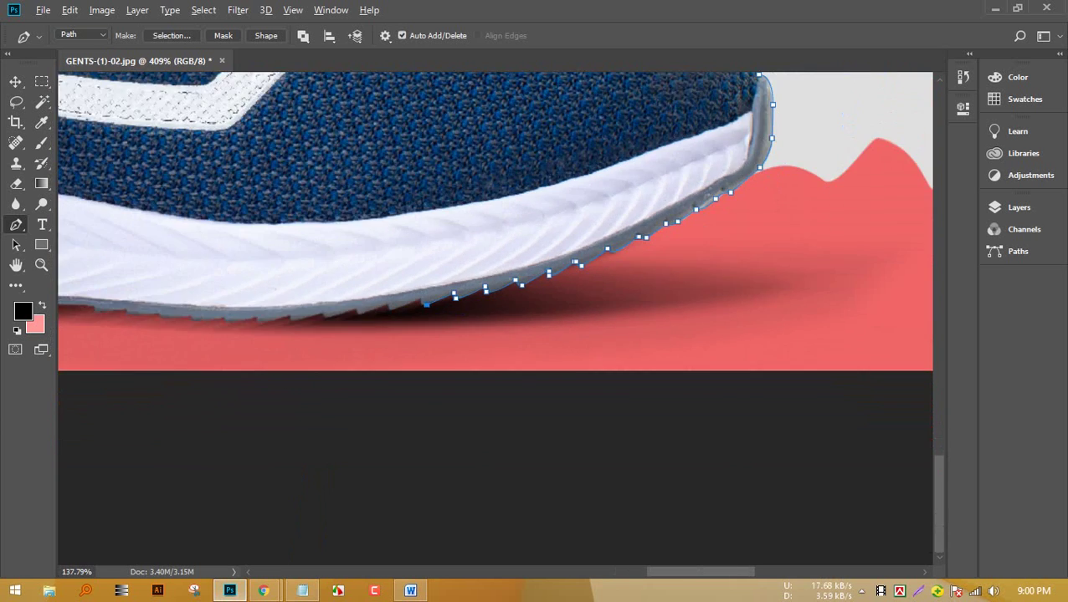
pyautogui.scroll(-3, 475, 318)
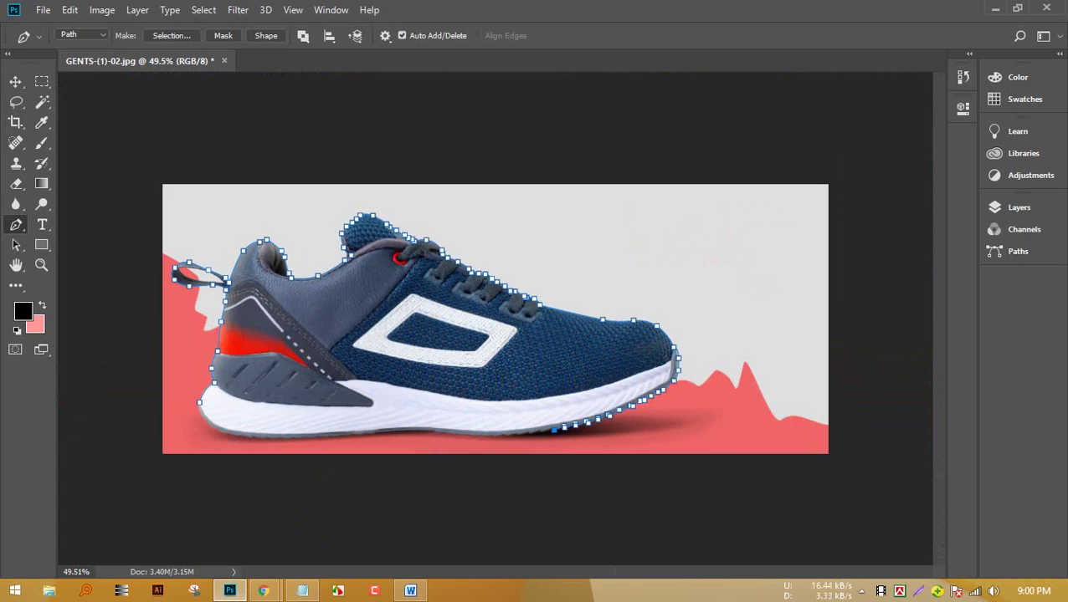
pyautogui.scroll(1, 492, 318)
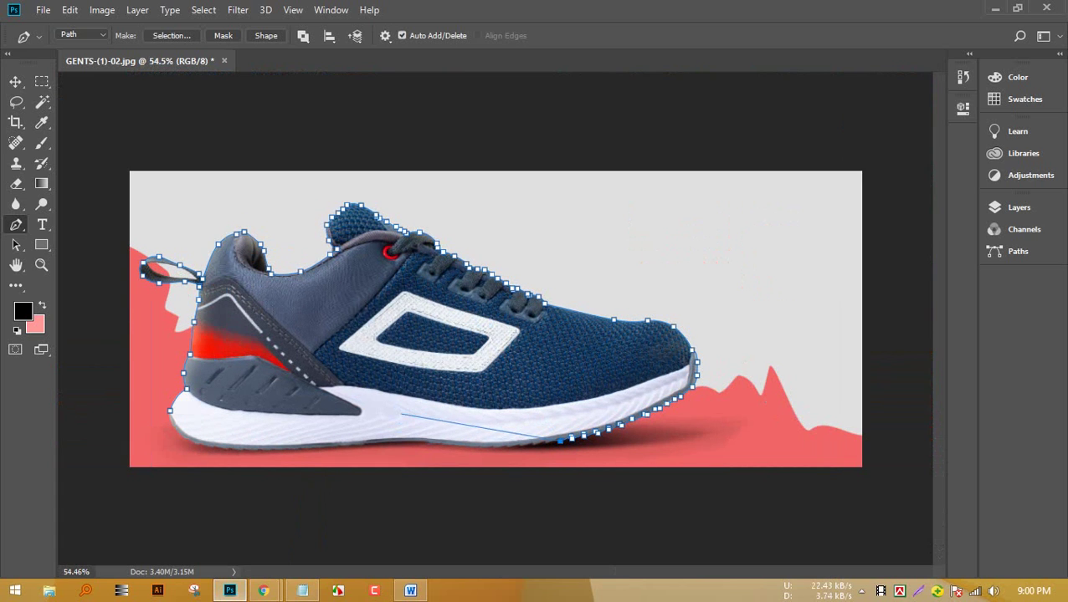
pyautogui.rightClick(16, 224)
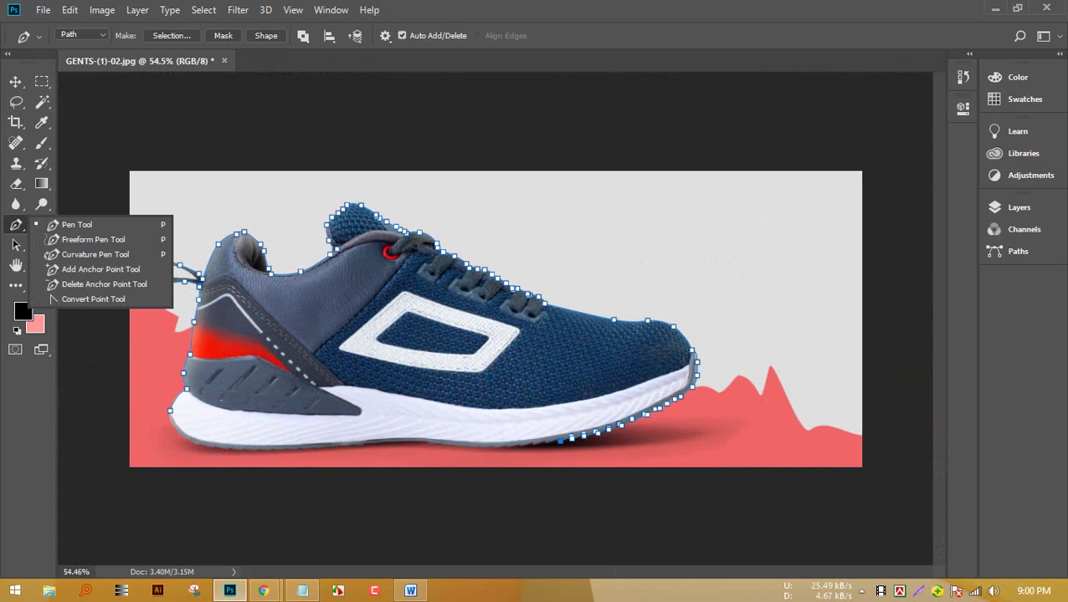
pyautogui.click(77, 225)
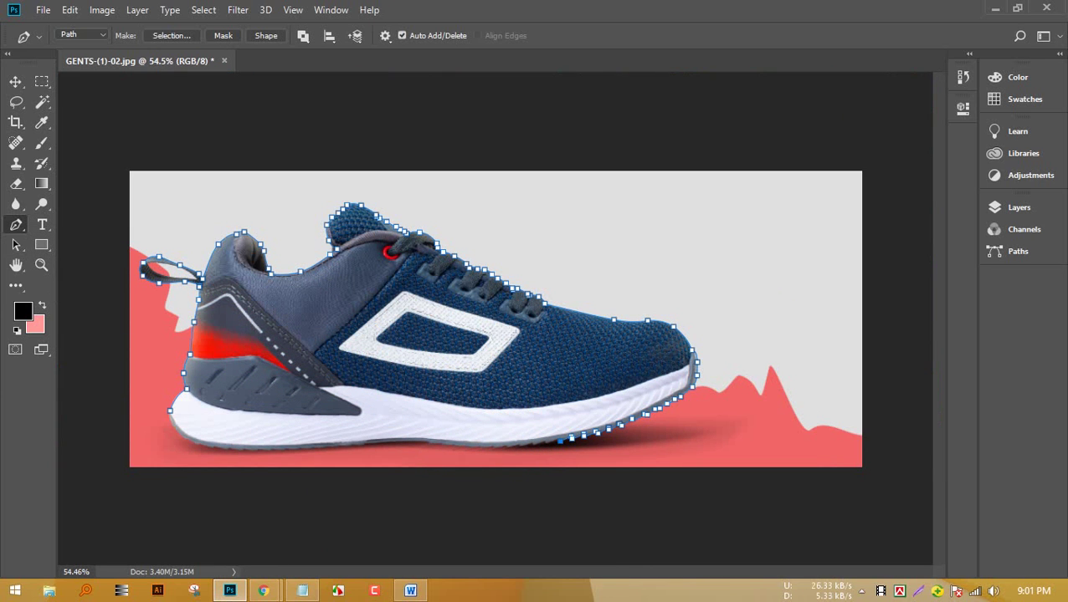
pyautogui.press('Escape')
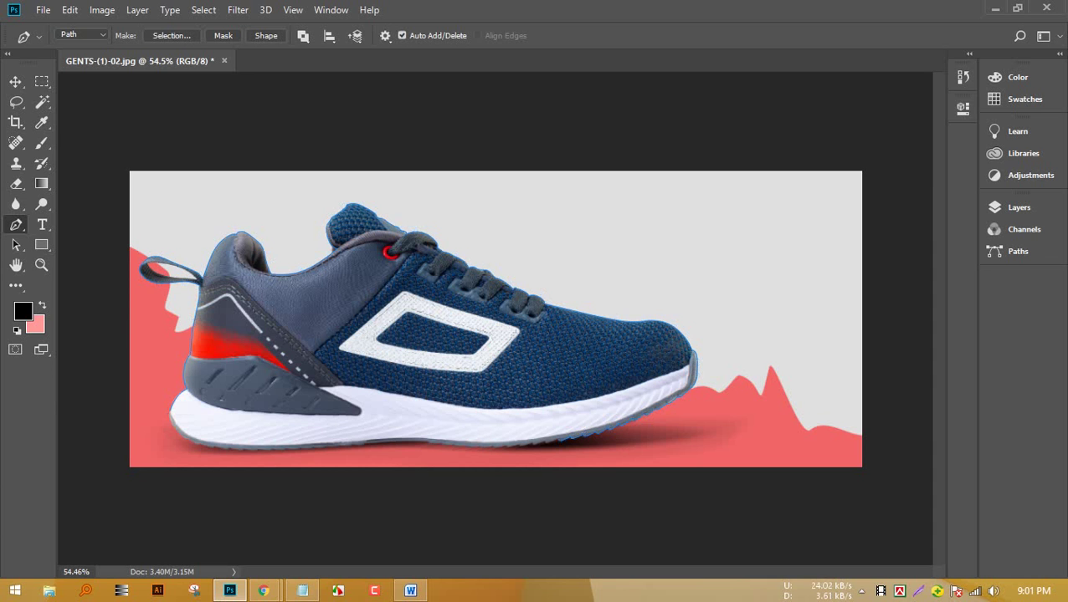
pyautogui.click(559, 441)
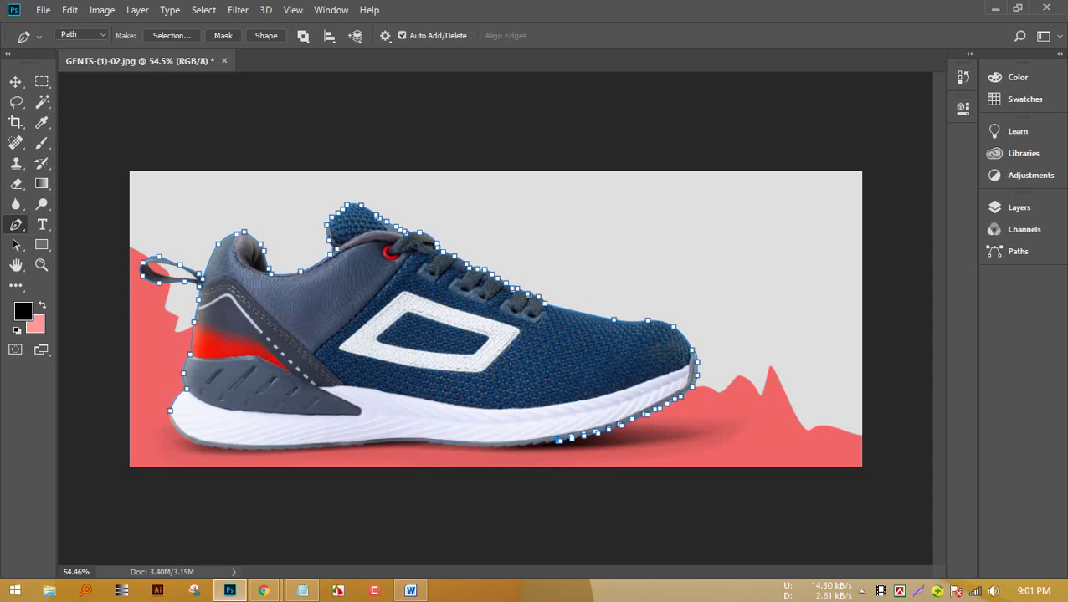
# Bring the Fiverr gig page and the "unwanted object remove" Word document back in front, side by side.
pyautogui.moveTo(262, 591)
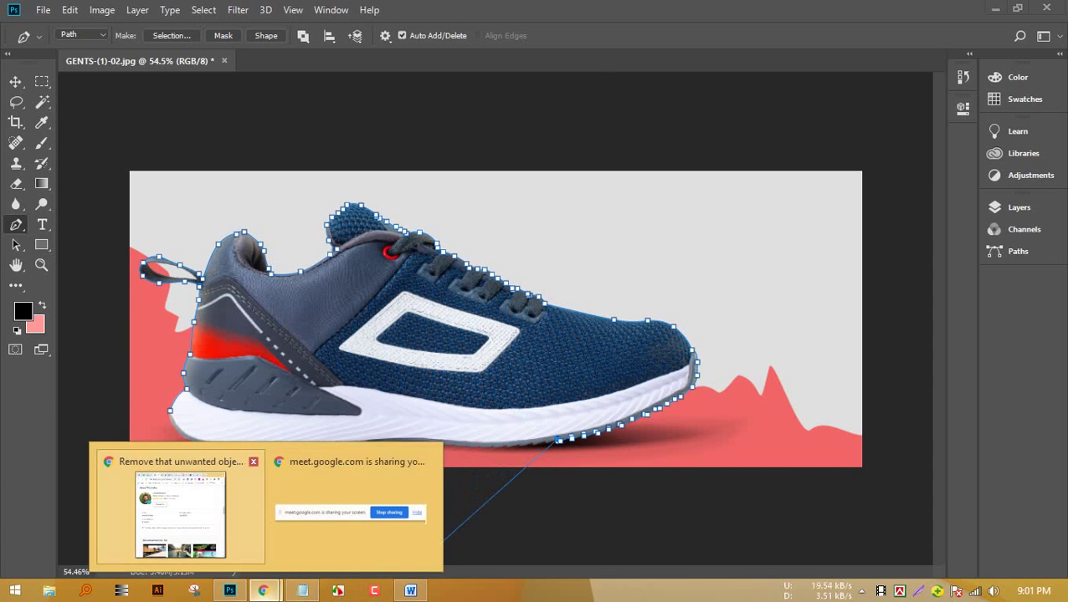
pyautogui.click(180, 510)
pyautogui.moveTo(410, 590)
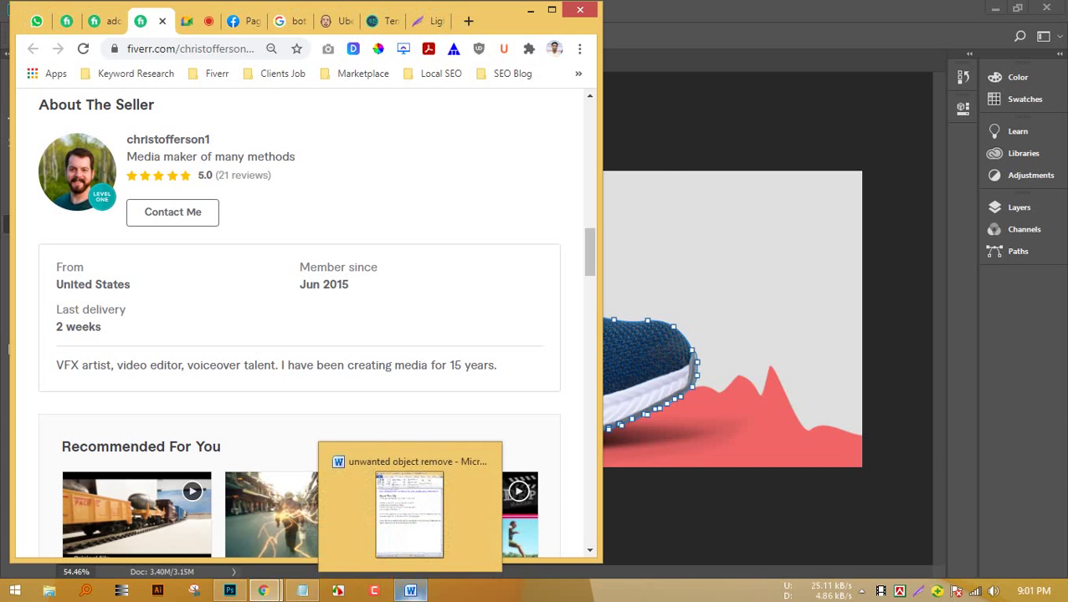
pyautogui.click(409, 512)
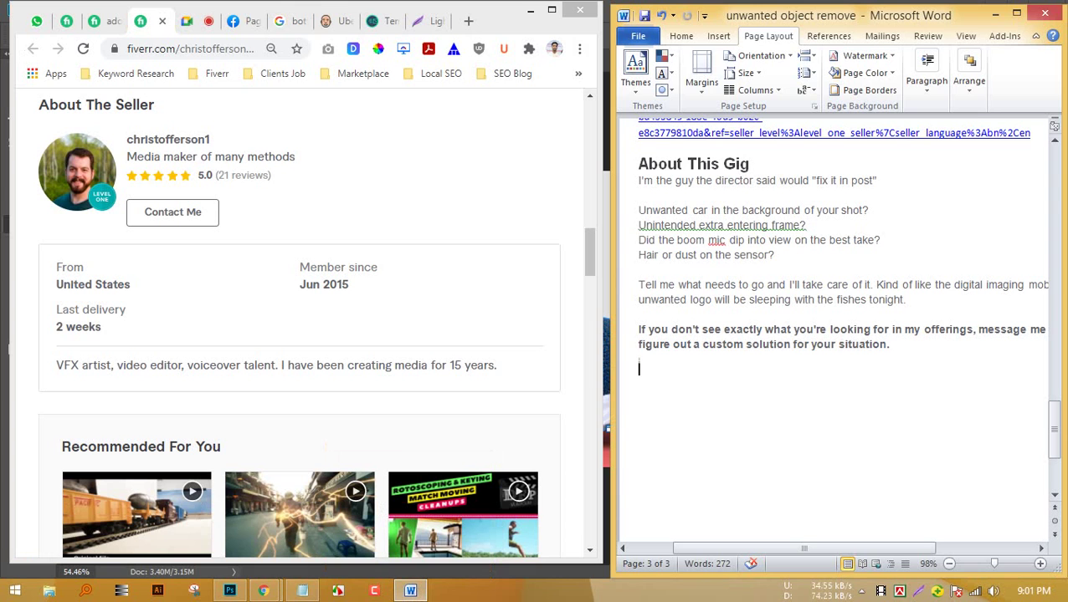
# Insert the picture "1" from the Desktop into the Word document below the gig description.
pyautogui.click(718, 36)
pyautogui.click(670, 71)
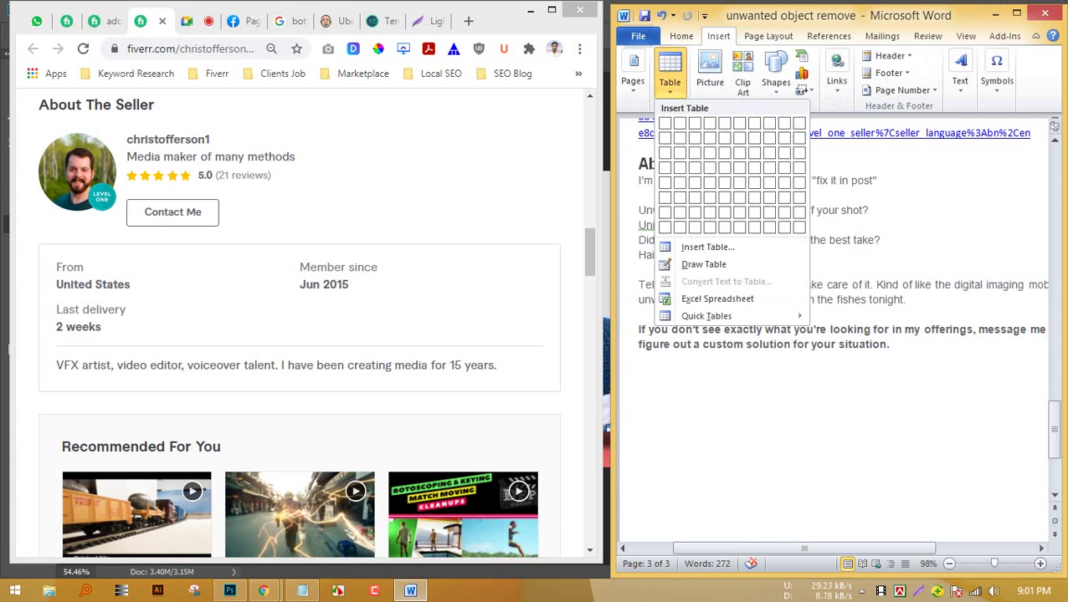
pyautogui.click(710, 71)
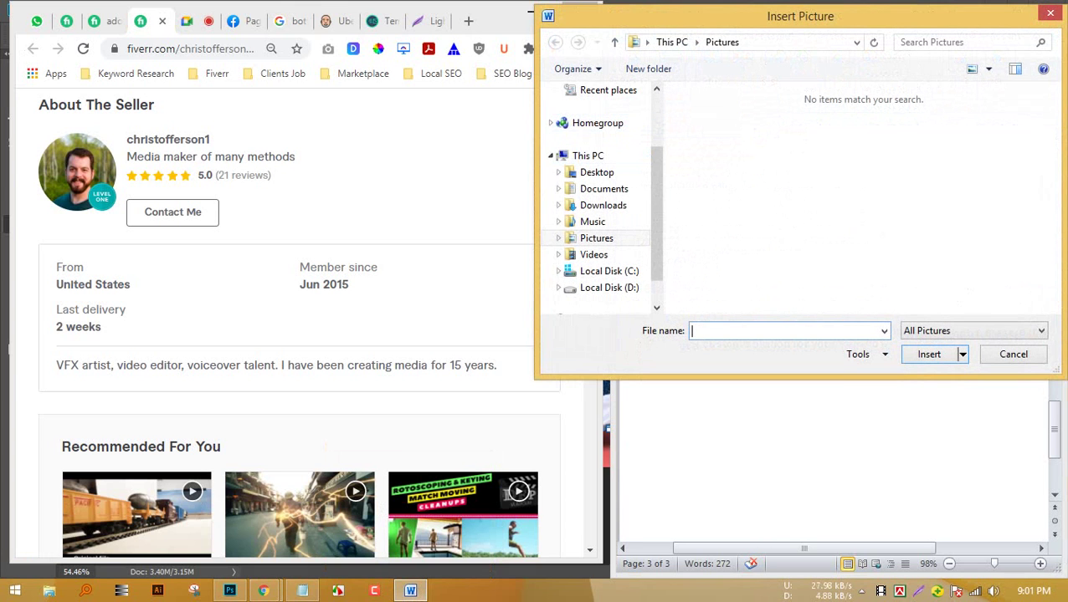
pyautogui.moveTo(657, 193); pyautogui.dragTo(657, 135)
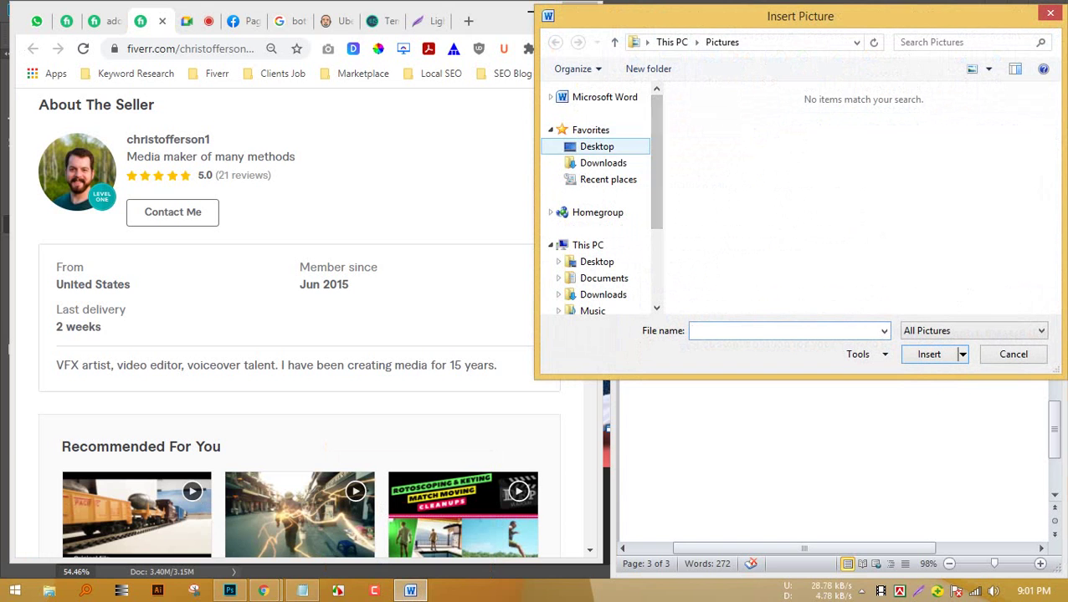
pyautogui.click(596, 146)
pyautogui.scroll(-5, 866, 198)
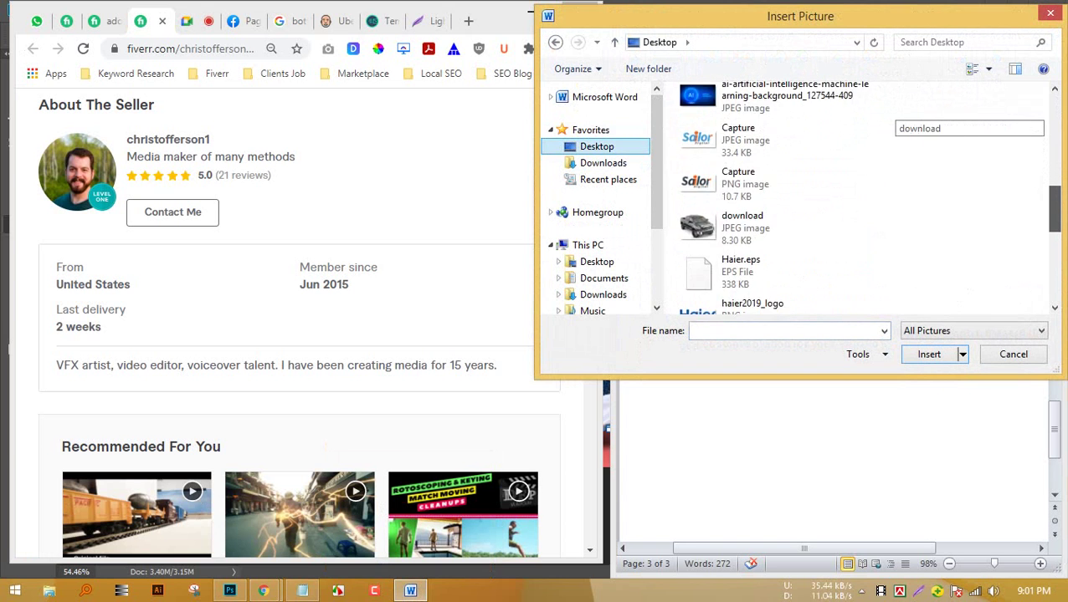
pyautogui.scroll(2, 866, 197)
pyautogui.click(774, 173)
pyautogui.click(928, 355)
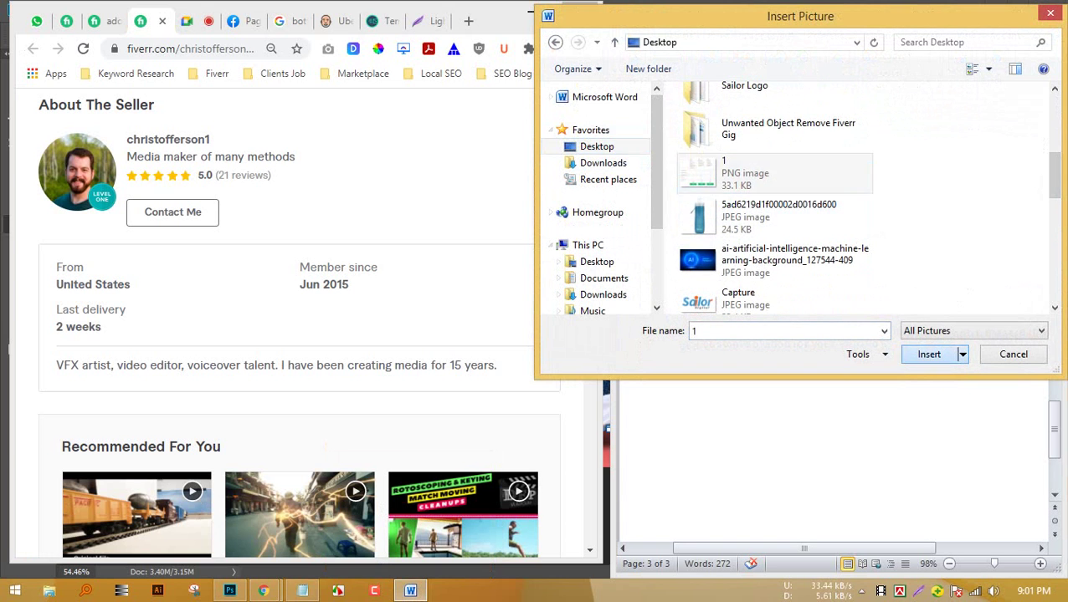
# Maximize the Word window and undo the picture insertion.
pyautogui.click(1015, 13)
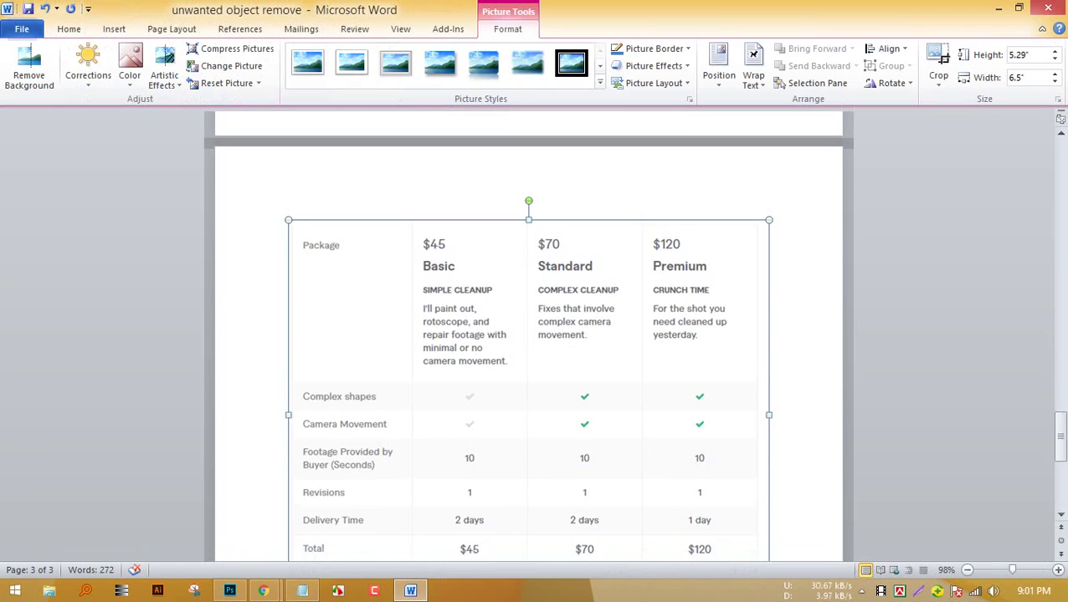
pyautogui.scroll(7, 527, 335)
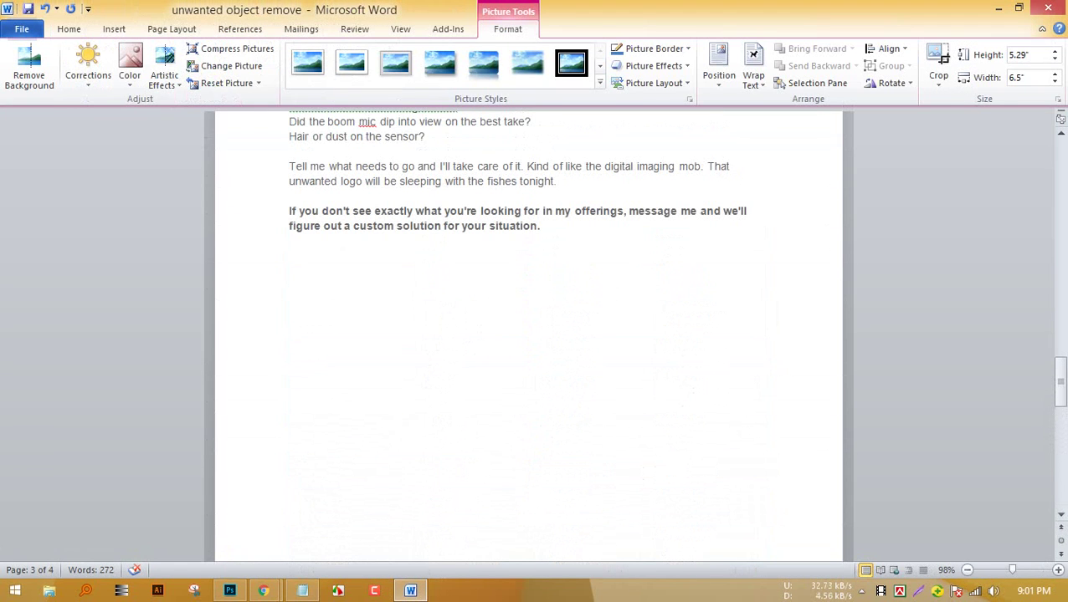
pyautogui.hotkey('ctrl', 'z')
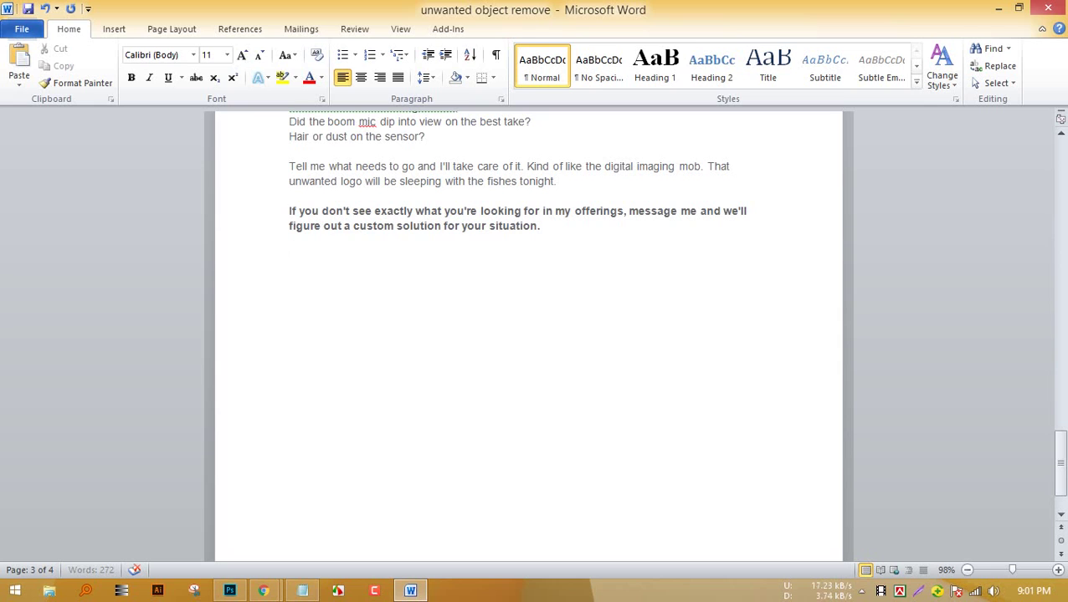
# Insert the Desktop picture "1" on the empty line after the bold closing paragraph of the gig description.
pyautogui.scroll(-10, 528, 334)
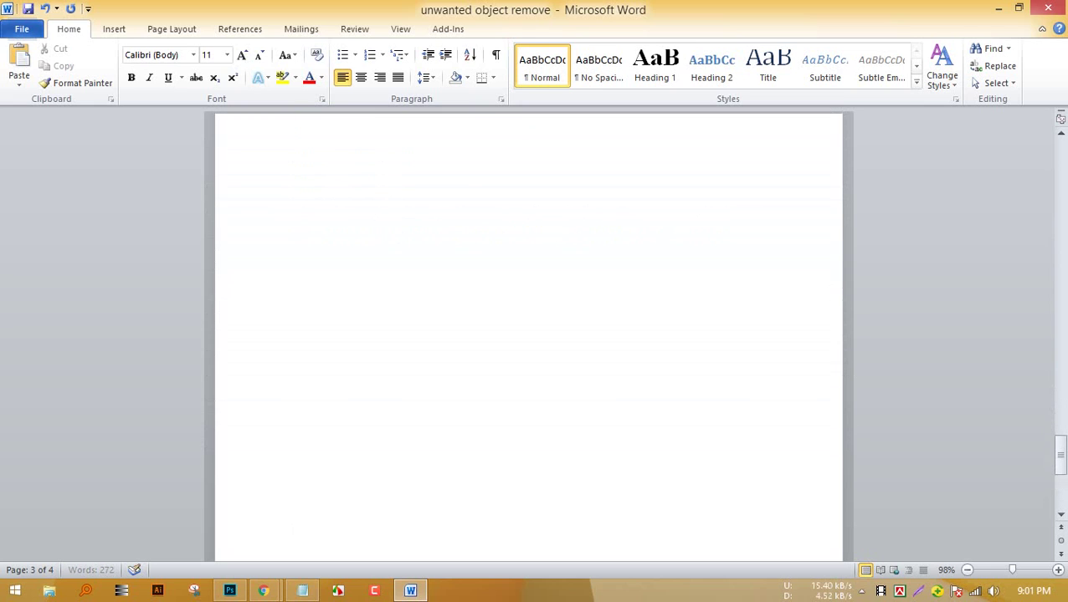
pyautogui.scroll(-15, 528, 335)
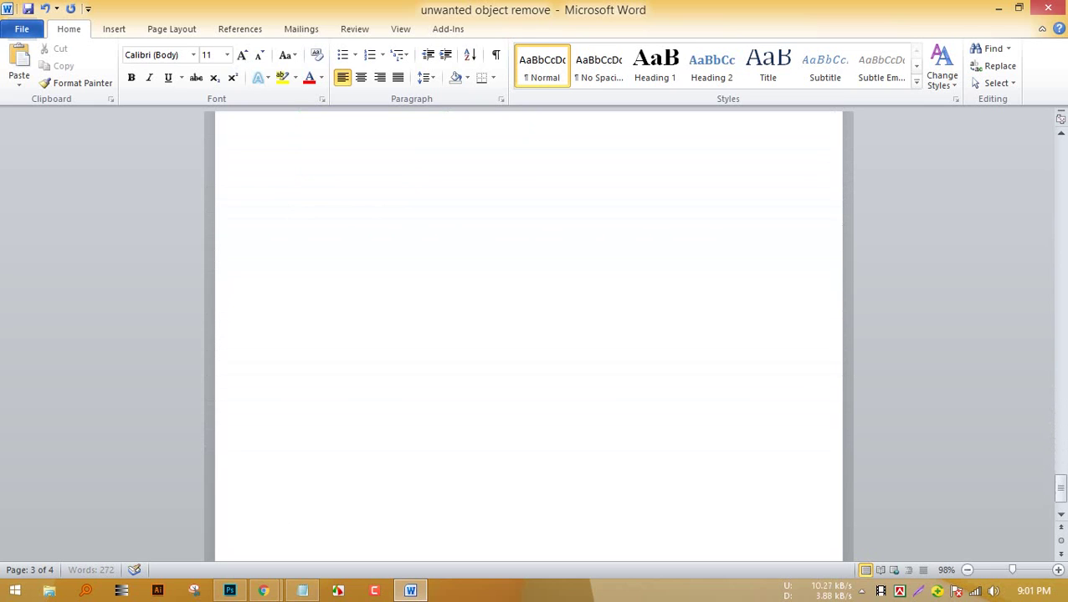
pyautogui.scroll(10, 288, 529)
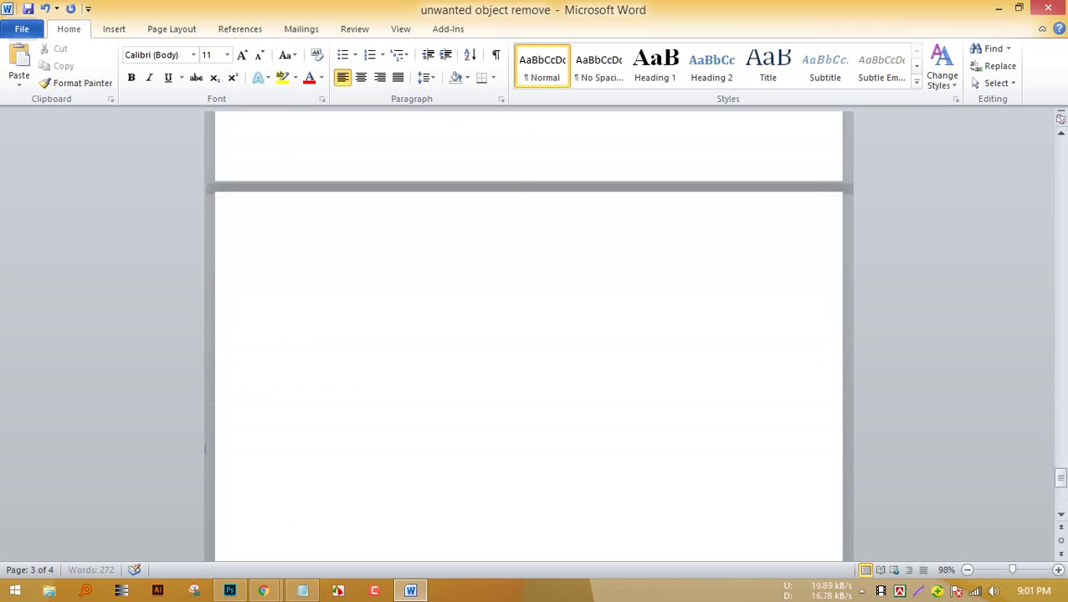
pyautogui.scroll(5, 289, 532)
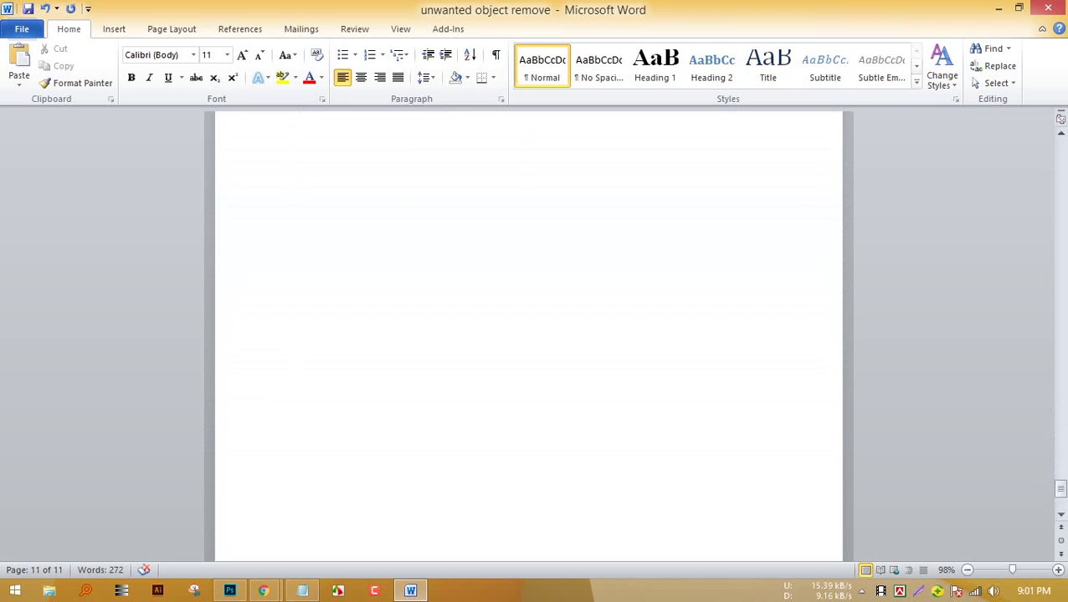
pyautogui.moveTo(1061, 488); pyautogui.dragTo(1060, 228)
pyautogui.click(289, 259)
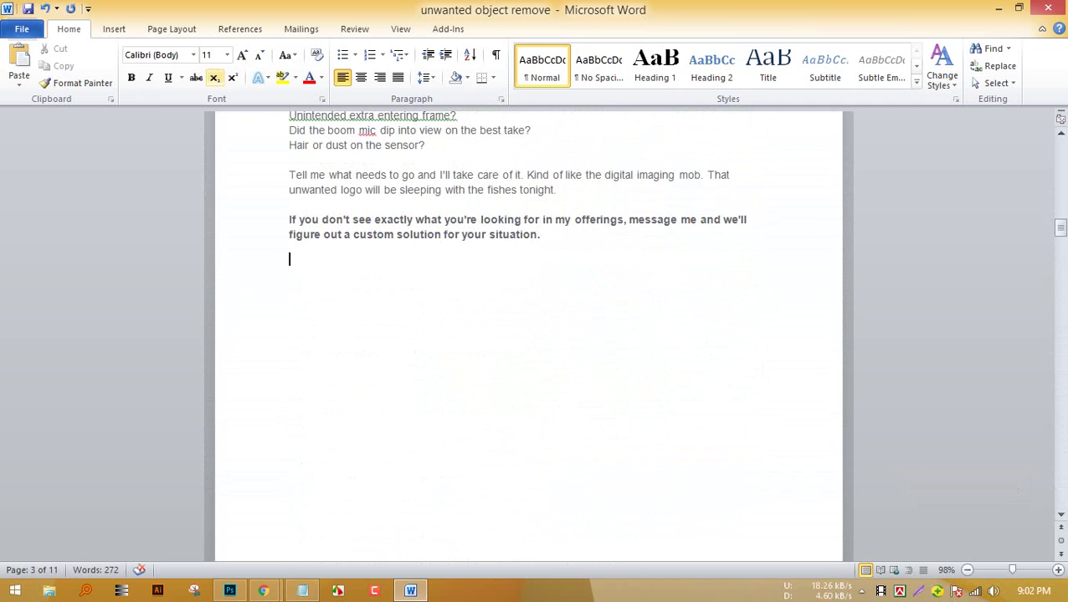
pyautogui.click(114, 29)
pyautogui.click(166, 65)
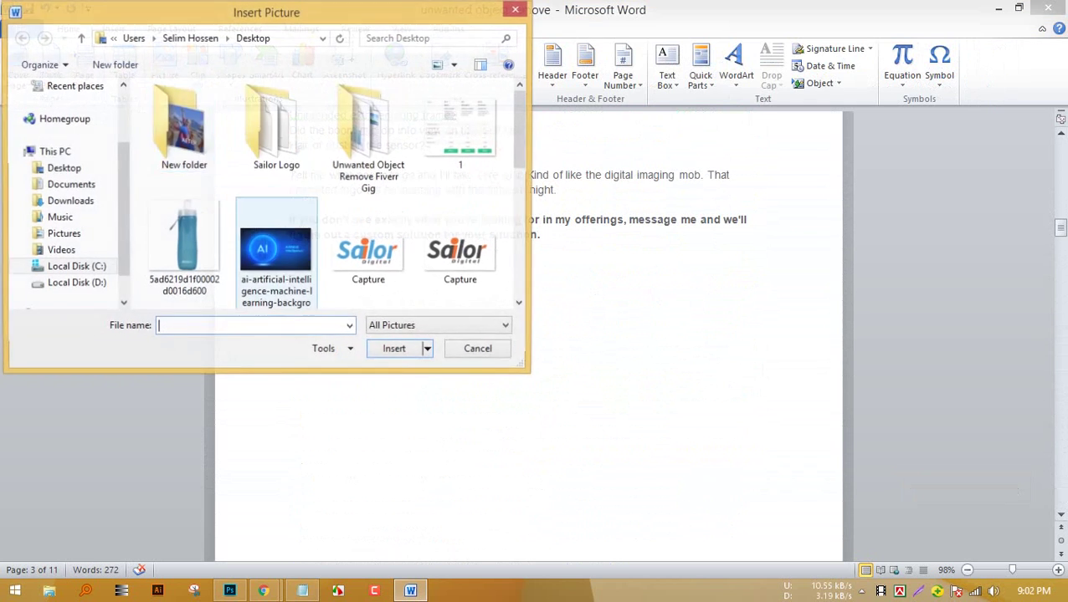
pyautogui.click(460, 128)
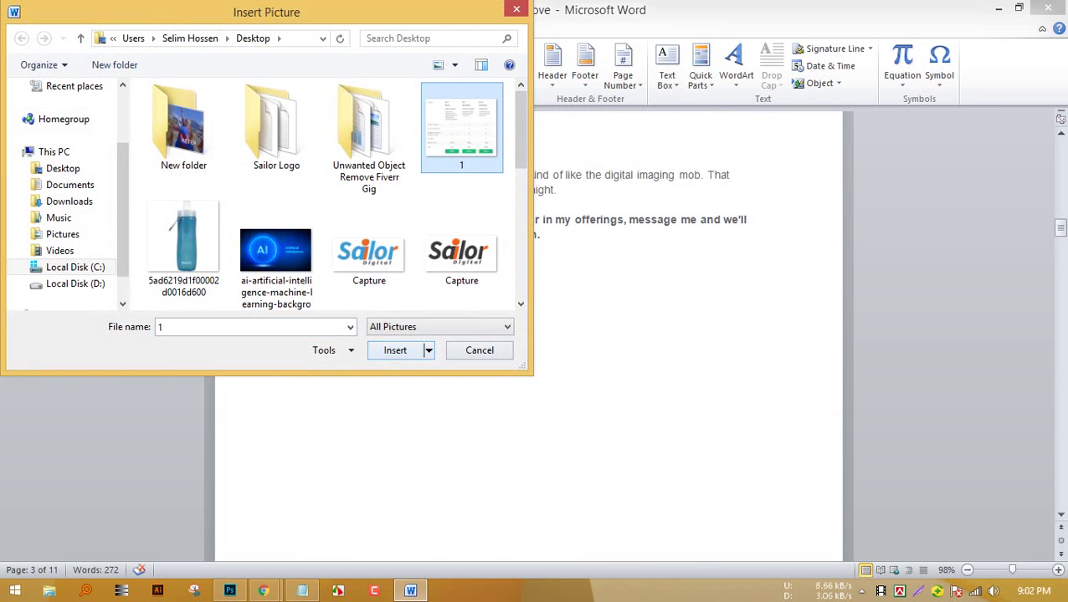
pyautogui.doubleClick(460, 128)
# Set the pricing picture's text wrapping to Square, place the cursor below it and restore the Word window beside the browser.
pyautogui.click(753, 74)
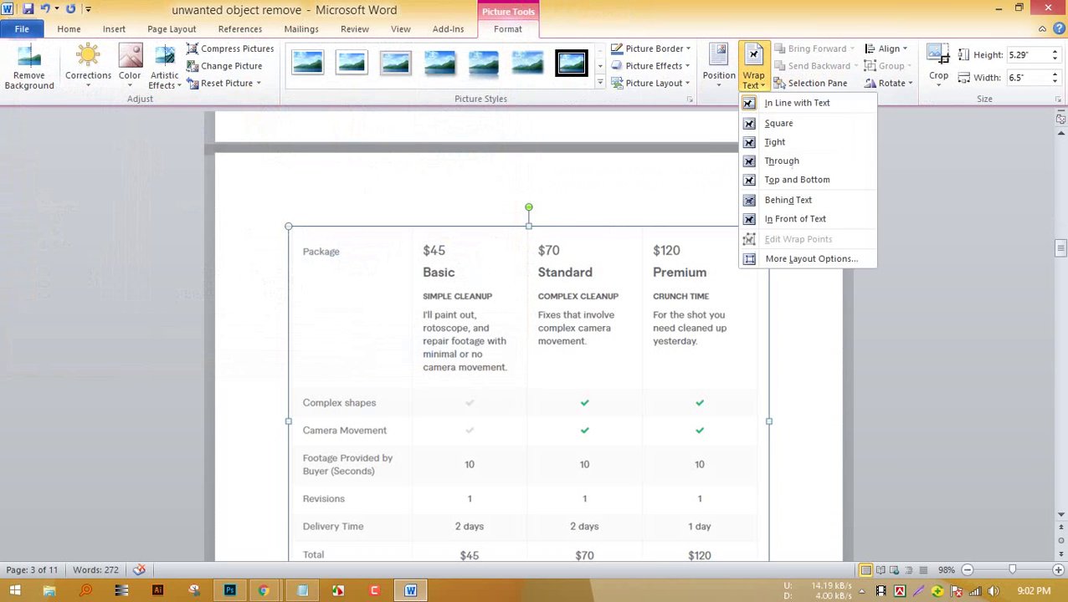
pyautogui.click(778, 123)
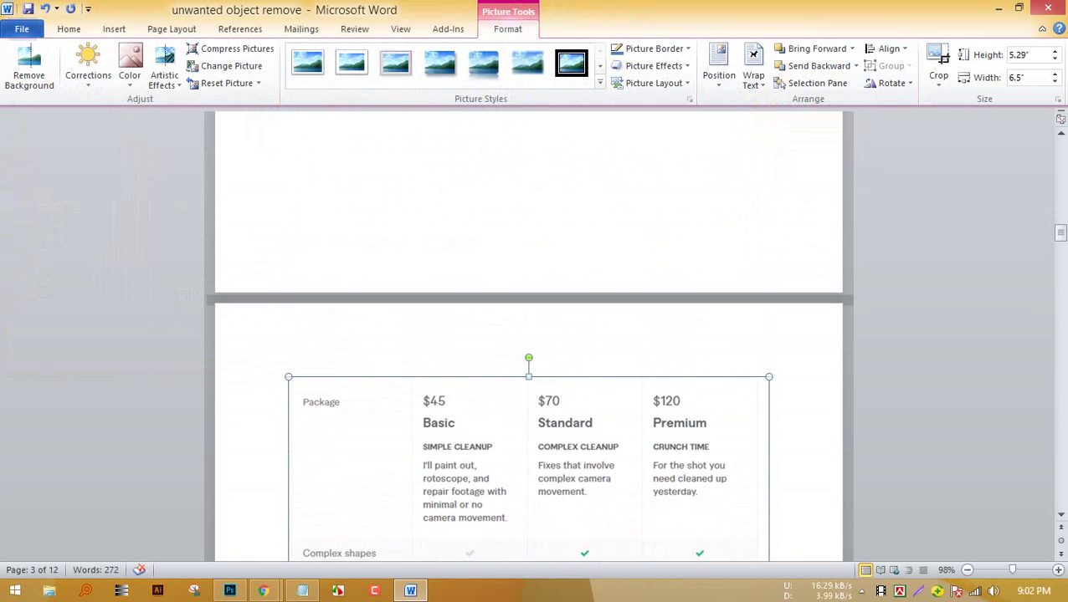
pyautogui.scroll(-10, 529, 334)
pyautogui.click(290, 386)
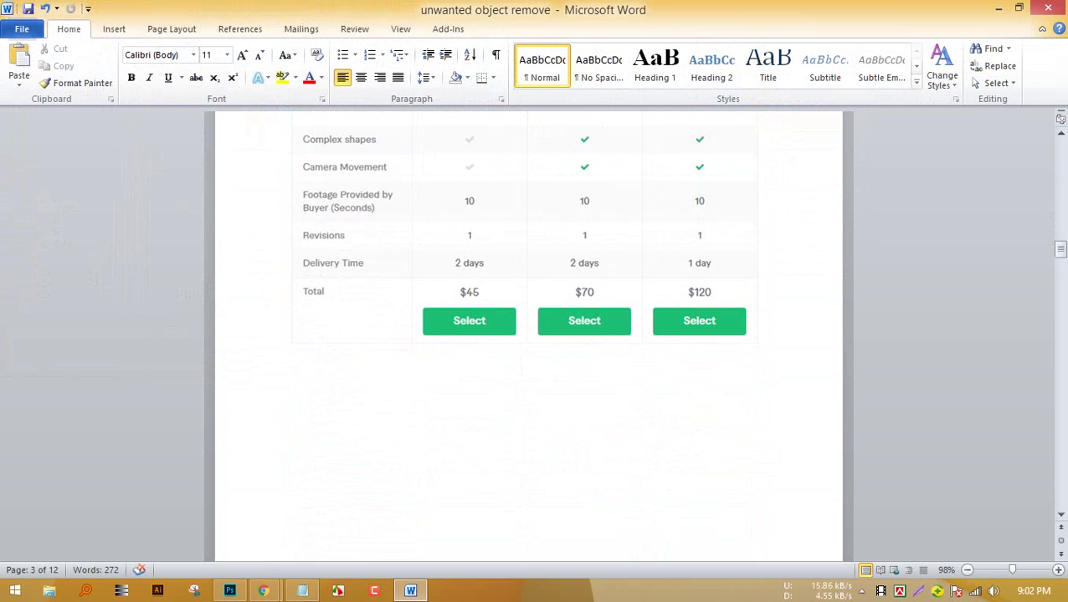
pyautogui.click(1019, 7)
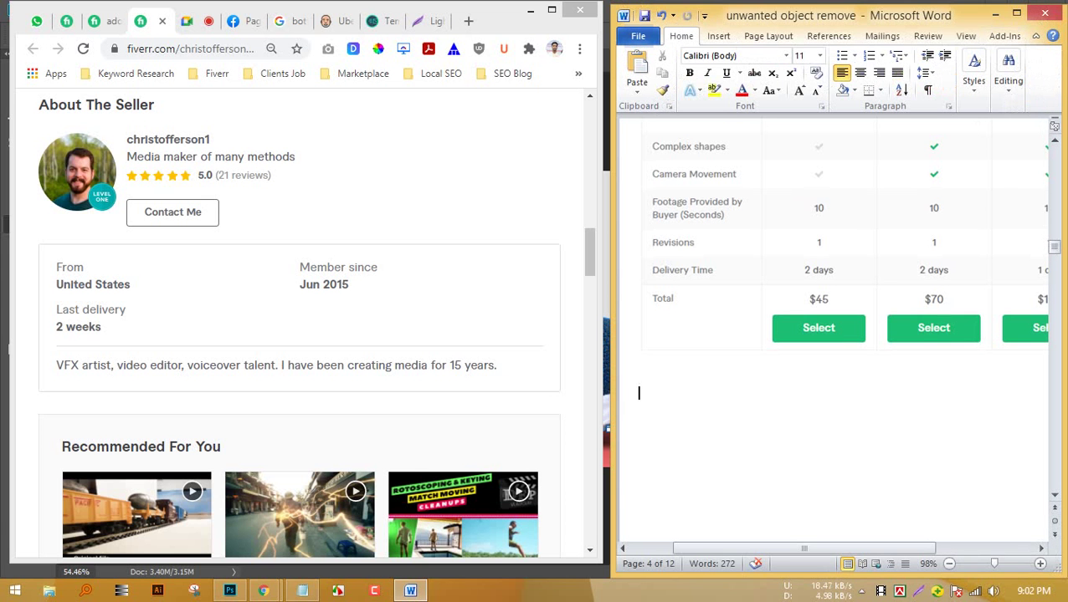
pyautogui.scroll(-3, 833, 335)
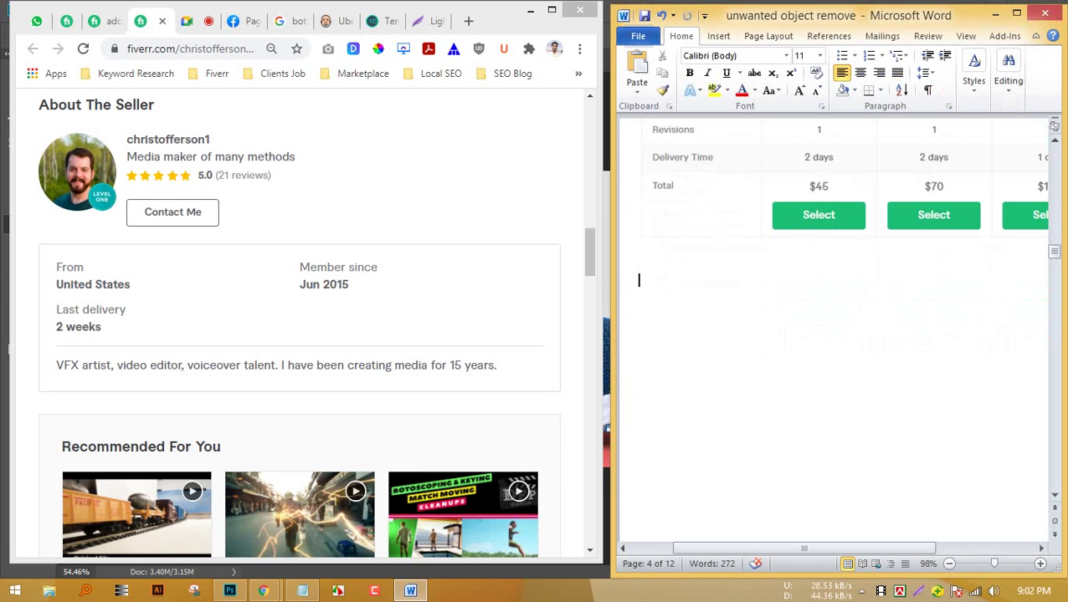
# Copy the gig's Related Tags section into the Word document below the pricing picture and place the cursor beneath the tag list.
pyautogui.click(377, 322)
pyautogui.scroll(-9, 376, 322)
pyautogui.scroll(-15, 301, 334)
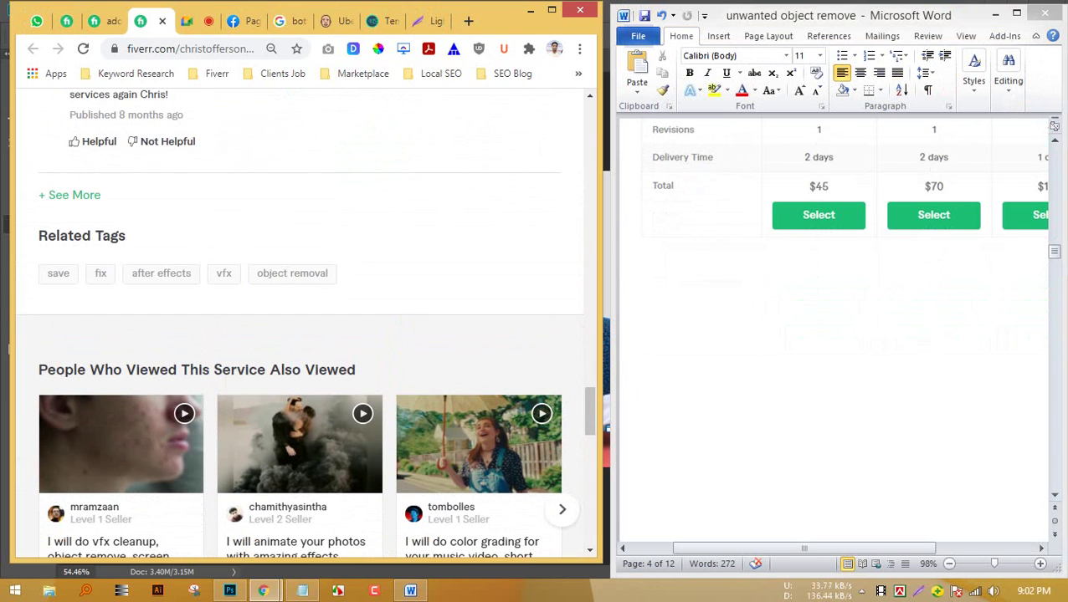
pyautogui.moveTo(36, 235); pyautogui.dragTo(343, 280)
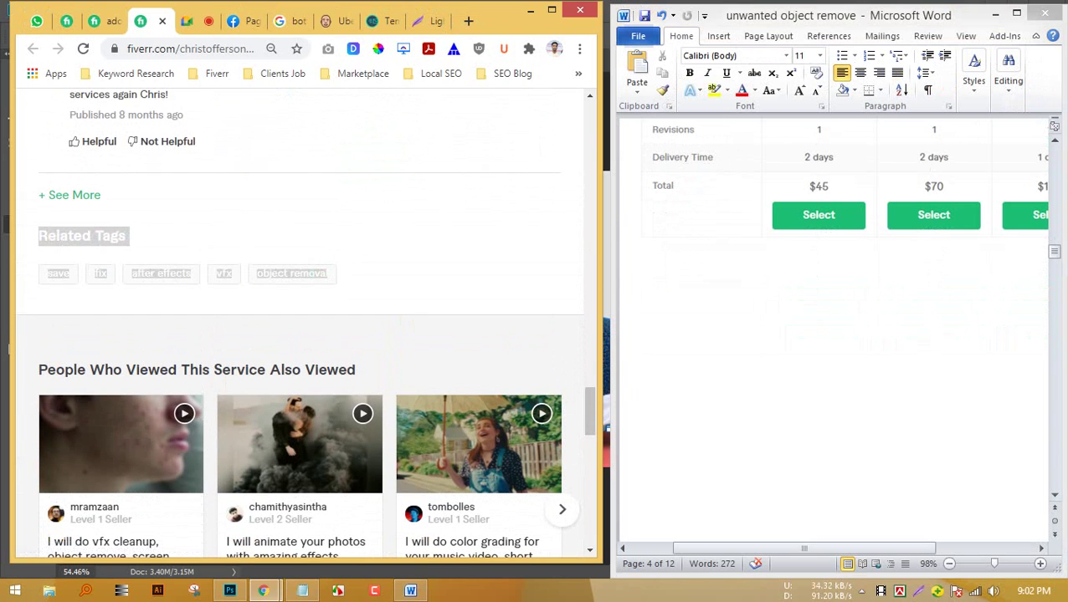
pyautogui.moveTo(160, 274); pyautogui.dragTo(640, 283)
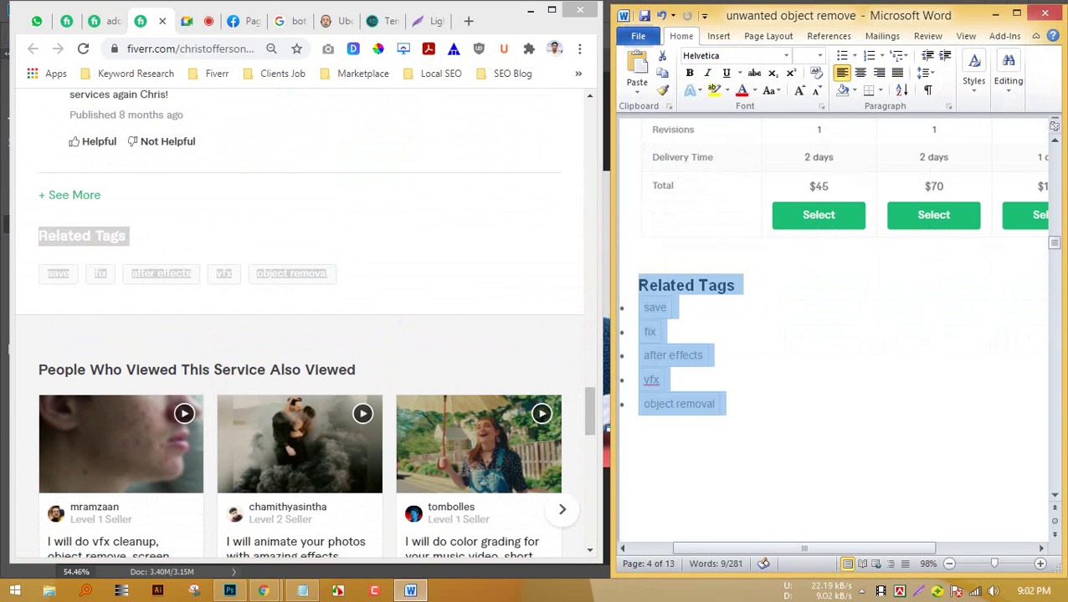
pyautogui.click(666, 381)
pyautogui.click(640, 449)
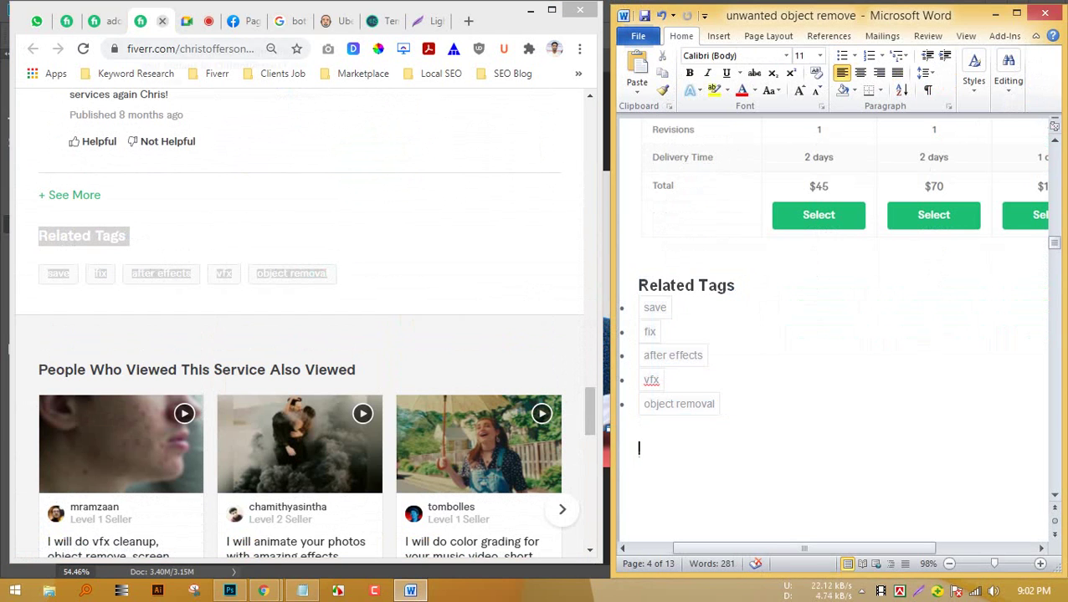
# Close the finished gig tab and the seller profile tab, and return to the Fiverr search results.
pyautogui.click(162, 21)
pyautogui.click(93, 21)
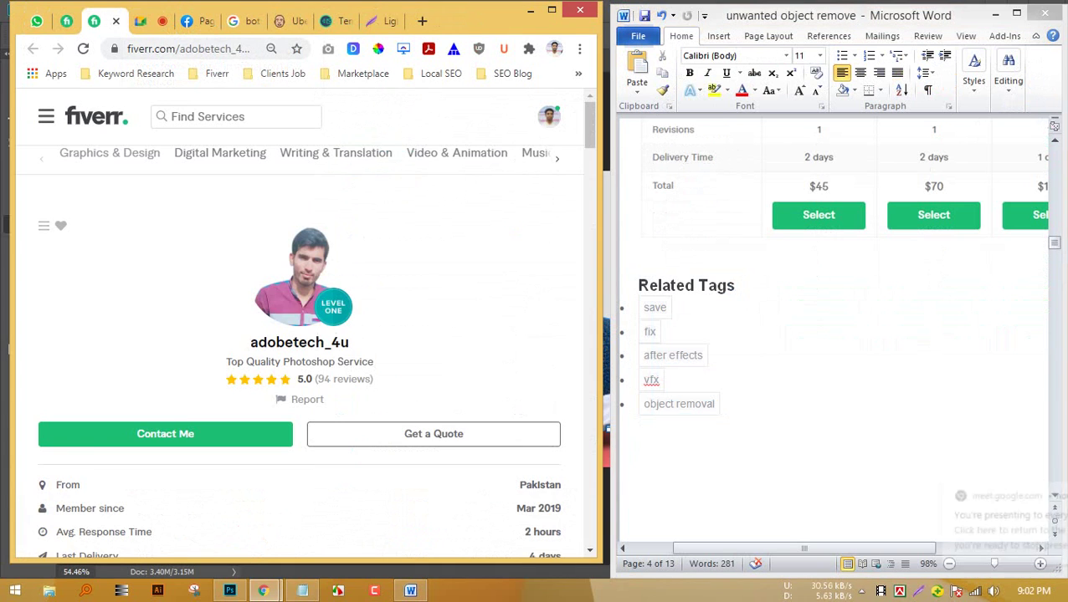
pyautogui.click(116, 21)
pyautogui.click(66, 21)
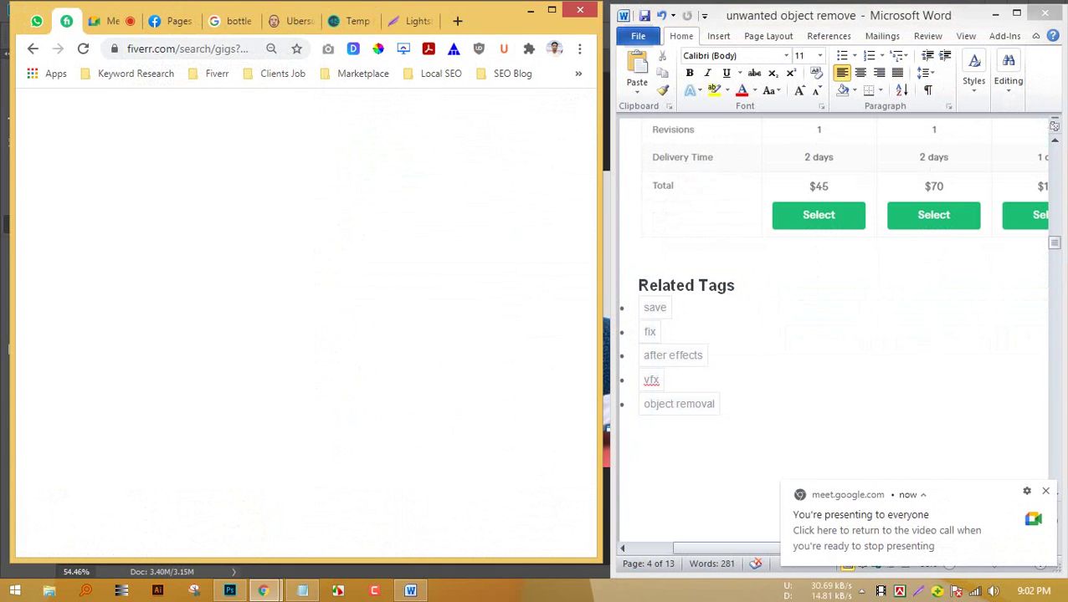
# Open the gig "I will add remove unwanted object or people from image background" from the search results in a new tab.
pyautogui.scroll(-5, 163, 387)
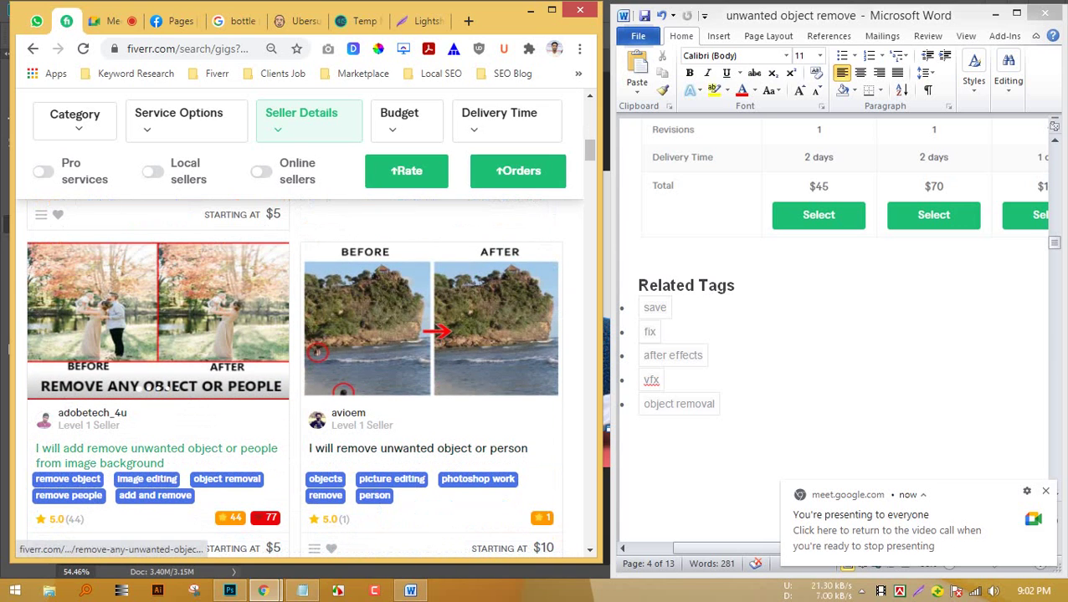
pyautogui.middleClick(157, 452)
pyautogui.middleClick(406, 449)
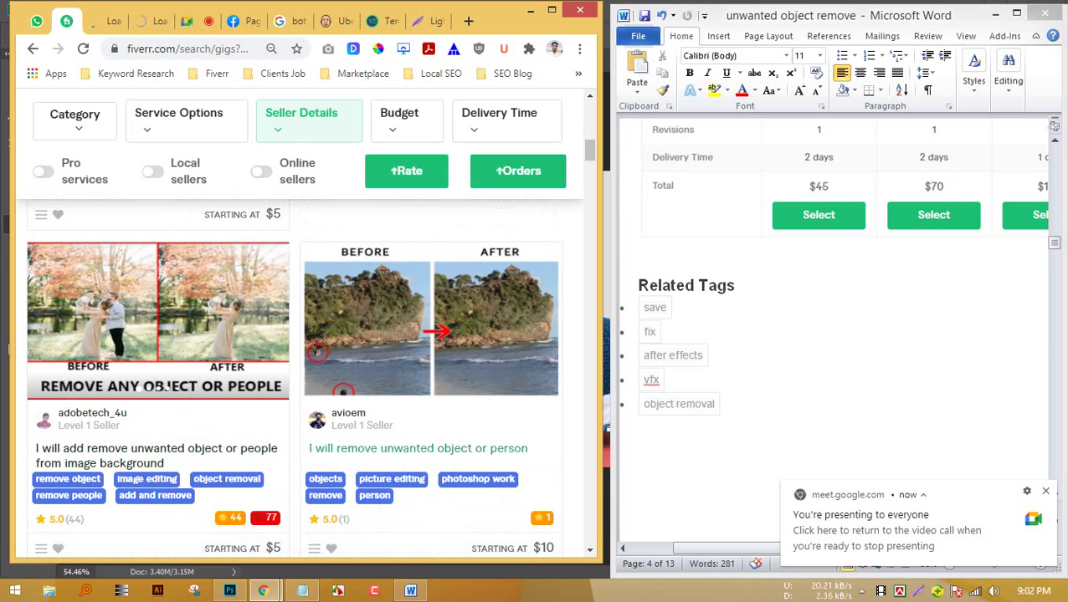
# Examine the remaining gigs in the search results, comparing their titles, tags, ratings and starting prices.
pyautogui.scroll(-4, 302, 376)
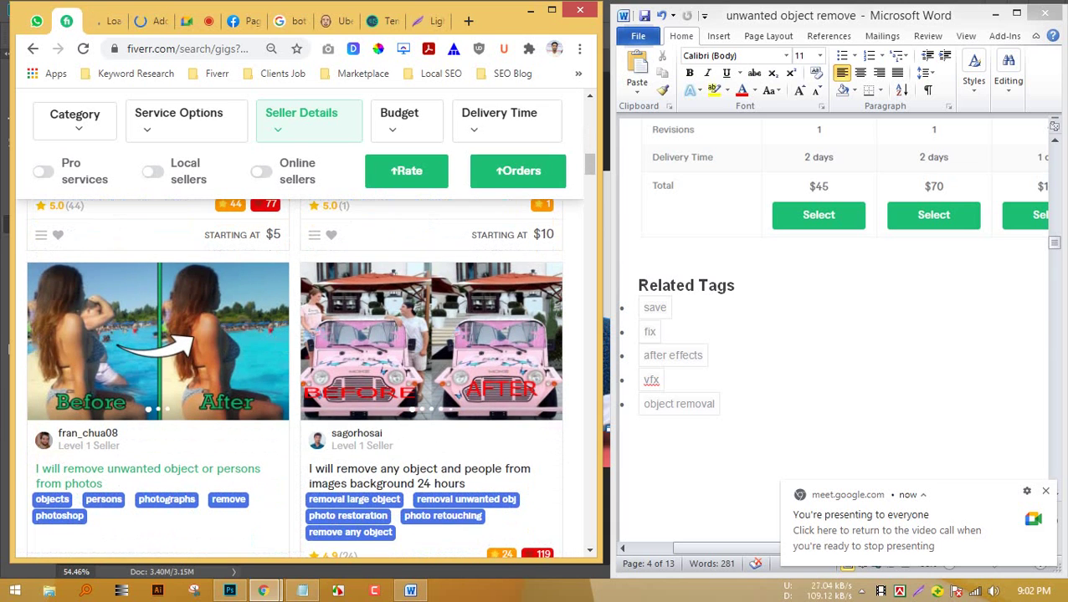
pyautogui.scroll(-2, 292, 376)
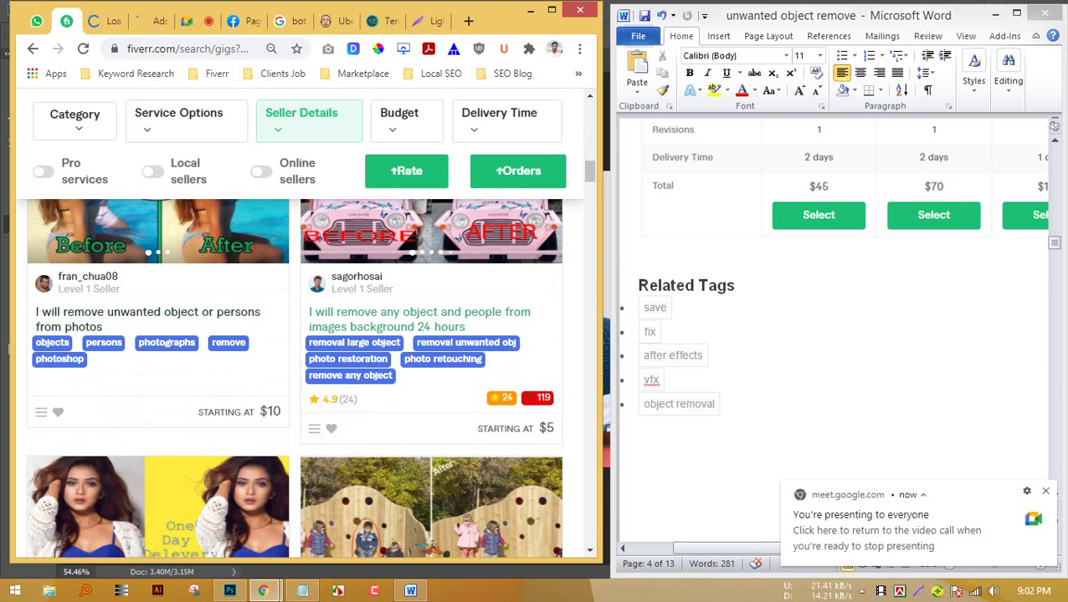
pyautogui.scroll(-3, 301, 376)
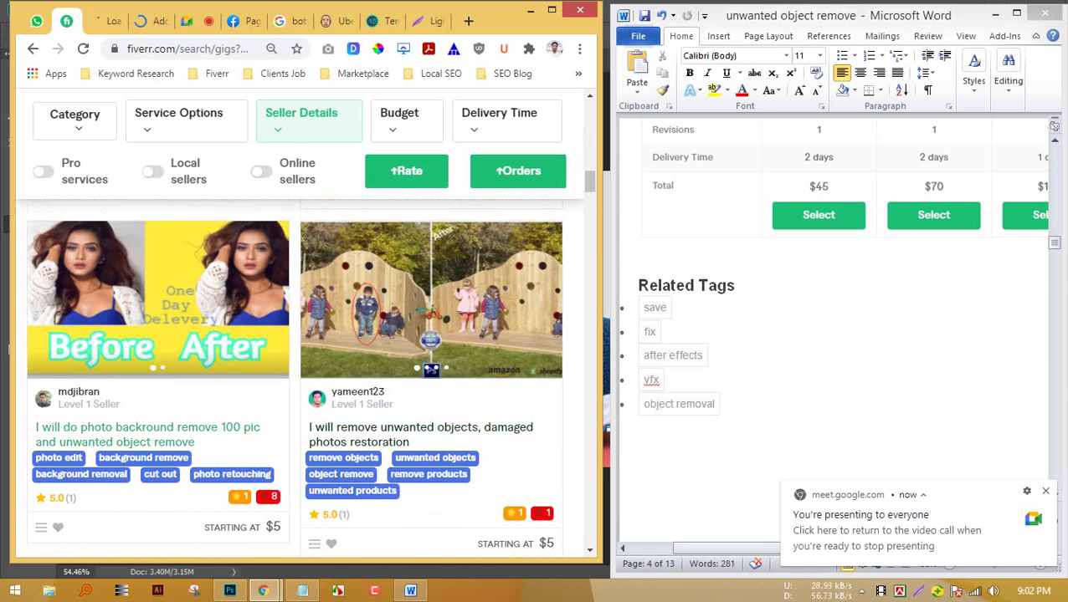
pyautogui.scroll(-4, 297, 377)
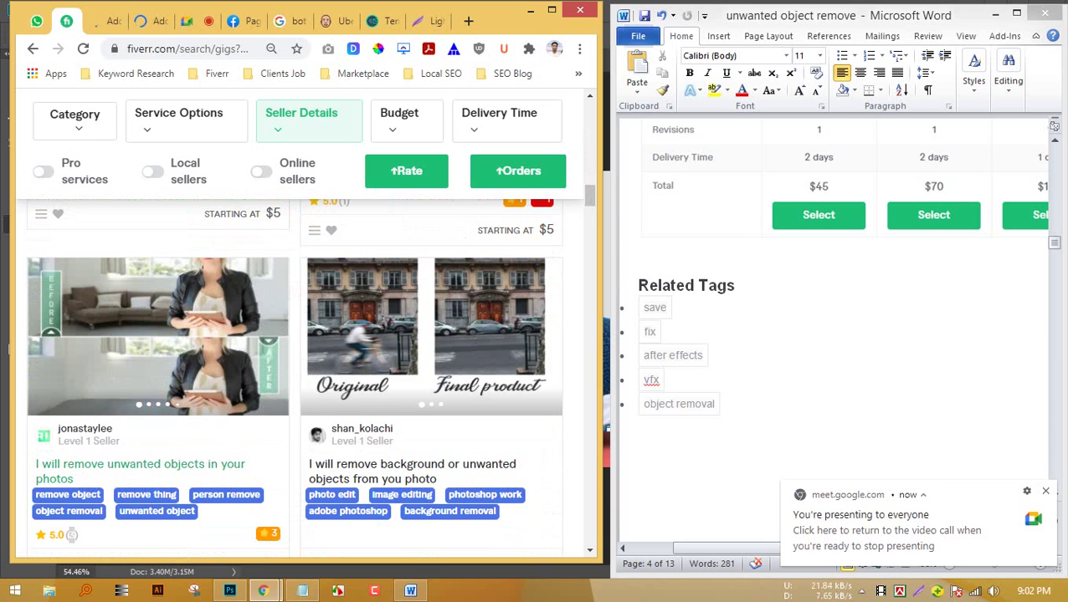
pyautogui.scroll(-2, 297, 376)
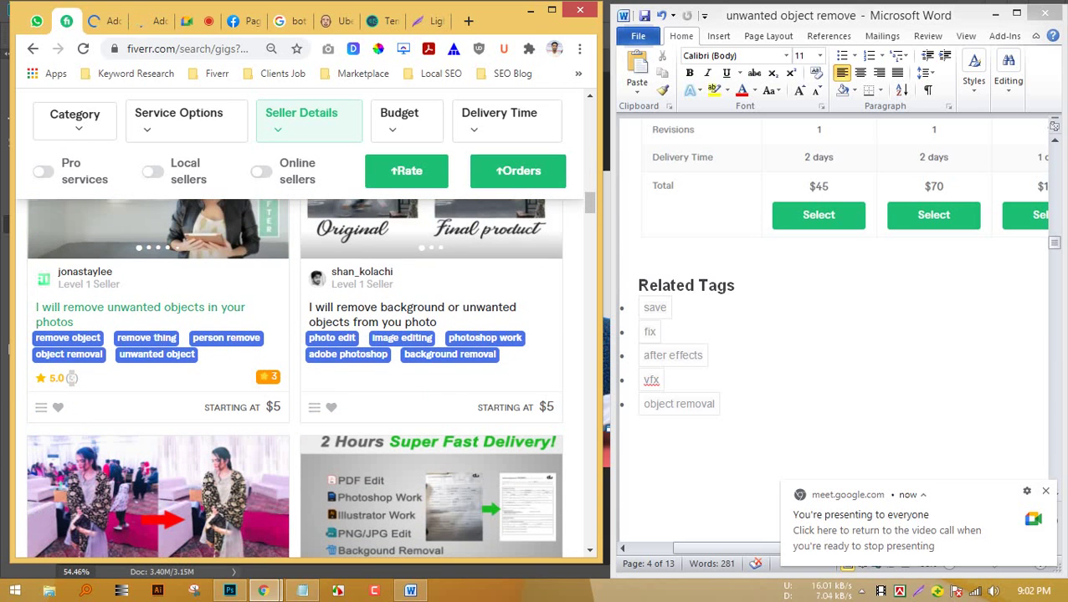
pyautogui.scroll(-2, 297, 377)
pyautogui.scroll(2, 297, 377)
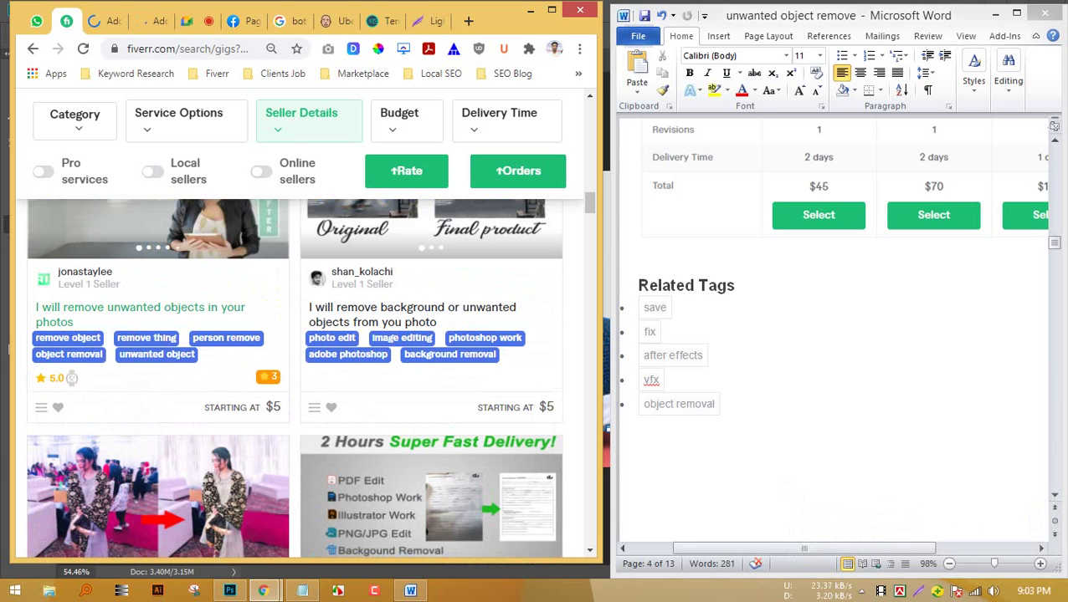
pyautogui.scroll(-5, 295, 377)
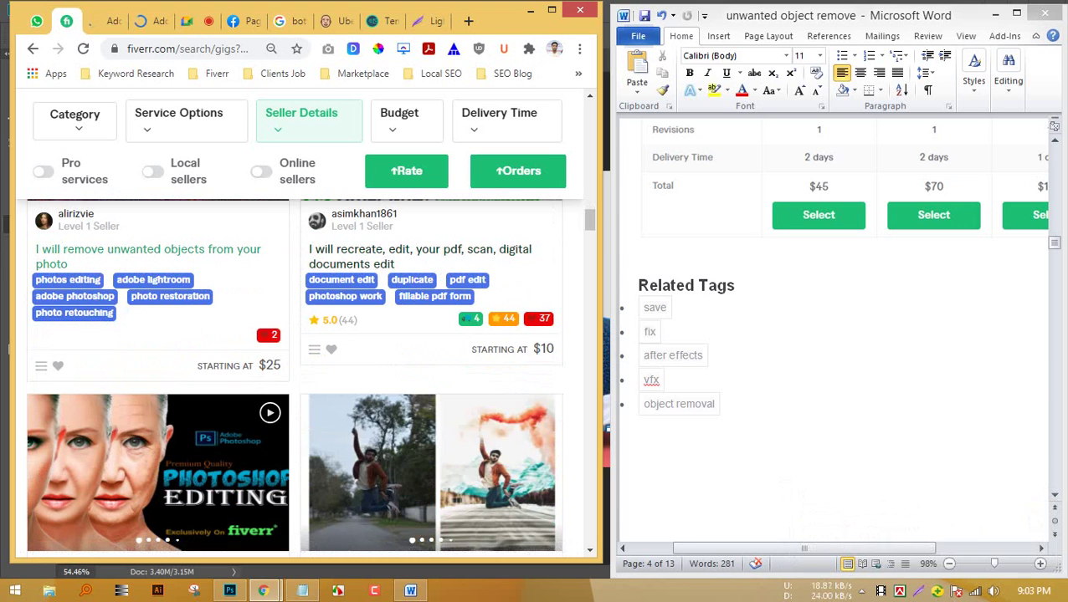
pyautogui.scroll(-3, 293, 377)
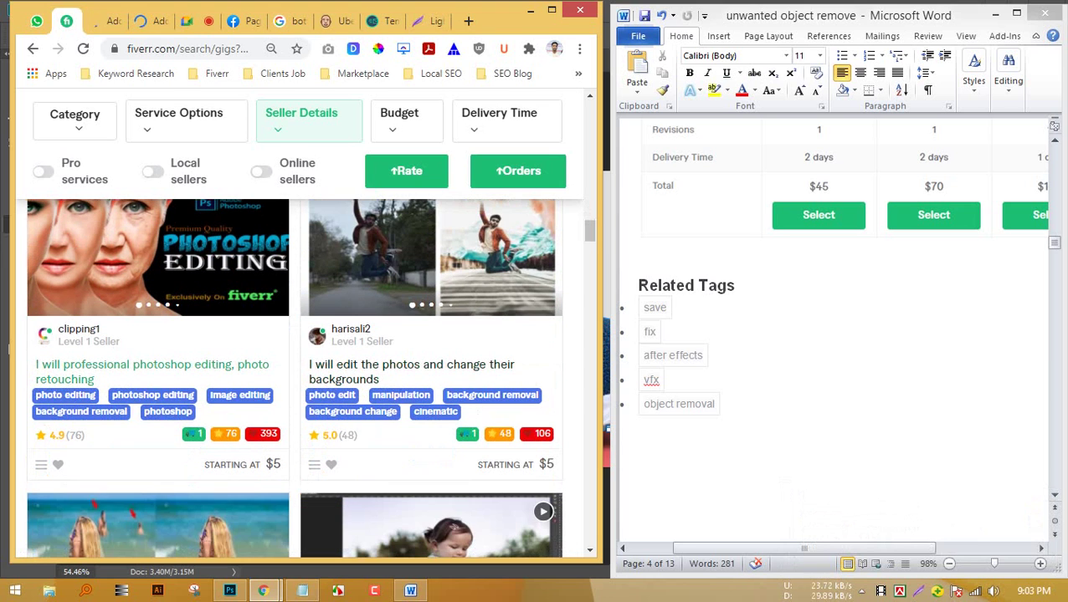
pyautogui.scroll(-3, 157, 377)
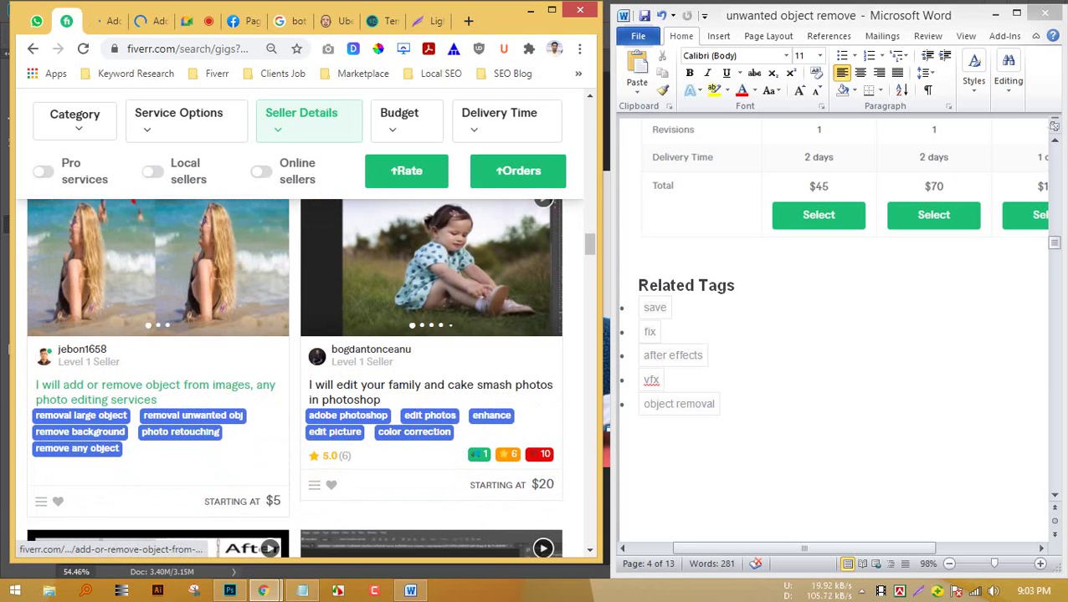
pyautogui.scroll(-2, 158, 385)
pyautogui.scroll(1, 160, 306)
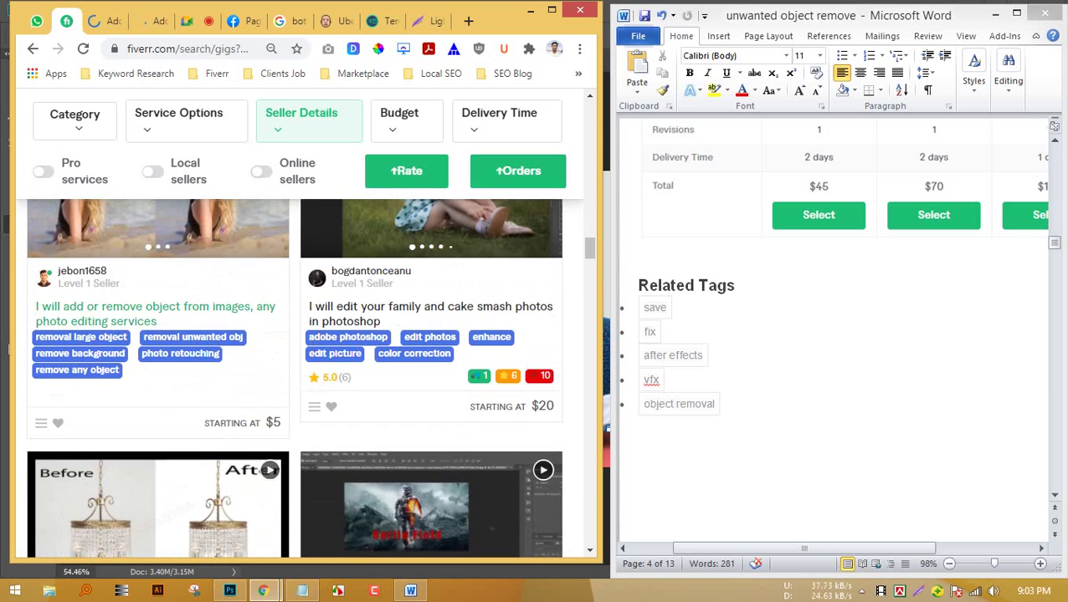
pyautogui.moveTo(161, 306); pyautogui.dragTo(162, 304)
pyautogui.scroll(-3, 157, 318)
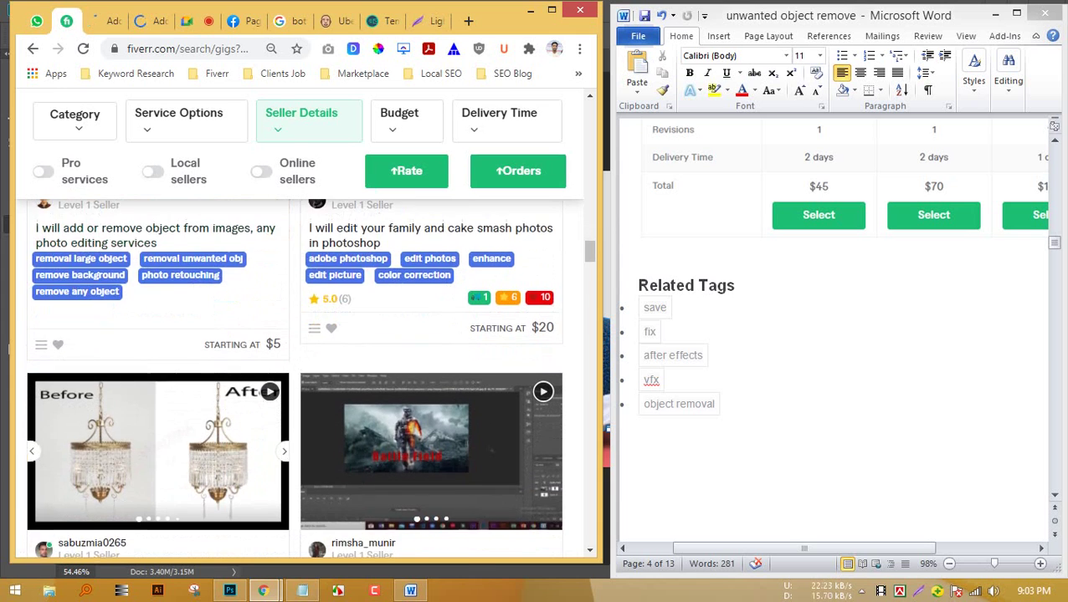
pyautogui.scroll(3, 157, 318)
pyautogui.scroll(-5, 158, 343)
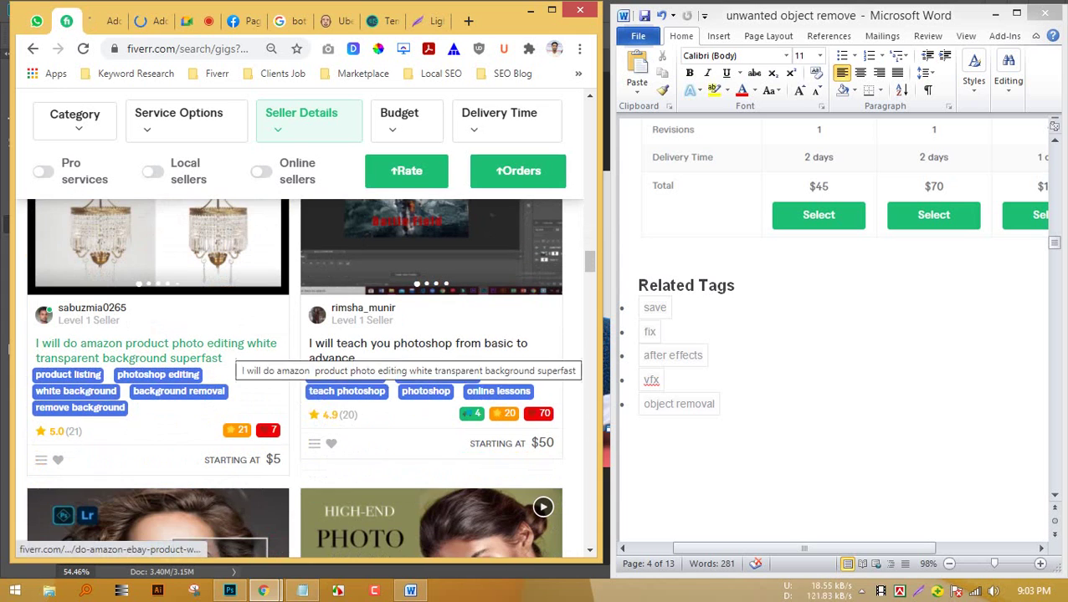
pyautogui.scroll(-3, 157, 351)
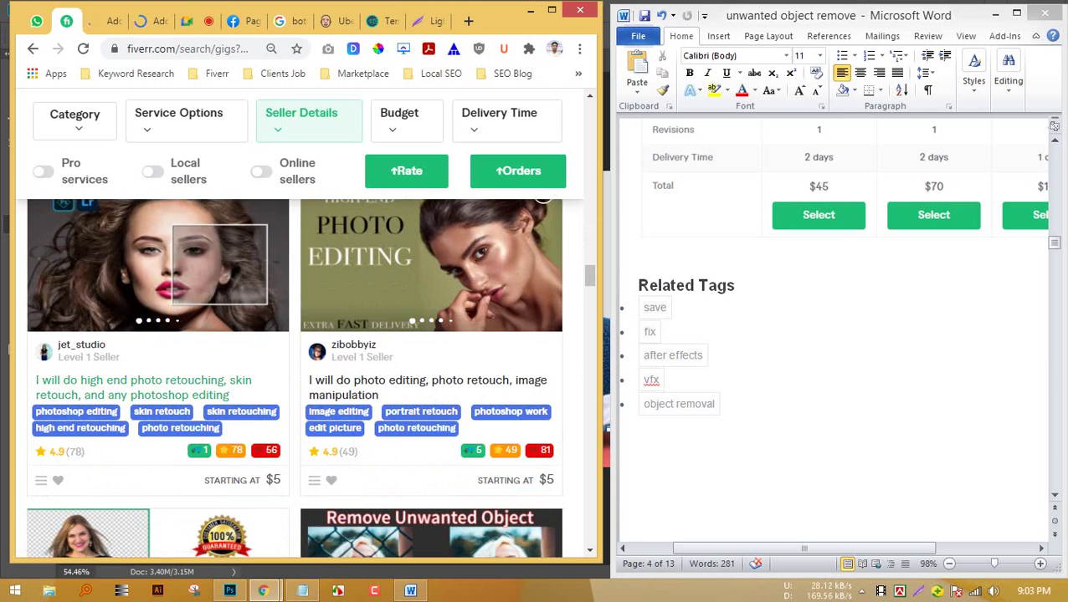
pyautogui.scroll(-5, 157, 385)
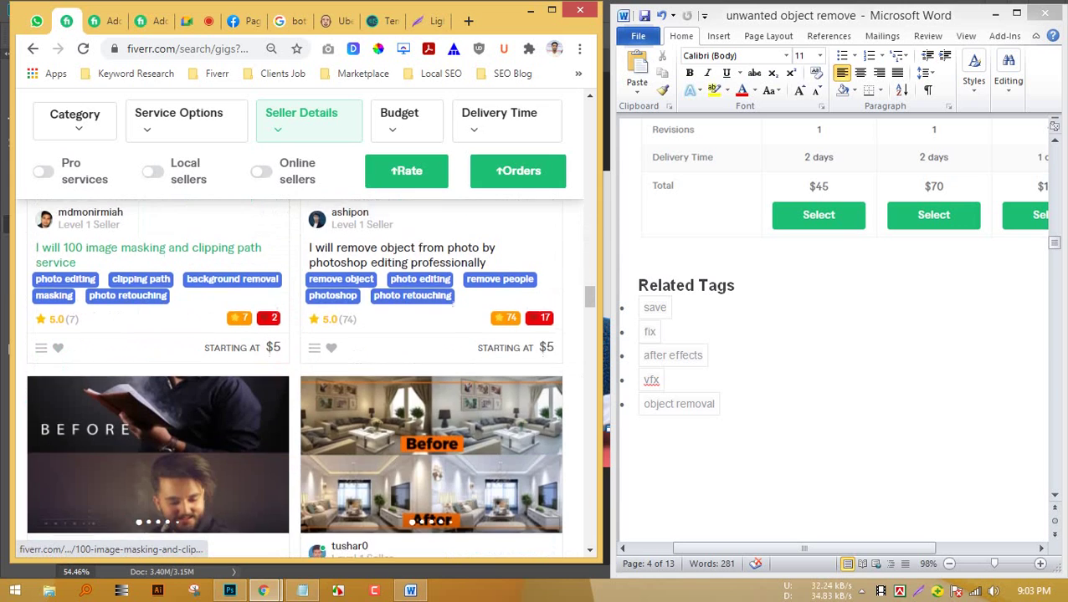
pyautogui.scroll(2, 157, 410)
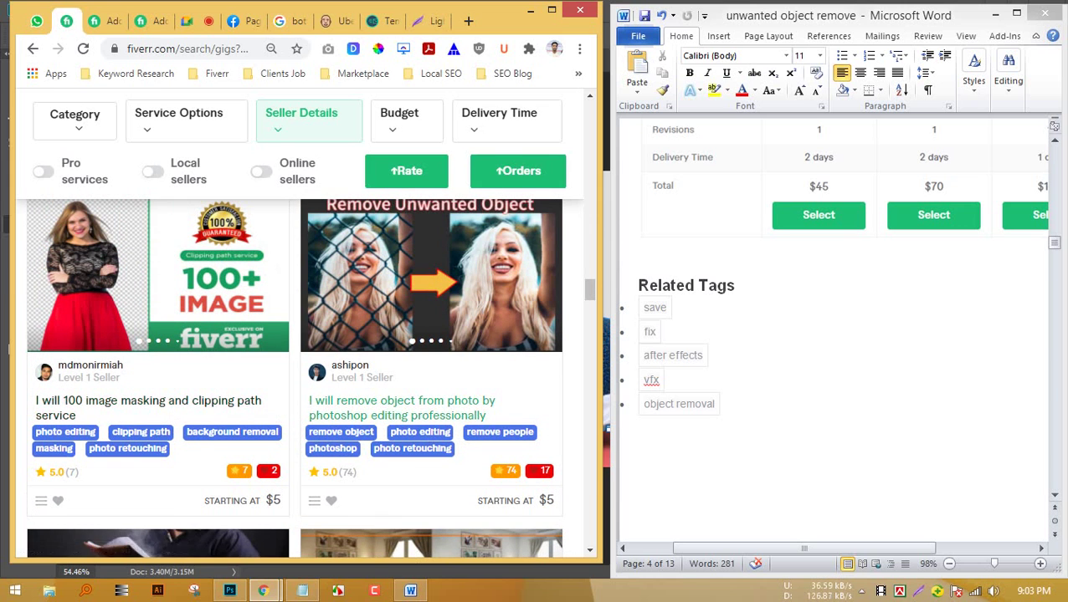
pyautogui.scroll(-4, 402, 408)
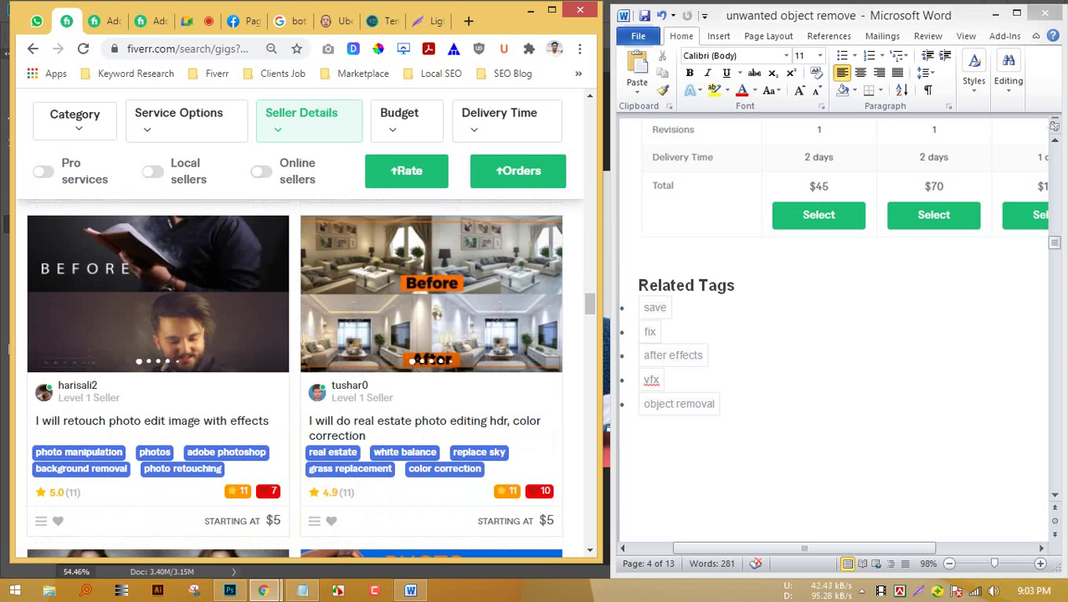
# Maximize the browser window and open page 2 of the search results.
pyautogui.click(551, 10)
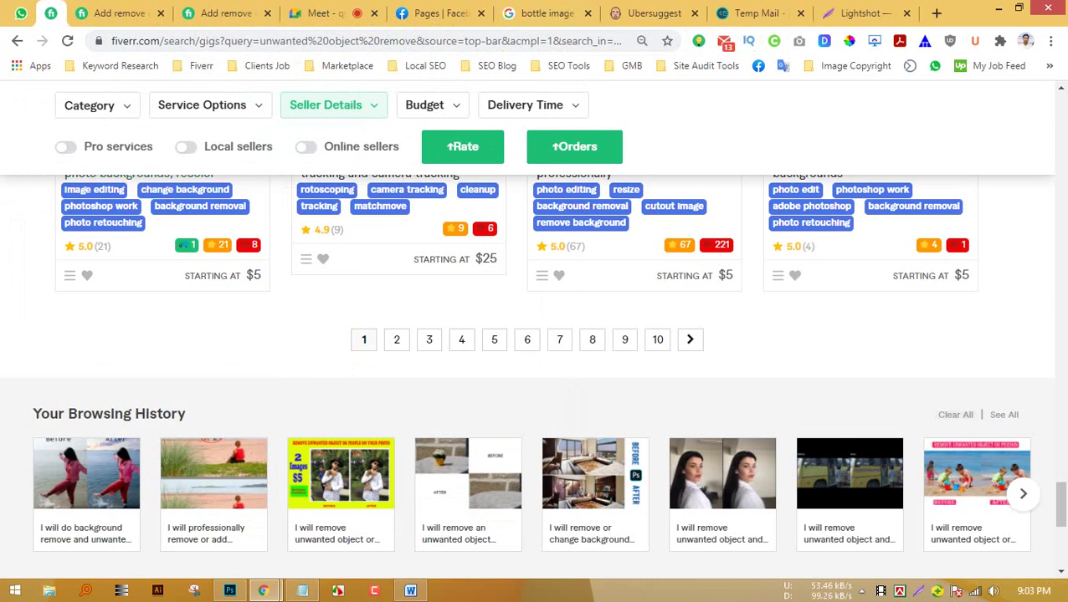
pyautogui.scroll(1, 527, 377)
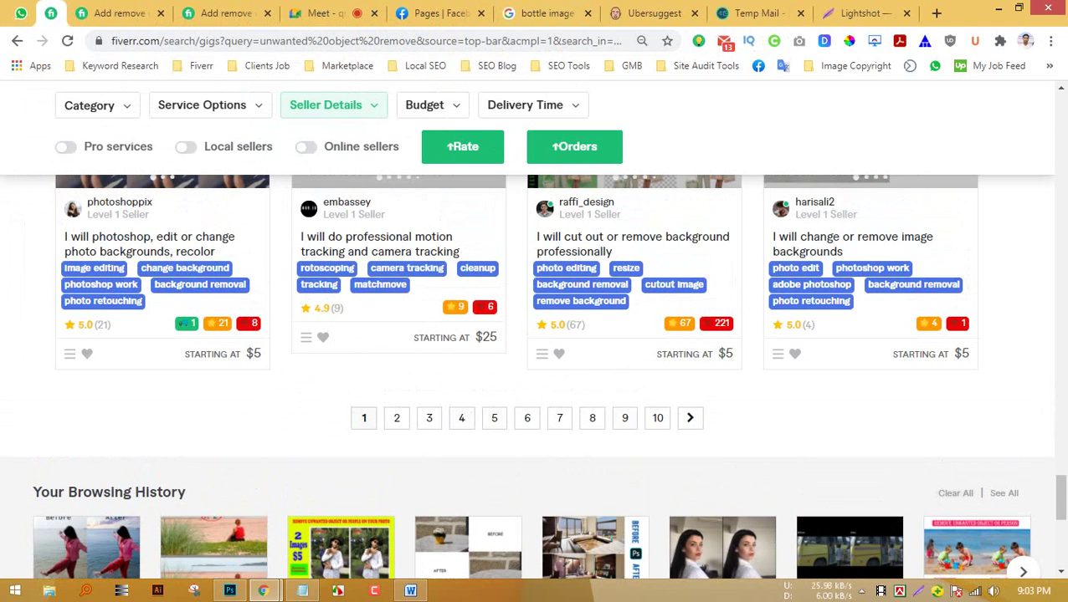
pyautogui.click(396, 418)
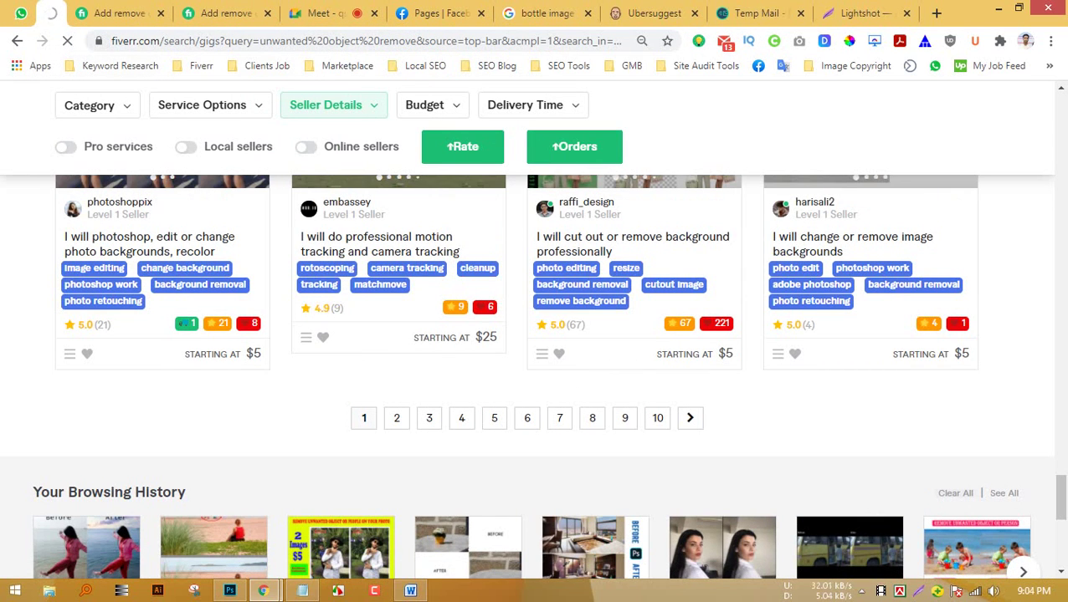
# Restore the browser window beside Word and display the gig "I will add remove unwanted object or people from image background".
pyautogui.click(224, 14)
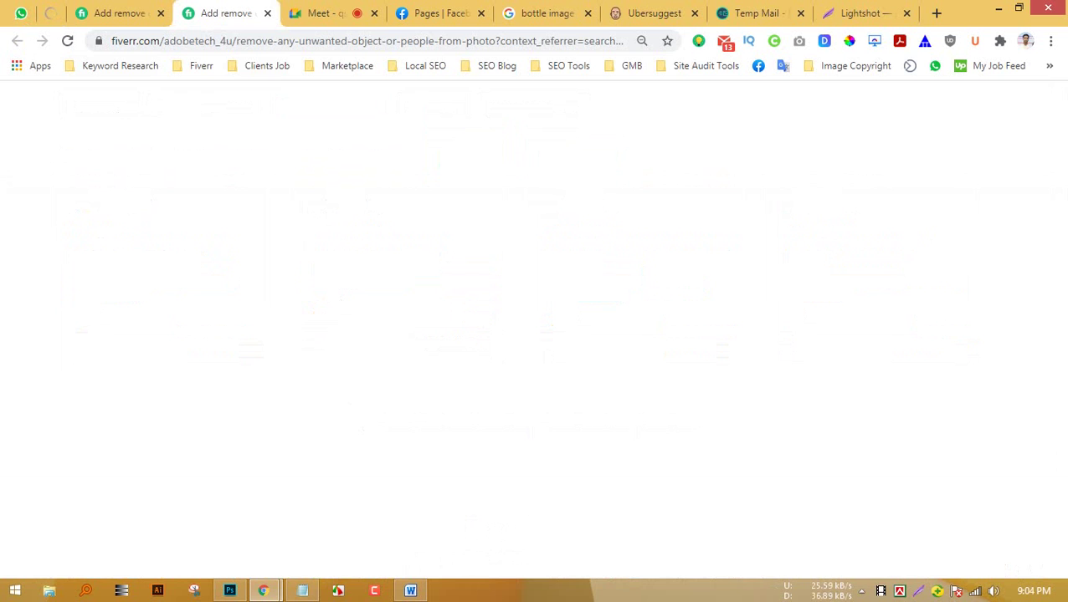
pyautogui.scroll(-1, 533, 352)
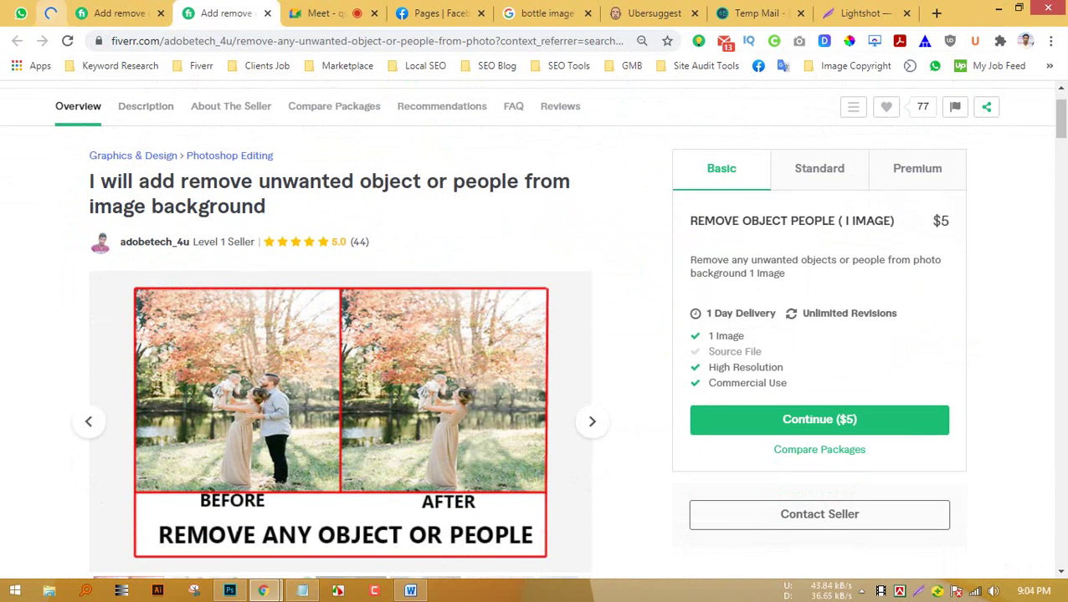
pyautogui.click(52, 14)
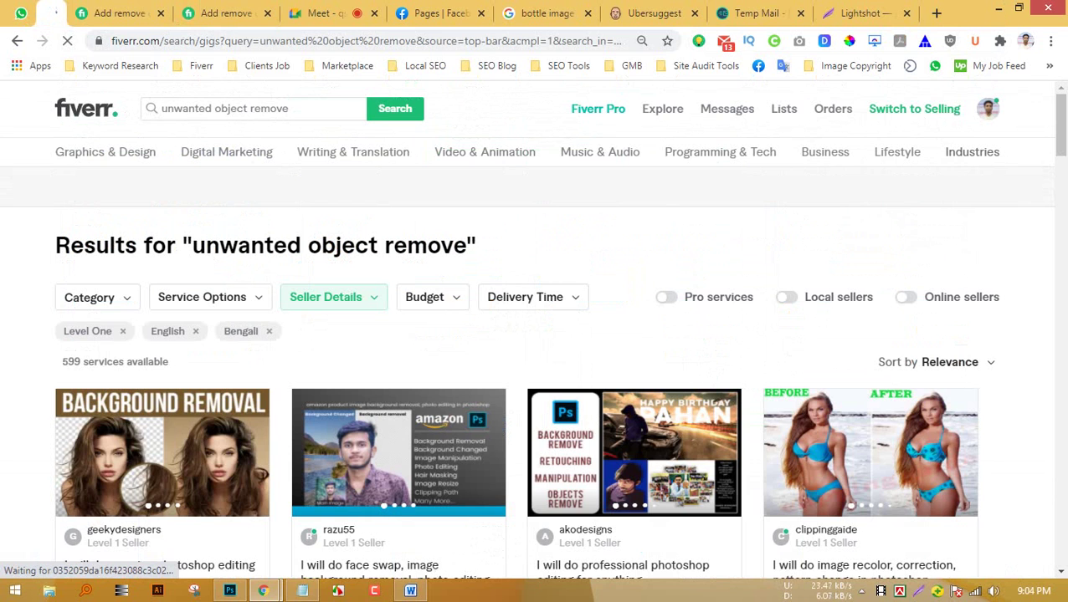
pyautogui.click(1018, 12)
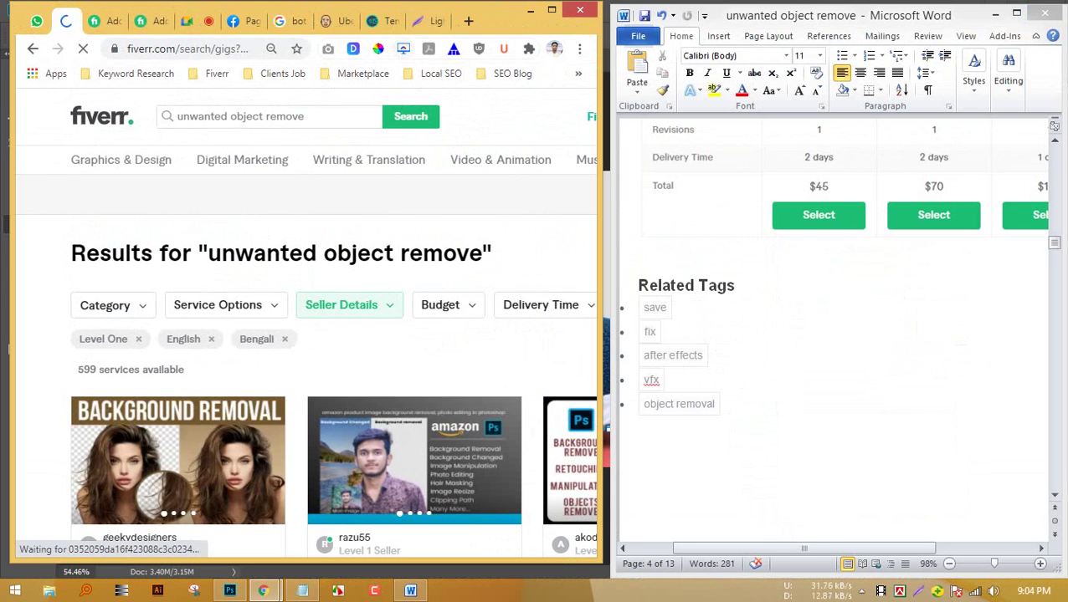
pyautogui.click(104, 21)
pyautogui.hotkey('ctrl', 'Tab')
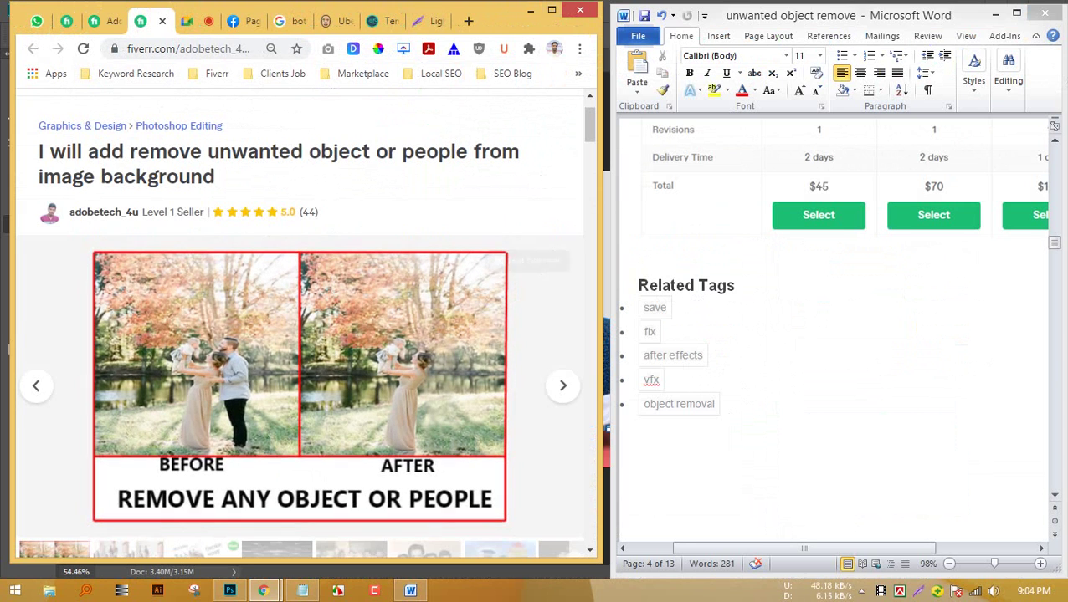
# Copy the gig title "I will add remove unwanted object or people from image background" onto the next Word page and place the cursor below it.
pyautogui.scroll(-1, 833, 335)
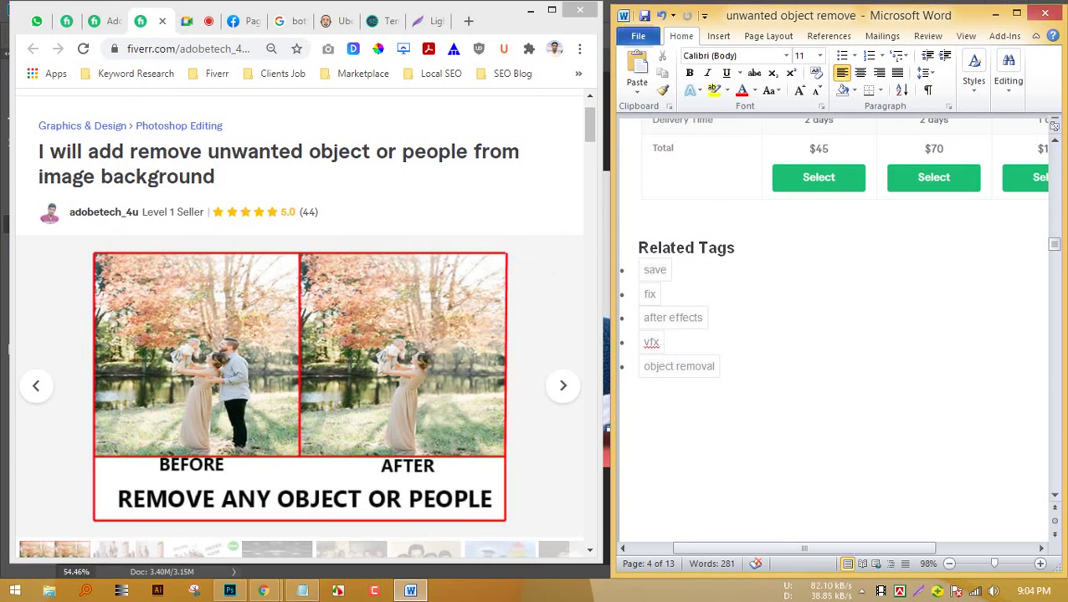
pyautogui.moveTo(39, 152); pyautogui.dragTo(641, 410)
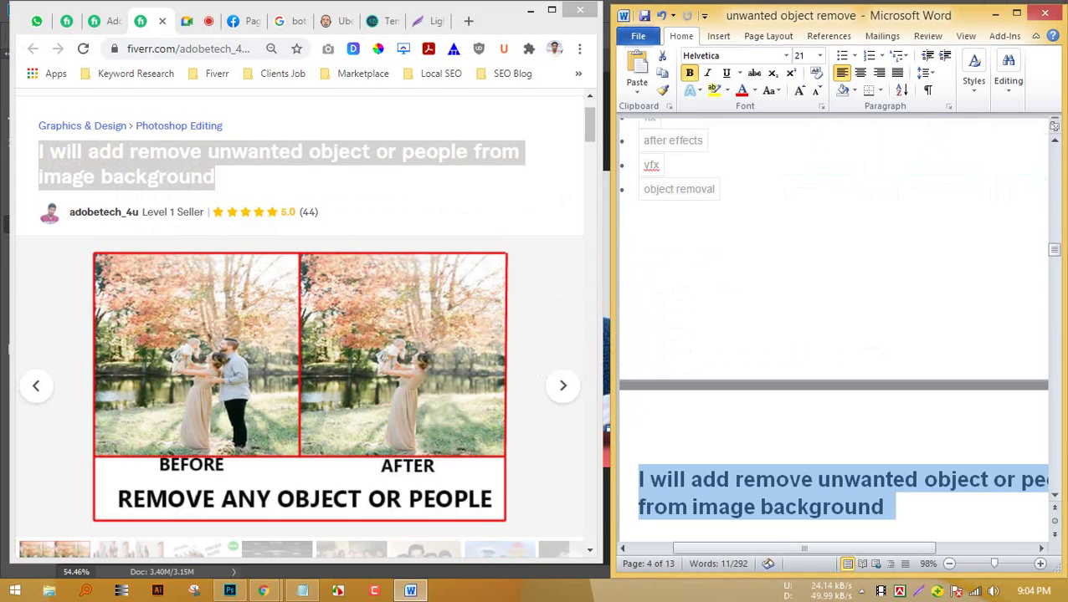
pyautogui.scroll(-3, 661, 410)
pyautogui.scroll(-1, 661, 408)
pyautogui.click(641, 402)
pyautogui.click(641, 377)
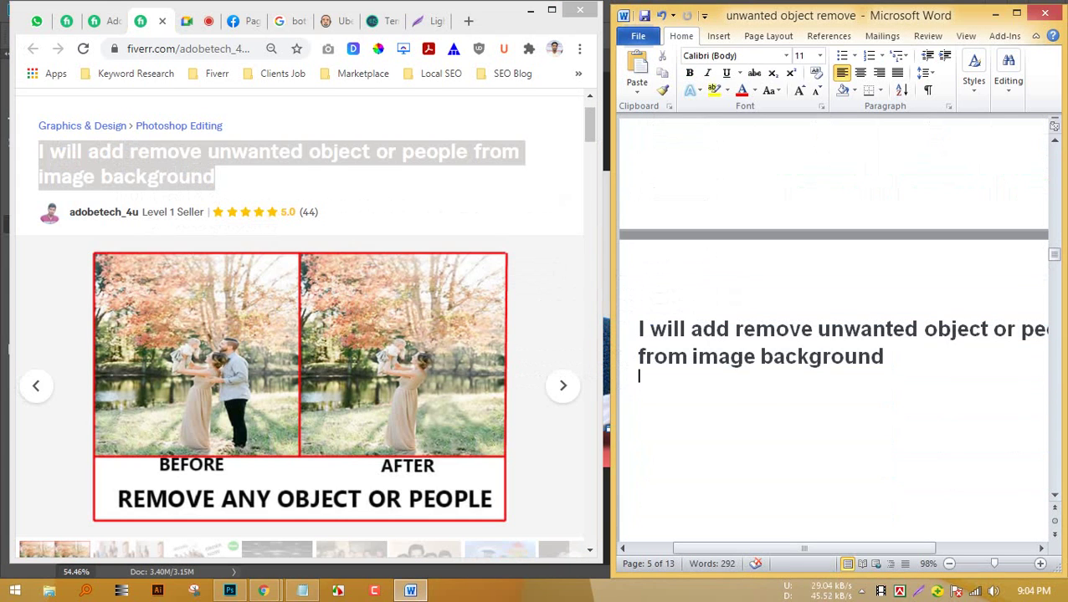
# Copy the gig's web address below its title in the Word document and add a new line after it.
pyautogui.click(210, 48)
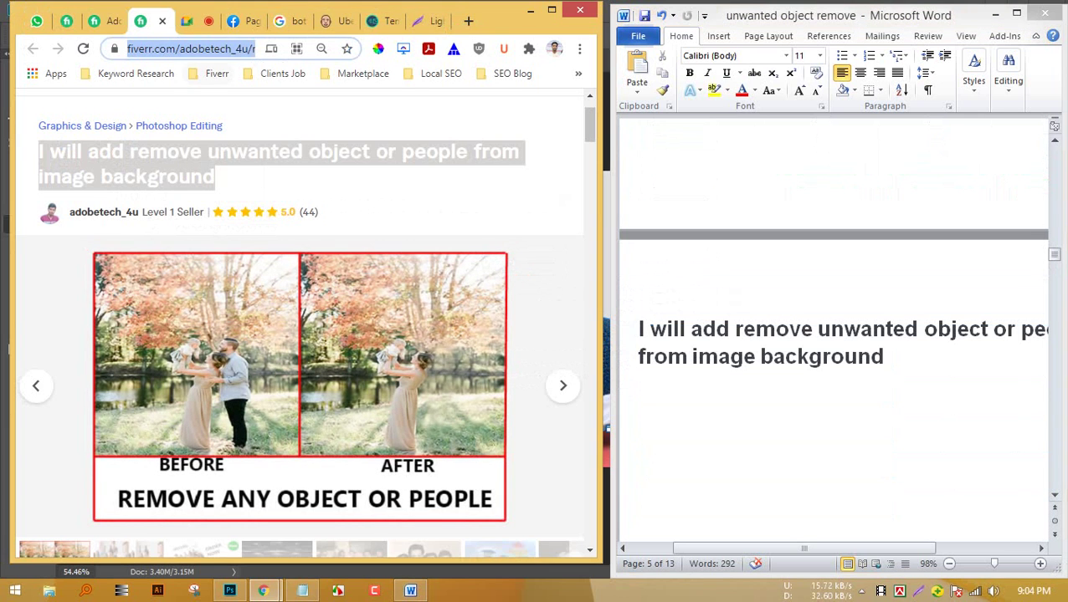
pyautogui.moveTo(209, 49); pyautogui.dragTo(638, 377)
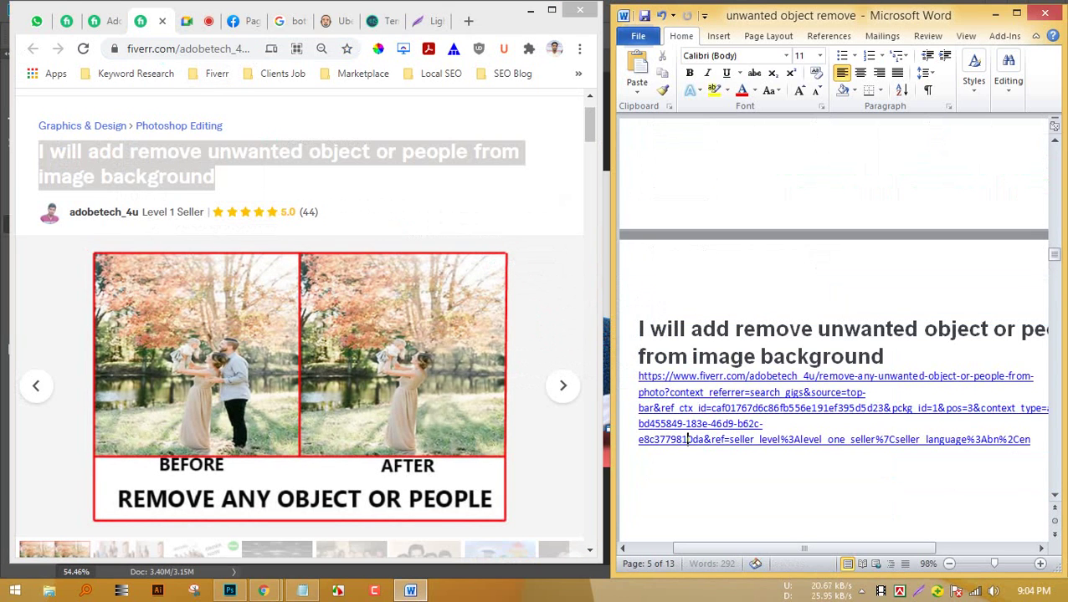
pyautogui.click(1016, 13)
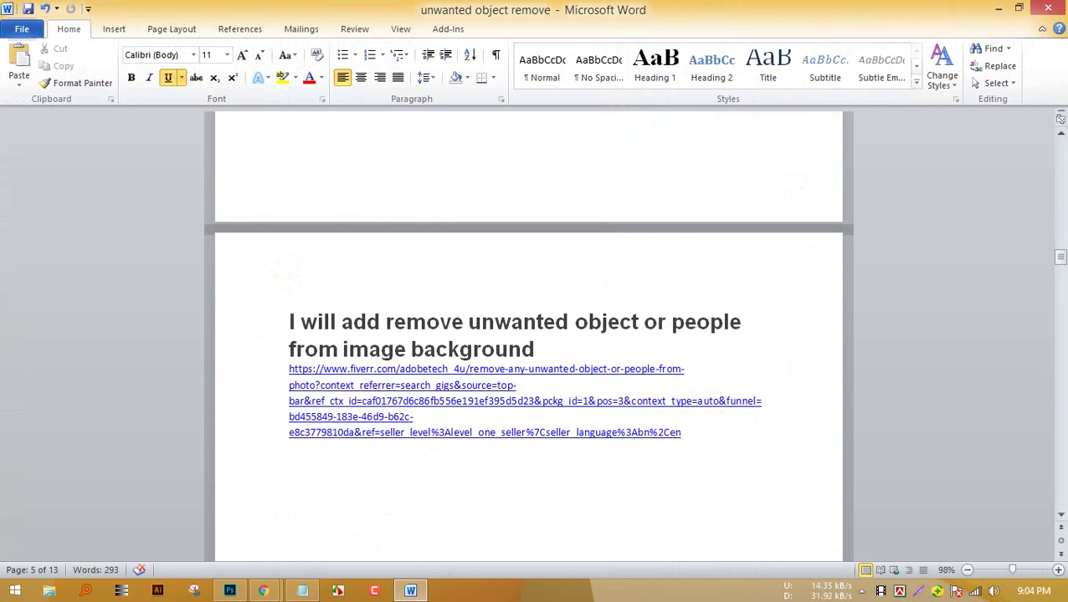
pyautogui.press('End')
pyautogui.press('Return')
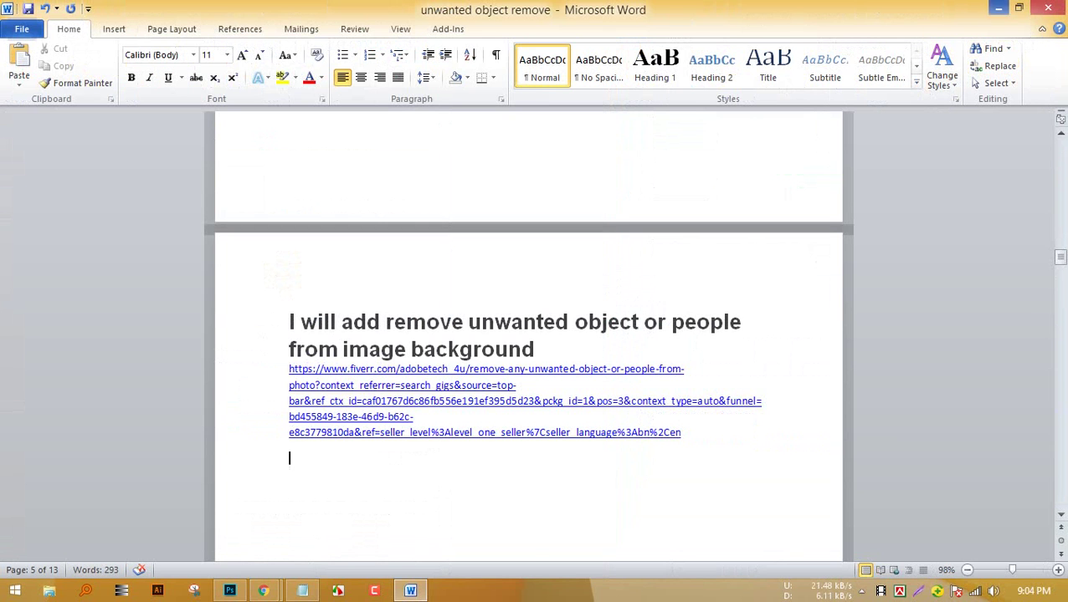
pyautogui.click(1017, 8)
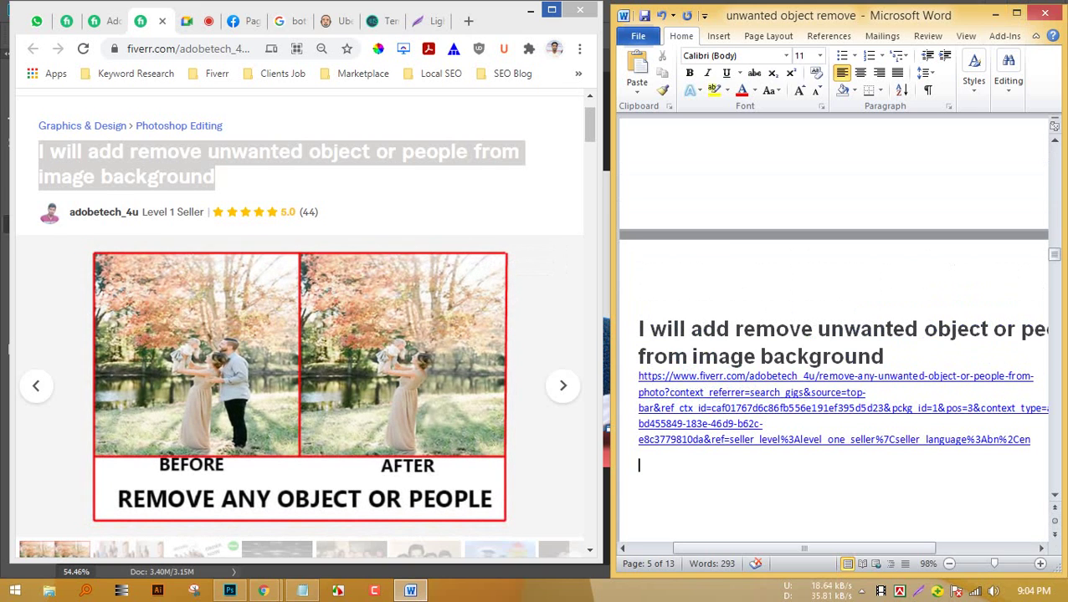
# Maximize the browser window and view the second before-and-after image in the gig's gallery.
pyautogui.click(551, 10)
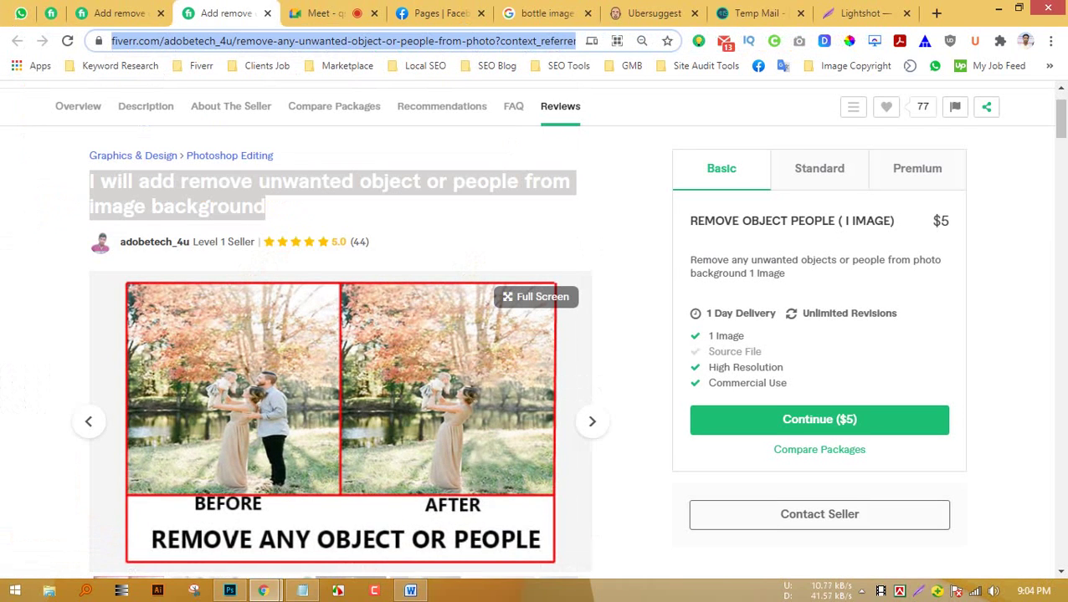
pyautogui.scroll(-1, 535, 335)
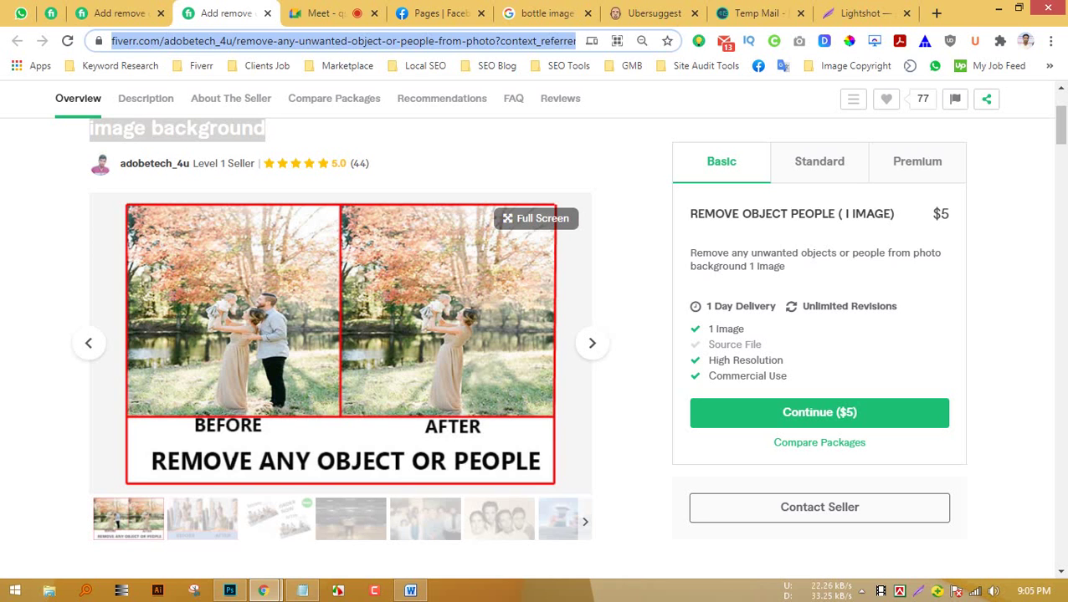
pyautogui.click(203, 520)
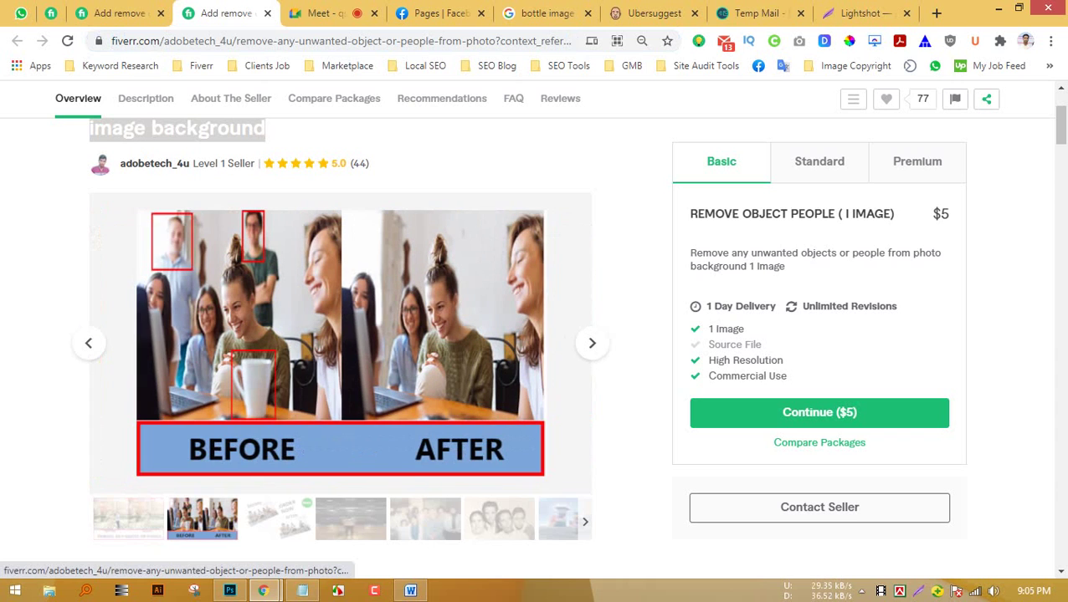
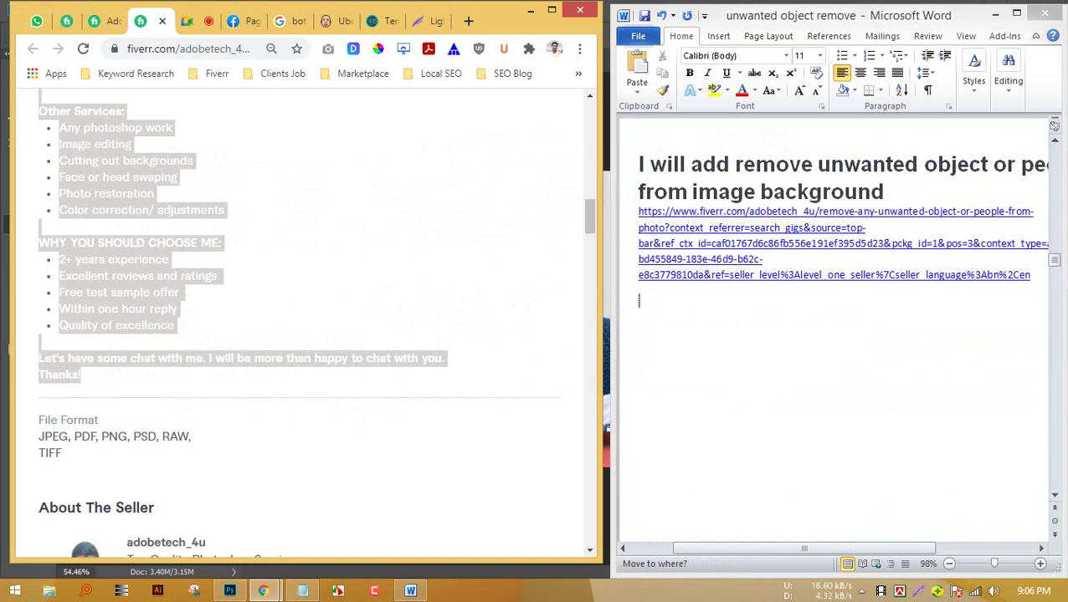
# Paste the copied gig description below the link in Word and place the cursor after its closing "Thanks!" line.
pyautogui.hotkey('ctrl', 'v')
pyautogui.scroll(-4, 834, 335)
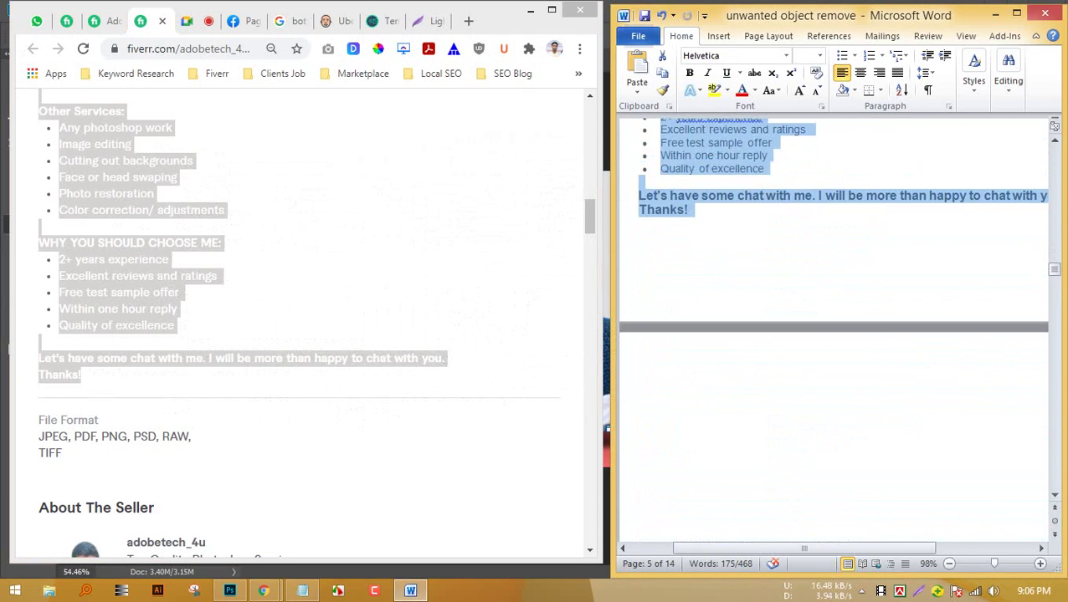
pyautogui.scroll(2, 833, 335)
pyautogui.click(638, 298)
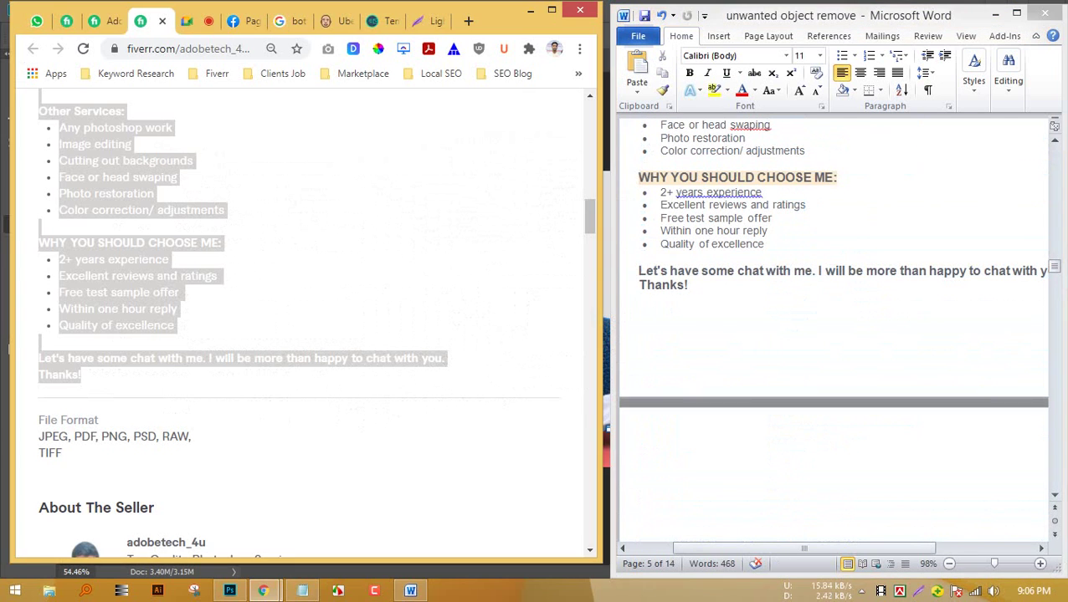
# Examine the gig's FAQ section and the seller's profile description.
pyautogui.scroll(-11, 298, 322)
pyautogui.scroll(-4, 299, 322)
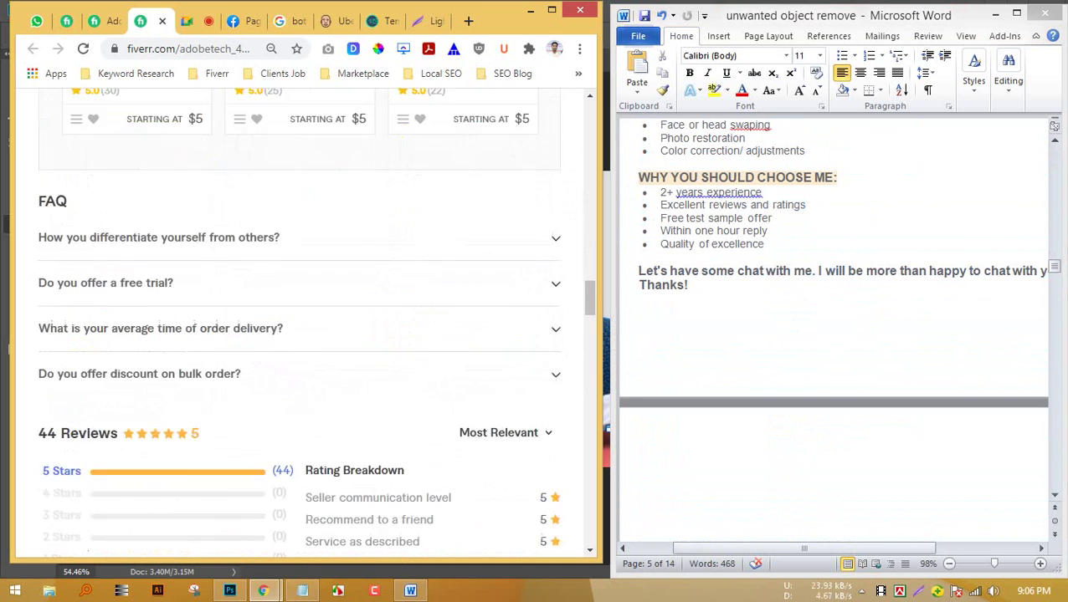
pyautogui.scroll(9, 299, 322)
pyautogui.moveTo(56, 298); pyautogui.dragTo(136, 446)
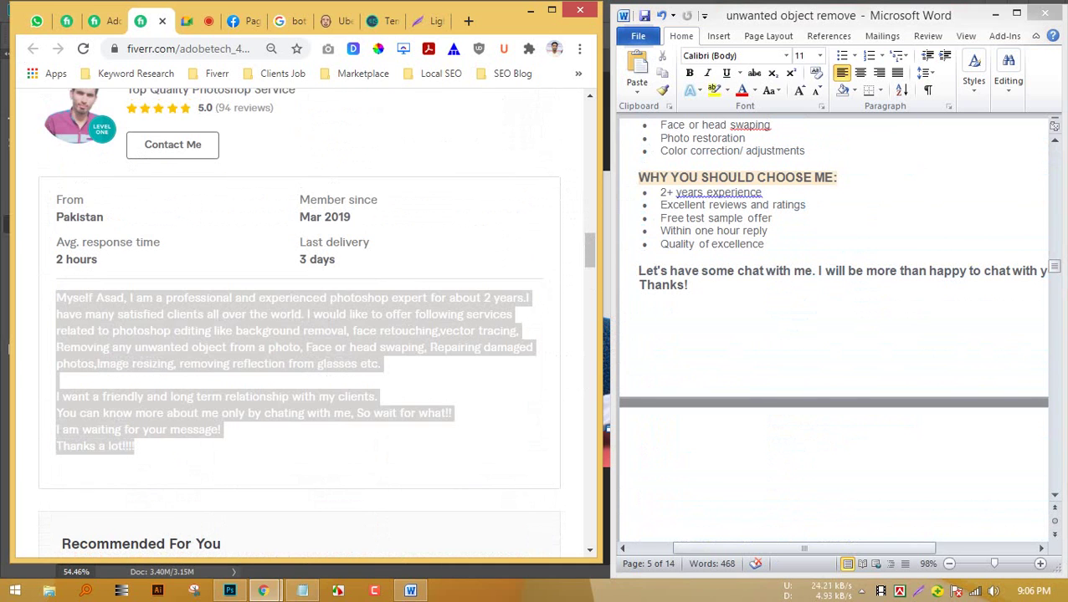
pyautogui.click(138, 446)
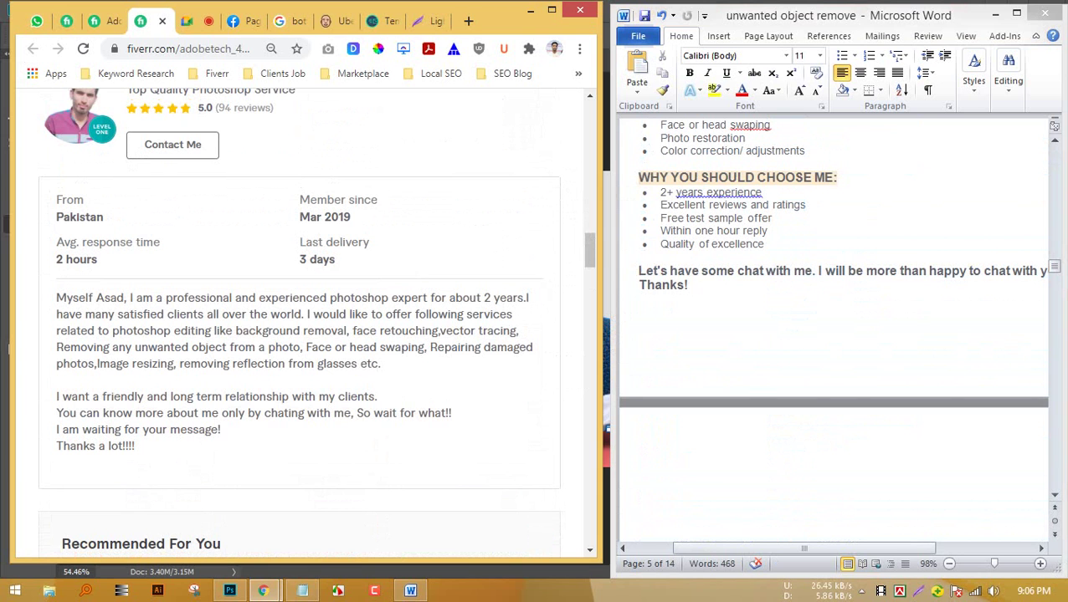
# Expand the FAQ entry "How you differentiate yourself from others?" and copy it with the FAQ heading below the description in Word.
pyautogui.scroll(-7, 298, 335)
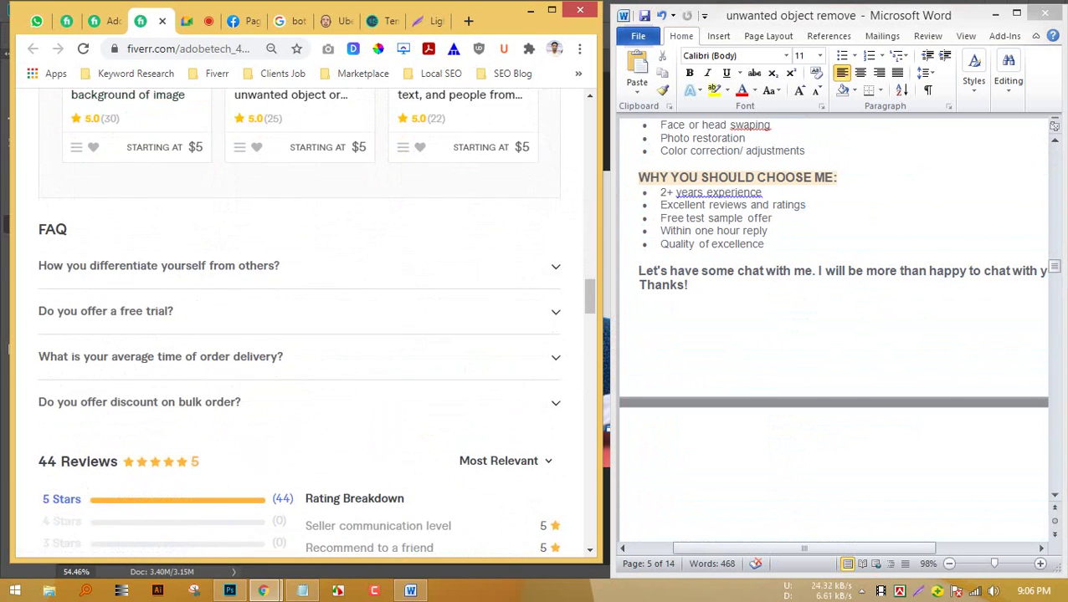
pyautogui.click(640, 299)
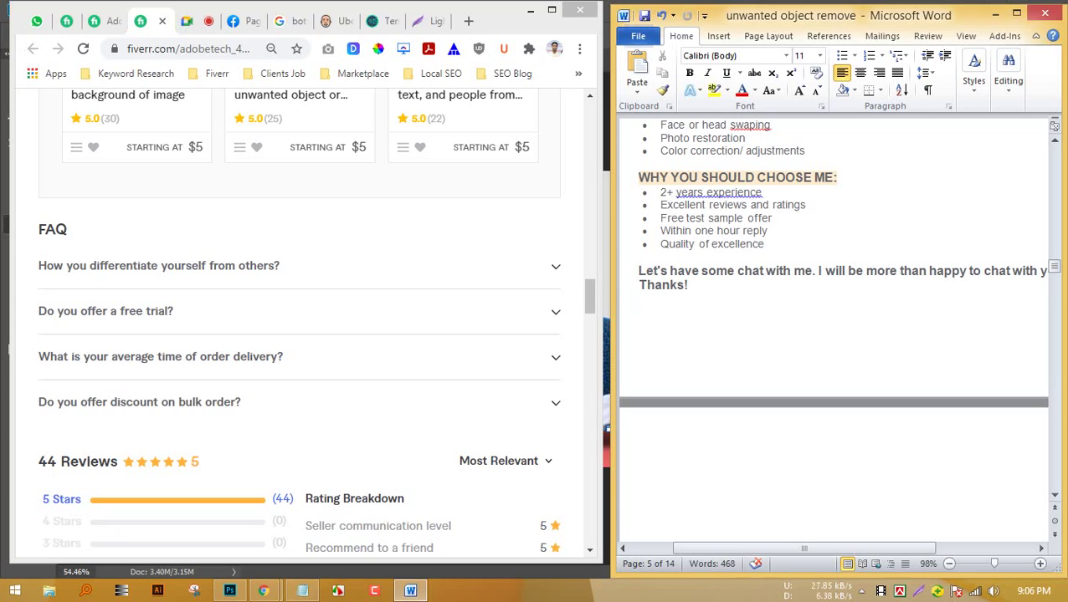
pyautogui.click(555, 267)
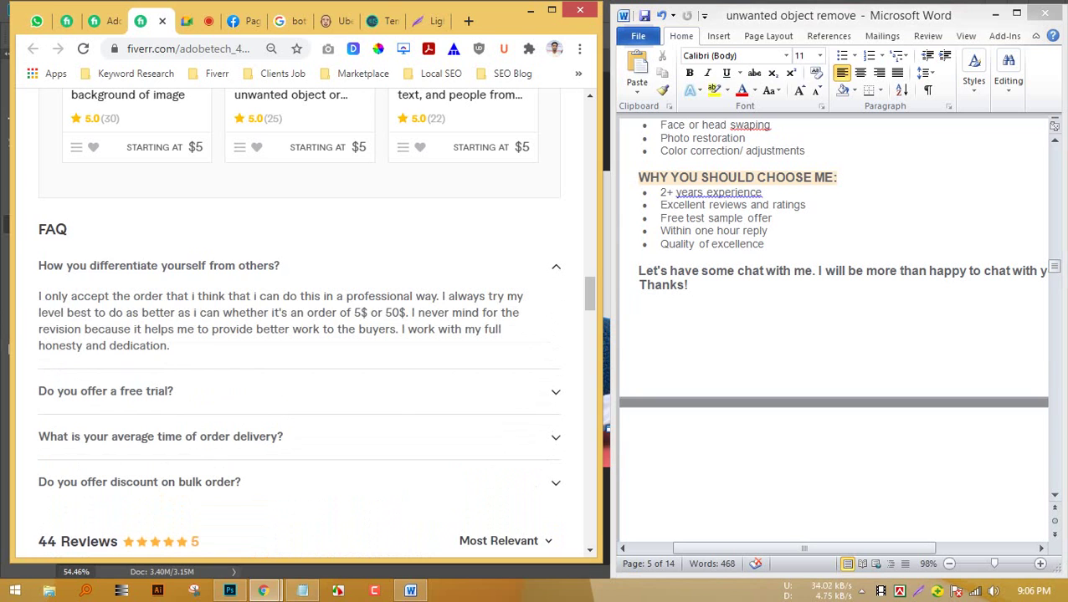
pyautogui.moveTo(38, 230); pyautogui.dragTo(639, 298)
pyautogui.click(641, 429)
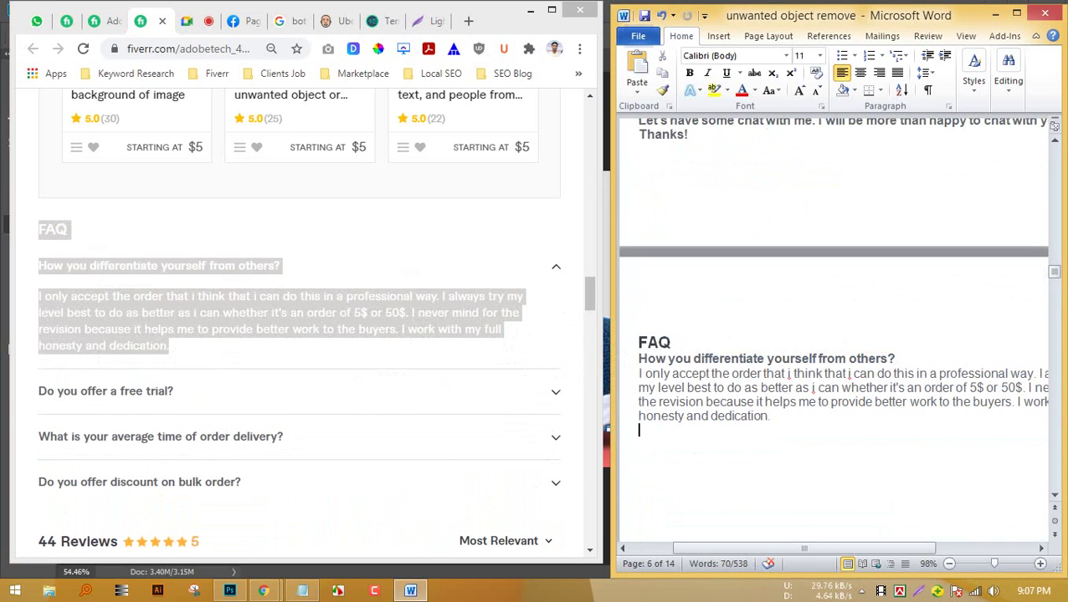
# Expand the FAQ entry "Do you offer a free trial?" and copy the question and answer below the first FAQ entry in Word.
pyautogui.click(369, 360)
pyautogui.click(368, 392)
pyautogui.scroll(-4, 368, 392)
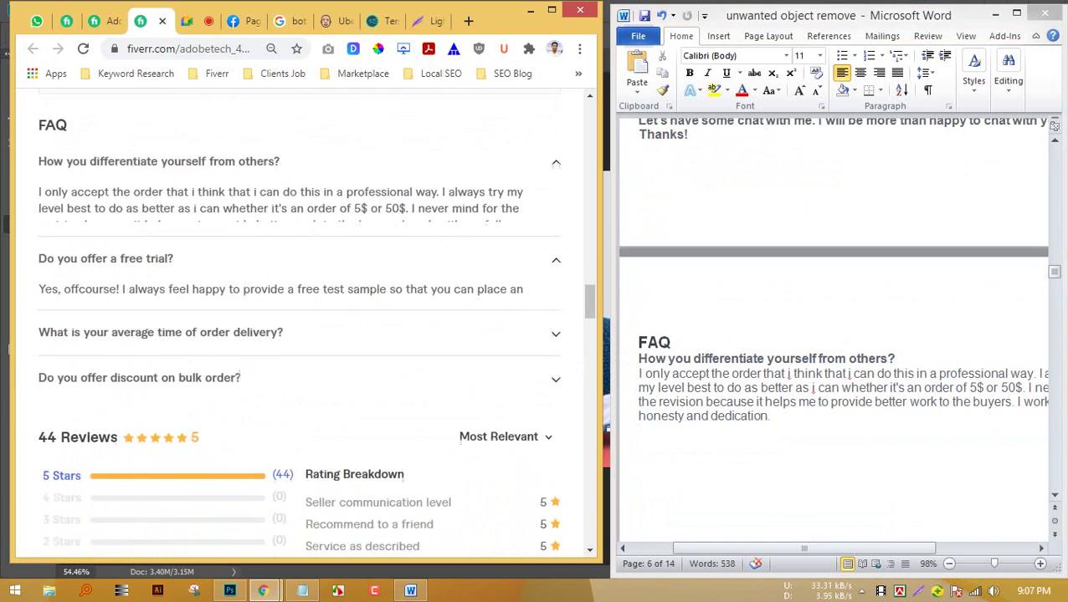
pyautogui.scroll(1, 368, 392)
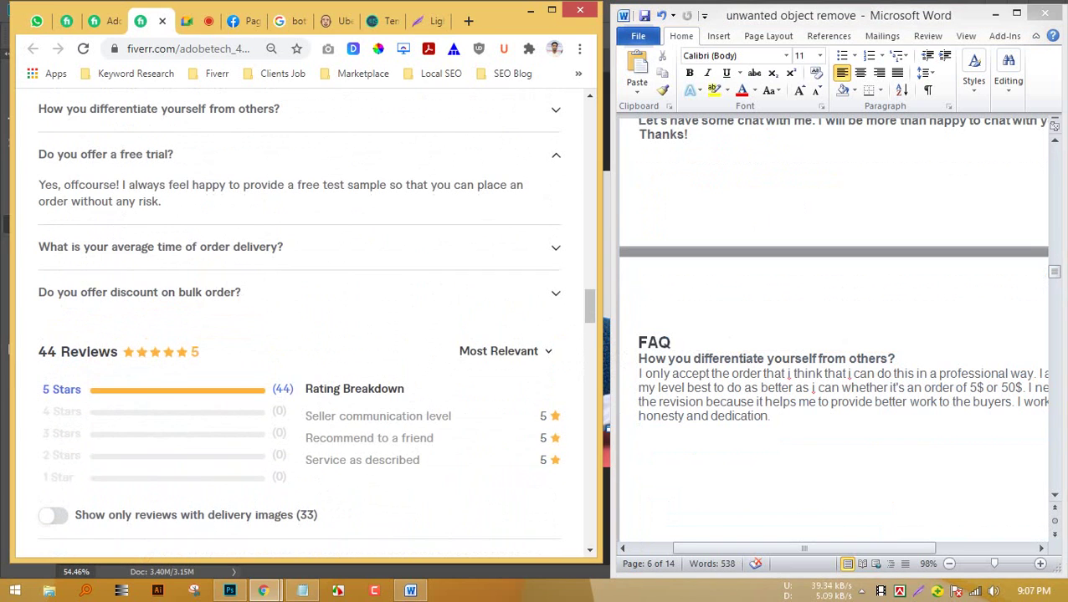
pyautogui.moveTo(38, 185); pyautogui.dragTo(161, 202)
pyautogui.click(285, 205)
pyautogui.moveTo(39, 183); pyautogui.dragTo(39, 155)
pyautogui.click(284, 205)
pyautogui.moveTo(94, 185); pyautogui.dragTo(639, 430)
pyautogui.click(639, 496)
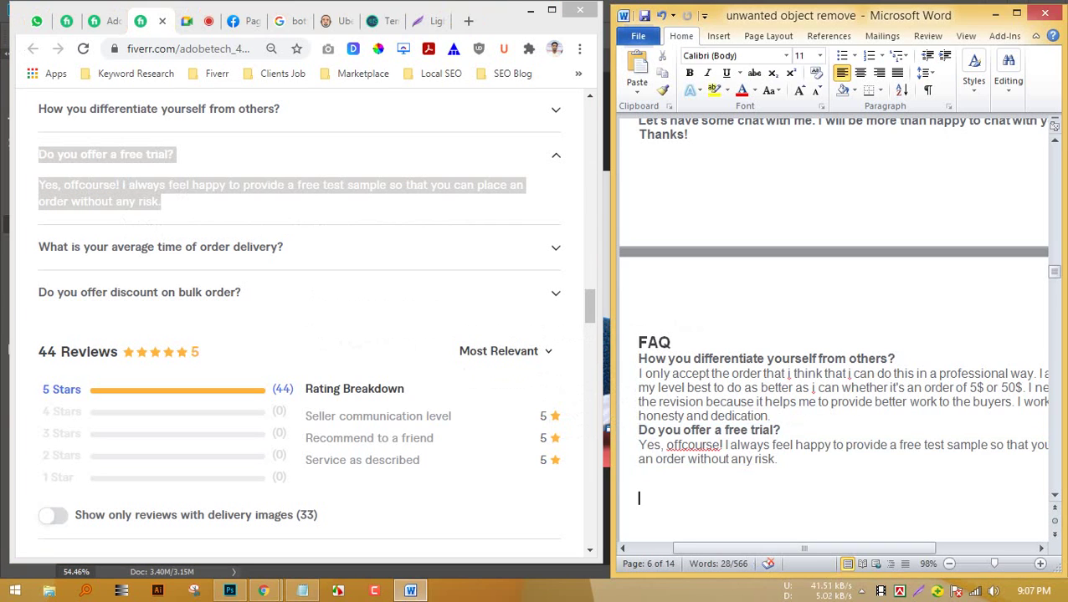
# Expand the FAQ entry "What is your average time of order delivery?" and copy it with its answer below the free trial entry.
pyautogui.click(555, 248)
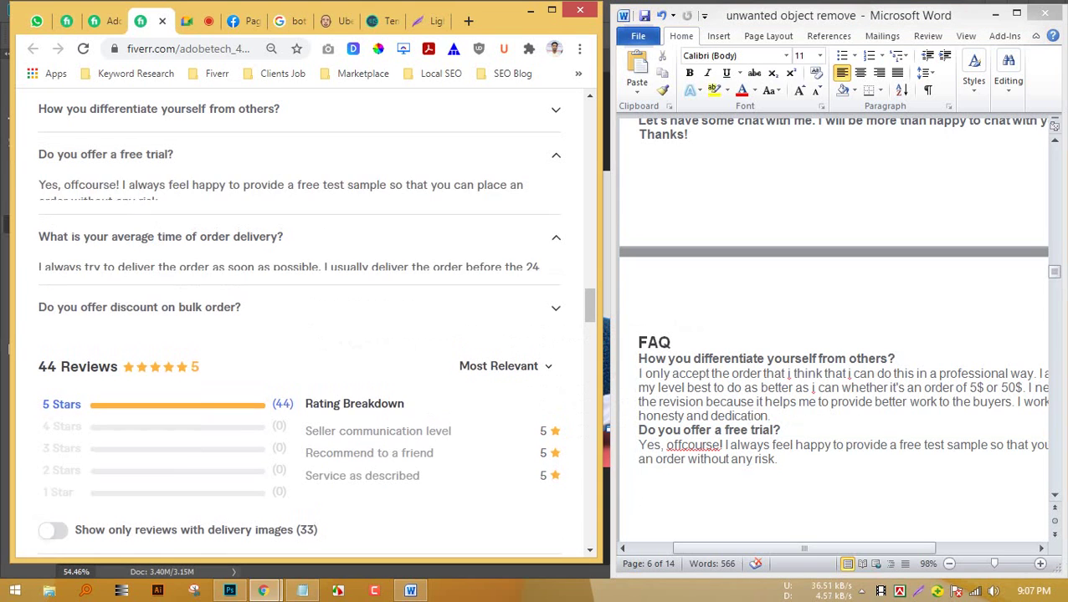
pyautogui.moveTo(74, 248); pyautogui.dragTo(638, 473)
pyautogui.click(639, 515)
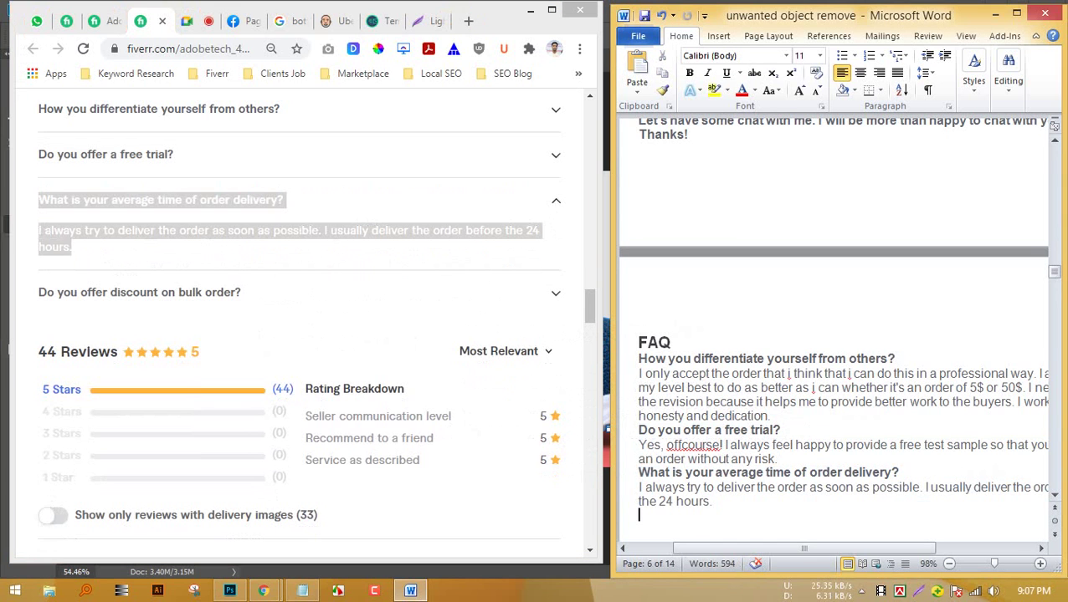
# Expand the FAQ entry "Do you offer discount on bulk order?" and copy it with its answer to the end of the Word FAQ.
pyautogui.click(556, 294)
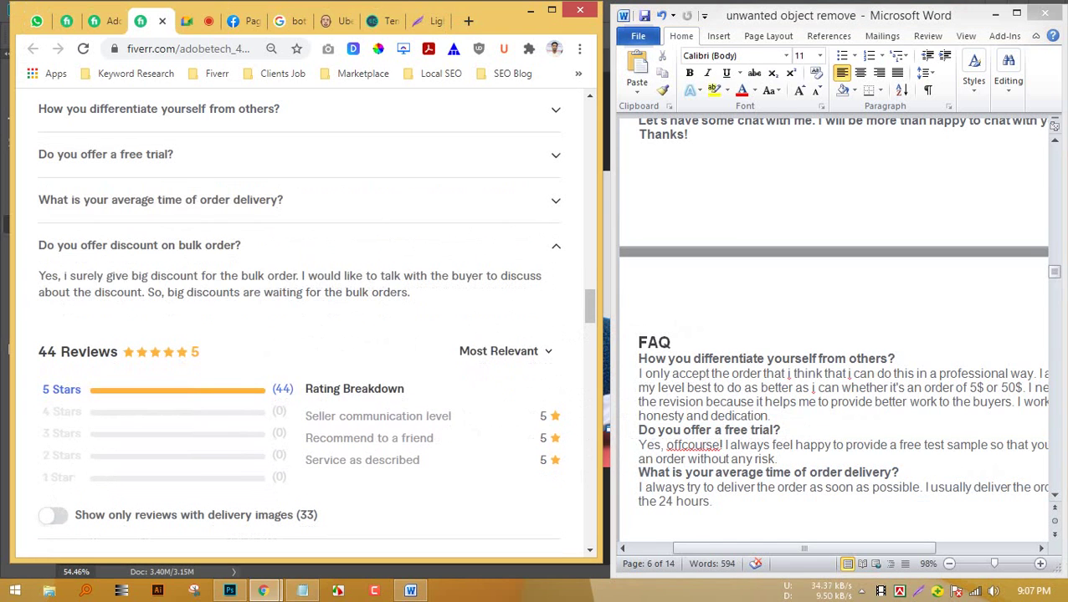
pyautogui.moveTo(39, 275); pyautogui.dragTo(38, 245)
pyautogui.moveTo(148, 248); pyautogui.dragTo(643, 515)
pyautogui.scroll(-3, 833, 335)
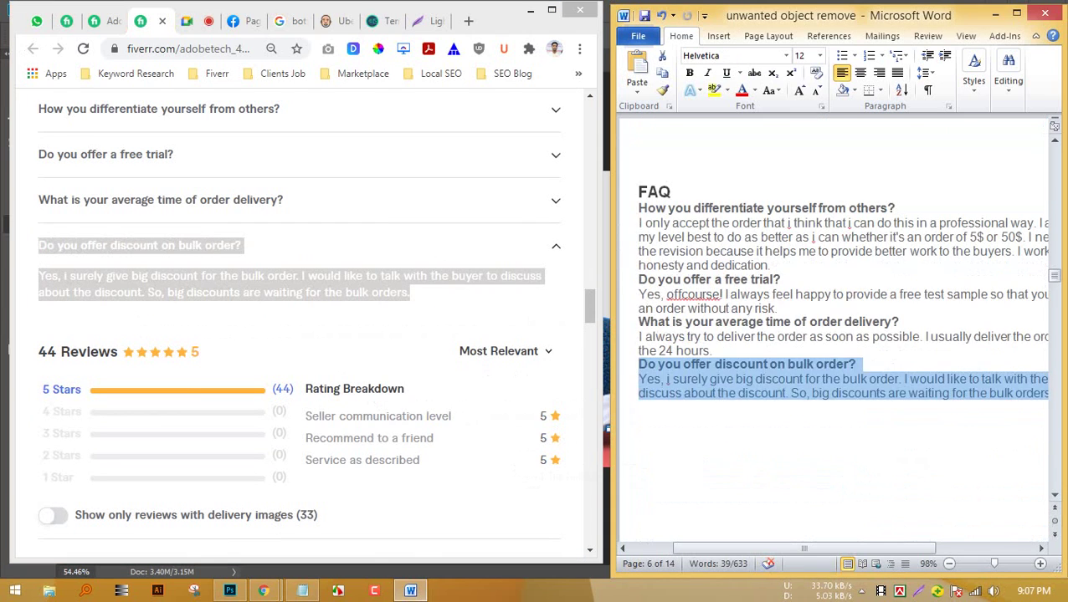
pyautogui.click(648, 407)
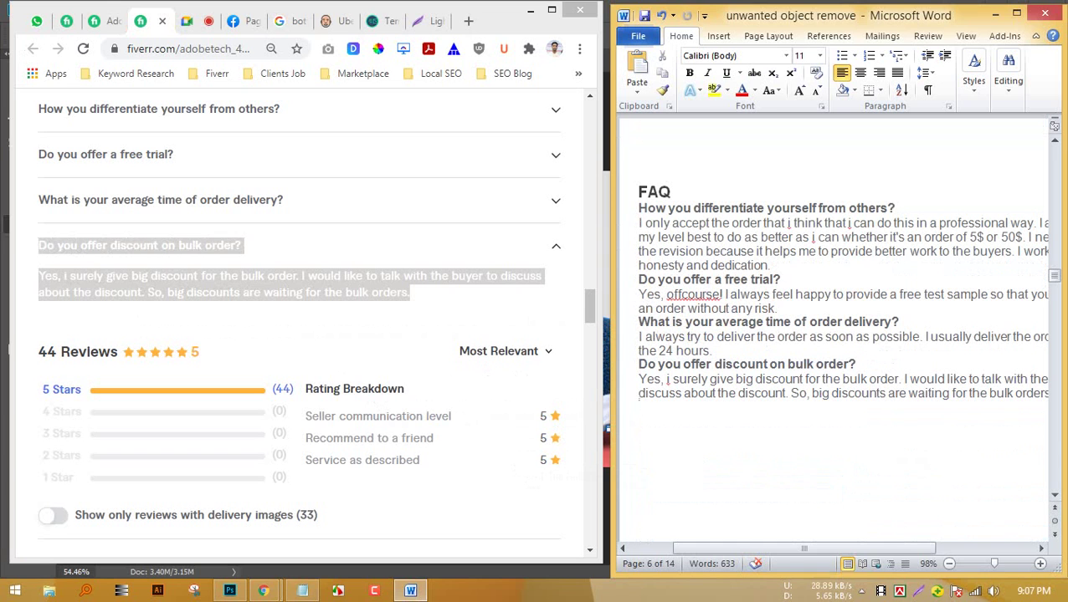
# Maximize the browser window and select the gig's Basic, Standard and Premium package comparison table for a screenshot.
pyautogui.click(352, 324)
pyautogui.scroll(-4, 351, 325)
pyautogui.scroll(-8, 299, 326)
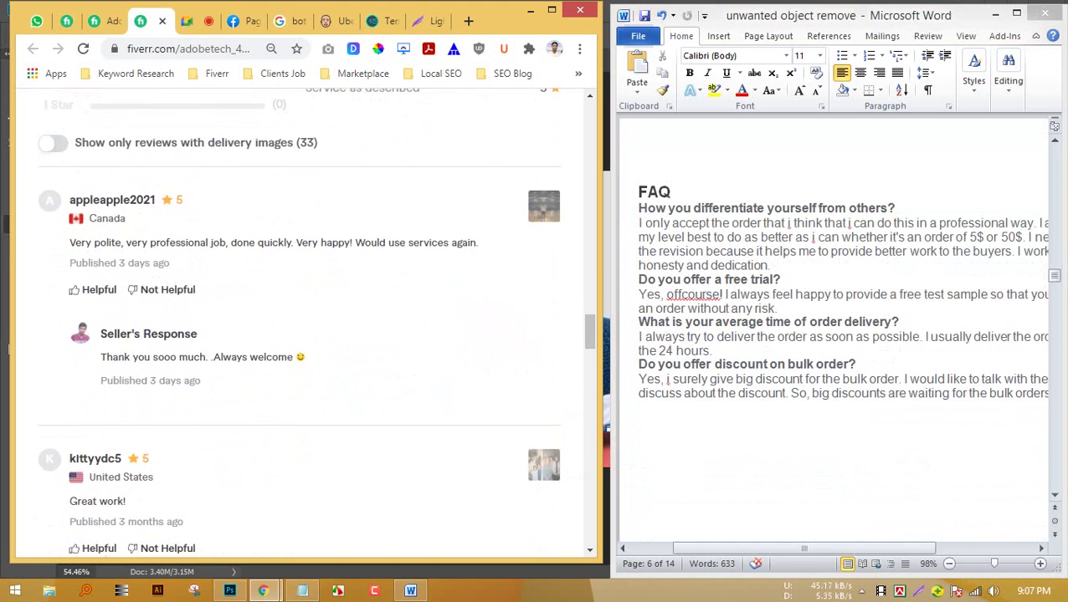
pyautogui.scroll(5, 299, 327)
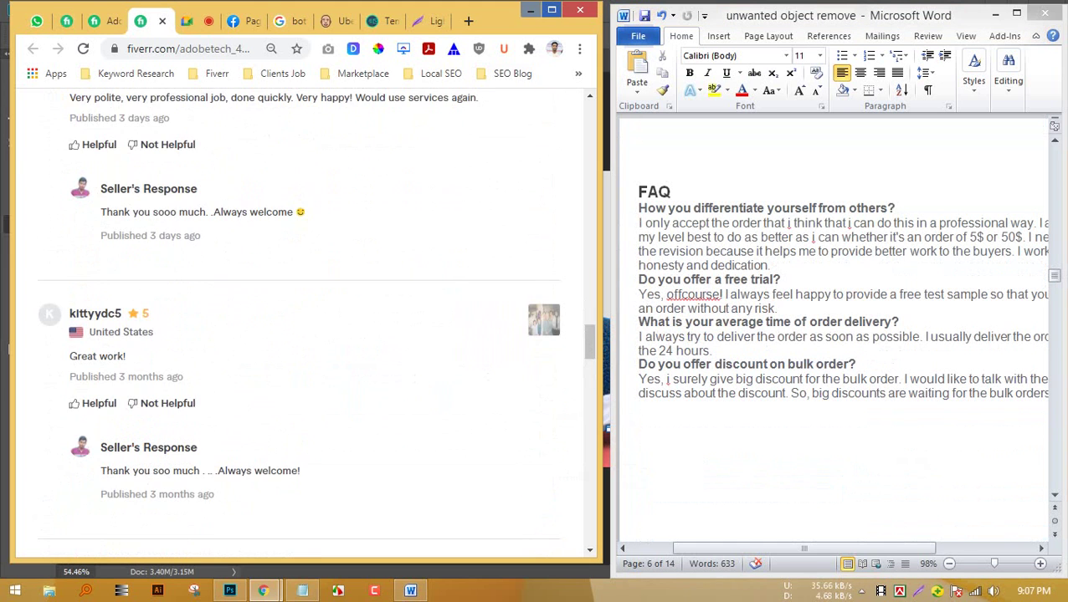
pyautogui.click(551, 10)
pyautogui.scroll(10, 218, 460)
pyautogui.scroll(5, 218, 460)
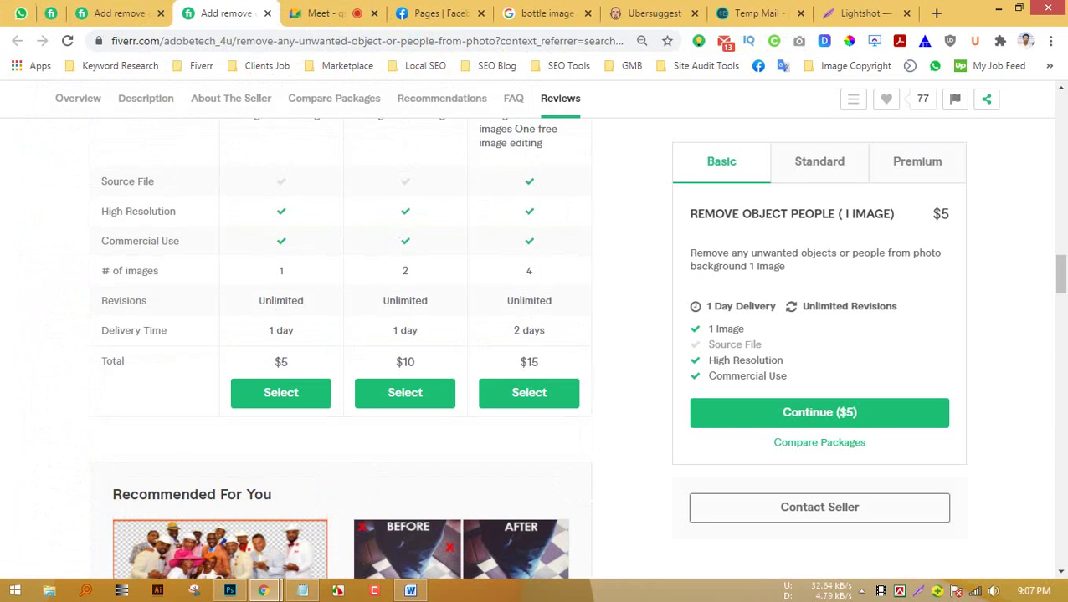
pyautogui.scroll(1, 332, 359)
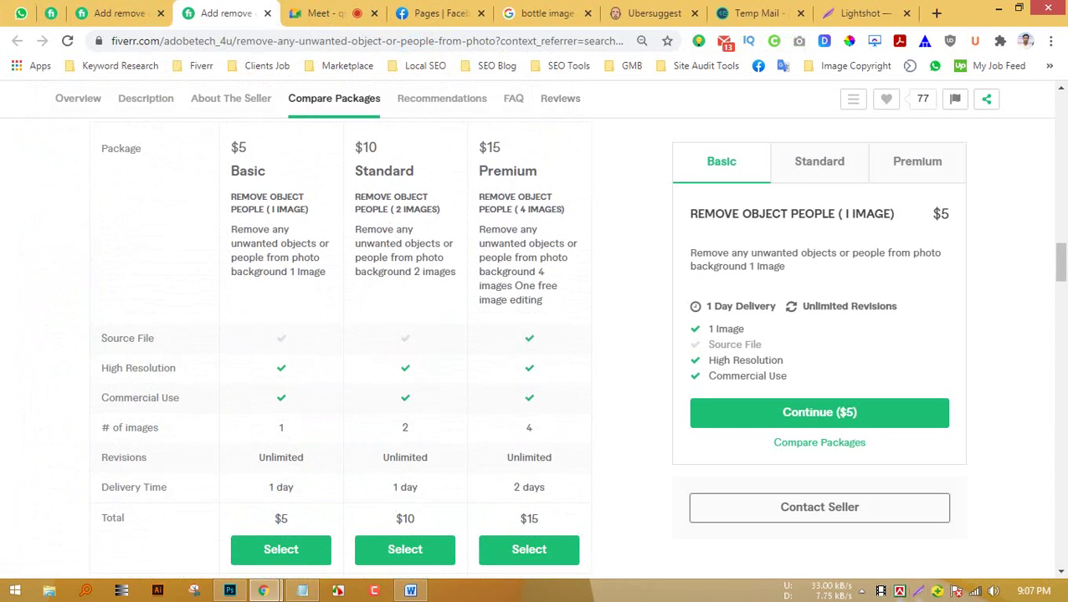
pyautogui.press('Print')
pyautogui.moveTo(87, 127); pyautogui.dragTo(599, 577)
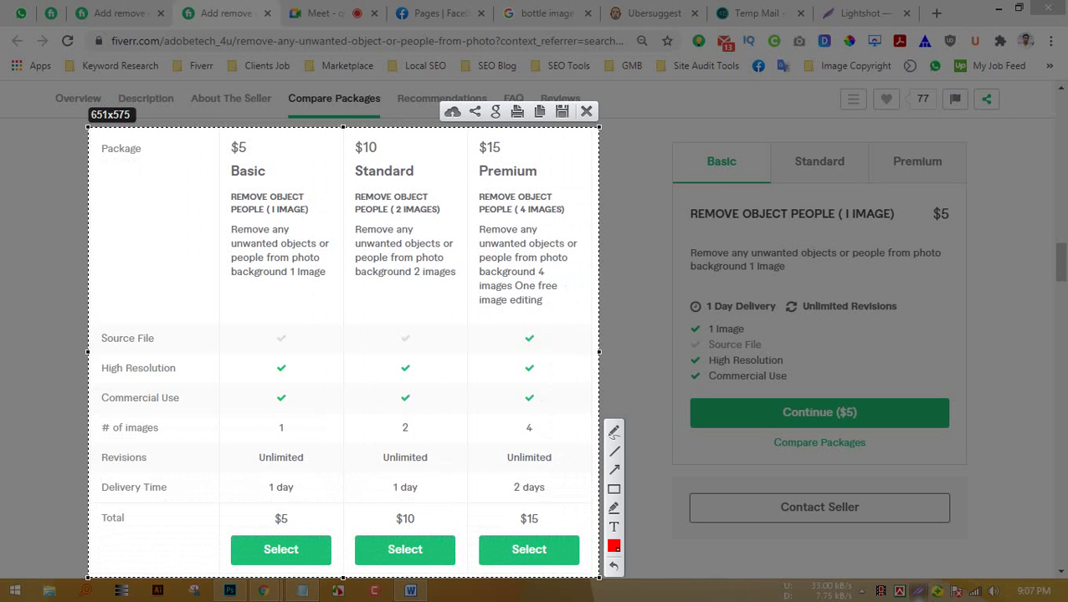
# Save the package table screenshot to the Desktop as PNG file 1, replacing the existing file.
pyautogui.click(562, 112)
pyautogui.click(167, 157)
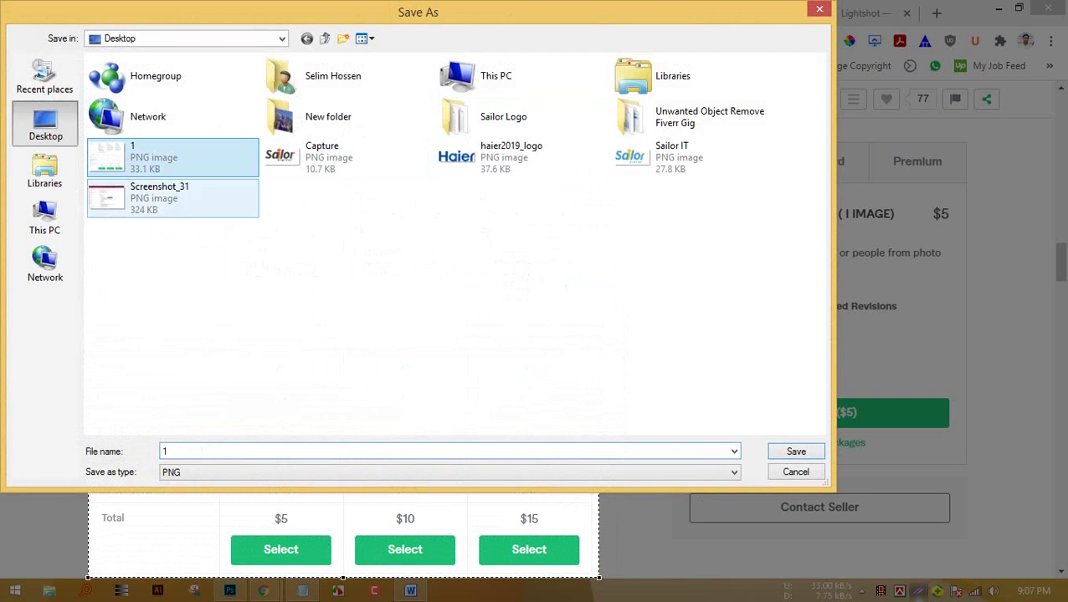
pyautogui.press('Return')
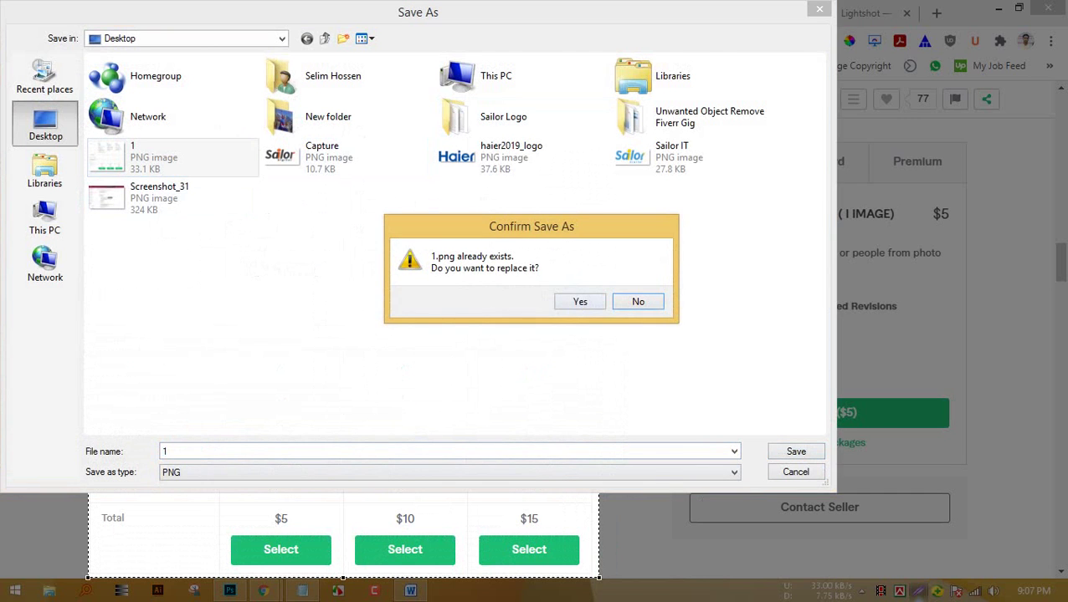
pyautogui.press('Return')
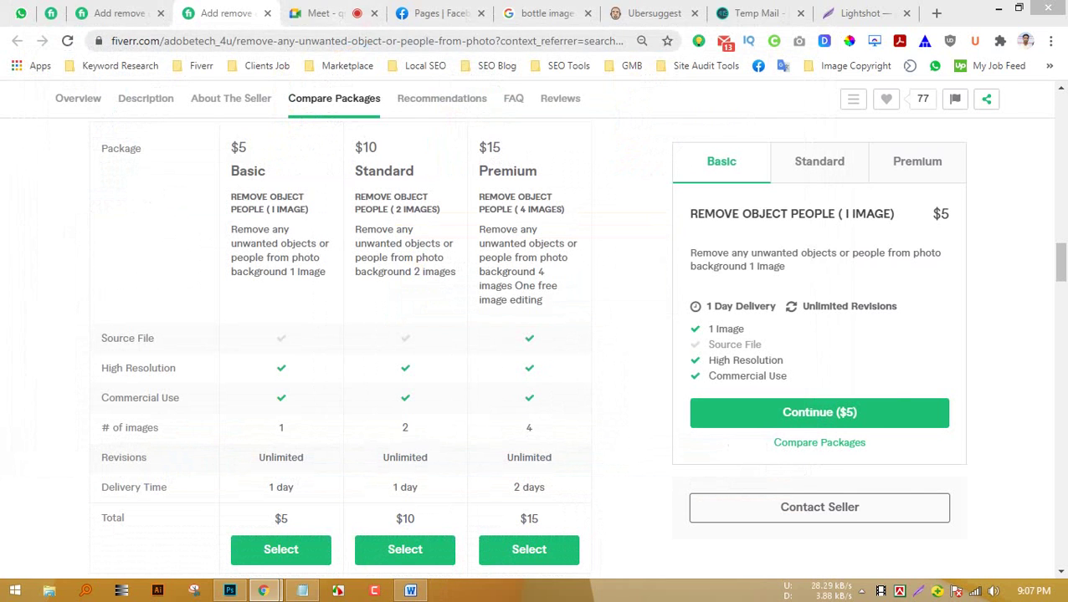
# Insert the package table screenshot, picture 1 from the Desktop, below the bulk order discount answer in the Word document.
pyautogui.click(323, 13)
pyautogui.click(109, 13)
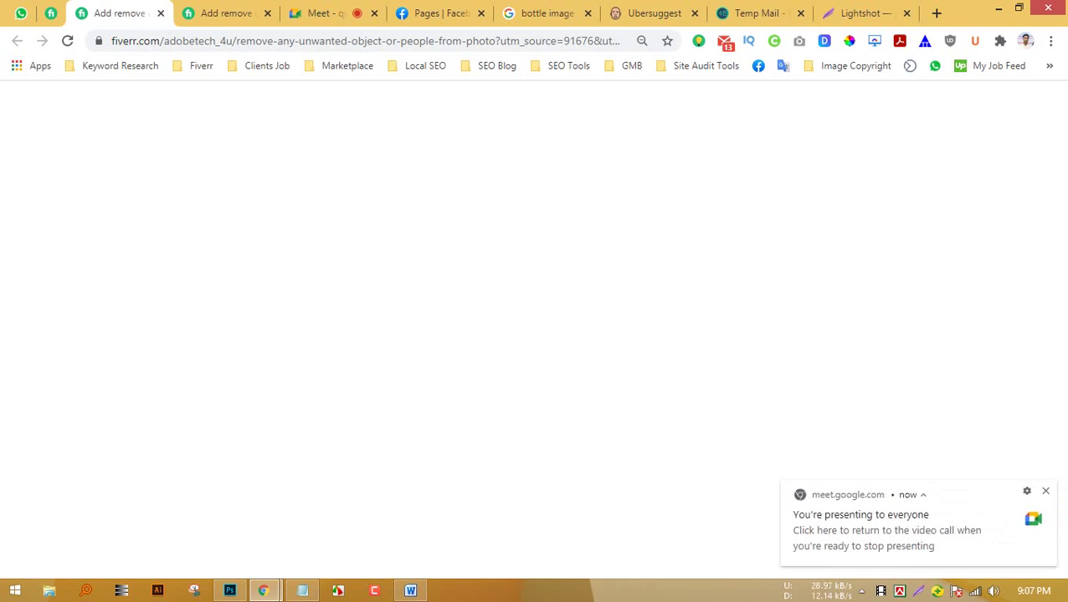
pyautogui.click(410, 590)
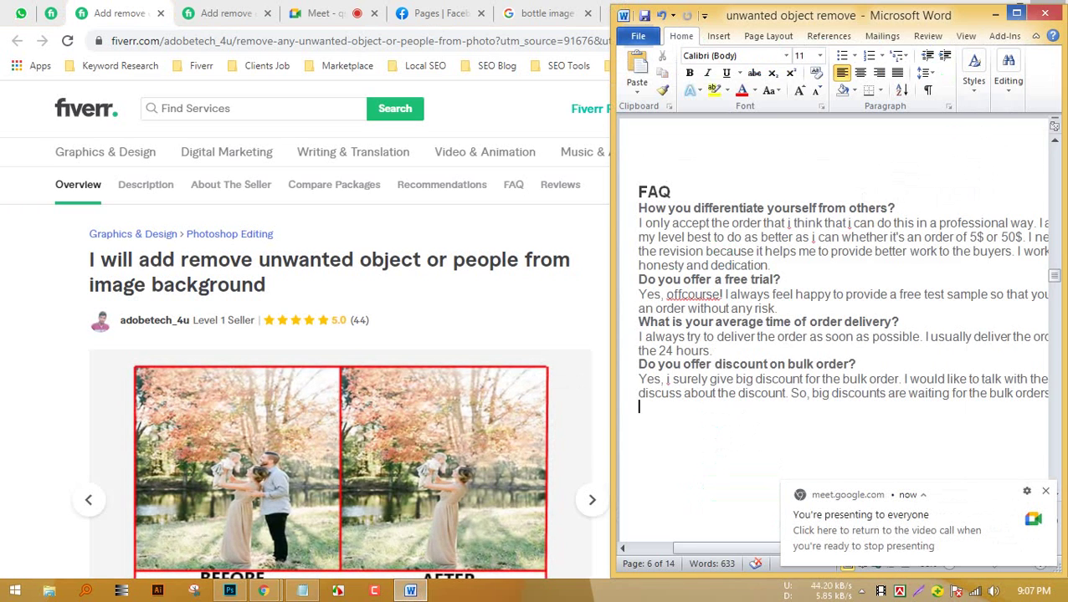
pyautogui.click(1016, 13)
pyautogui.click(114, 29)
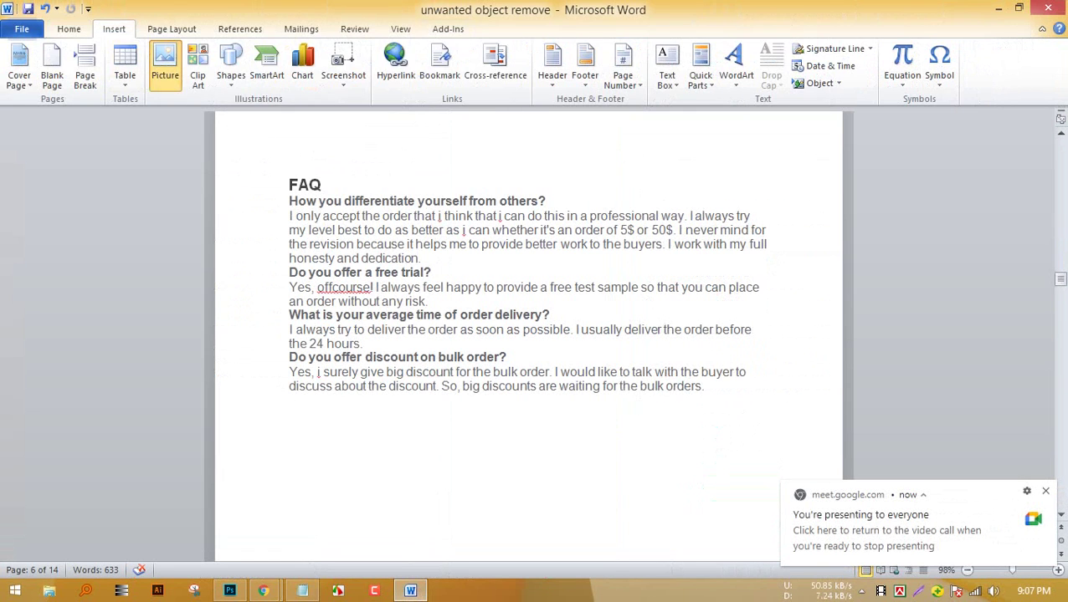
pyautogui.click(165, 67)
pyautogui.doubleClick(456, 130)
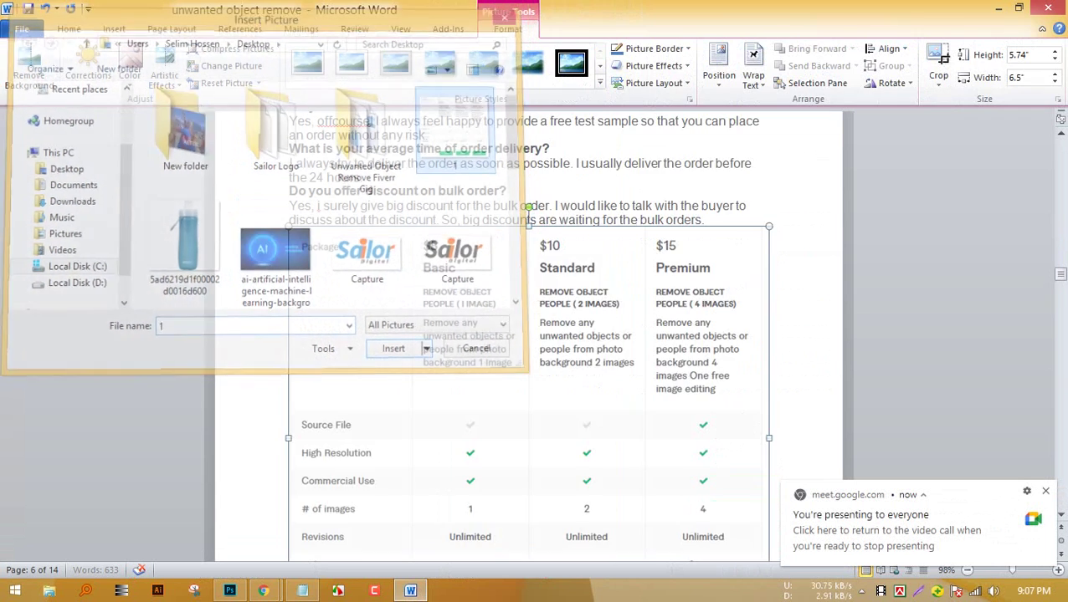
# Place the insertion point at the start of the blank page below the inserted package table picture.
pyautogui.scroll(-7, 528, 334)
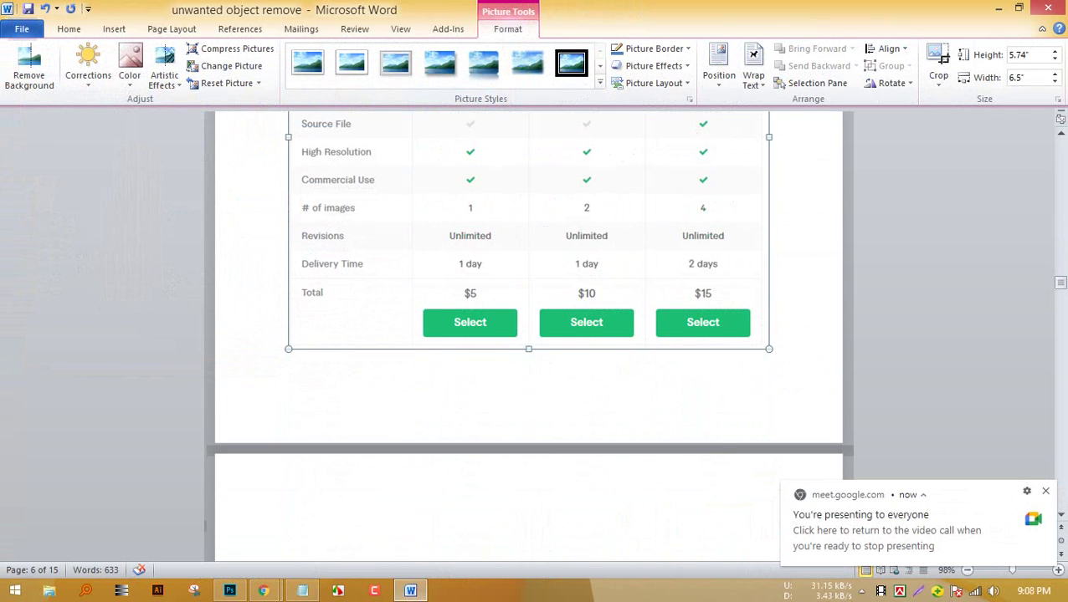
pyautogui.scroll(-2, 528, 335)
pyautogui.click(290, 459)
pyautogui.scroll(3, 528, 334)
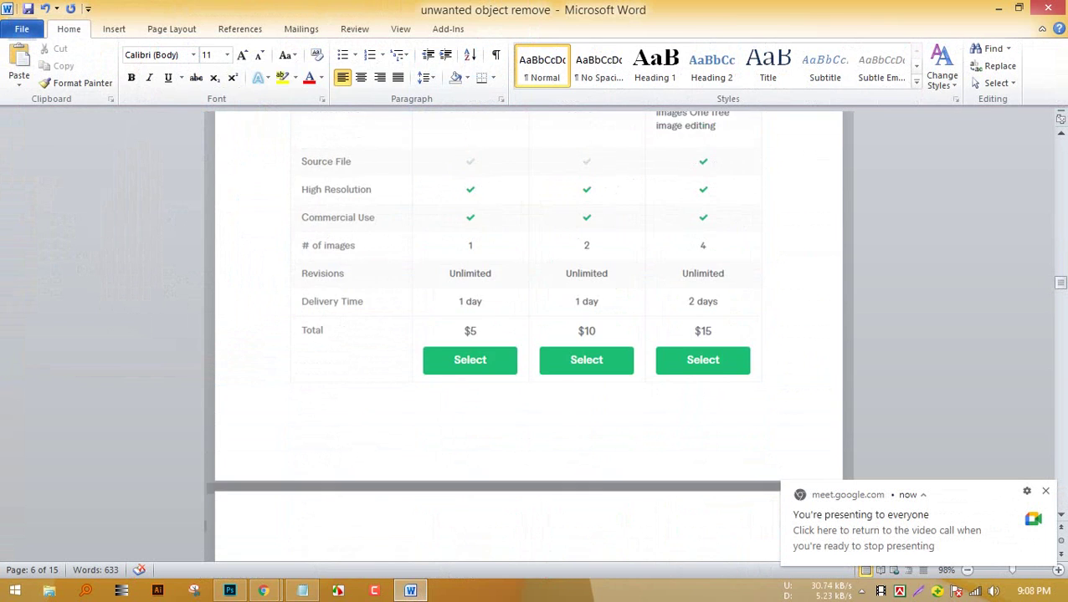
pyautogui.scroll(-3, 528, 335)
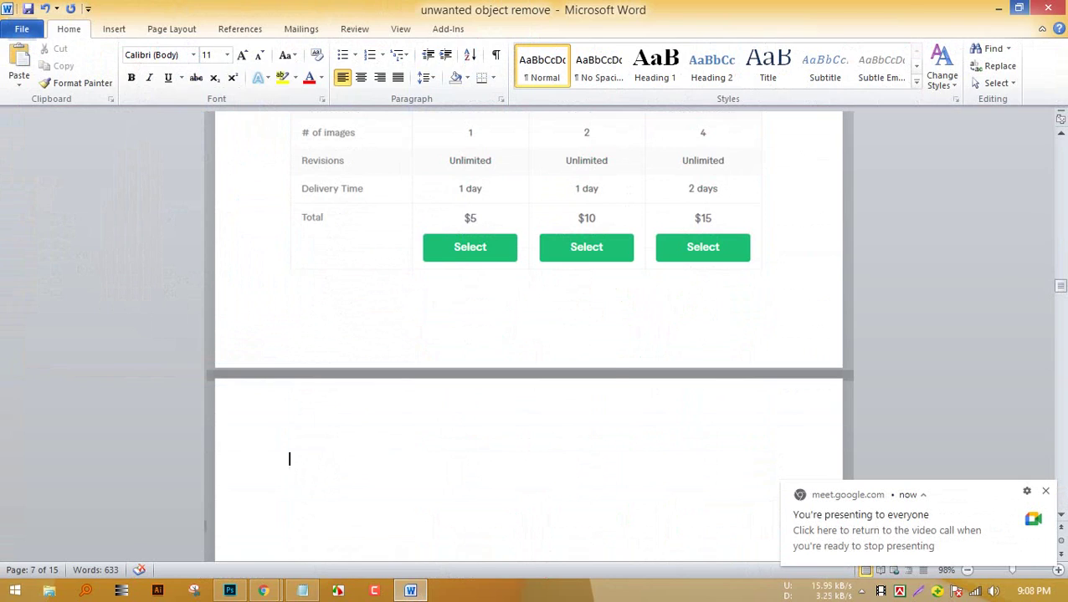
# Copy the gig's Related Tags heading with all its tags from the Fiverr page and paste it below the package picture in Word.
pyautogui.click(1018, 8)
pyautogui.click(282, 328)
pyautogui.scroll(-20, 282, 328)
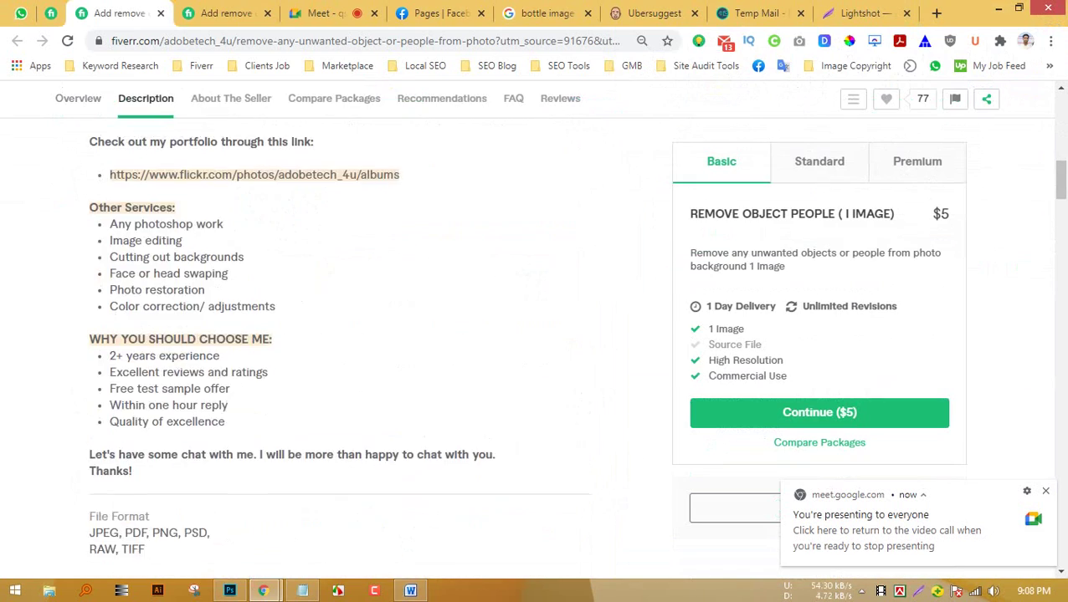
pyautogui.scroll(-15, 335, 335)
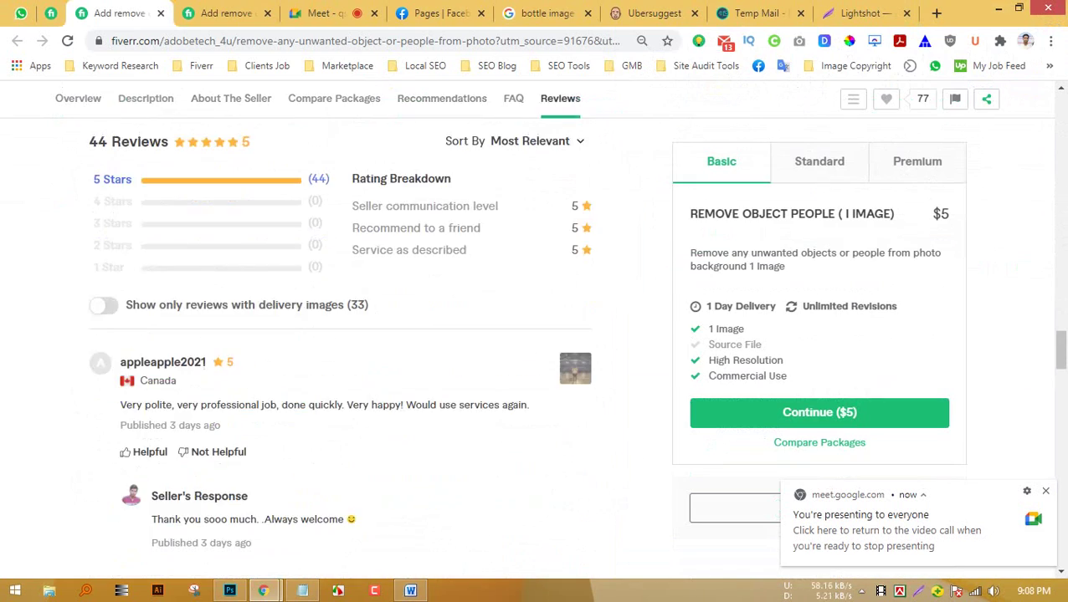
pyautogui.scroll(-10, 535, 334)
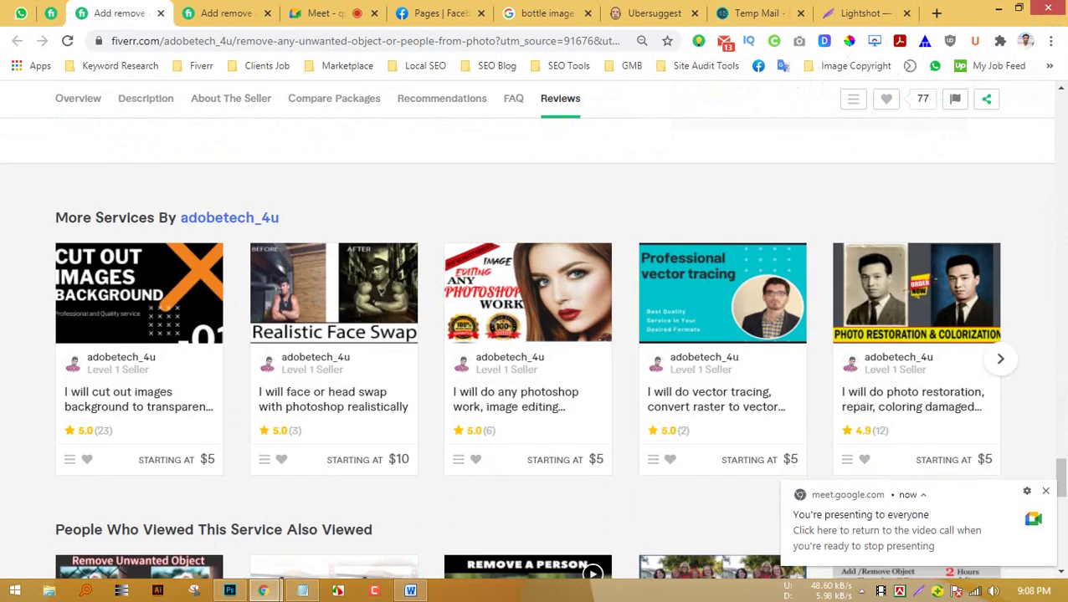
pyautogui.scroll(5, 535, 334)
pyautogui.moveTo(87, 375); pyautogui.dragTo(517, 415)
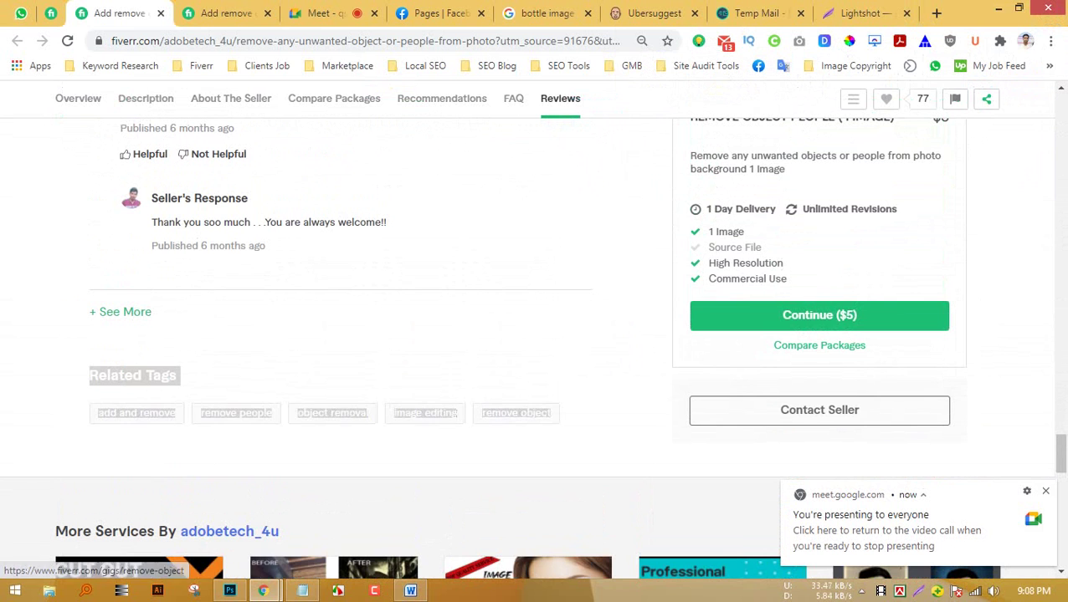
pyautogui.rightClick(167, 384)
pyautogui.click(206, 392)
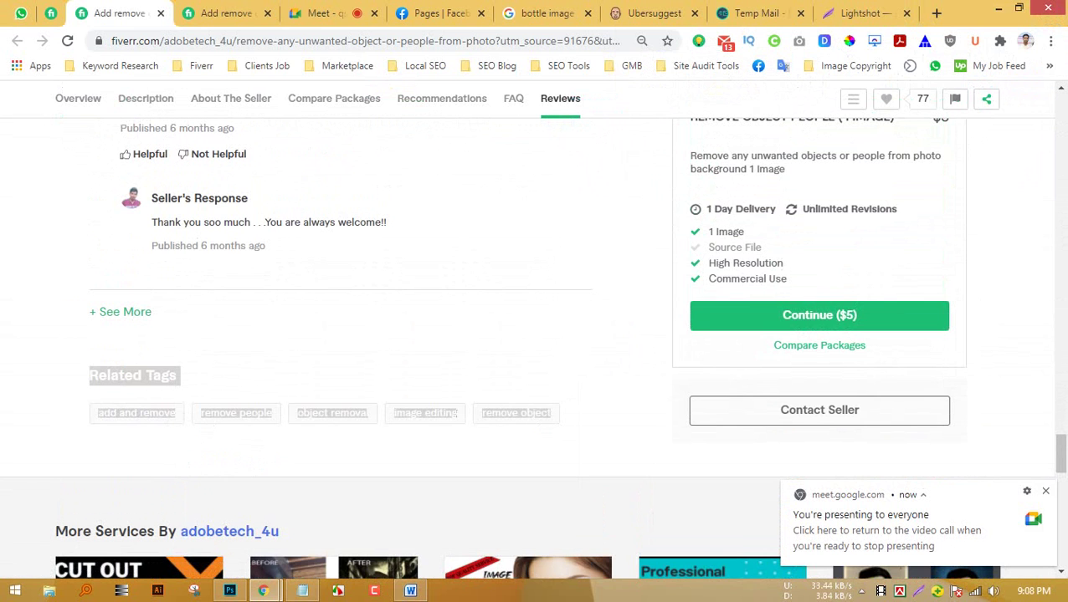
pyautogui.click(410, 591)
pyautogui.hotkey('ctrl', 'v')
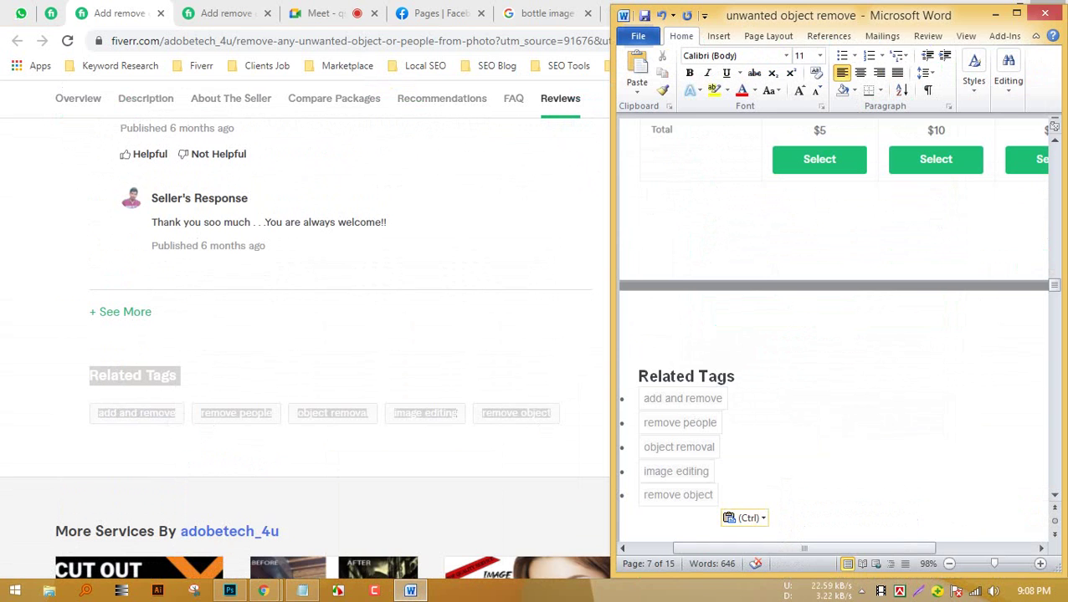
# Try to number the first gig title at the start of the document with "1.".
pyautogui.scroll(5, 832, 335)
pyautogui.scroll(5, 832, 334)
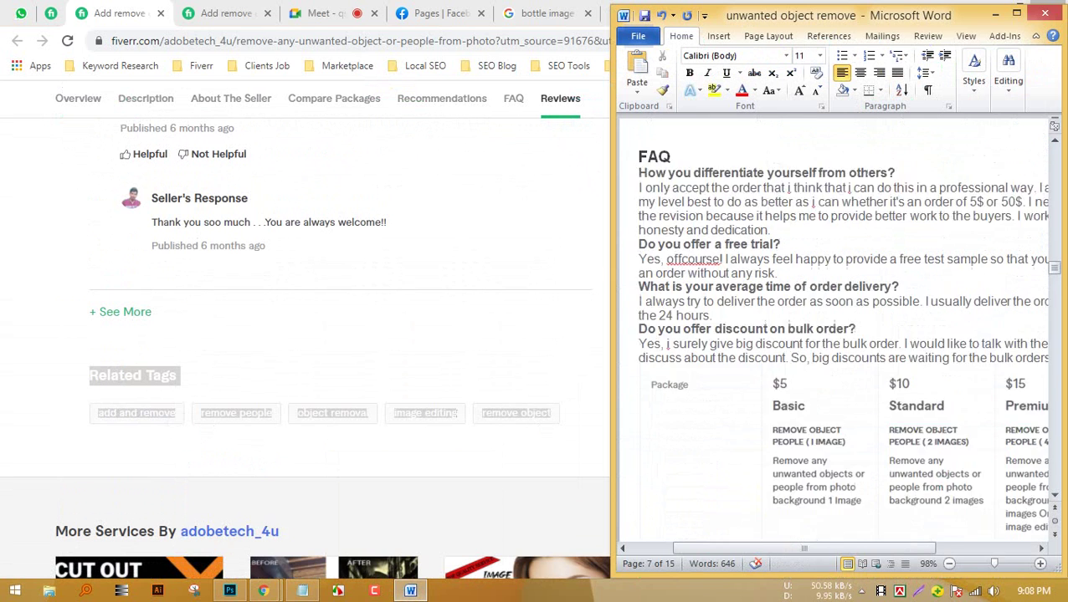
pyautogui.click(1016, 14)
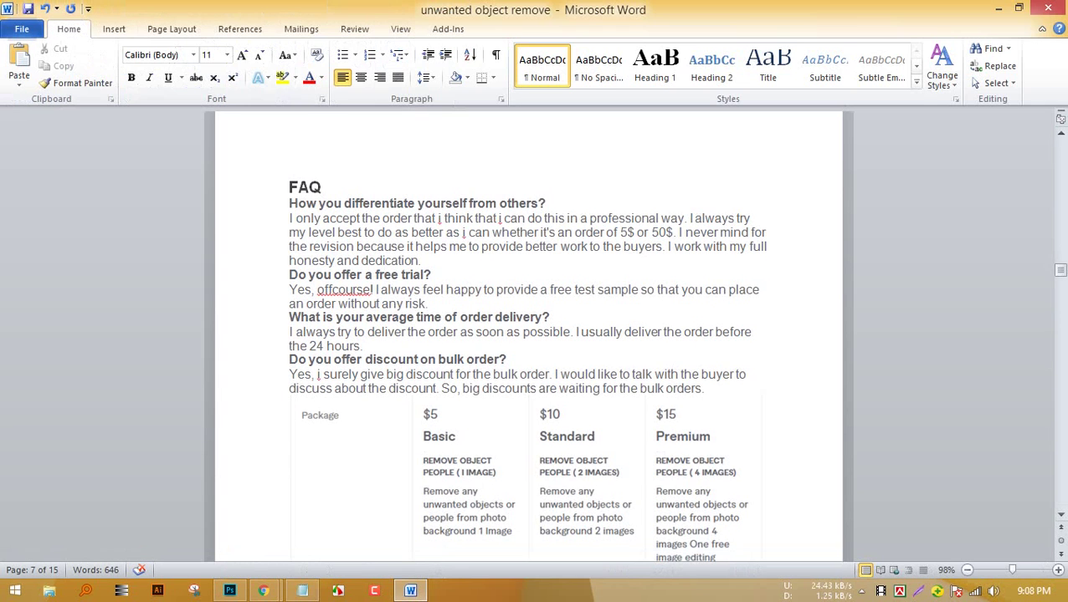
pyautogui.scroll(15, 528, 335)
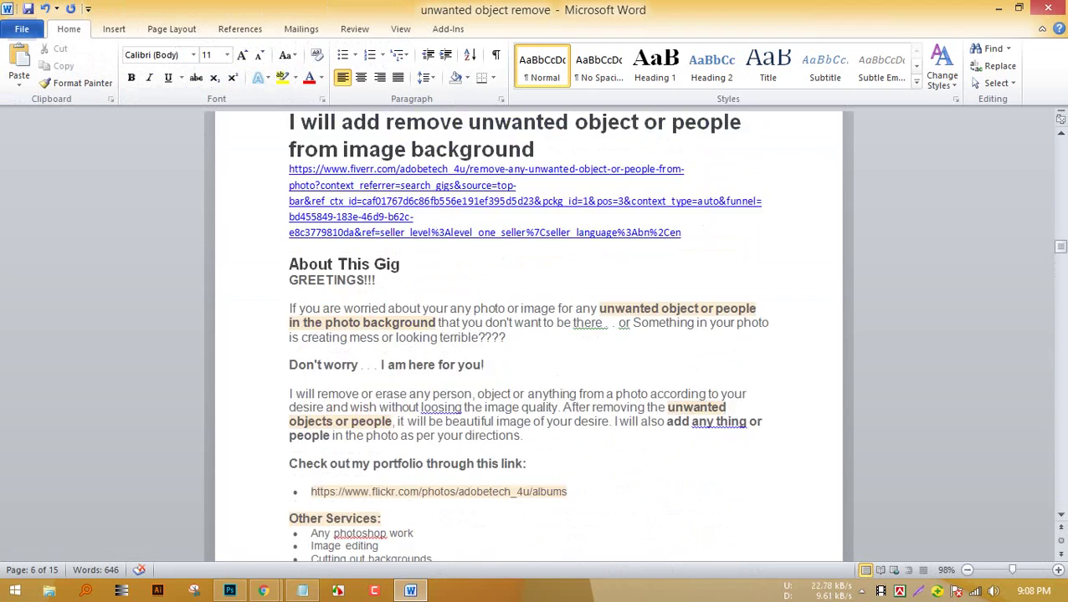
pyautogui.scroll(20, 528, 334)
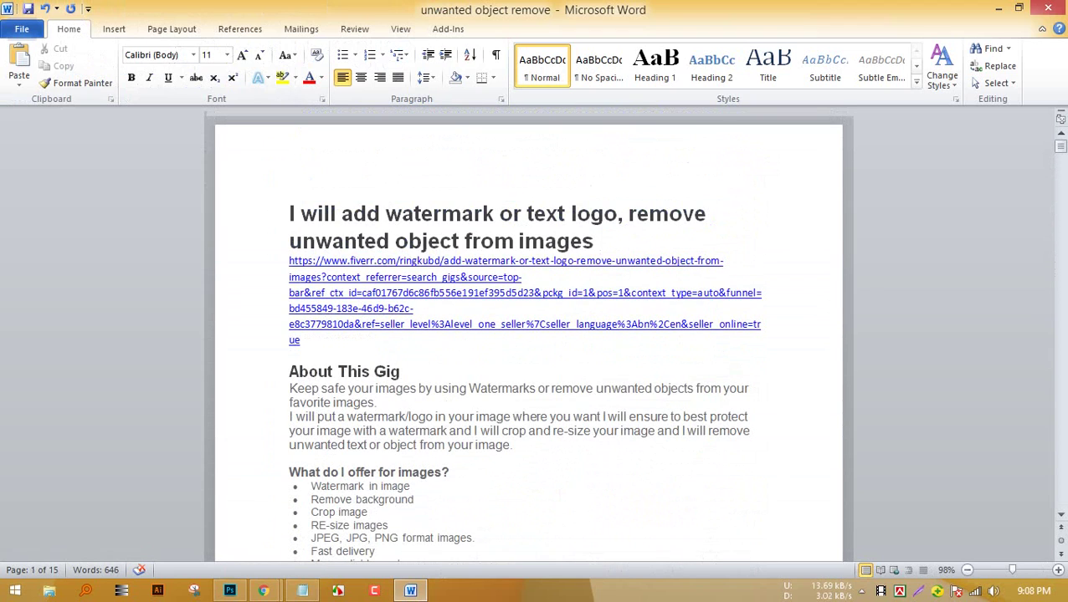
pyautogui.click(290, 215)
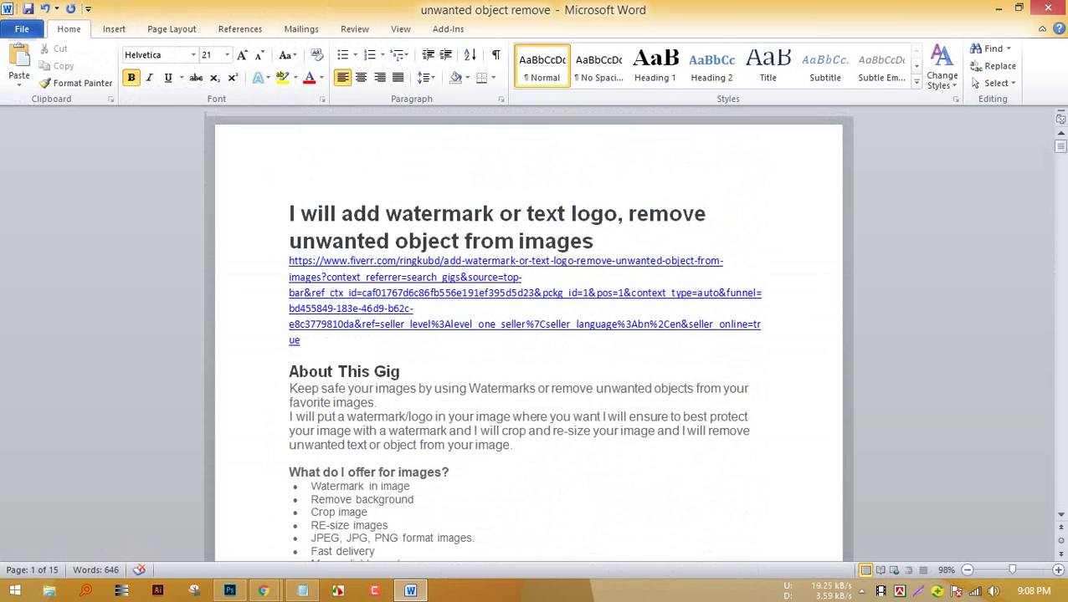
pyautogui.write('1.')
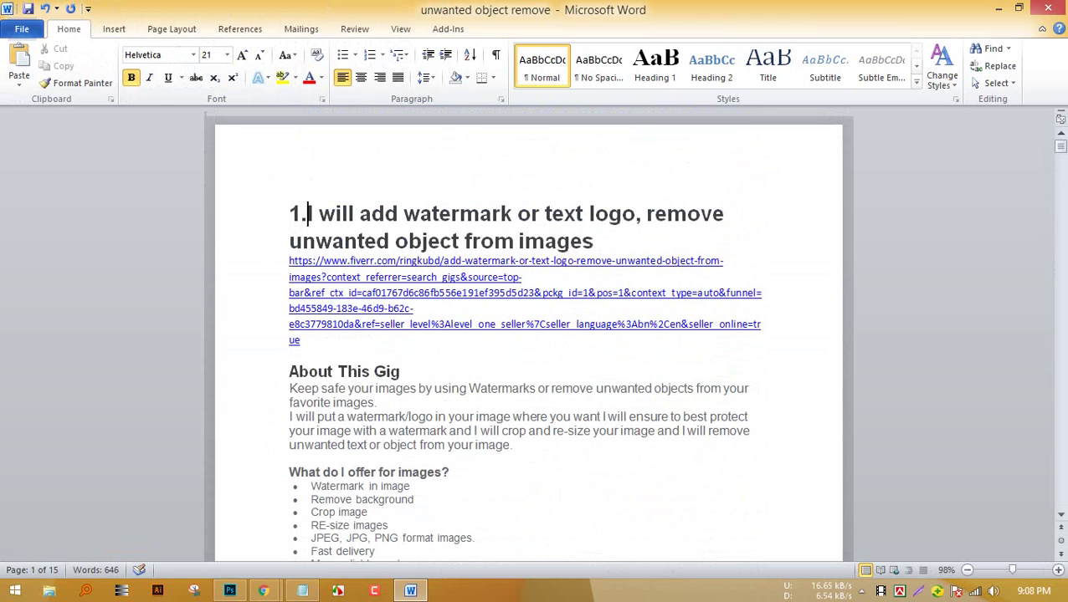
# Undo the numbering added to the first gig title.
pyautogui.hotkey('ctrl', 'z')
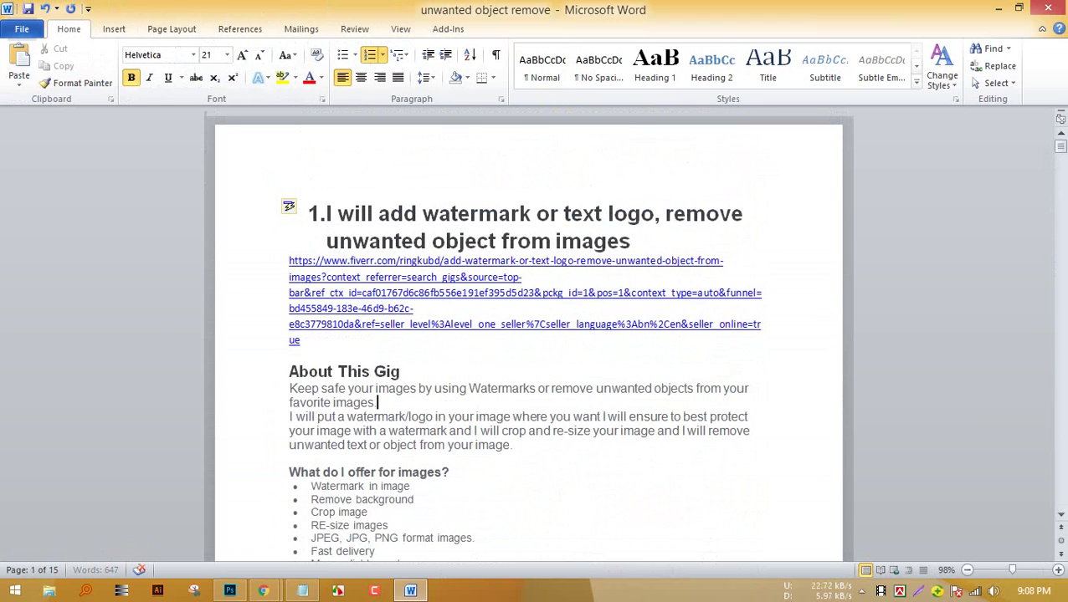
pyautogui.click(377, 403)
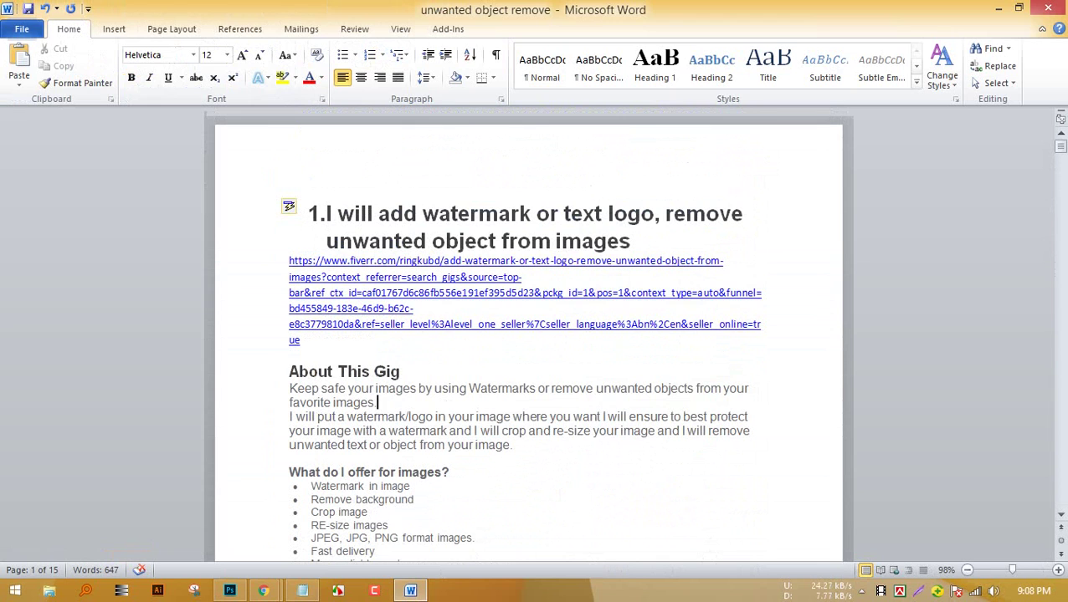
pyautogui.hotkey('ctrl', 'z')
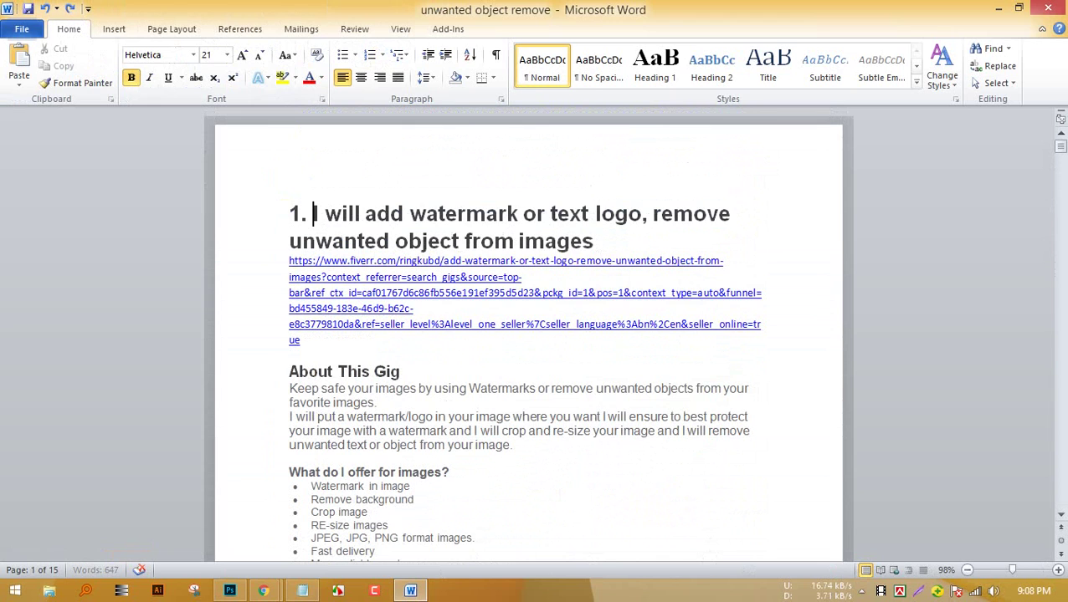
pyautogui.hotkey('ctrl', 'z')
pyautogui.click(396, 416)
# Review the first two gigs' titles, links, descriptions, related tags and package comparison in the document.
pyautogui.scroll(-2, 527, 376)
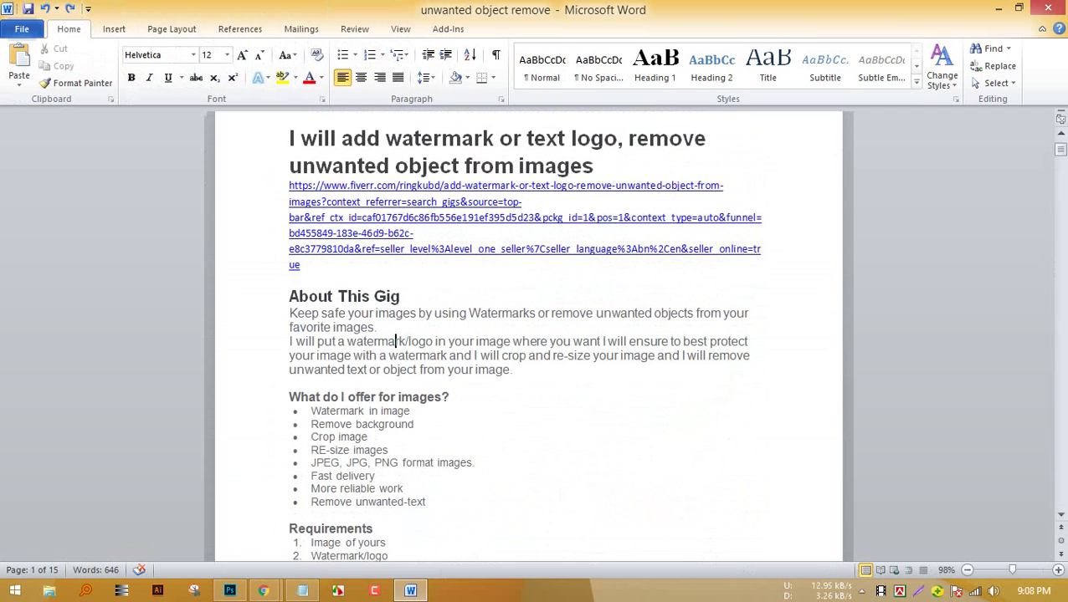
pyautogui.scroll(1, 528, 377)
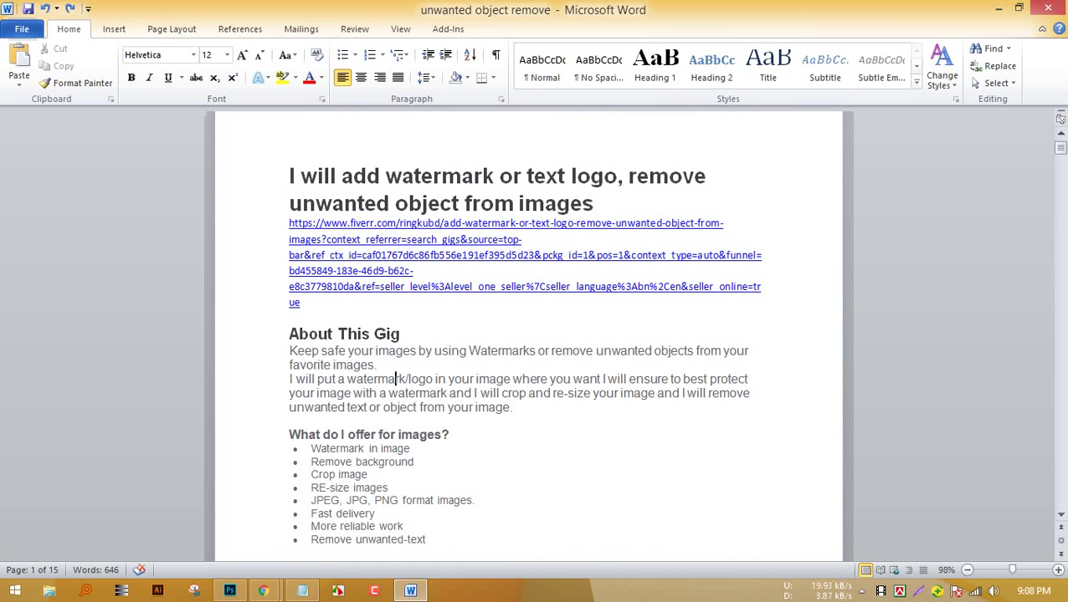
pyautogui.scroll(-15, 335, 301)
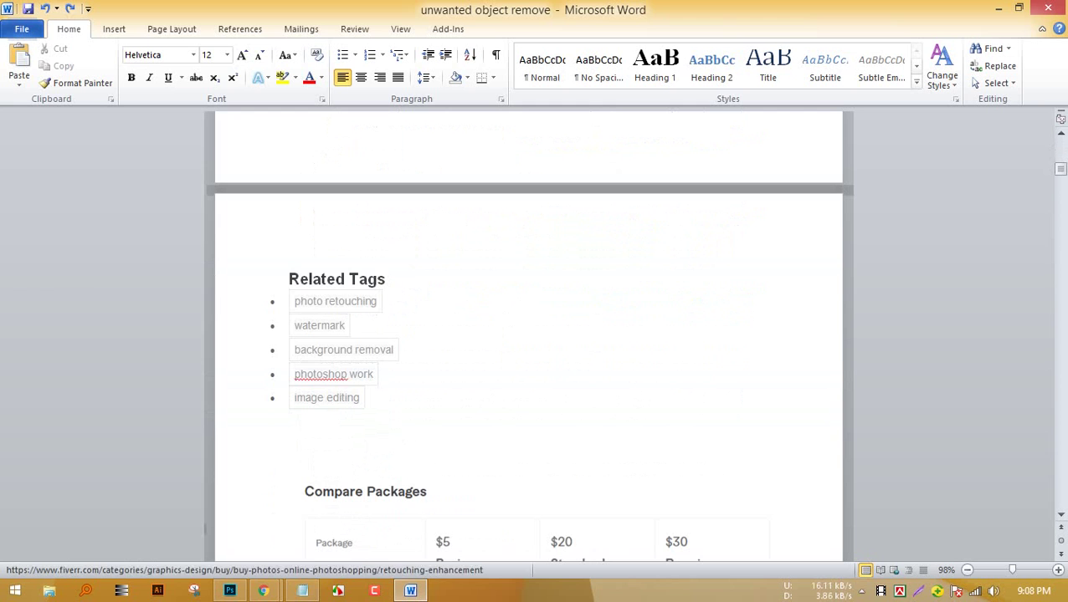
pyautogui.scroll(-12, 527, 335)
pyautogui.scroll(4, 528, 335)
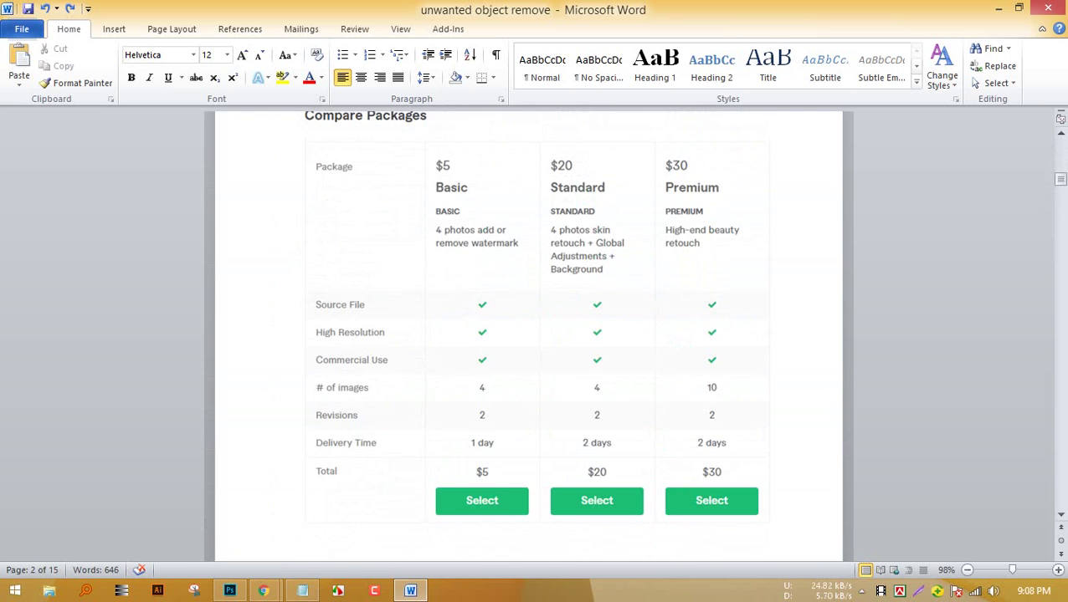
pyautogui.scroll(2, 527, 334)
pyautogui.scroll(-12, 527, 335)
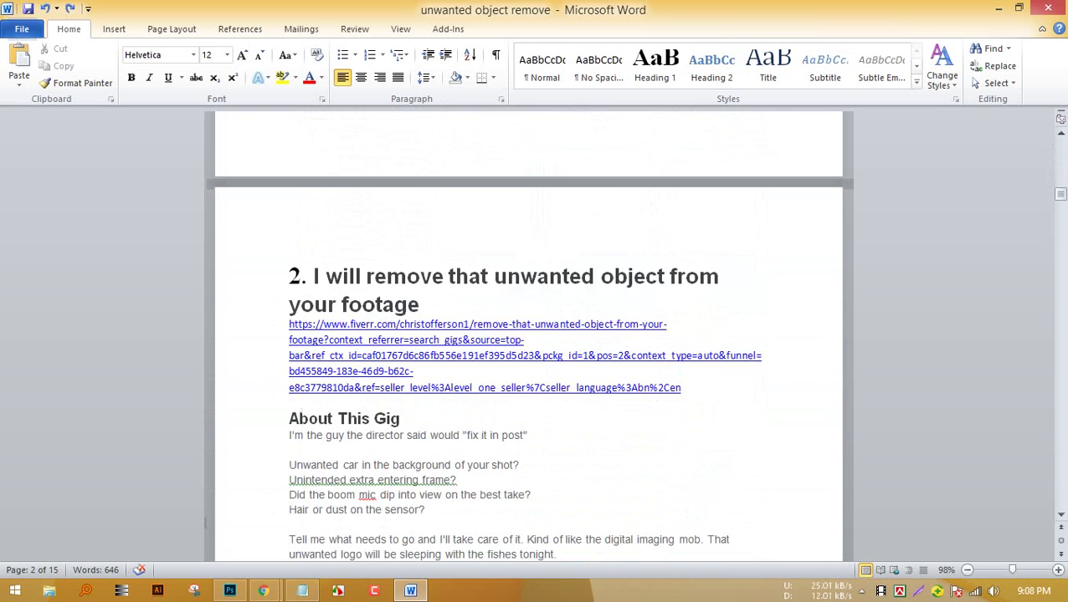
pyautogui.scroll(-10, 527, 335)
pyautogui.scroll(2, 527, 335)
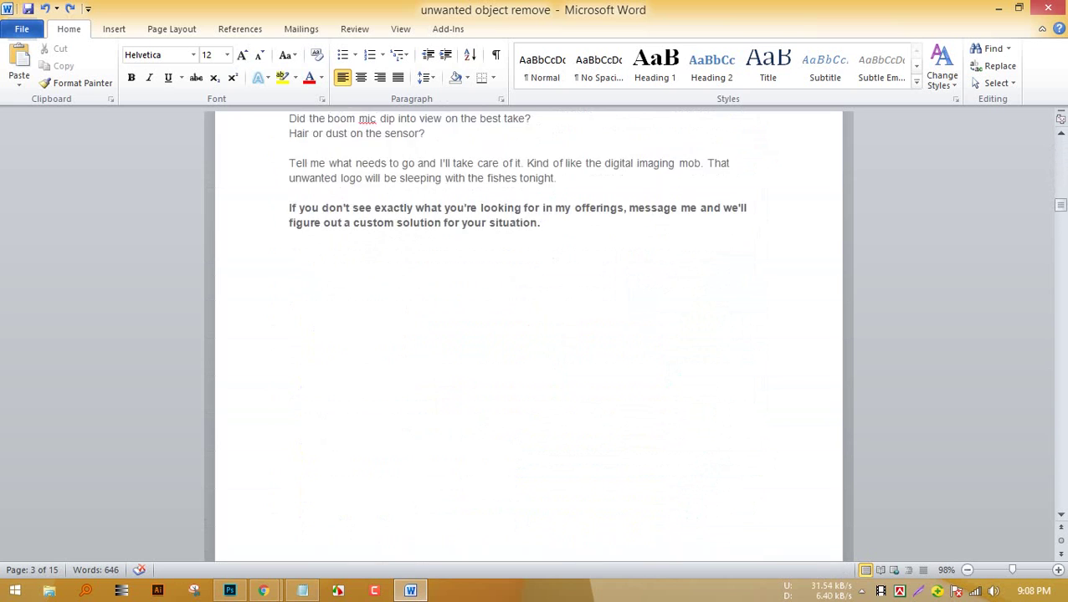
# Review the third gig's description, FAQ, package comparison picture and related tags in the document.
pyautogui.scroll(-15, 527, 334)
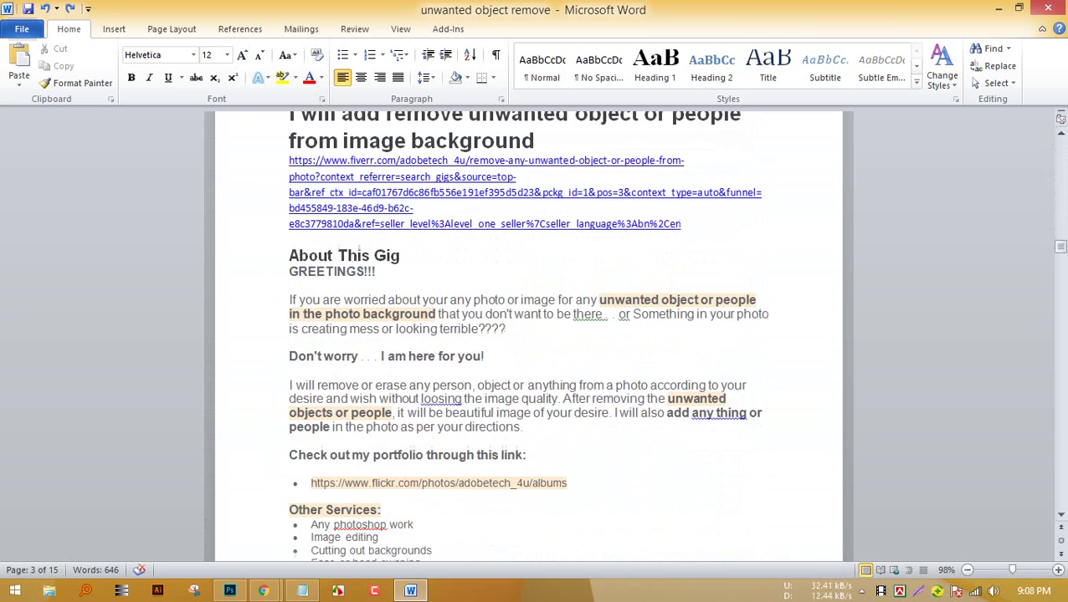
pyautogui.scroll(-17, 527, 335)
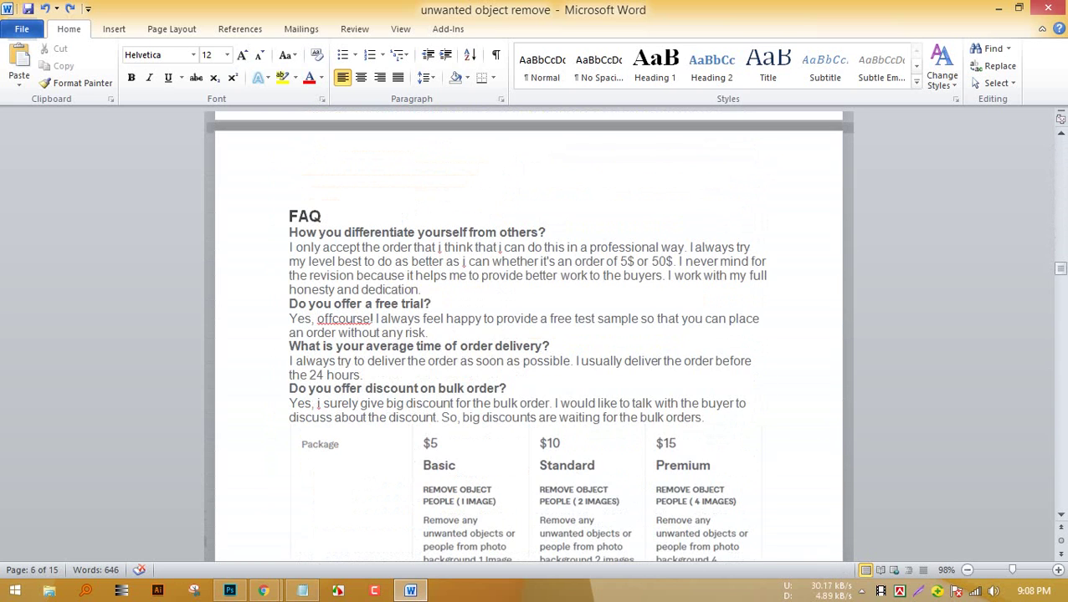
pyautogui.moveTo(289, 216); pyautogui.dragTo(548, 404)
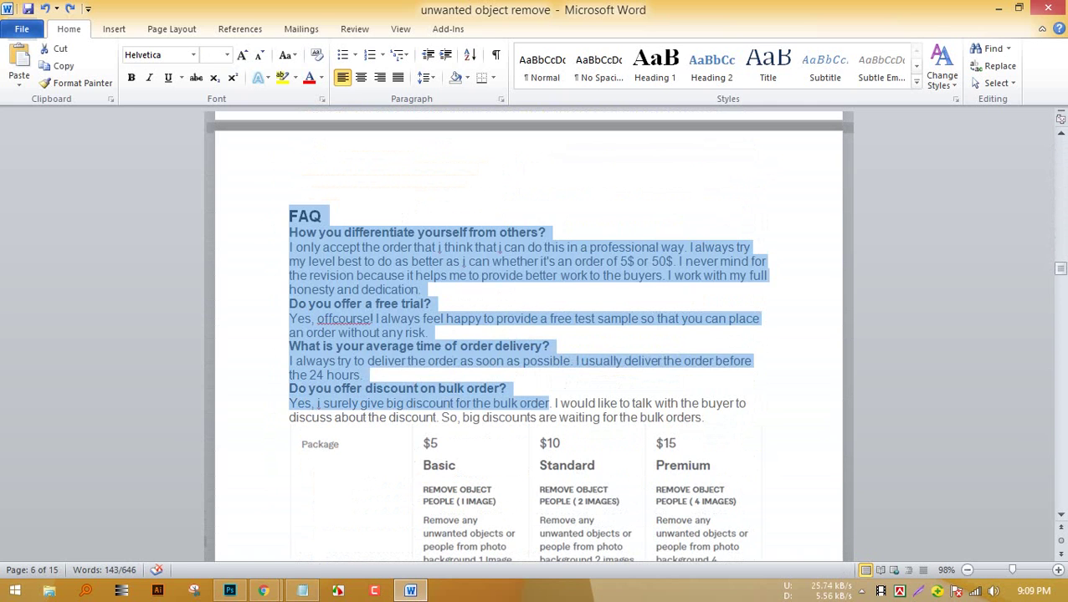
pyautogui.click(418, 290)
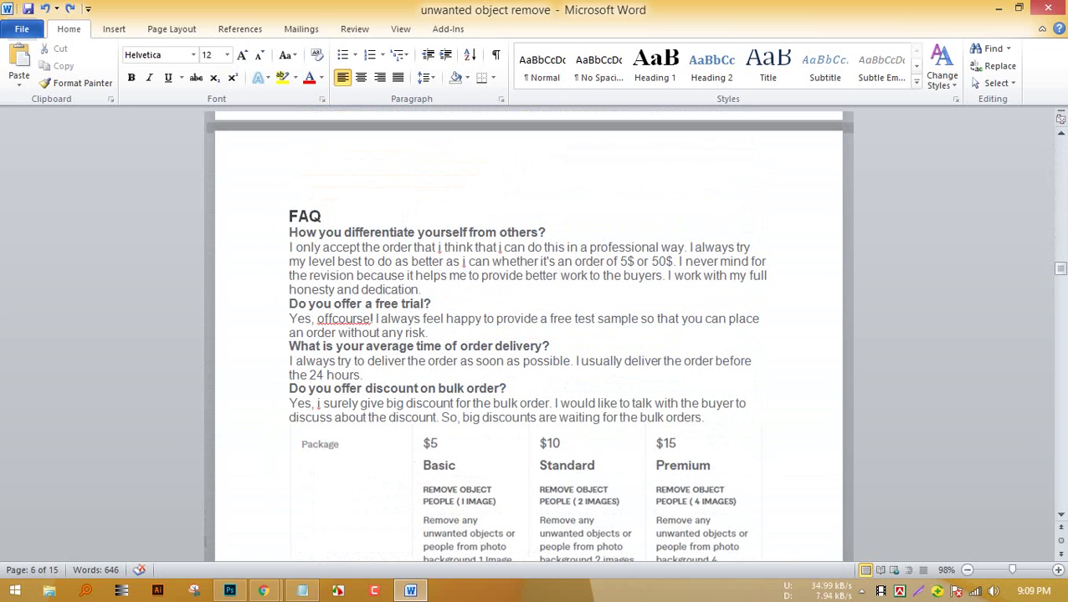
pyautogui.scroll(-3, 527, 335)
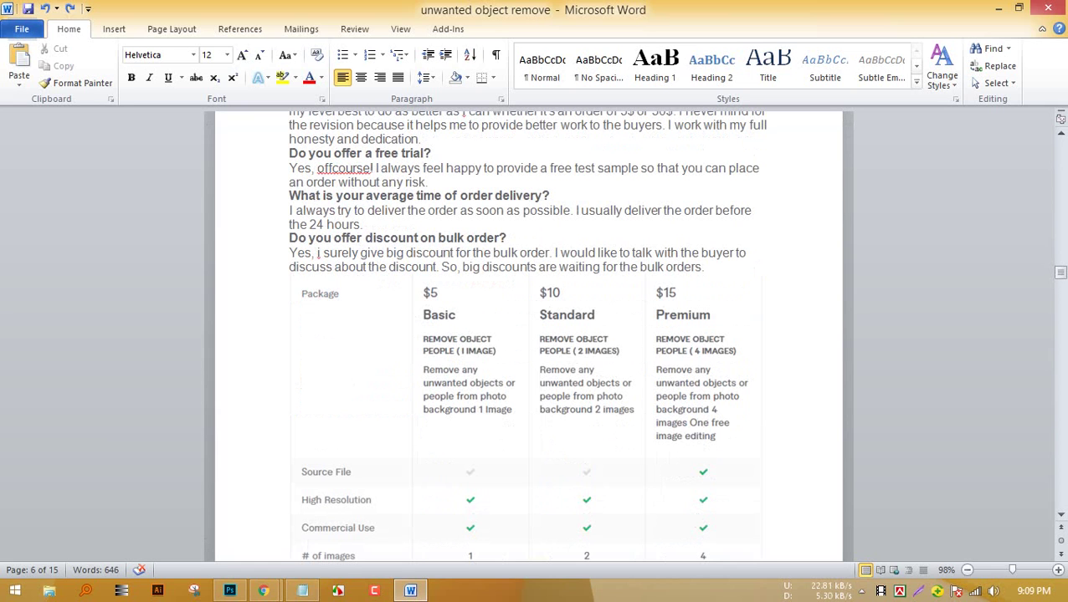
pyautogui.scroll(3, 527, 335)
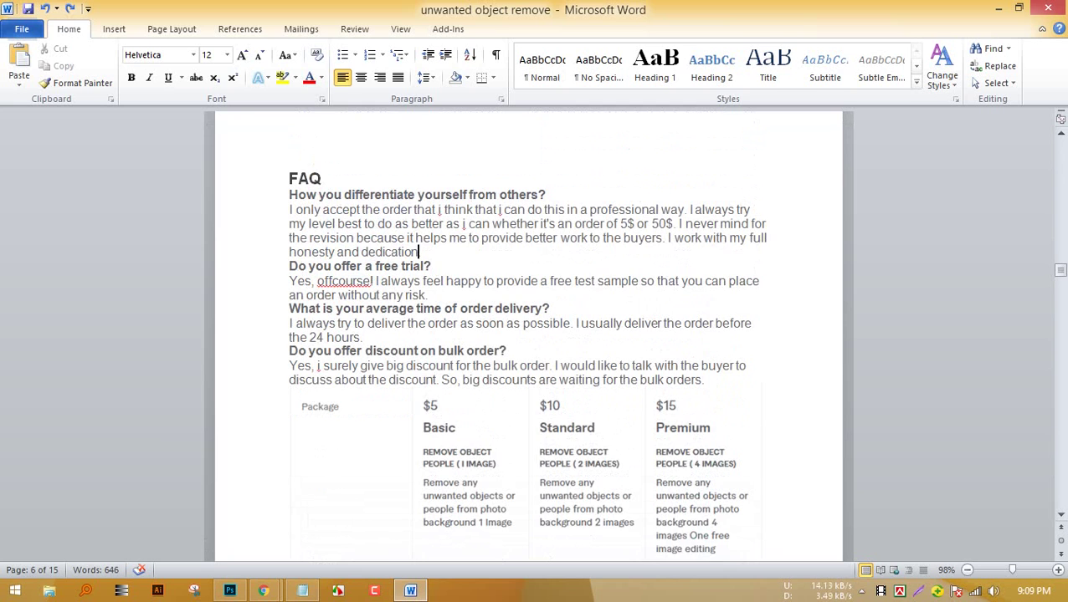
pyautogui.scroll(-20, 527, 335)
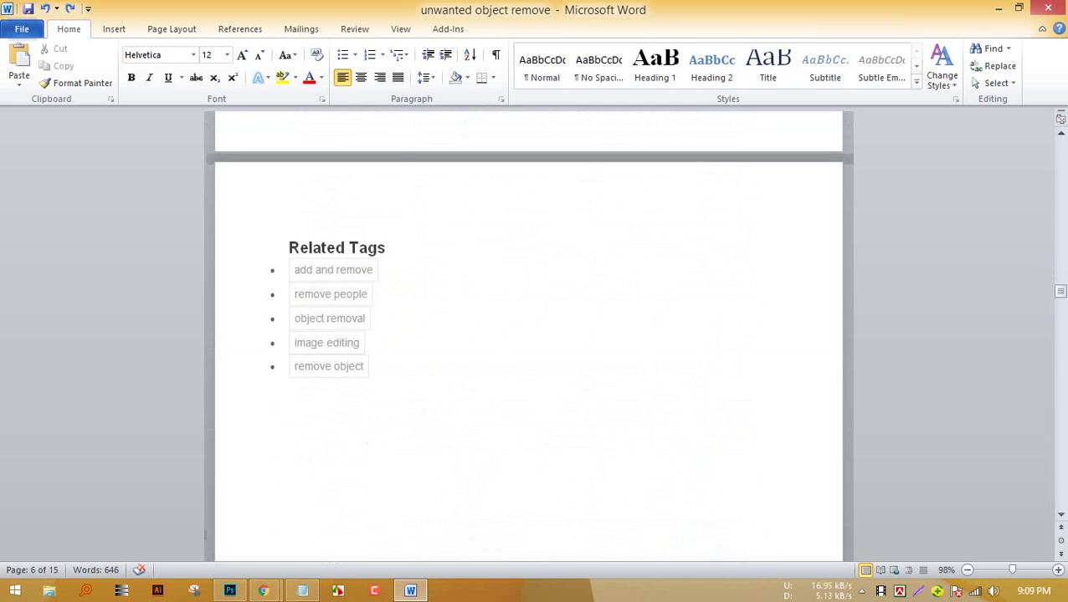
pyautogui.click(1019, 7)
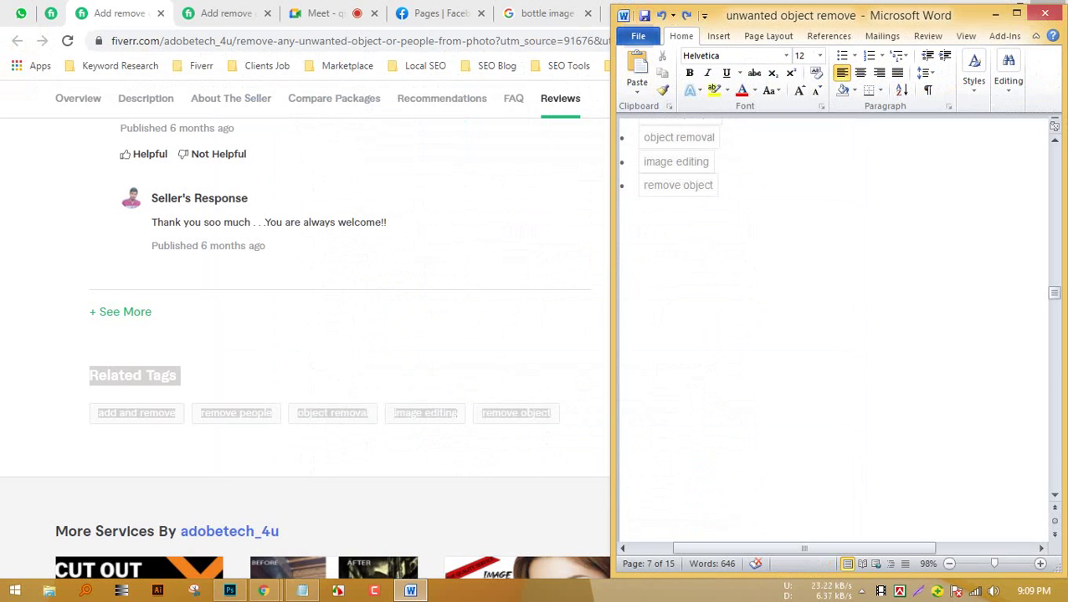
pyautogui.click(640, 281)
pyautogui.scroll(3, 640, 281)
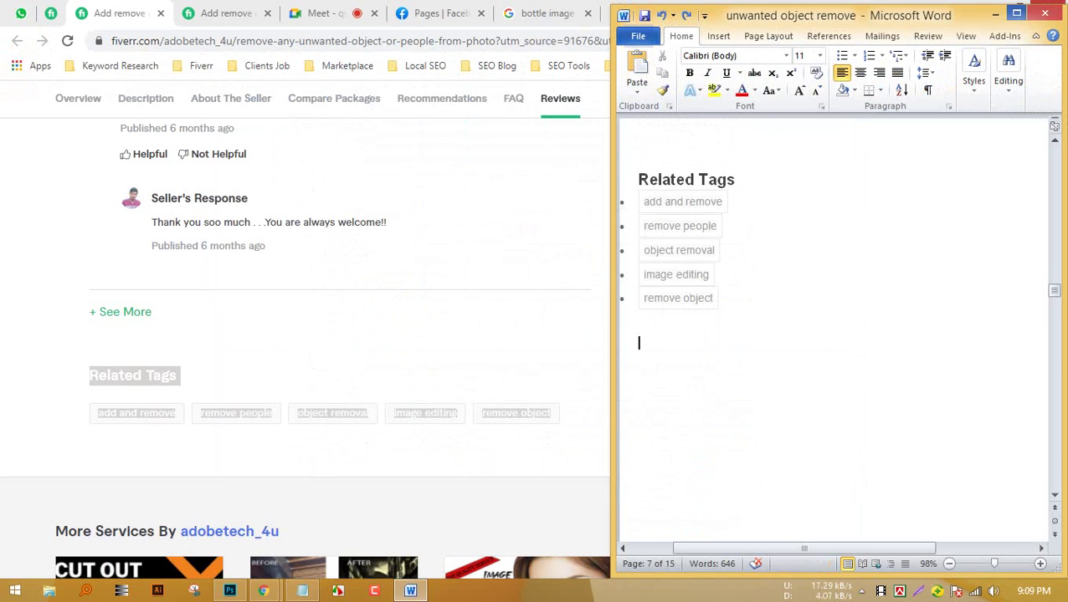
pyautogui.click(995, 15)
pyautogui.click(617, 347)
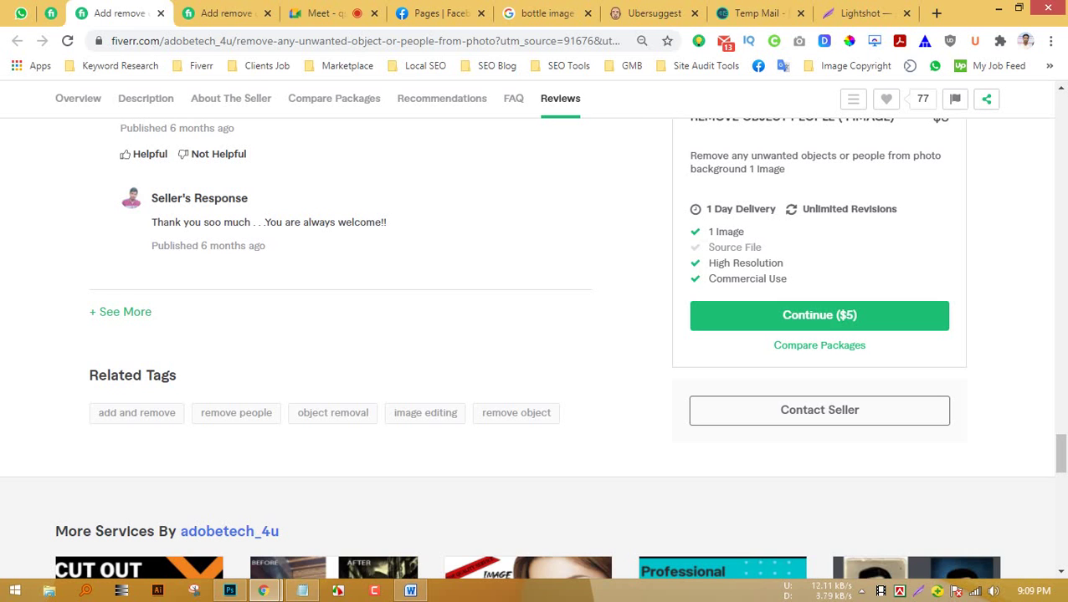
pyautogui.click(323, 13)
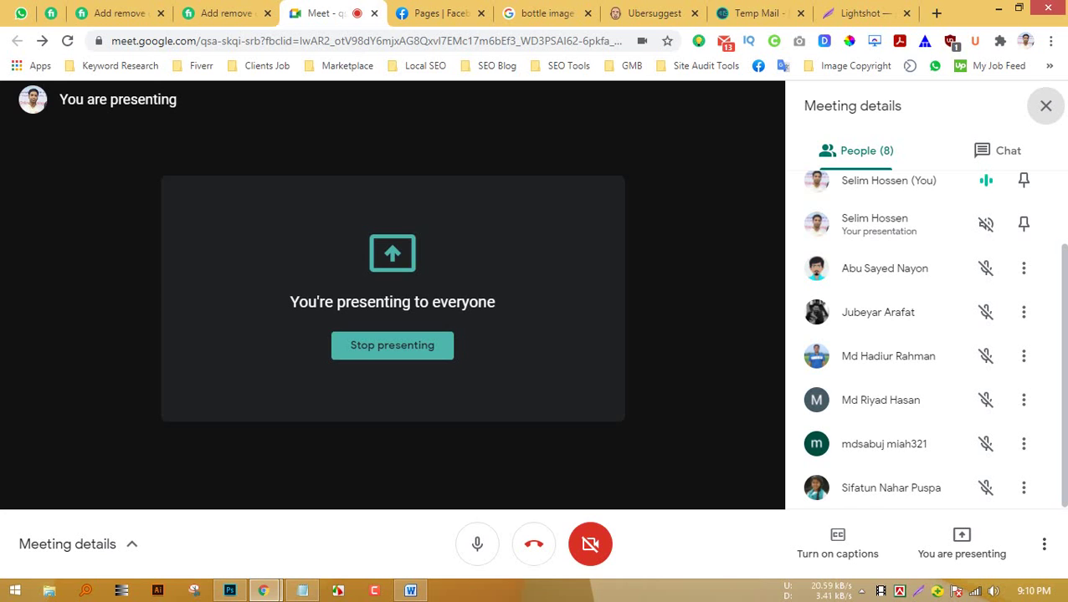
# Look through the competitor gig's FAQ and reviews on its Fiverr page.
pyautogui.click(221, 12)
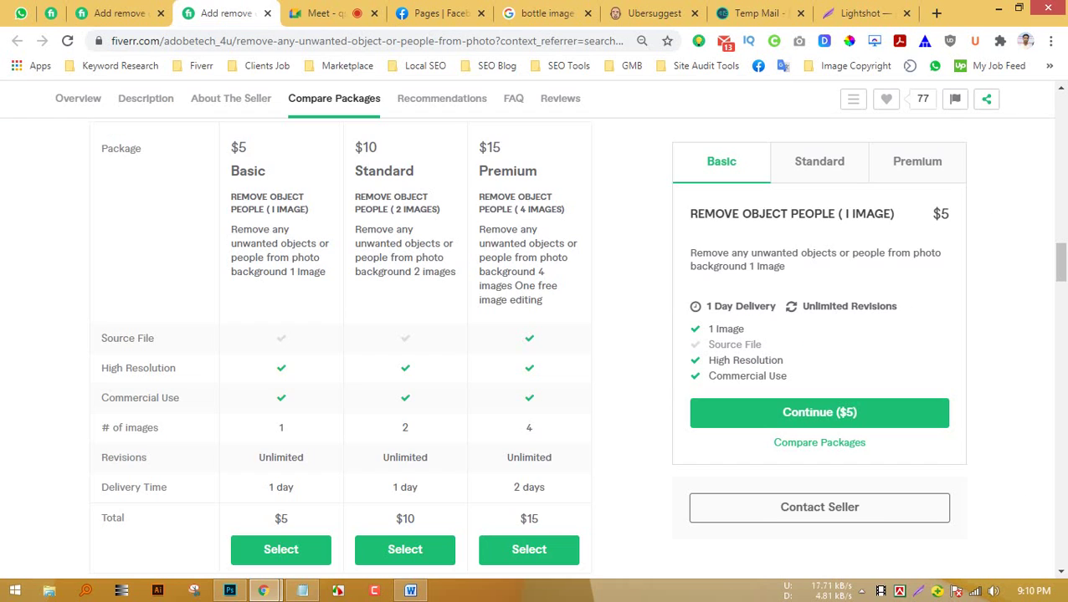
pyautogui.scroll(-10, 340, 335)
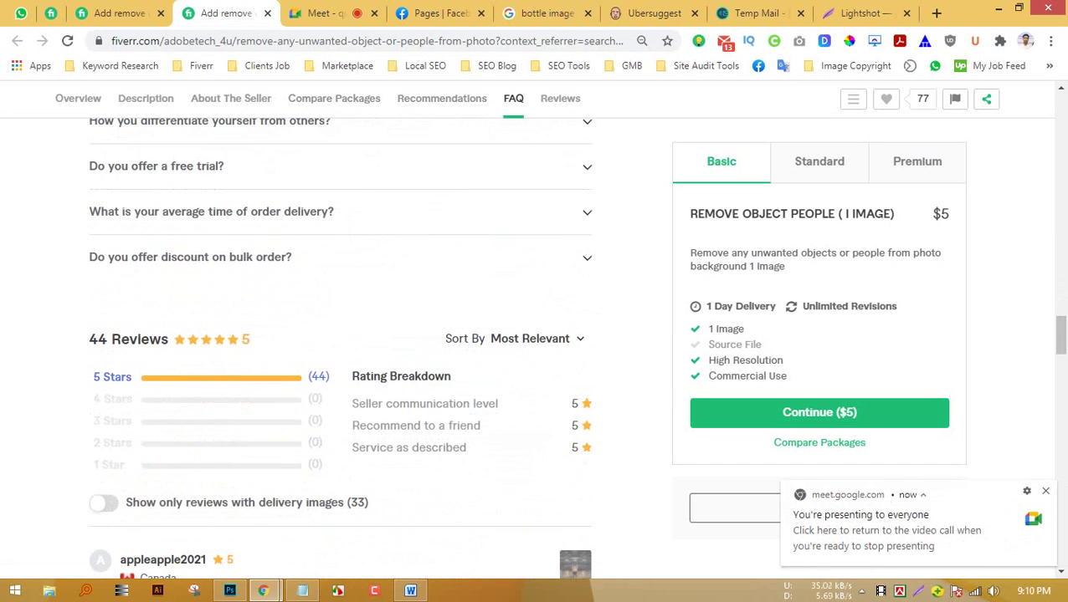
pyautogui.scroll(-5, 340, 334)
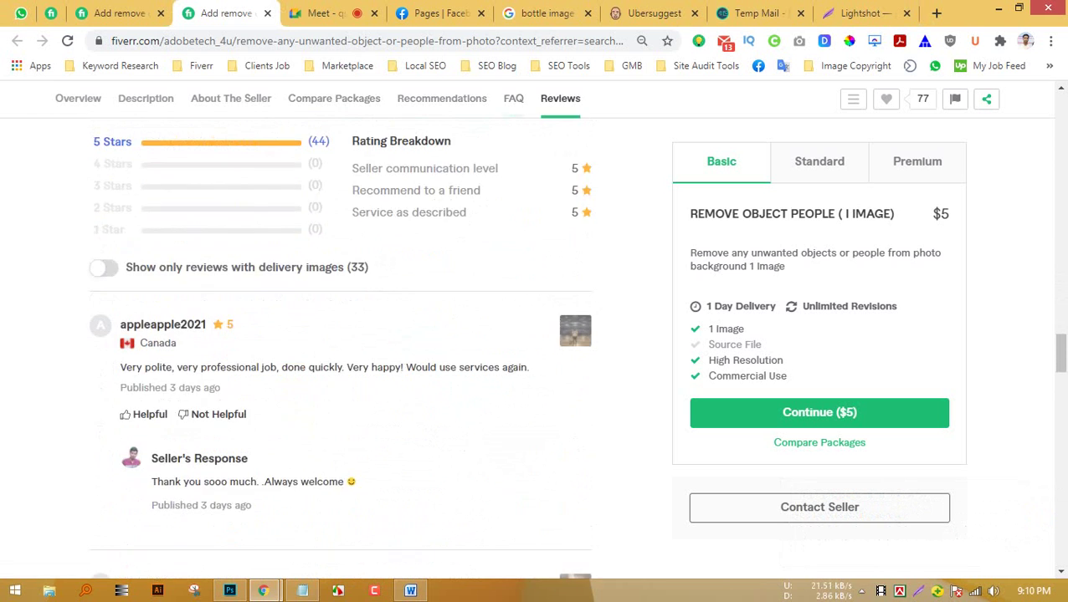
pyautogui.scroll(-10, 531, 347)
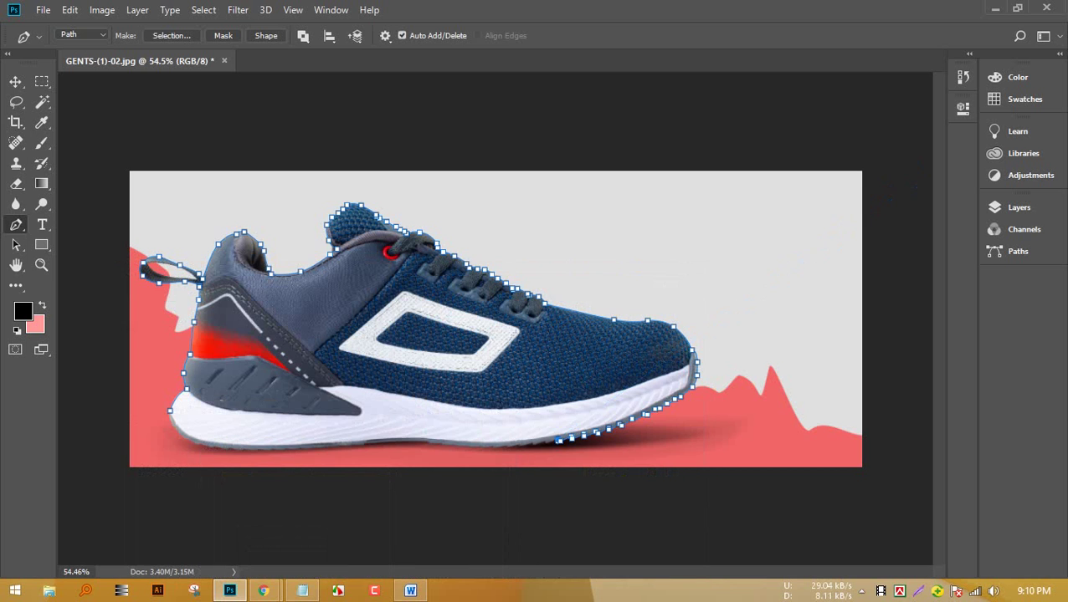
# Switch back to the research document in Word and return to the first gig's title.
pyautogui.click(995, 7)
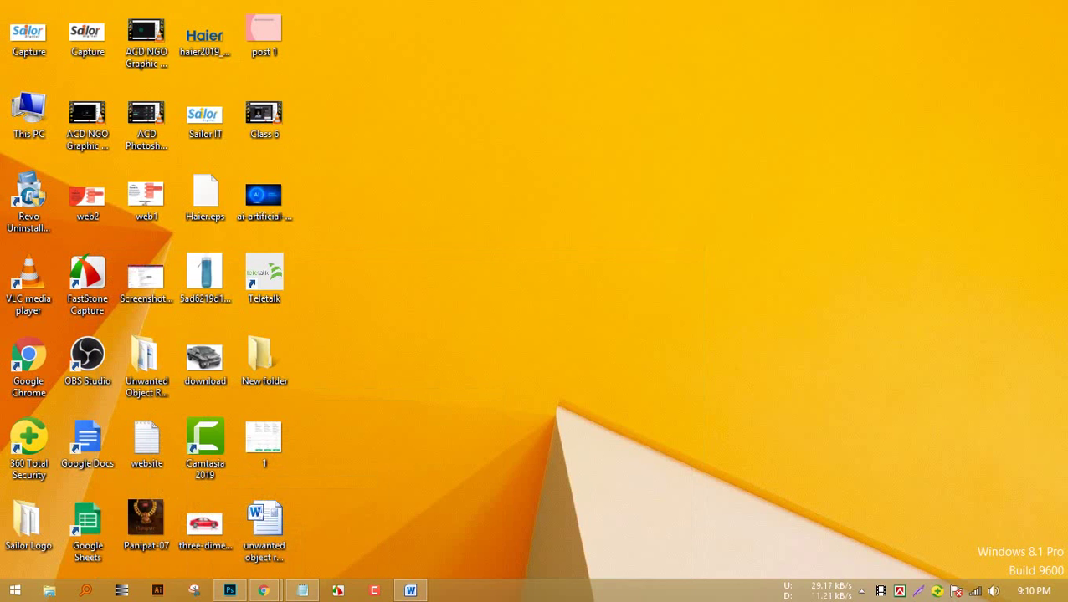
pyautogui.click(410, 590)
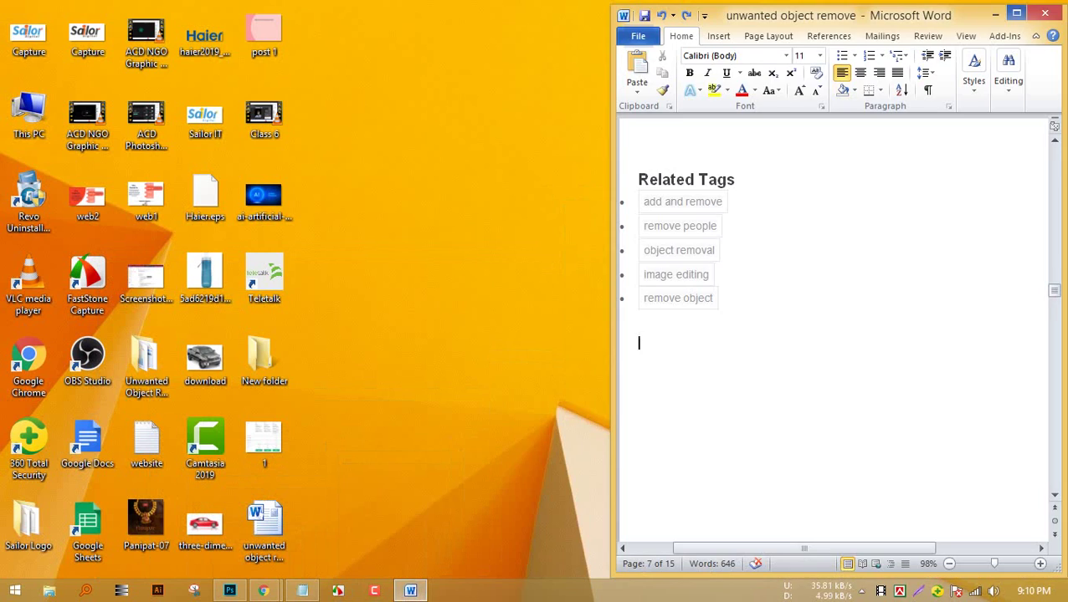
pyautogui.click(1017, 13)
pyautogui.scroll(10, 528, 335)
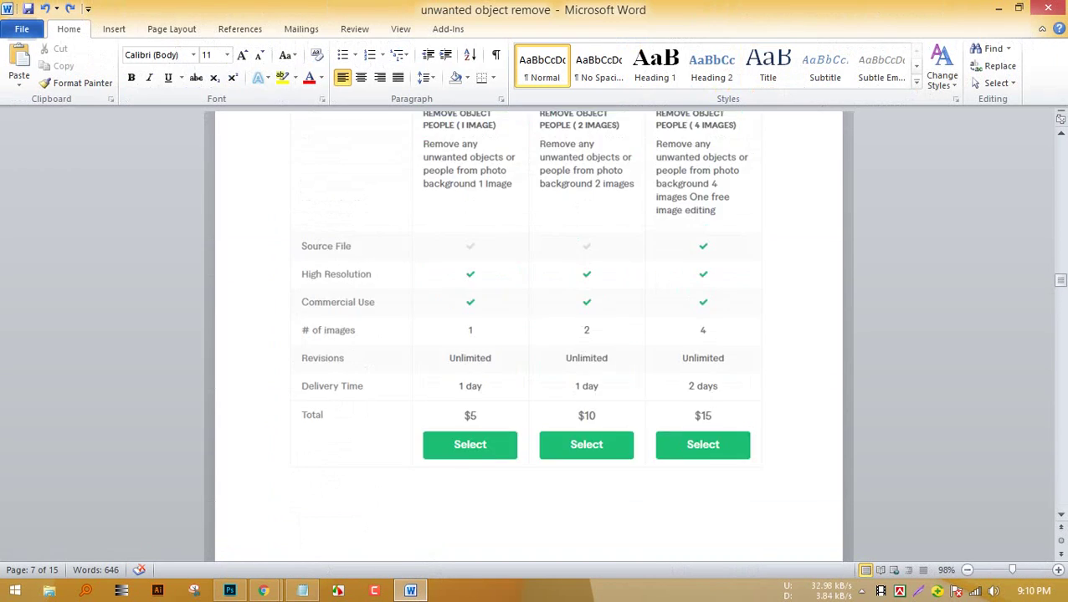
pyautogui.scroll(15, 528, 335)
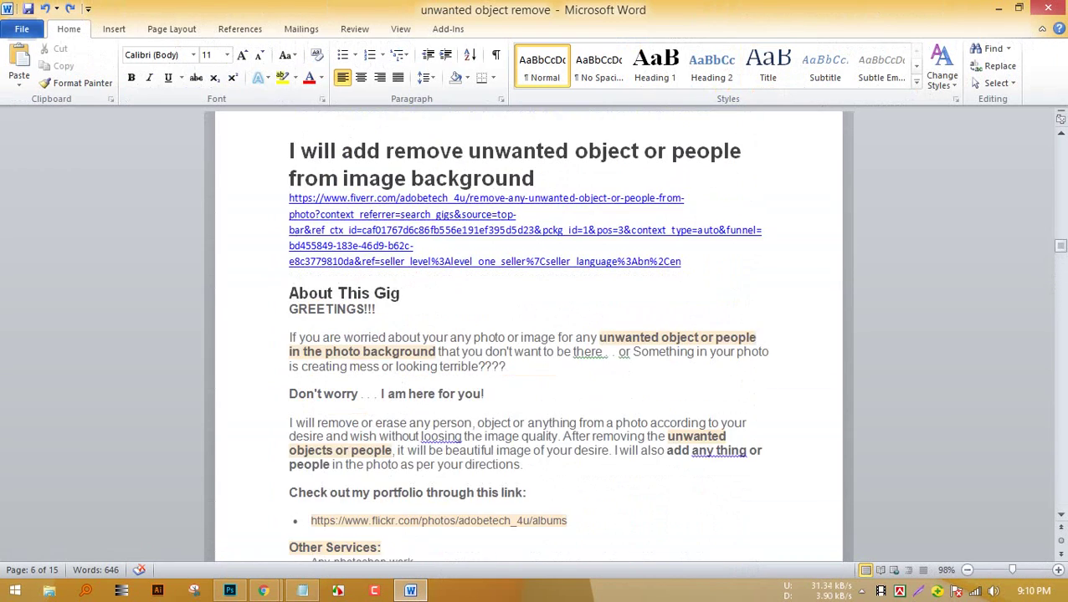
pyautogui.scroll(15, 528, 335)
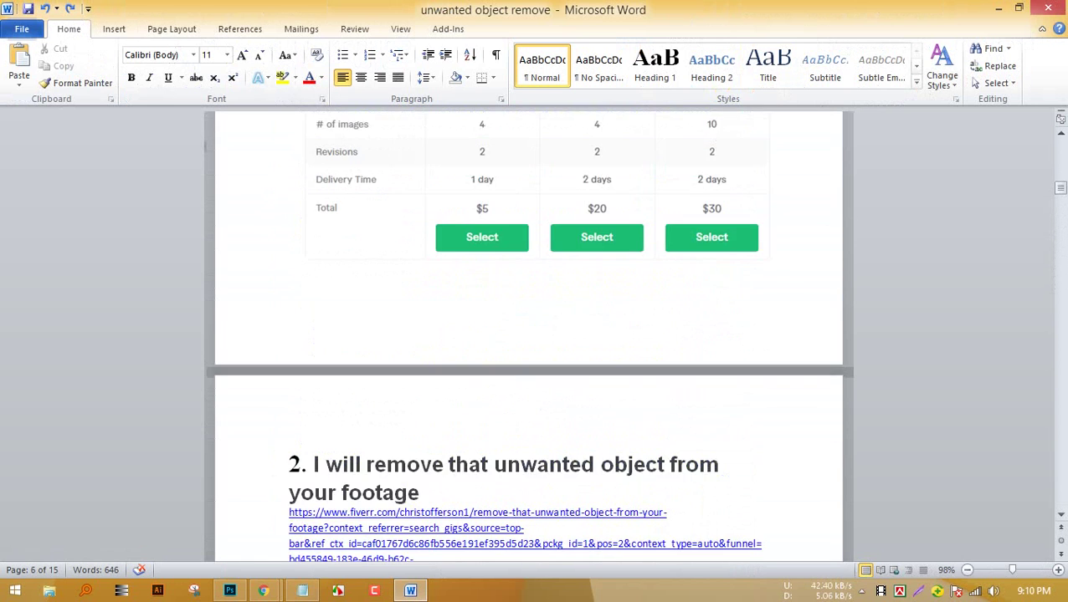
pyautogui.scroll(15, 528, 335)
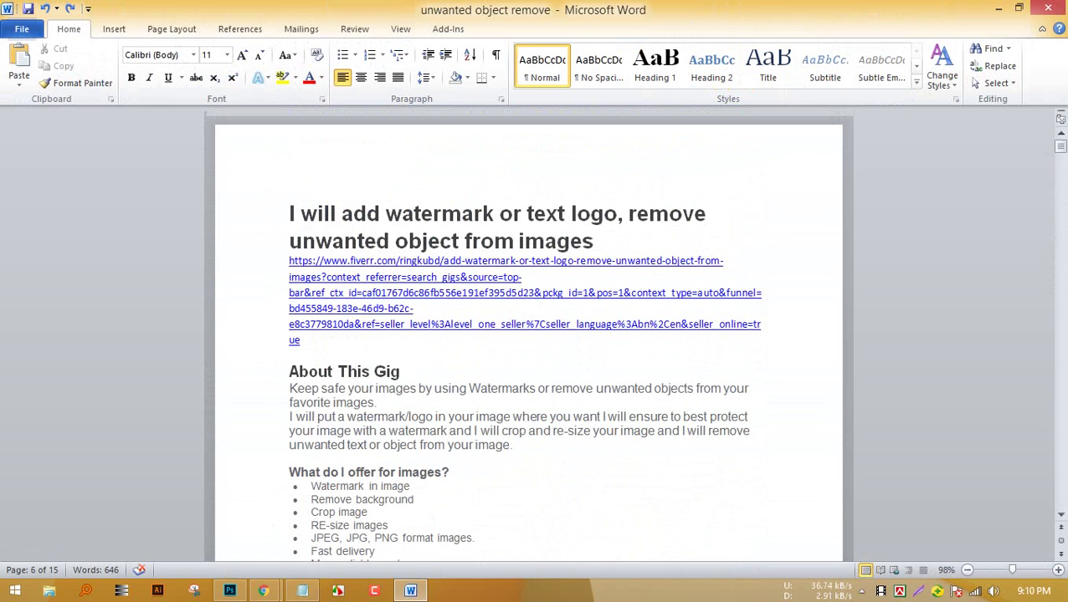
# Shrink the research document's window and place it beside free desktop space, wide enough to show its full text lines.
pyautogui.click(1017, 8)
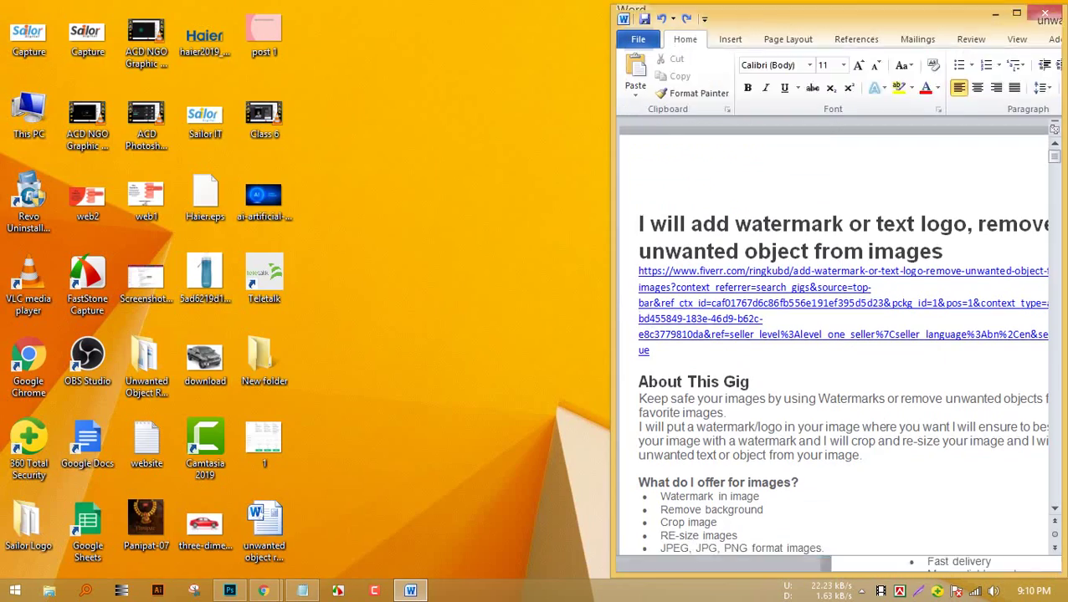
pyautogui.moveTo(921, 15); pyautogui.dragTo(308, 11)
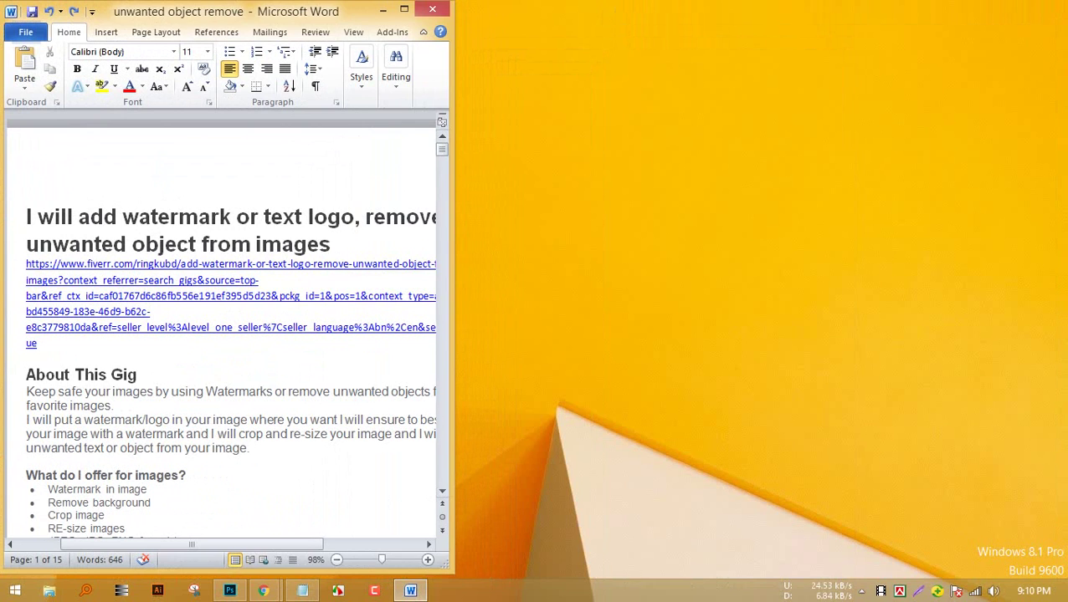
pyautogui.moveTo(453, 301); pyautogui.dragTo(591, 302)
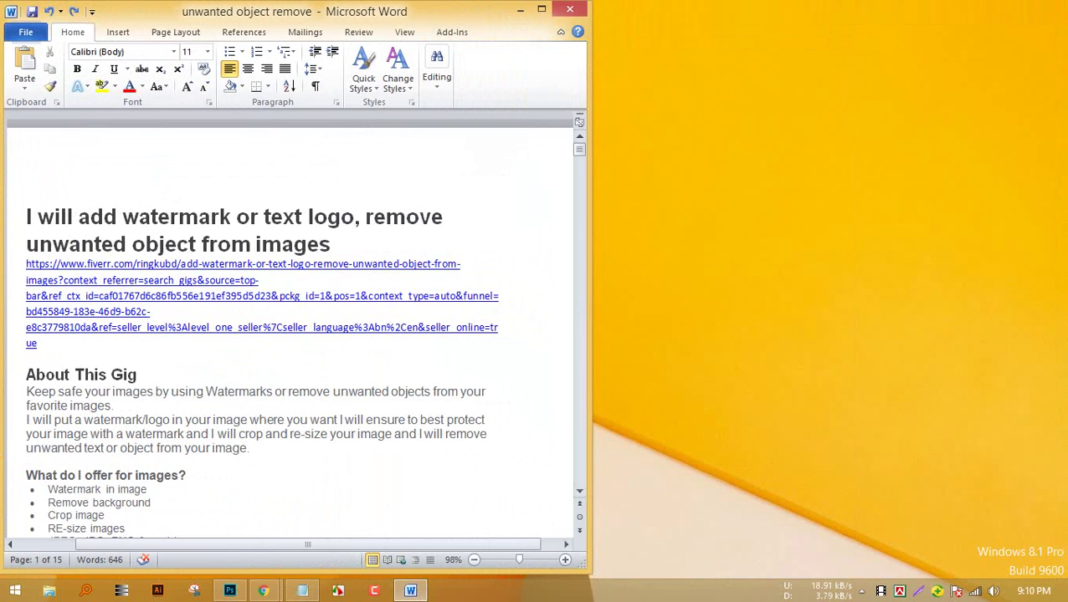
# Create a desktop folder named "Unwanted Object Remove Gig" and open it beside the research document.
pyautogui.rightClick(808, 118)
pyautogui.moveTo(845, 282)
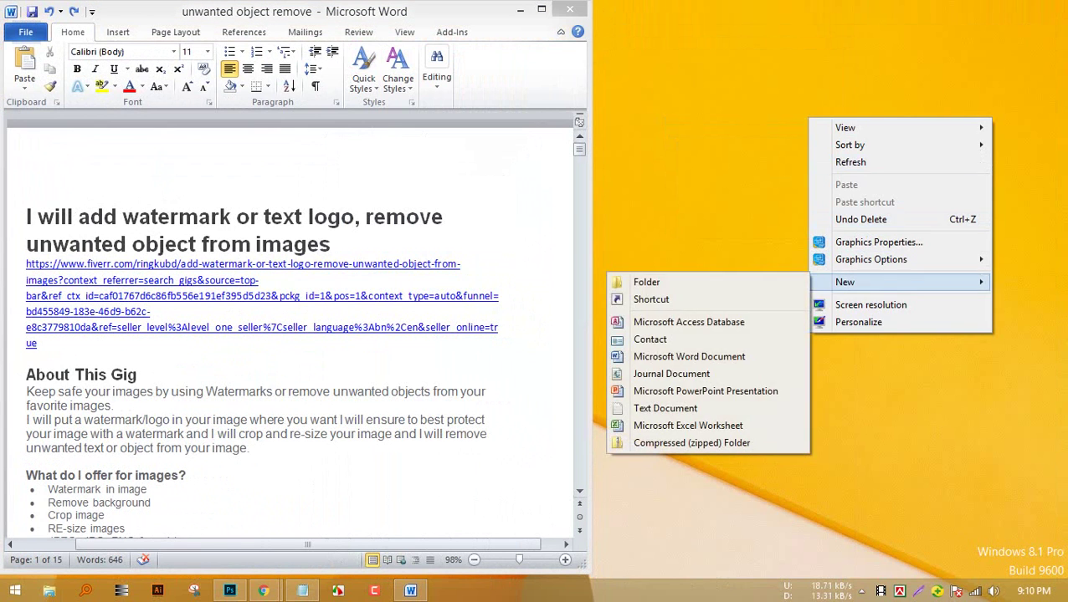
pyautogui.click(646, 282)
pyautogui.write('U')
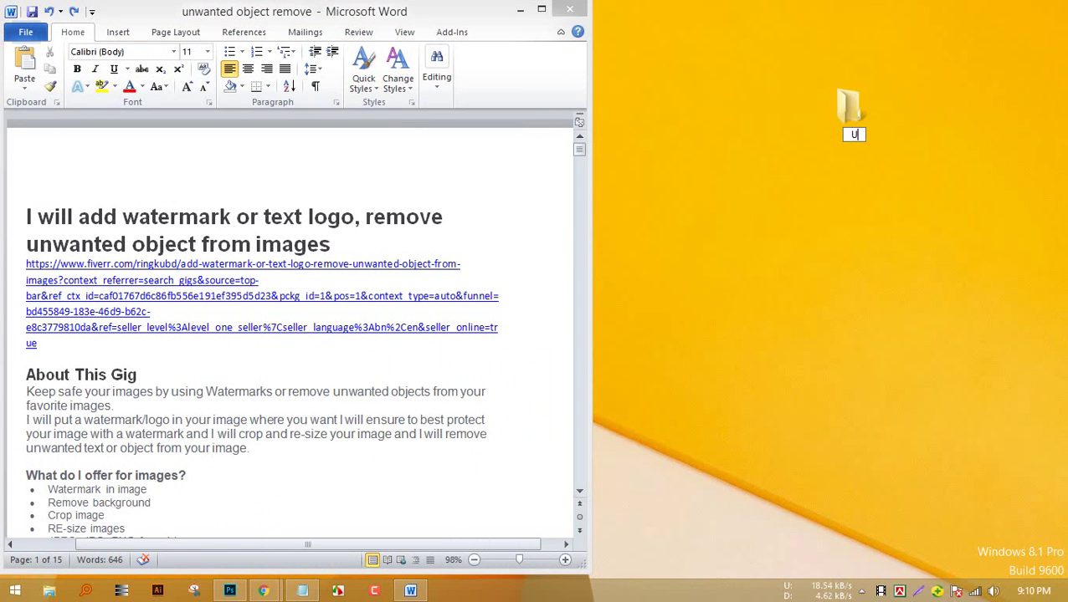
pyautogui.write('nwanted Ob')
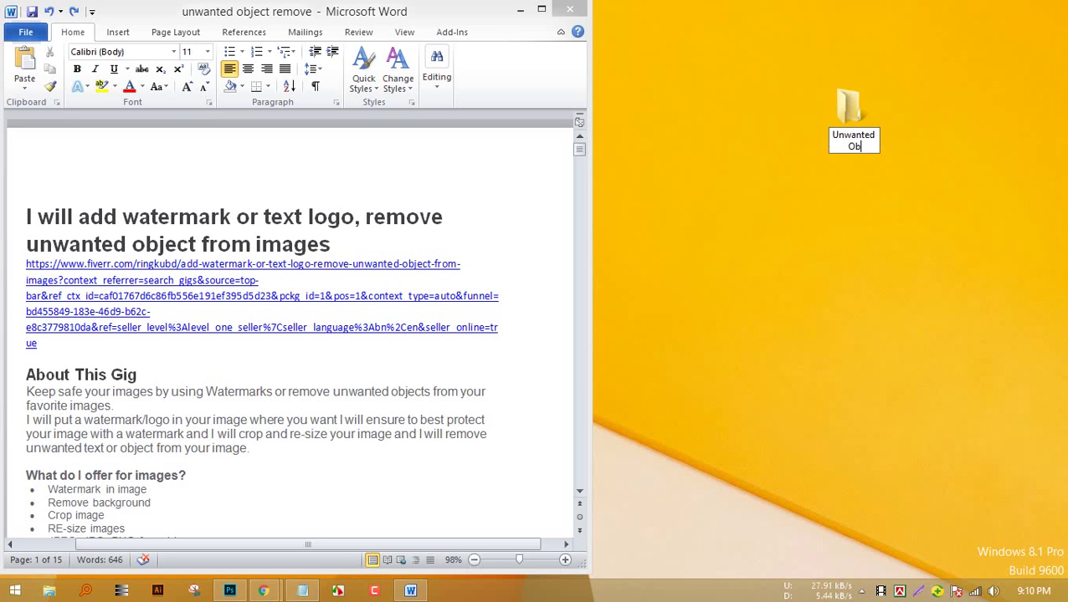
pyautogui.write('ject Remov')
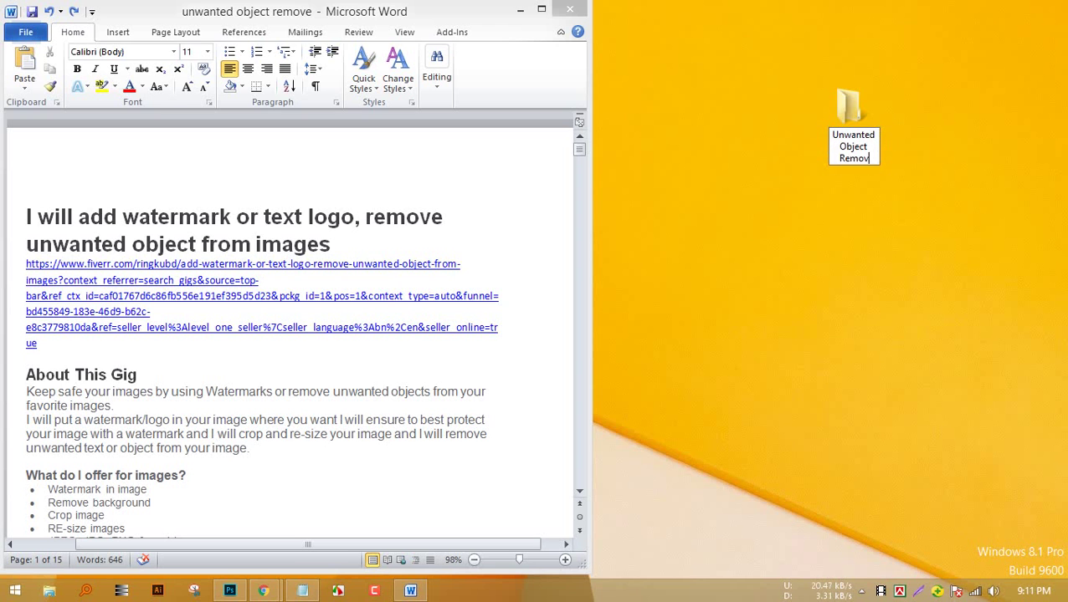
pyautogui.write('e Gig')
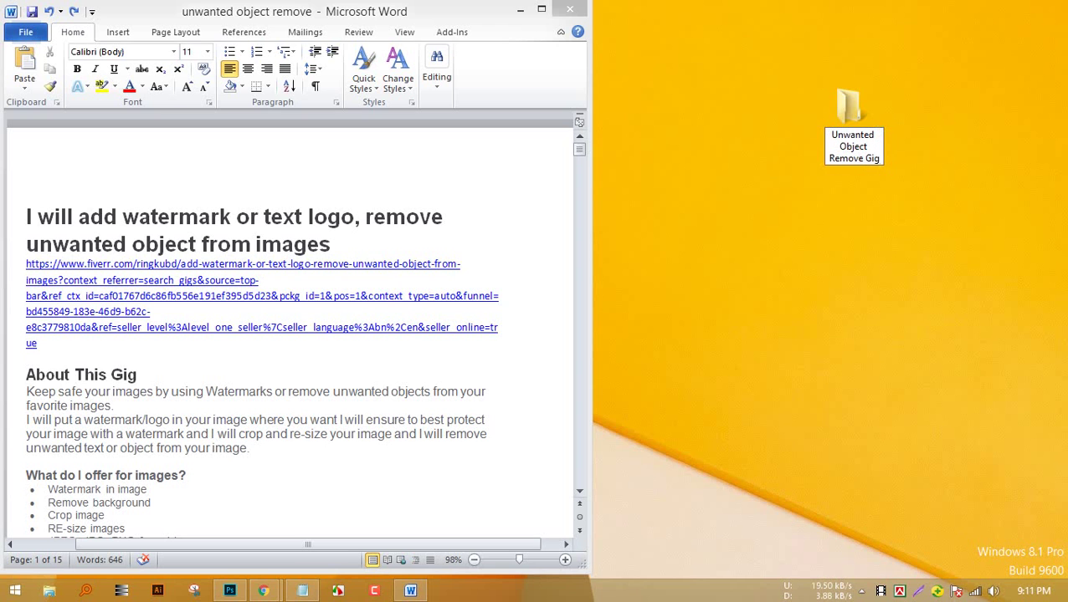
pyautogui.press('Return')
pyautogui.press('Return')
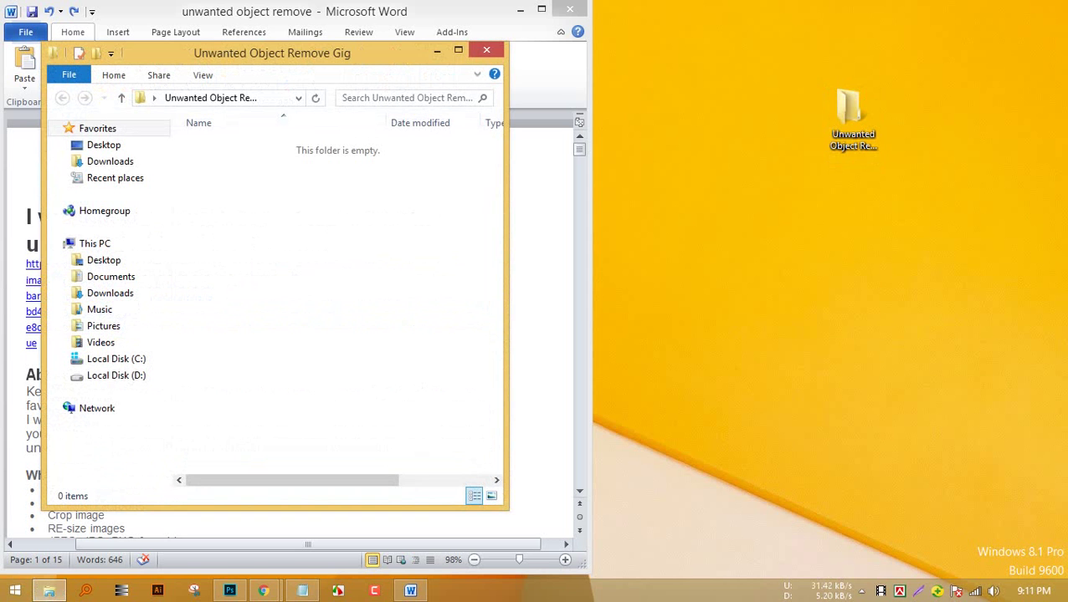
pyautogui.press('super+Right')
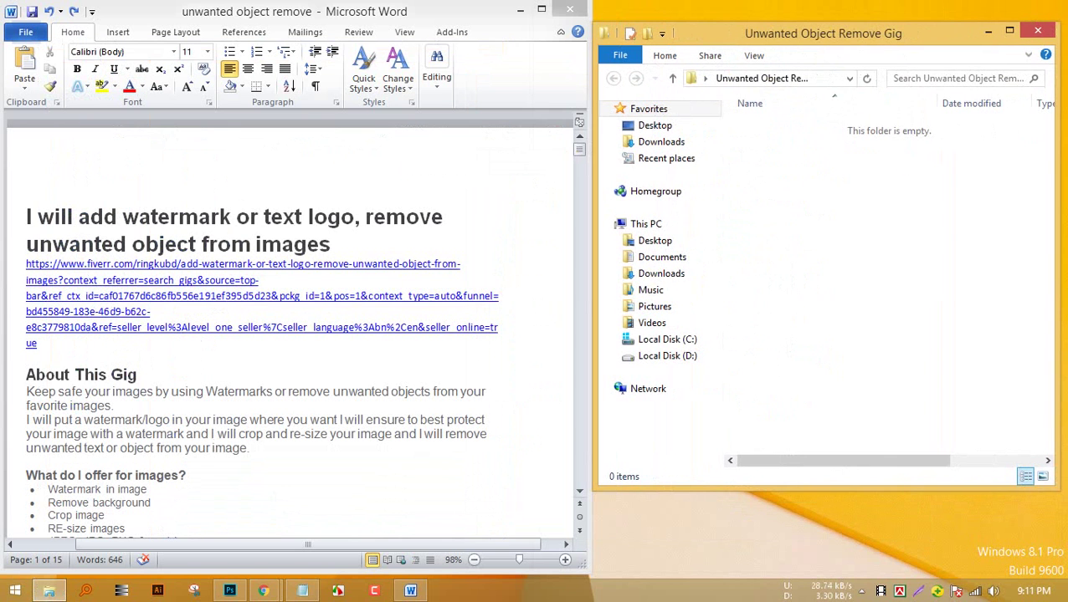
# Create a Word document named "U O R" in the new folder and open it.
pyautogui.rightClick(876, 227)
pyautogui.moveTo(912, 450)
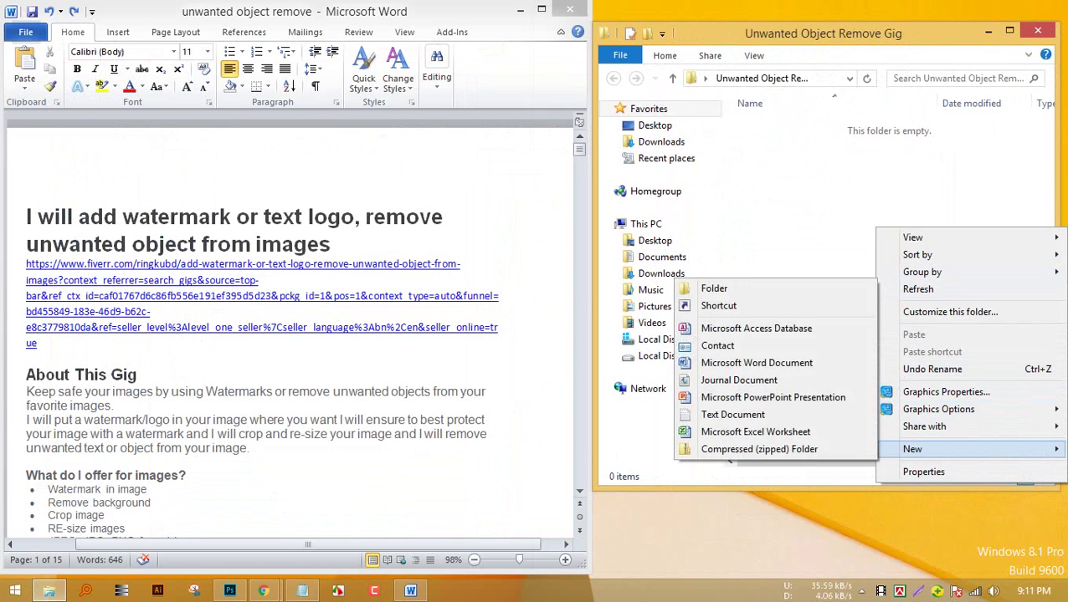
pyautogui.click(736, 363)
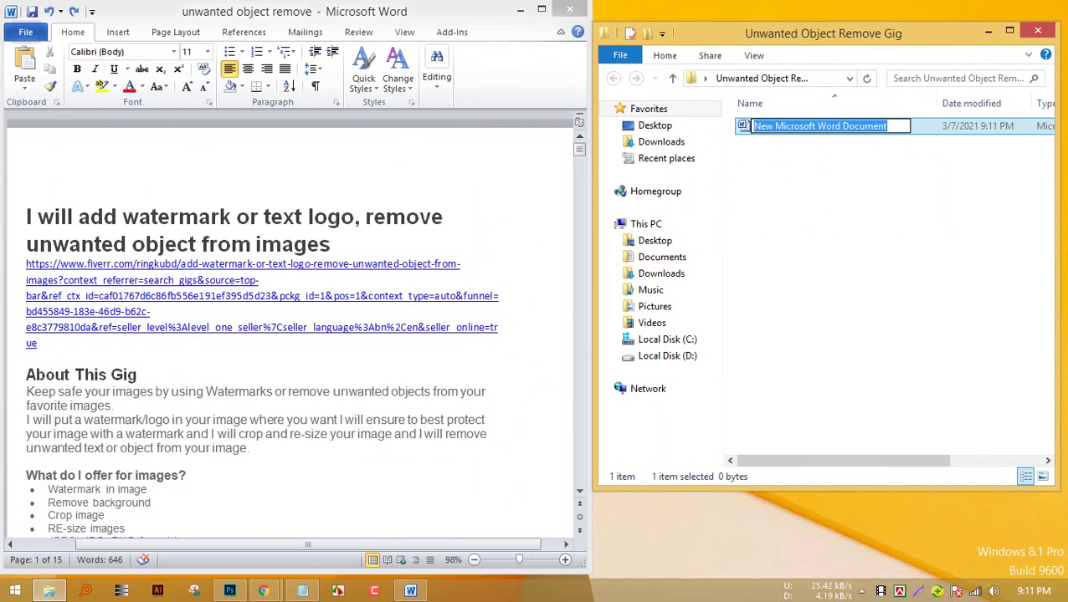
pyautogui.write('U O')
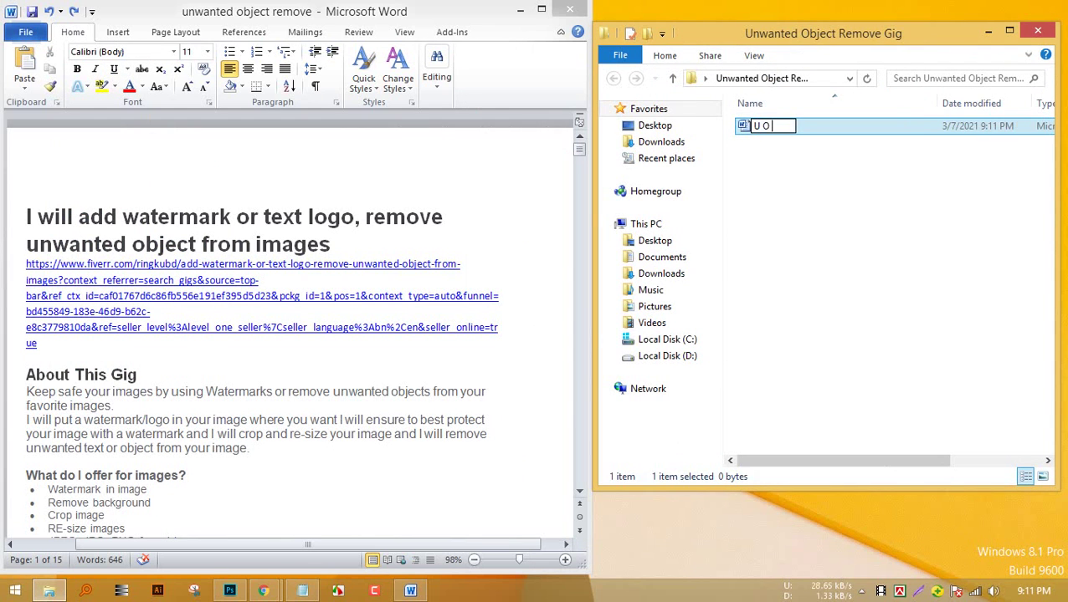
pyautogui.write(' R')
pyautogui.press('Return')
pyautogui.press('Return')
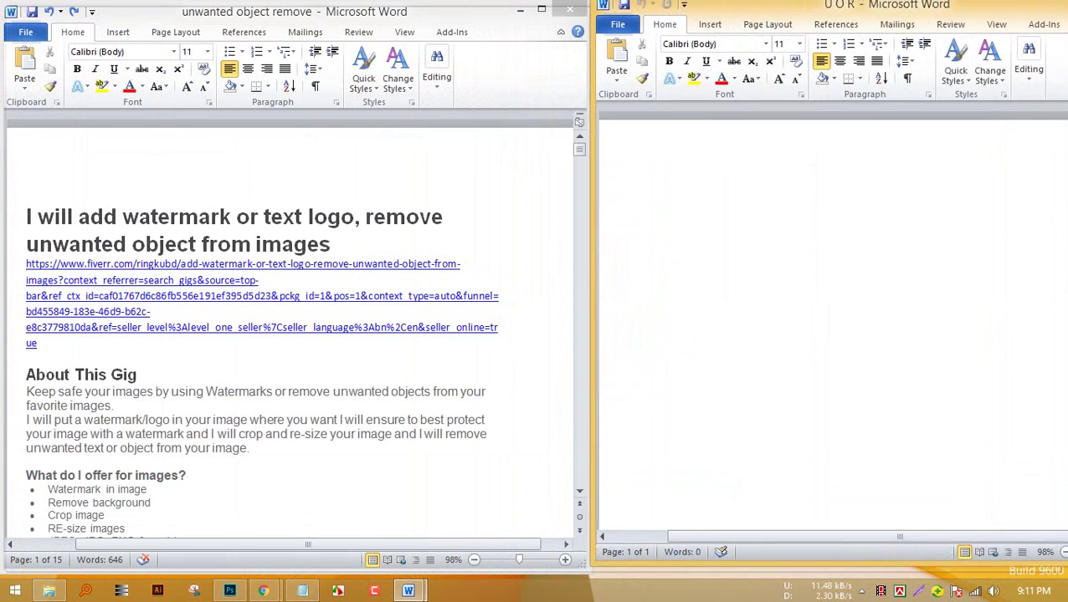
# Arrange the "U O R" and research document windows side by side without overlap.
pyautogui.moveTo(886, 5)
pyautogui.mouseDown()
pyautogui.moveTo(949, 28)
pyautogui.moveTo(895, 18)
pyautogui.mouseUp()
pyautogui.click(469, 12)
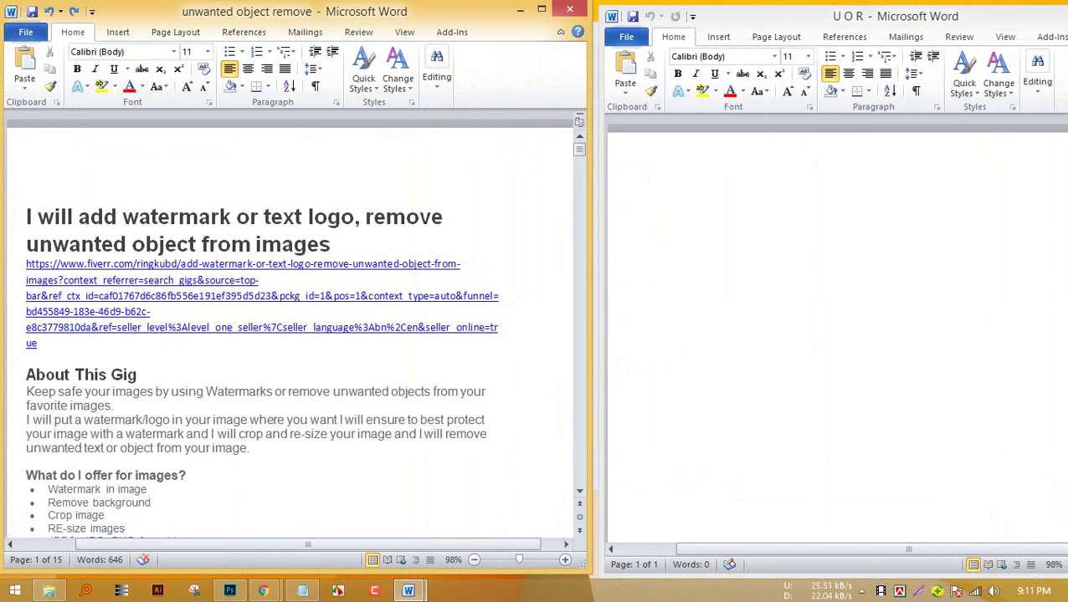
pyautogui.moveTo(590, 302); pyautogui.dragTo(568, 302)
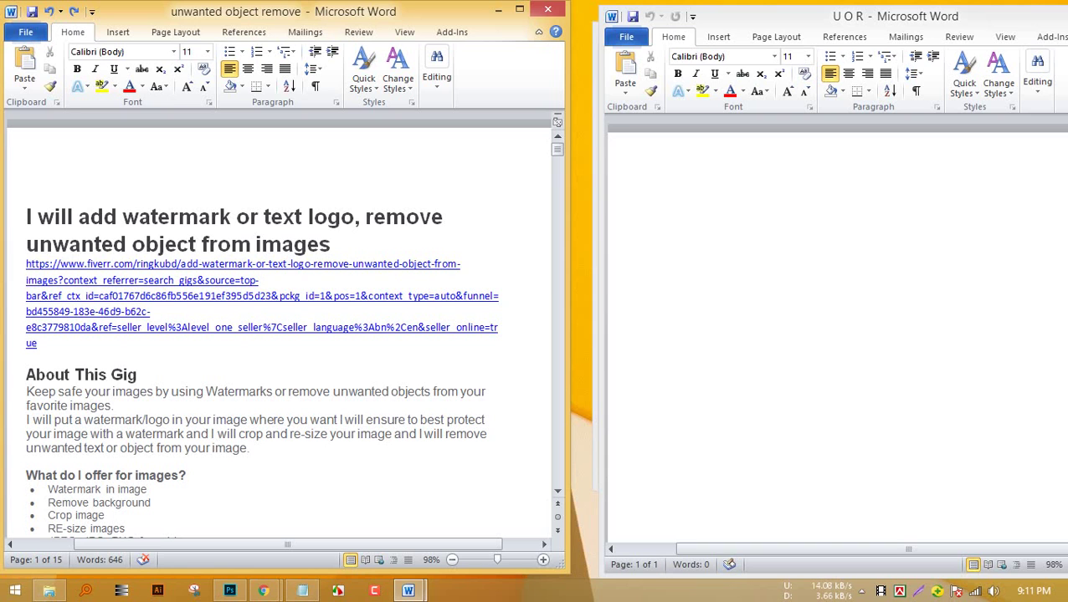
# Enter the heading "Title Keyword" in the "U O R" document and start a new line below it.
pyautogui.moveTo(26, 216); pyautogui.dragTo(335, 244)
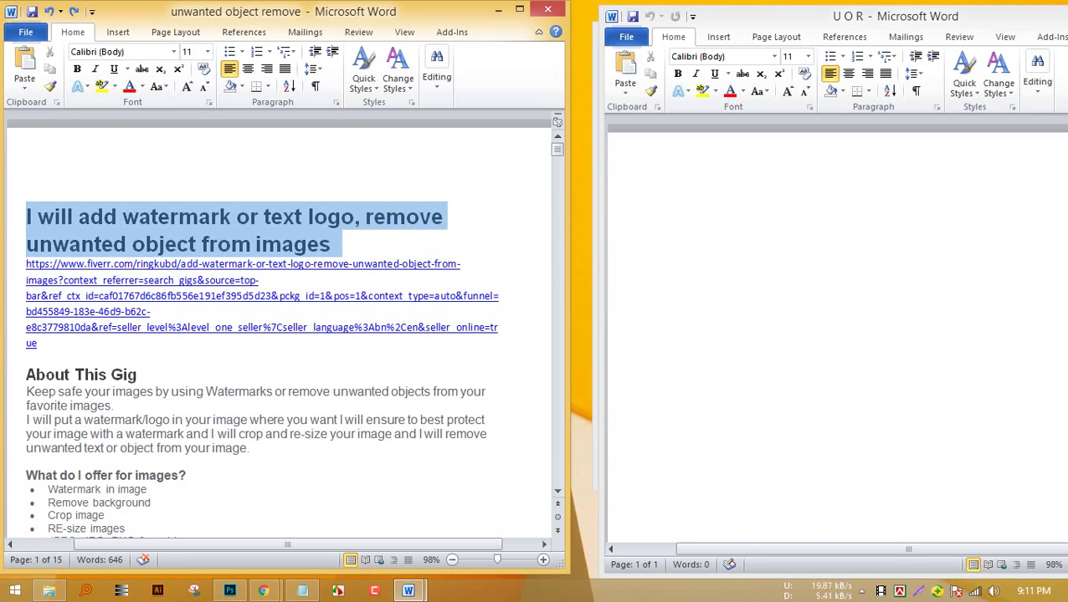
pyautogui.click(333, 243)
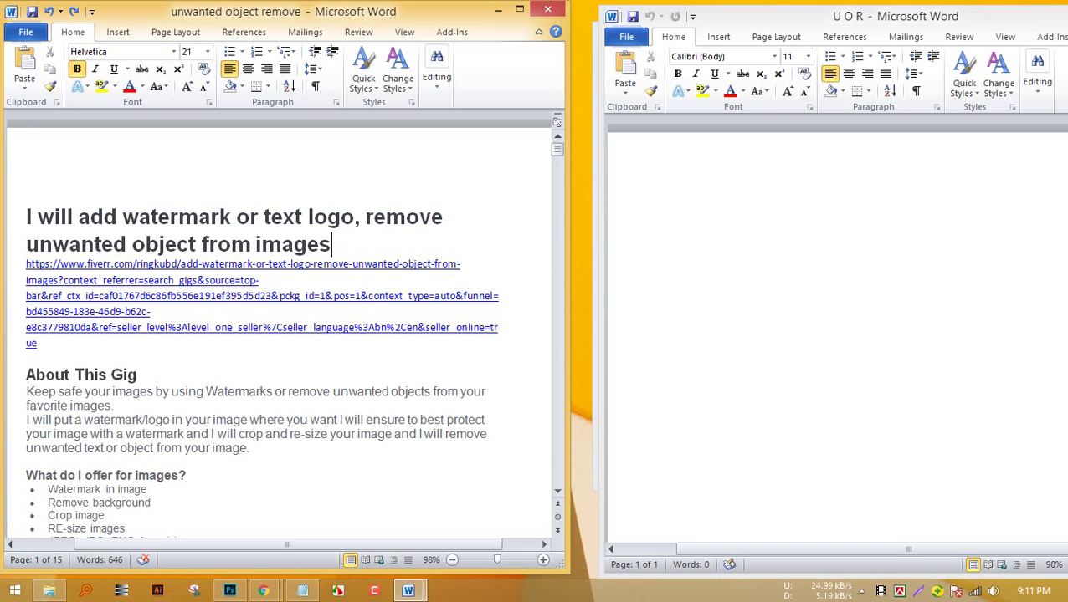
pyautogui.click(627, 213)
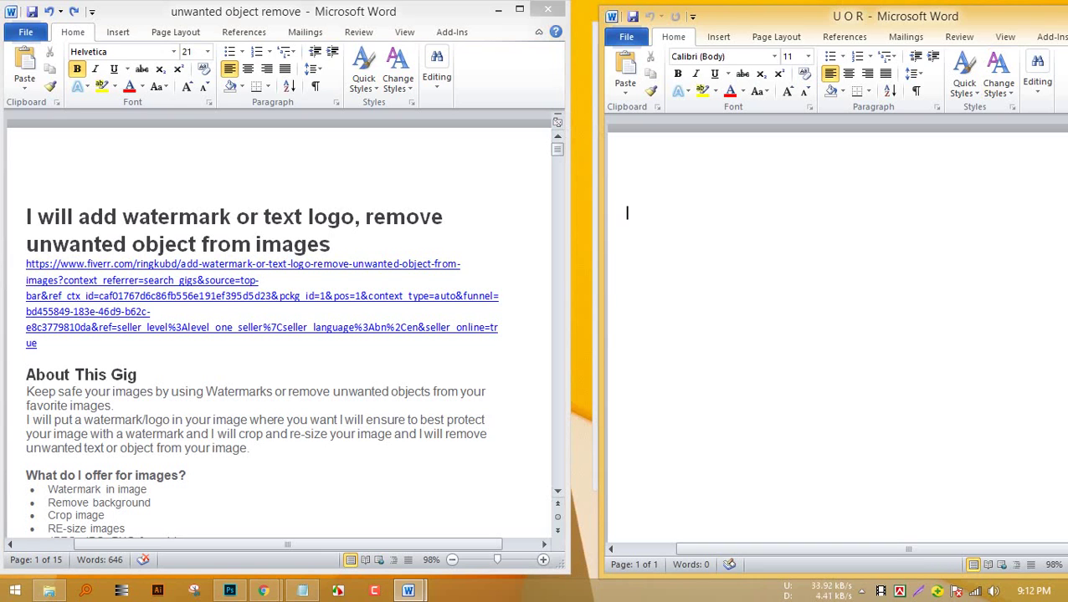
pyautogui.write('Title Keyword')
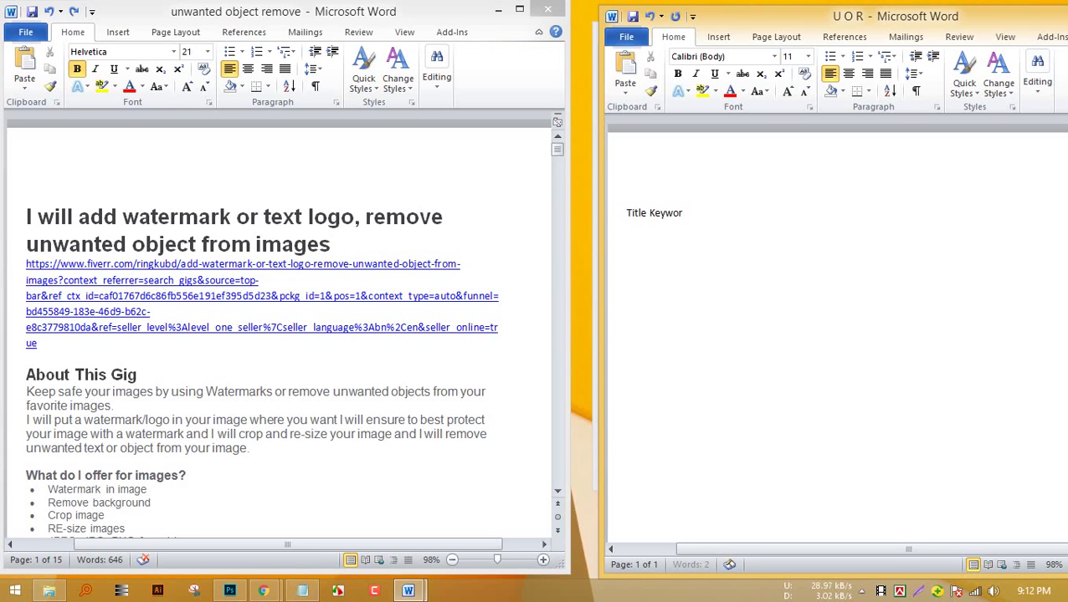
pyautogui.press('Return')
pyautogui.click(335, 244)
pyautogui.doubleClick(96, 218)
pyautogui.click(139, 218)
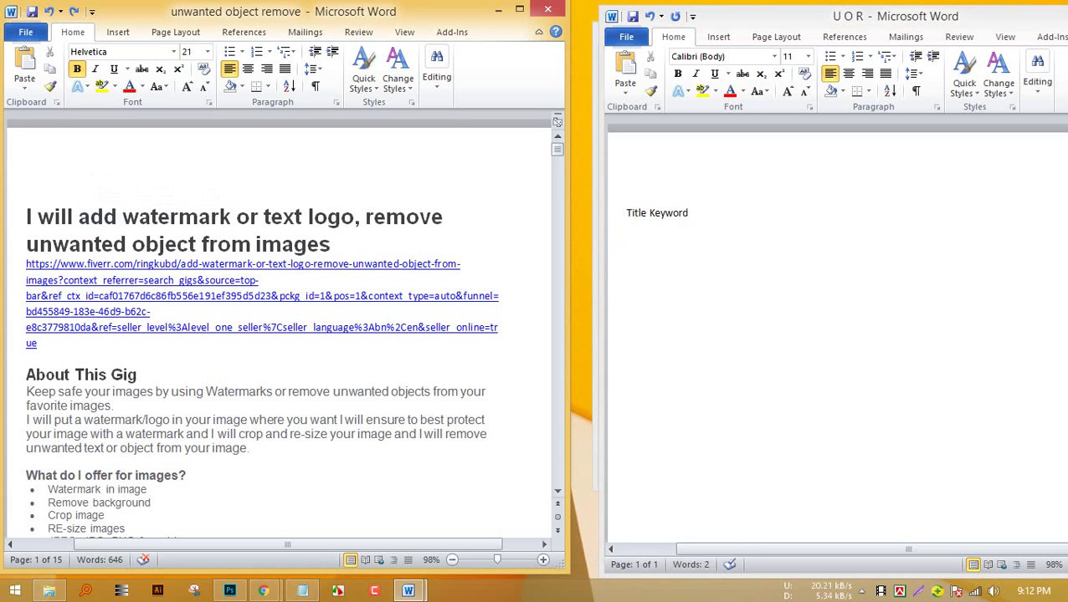
pyautogui.moveTo(78, 217); pyautogui.dragTo(354, 217)
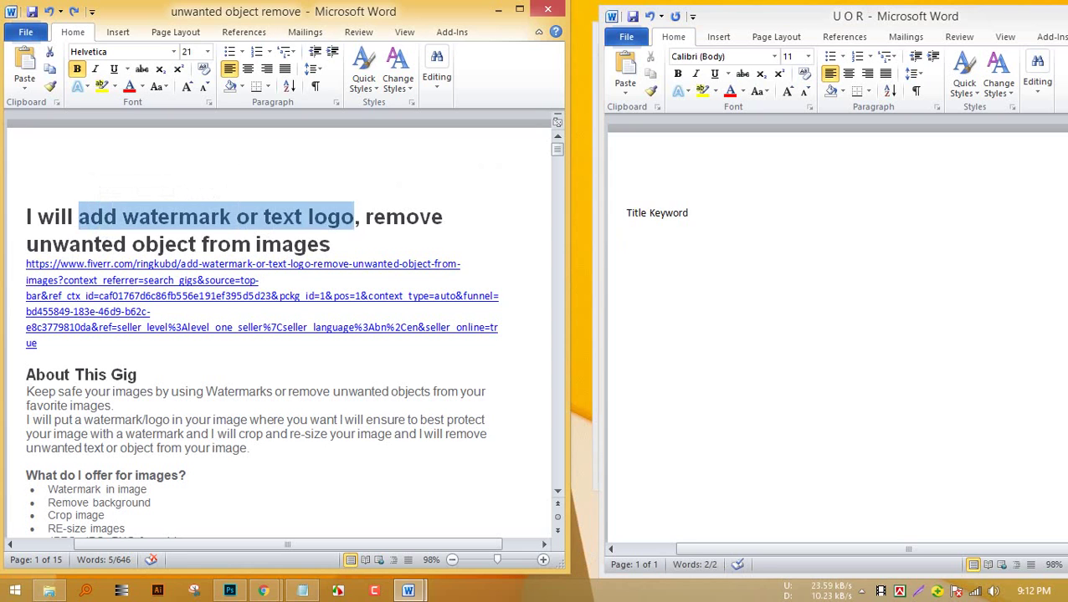
pyautogui.click(447, 216)
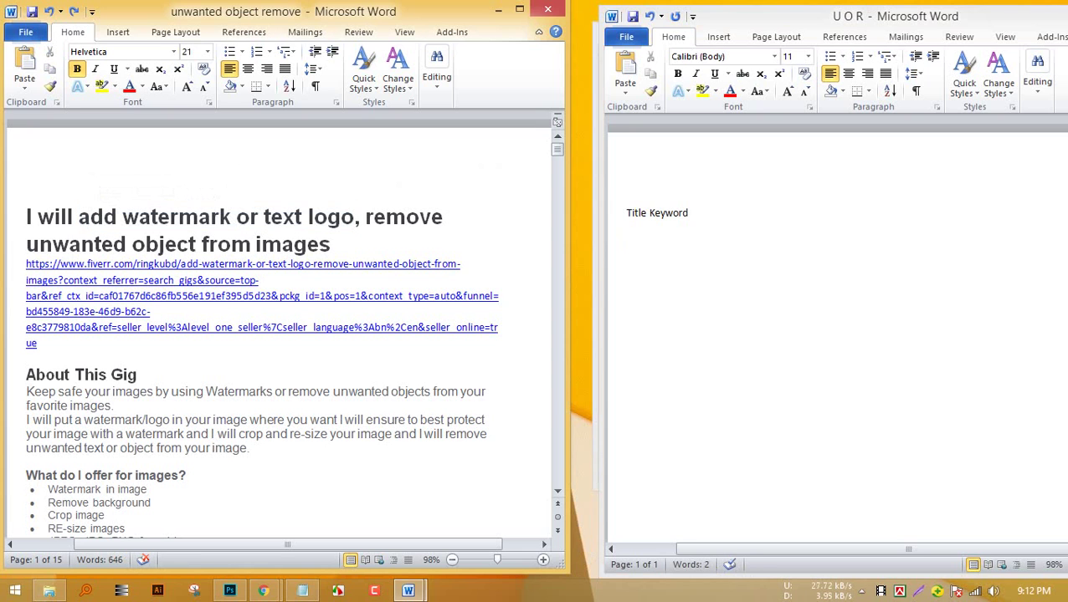
# Copy "add watermark" from the first gig title into the "U O R" document below the "Title Keyword" heading, keeping text only.
pyautogui.click(692, 213)
pyautogui.press('Return')
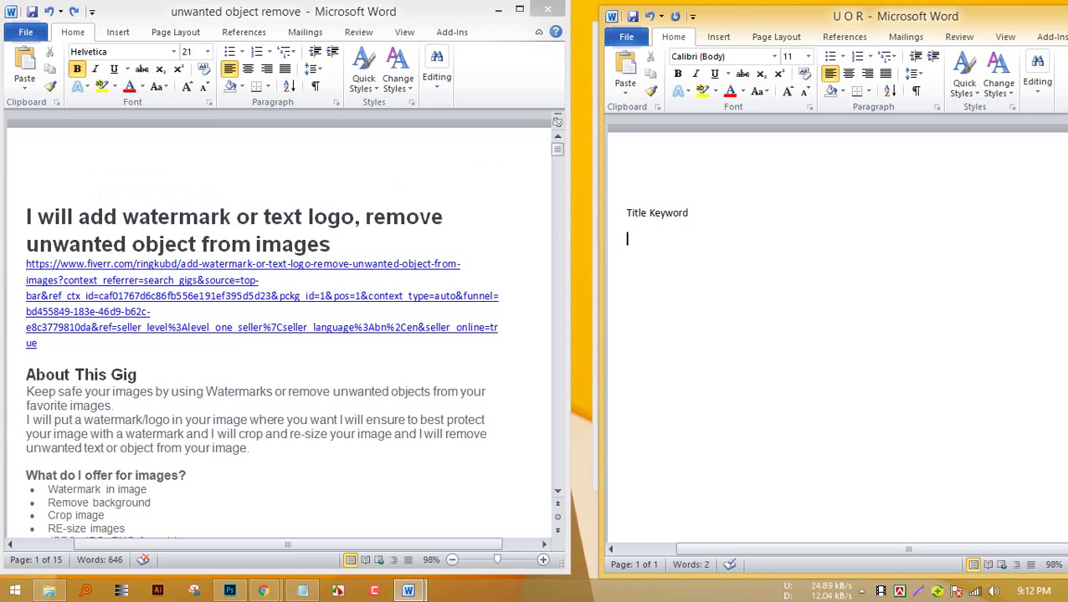
pyautogui.click(27, 244)
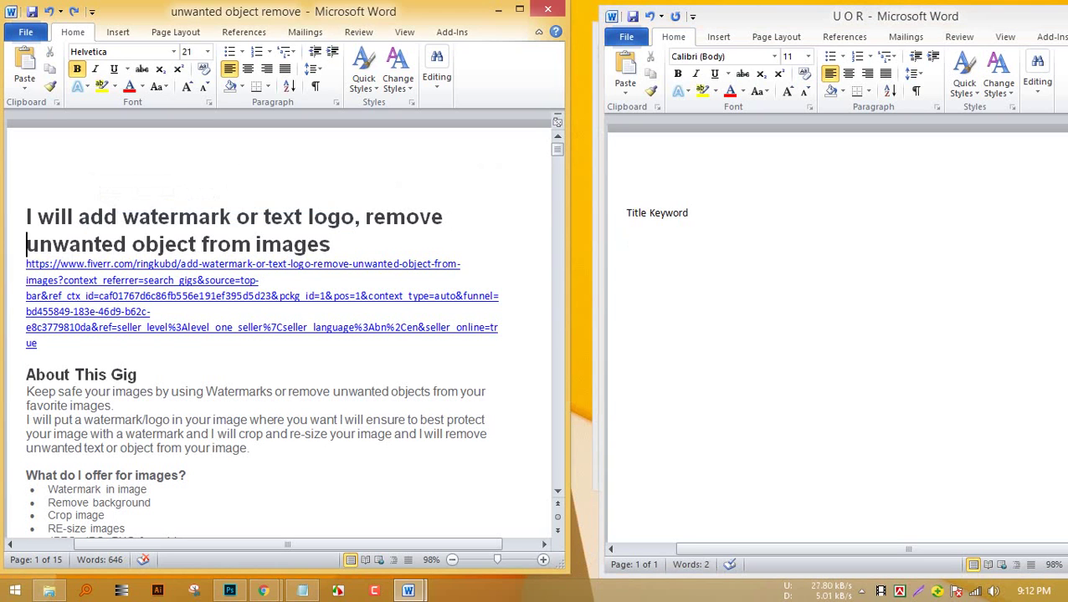
pyautogui.moveTo(79, 217); pyautogui.dragTo(231, 218)
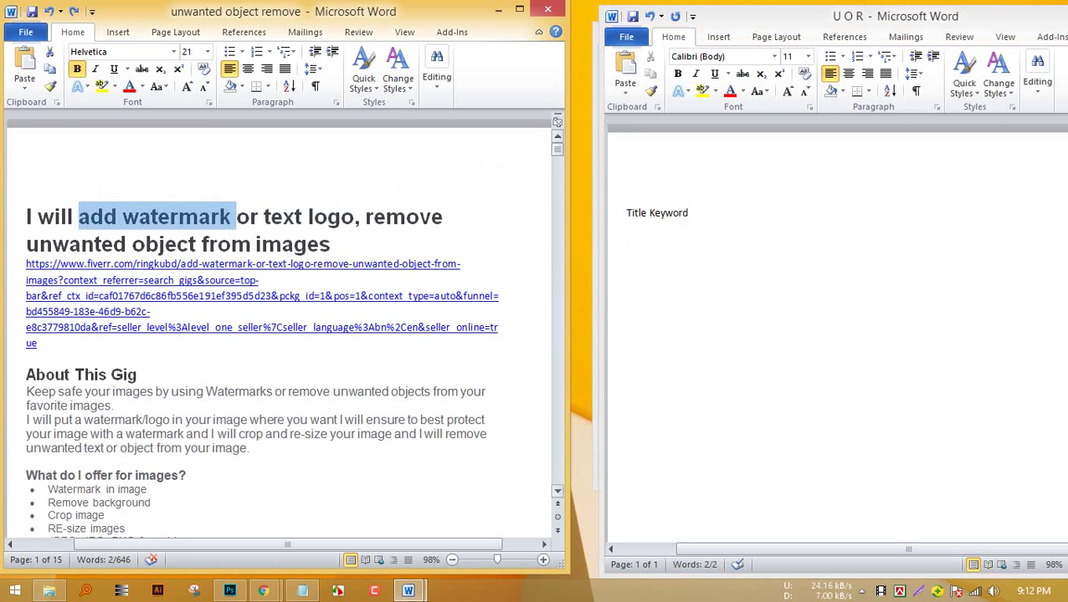
pyautogui.hotkey('ctrl', 'c')
pyautogui.hotkey('alt', 'Tab')
pyautogui.hotkey('ctrl', 'v')
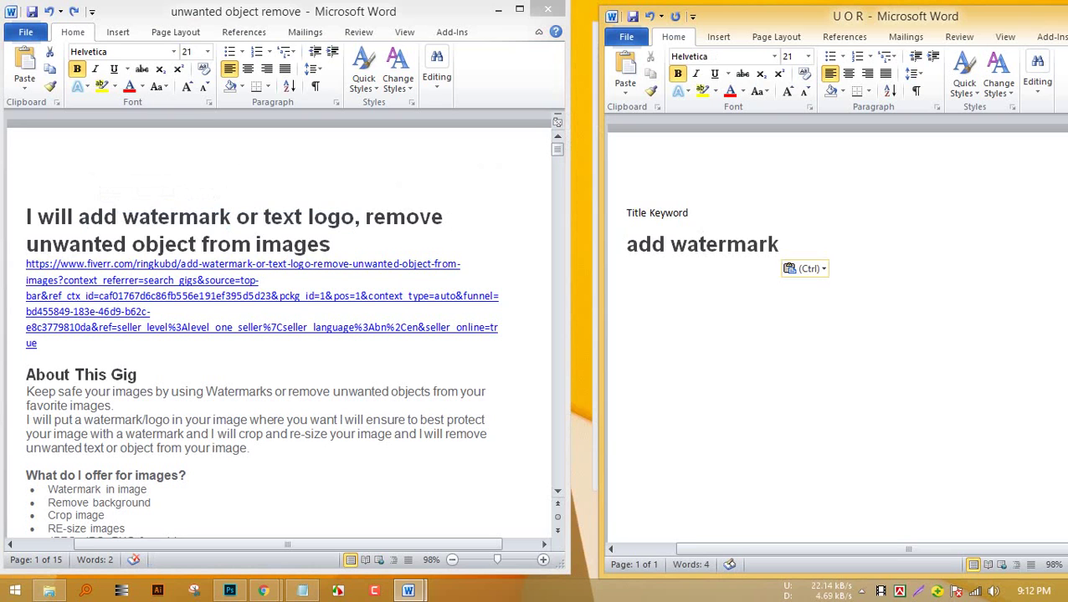
pyautogui.press('ctrl')
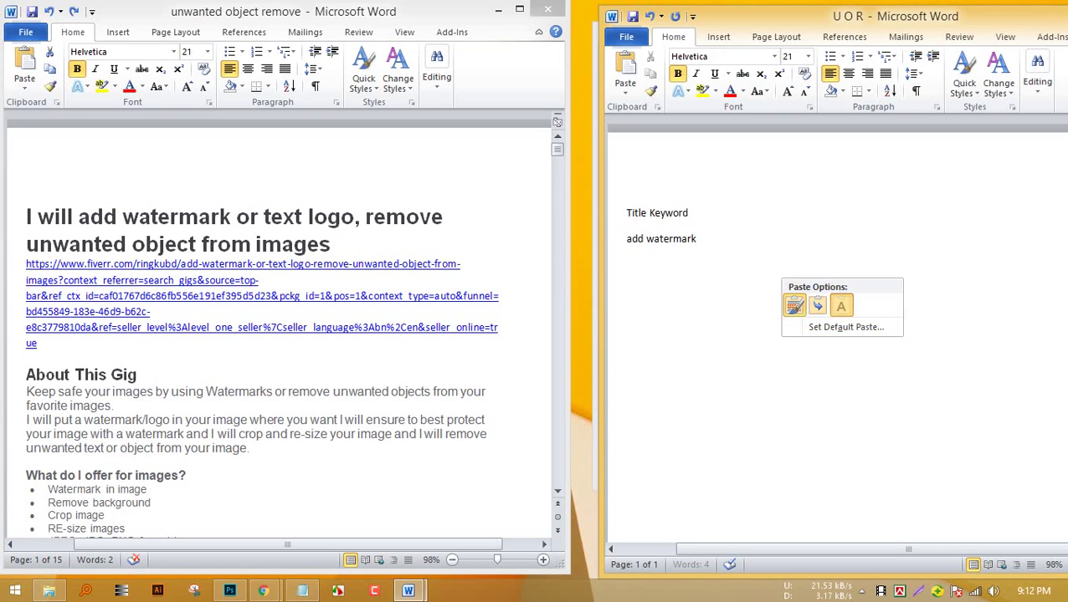
pyautogui.click(841, 306)
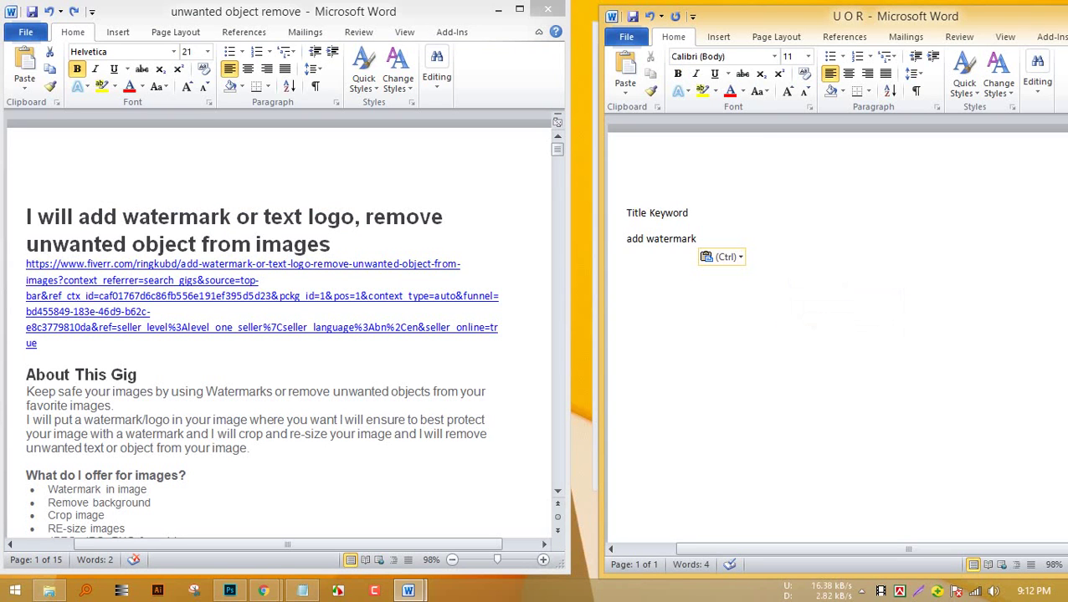
pyautogui.press('Return')
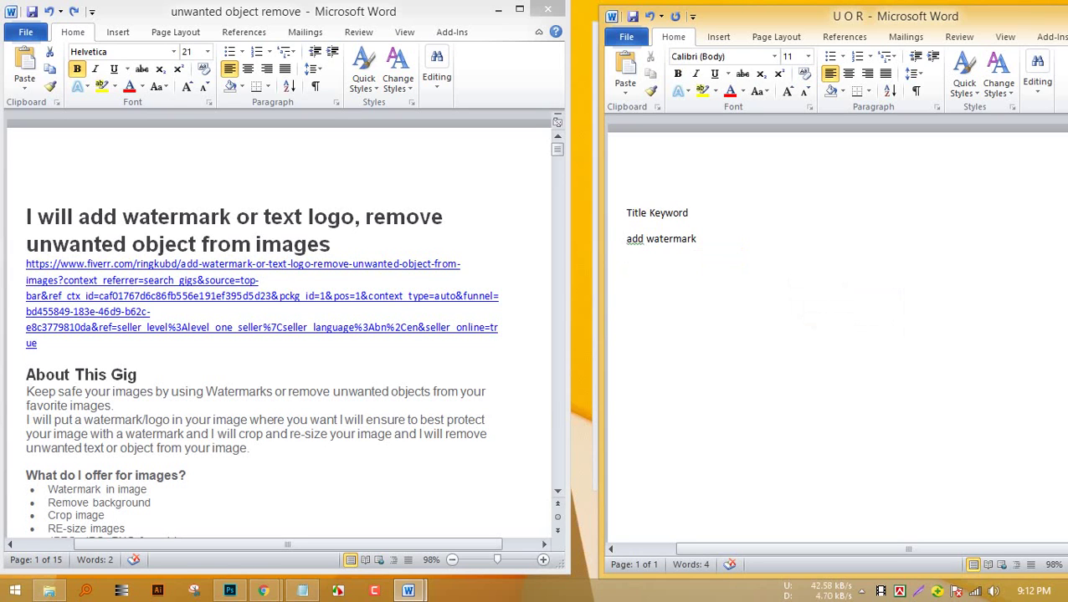
# Append "or text logo" from the gig title to the "add watermark" line as unformatted text and start a new line.
pyautogui.hotkey('alt', 'Tab')
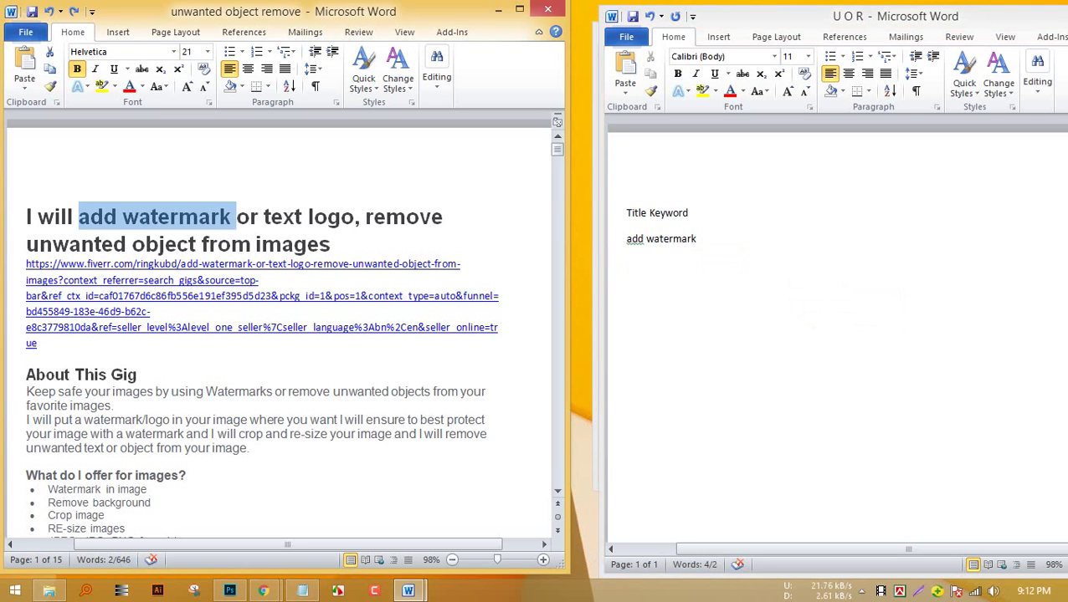
pyautogui.moveTo(236, 217); pyautogui.dragTo(354, 217)
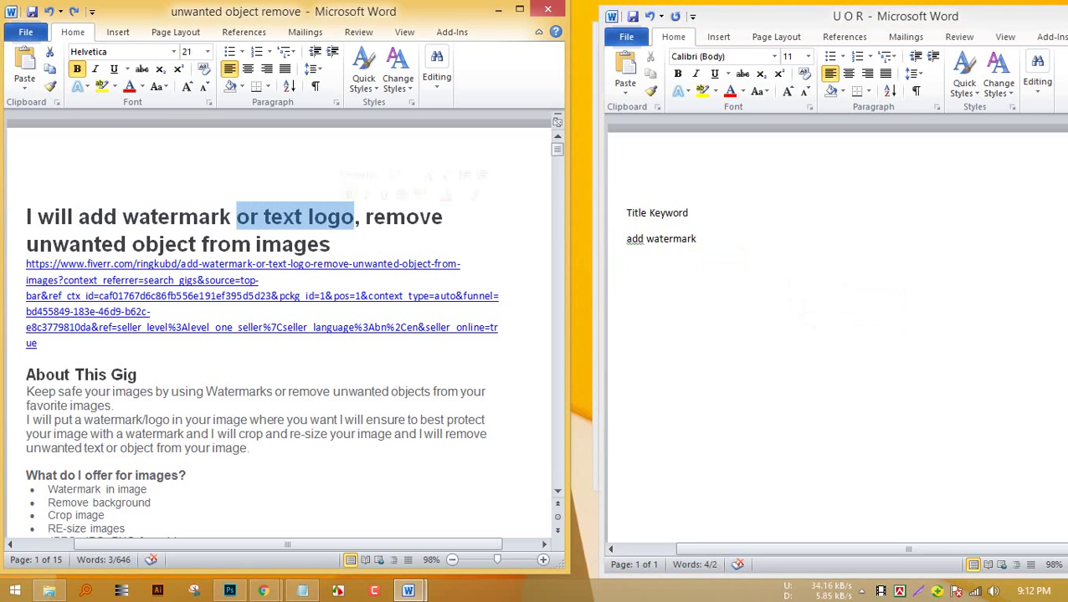
pyautogui.hotkey('alt', 'Tab')
pyautogui.press('BackSpace')
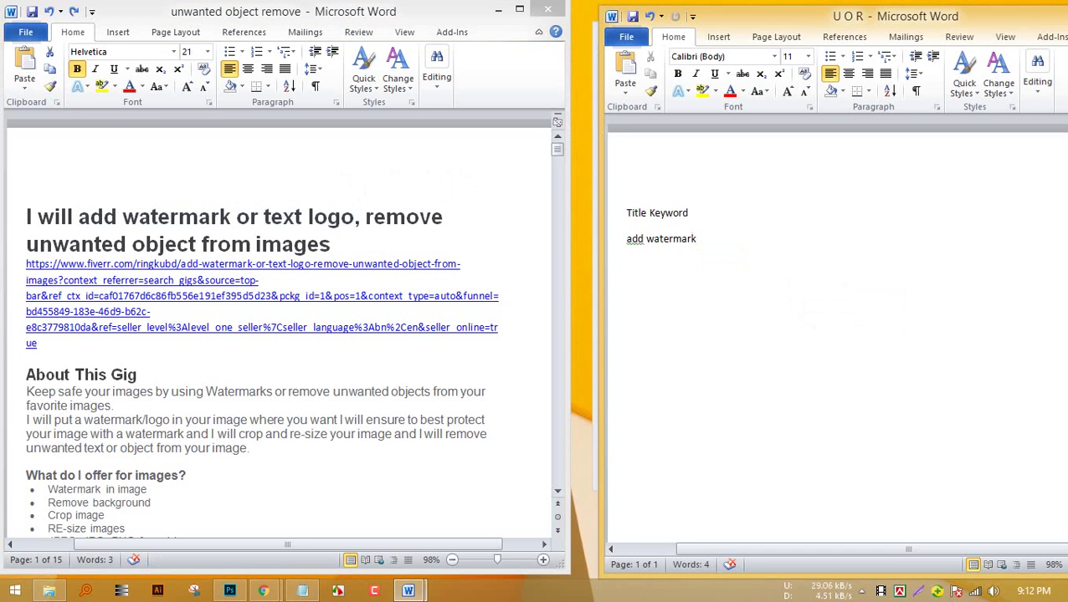
pyautogui.hotkey('ctrl', 'v')
pyautogui.press('ctrl')
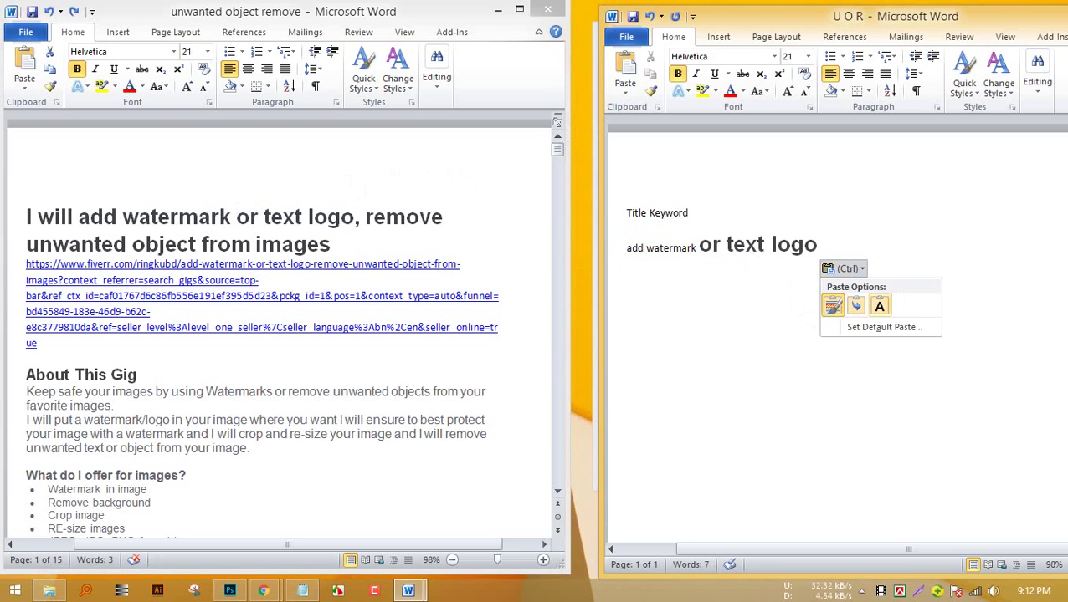
pyautogui.press('t')
pyautogui.press('Escape')
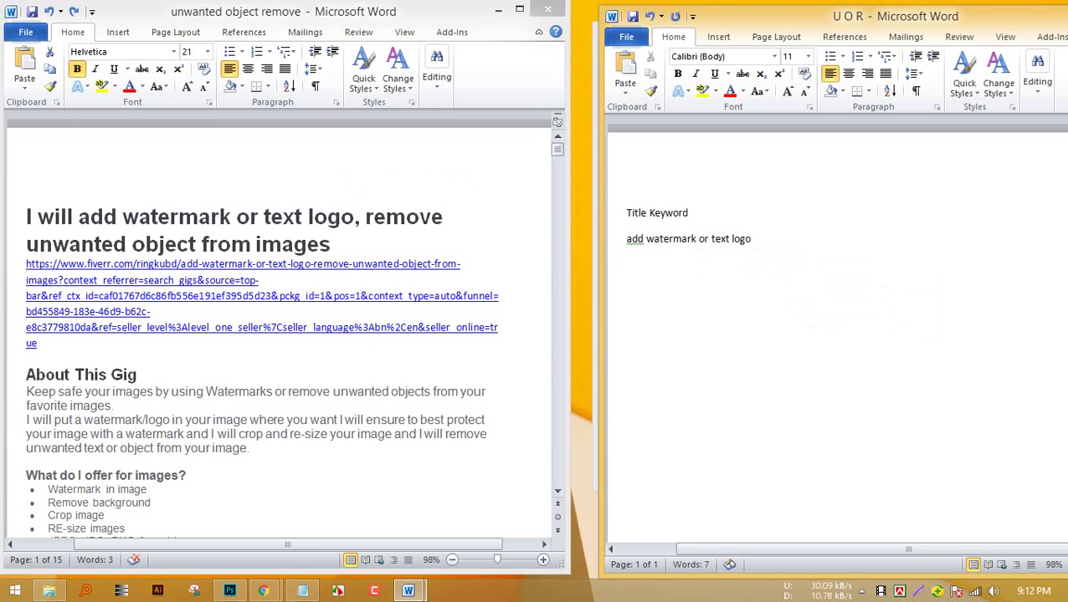
pyautogui.press('Return')
pyautogui.hotkey('shift', 'Up')
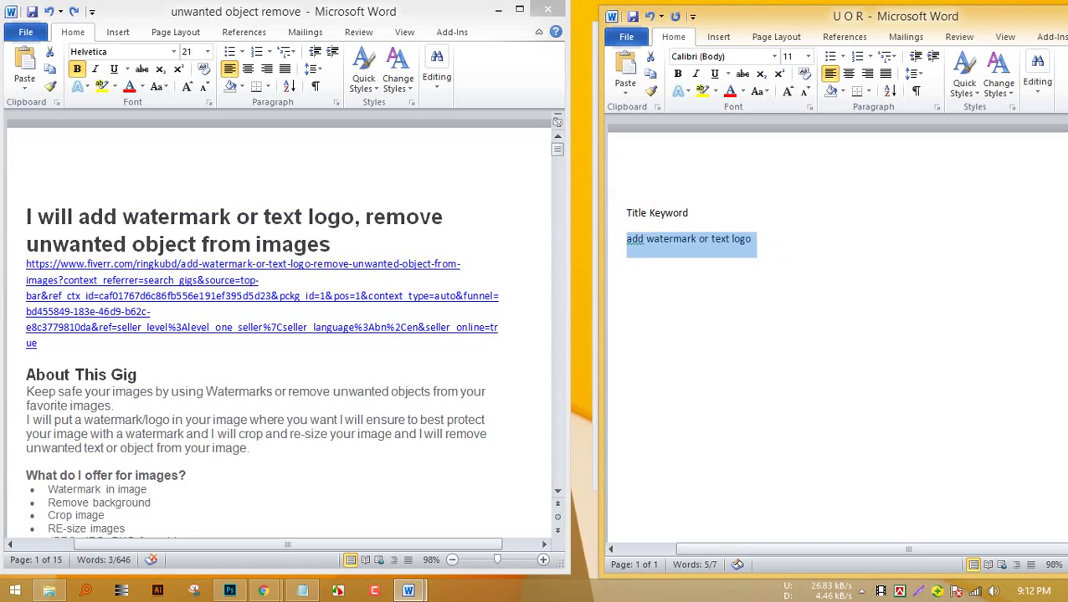
pyautogui.hotkey('shift', 'Down')
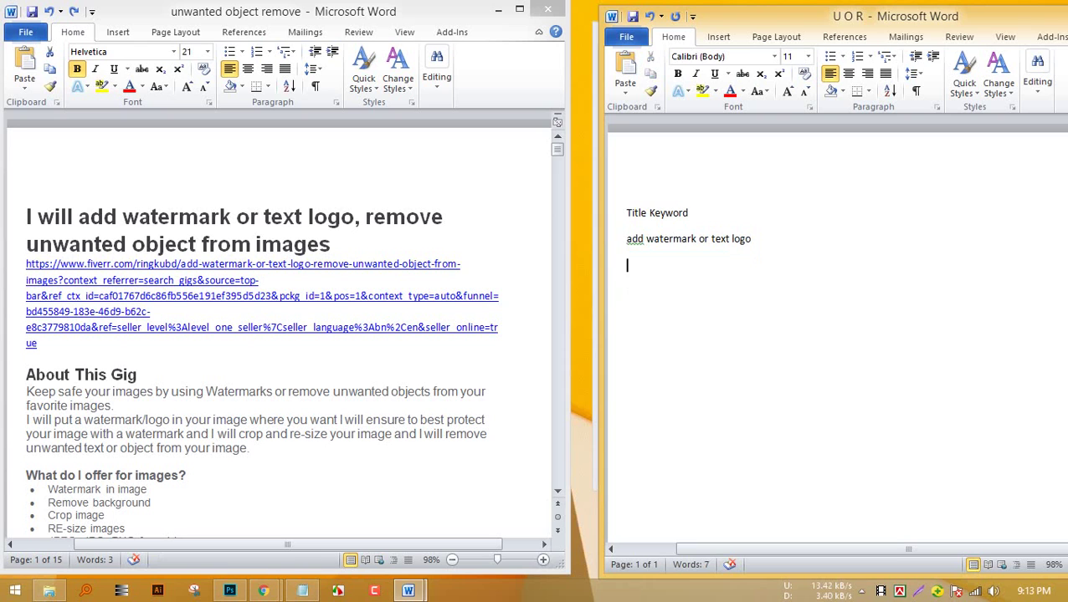
pyautogui.hotkey('alt', 'Tab')
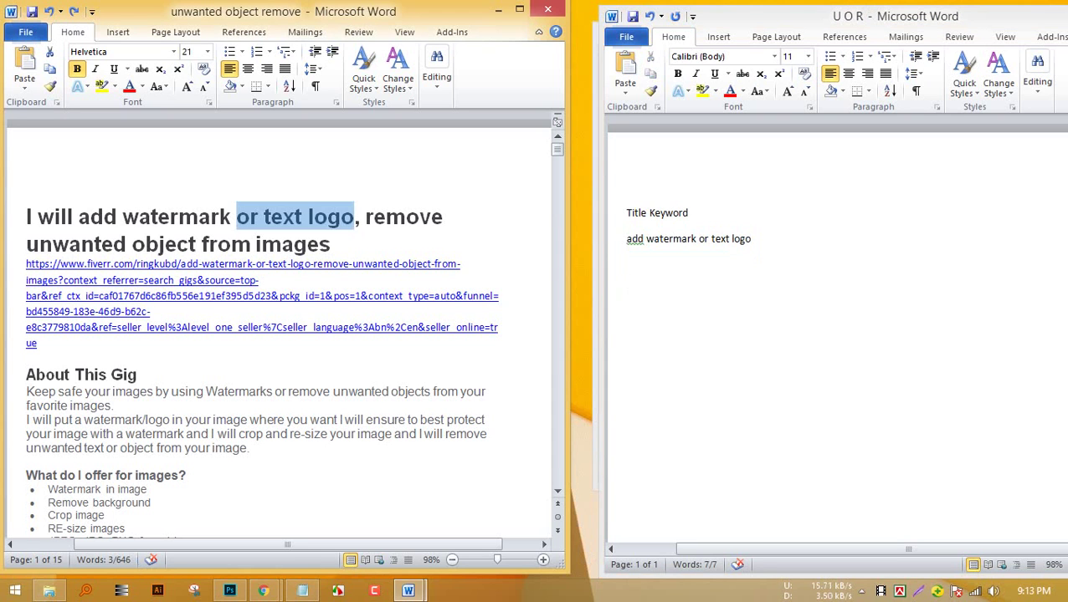
pyautogui.moveTo(127, 244); pyautogui.dragTo(37, 217)
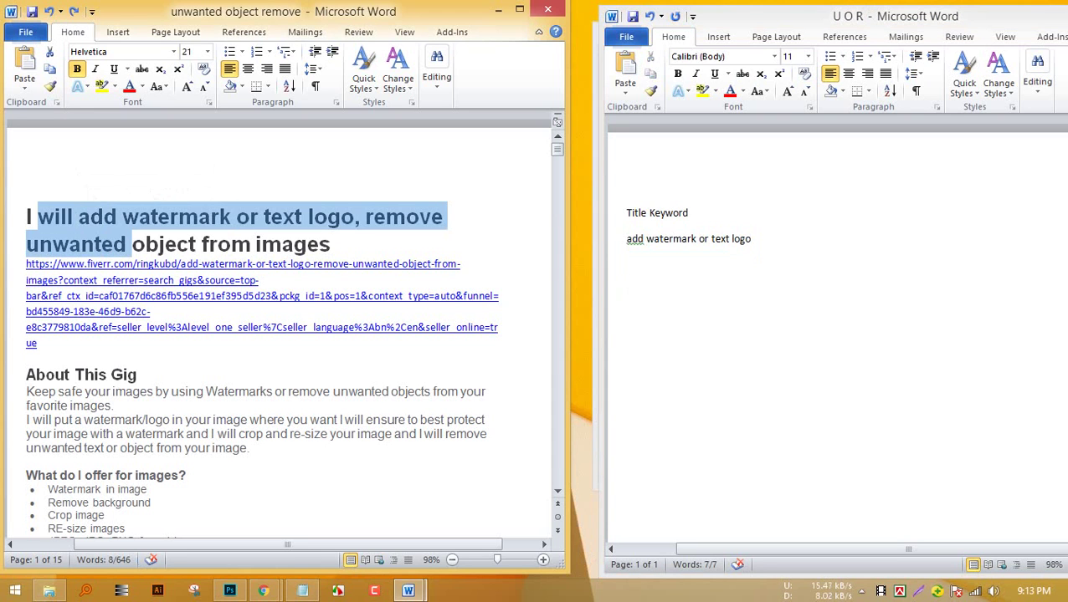
pyautogui.click(231, 244)
pyautogui.click(356, 217)
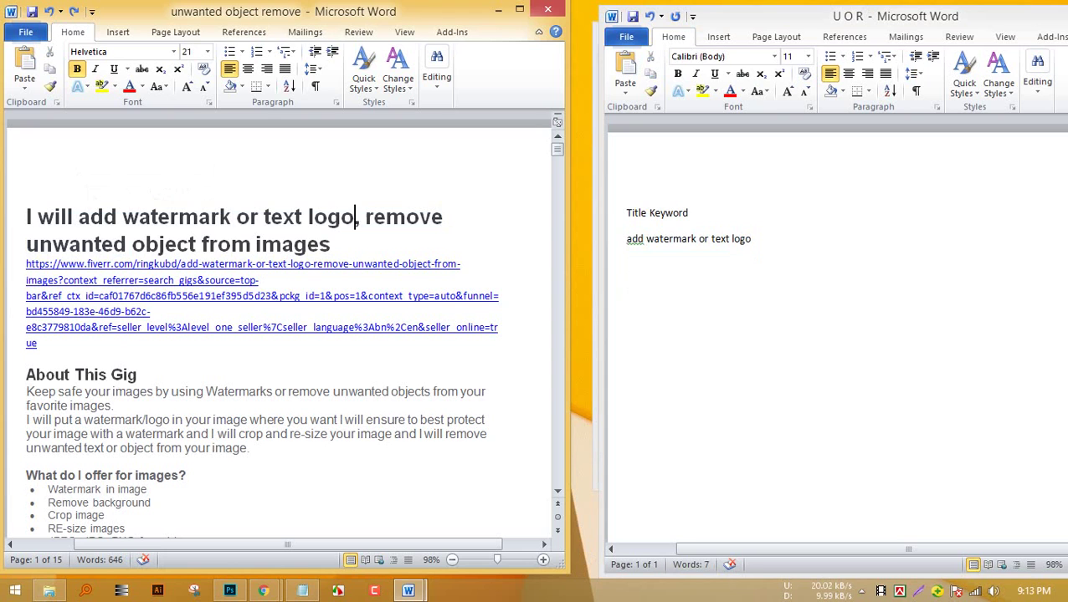
pyautogui.moveTo(355, 217); pyautogui.dragTo(123, 216)
pyautogui.click(332, 244)
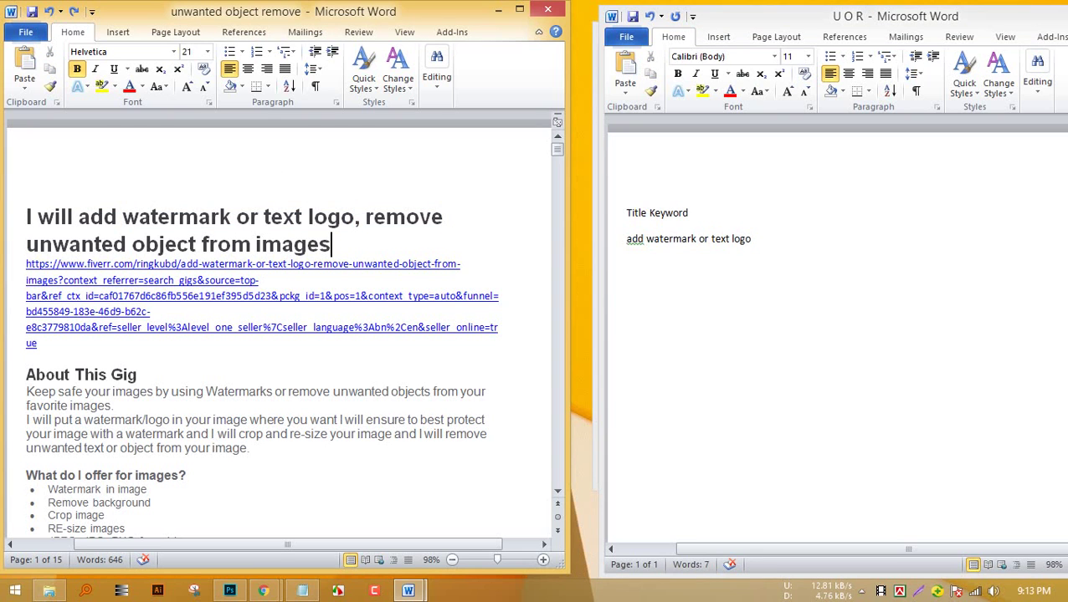
# Copy "remove unwanted object" from the gig title onto the next line of the keyword list as text only, then start another line.
pyautogui.moveTo(364, 217); pyautogui.dragTo(196, 244)
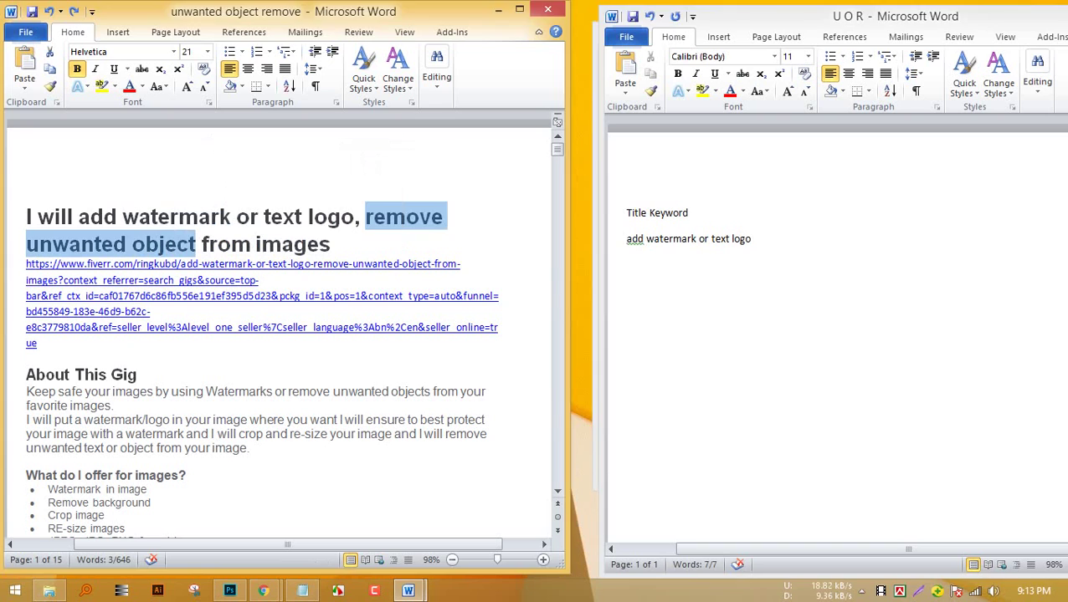
pyautogui.click(628, 265)
pyautogui.hotkey('ctrl', 'v')
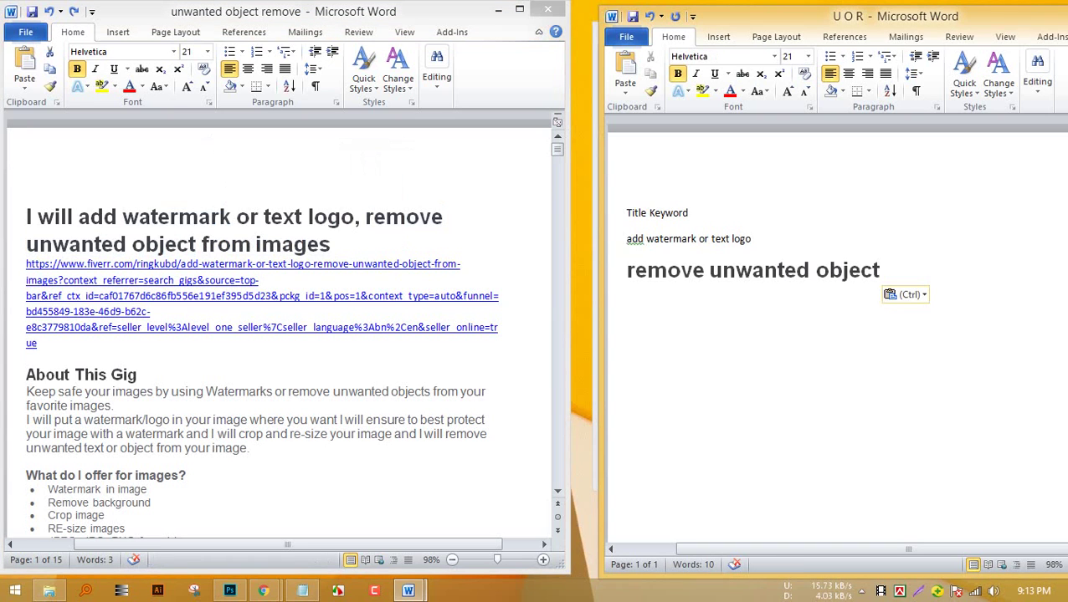
pyautogui.click(892, 291)
pyautogui.click(942, 332)
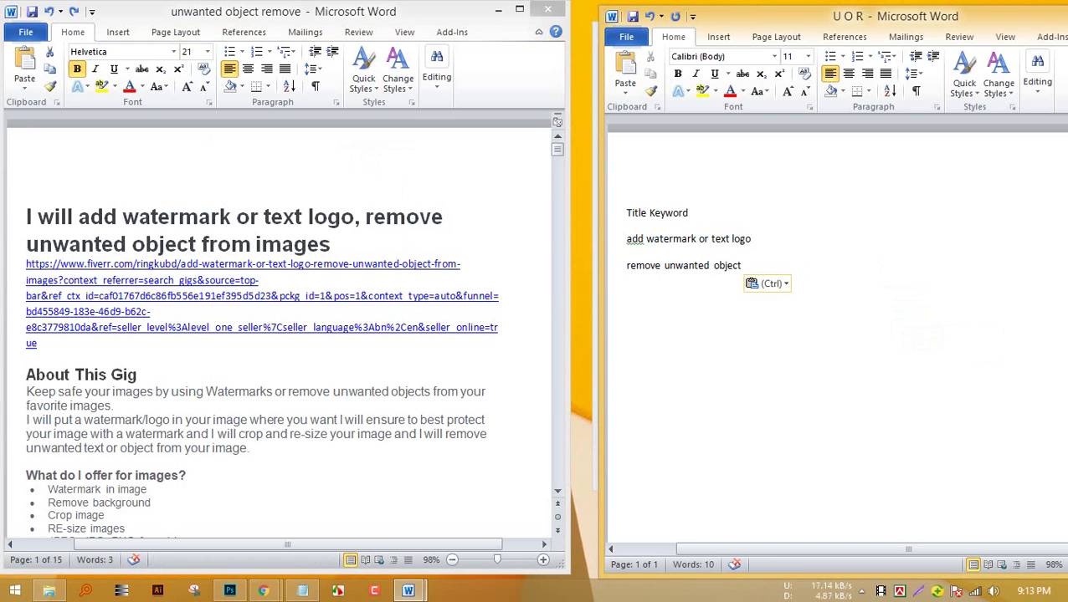
pyautogui.press('Return')
pyautogui.moveTo(201, 244); pyautogui.dragTo(331, 245)
pyautogui.click(332, 244)
pyautogui.scroll(-2, 284, 326)
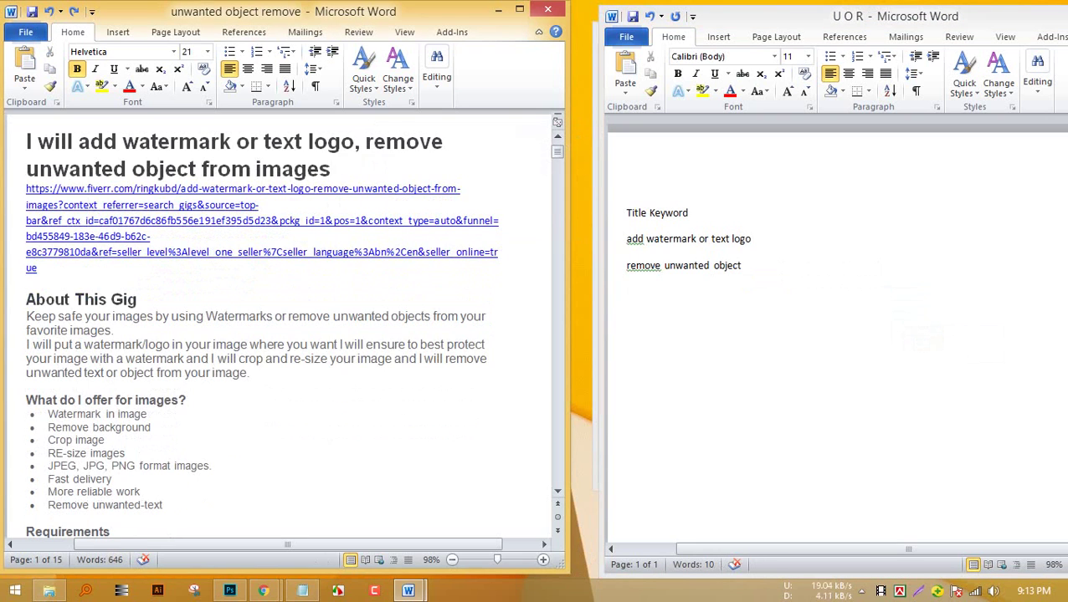
pyautogui.click(115, 331)
pyautogui.scroll(2, 184, 193)
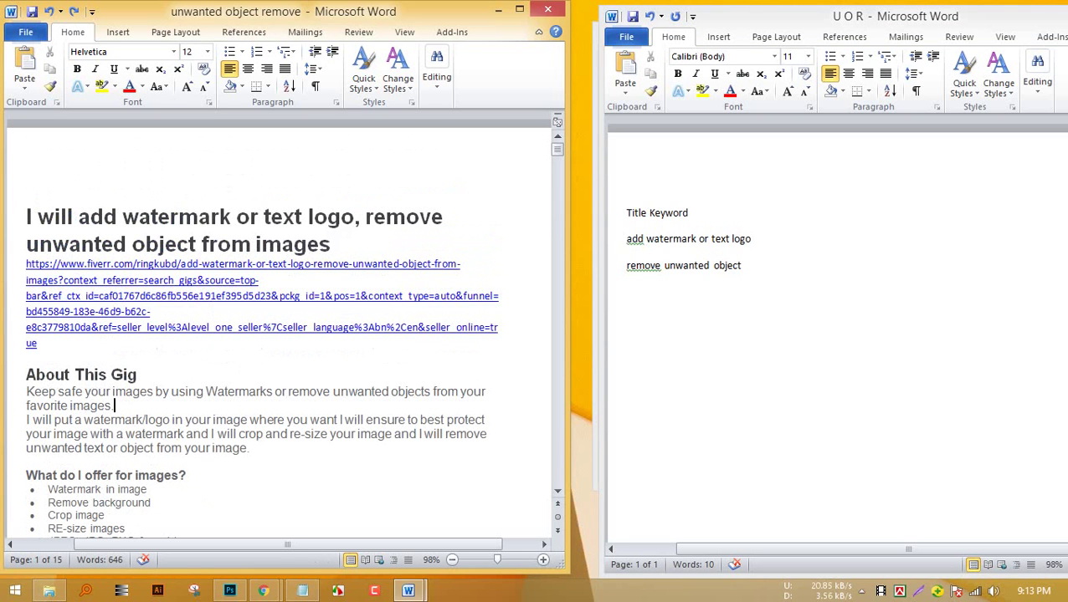
pyautogui.moveTo(39, 344); pyautogui.dragTo(29, 341)
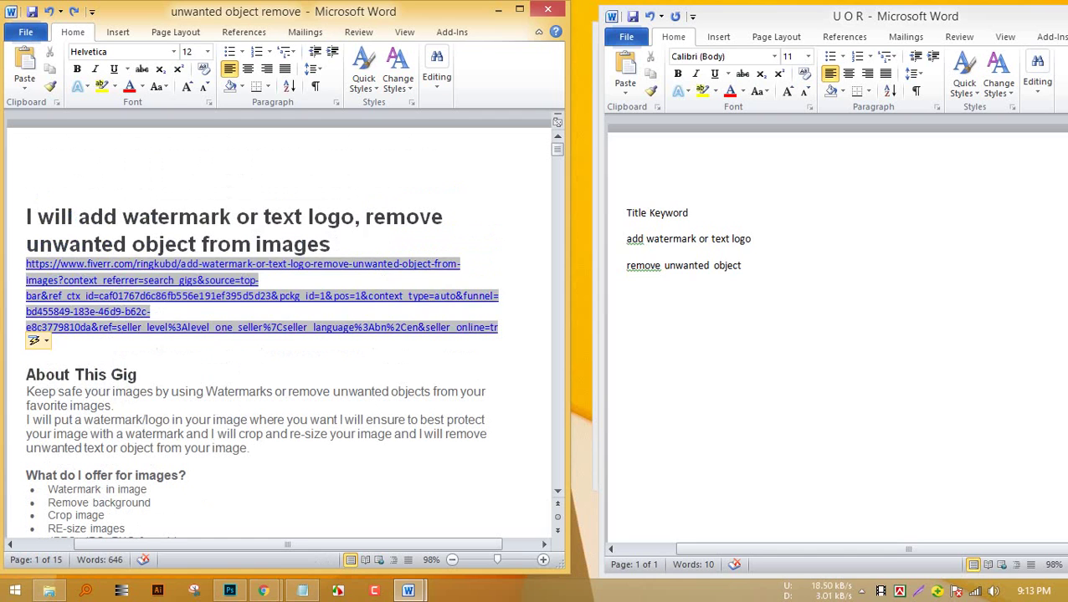
pyautogui.click(39, 344)
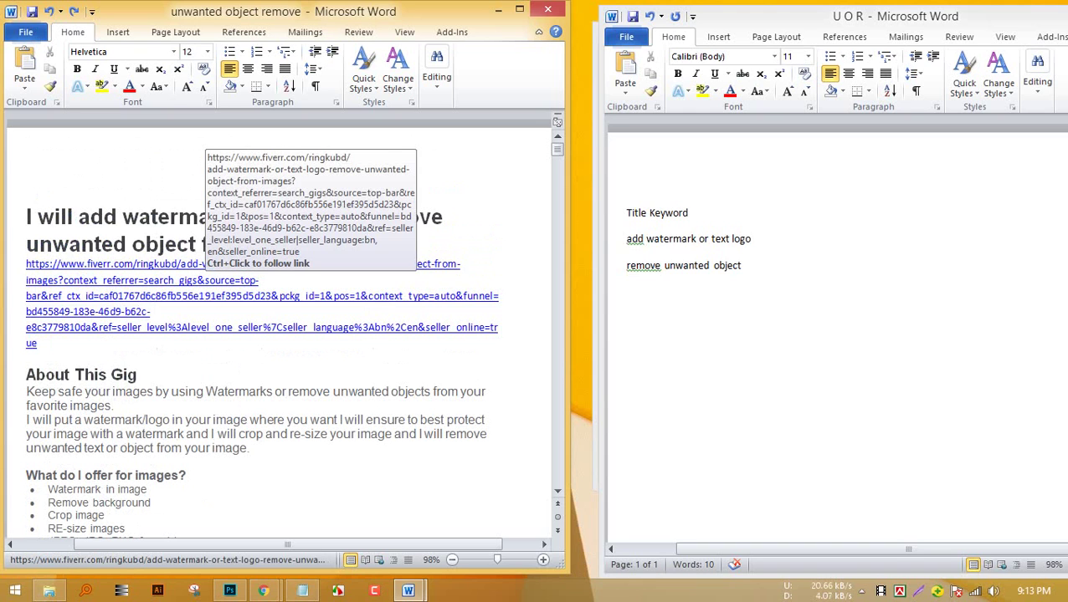
pyautogui.click(362, 216)
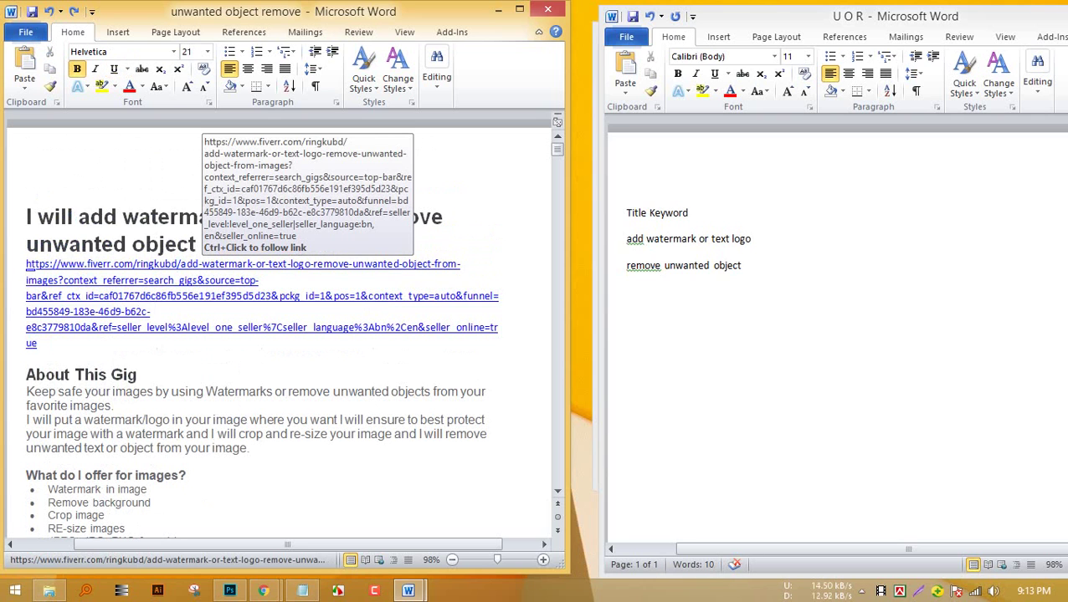
# Color the "add-watermark-or-text-logo-remove-unwanted-object-from-images" part of the first gig's link red.
pyautogui.moveTo(179, 263); pyautogui.dragTo(59, 280)
pyautogui.click(129, 87)
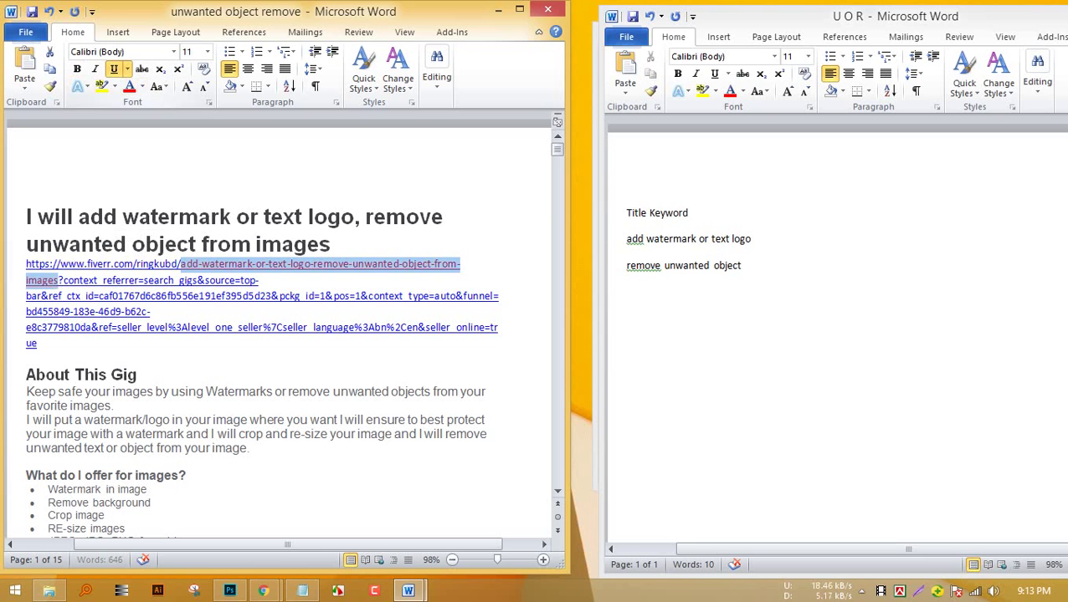
pyautogui.keyDown('ctrl'); pyautogui.scroll(2, 114, 68); pyautogui.keyUp('ctrl')
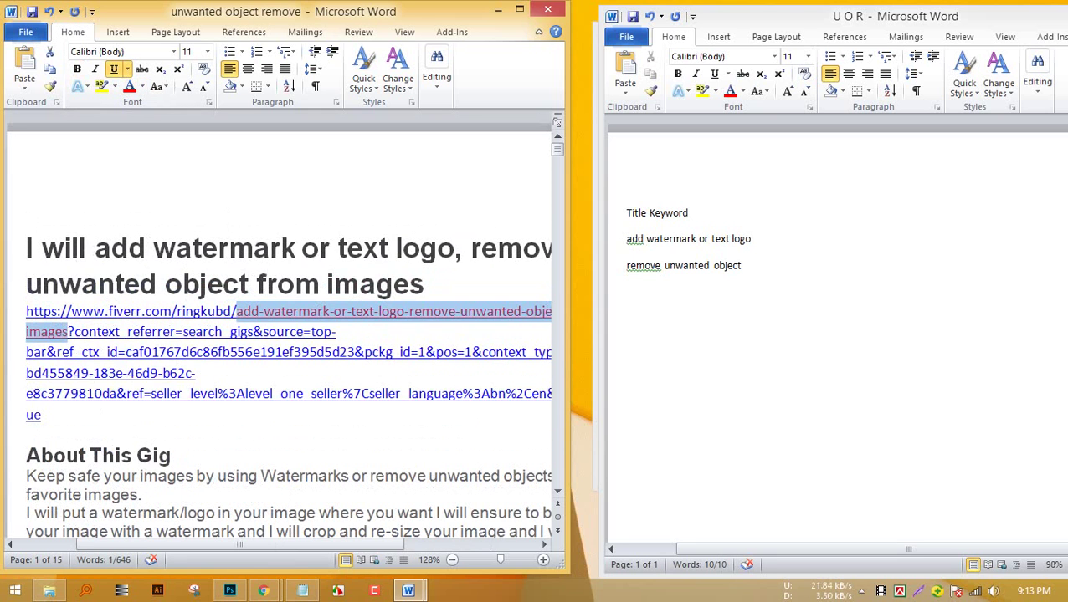
pyautogui.keyDown('ctrl'); pyautogui.scroll(-1, 114, 69); pyautogui.keyUp('ctrl')
pyautogui.click(325, 258)
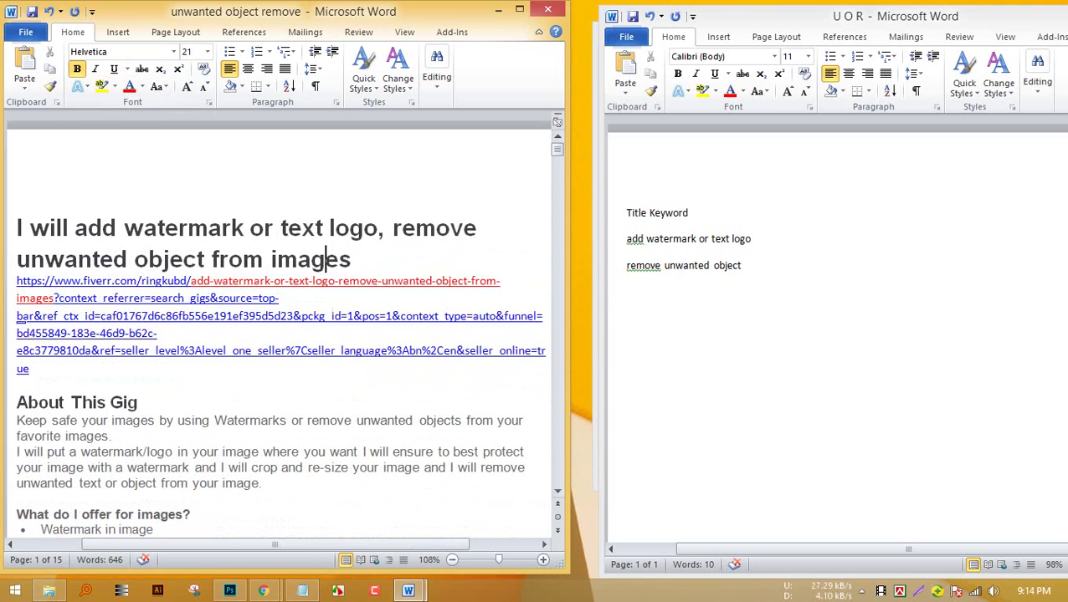
pyautogui.moveTo(191, 281); pyautogui.dragTo(52, 298)
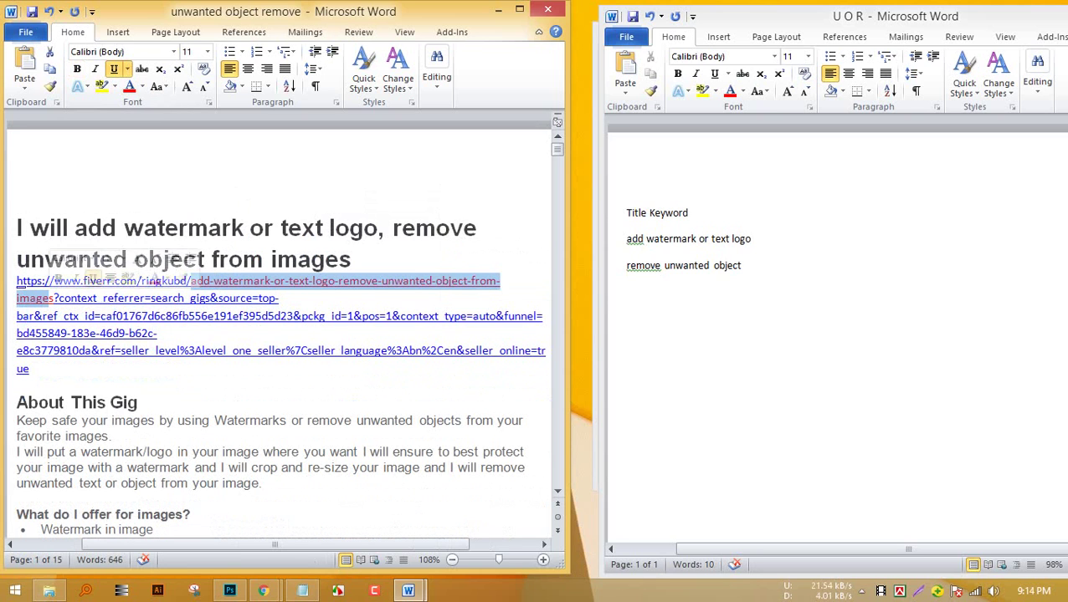
pyautogui.click(51, 229)
pyautogui.moveTo(18, 228); pyautogui.dragTo(356, 259)
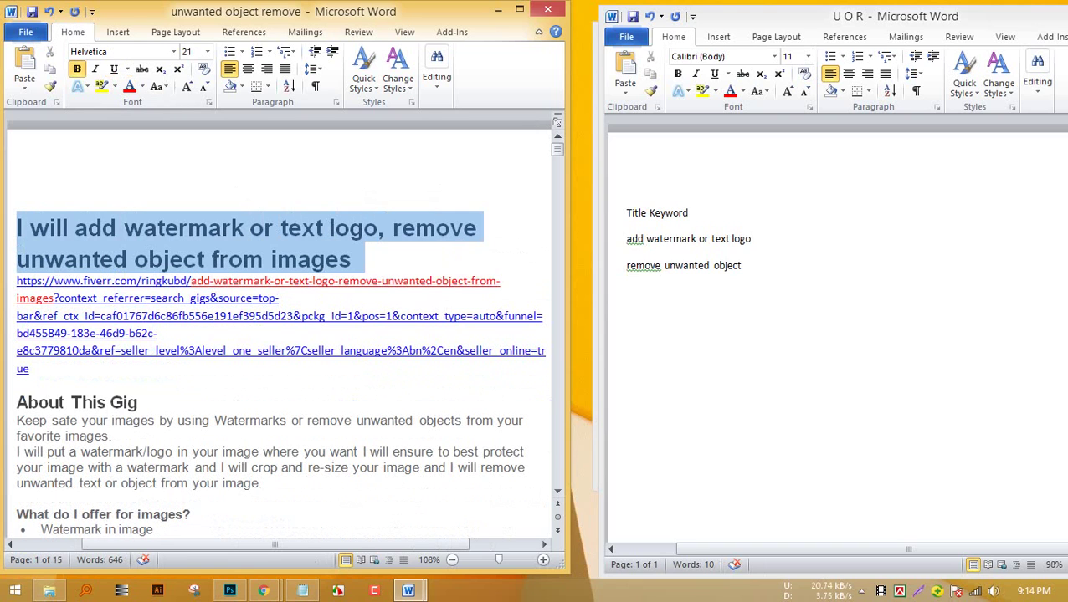
pyautogui.click(355, 259)
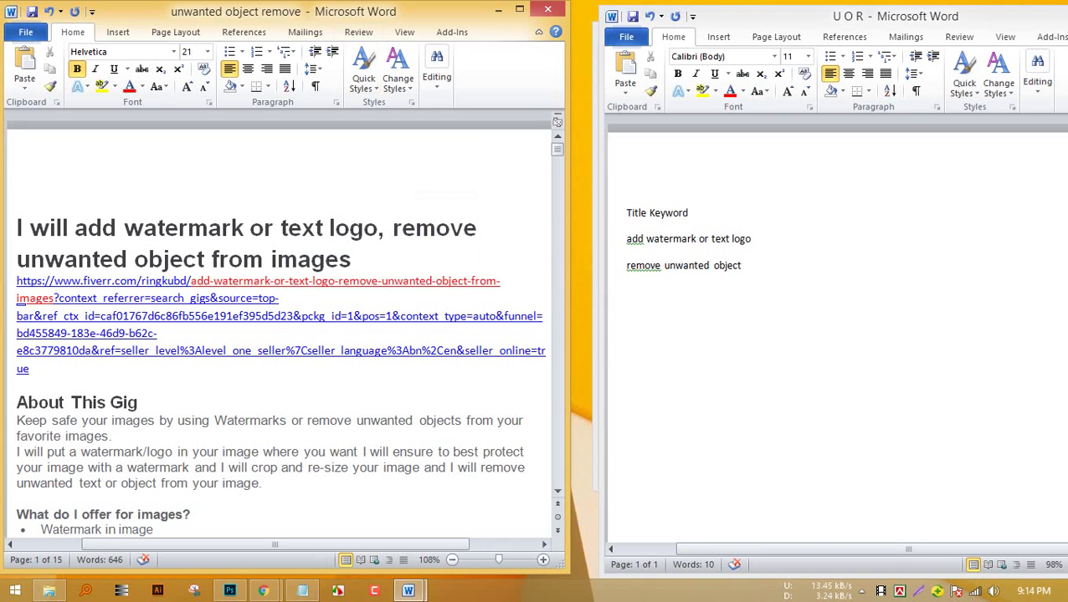
# Compare the first gig's title with the keyword part of its link and the entries already in the keyword list.
pyautogui.click(242, 259)
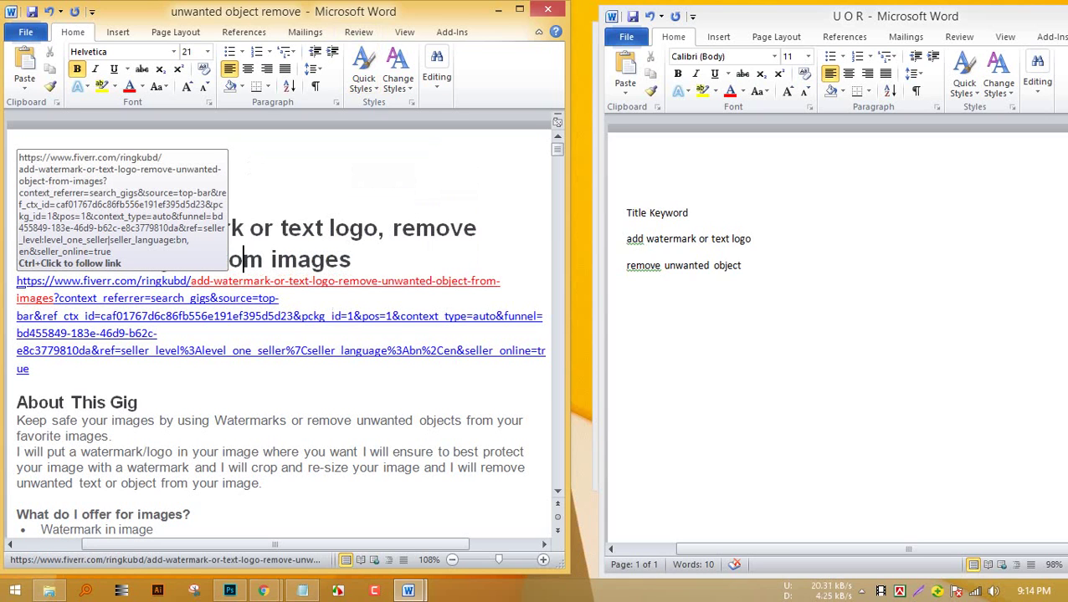
pyautogui.moveTo(138, 281); pyautogui.dragTo(18, 283)
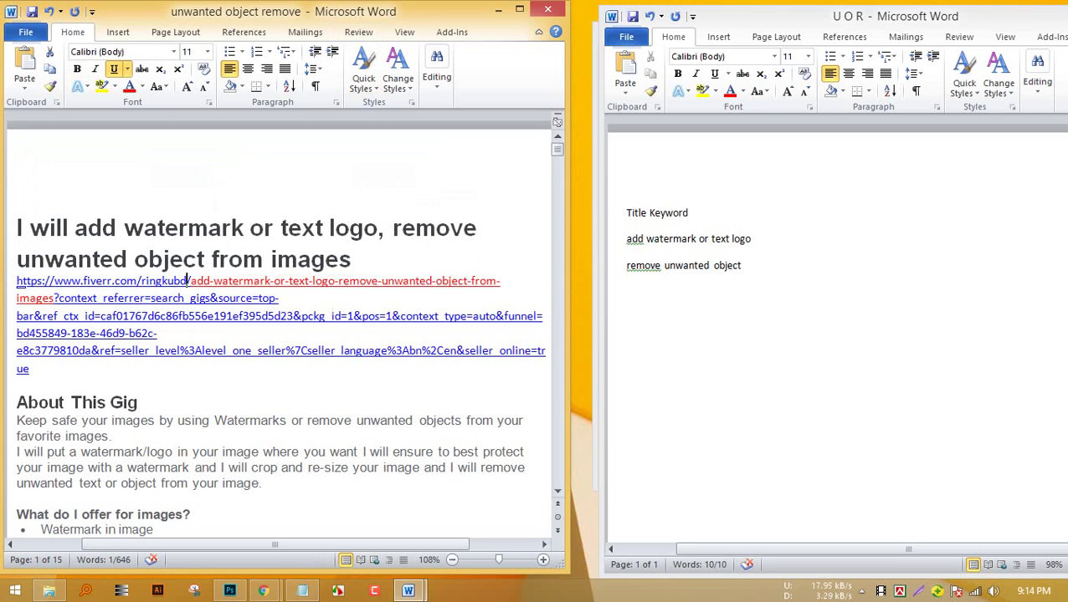
pyautogui.moveTo(188, 281); pyautogui.dragTo(54, 299)
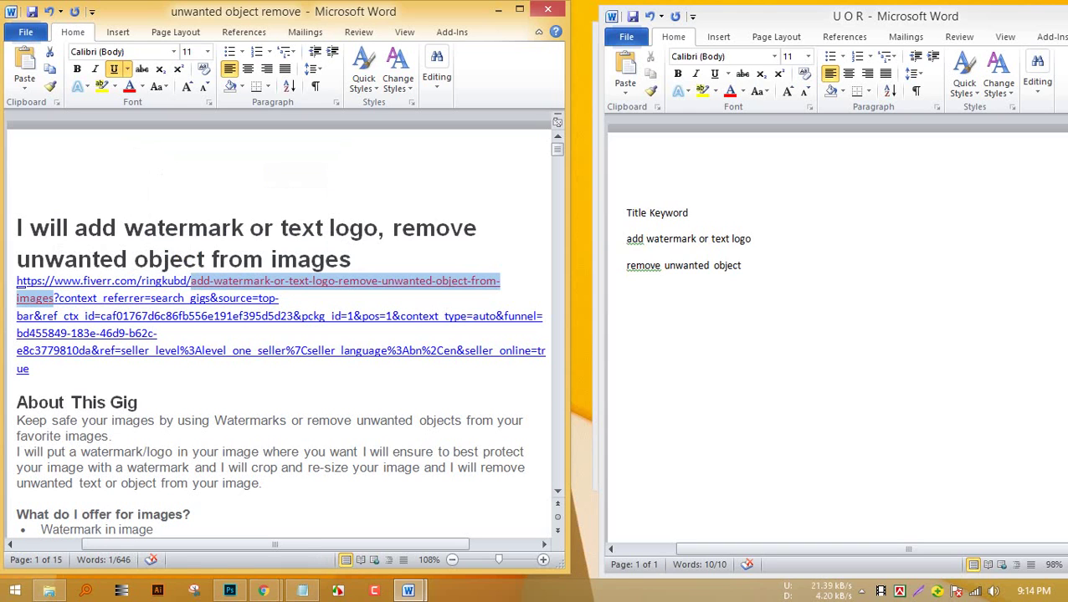
pyautogui.click(485, 228)
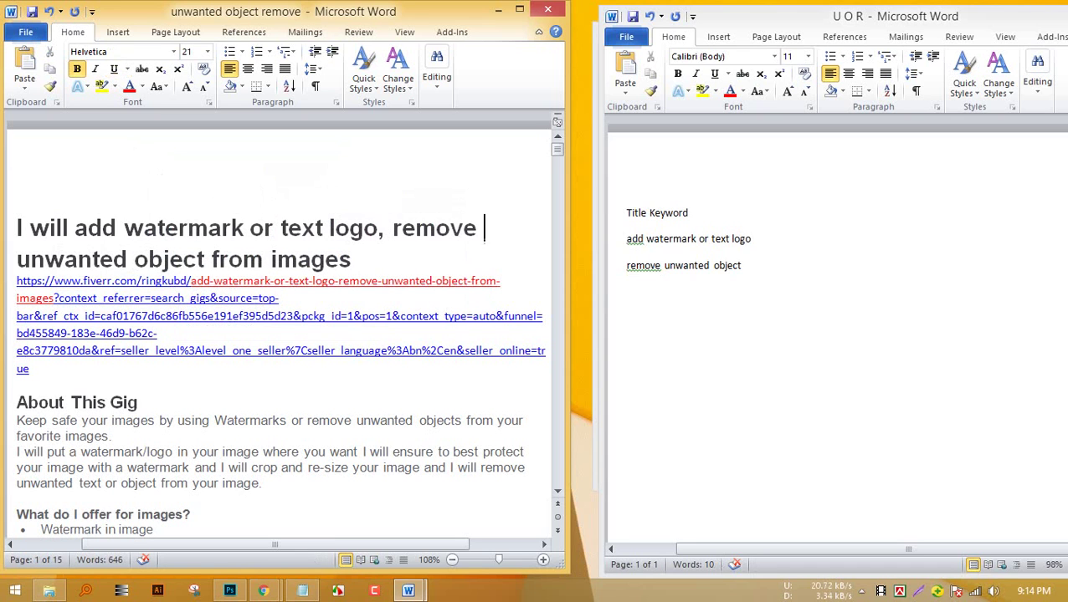
pyautogui.click(329, 229)
pyautogui.click(627, 292)
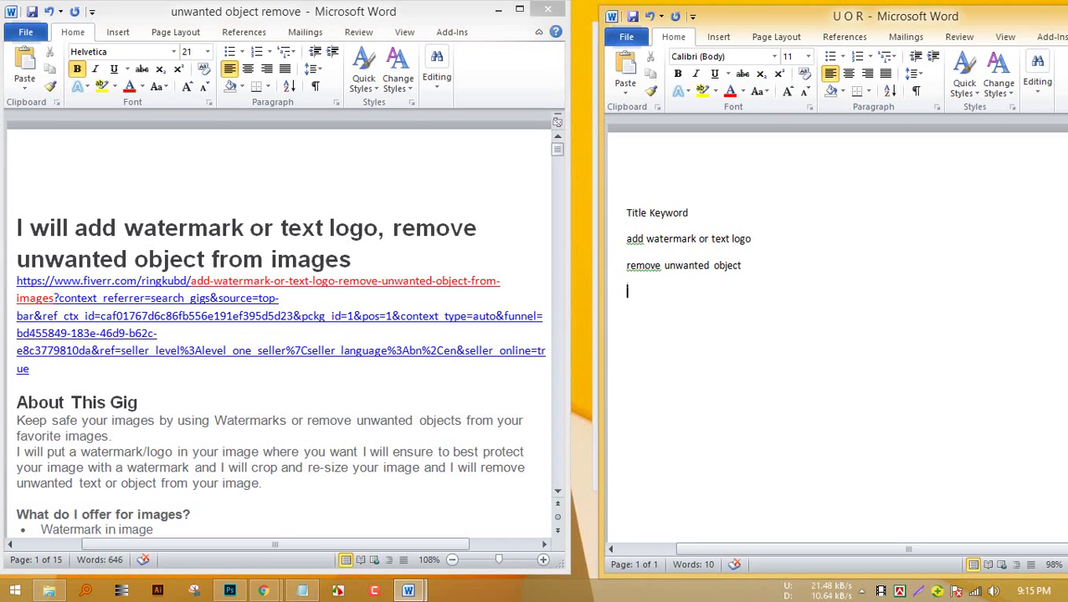
pyautogui.click(329, 228)
pyautogui.scroll(-3, 329, 251)
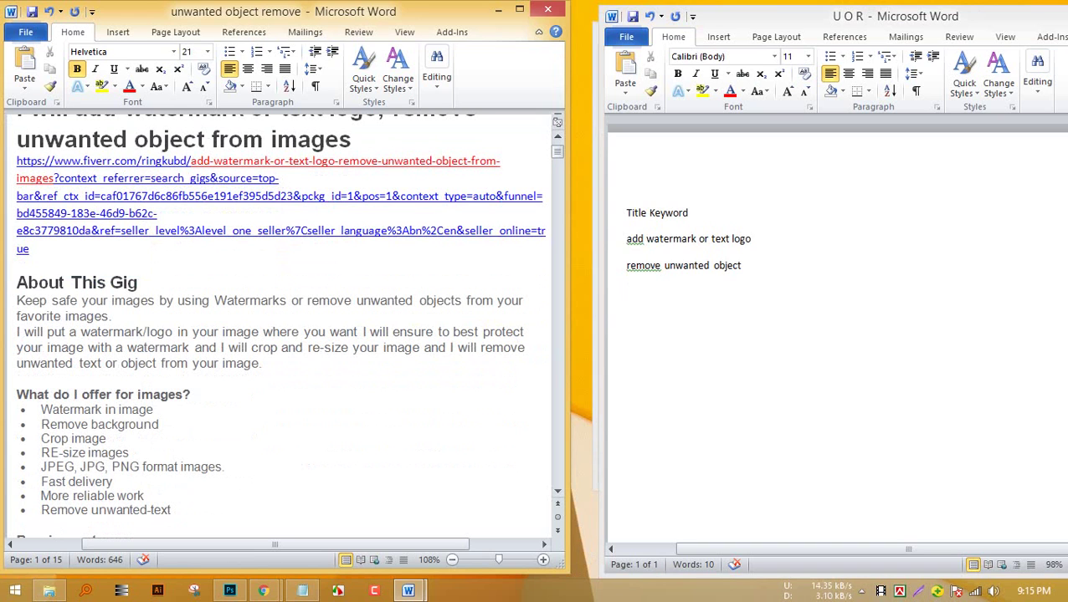
pyautogui.click(138, 283)
pyautogui.click(627, 292)
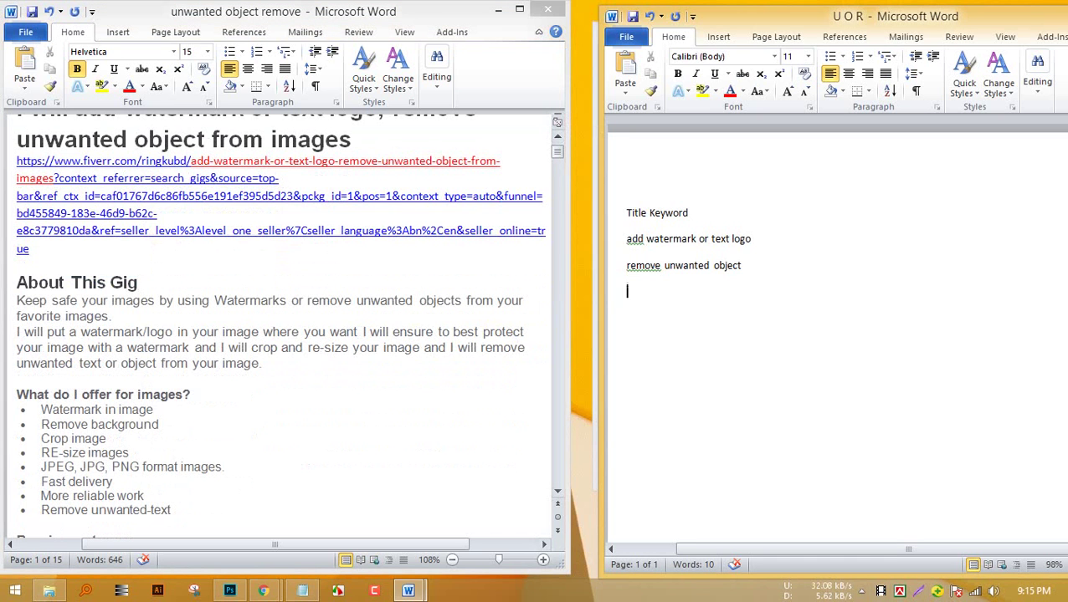
# Check the second gig's title against the keyword list for the phrase "unwanted object".
pyautogui.scroll(-12, 279, 327)
pyautogui.scroll(-10, 278, 326)
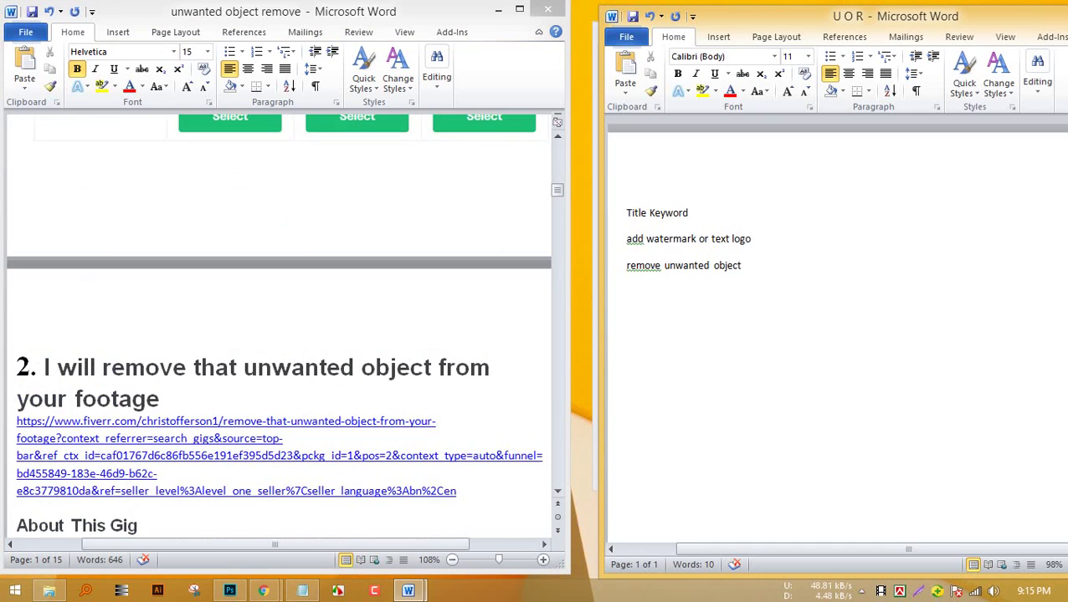
pyautogui.scroll(-2, 279, 327)
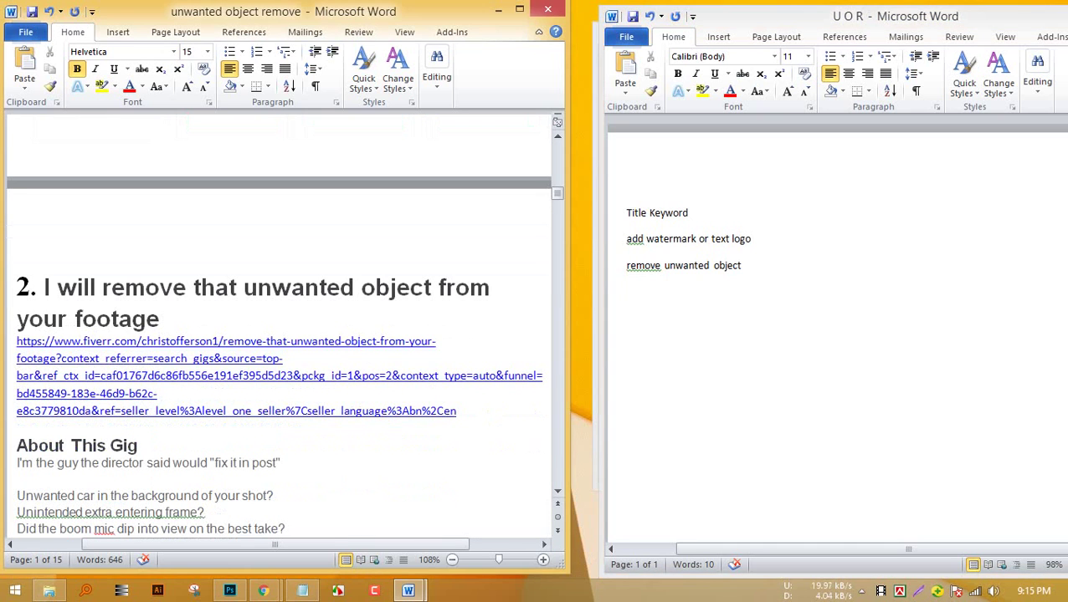
pyautogui.moveTo(432, 287); pyautogui.dragTo(243, 287)
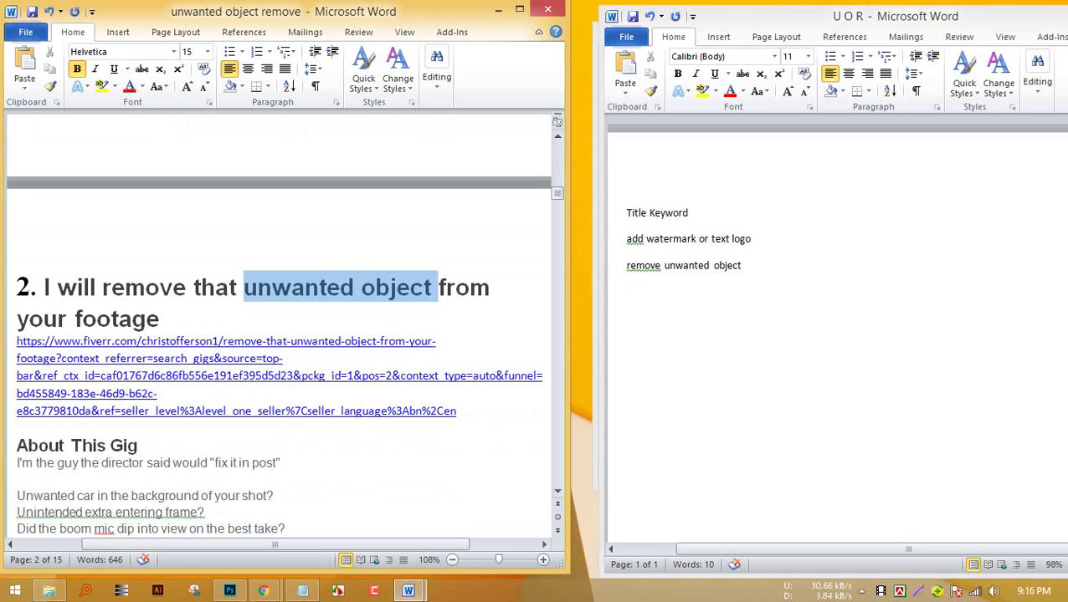
pyautogui.click(628, 290)
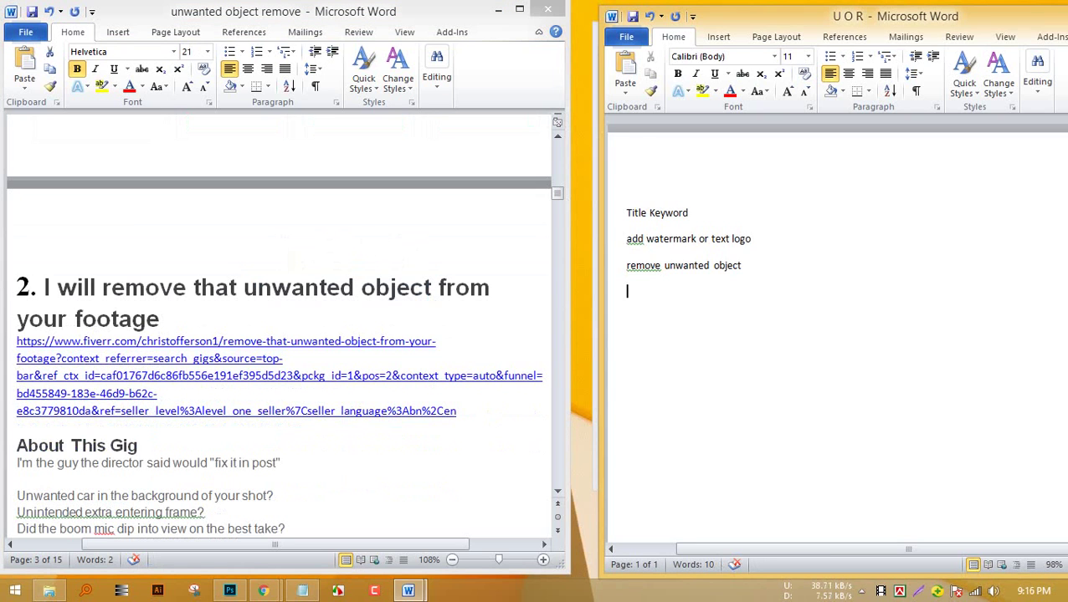
pyautogui.moveTo(664, 266); pyautogui.dragTo(741, 267)
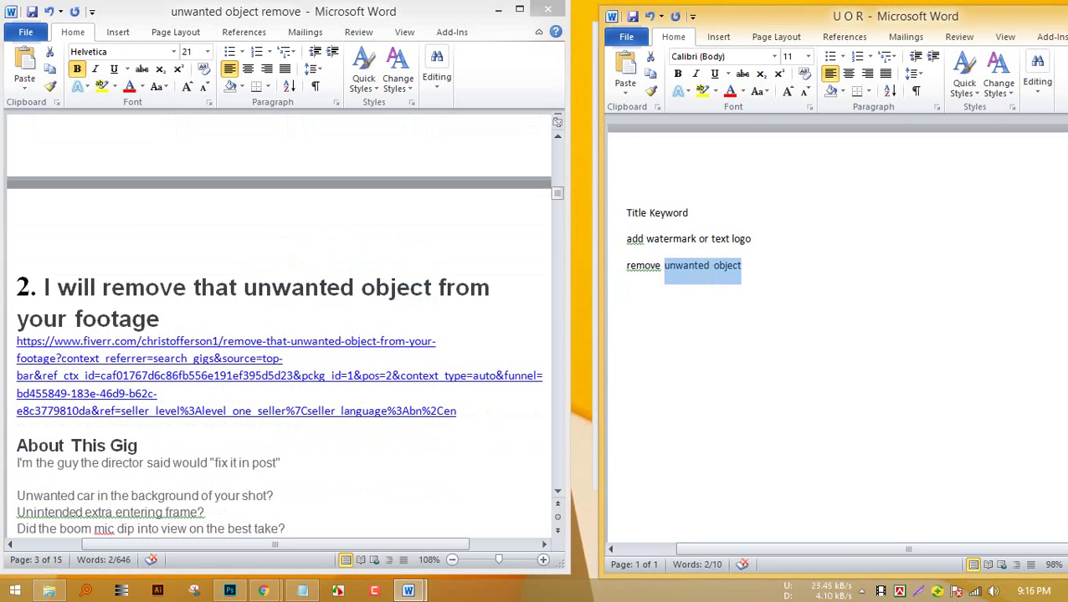
pyautogui.click(628, 291)
pyautogui.click(339, 288)
pyautogui.scroll(-1, 339, 288)
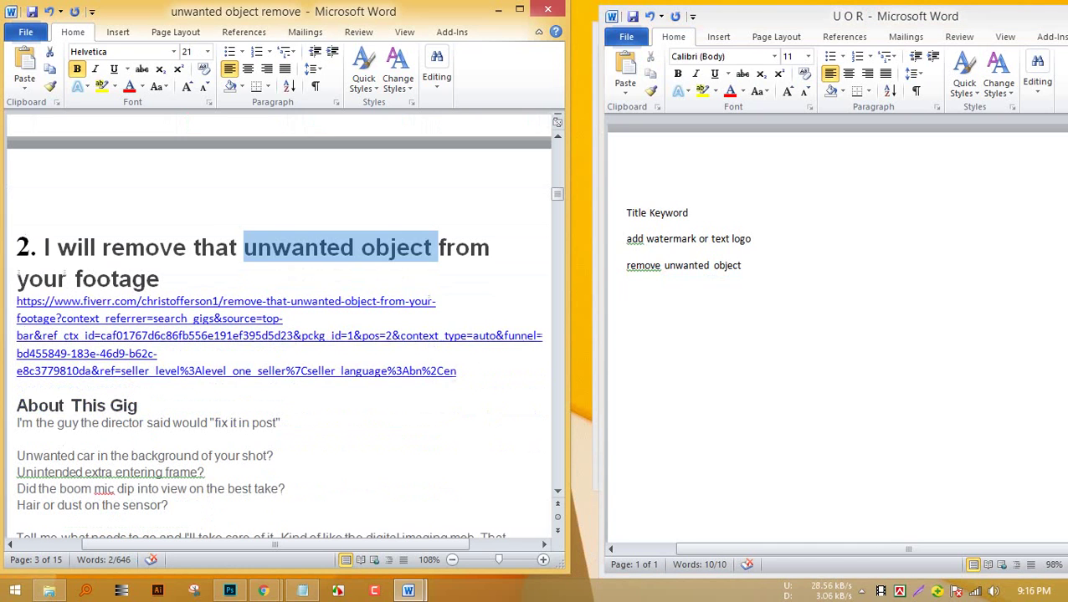
# Copy "footage" from the second gig's title onto the next keyword line as text only, and start a new line.
pyautogui.click(160, 279)
pyautogui.moveTo(160, 279); pyautogui.dragTo(75, 278)
pyautogui.hotkey('ctrl', 'c')
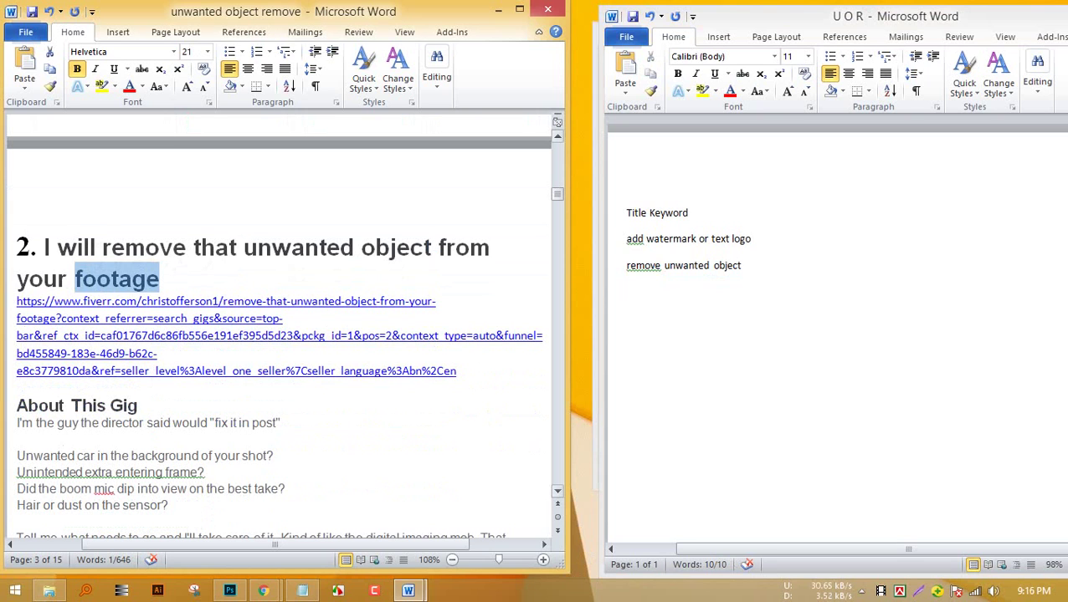
pyautogui.hotkey('alt', 'Tab')
pyautogui.hotkey('ctrl', 'v')
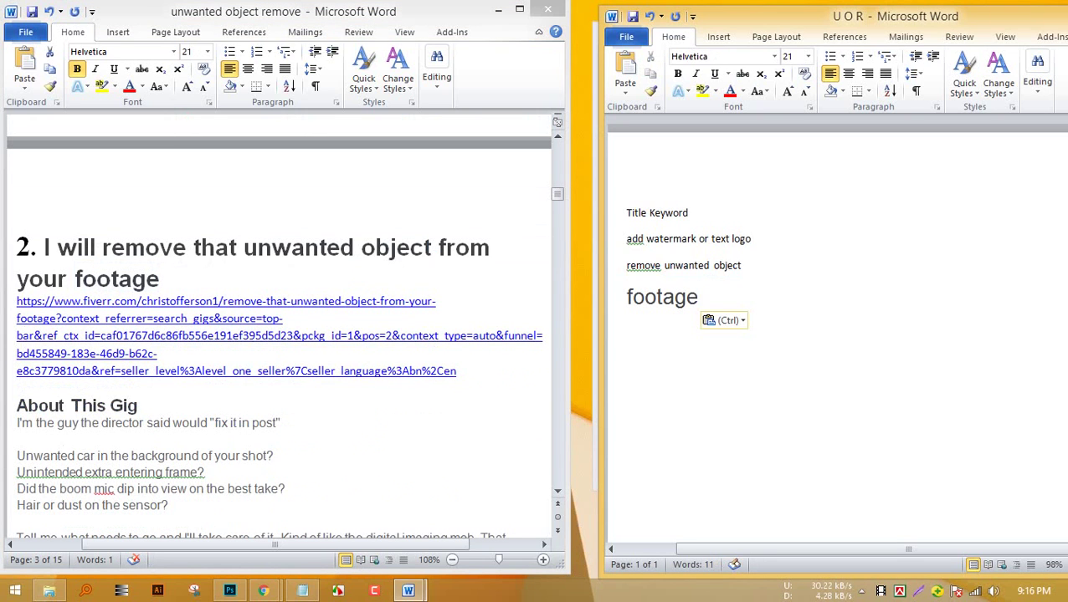
pyautogui.click(725, 320)
pyautogui.click(758, 356)
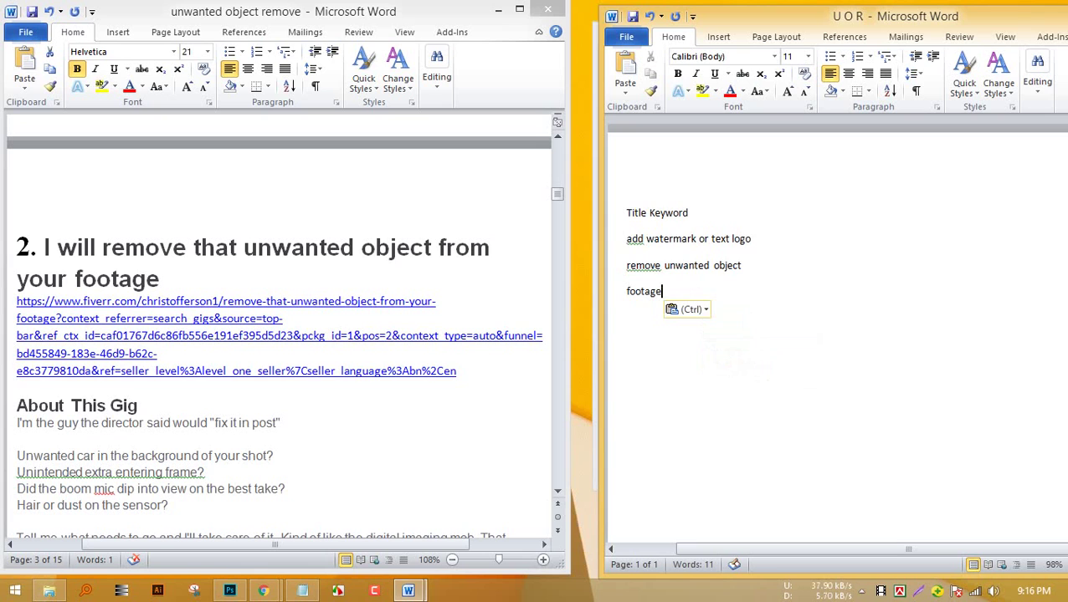
pyautogui.press('Return')
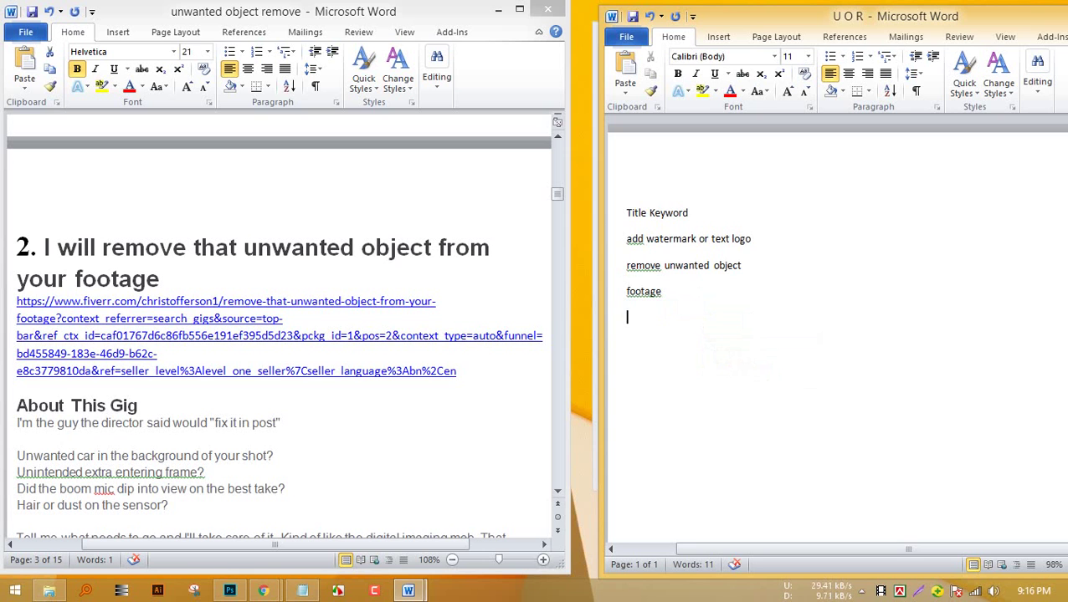
# Examine the third gig's title for keywords that overlap with the list, such as "remove unwanted object".
pyautogui.scroll(-1, 279, 327)
pyautogui.hotkey('alt', 'Tab')
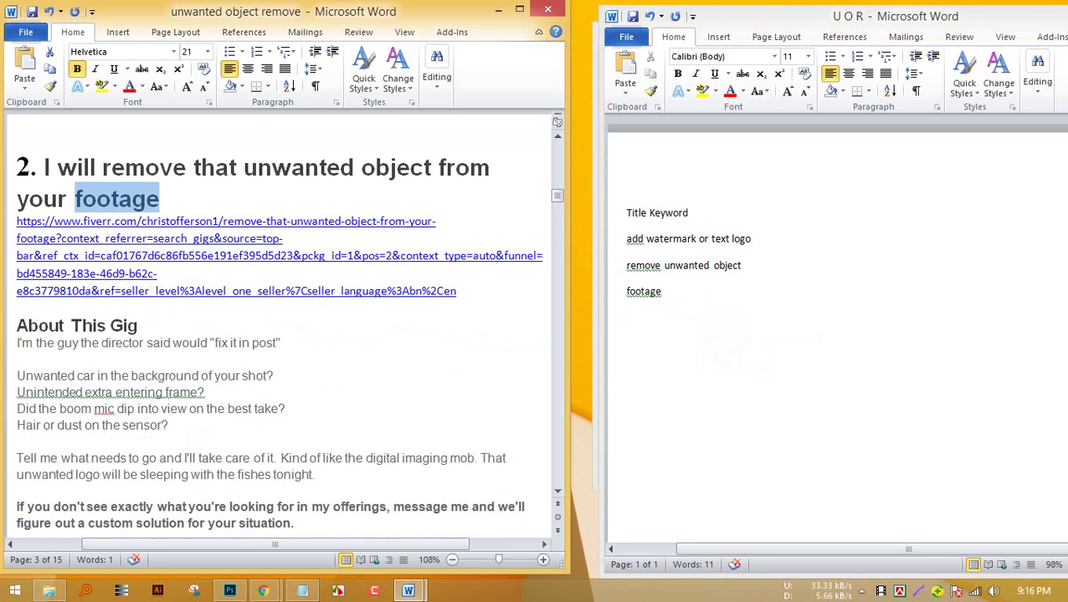
pyautogui.scroll(-4, 279, 326)
pyautogui.scroll(-20, 278, 326)
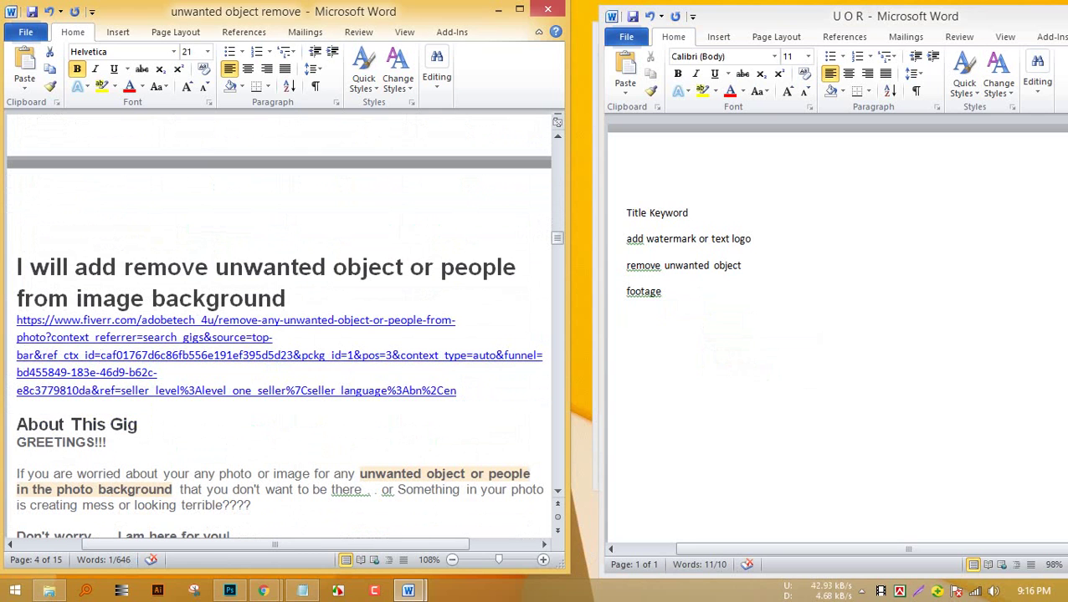
pyautogui.moveTo(123, 267); pyautogui.dragTo(408, 267)
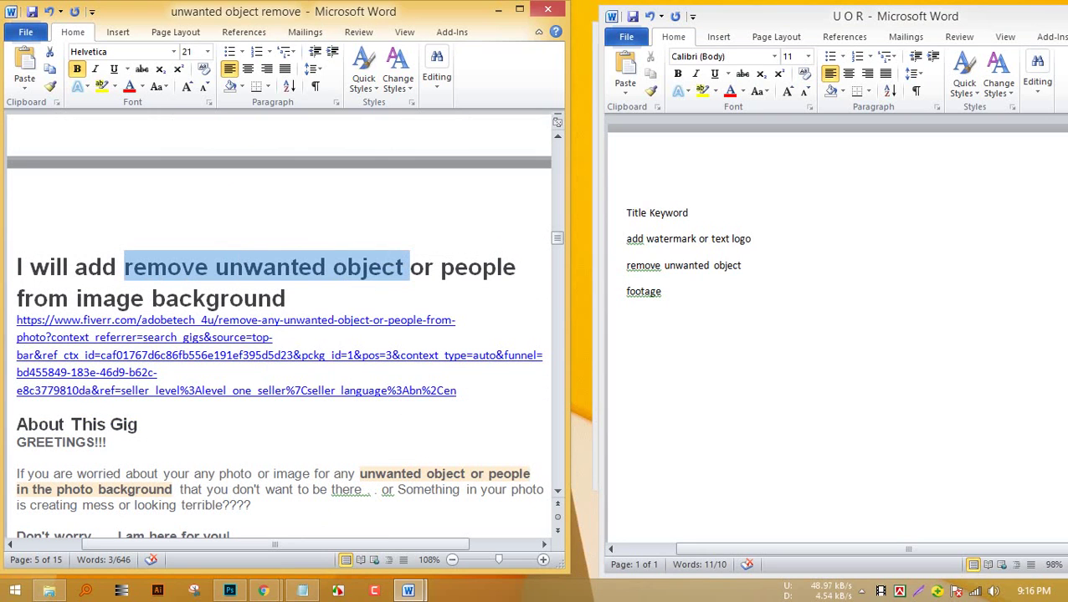
pyautogui.click(433, 267)
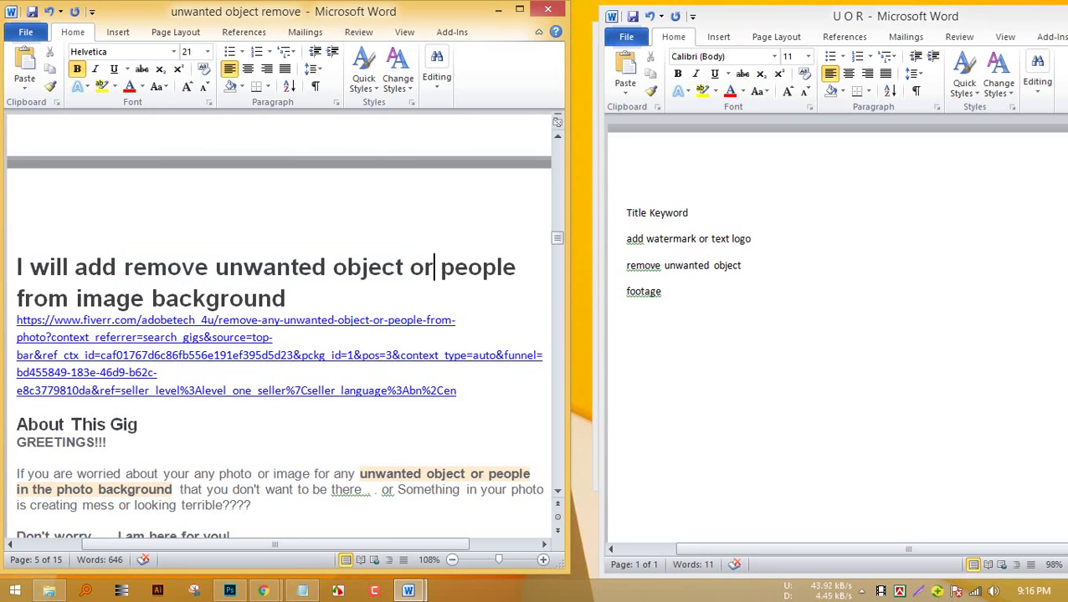
# Append "or people" from the third gig's title to the "add watermark or text logo" line, keeping text only.
pyautogui.moveTo(409, 267); pyautogui.dragTo(523, 267)
pyautogui.hotkey('ctrl', 'c')
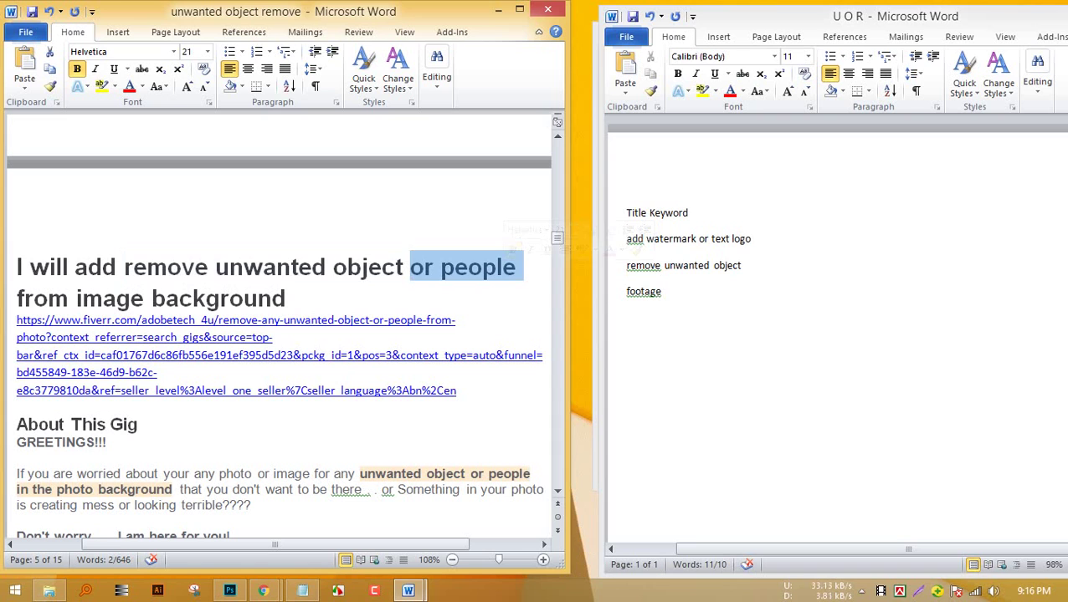
pyautogui.click(757, 239)
pyautogui.doubleClick(757, 239)
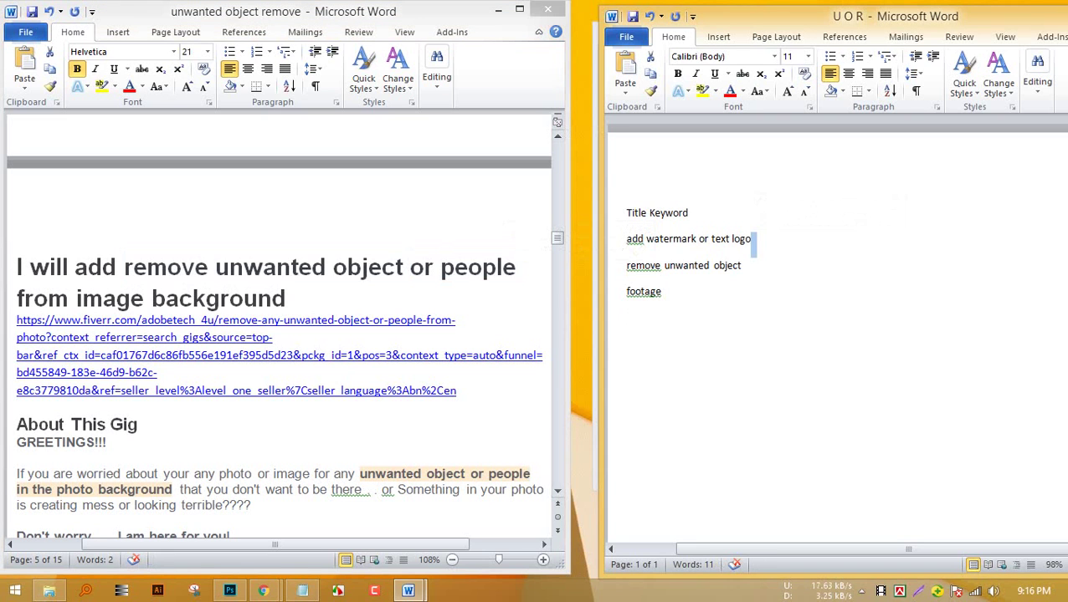
pyautogui.click(754, 240)
pyautogui.hotkey('ctrl', 'v')
pyautogui.click(906, 307)
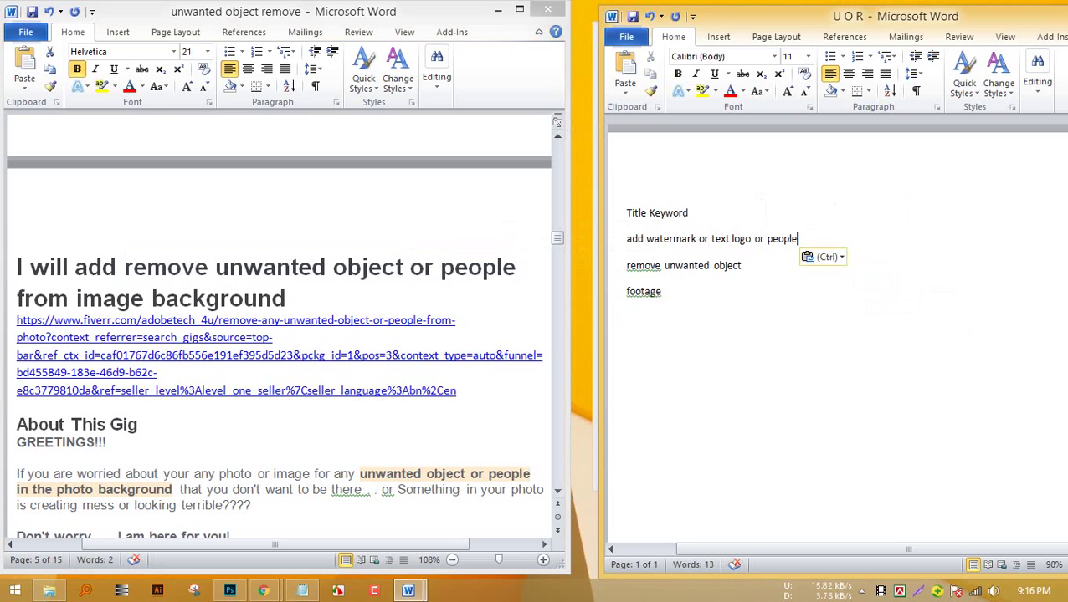
# Remove "or people" from the end of the "add watermark or text logo" line.
pyautogui.moveTo(748, 240); pyautogui.dragTo(797, 238)
pyautogui.click(773, 239)
pyautogui.press('BackSpace')
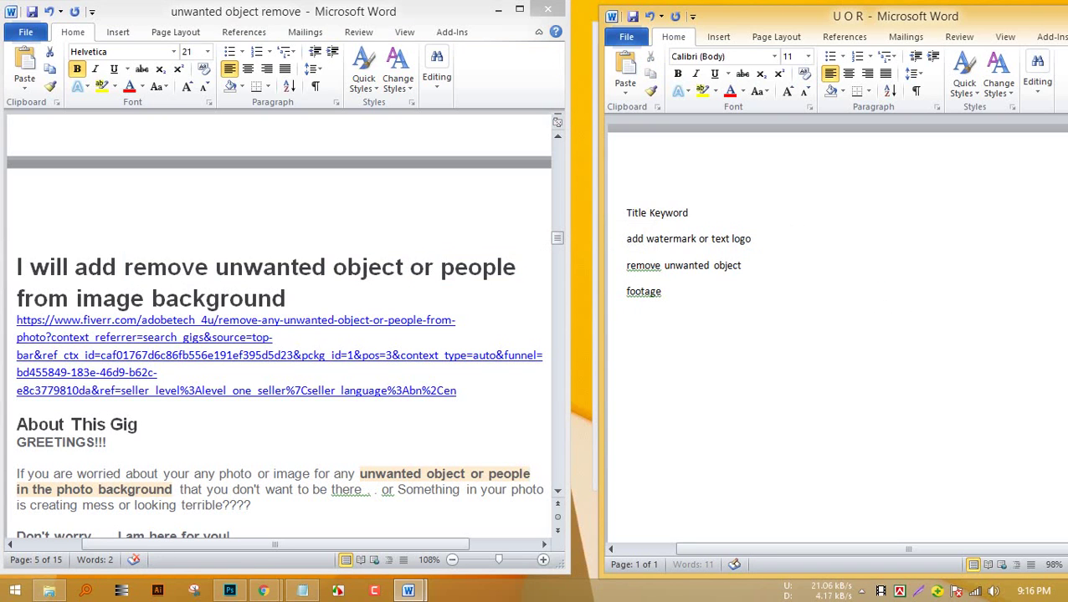
# Copy "remove unwanted object or people" from the third gig's title below "footage" as text only, and start a new line.
pyautogui.hotkey('alt', 'Tab')
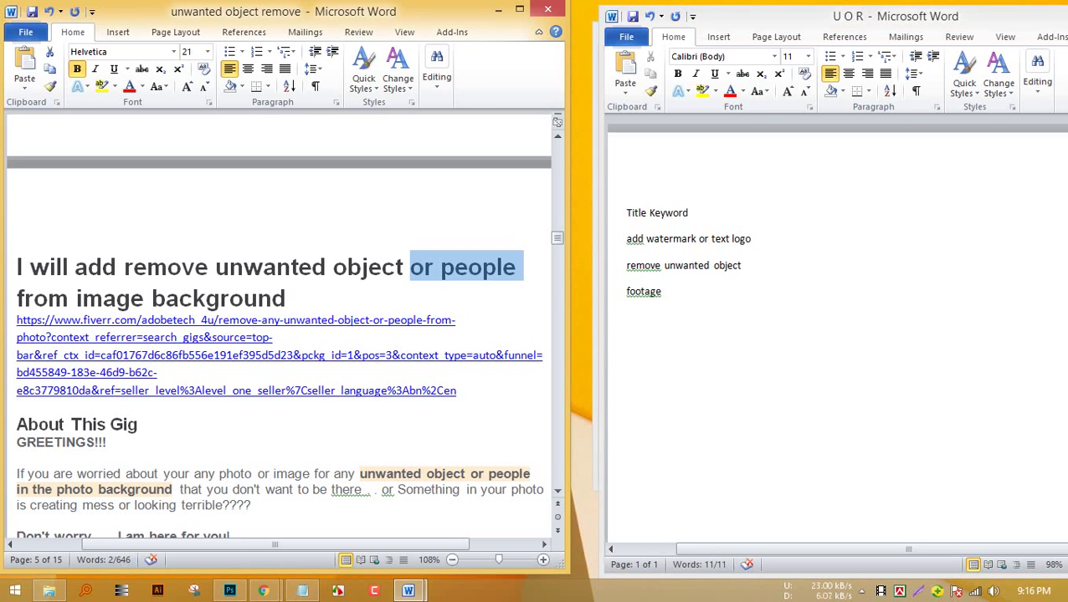
pyautogui.moveTo(125, 267); pyautogui.dragTo(520, 267)
pyautogui.hotkey('ctrl', 'c')
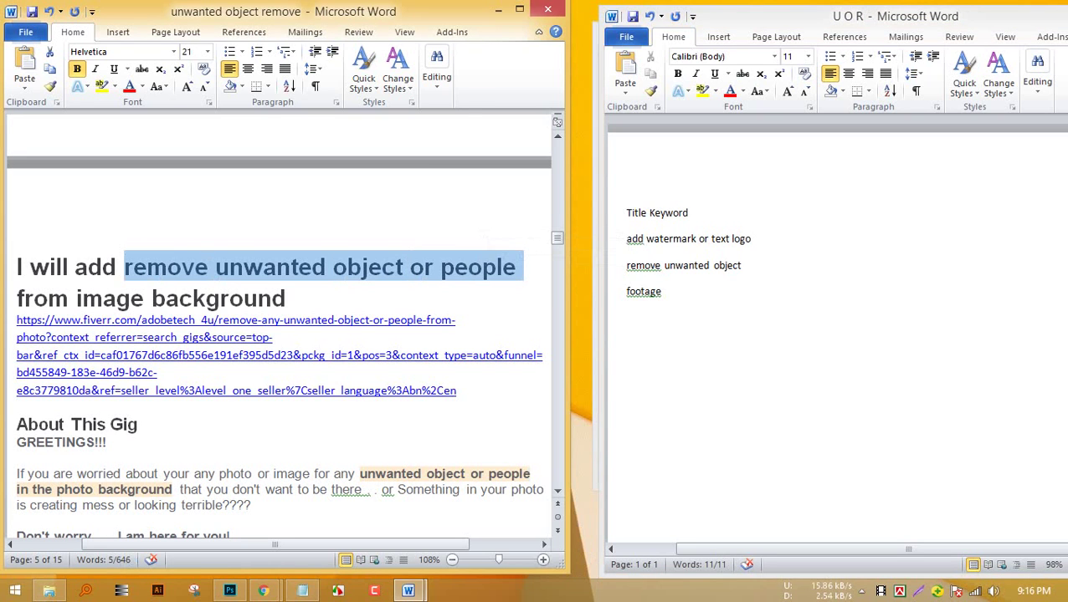
pyautogui.click(630, 317)
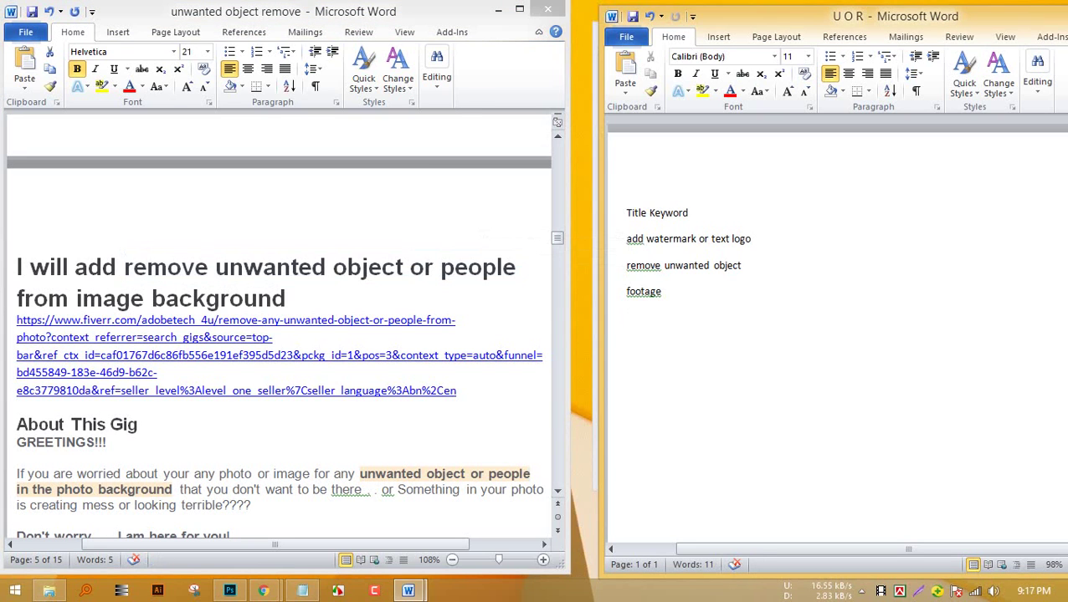
pyautogui.hotkey('ctrl', 'v')
pyautogui.press('ctrl')
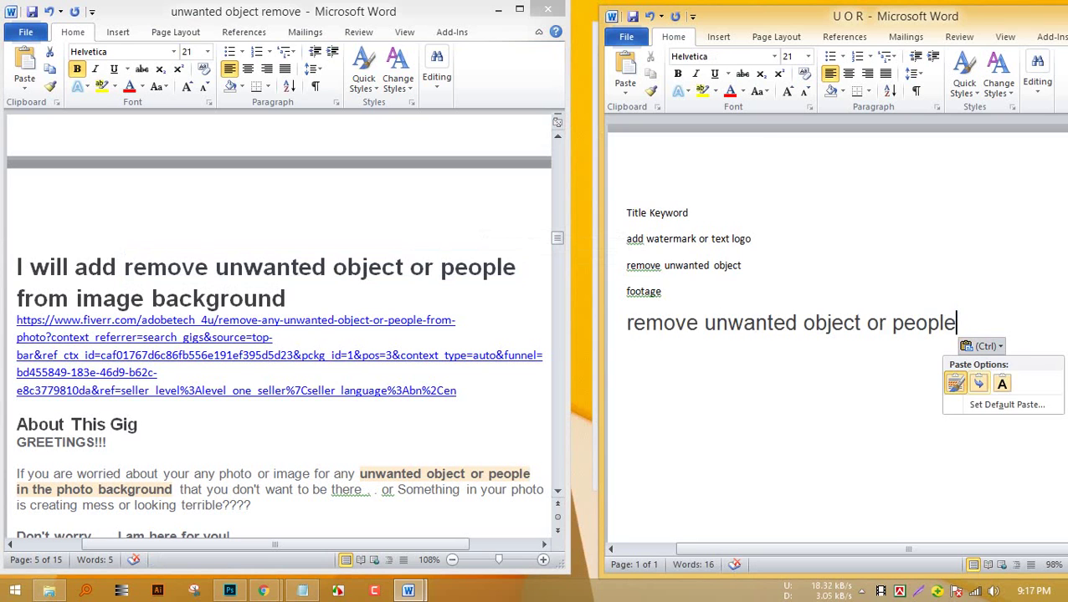
pyautogui.press('t')
pyautogui.press('Return')
# Color the repeated phrase "remove unwanted object" red in the "remove unwanted object or people" line.
pyautogui.moveTo(627, 318); pyautogui.dragTo(741, 318)
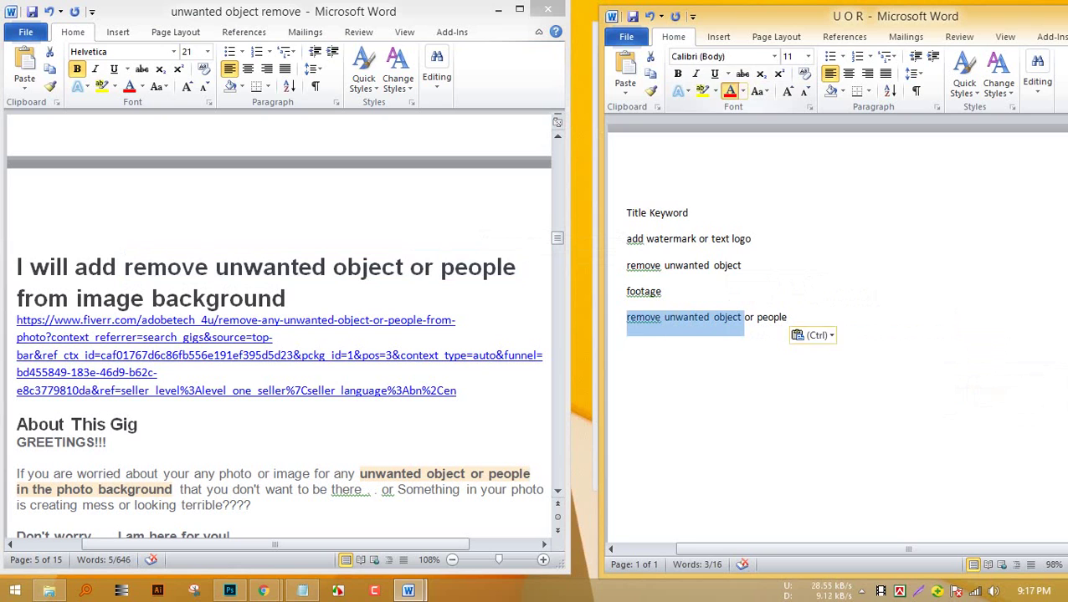
pyautogui.click(730, 91)
pyautogui.click(627, 344)
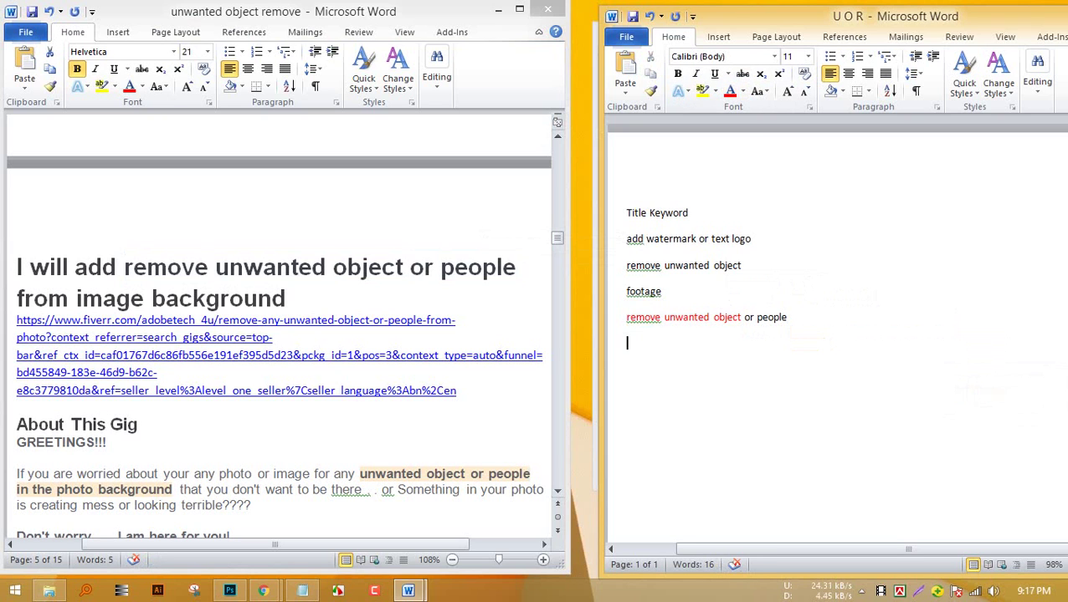
pyautogui.moveTo(744, 317); pyautogui.dragTo(787, 317)
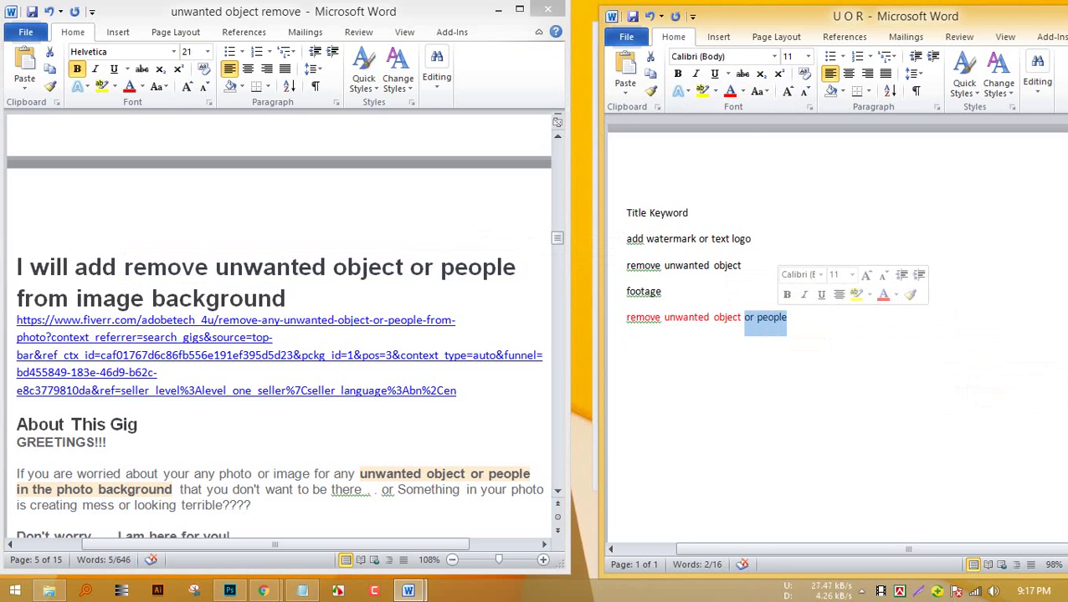
pyautogui.click(774, 318)
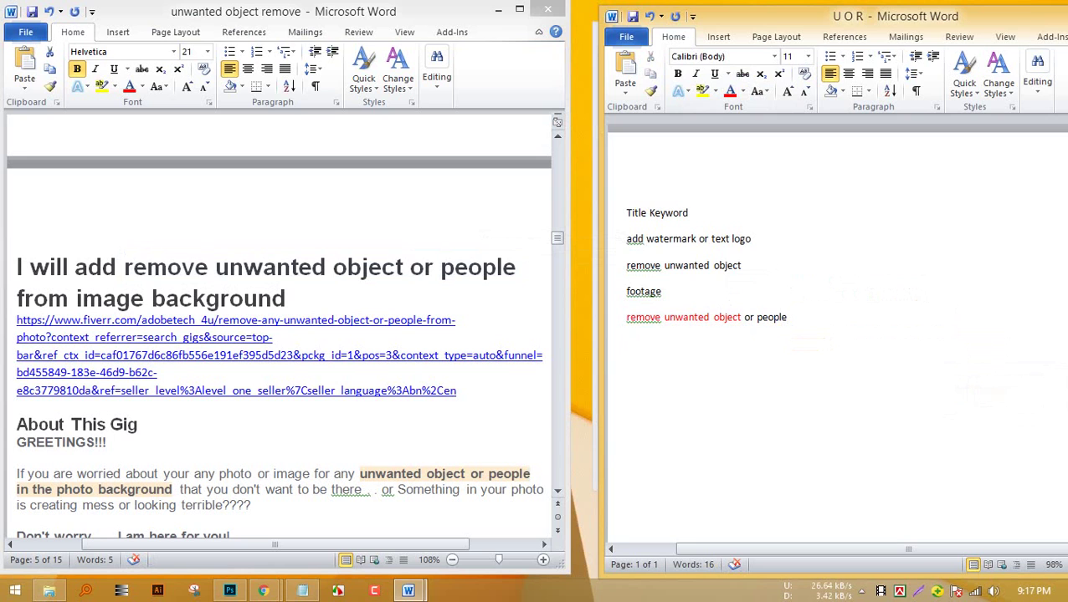
pyautogui.press('Return')
# Compare the third gig's title wording with the "remove-any-unwanted-object-or-people-from-photo" phrase in its link.
pyautogui.hotkey('alt', 'Tab')
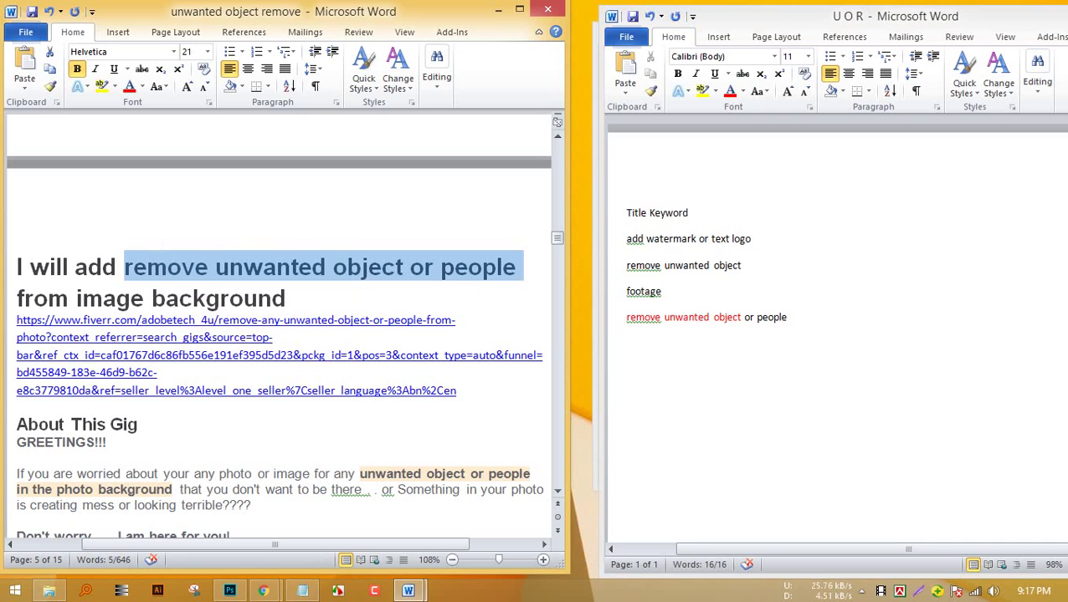
pyautogui.click(287, 299)
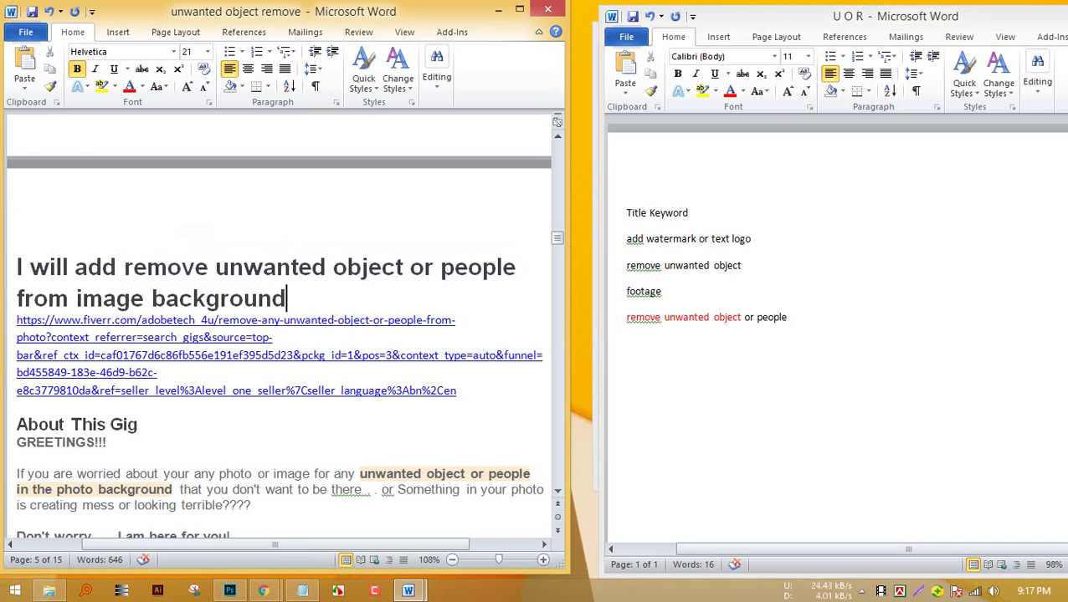
pyautogui.scroll(-1, 284, 327)
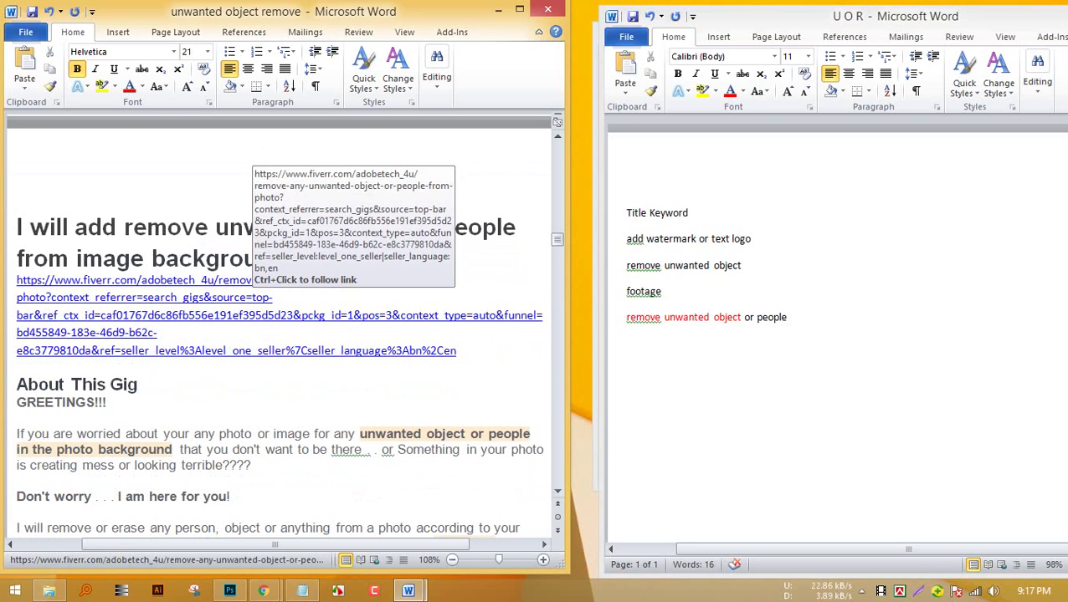
pyautogui.moveTo(218, 280); pyautogui.dragTo(46, 298)
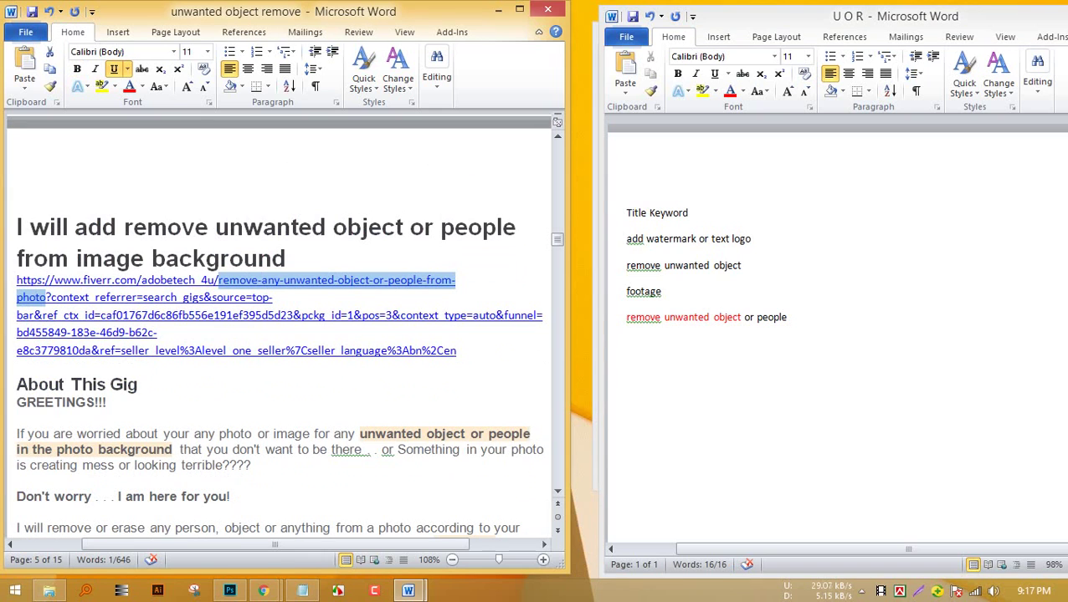
pyautogui.click(287, 258)
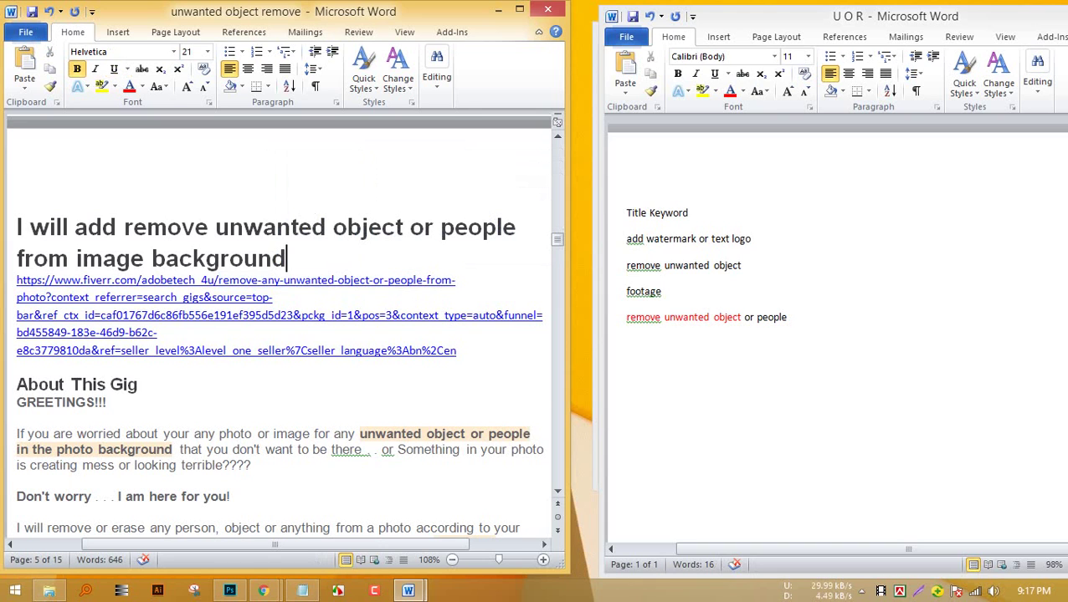
pyautogui.click(77, 258)
pyautogui.moveTo(76, 258); pyautogui.dragTo(285, 258)
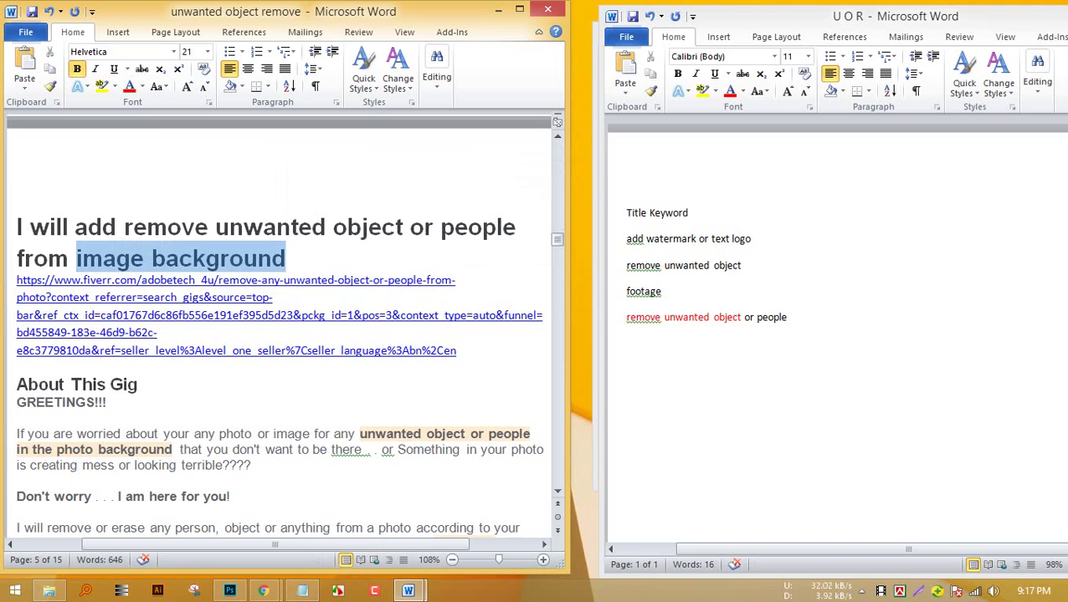
pyautogui.moveTo(17, 297); pyautogui.dragTo(46, 297)
pyautogui.moveTo(294, 259); pyautogui.dragTo(78, 259)
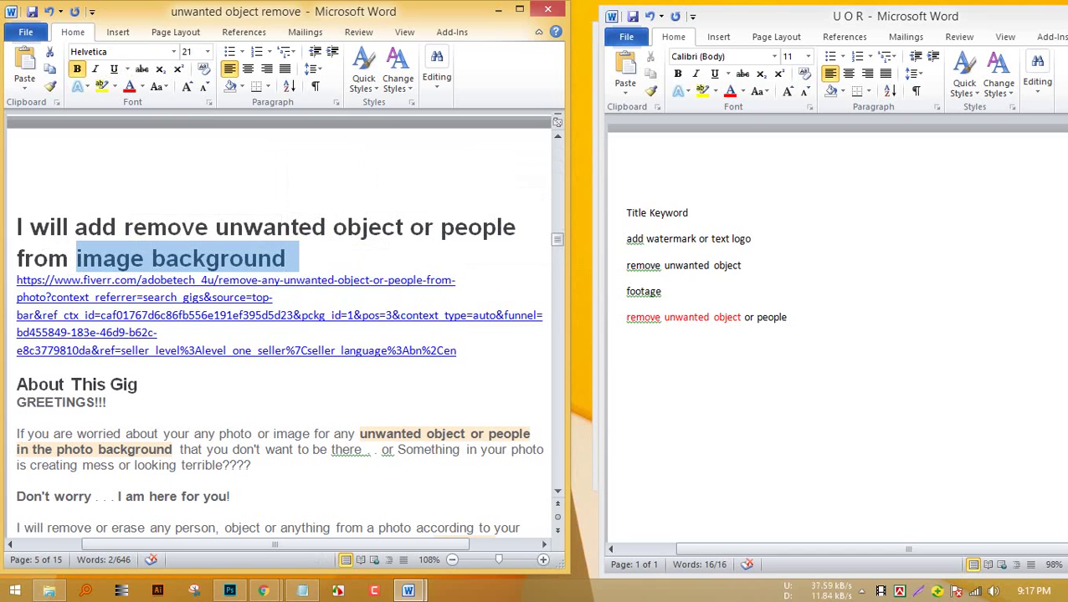
# Copy "from image background" from the third gig's title below "remove unwanted object or people" as text only.
pyautogui.click(288, 259)
pyautogui.moveTo(287, 259); pyautogui.dragTo(17, 259)
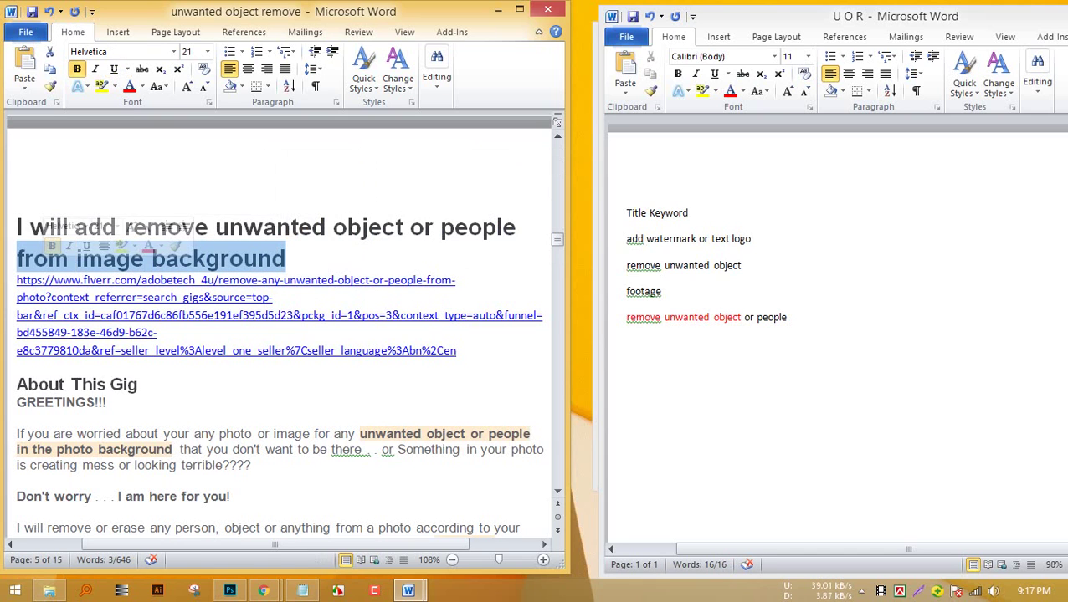
pyautogui.hotkey('ctrl', 'c')
pyautogui.click(629, 339)
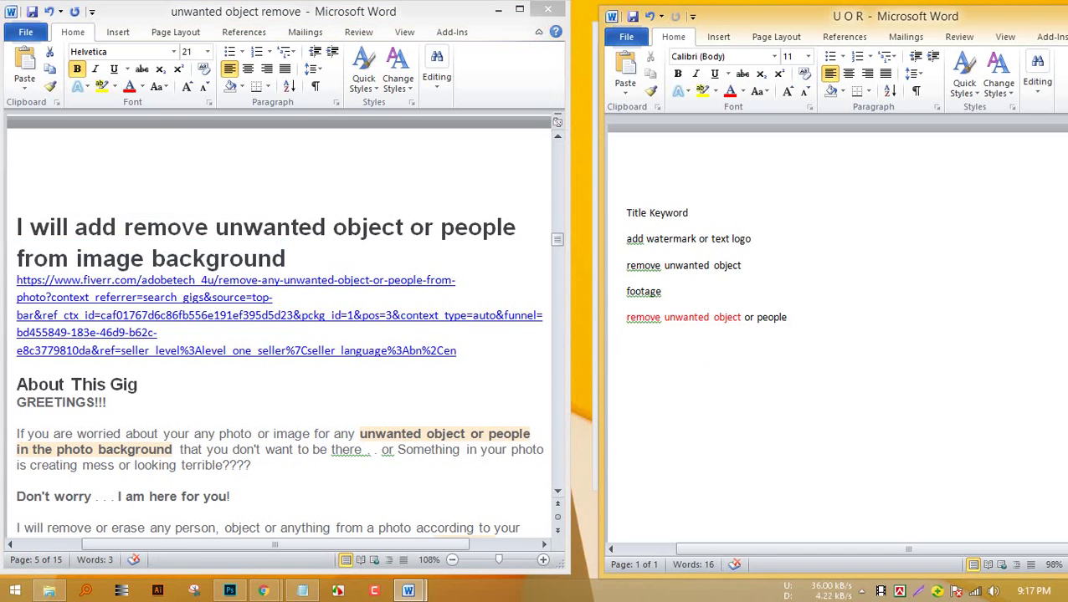
pyautogui.hotkey('ctrl', 'v')
pyautogui.press('ctrl')
pyautogui.press('t')
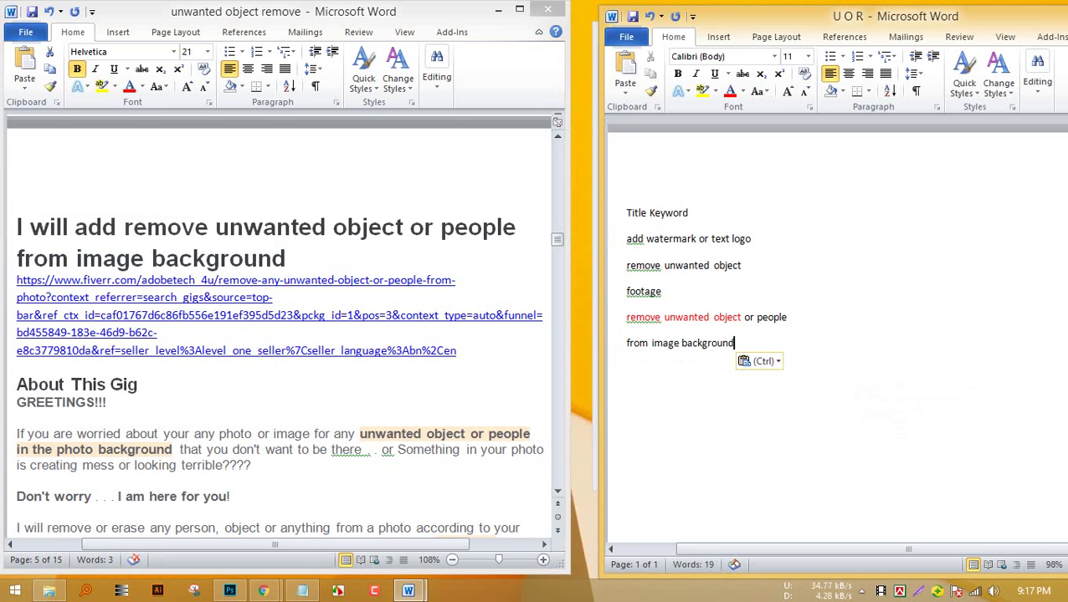
# Look through the rest of the research document after the third gig for further gig titles.
pyautogui.click(480, 326)
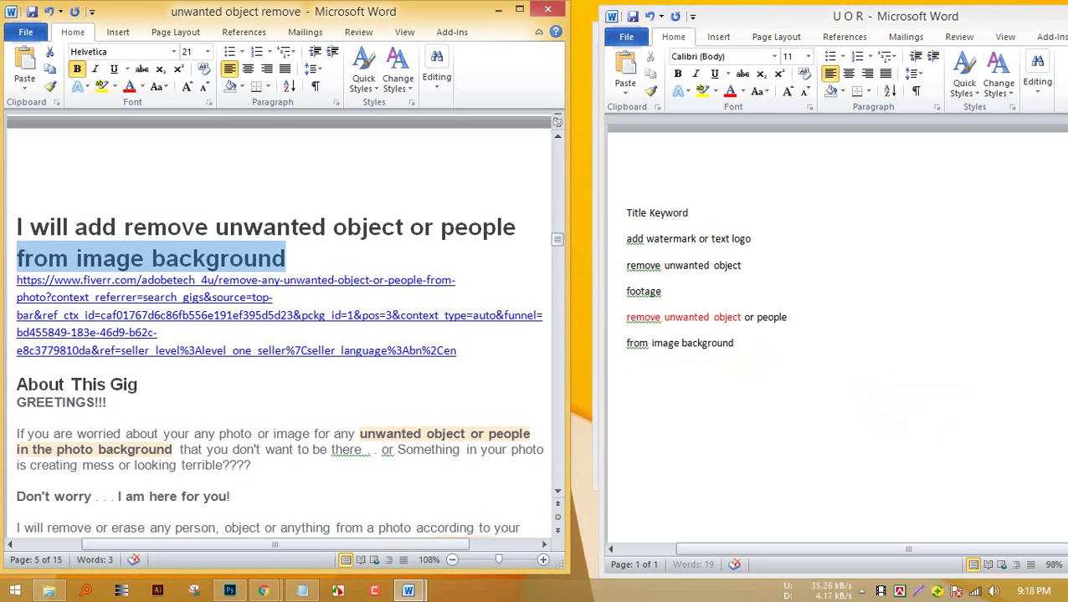
pyautogui.scroll(-10, 480, 326)
pyautogui.scroll(-20, 279, 326)
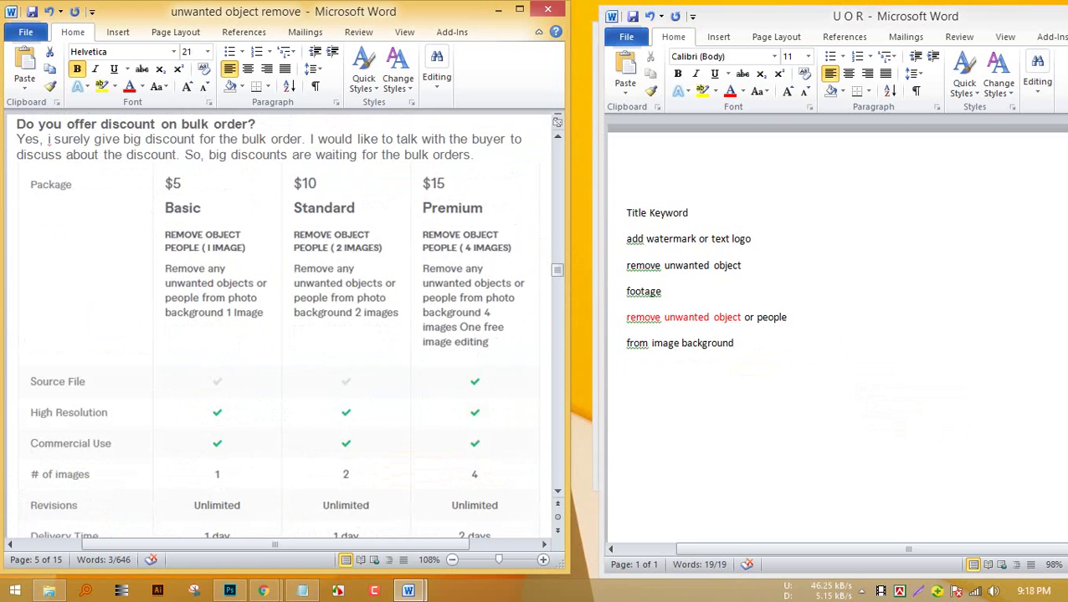
pyautogui.scroll(-20, 279, 327)
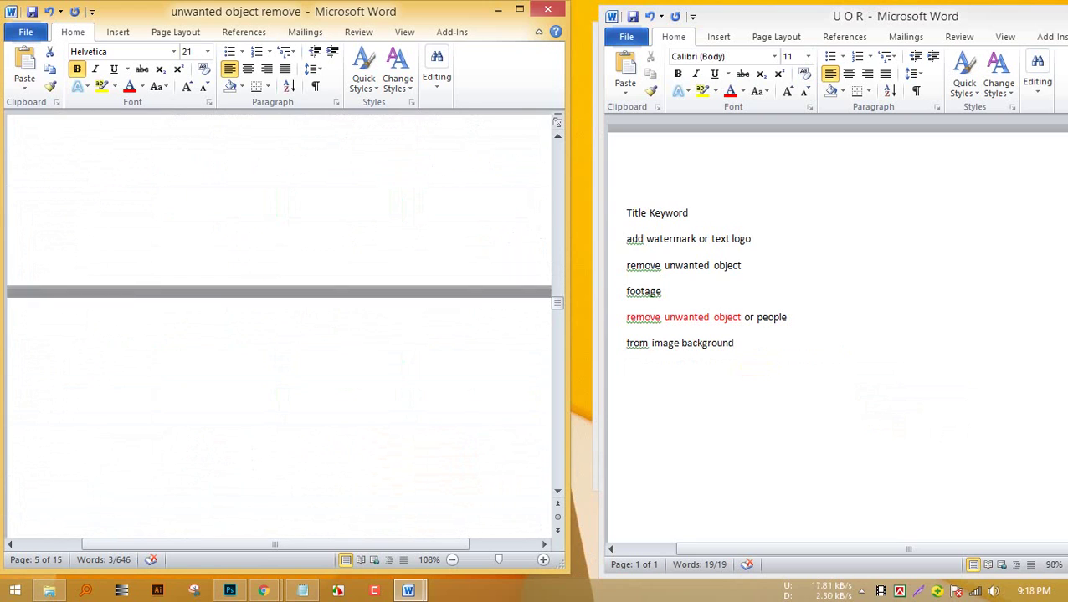
pyautogui.scroll(-8, 279, 326)
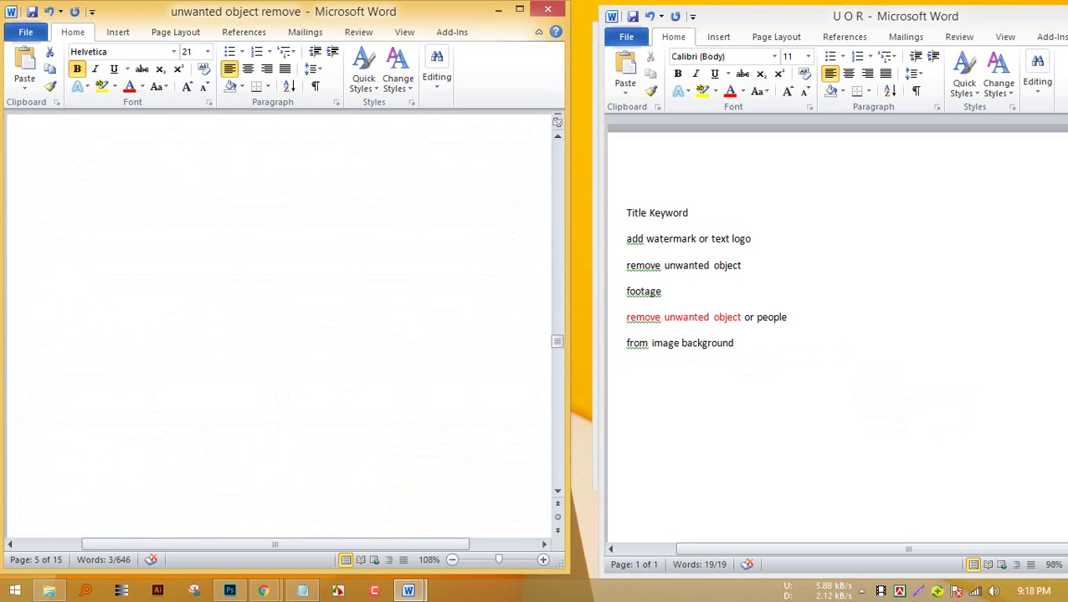
pyautogui.scroll(10, 279, 327)
pyautogui.scroll(15, 279, 326)
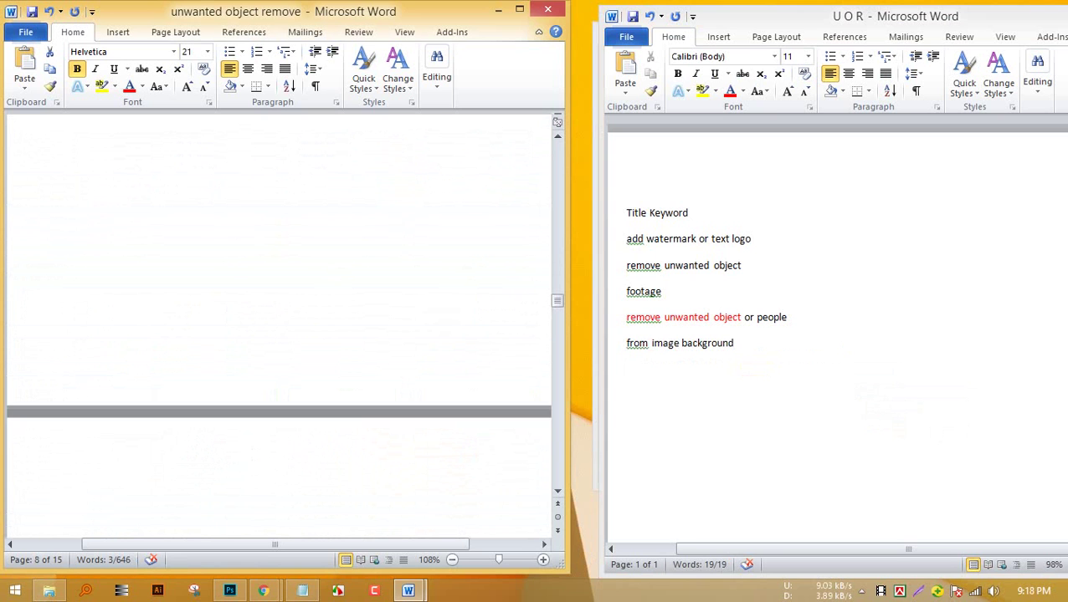
pyautogui.scroll(10, 279, 326)
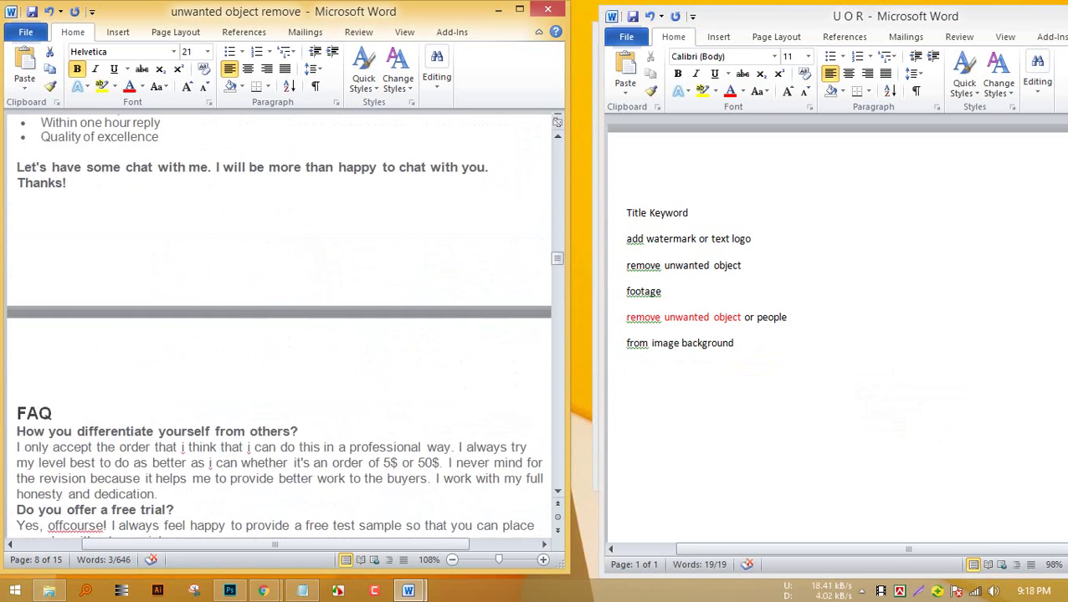
# Add a "My Title –" line below "from image background" in the keyword document.
pyautogui.click(628, 369)
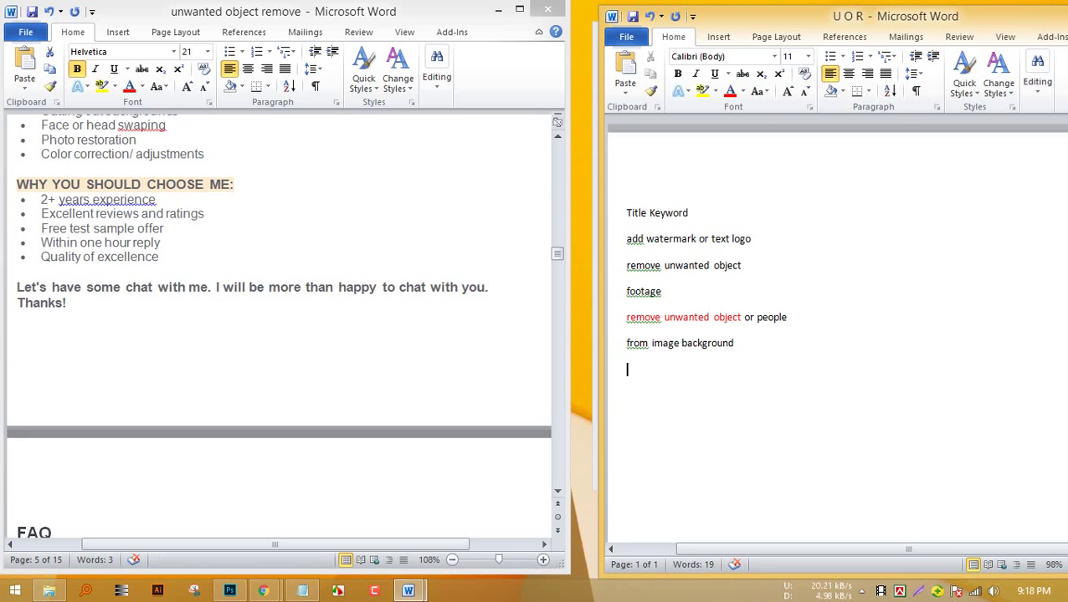
pyautogui.write('My ')
pyautogui.write('Title -')
pyautogui.write('I wi')
pyautogui.write('ll')
pyautogui.press('BackSpace')
pyautogui.press('BackSpace')
pyautogui.press('BackSpace')
pyautogui.press('BackSpace')
pyautogui.press('BackSpace')
pyautogui.press('BackSpace')
pyautogui.press('BackSpace')
# Copy the keyword "remove unwanted object or people" to the "My Title –" line, keeping its red coloring.
pyautogui.tripleClick(749, 239)
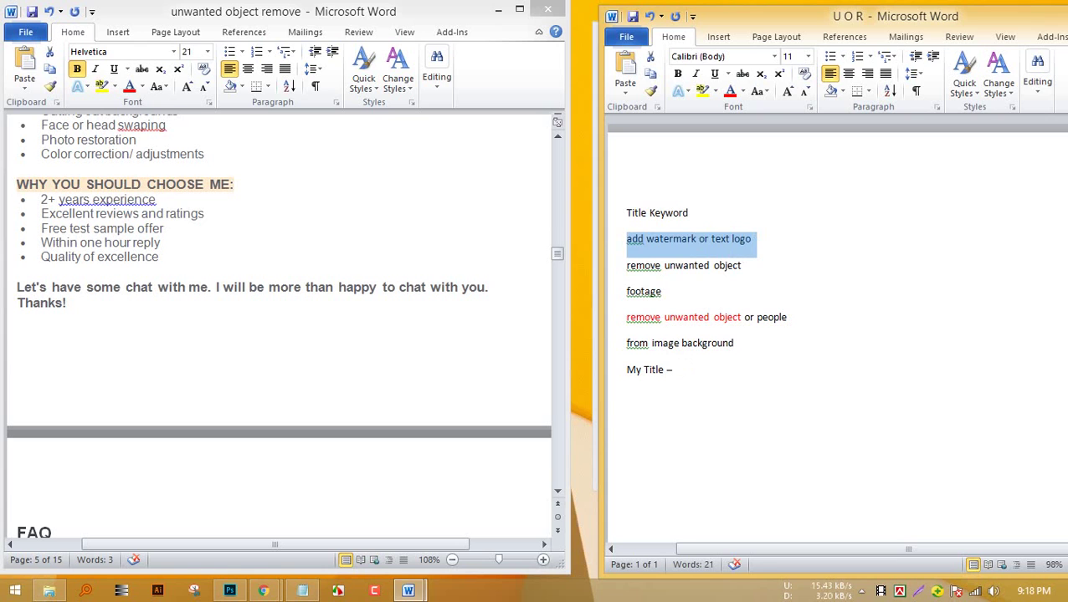
pyautogui.click(675, 370)
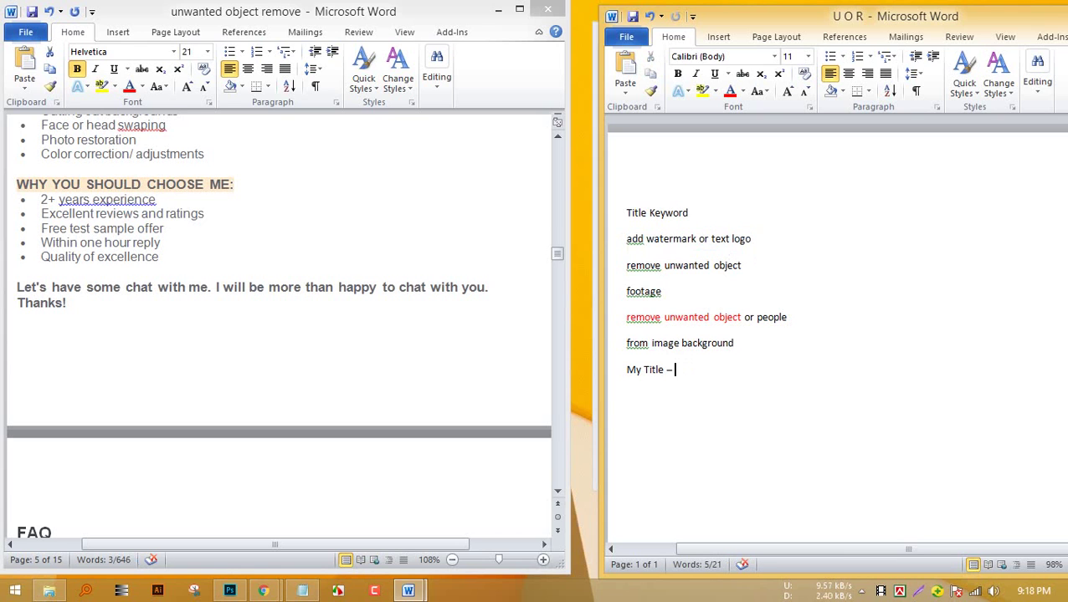
pyautogui.moveTo(786, 318); pyautogui.dragTo(627, 318)
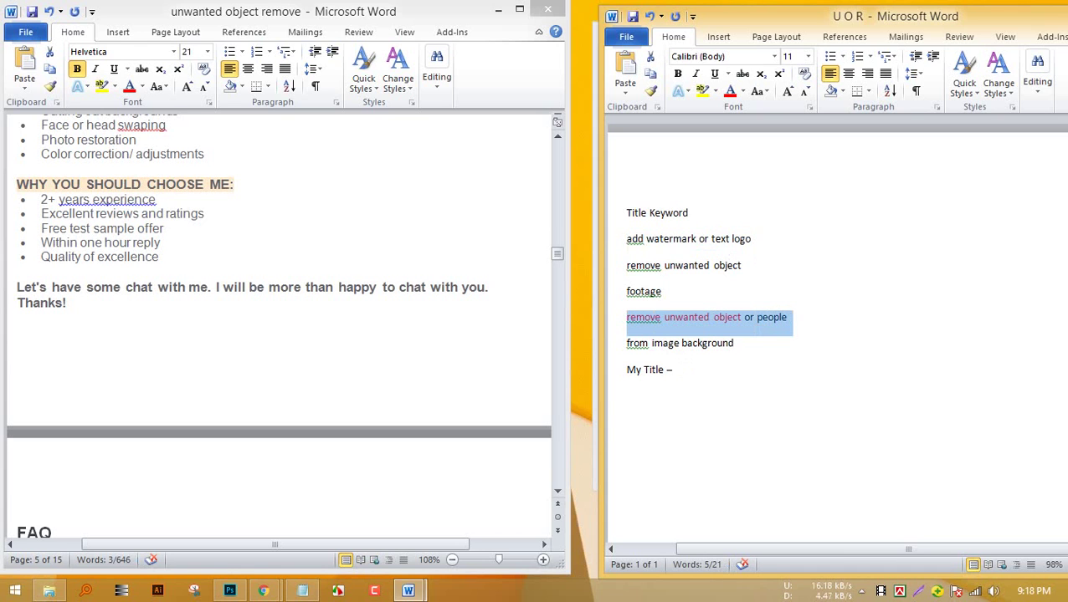
pyautogui.click(675, 370)
pyautogui.hotkey('ctrl', 'v')
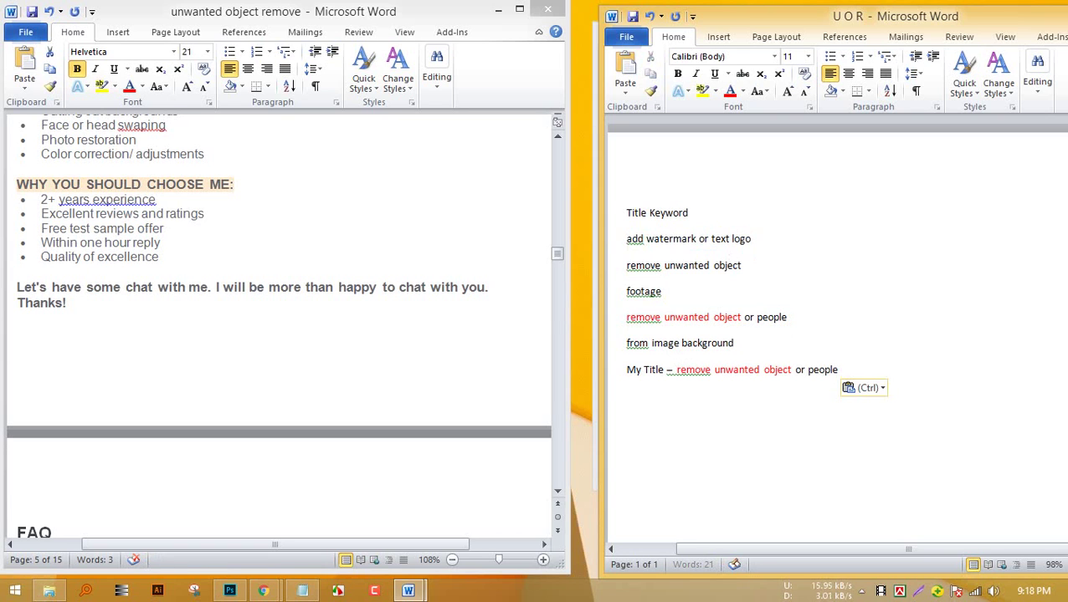
# Append a copy of the keyword "from image background" to the end of the "My Title –" line.
pyautogui.click(734, 343)
pyautogui.click(838, 370)
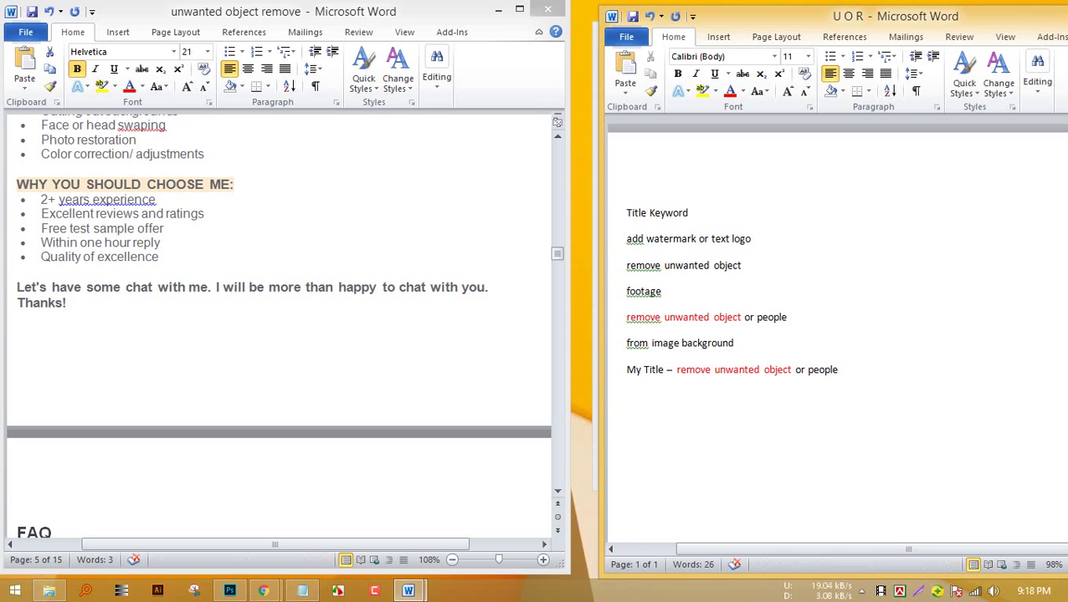
pyautogui.moveTo(625, 343); pyautogui.dragTo(738, 349)
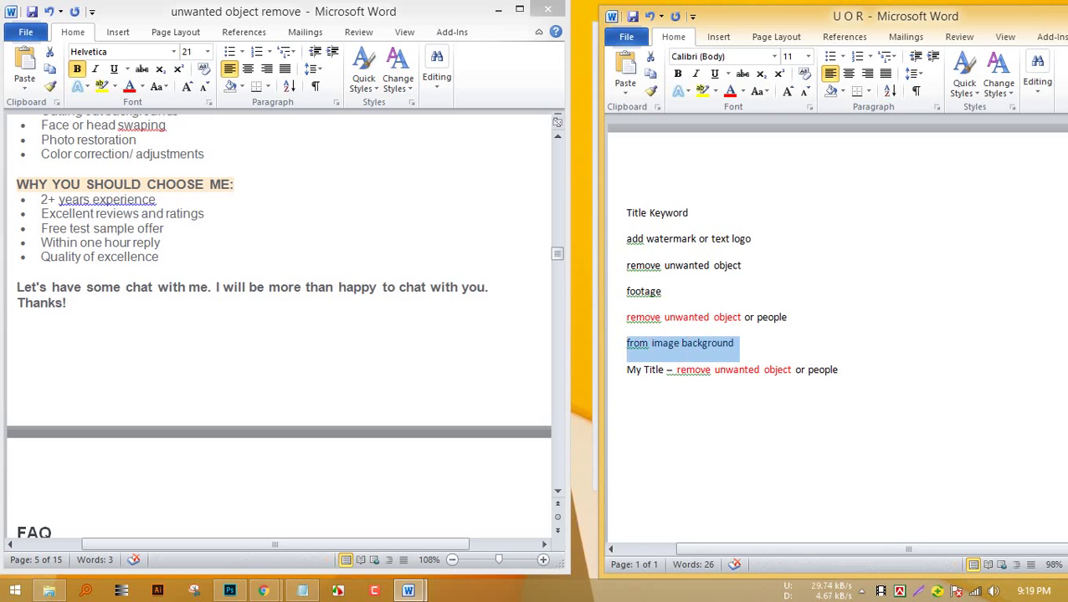
pyautogui.click(627, 395)
pyautogui.click(841, 370)
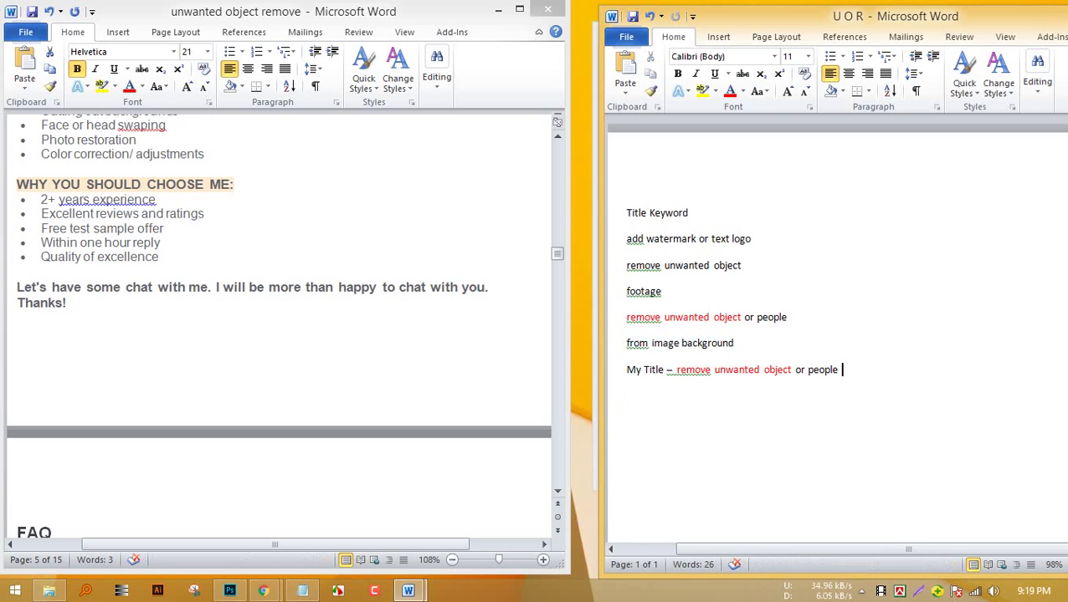
pyautogui.hotkey('ctrl', 'v')
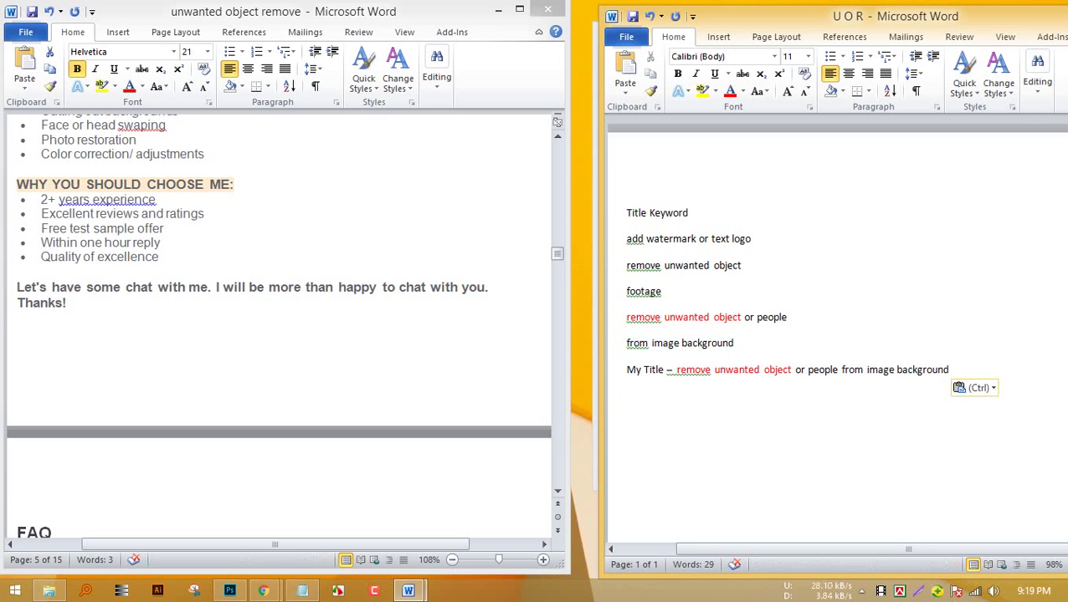
# Copy the composed title, switch to Chrome and count its characters in the character counter extension, replacing the old text.
pyautogui.moveTo(949, 370); pyautogui.dragTo(675, 370)
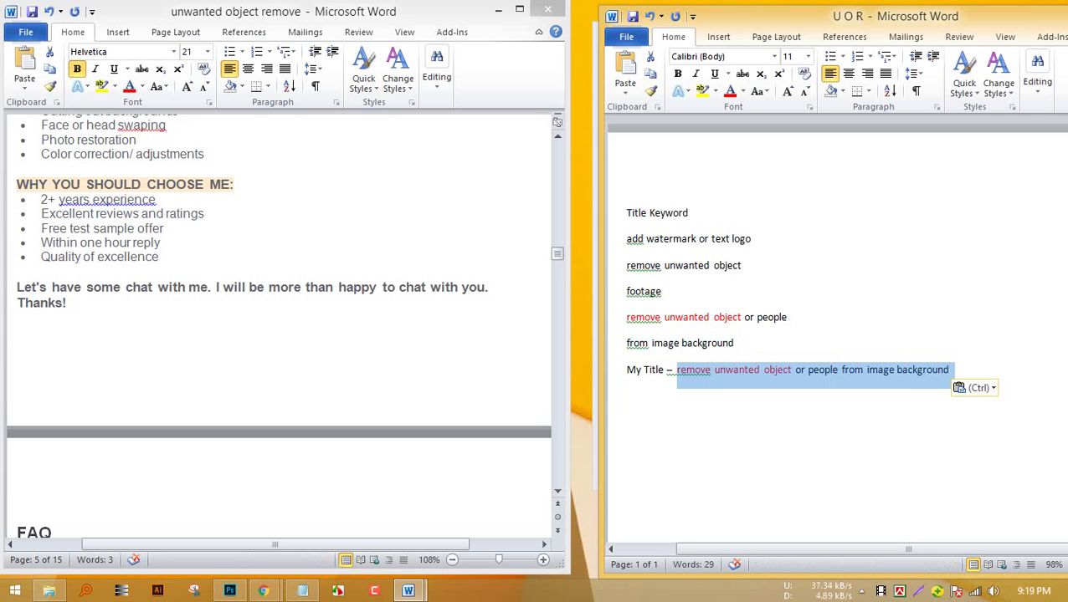
pyautogui.hotkey('ctrl', 'c')
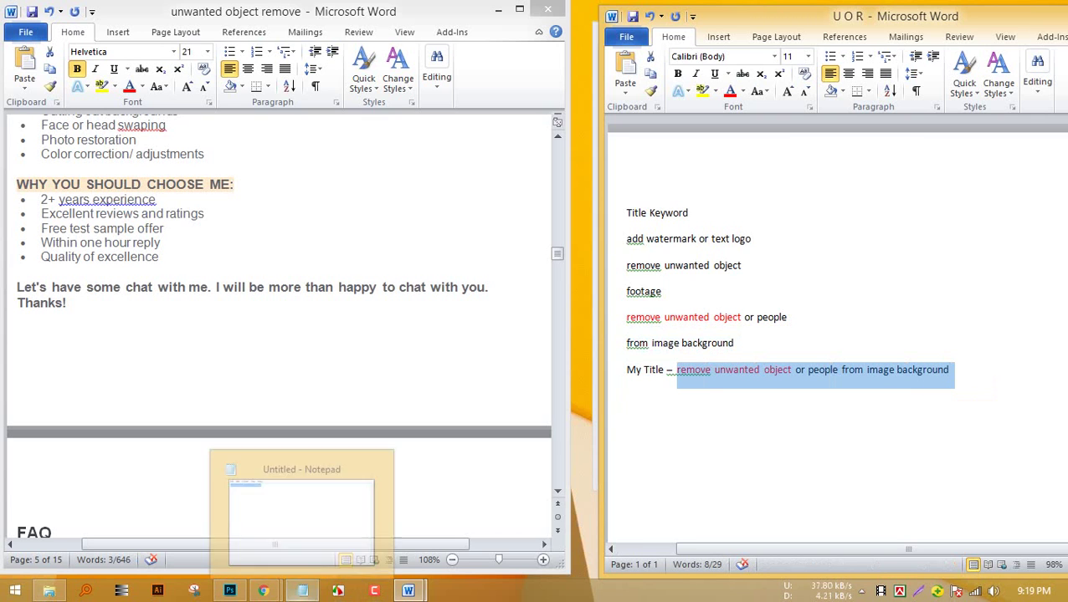
pyautogui.click(264, 591)
pyautogui.click(209, 507)
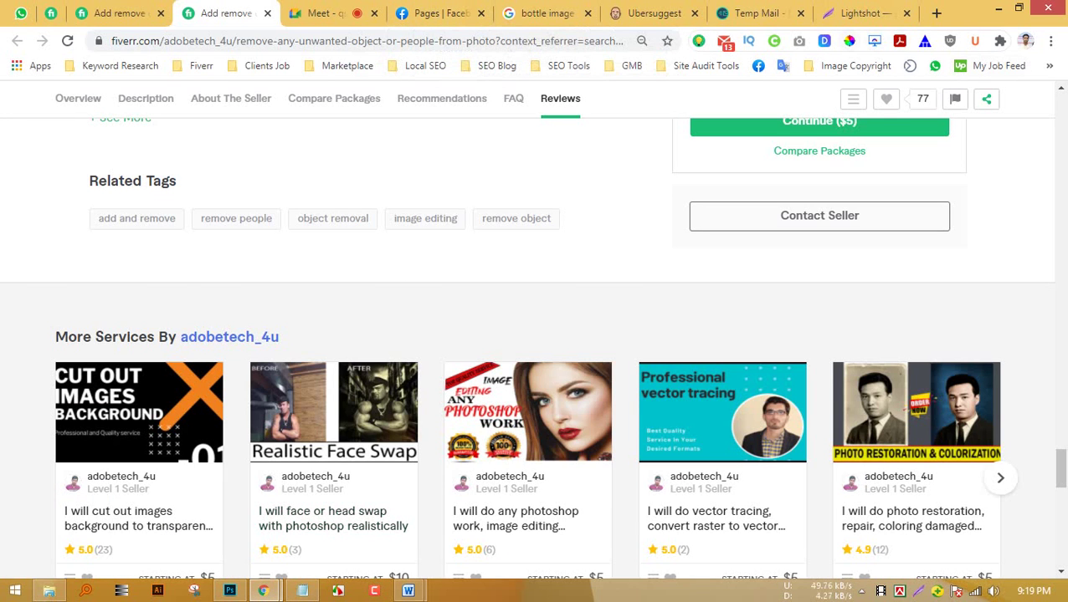
pyautogui.click(773, 40)
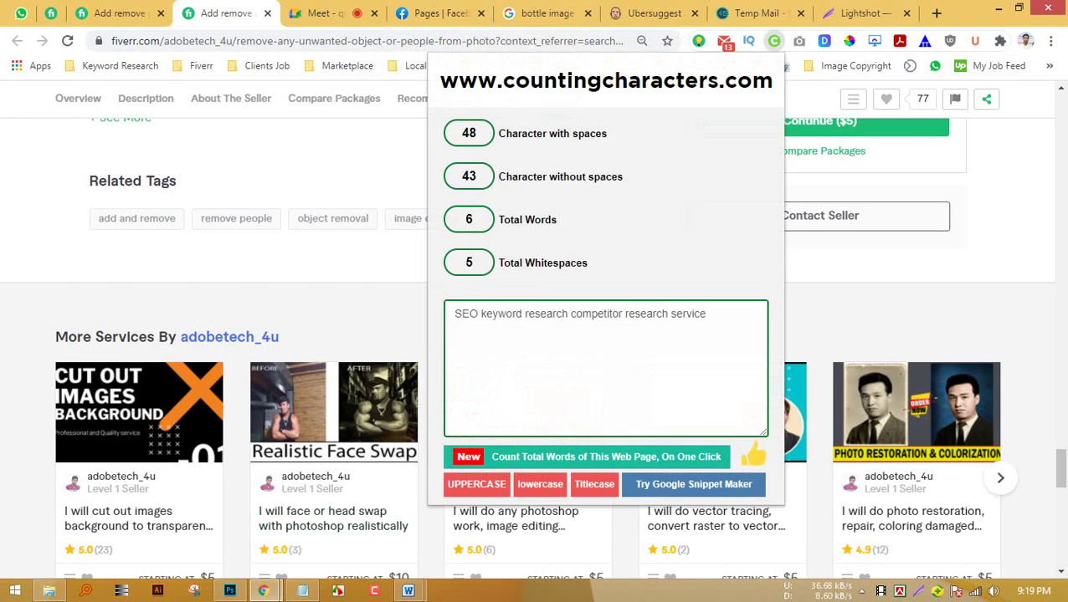
pyautogui.moveTo(707, 315); pyautogui.dragTo(453, 315)
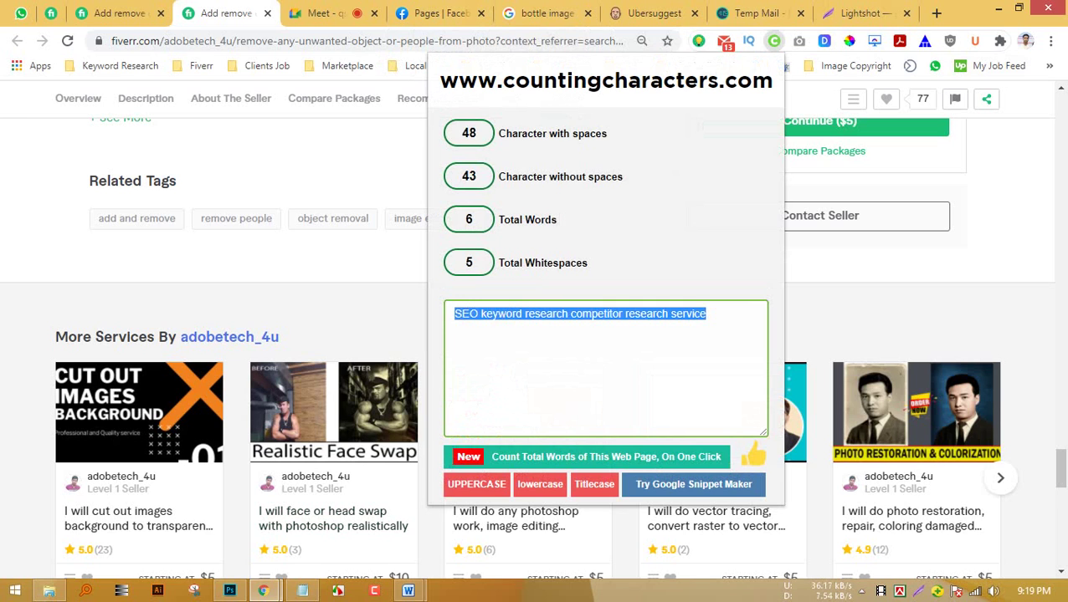
pyautogui.press('BackSpace')
pyautogui.hotkey('ctrl', 'v')
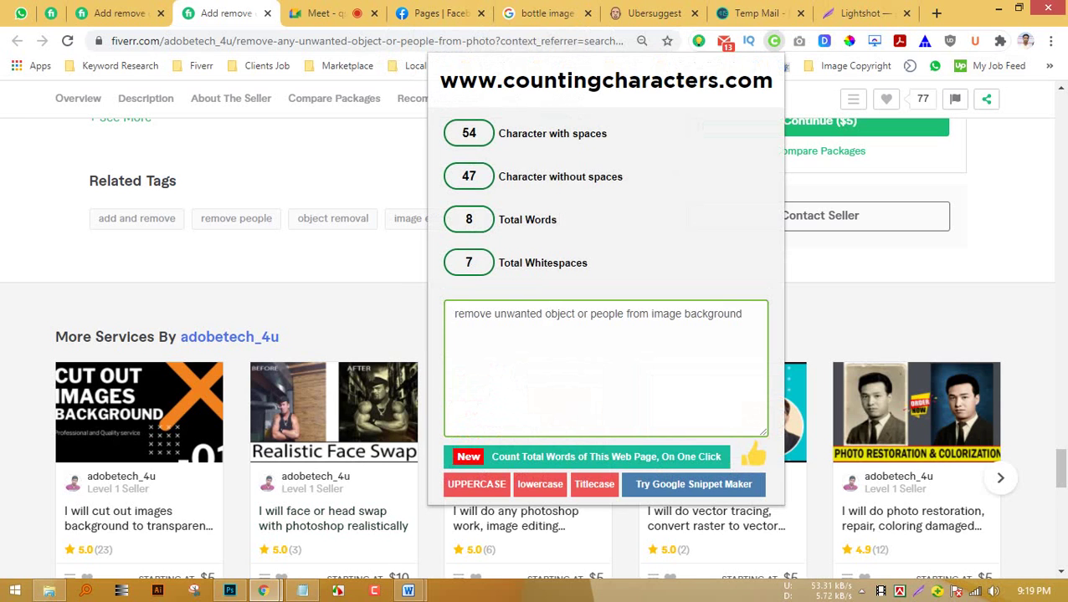
# Clear the character counter extension, reopen it and count the copied title's characters again.
pyautogui.moveTo(742, 313); pyautogui.dragTo(454, 314)
pyautogui.press('BackSpace')
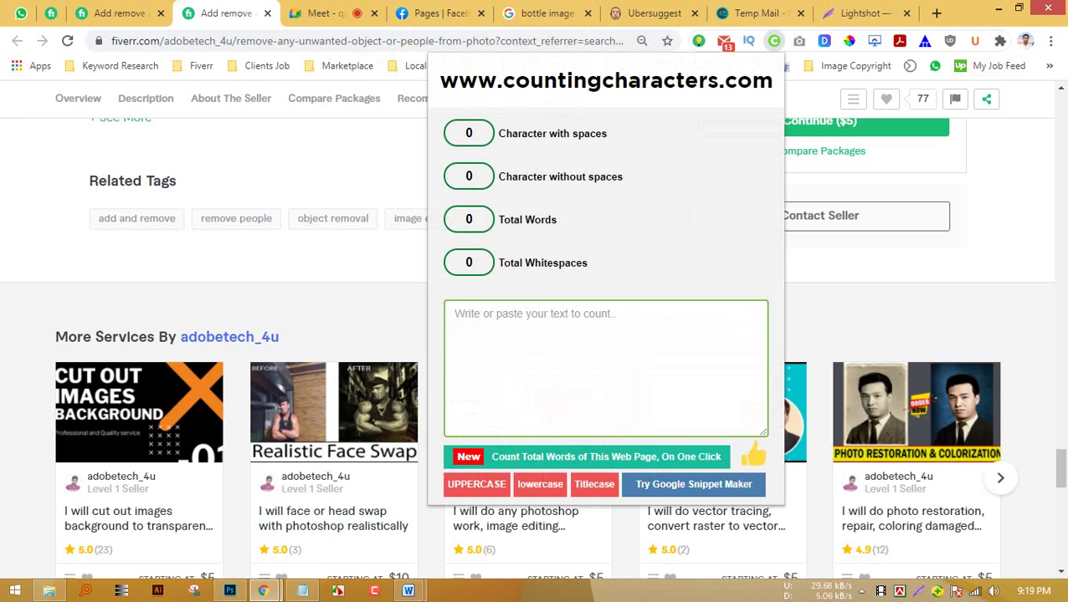
pyautogui.click(774, 41)
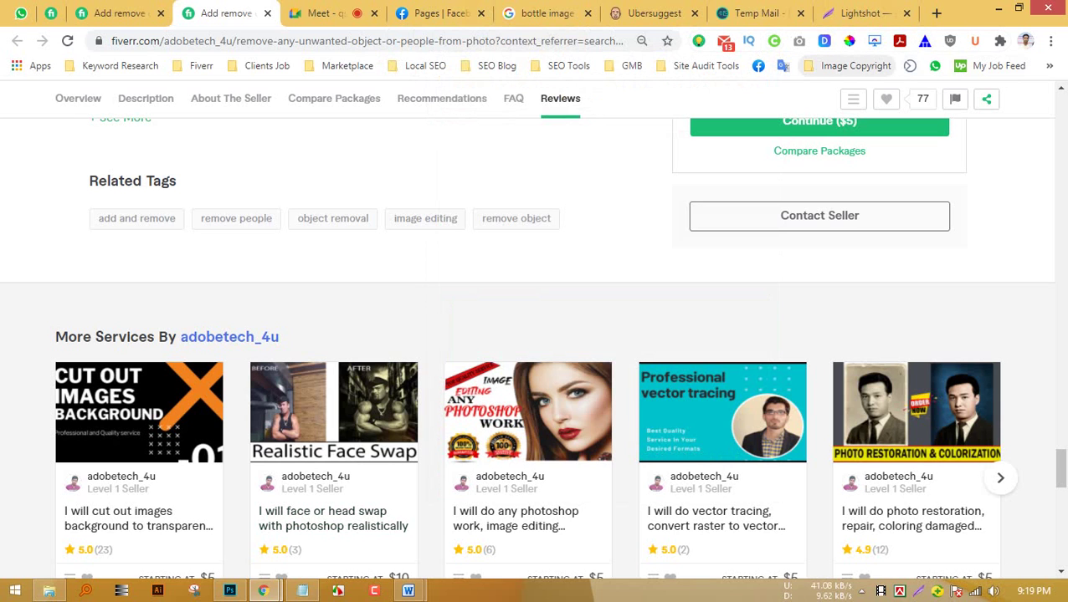
pyautogui.click(774, 41)
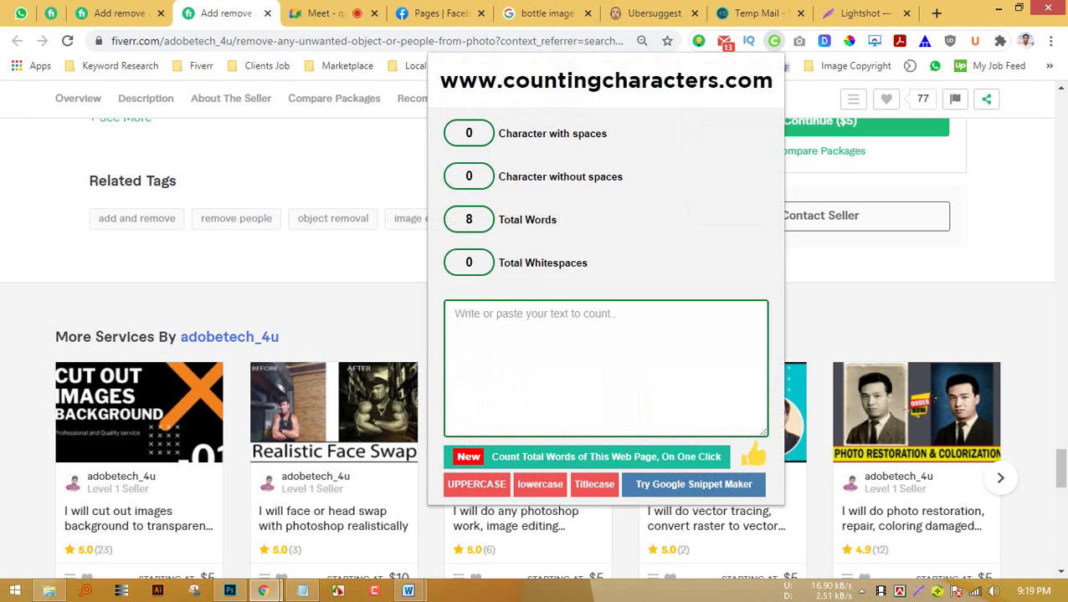
pyautogui.click(586, 360)
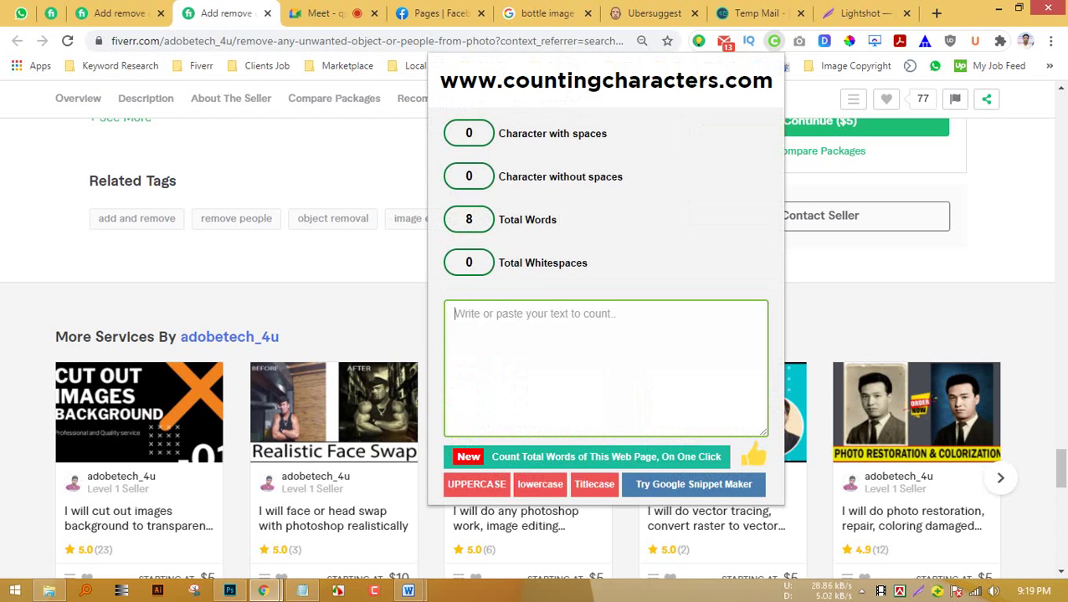
pyautogui.hotkey('ctrl', 'v')
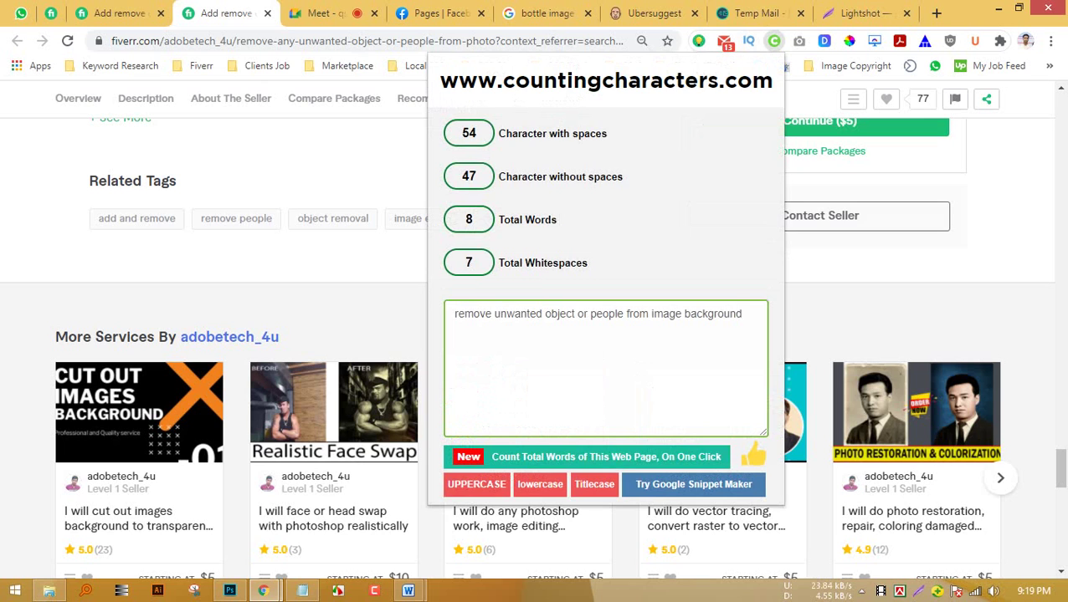
pyautogui.click(870, 293)
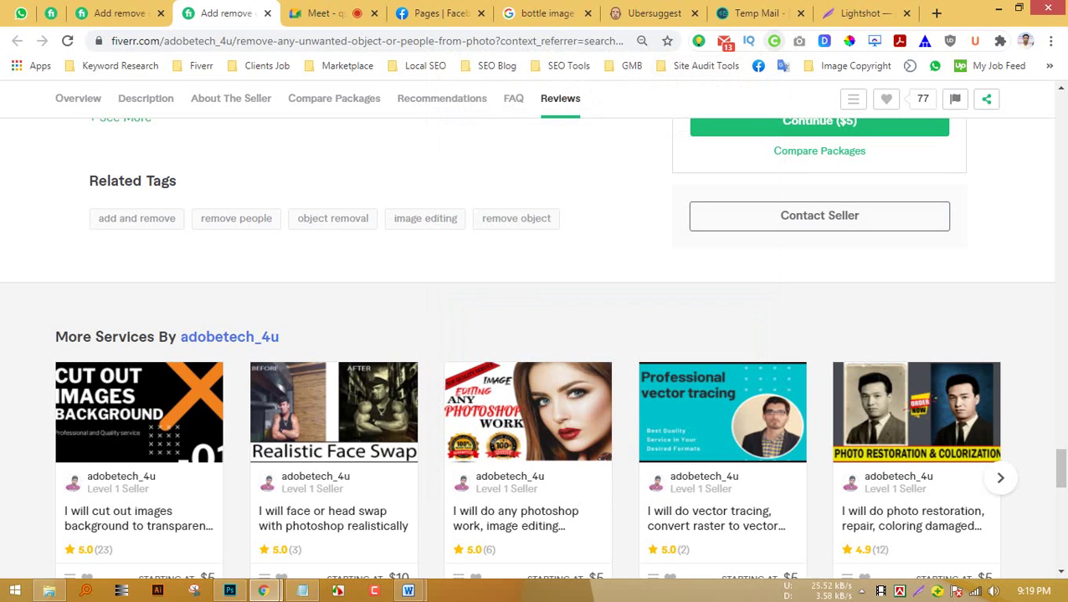
# Copy the Chrome Web Store link of the Counting Characters extension via its management page, closing both opened pages.
pyautogui.rightClick(774, 40)
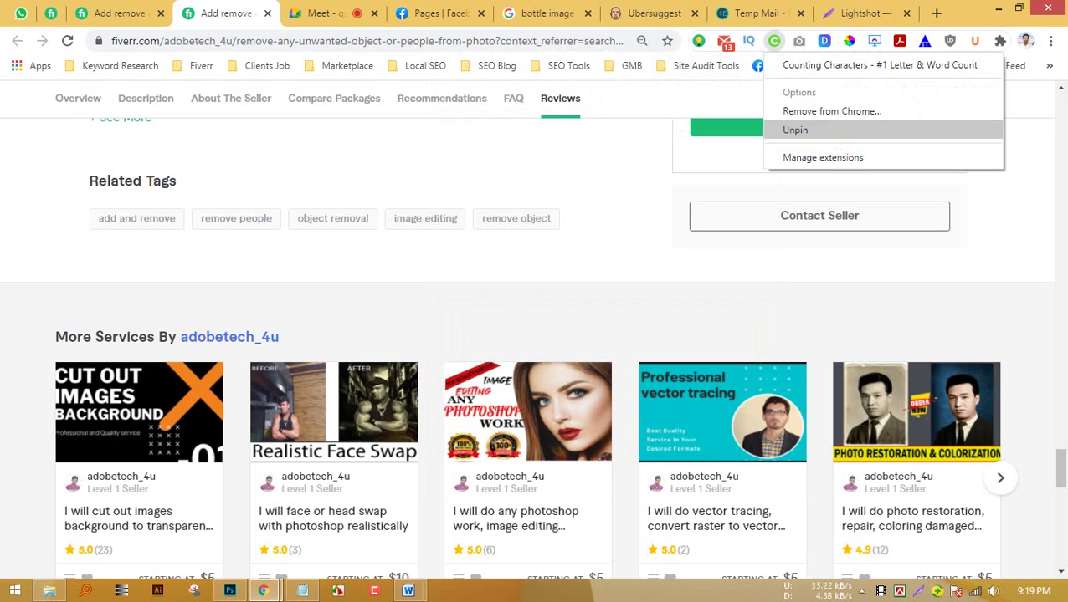
pyautogui.click(823, 158)
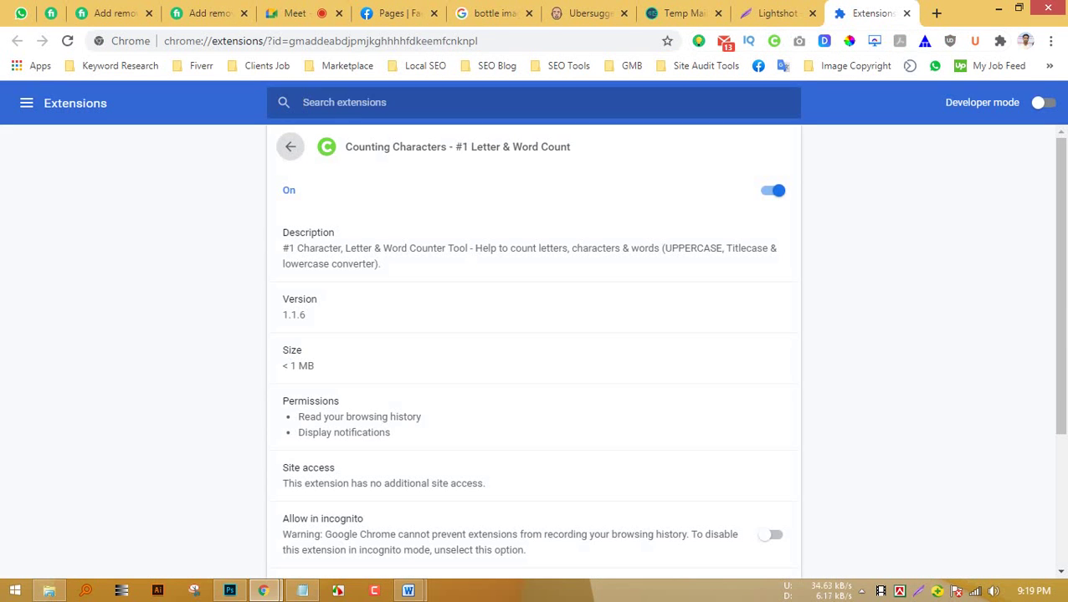
pyautogui.scroll(-3, 534, 351)
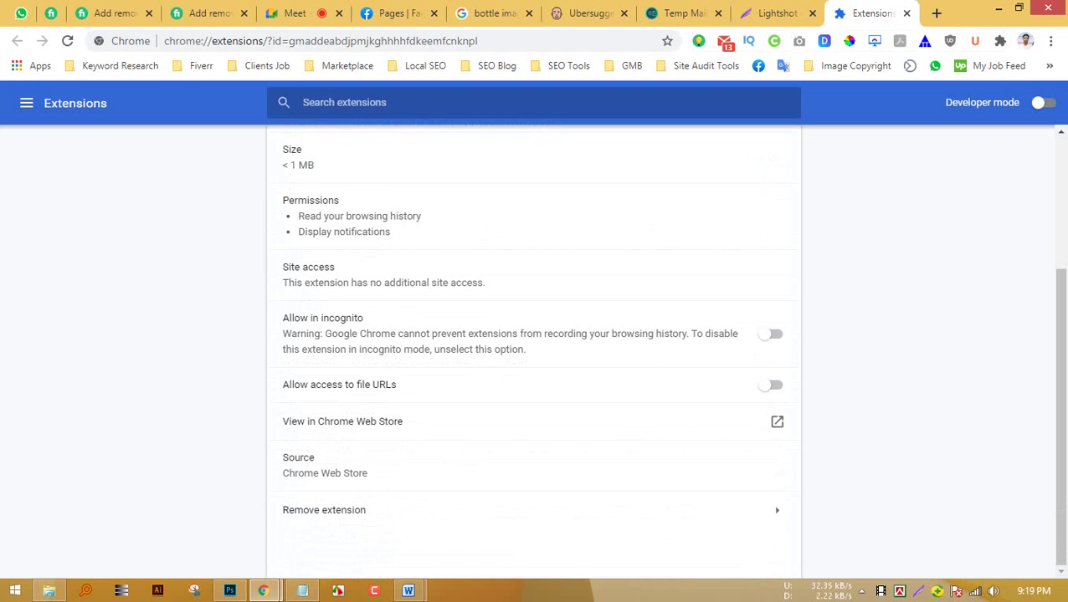
pyautogui.click(777, 422)
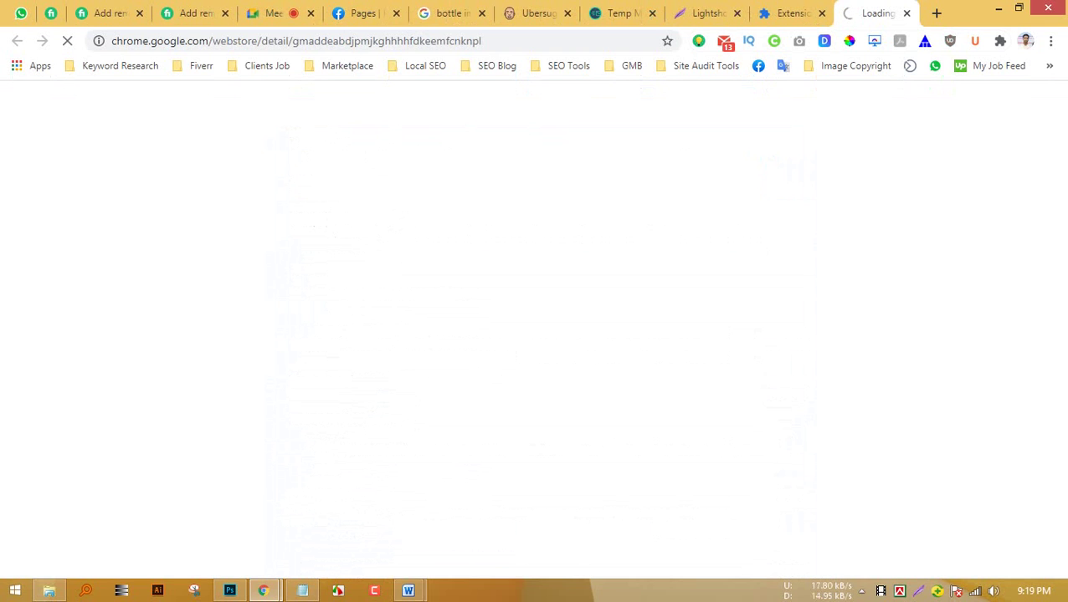
pyautogui.rightClick(297, 47)
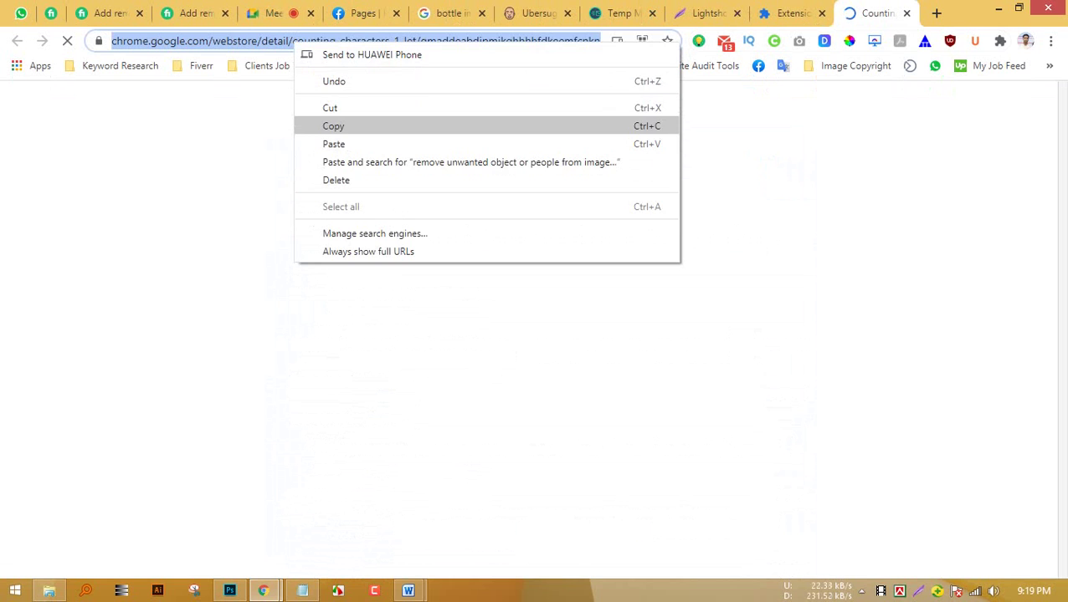
pyautogui.click(333, 124)
pyautogui.hotkey('ctrl', 'w')
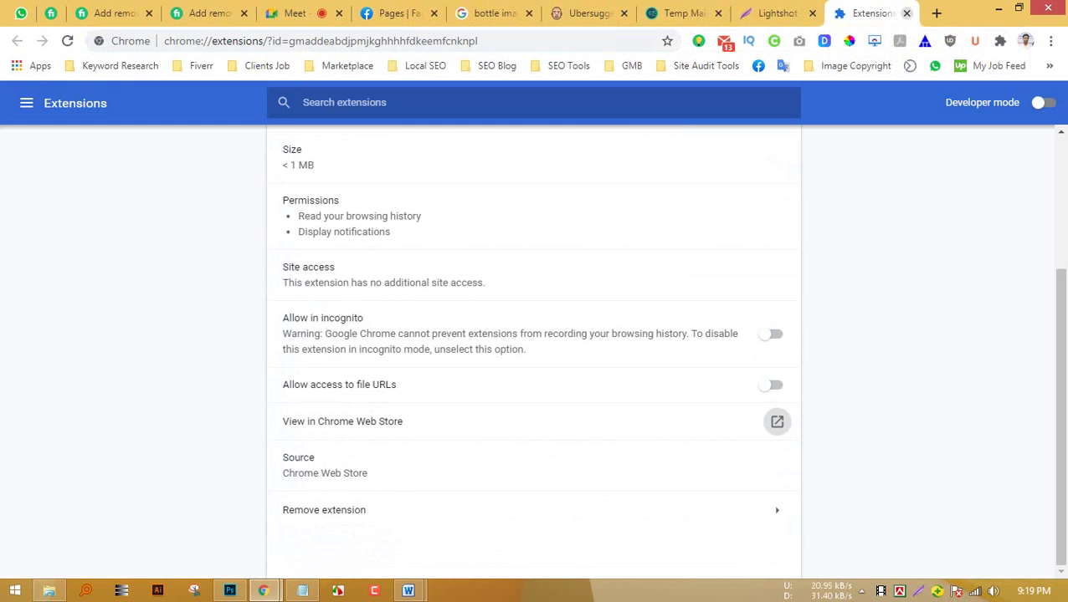
pyautogui.hotkey('ctrl', 'w')
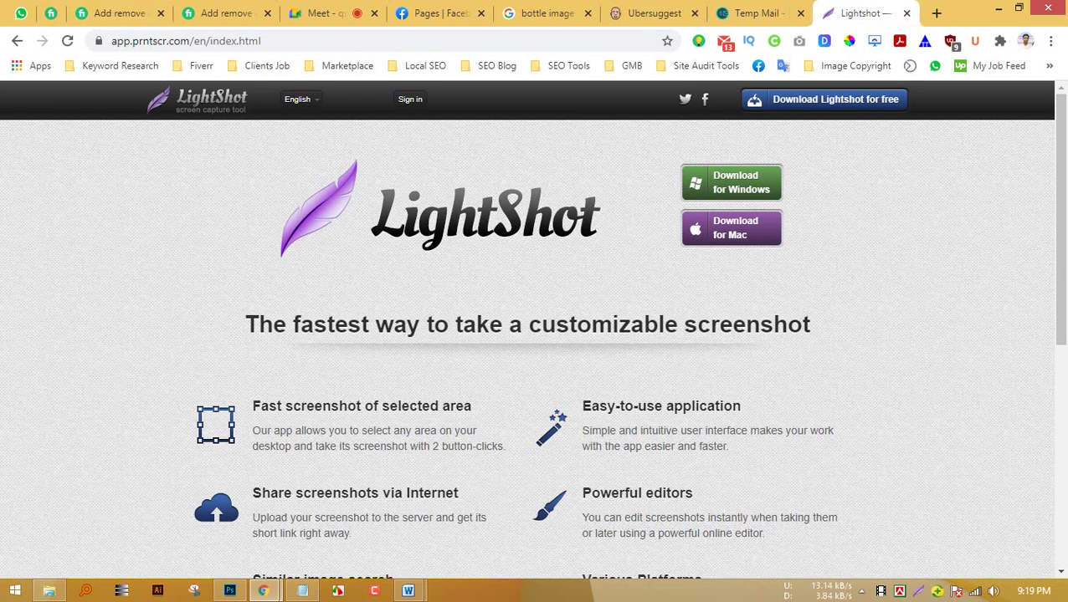
# Send the copied extension link to the open group chat on Facebook.
pyautogui.click(439, 13)
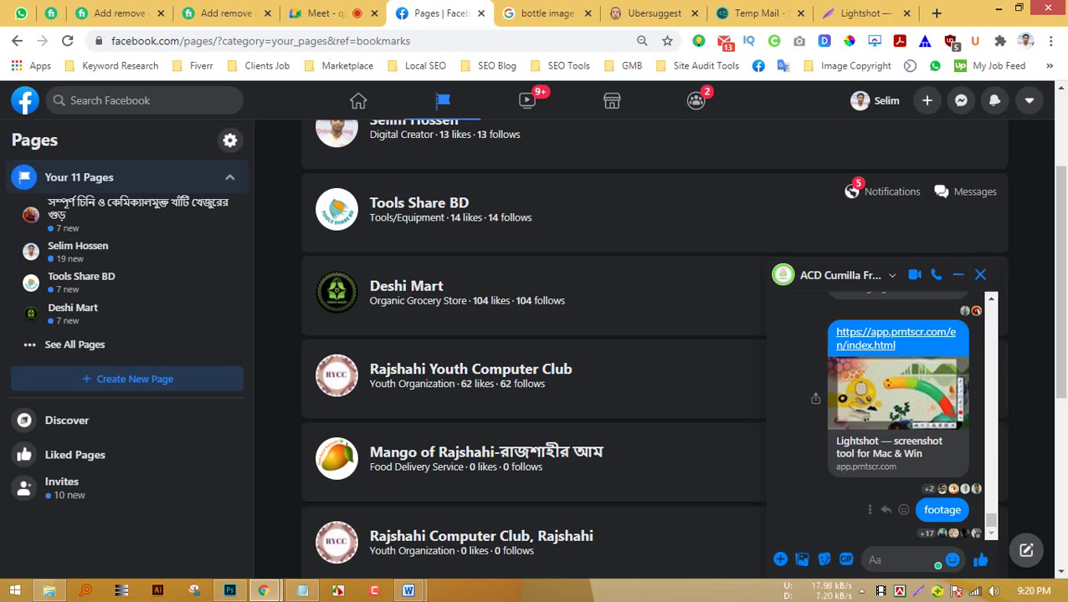
pyautogui.hotkey('ctrl', 'v')
pyautogui.press('Return')
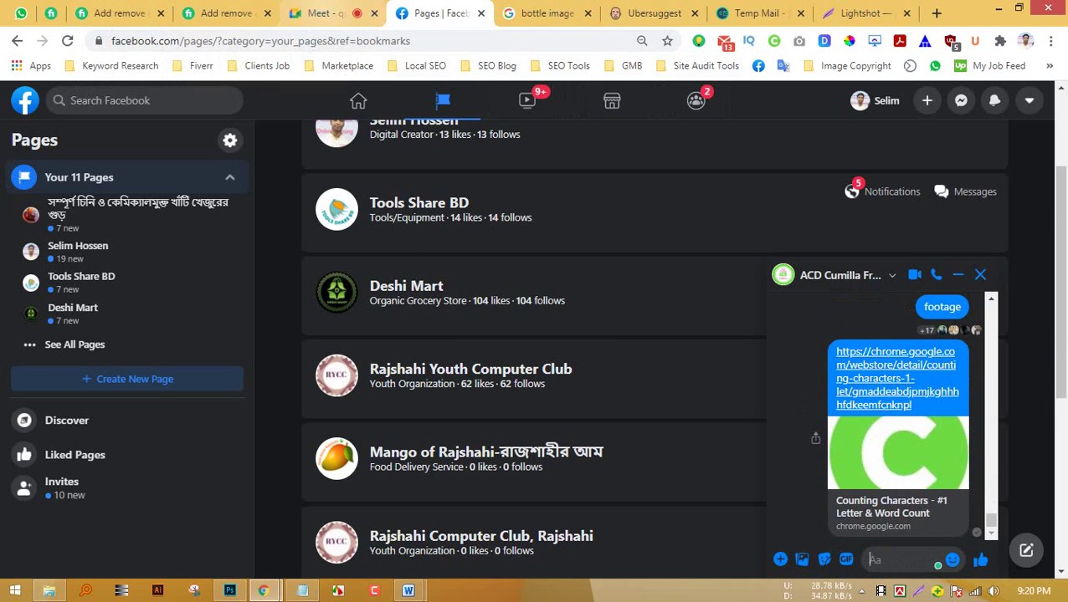
# Send the same extension link to everyone in the Google Meet chat and close the meeting details.
pyautogui.click(322, 14)
pyautogui.click(997, 151)
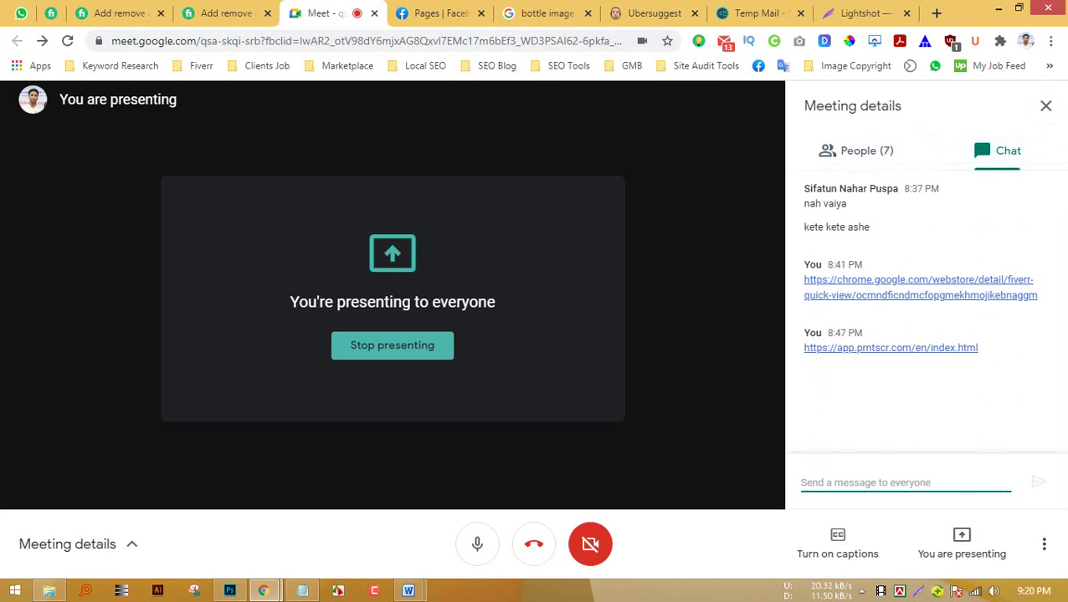
pyautogui.hotkey('ctrl', 'v')
pyautogui.press('Return')
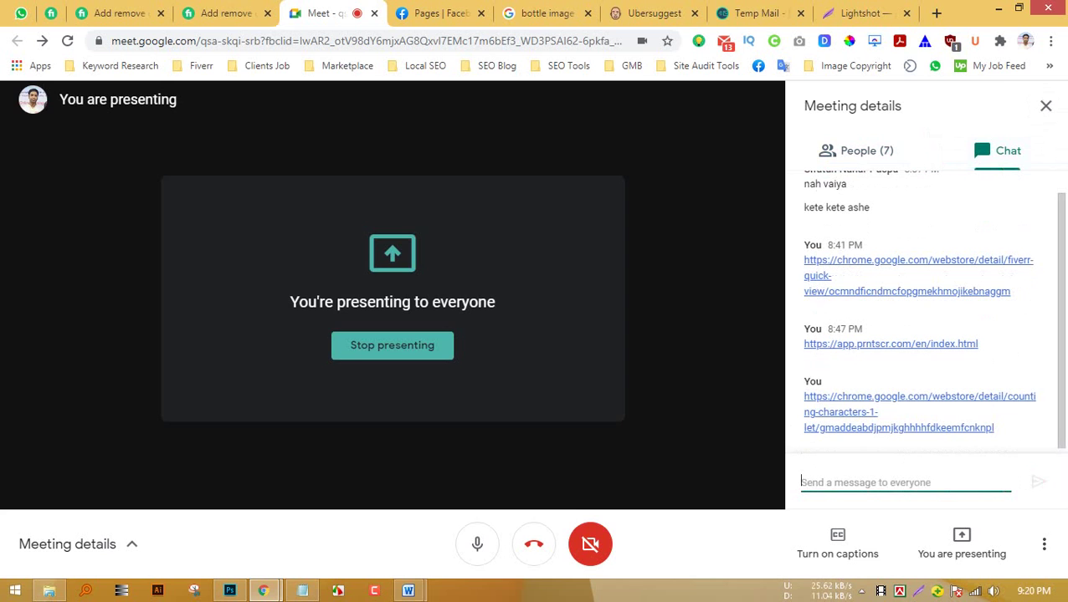
pyautogui.click(1045, 105)
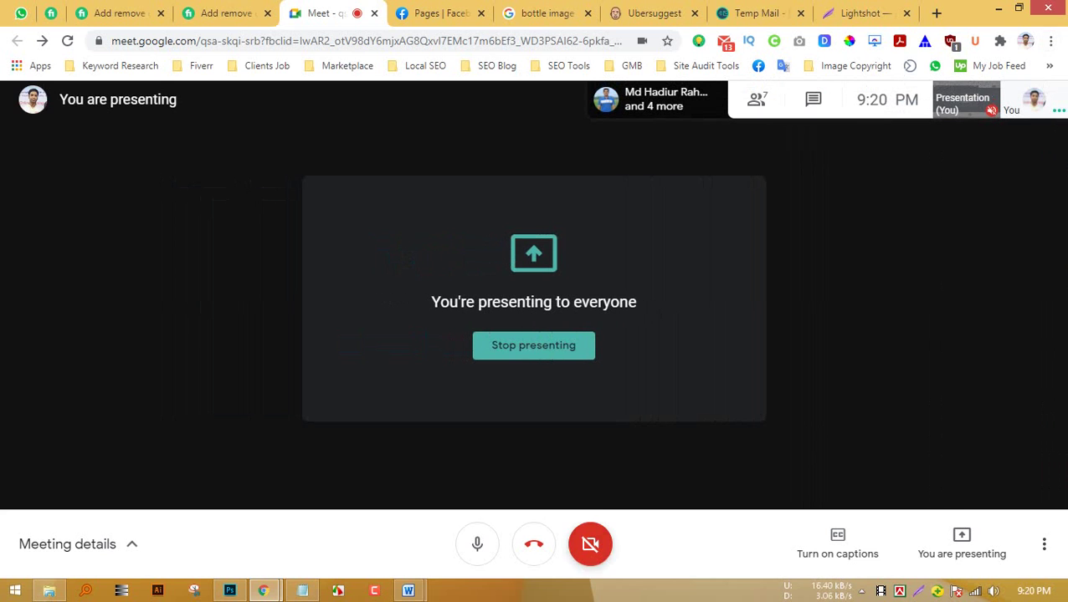
# Switch to Word and examine the first competitor's About This Gig text in the "unwanted object remove" document.
pyautogui.click(997, 8)
pyautogui.click(627, 396)
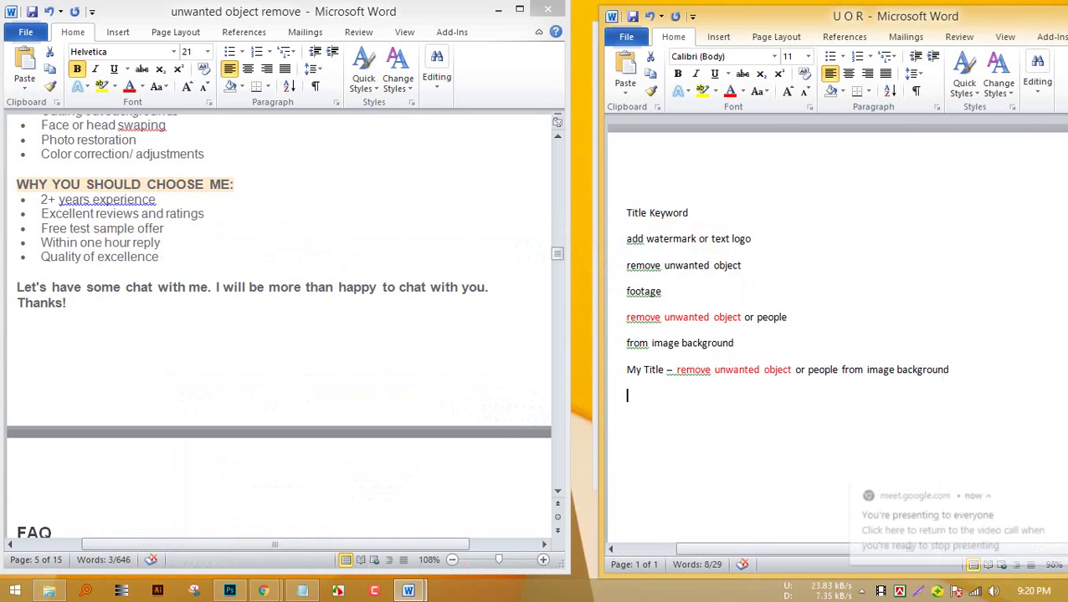
pyautogui.click(335, 360)
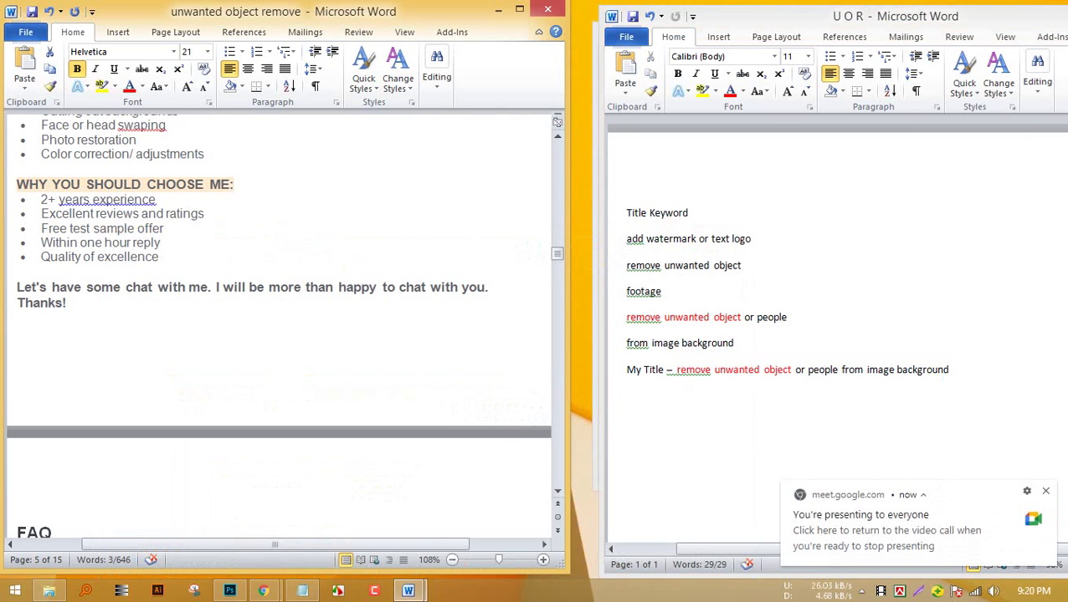
pyautogui.scroll(13, 335, 360)
pyautogui.scroll(10, 279, 326)
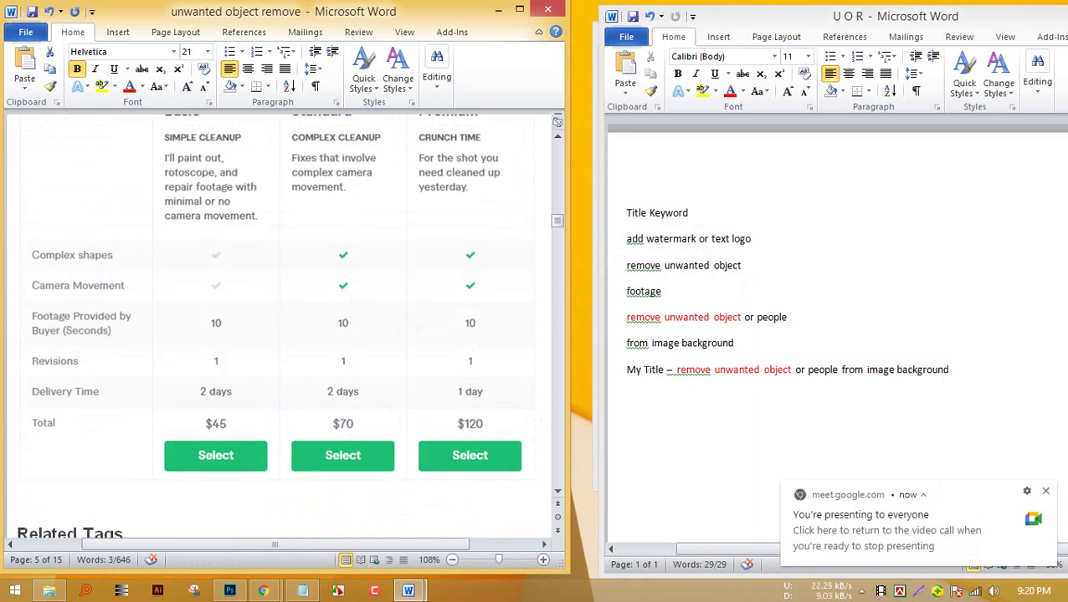
pyautogui.scroll(15, 279, 326)
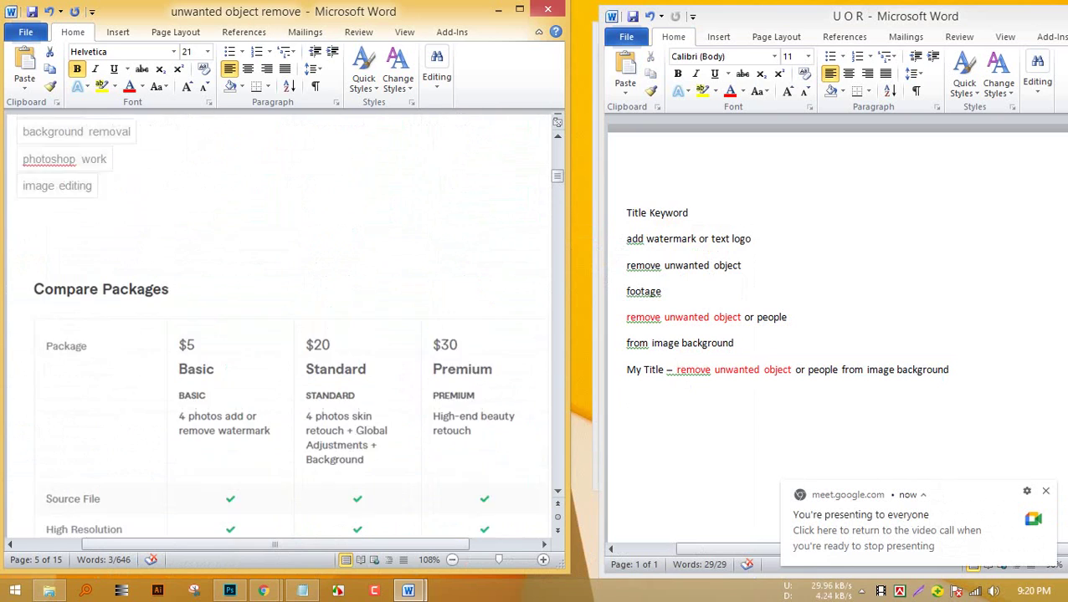
pyautogui.scroll(5, 278, 326)
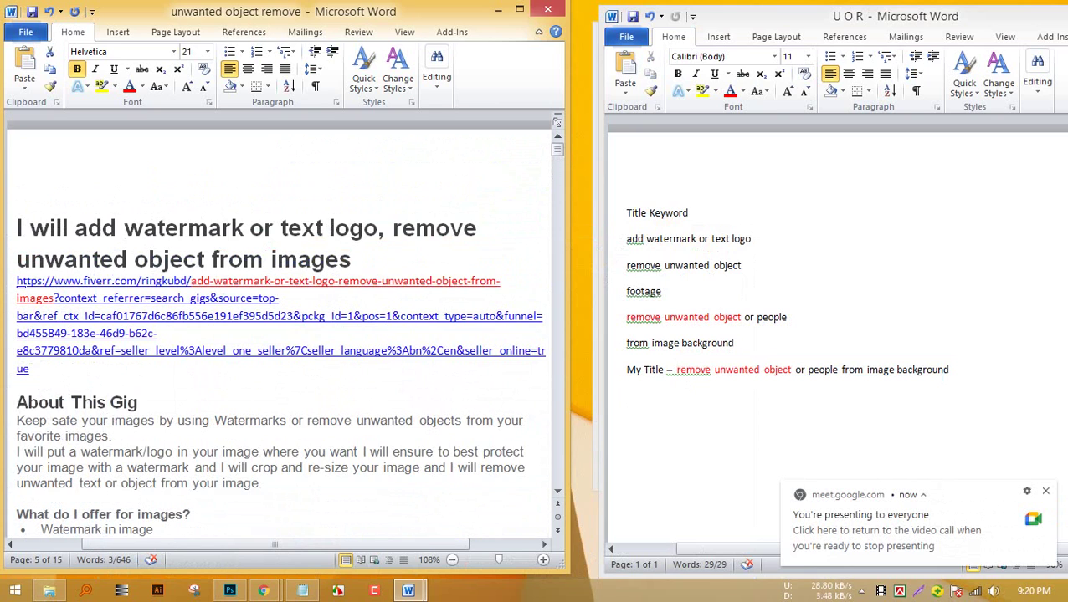
pyautogui.scroll(-2, 278, 326)
pyautogui.scroll(-4, 279, 327)
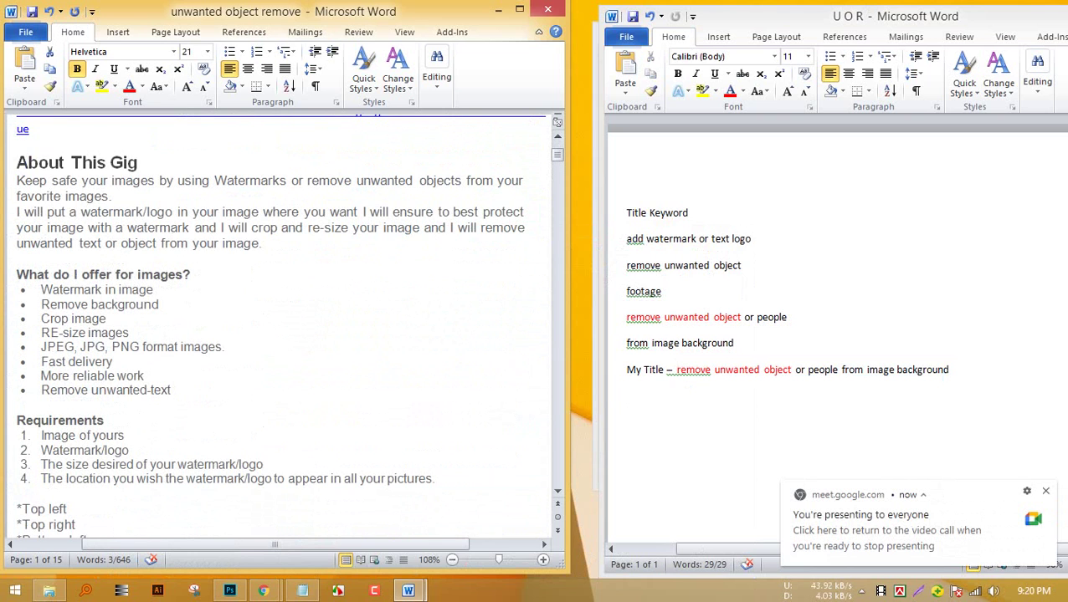
pyautogui.moveTo(17, 181); pyautogui.dragTo(267, 244)
pyautogui.click(265, 243)
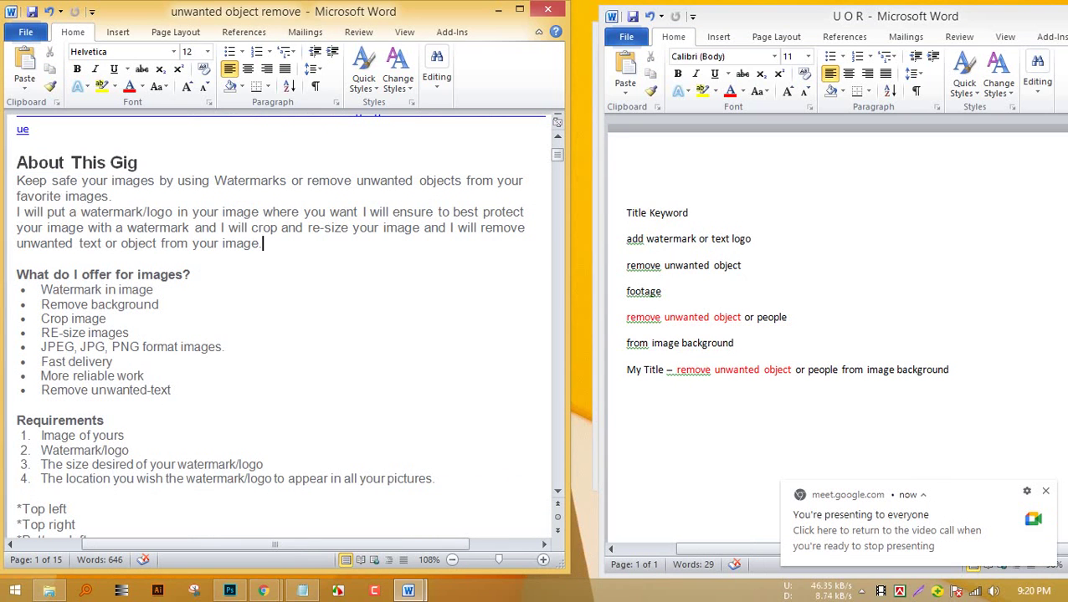
# Color the keywords "remove unwanted objects" and "watermark" red in the first gig's About This Gig text.
pyautogui.moveTo(308, 181); pyautogui.dragTo(462, 181)
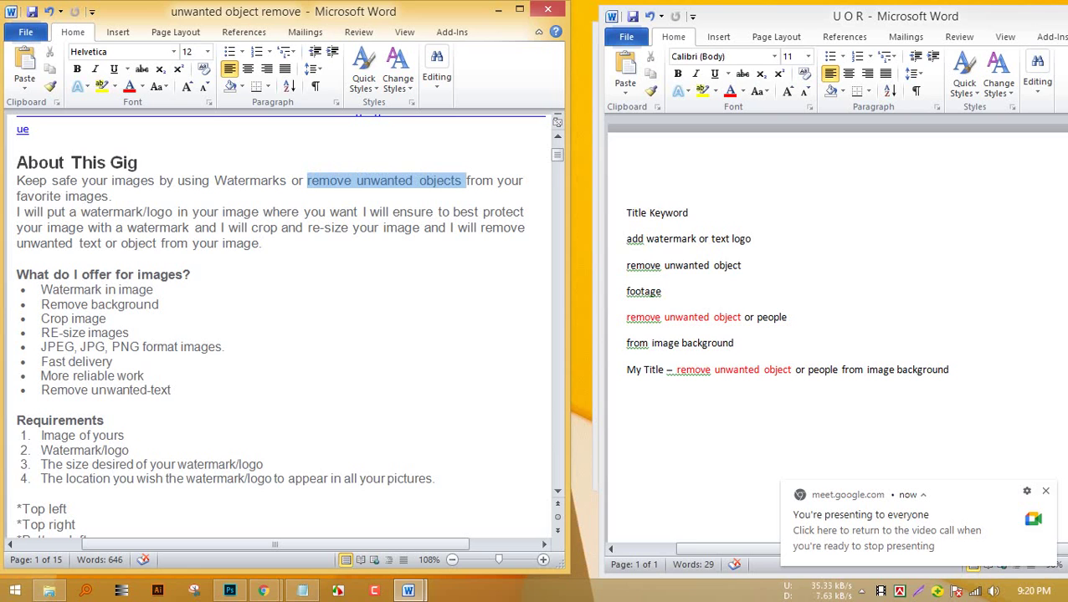
pyautogui.click(128, 87)
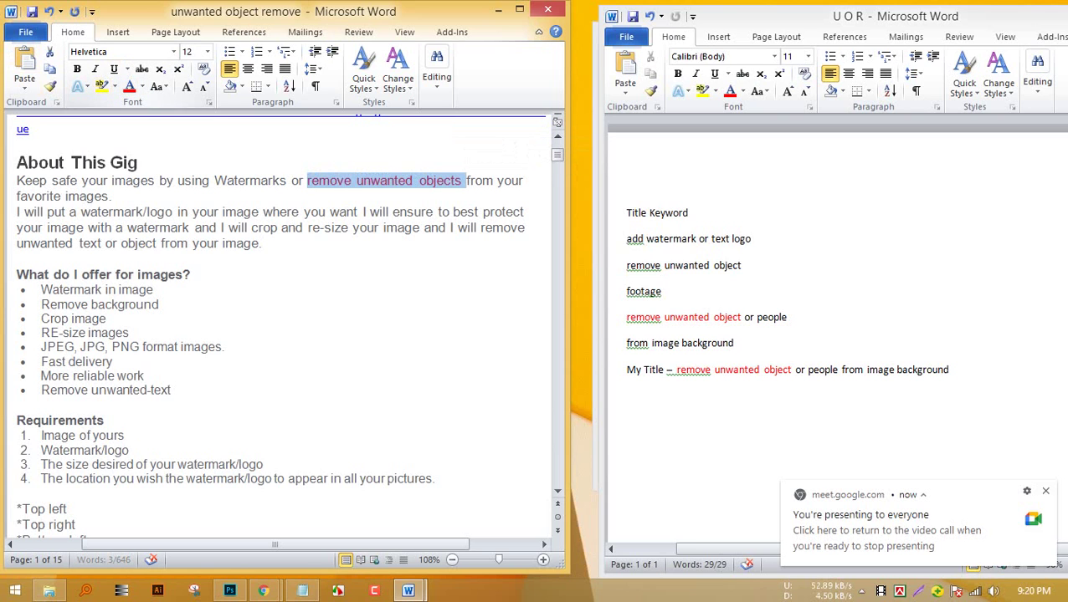
pyautogui.click(264, 243)
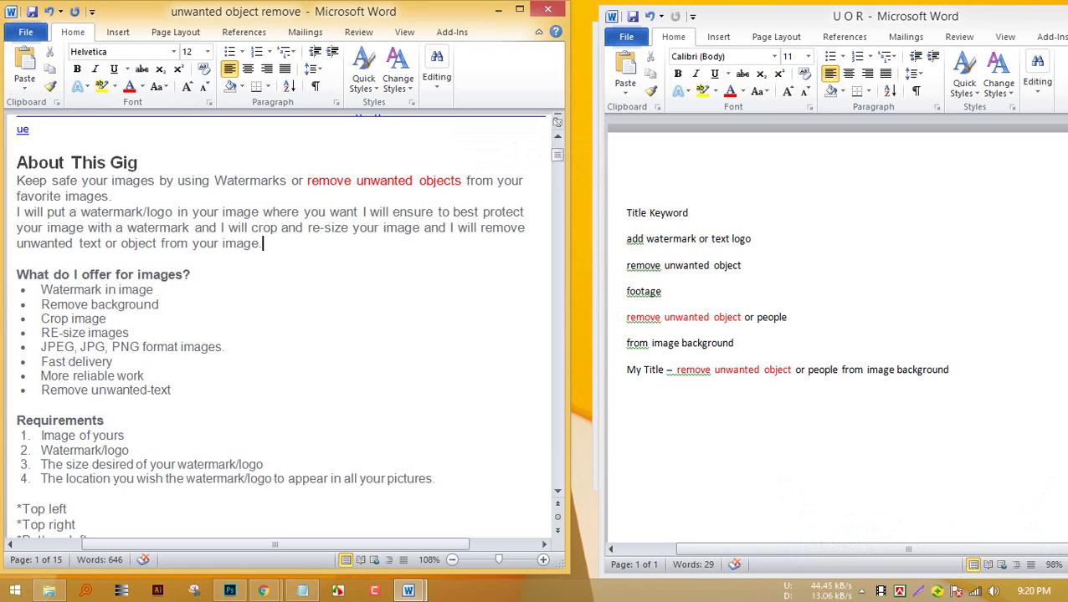
pyautogui.moveTo(127, 228); pyautogui.dragTo(194, 227)
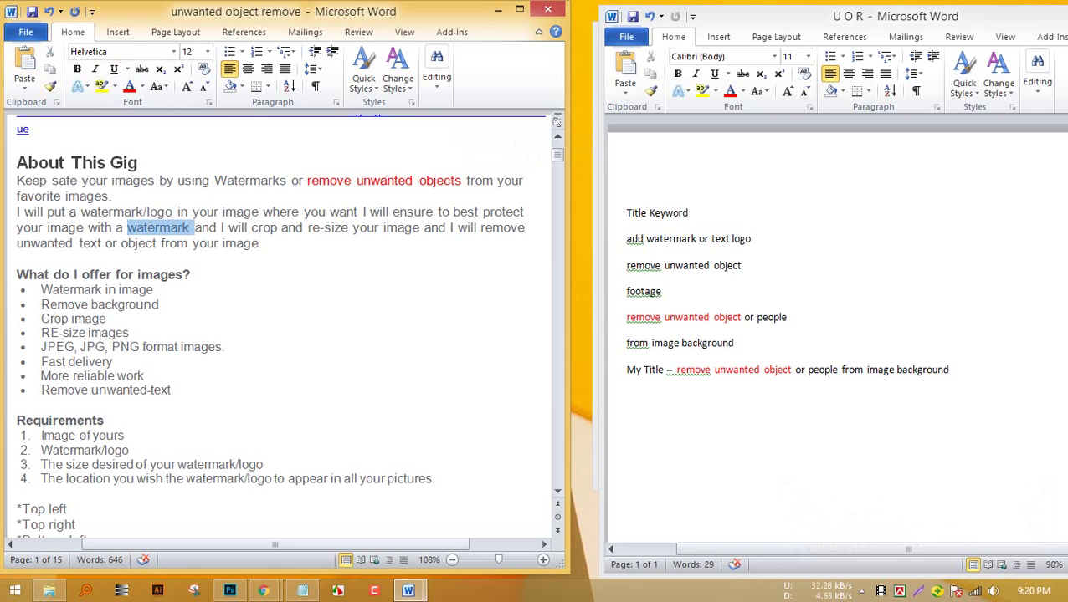
pyautogui.click(130, 87)
pyautogui.click(154, 290)
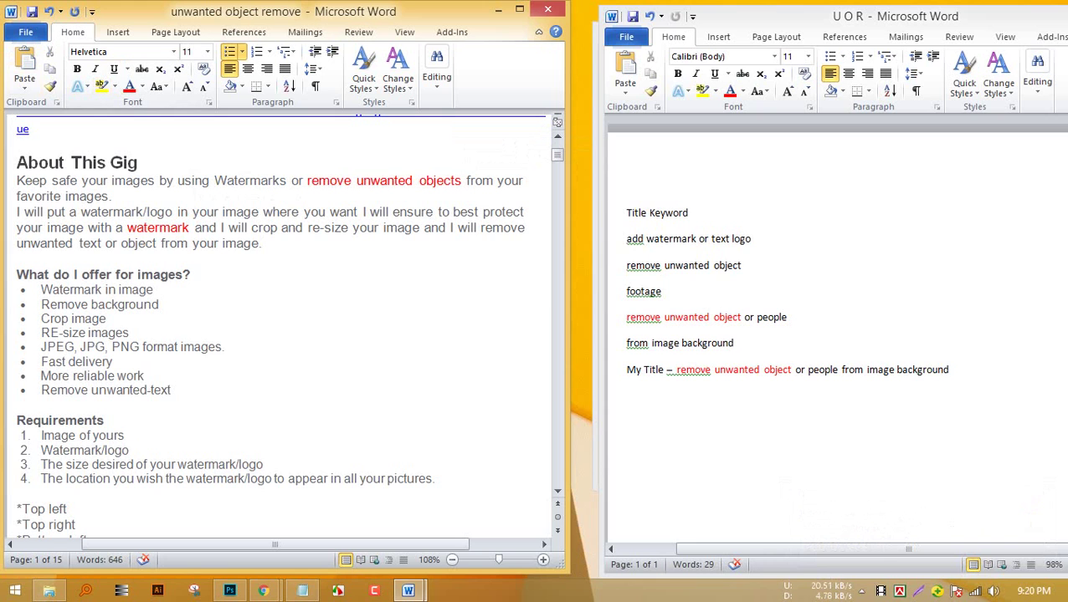
# Color the phrase "remove unwanted text or object from your image" red in the same About This Gig text.
pyautogui.moveTo(478, 227); pyautogui.dragTo(257, 242)
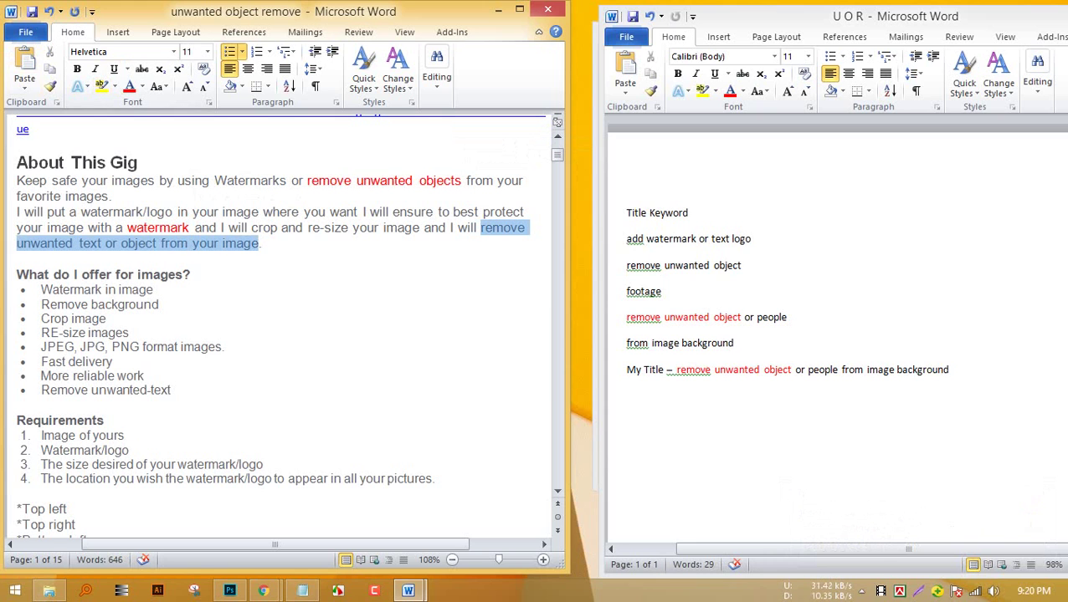
pyautogui.click(129, 86)
pyautogui.click(191, 274)
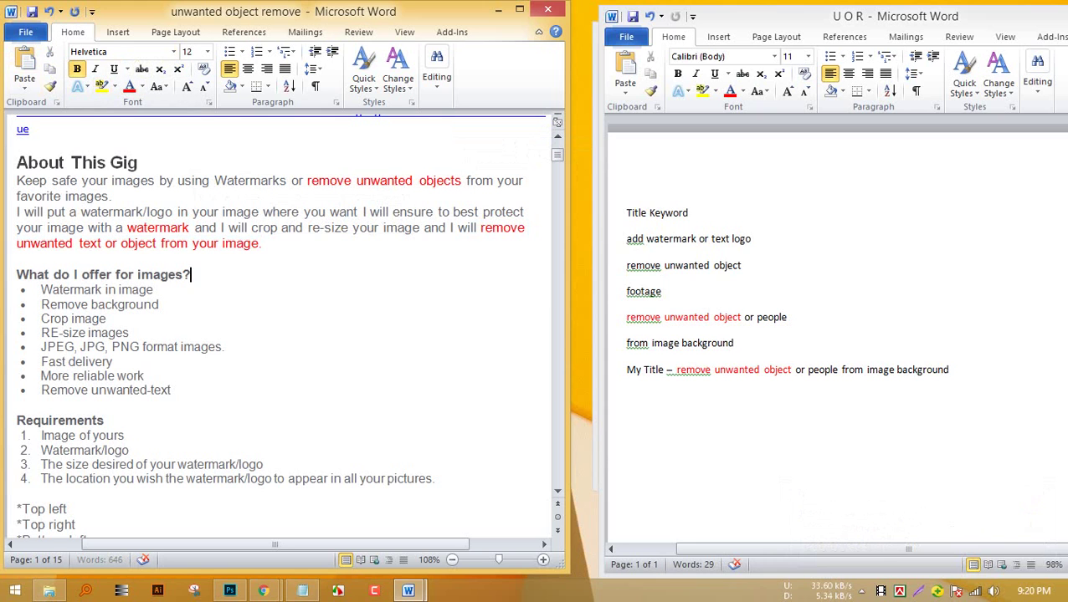
# Compare the first gig's title phrases "add watermark or text logo" and "remove unwanted object from images" with its About This Gig text.
pyautogui.scroll(2, 281, 326)
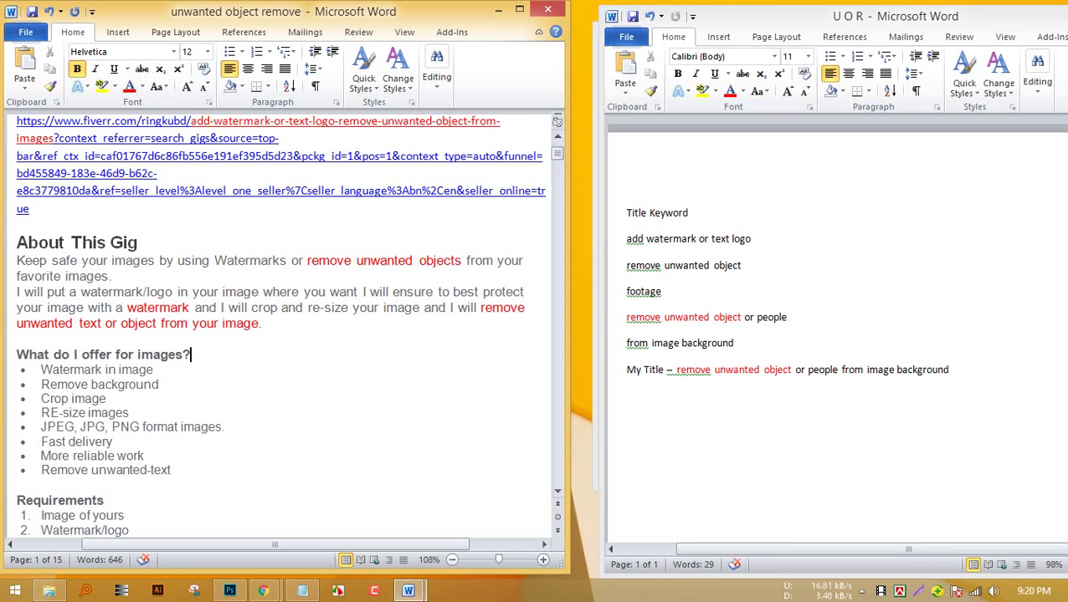
pyautogui.scroll(-1, 280, 326)
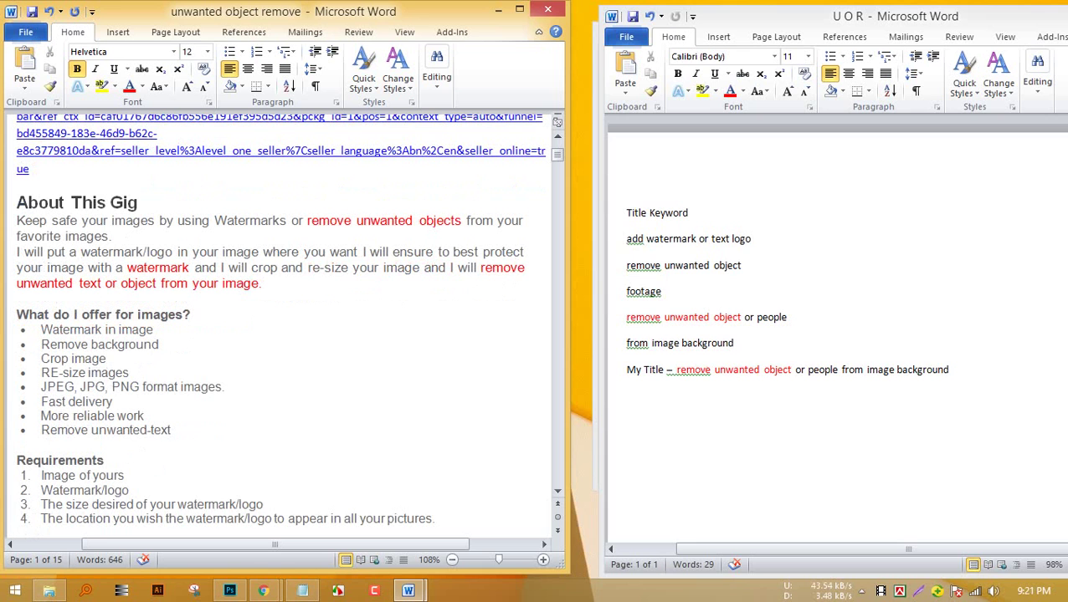
pyautogui.moveTo(17, 221); pyautogui.dragTo(268, 284)
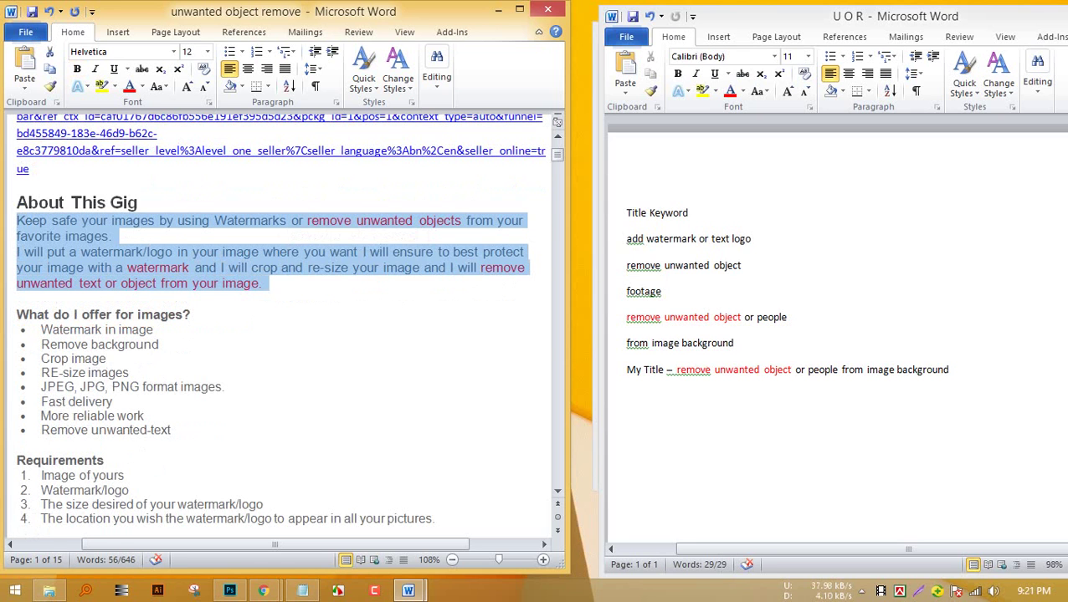
pyautogui.scroll(5, 188, 227)
pyautogui.click(188, 228)
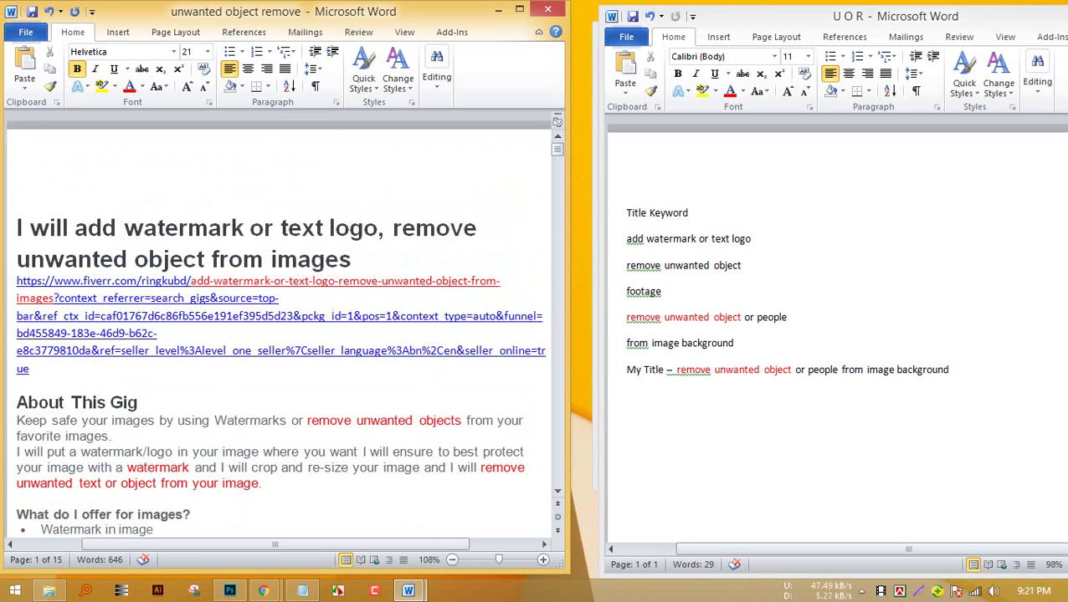
pyautogui.moveTo(75, 228); pyautogui.dragTo(378, 227)
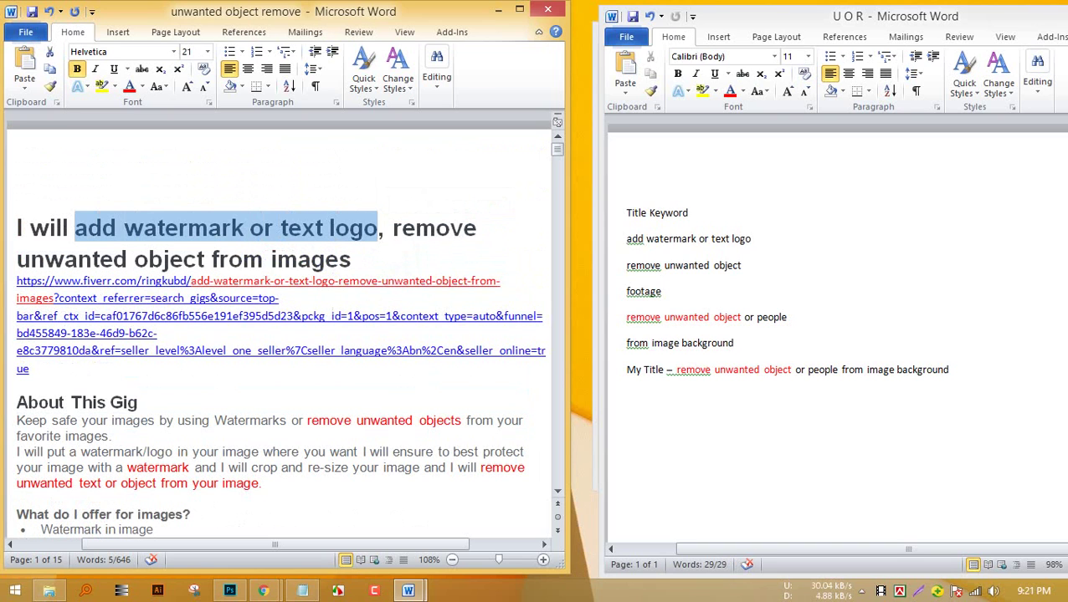
pyautogui.moveTo(393, 228); pyautogui.dragTo(352, 260)
pyautogui.click(353, 259)
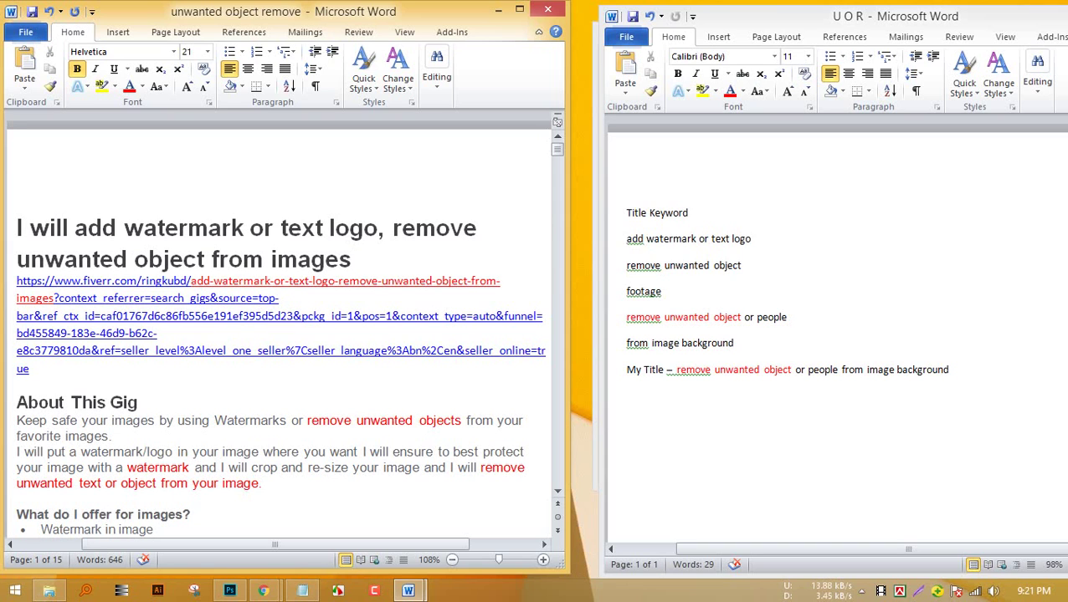
pyautogui.moveTo(75, 228); pyautogui.dragTo(378, 228)
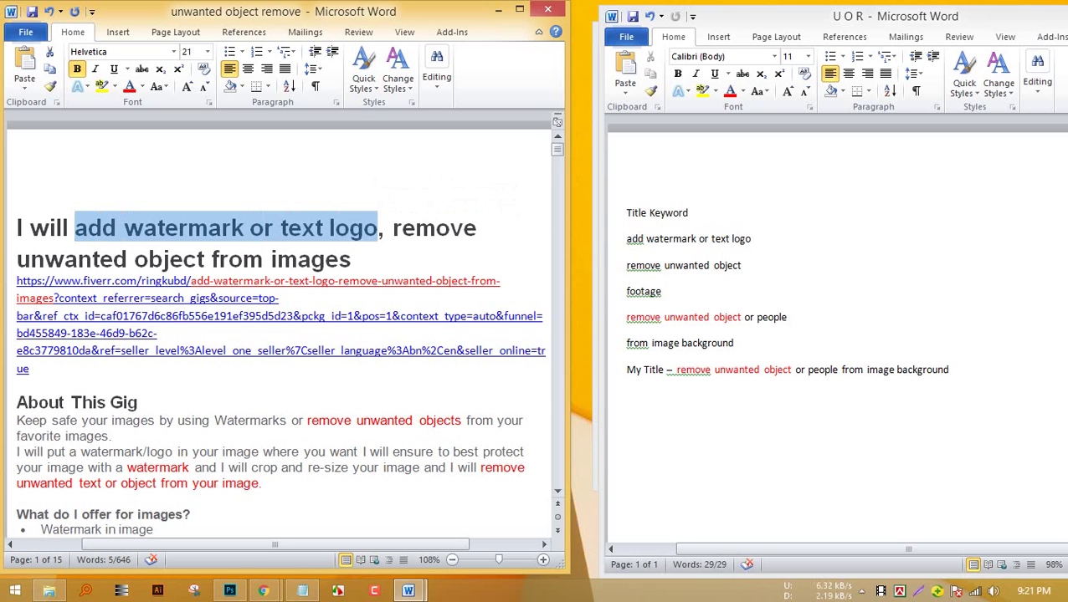
pyautogui.click(246, 228)
pyautogui.scroll(-5, 245, 228)
pyautogui.scroll(3, 245, 227)
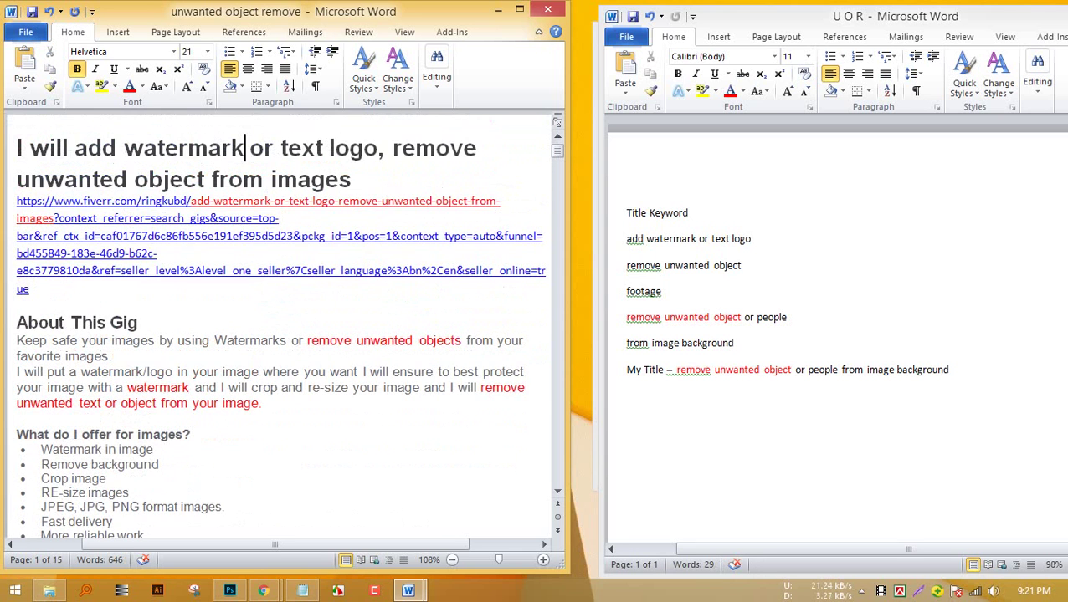
# Examine the service bullets under "What do I offer for images?", from "Watermark in image" to "Remove unwanted-text".
pyautogui.scroll(-4, 284, 327)
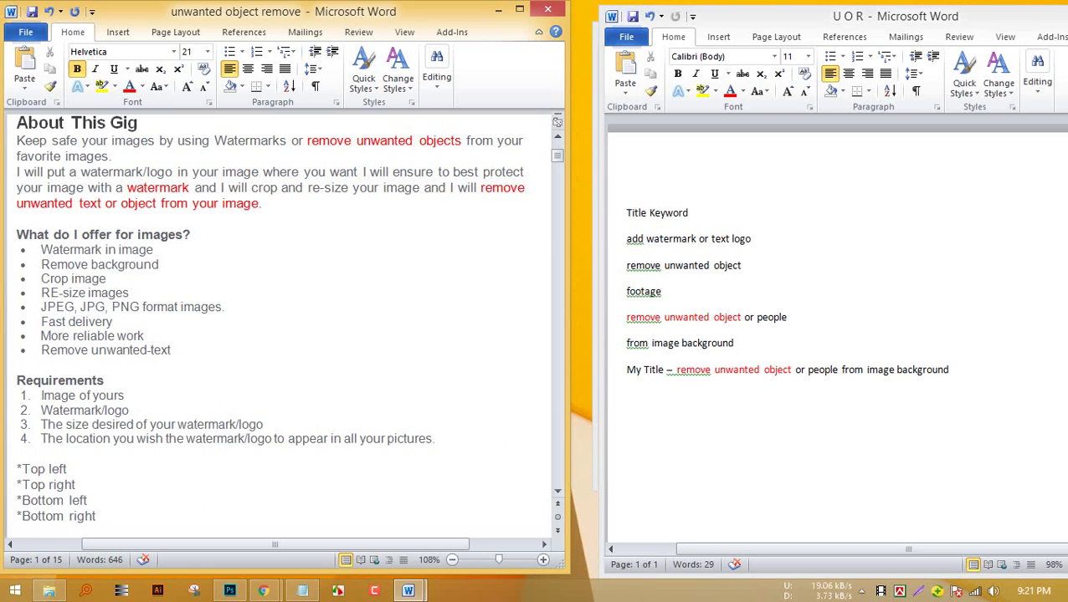
pyautogui.moveTo(41, 251); pyautogui.dragTo(159, 251)
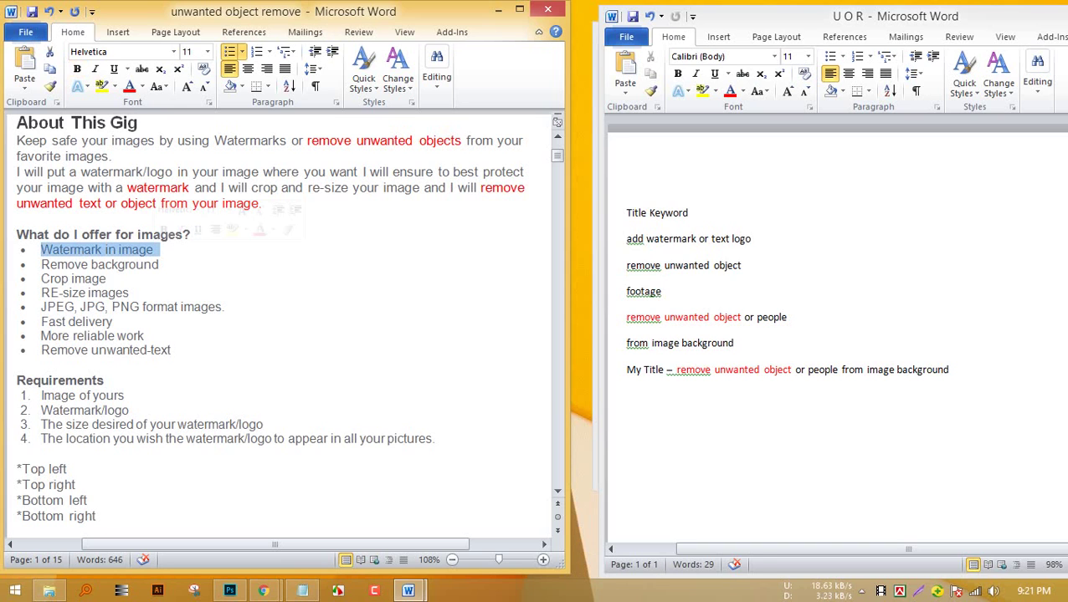
pyautogui.click(161, 264)
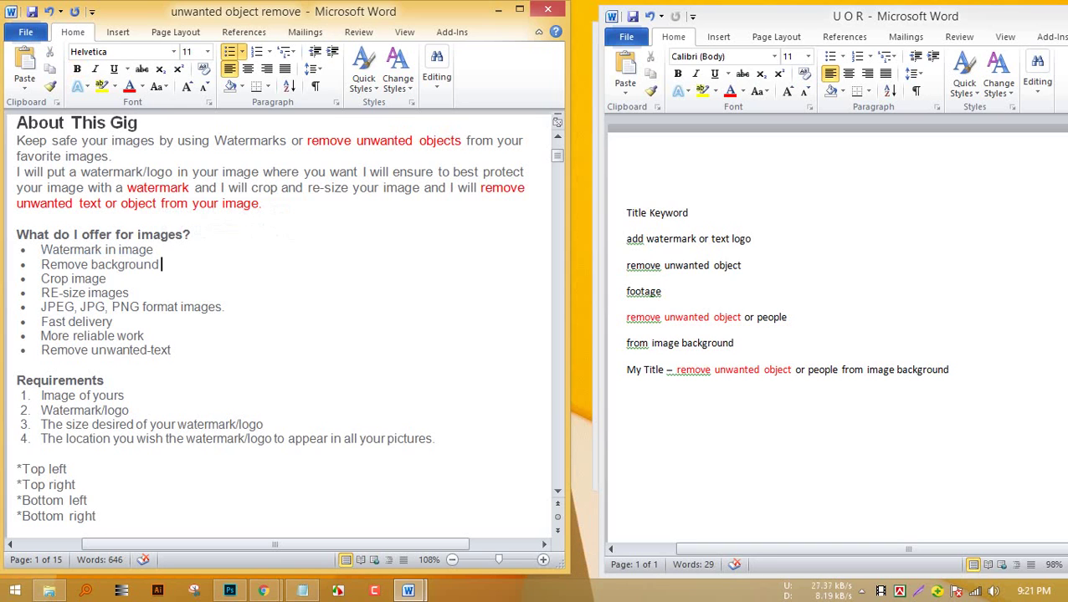
pyautogui.press('Home')
pyautogui.hotkey('shift', 'End')
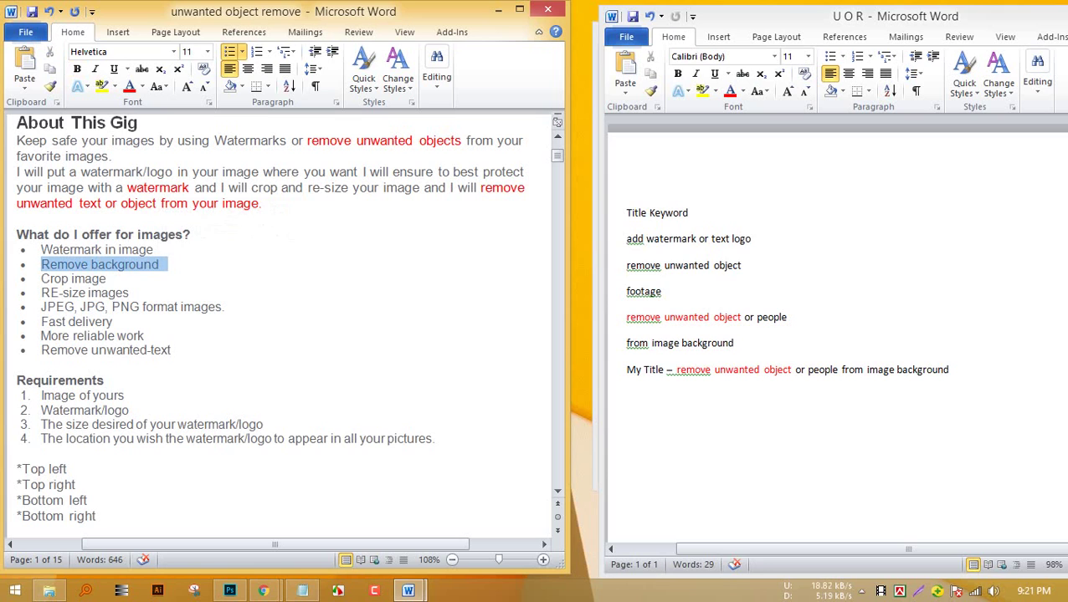
pyautogui.click(102, 293)
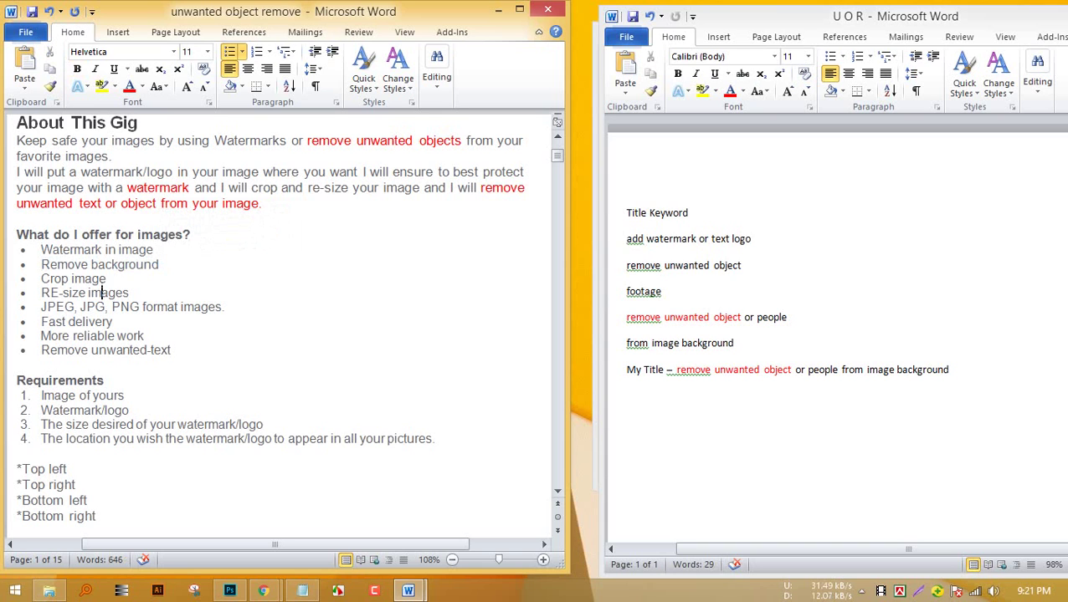
pyautogui.moveTo(41, 279); pyautogui.dragTo(106, 279)
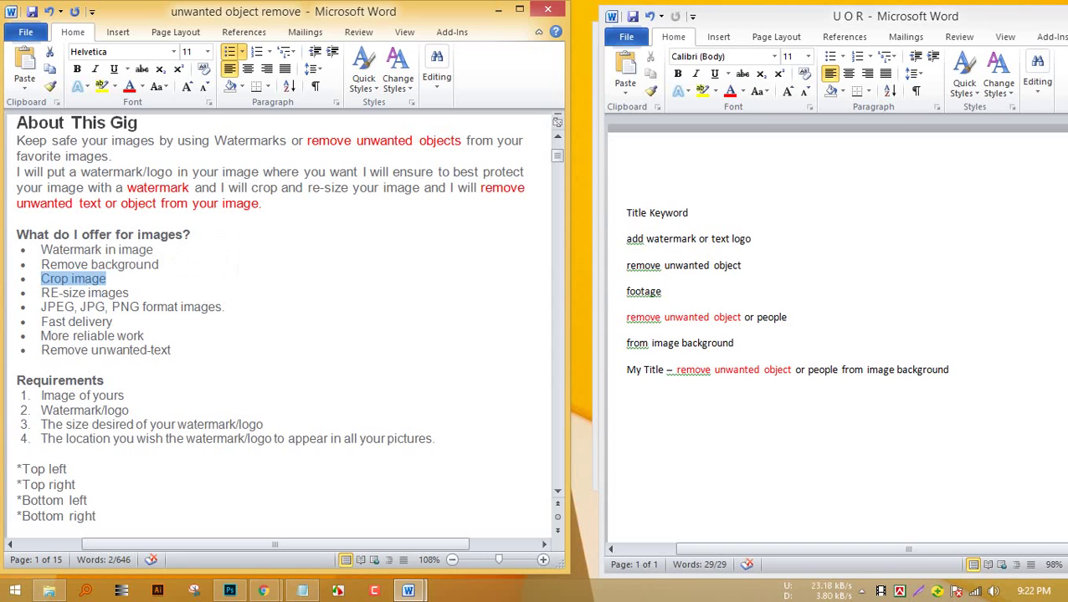
pyautogui.moveTo(41, 294); pyautogui.dragTo(132, 294)
pyautogui.click(114, 322)
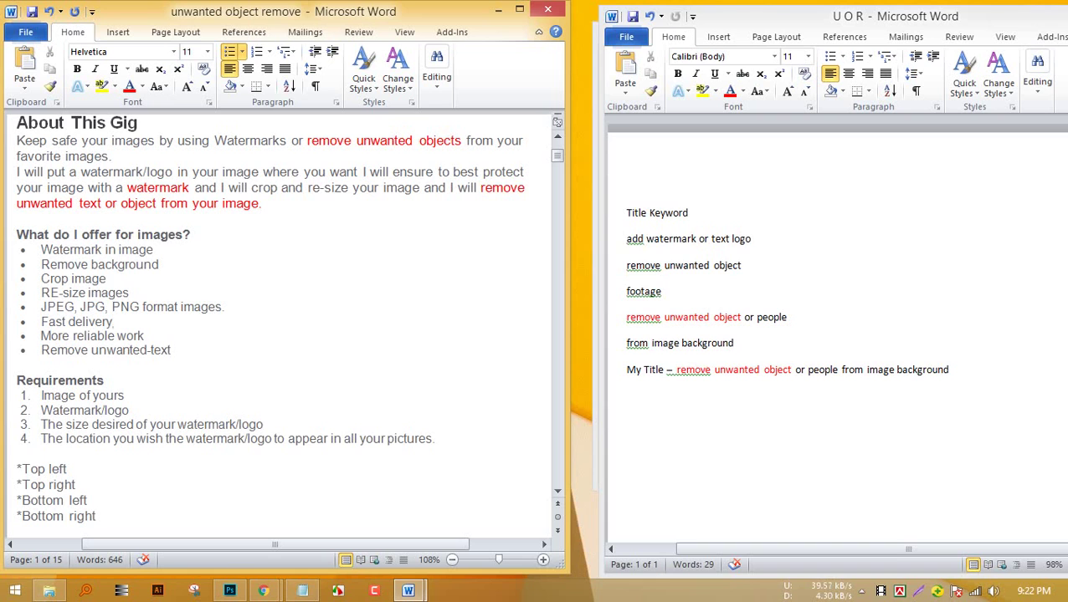
pyautogui.moveTo(170, 350); pyautogui.dragTo(41, 250)
pyautogui.click(184, 306)
pyautogui.moveTo(171, 349); pyautogui.dragTo(41, 250)
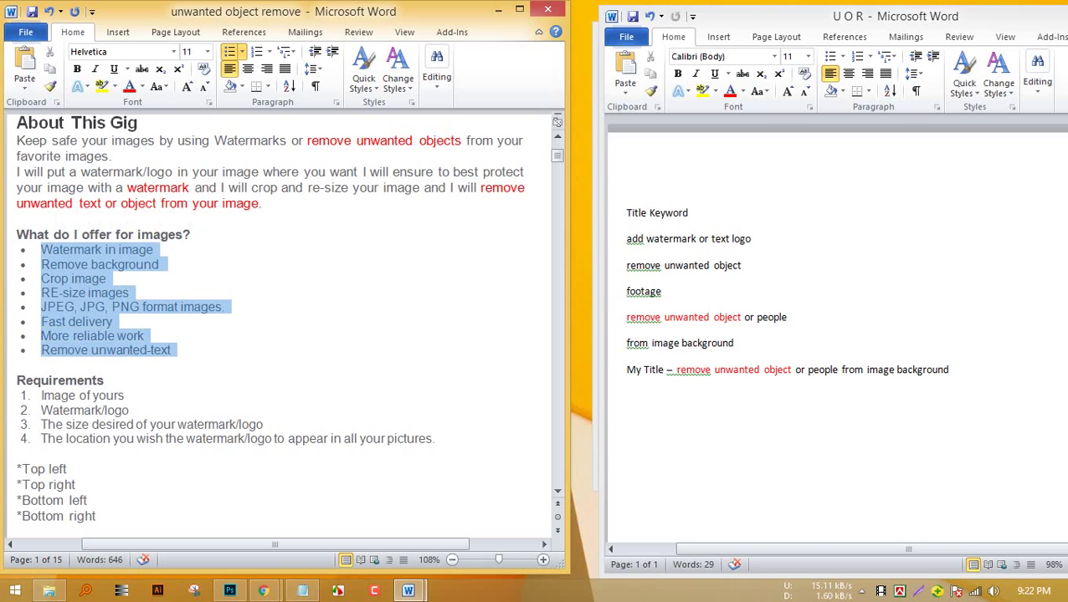
pyautogui.click(145, 335)
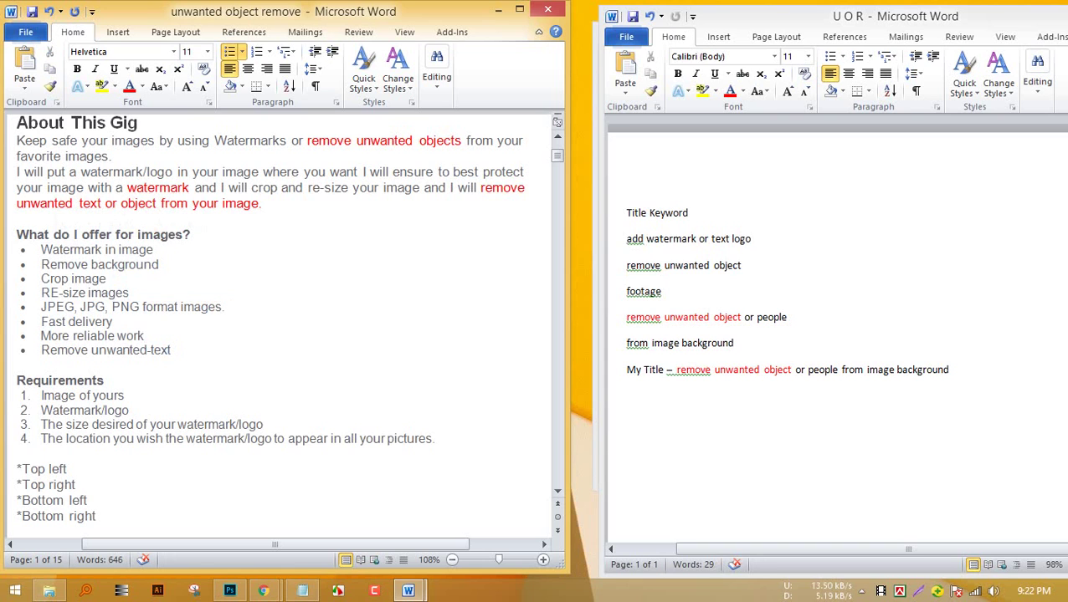
# Turn bold off and back on for the "What do I offer for images?" heading.
pyautogui.moveTo(17, 235)
pyautogui.mouseDown()
pyautogui.moveTo(197, 235)
pyautogui.moveTo(17, 236)
pyautogui.mouseUp()
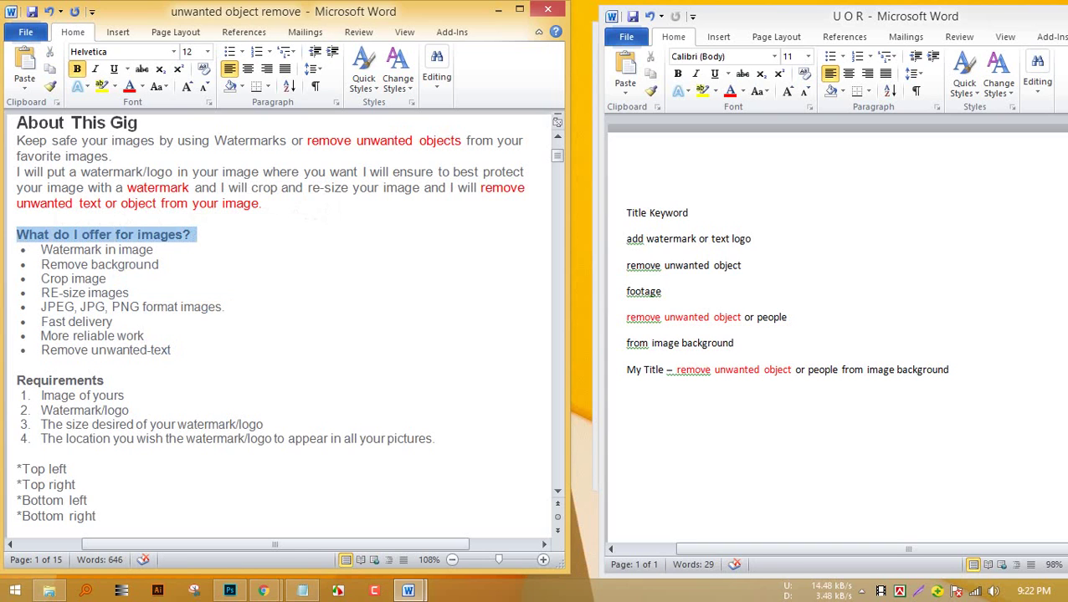
pyautogui.click(120, 250)
pyautogui.moveTo(193, 235); pyautogui.dragTo(17, 236)
pyautogui.click(77, 69)
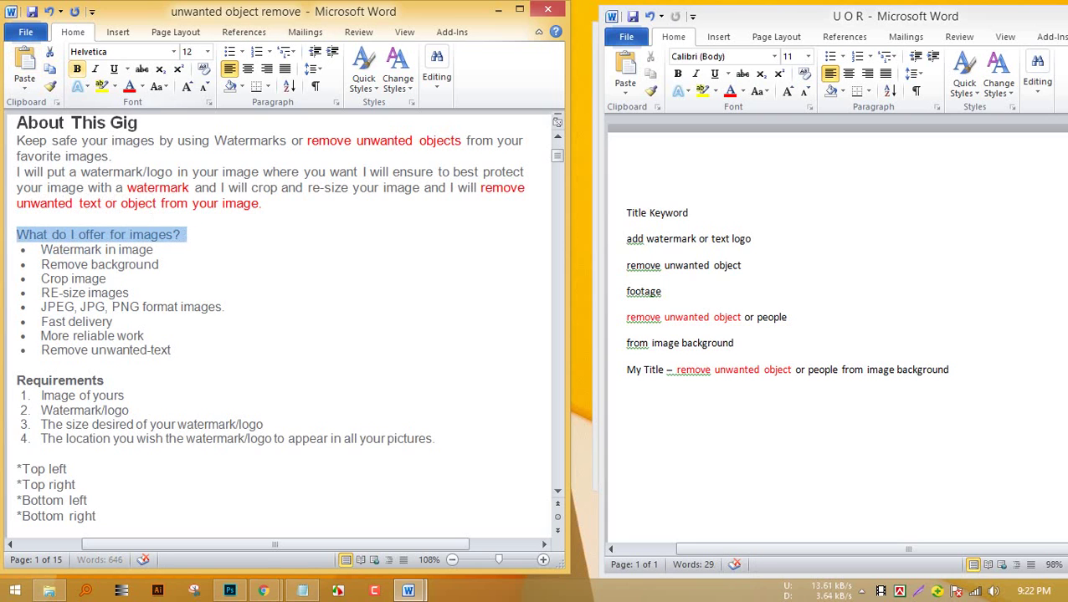
pyautogui.click(77, 69)
pyautogui.click(160, 264)
# Examine the Requirements heading and its first two items, "Image of yours" and "Watermark/logo".
pyautogui.scroll(-3, 159, 264)
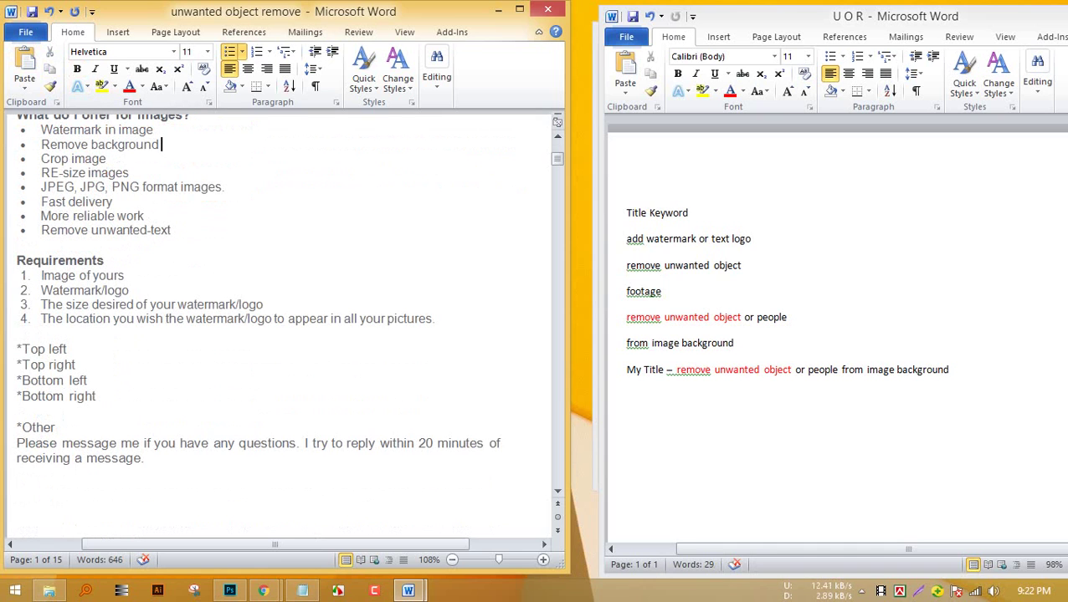
pyautogui.moveTo(16, 261); pyautogui.dragTo(41, 260)
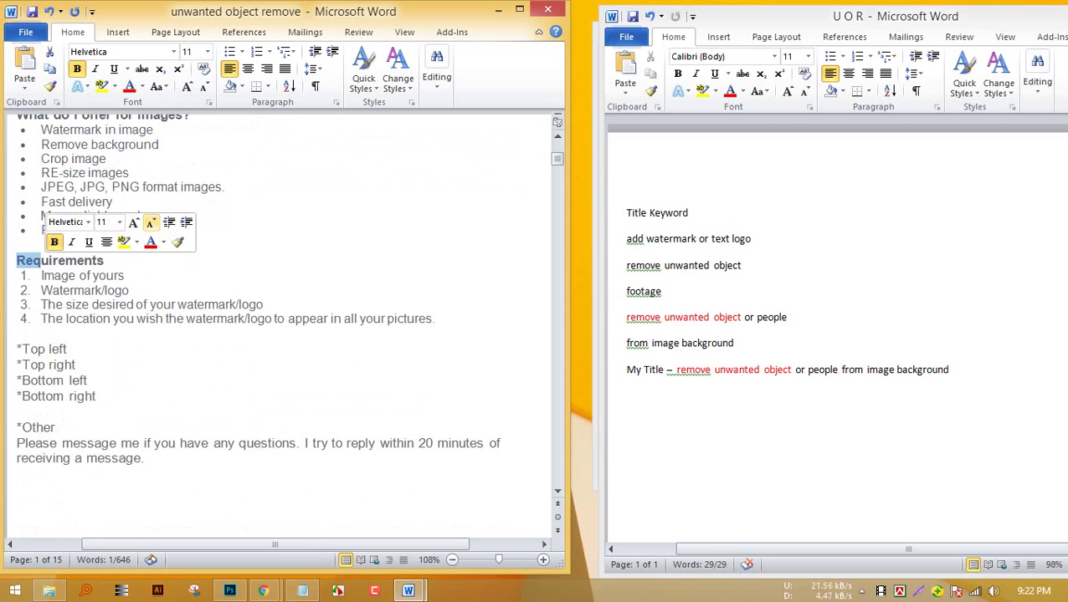
pyautogui.click(17, 334)
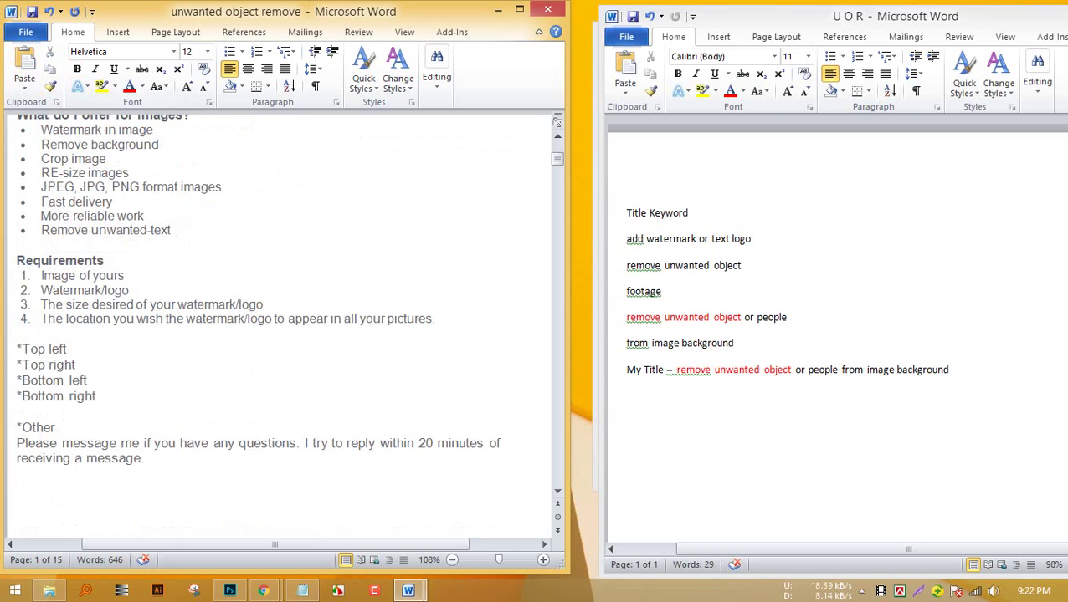
pyautogui.moveTo(127, 275); pyautogui.dragTo(41, 275)
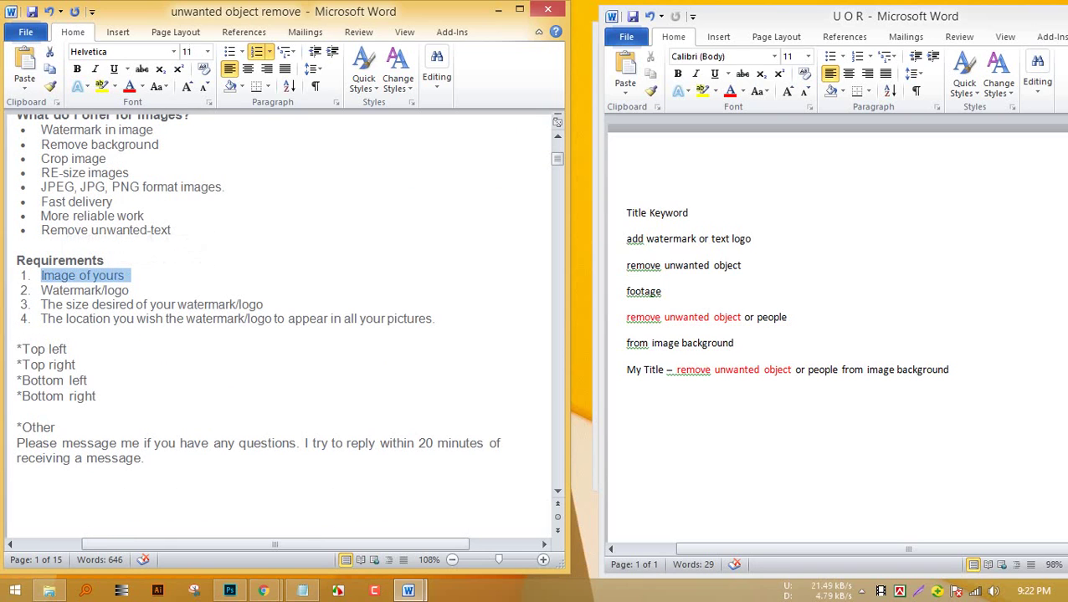
pyautogui.click(105, 303)
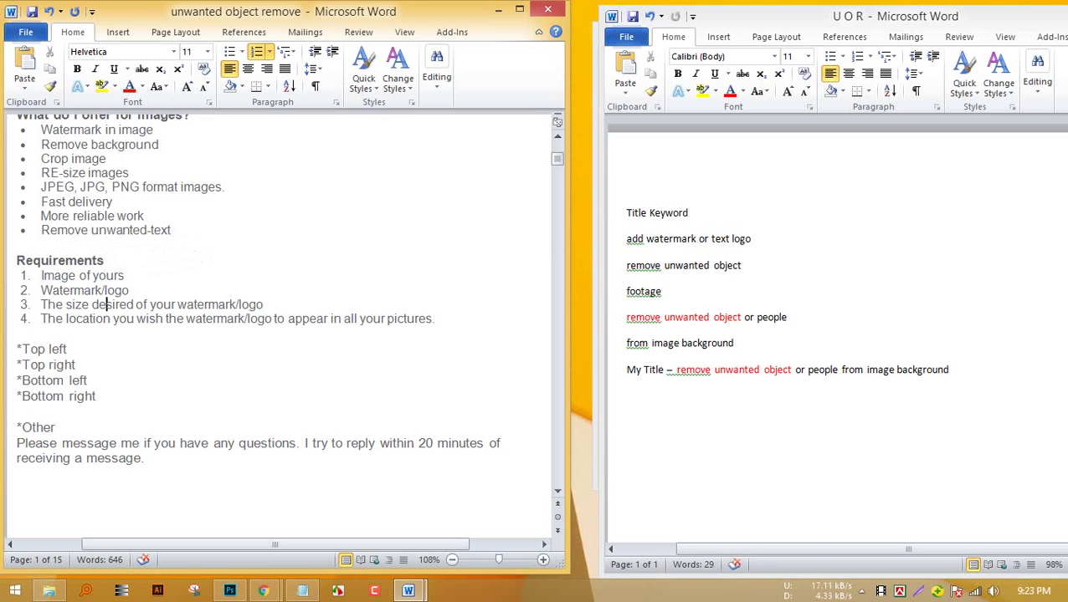
pyautogui.moveTo(131, 290); pyautogui.dragTo(40, 291)
pyautogui.click(82, 319)
# Examine the requirements on the watermark's desired size and location, down to the "*Top left" position option.
pyautogui.moveTo(42, 304); pyautogui.dragTo(263, 306)
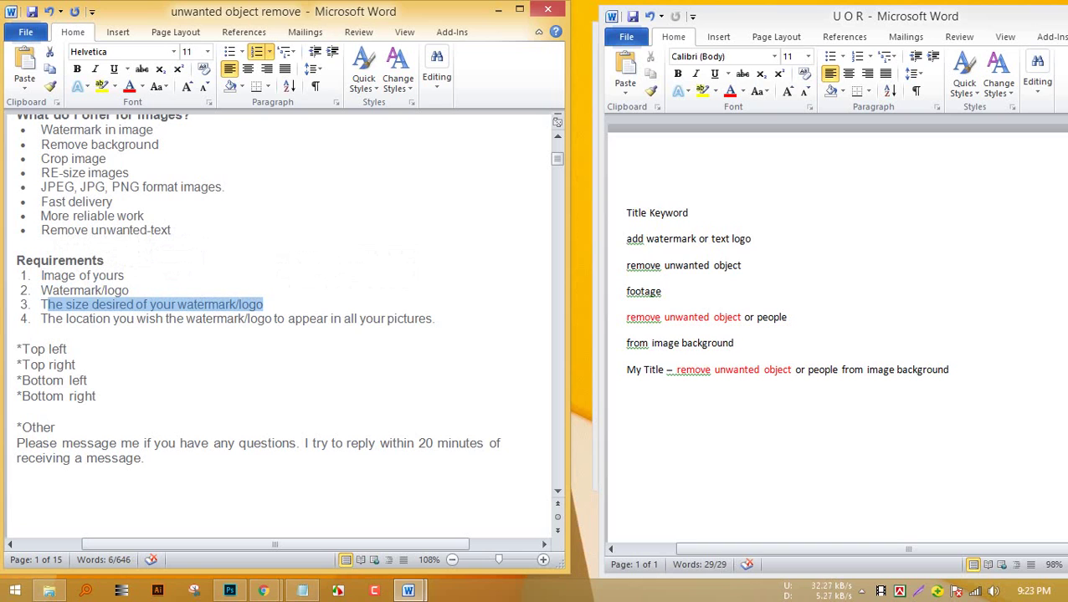
pyautogui.click(18, 333)
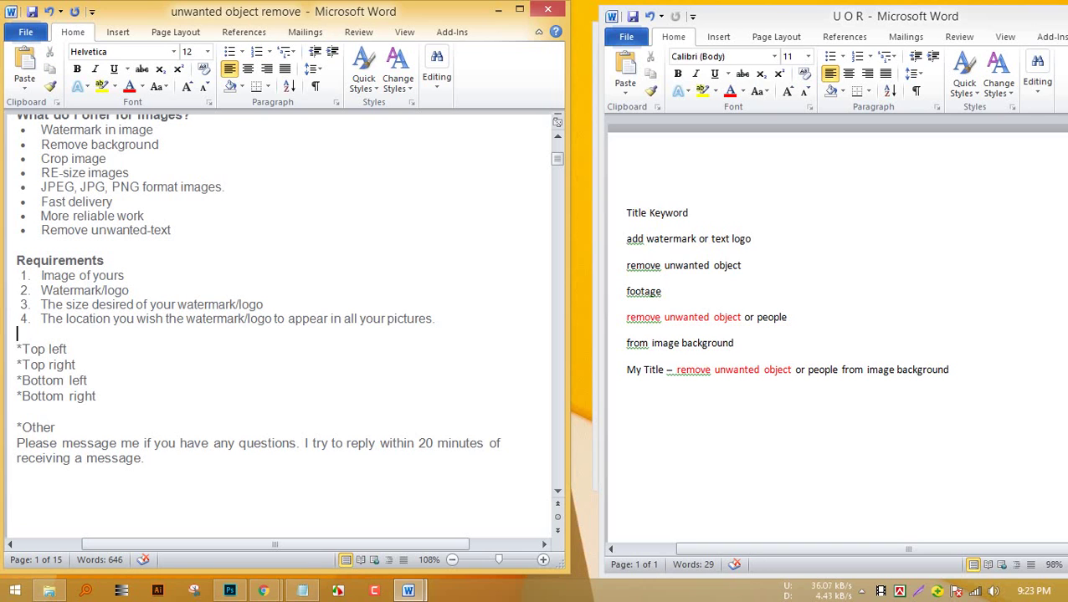
pyautogui.moveTo(263, 305)
pyautogui.mouseDown()
pyautogui.moveTo(135, 295)
pyautogui.moveTo(41, 307)
pyautogui.moveTo(268, 305)
pyautogui.mouseUp()
pyautogui.click(18, 333)
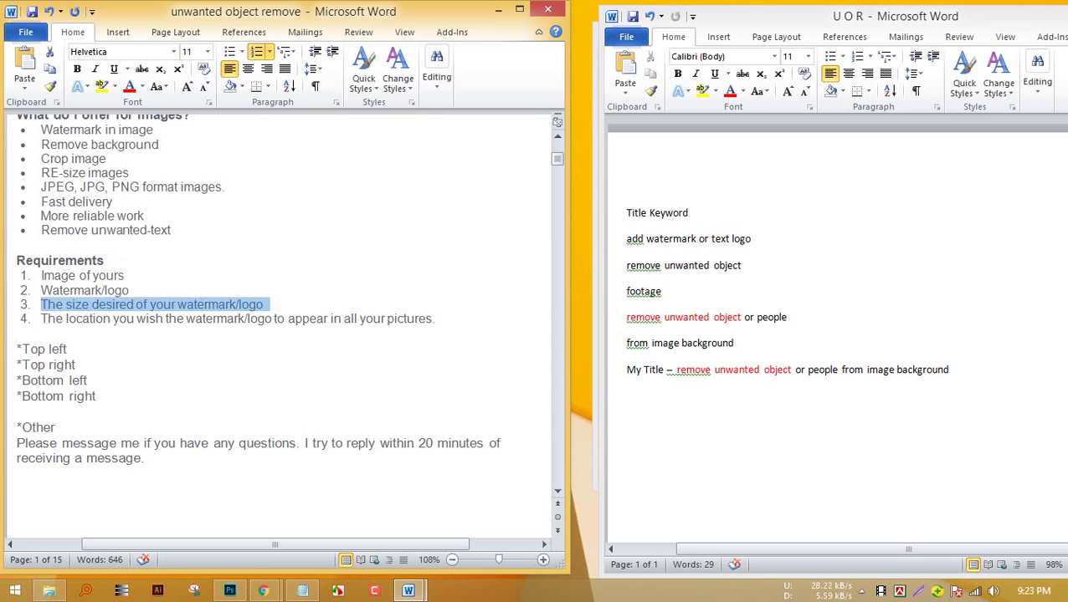
pyautogui.click(17, 333)
pyautogui.moveTo(41, 319); pyautogui.dragTo(439, 330)
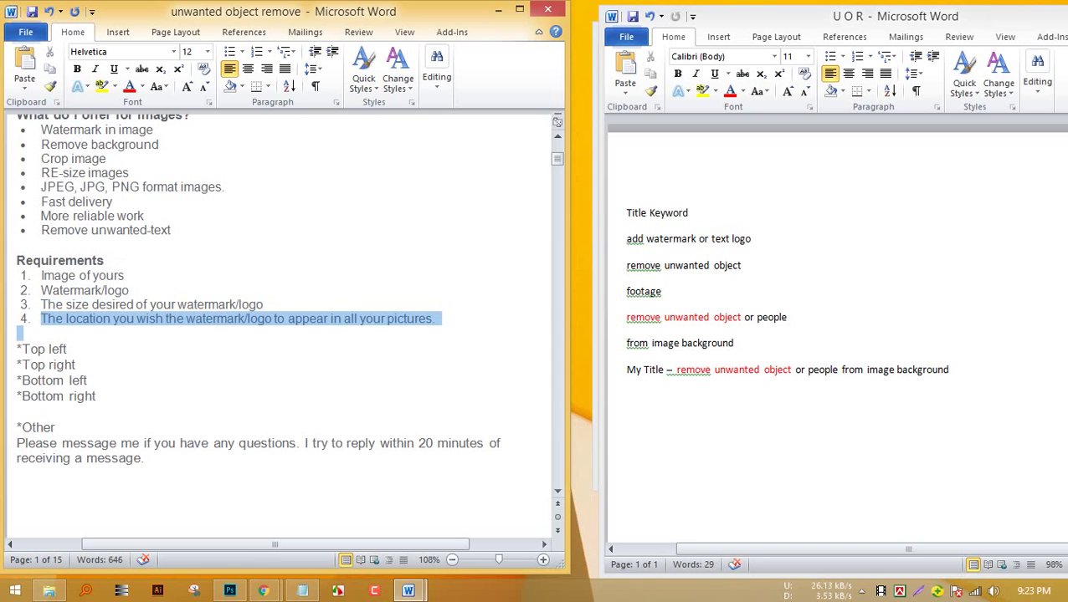
pyautogui.moveTo(40, 319); pyautogui.dragTo(345, 319)
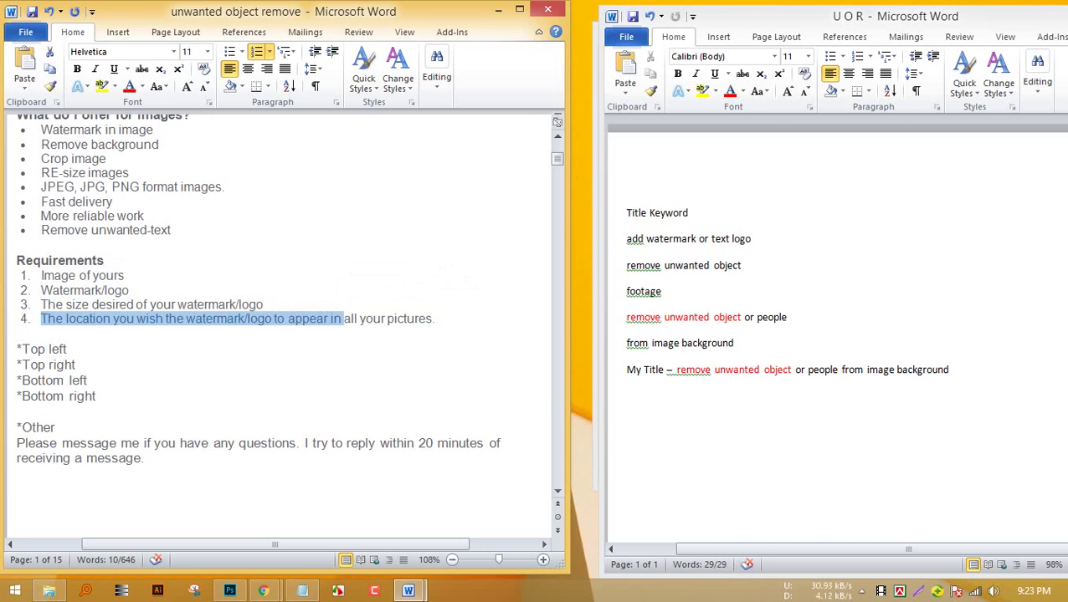
pyautogui.click(358, 319)
pyautogui.moveTo(41, 319); pyautogui.dragTo(438, 333)
pyautogui.click(68, 349)
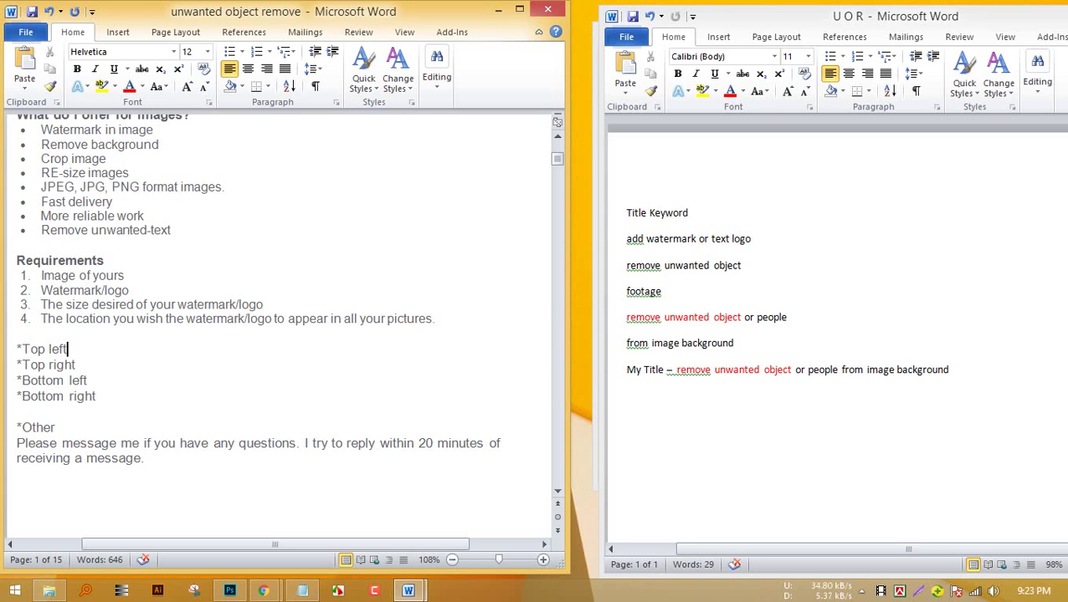
# Switch to Chrome and search Google Images for "watermark" in a new tab.
pyautogui.click(264, 591)
pyautogui.click(180, 512)
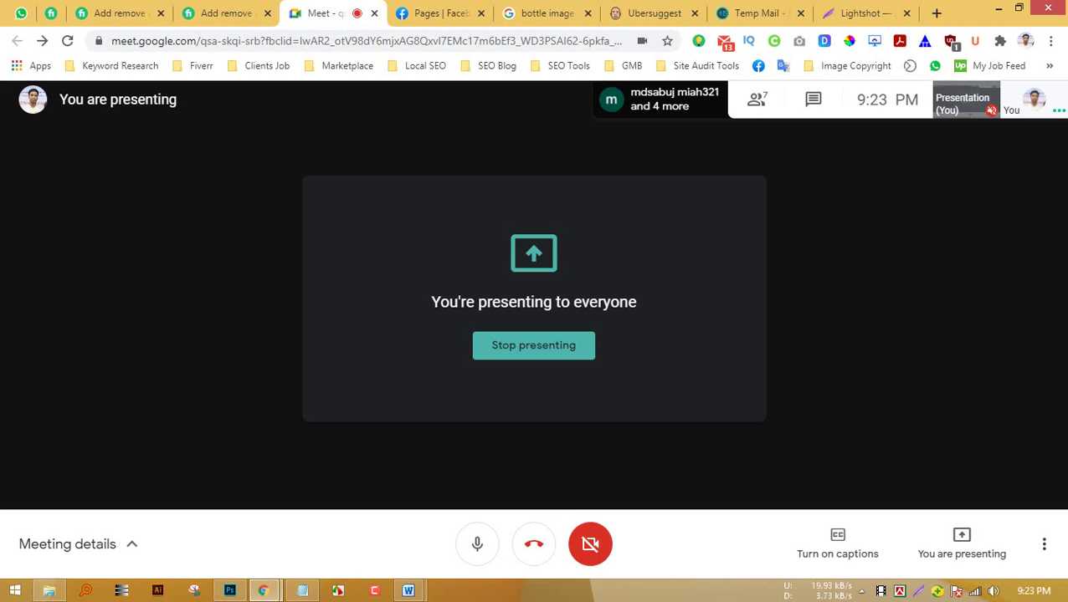
pyautogui.click(936, 13)
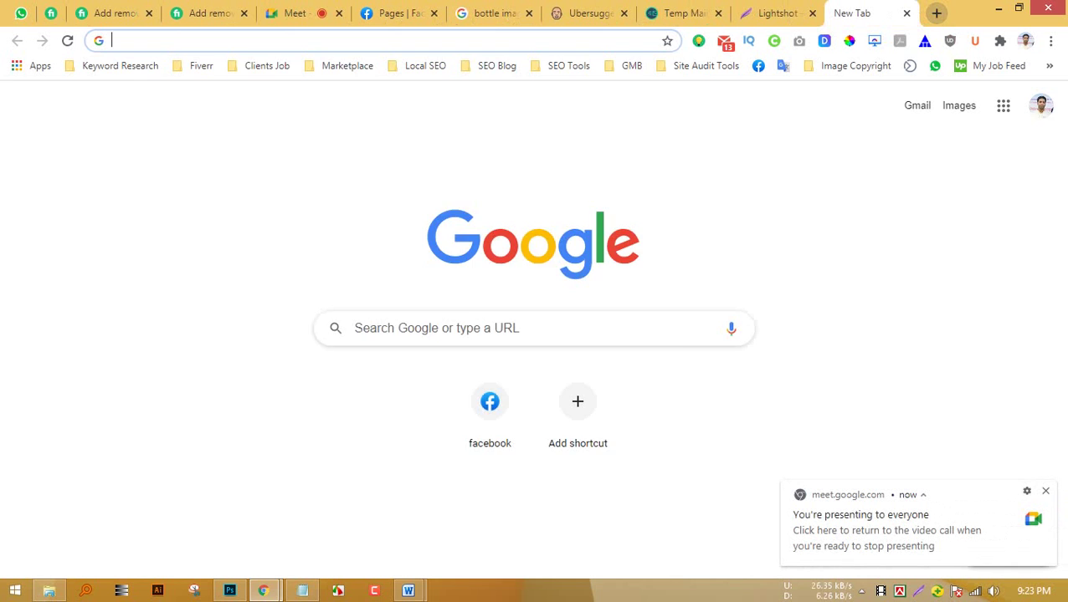
pyautogui.write('watermarkl')
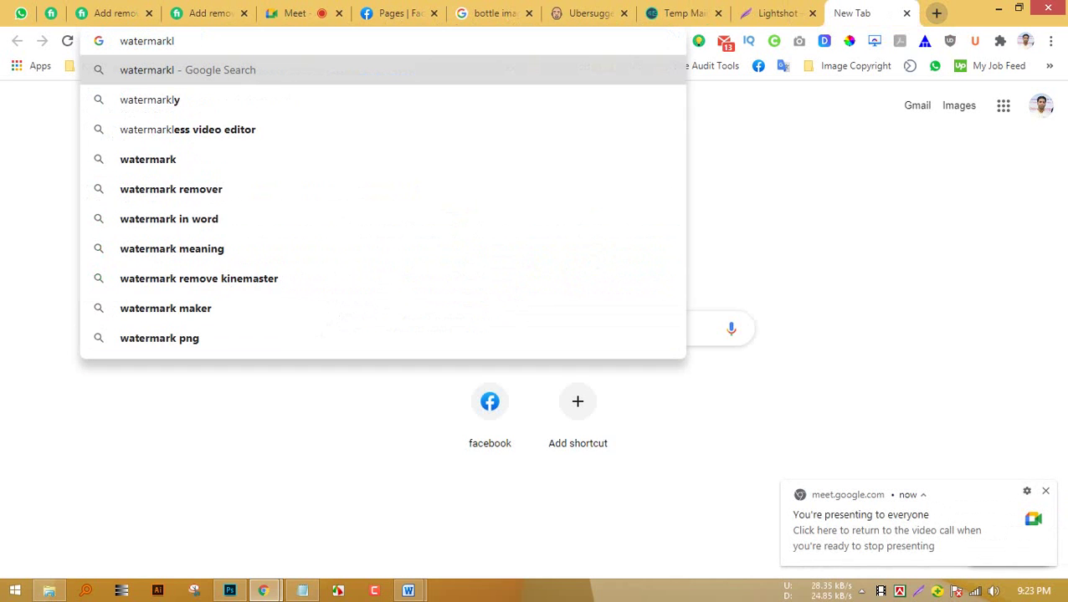
pyautogui.press('Return')
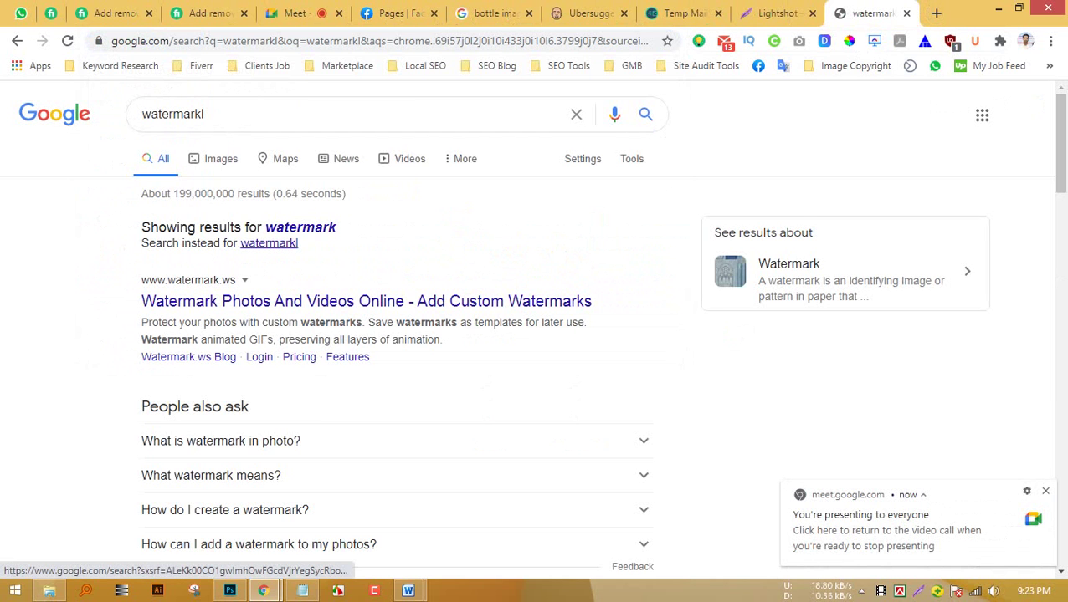
pyautogui.click(300, 228)
pyautogui.click(221, 158)
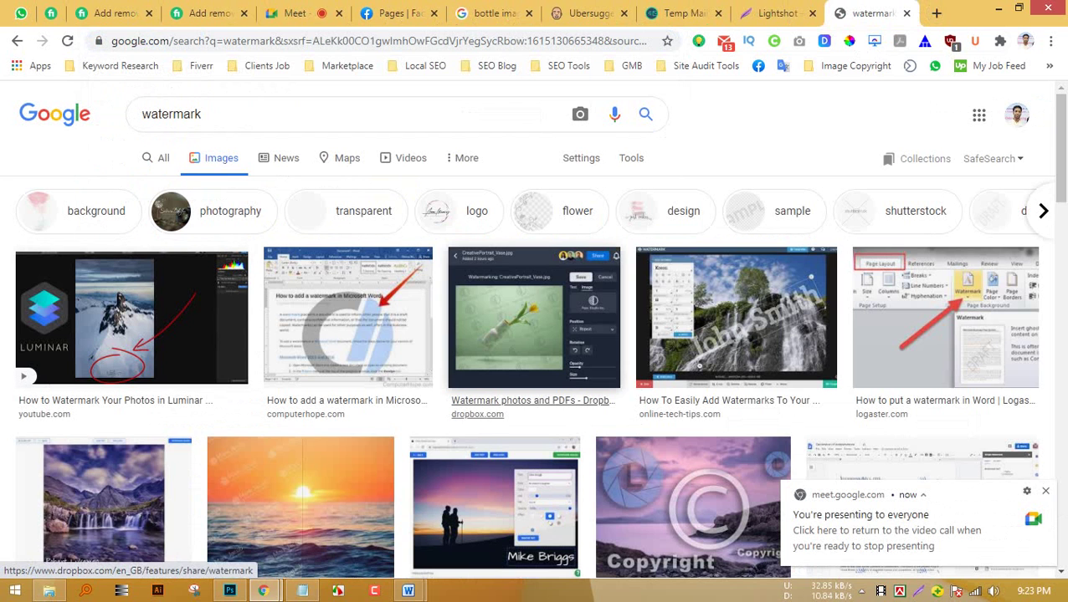
# Preview the waterfall watermark example from Online Tech Tips and the sunset example from visualwatermark.com.
pyautogui.click(735, 318)
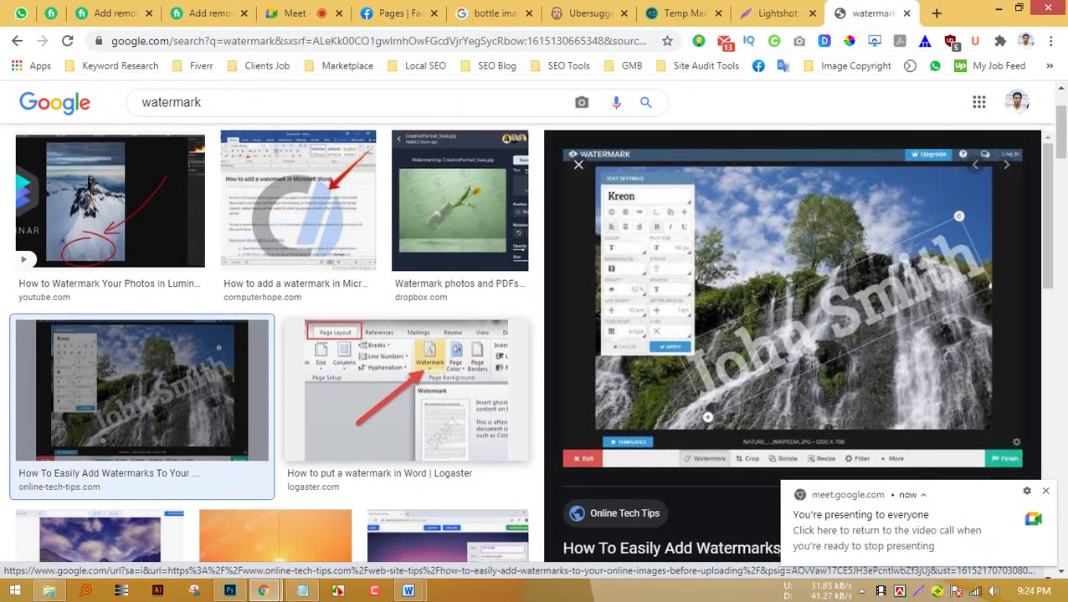
pyautogui.scroll(-3, 268, 343)
pyautogui.scroll(-1, 310, 326)
pyautogui.click(280, 280)
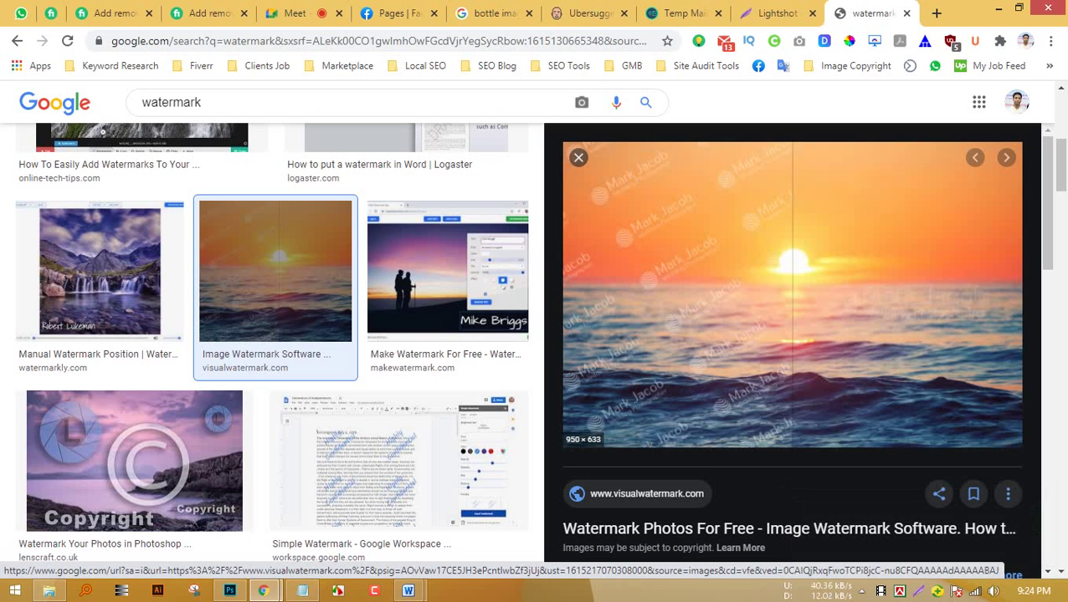
# Save the previewed sunset watermark image as watermark-styles-2 in the Downloads folder.
pyautogui.rightClick(733, 221)
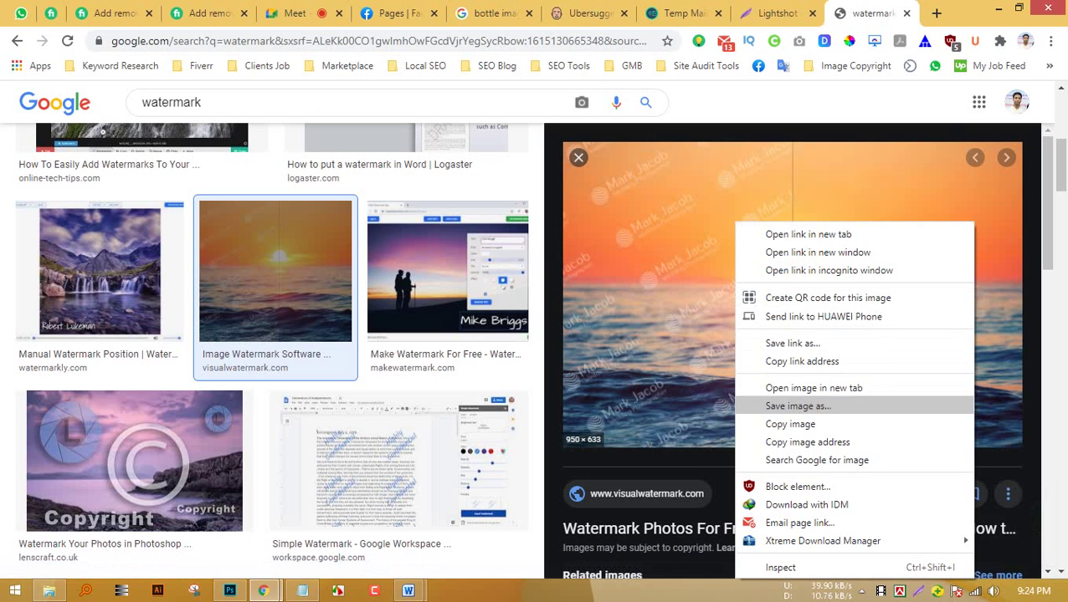
pyautogui.click(797, 407)
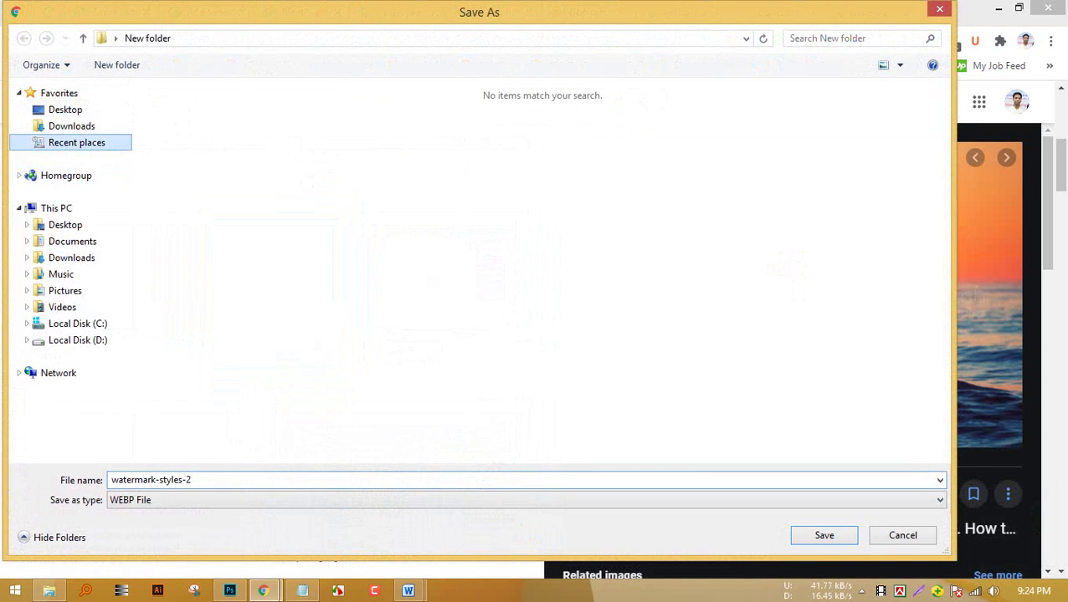
pyautogui.click(78, 142)
pyautogui.click(72, 125)
pyautogui.click(824, 535)
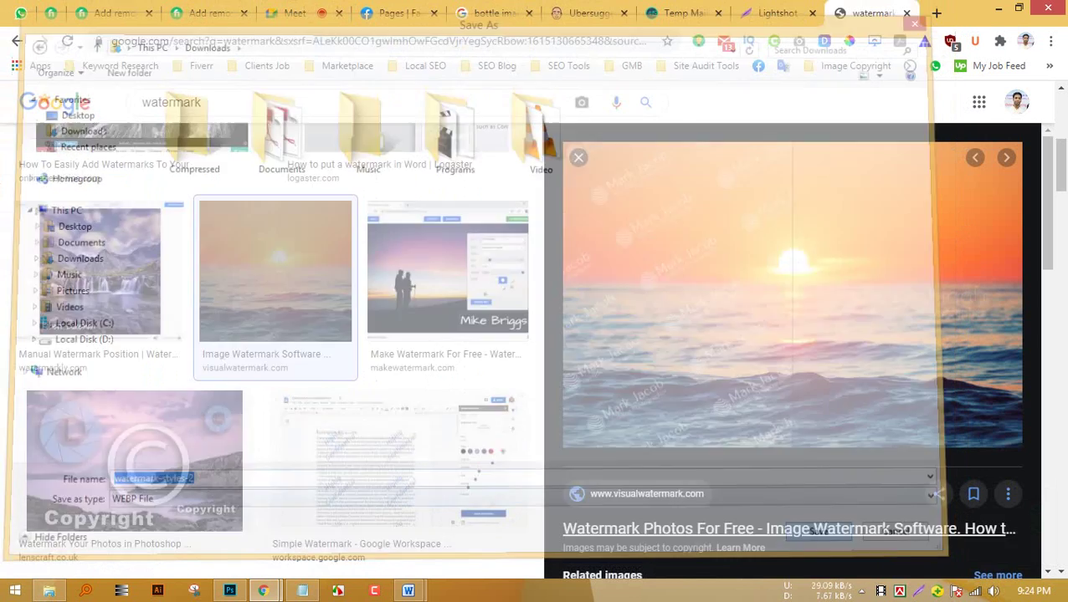
# Browse more watermark image results and preview the Photography-Raw example with the signature logo on the bird silhouette photo.
pyautogui.scroll(-4, 268, 334)
pyautogui.scroll(-5, 276, 335)
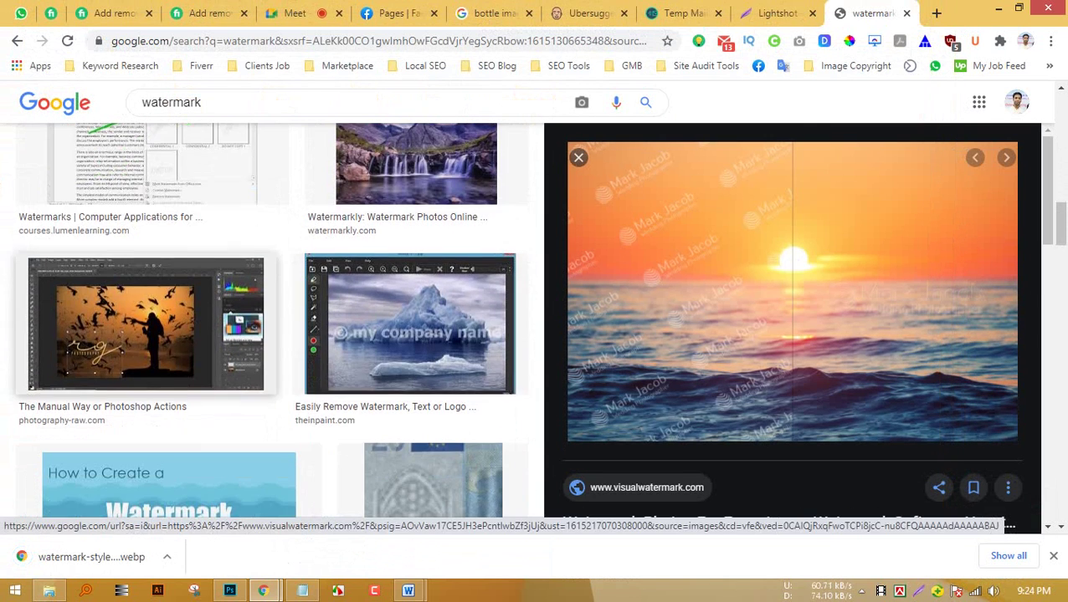
pyautogui.scroll(-3, 147, 326)
pyautogui.scroll(3, 146, 326)
pyautogui.click(146, 326)
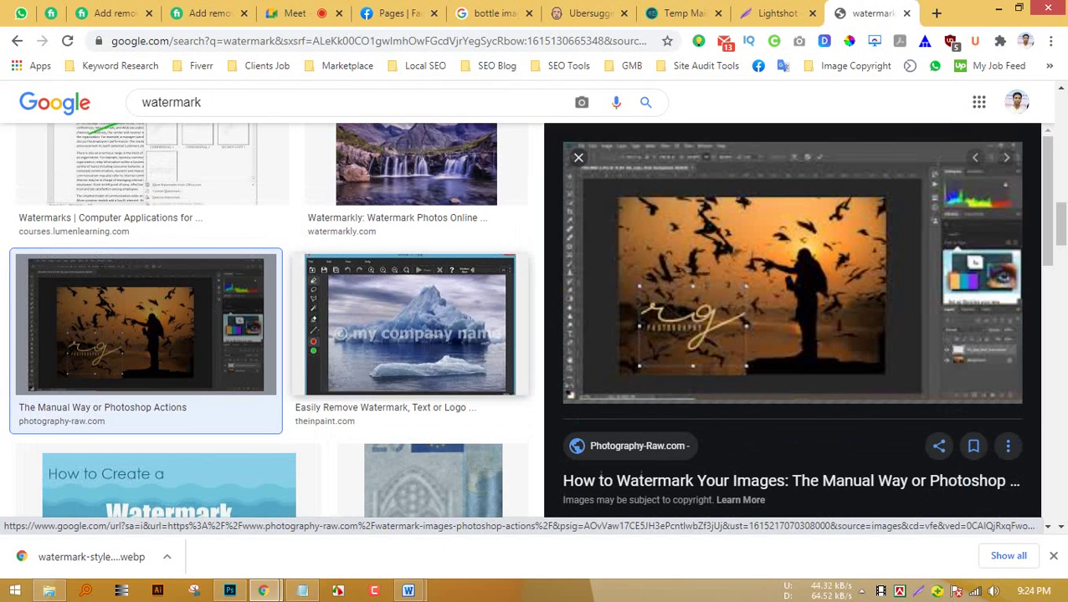
pyautogui.scroll(-5, 276, 335)
pyautogui.scroll(-5, 276, 335)
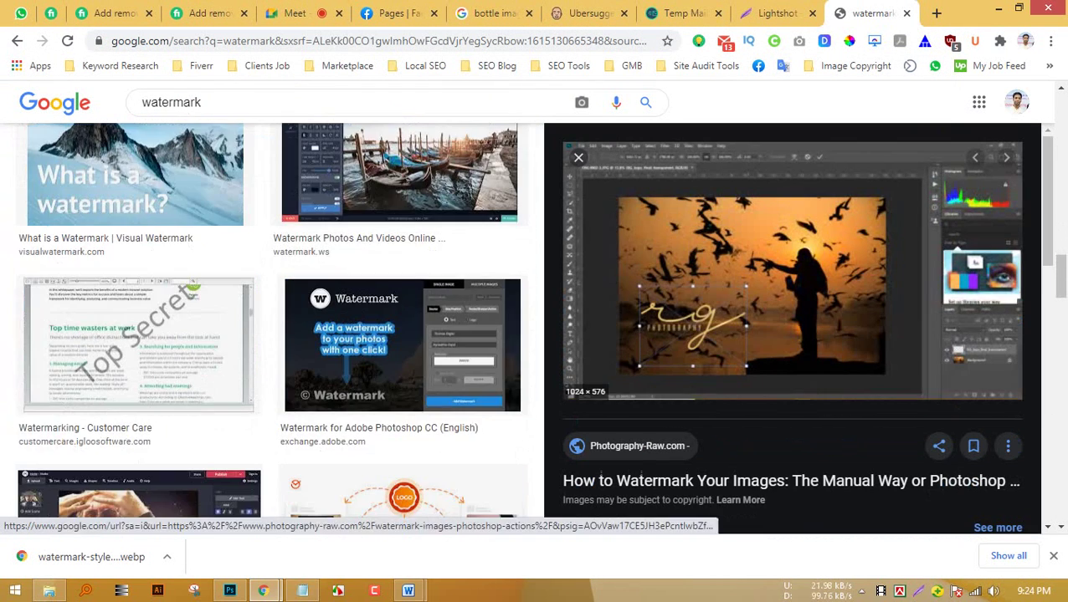
pyautogui.scroll(-4, 276, 335)
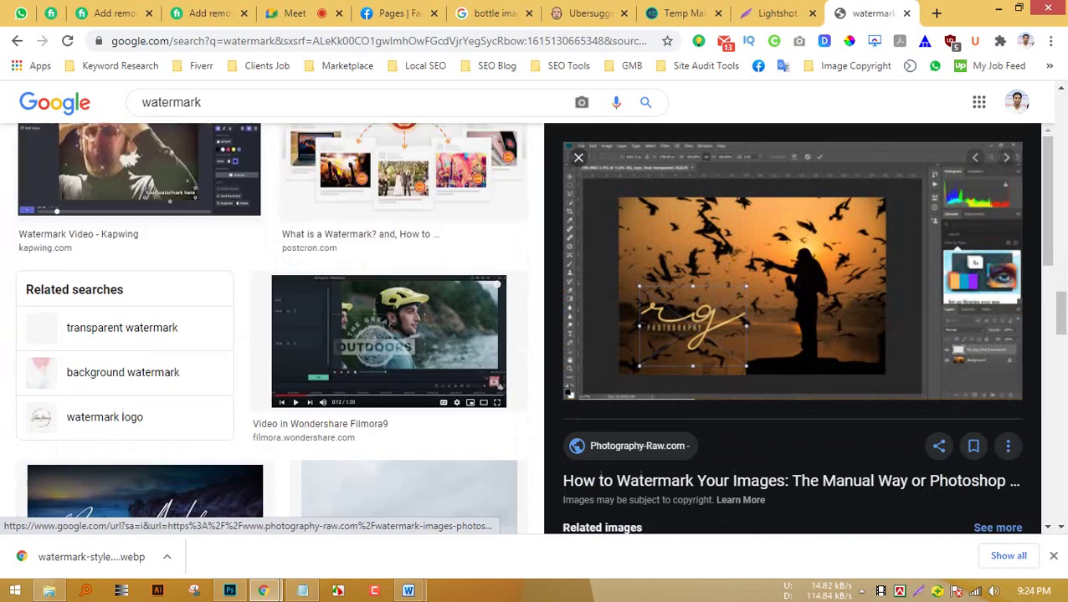
pyautogui.scroll(3, 276, 335)
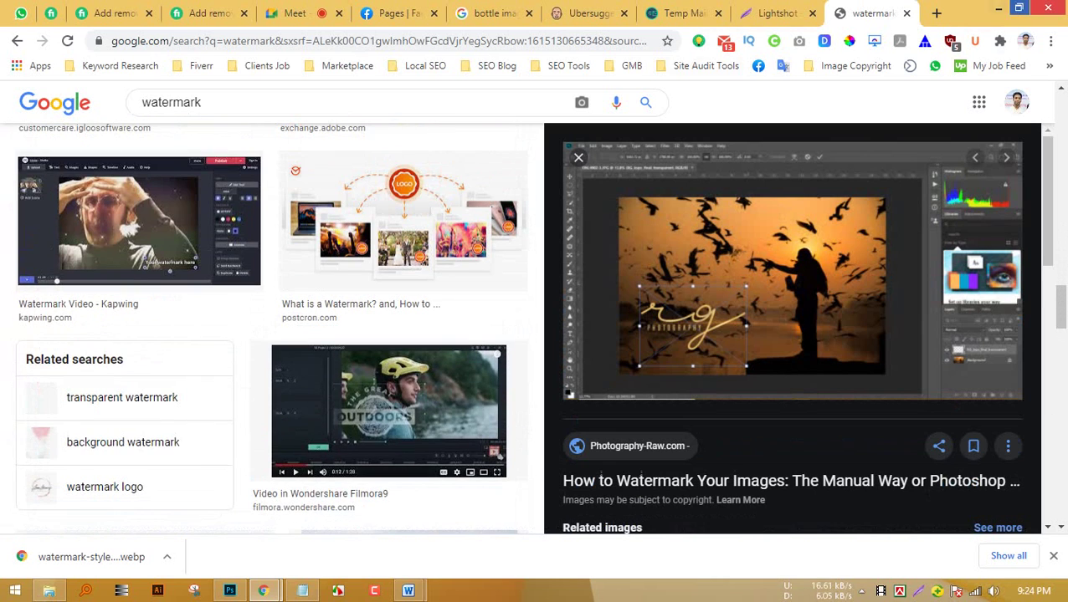
# Return to the unwanted object remove document in Word and examine the first gig's Related Tags list.
pyautogui.click(998, 8)
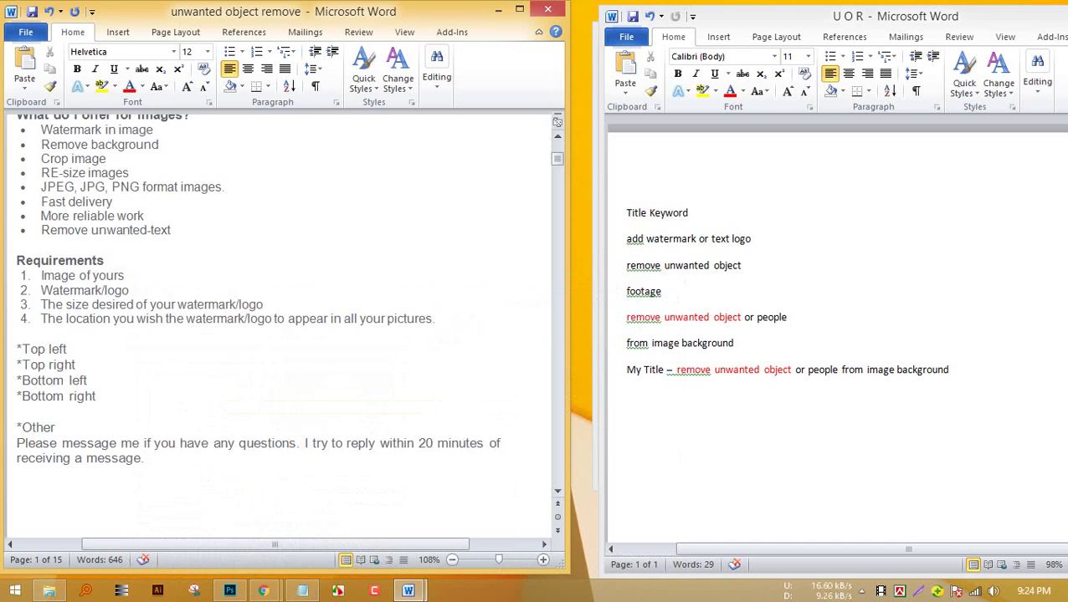
pyautogui.scroll(-10, 278, 327)
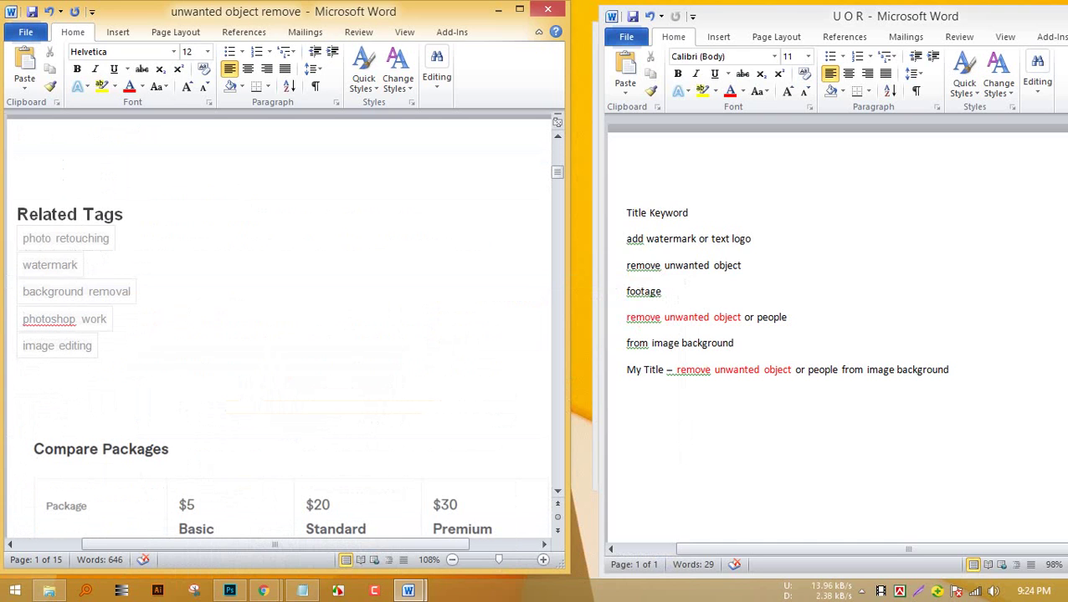
pyautogui.moveTo(17, 215); pyautogui.dragTo(129, 215)
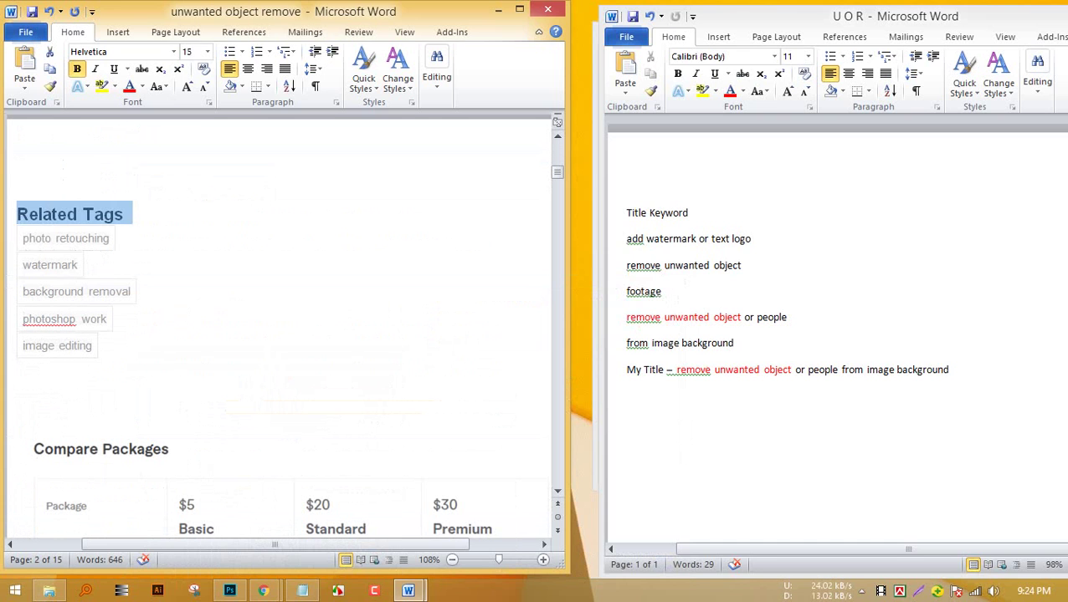
pyautogui.click(85, 265)
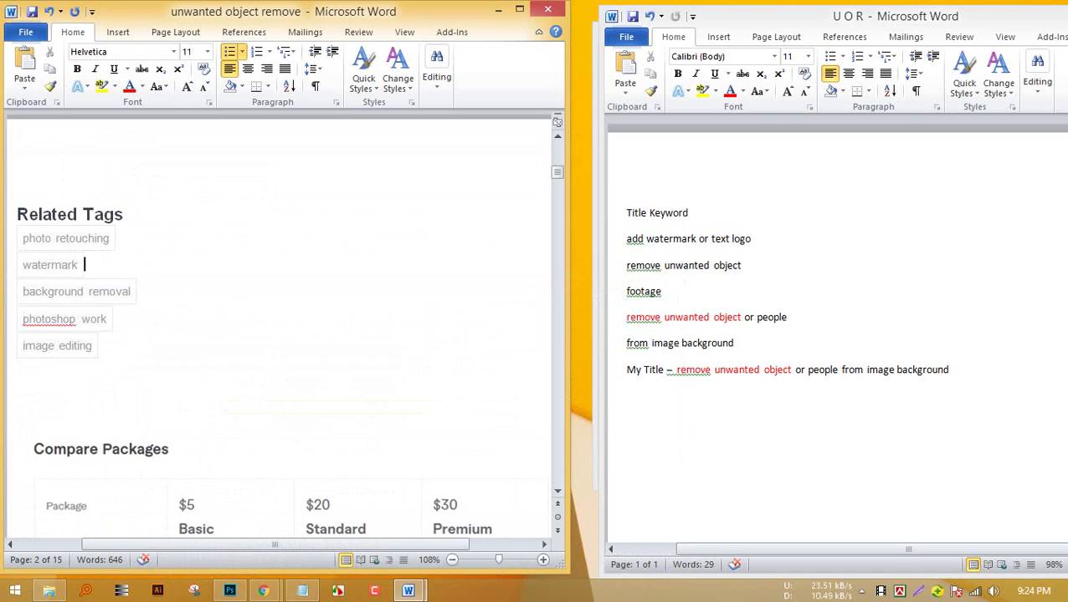
pyautogui.moveTo(102, 345); pyautogui.dragTo(30, 292)
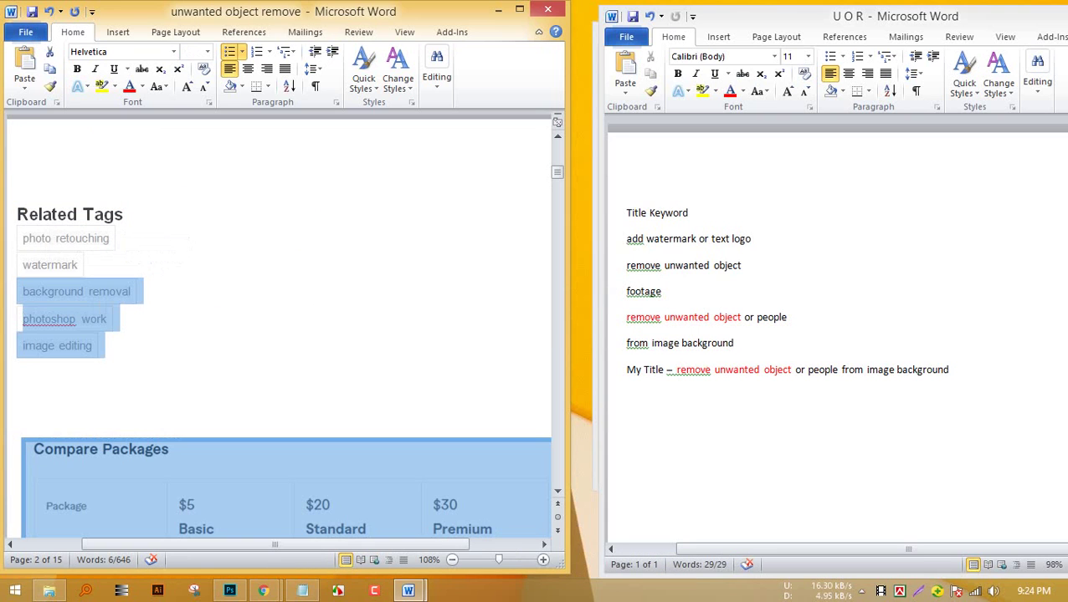
pyautogui.click(156, 292)
# Switch to Chrome's Fiverr results for "unwanted object remove" and open the Fiverr Quick View extension's settings.
pyautogui.moveTo(263, 591)
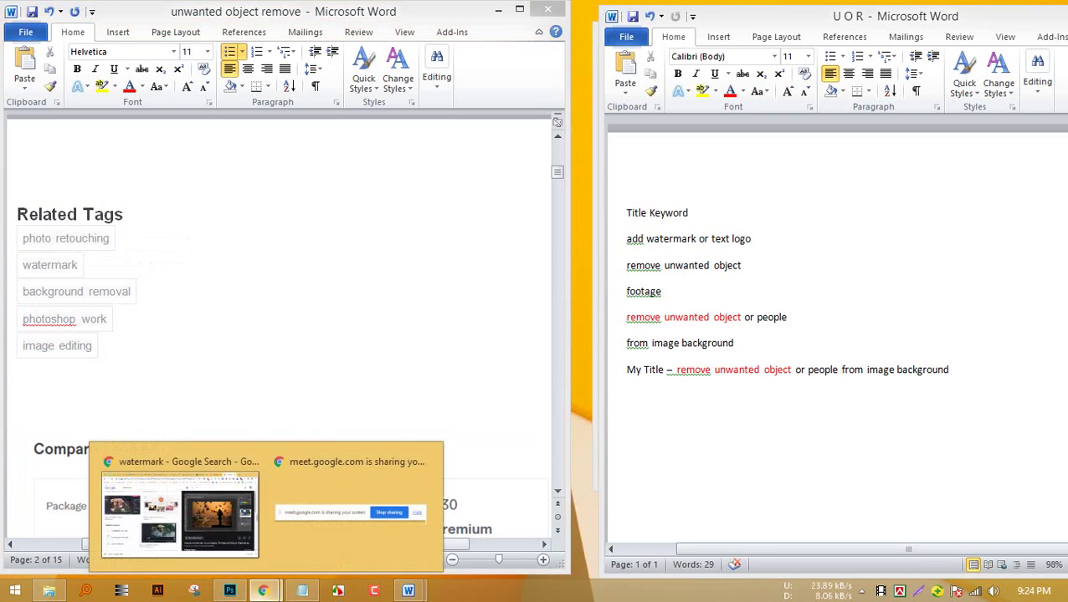
pyautogui.click(180, 511)
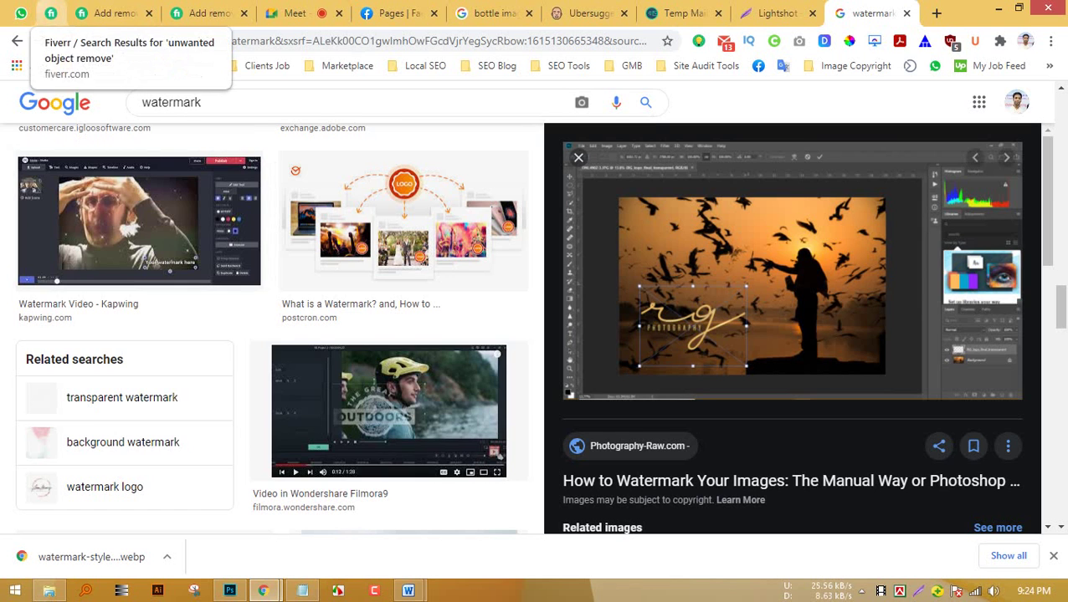
pyautogui.click(51, 13)
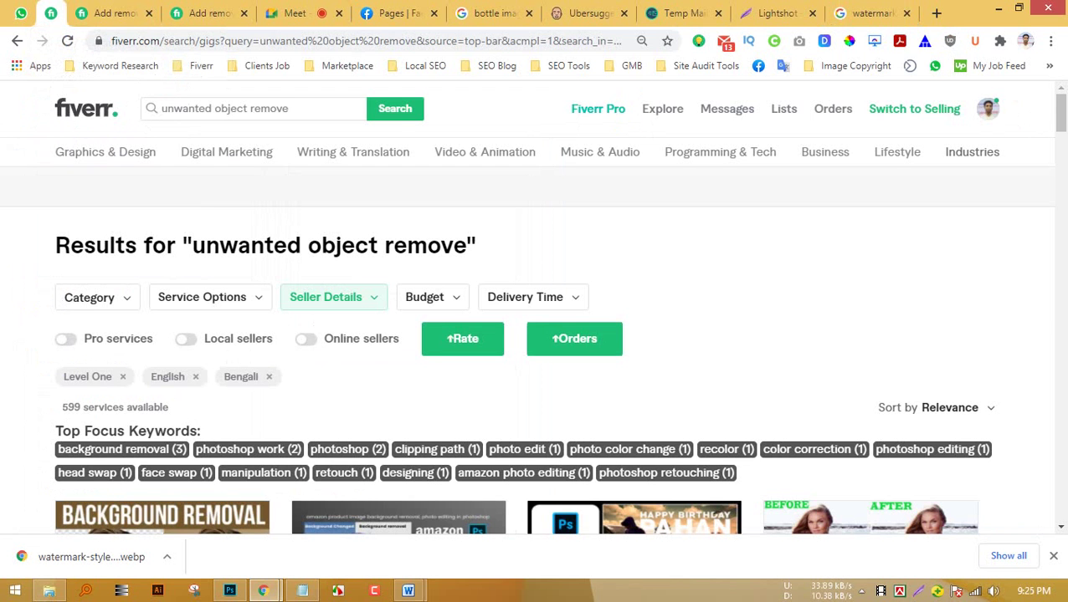
pyautogui.click(698, 40)
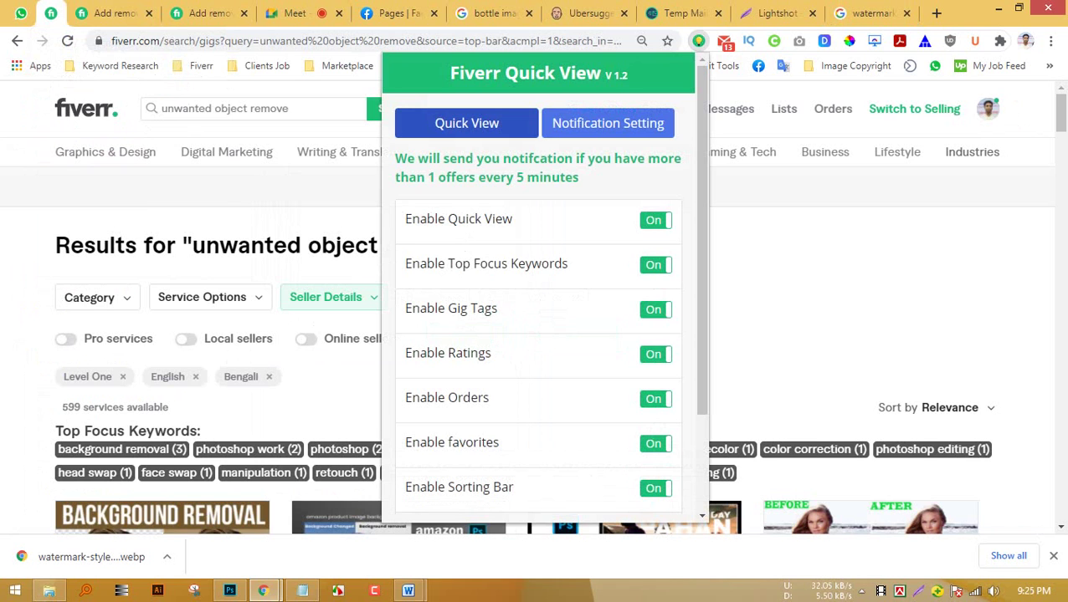
pyautogui.moveTo(451, 73); pyautogui.dragTo(585, 74)
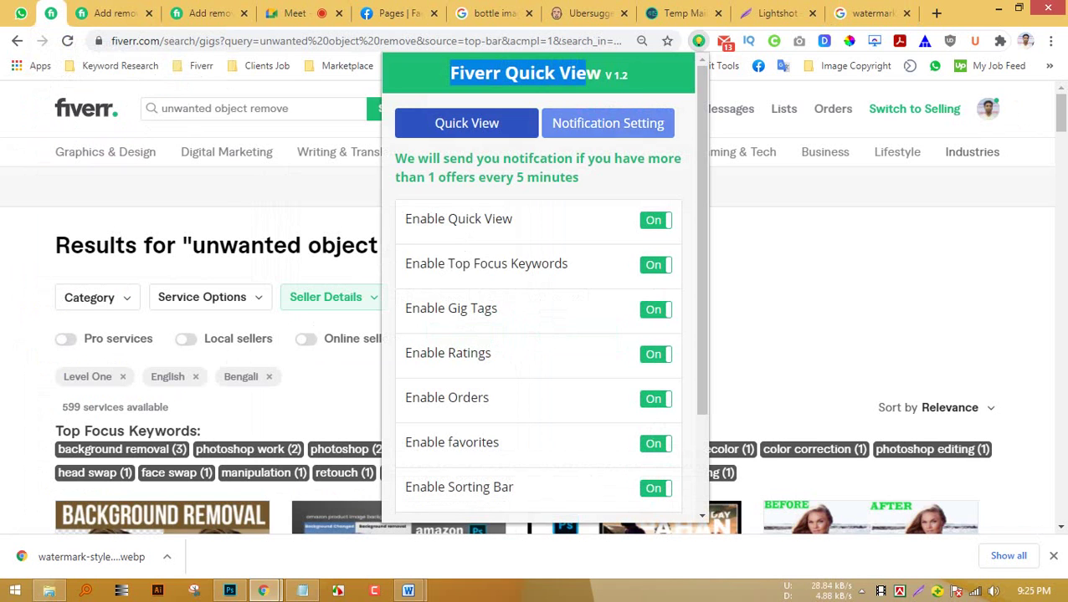
# Save the extension's notification settings with the existing Fiverr username, then reselect the username entry.
pyautogui.click(607, 123)
pyautogui.scroll(-2, 538, 351)
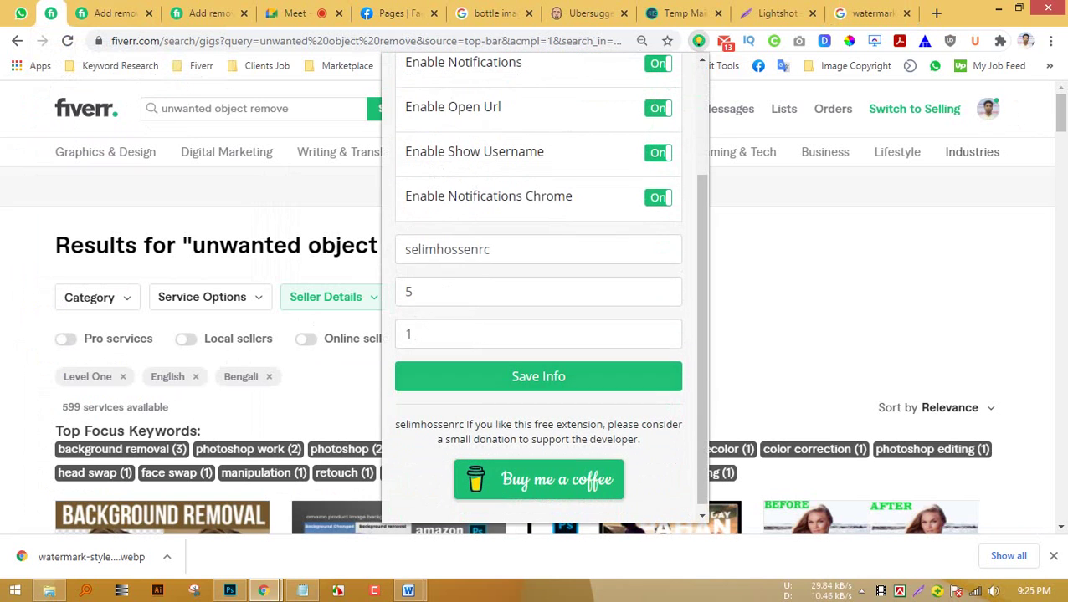
pyautogui.moveTo(490, 249); pyautogui.dragTo(404, 249)
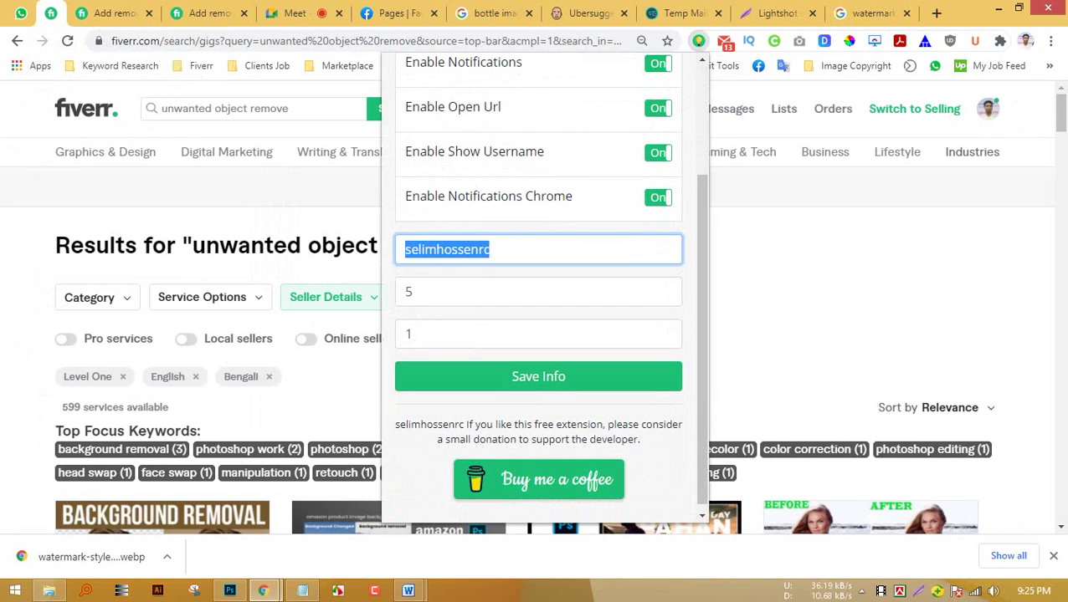
pyautogui.click(538, 377)
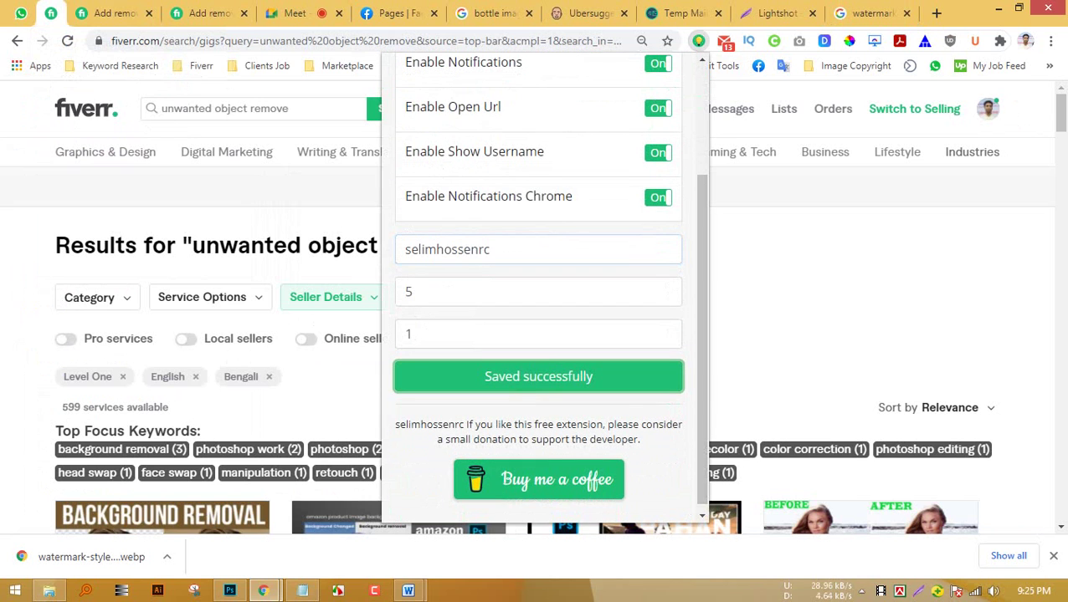
pyautogui.doubleClick(452, 249)
pyautogui.click(451, 249)
pyautogui.doubleClick(452, 249)
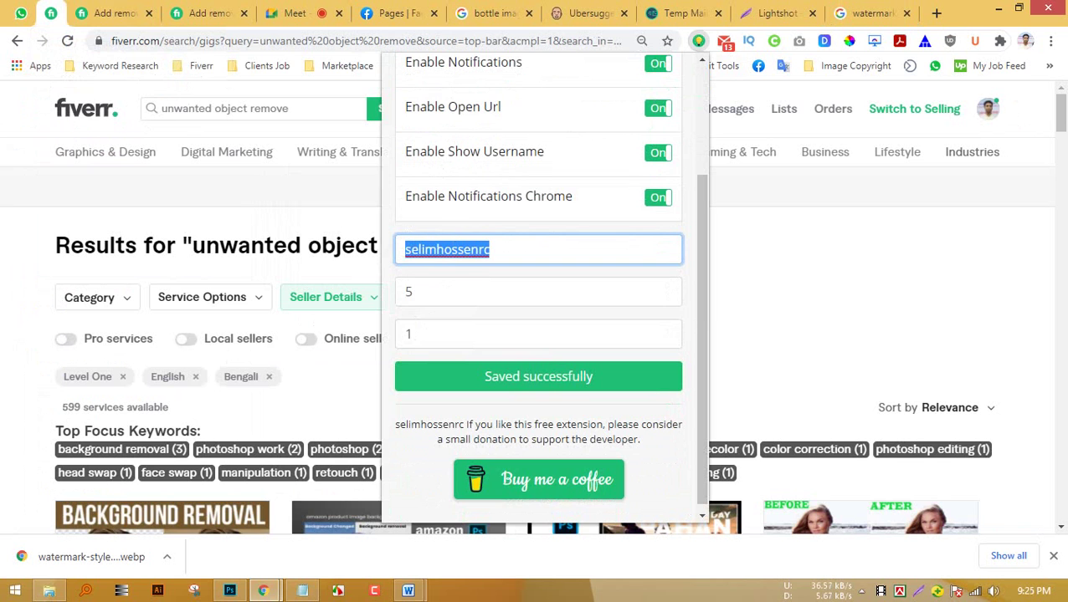
# Dismiss the extension settings popup and the downloads bar, and browse the gig results for "unwanted object remove".
pyautogui.press('Escape')
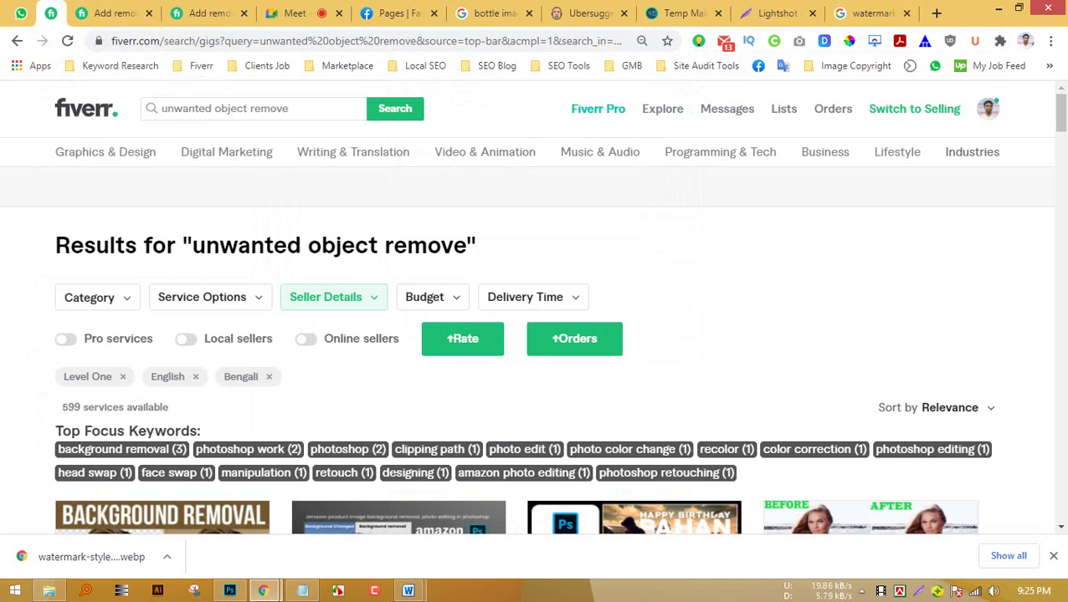
pyautogui.scroll(-1, 526, 310)
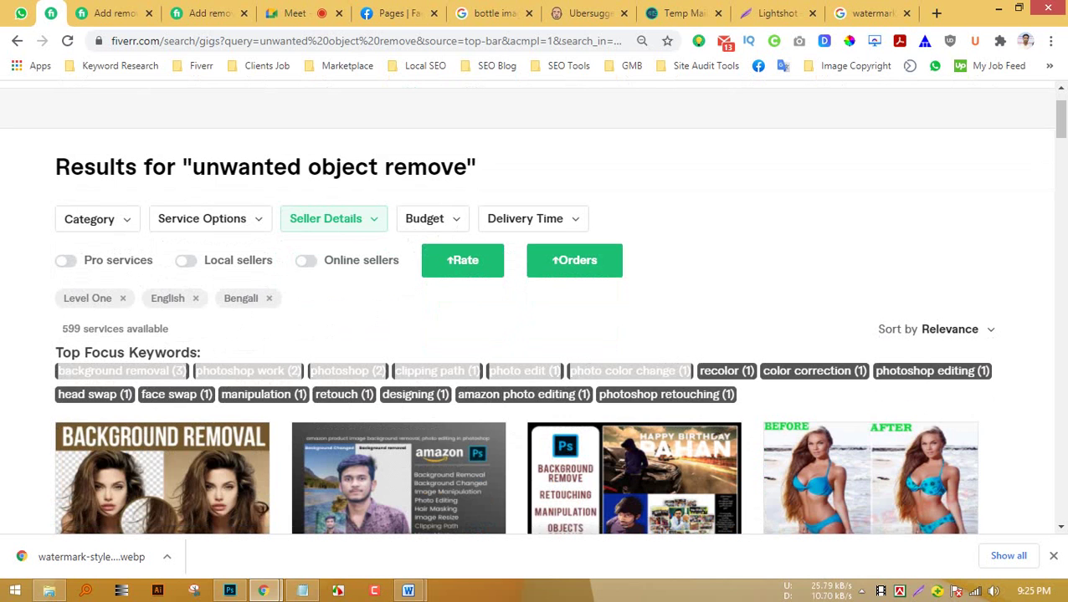
pyautogui.scroll(1, 526, 310)
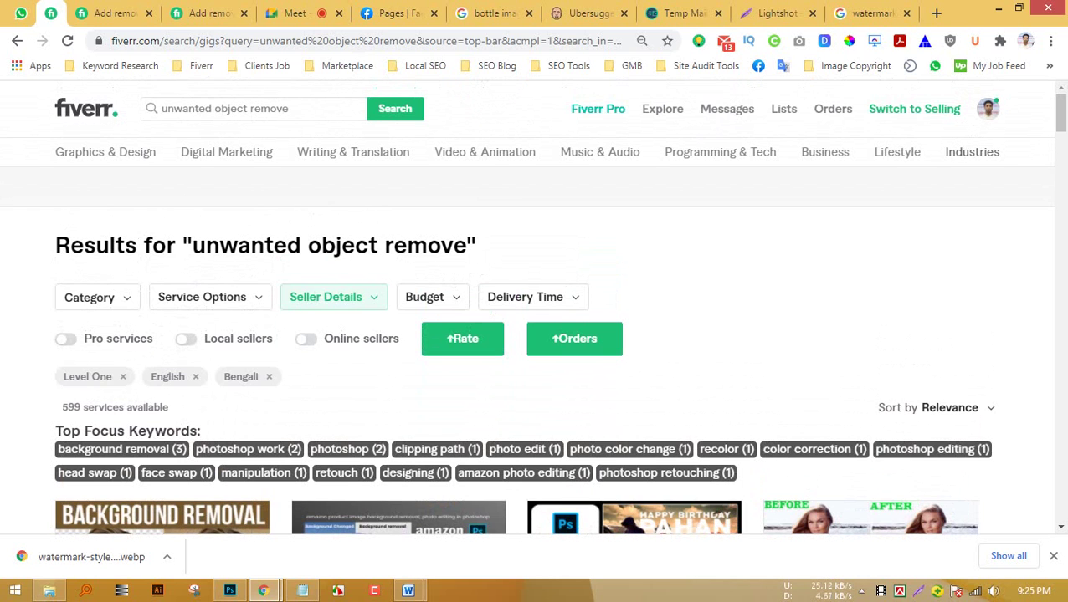
pyautogui.click(1052, 556)
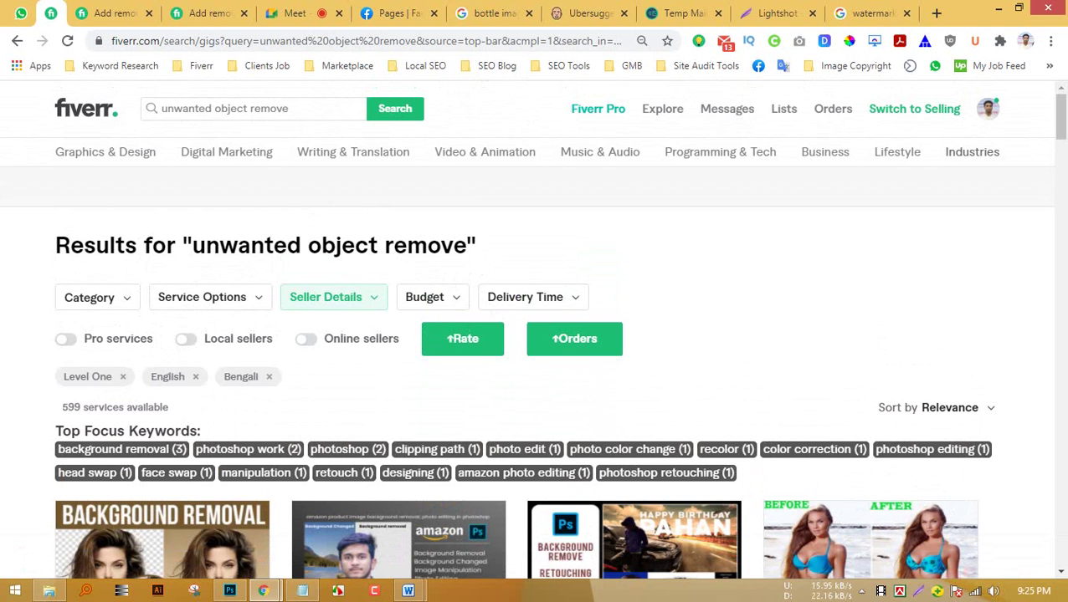
pyautogui.scroll(-7, 586, 376)
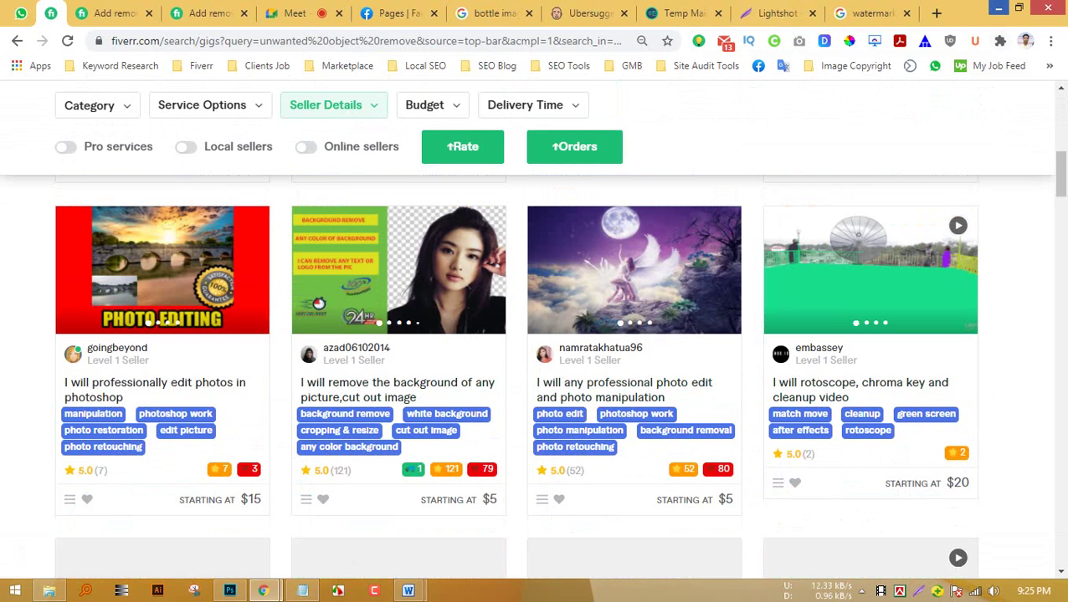
# Check the related tags and title keywords in the two Word documents, and return to the Fiverr results.
pyautogui.click(997, 8)
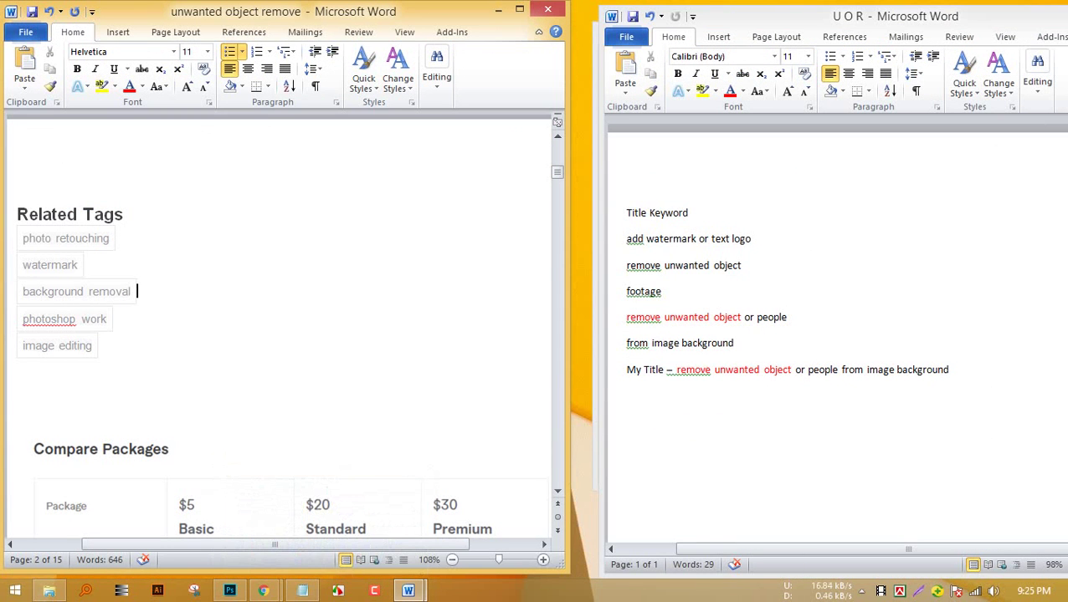
pyautogui.click(136, 292)
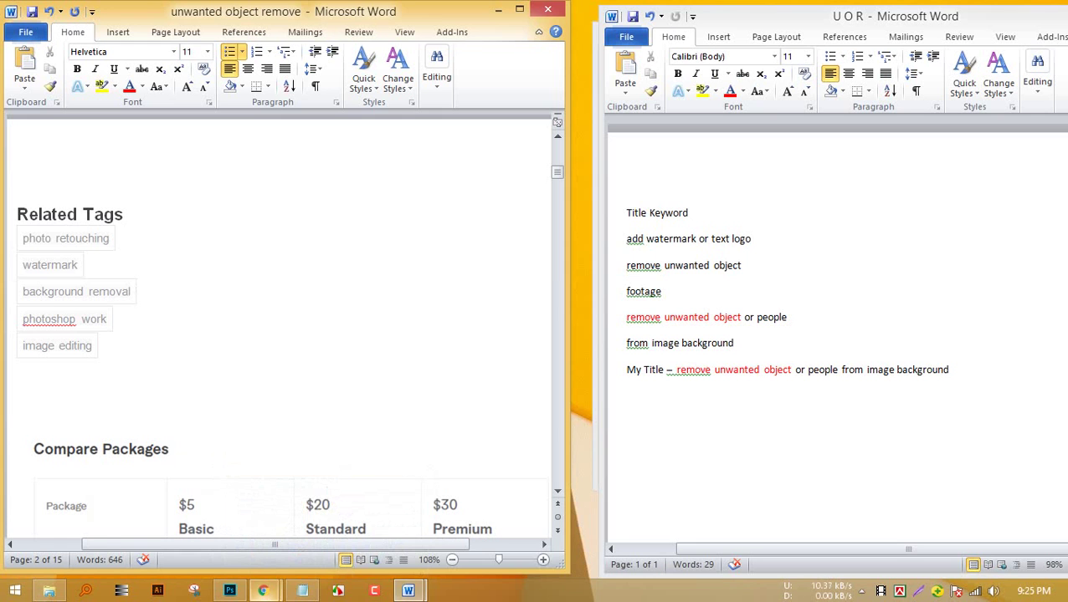
pyautogui.moveTo(263, 591)
pyautogui.click(172, 489)
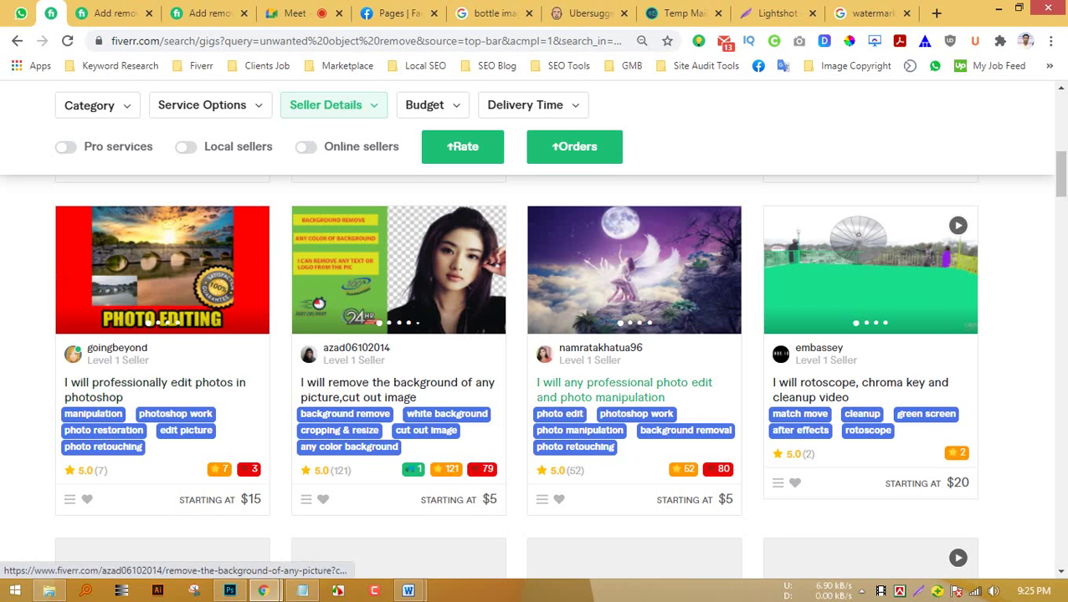
# Check the Google Meet call, and switch to the U O R and unwanted object remove Word documents to view the competitor's gig title.
pyautogui.click(295, 13)
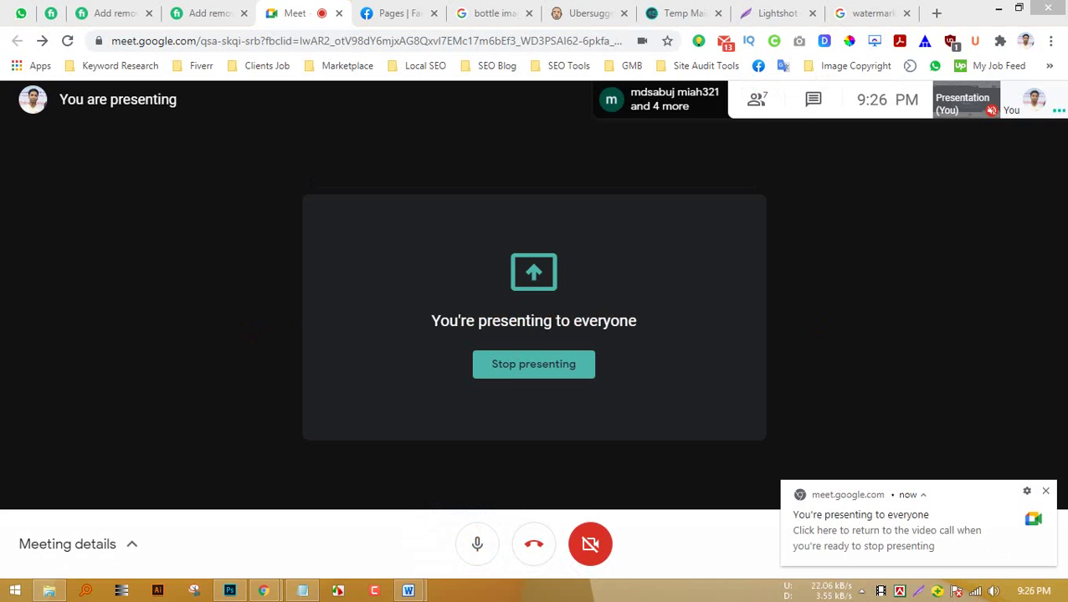
pyautogui.moveTo(409, 590)
pyautogui.click(494, 512)
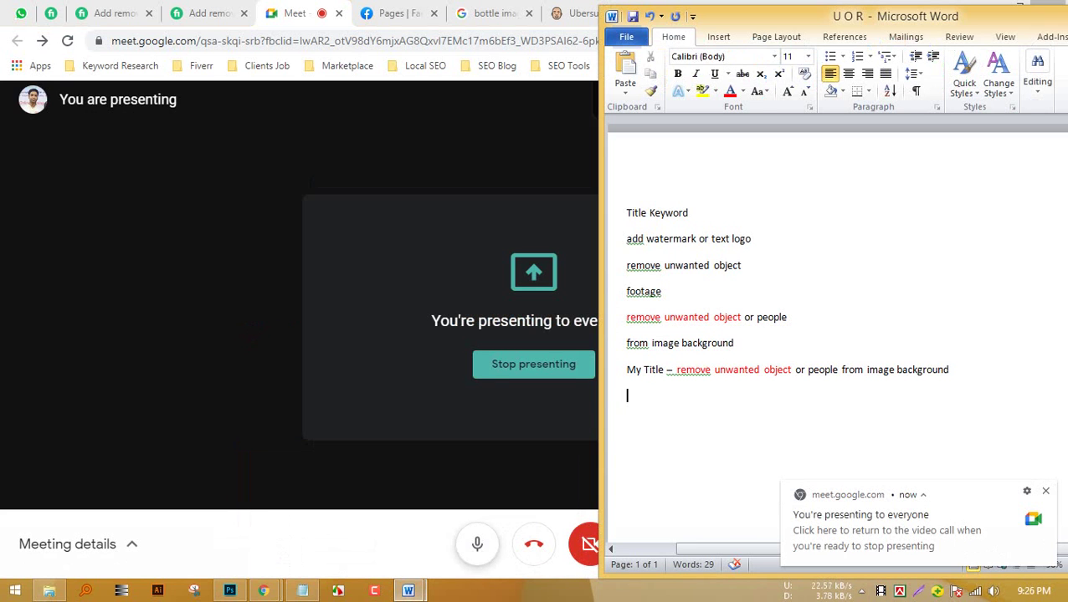
pyautogui.moveTo(408, 591)
pyautogui.click(319, 514)
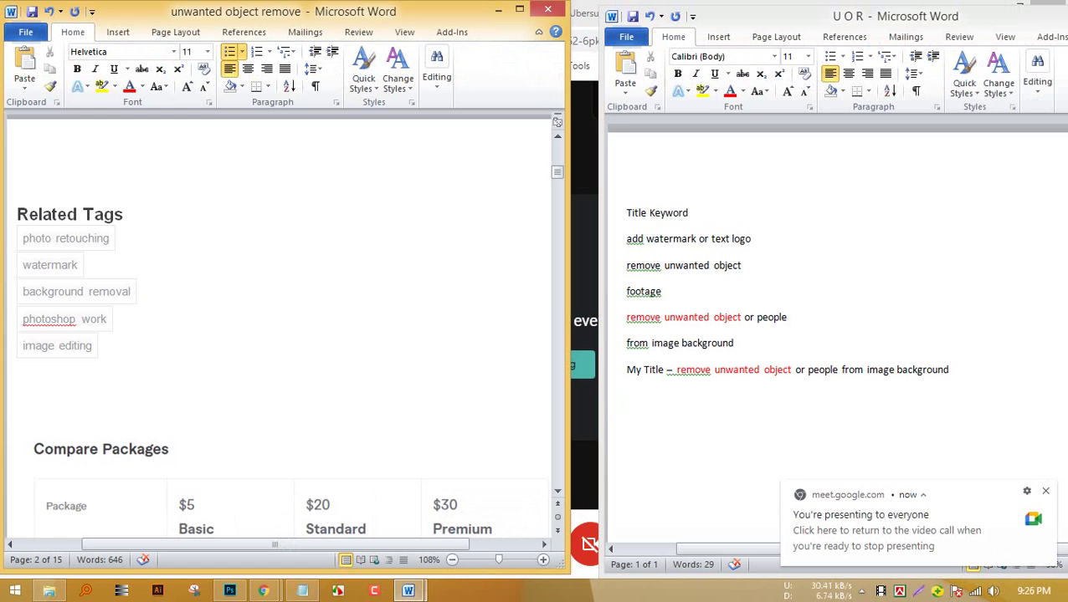
pyautogui.scroll(-2, 279, 326)
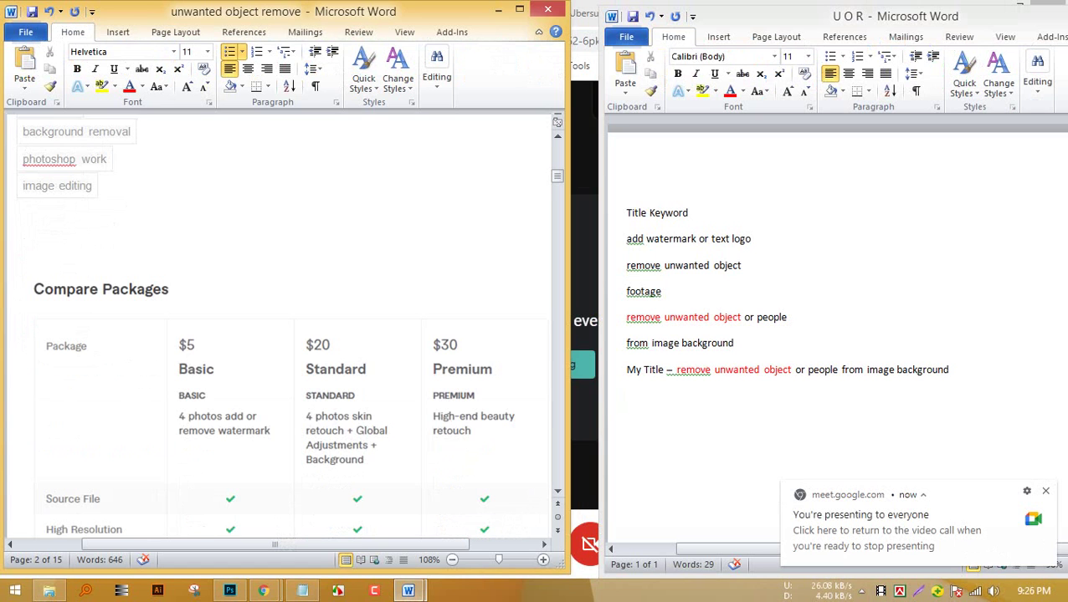
pyautogui.scroll(3, 279, 327)
pyautogui.scroll(10, 278, 326)
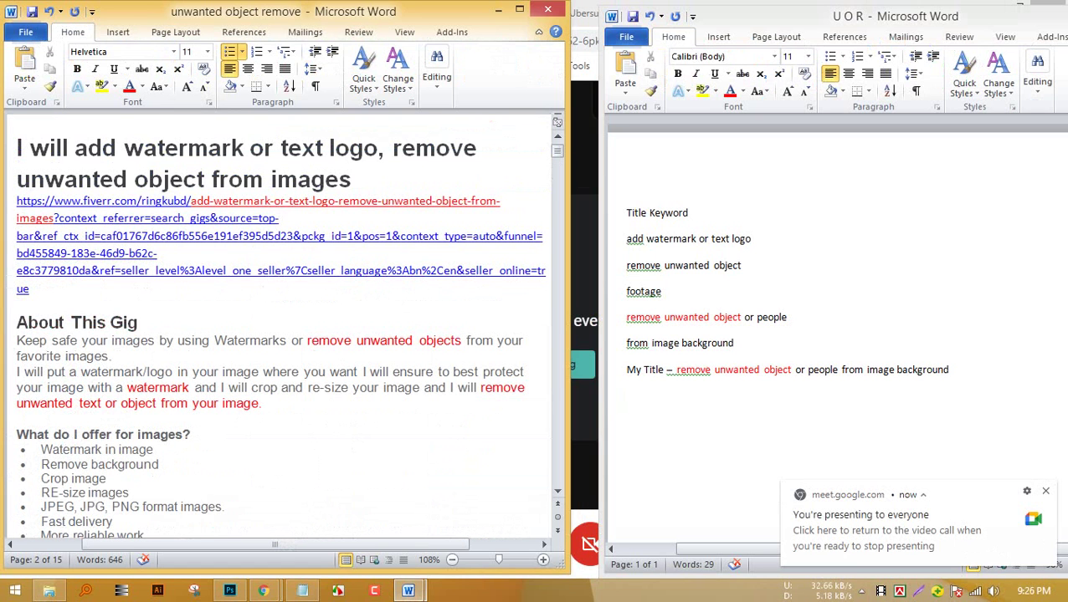
# Make the "My Title" line in the U O R document bold and set its font size to 18.
pyautogui.moveTo(677, 370); pyautogui.dragTo(625, 369)
pyautogui.click(678, 73)
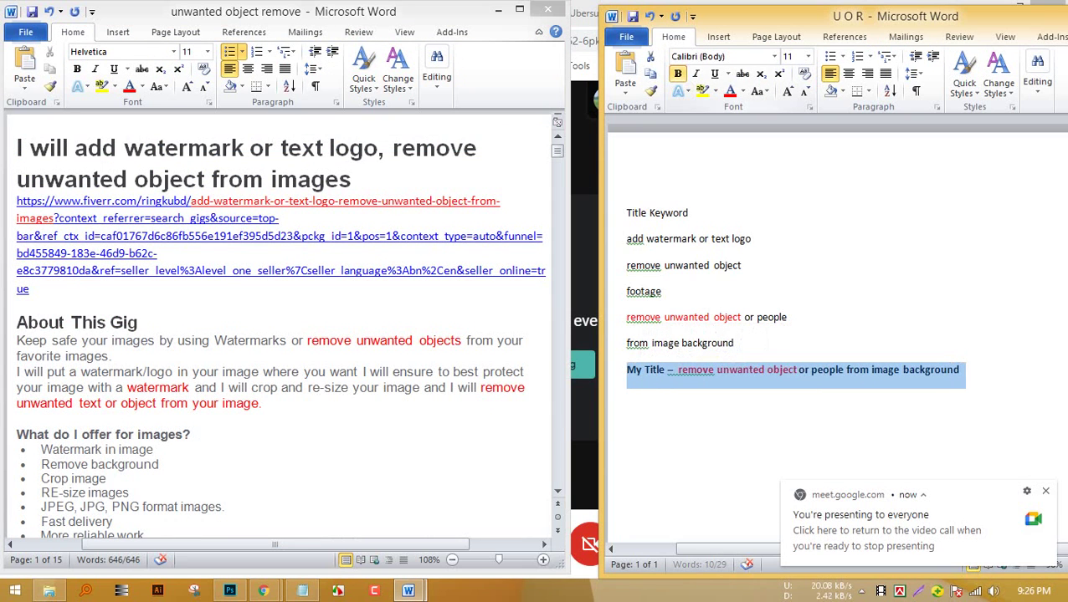
pyautogui.click(807, 56)
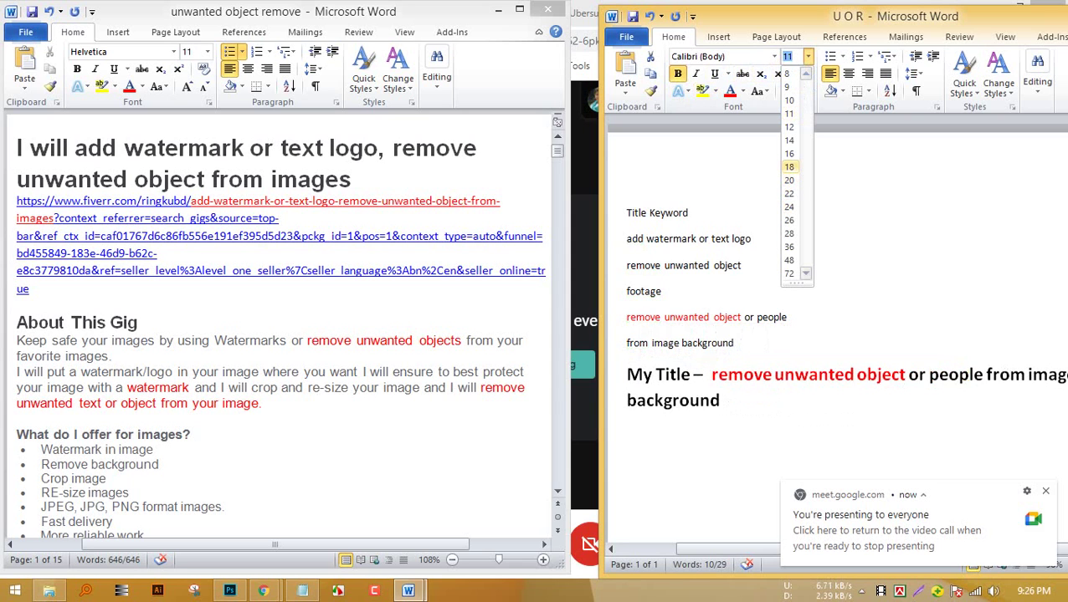
pyautogui.click(789, 167)
pyautogui.click(627, 432)
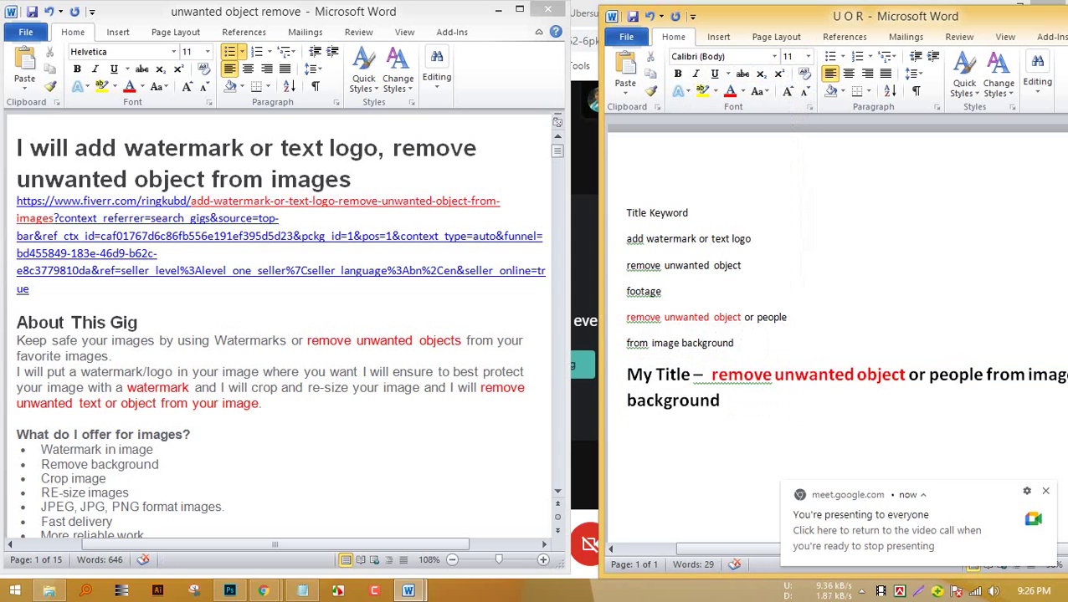
# Review the About This Gig paragraph in the unwanted object remove document, highlighting its text through the first offer items.
pyautogui.click(285, 12)
pyautogui.scroll(-2, 285, 326)
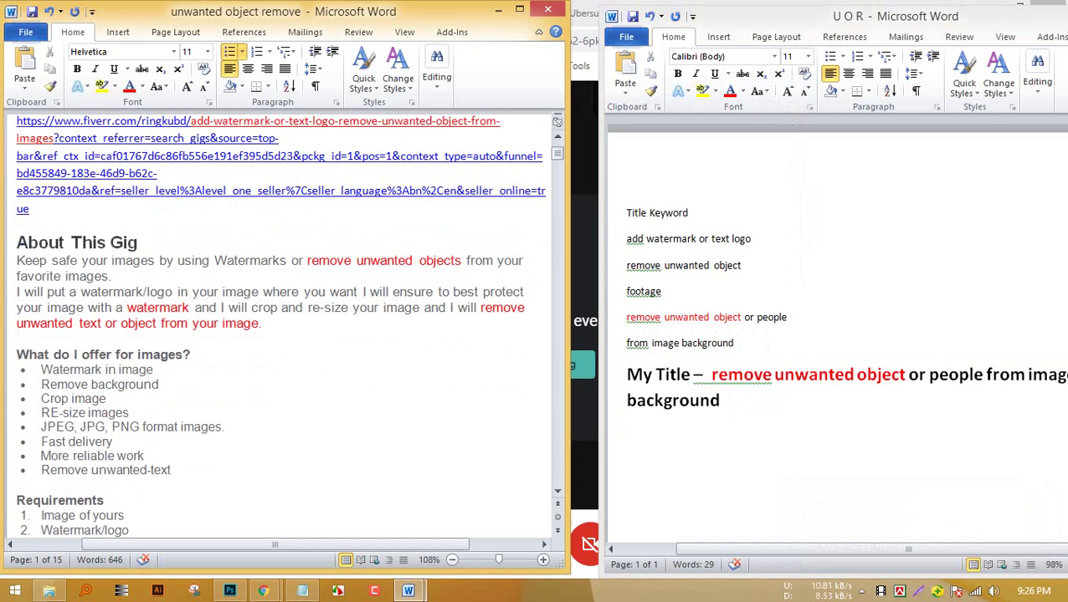
pyautogui.moveTo(17, 242); pyautogui.dragTo(159, 384)
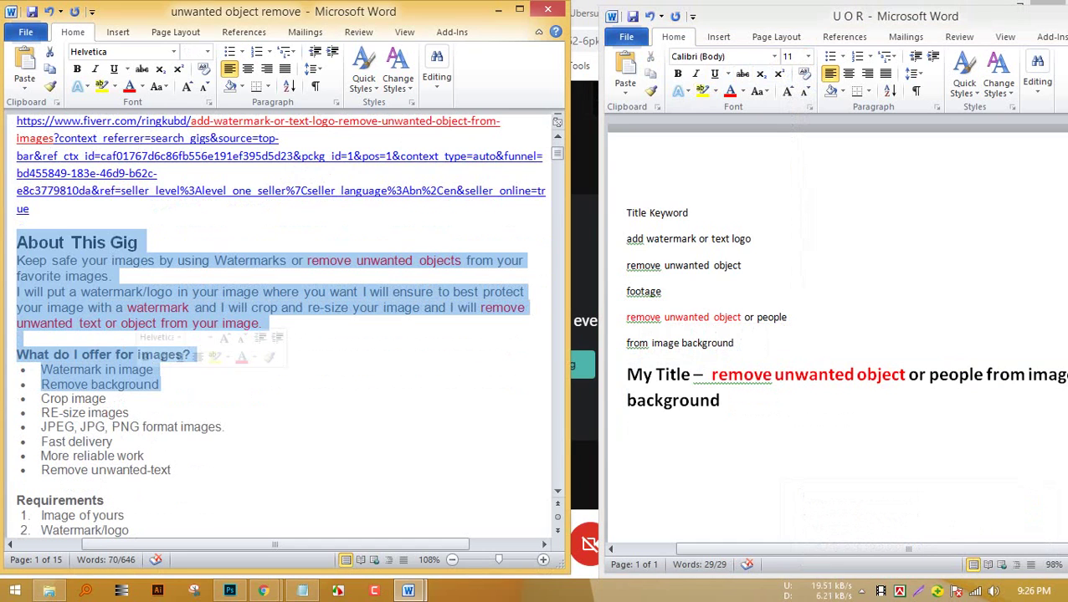
pyautogui.click(152, 369)
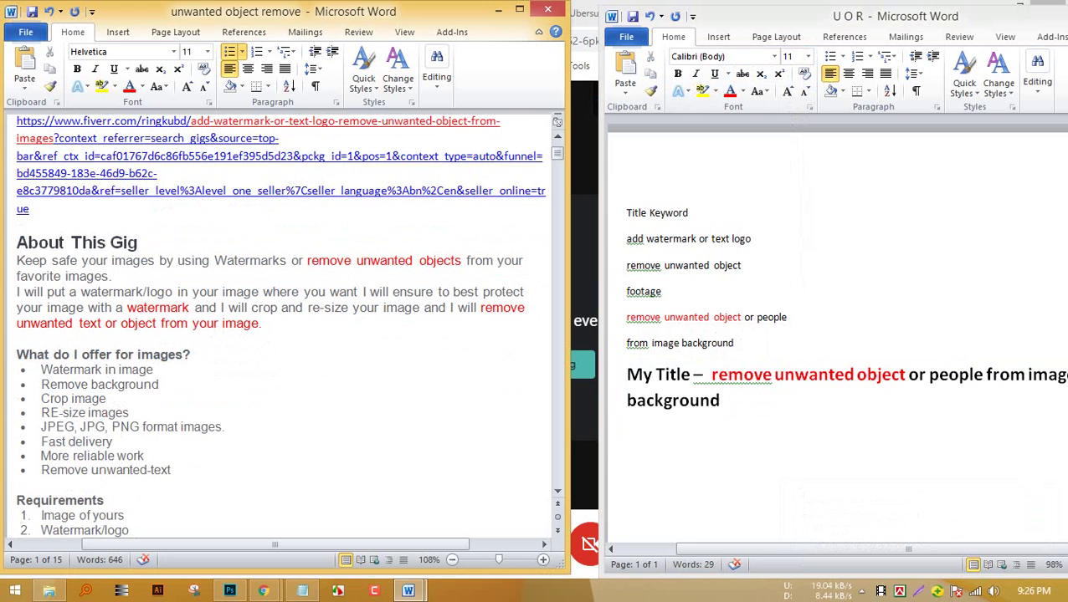
pyautogui.click(128, 308)
# Examine the "What do I offer for images?" list and the Requirements section of the gig description.
pyautogui.moveTo(260, 324); pyautogui.dragTo(109, 421)
pyautogui.hotkey('ctrl', 'c')
pyautogui.click(130, 413)
pyautogui.scroll(-2, 251, 335)
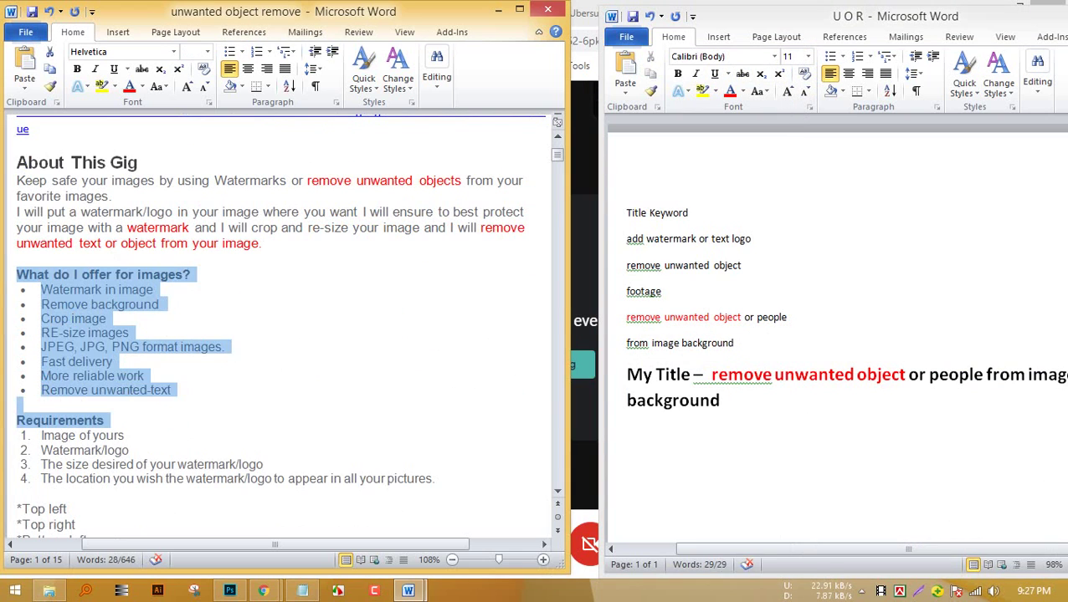
pyautogui.click(127, 436)
pyautogui.scroll(-2, 251, 335)
pyautogui.moveTo(17, 340); pyautogui.dragTo(77, 445)
pyautogui.moveTo(41, 210); pyautogui.dragTo(171, 310)
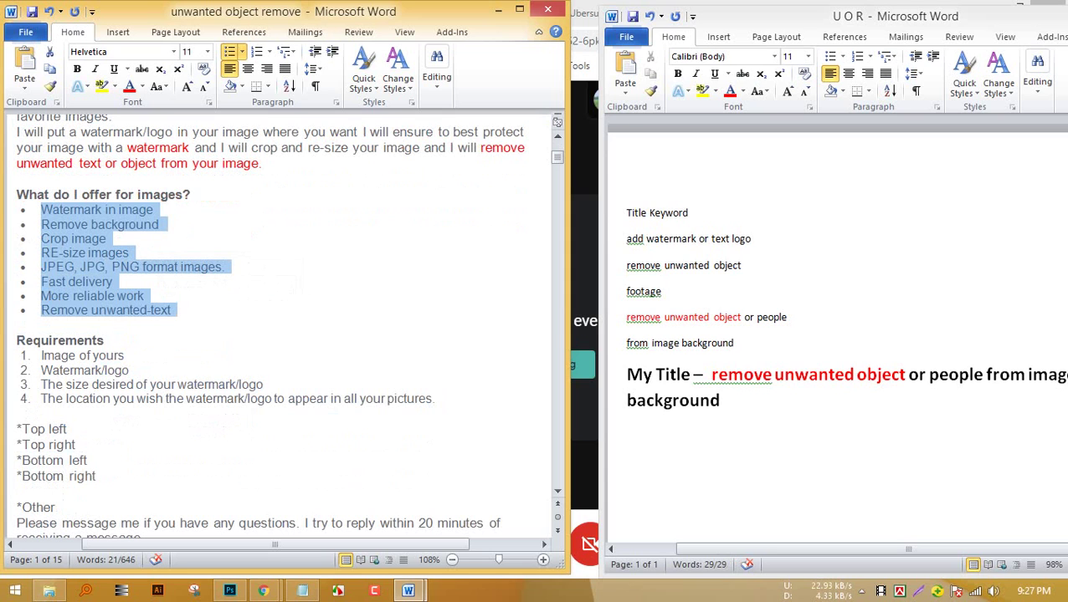
pyautogui.click(105, 341)
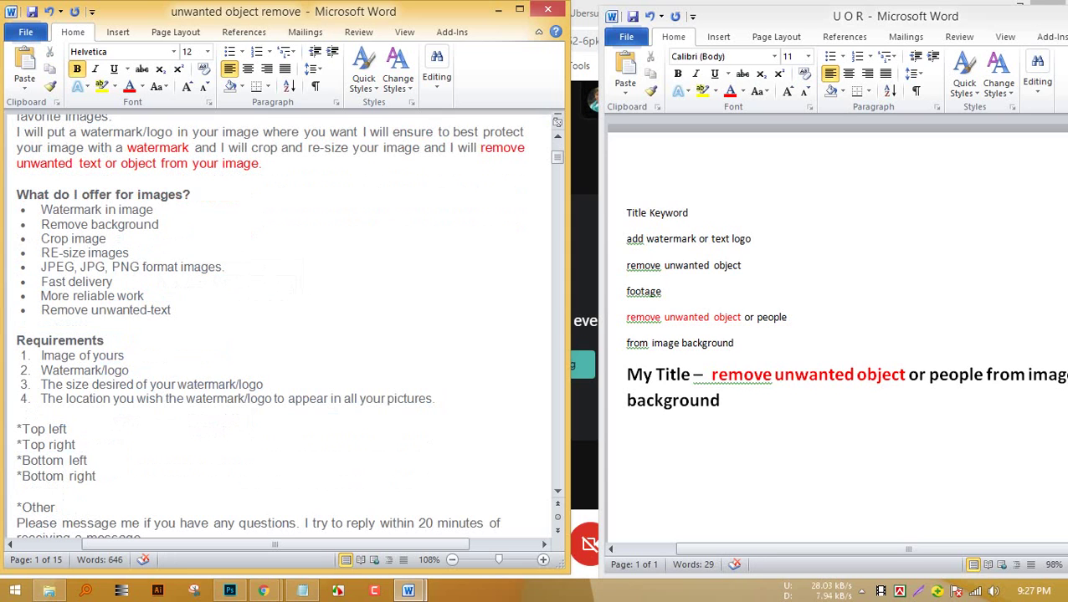
pyautogui.scroll(-1, 288, 326)
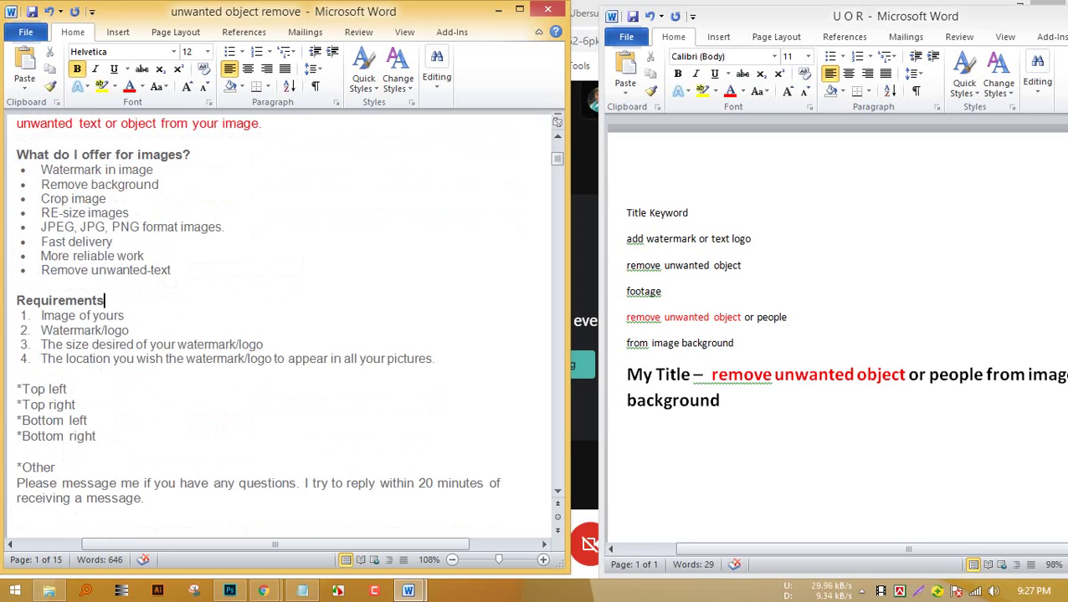
# Examine the gig description's closing message inviting questions, and the Related Tags list on the following page.
pyautogui.scroll(-9, 278, 327)
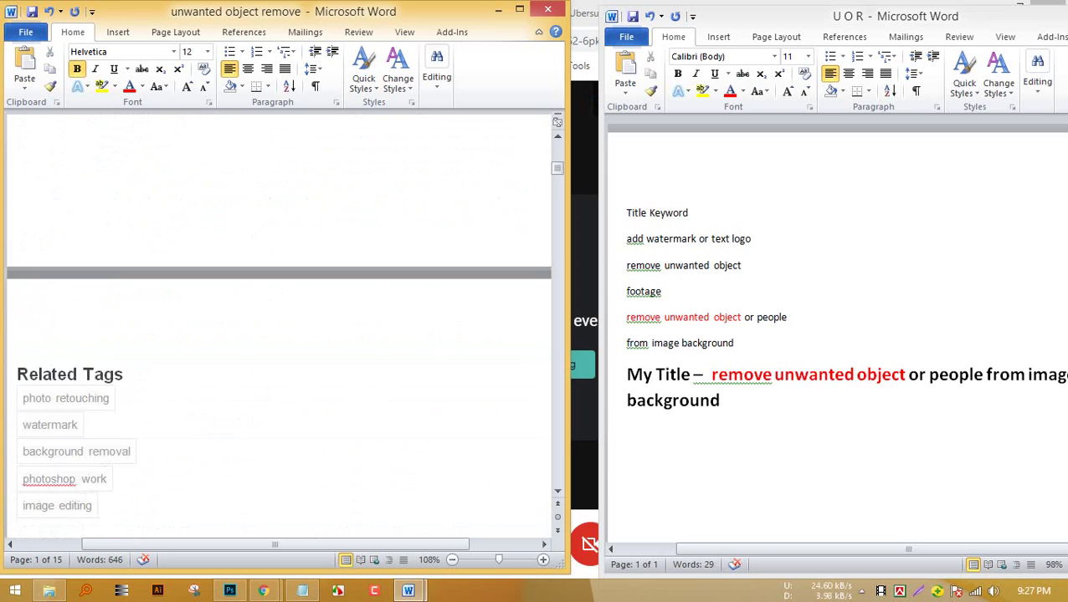
pyautogui.scroll(-1, 278, 326)
pyautogui.scroll(4, 278, 327)
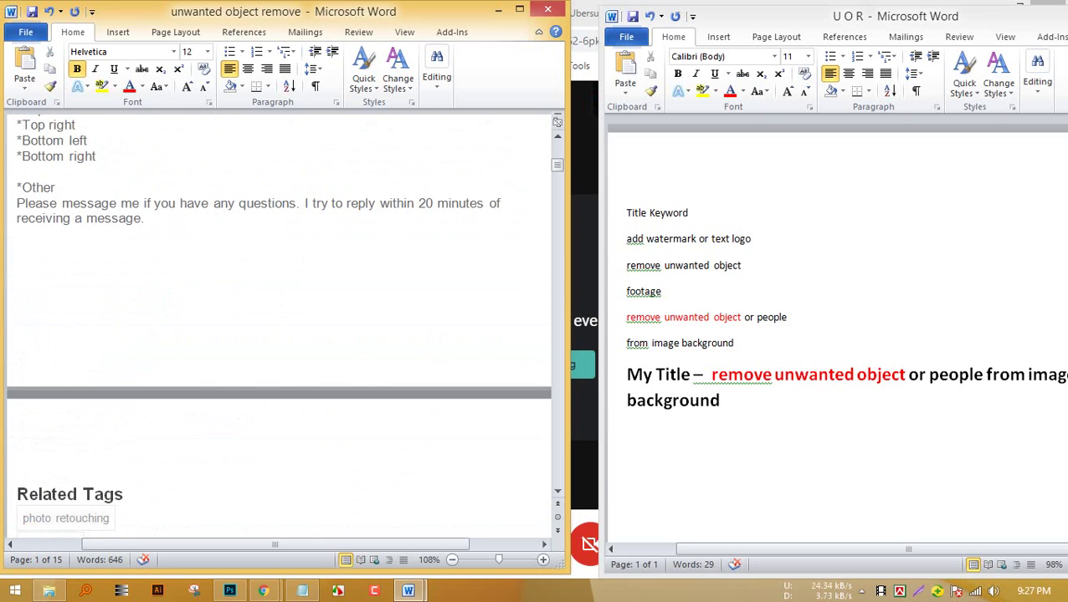
pyautogui.moveTo(16, 203)
pyautogui.mouseDown()
pyautogui.moveTo(489, 203)
pyautogui.moveTo(23, 242)
pyautogui.moveTo(152, 219)
pyautogui.moveTo(18, 203)
pyautogui.moveTo(23, 188)
pyautogui.mouseUp()
pyautogui.click(152, 219)
pyautogui.click(19, 235)
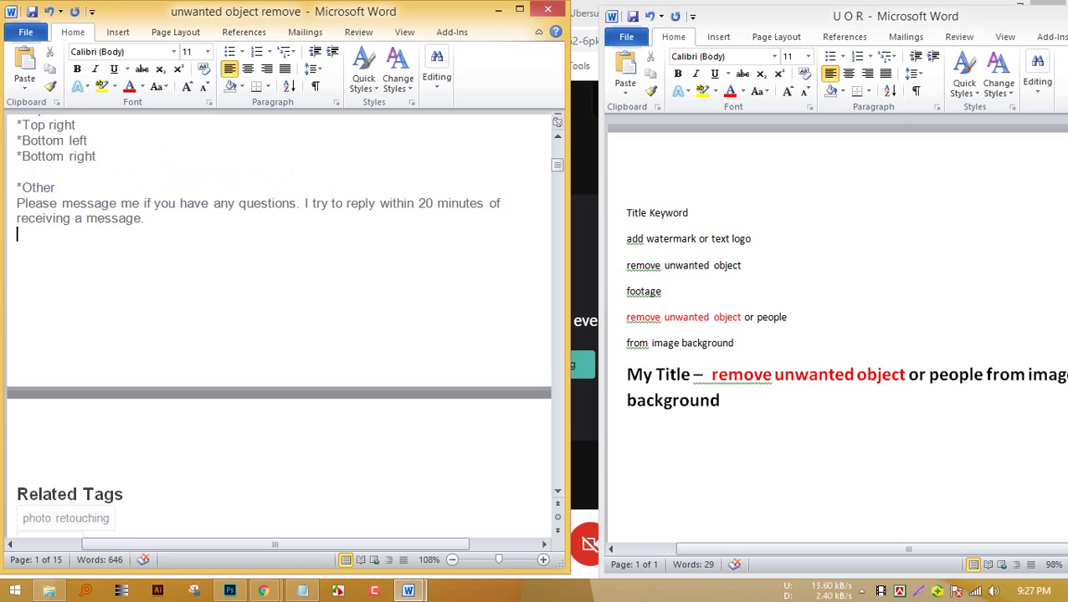
pyautogui.scroll(-2, 279, 334)
pyautogui.scroll(2, 279, 335)
pyautogui.moveTo(149, 220); pyautogui.dragTo(21, 190)
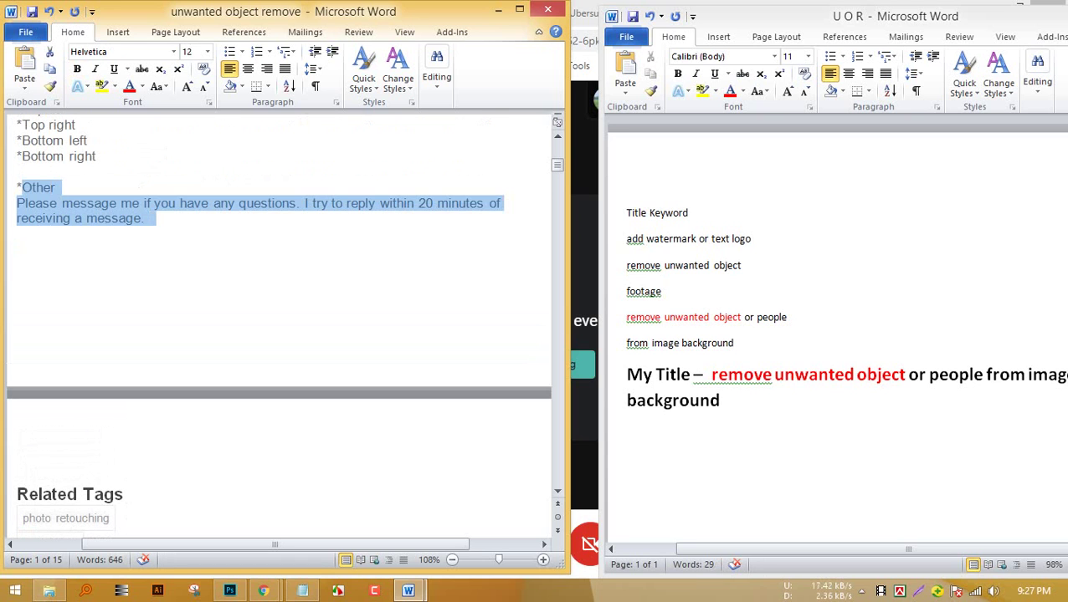
pyautogui.click(18, 235)
pyautogui.scroll(-2, 279, 251)
pyautogui.scroll(2, 279, 251)
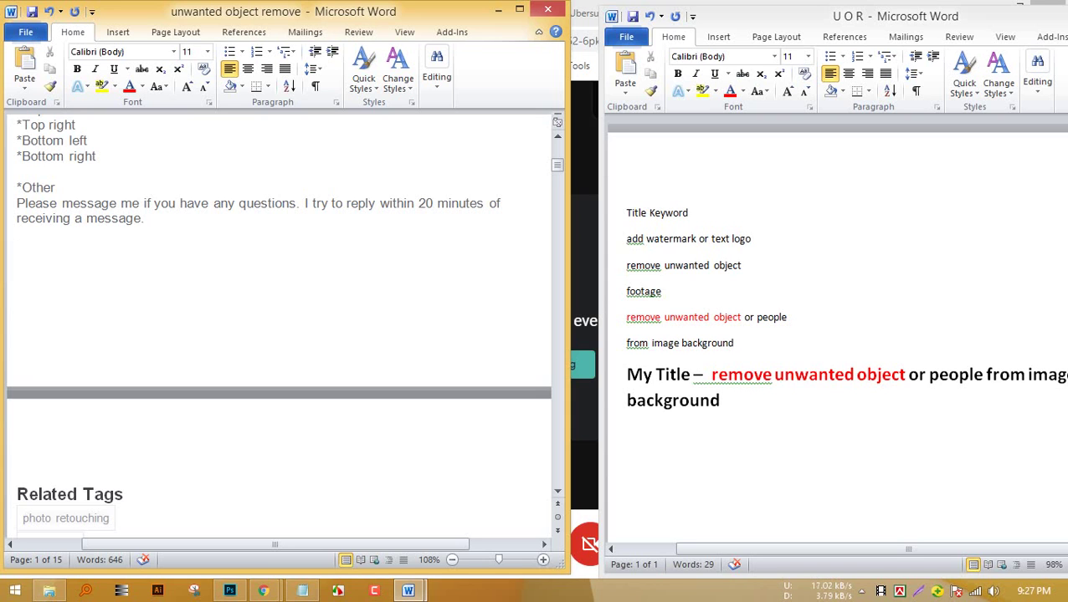
pyautogui.scroll(-4, 278, 326)
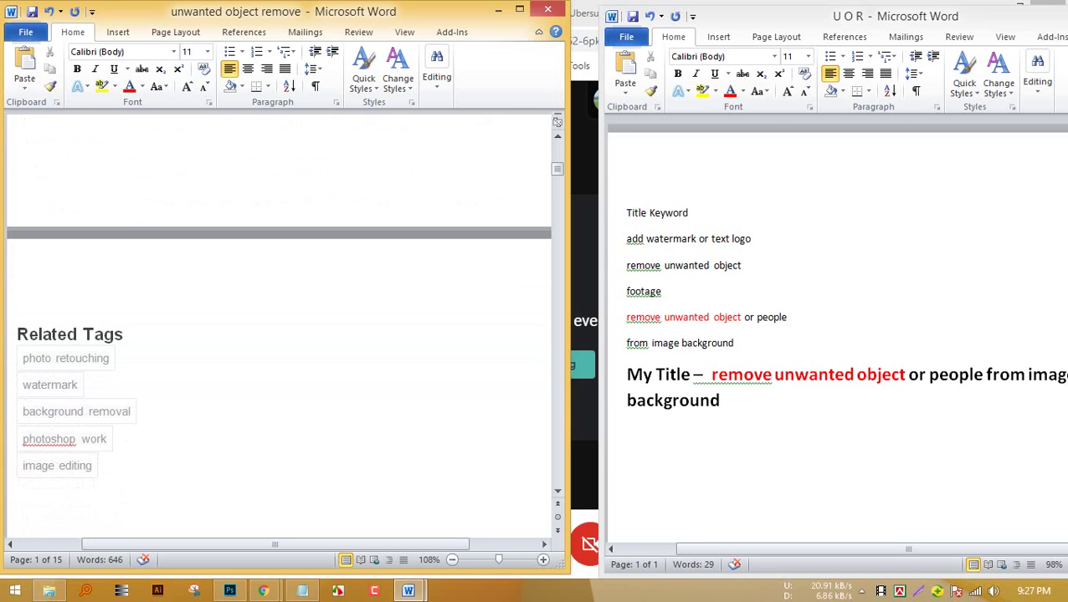
# Switch to Chrome, revisit the Fiverr results for "unwanted object remove", and view the related tags of adobetech_4u's gig.
pyautogui.moveTo(263, 591)
pyautogui.click(183, 496)
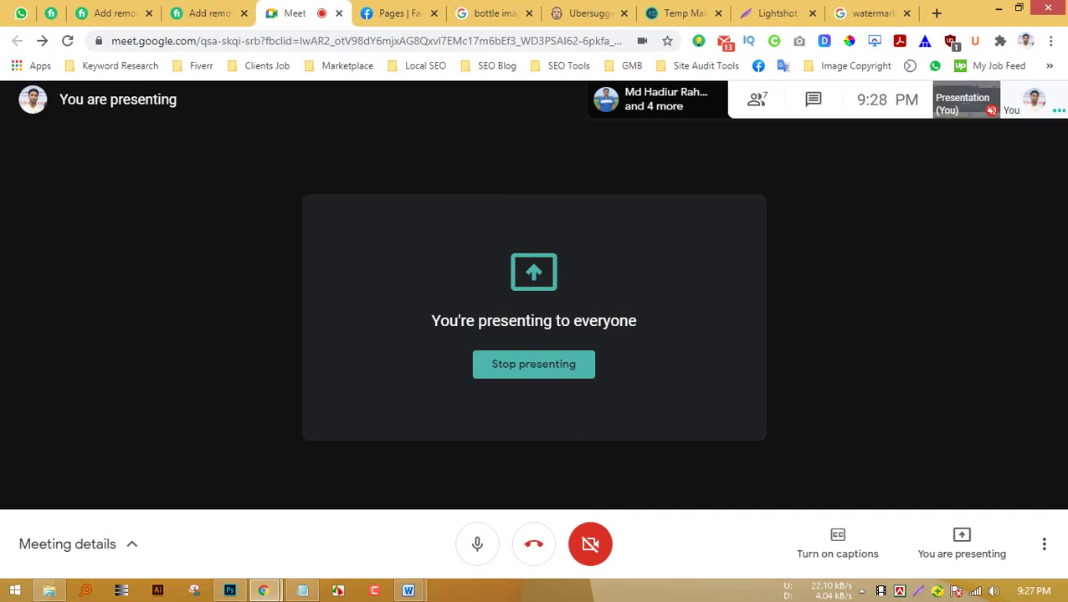
pyautogui.click(50, 13)
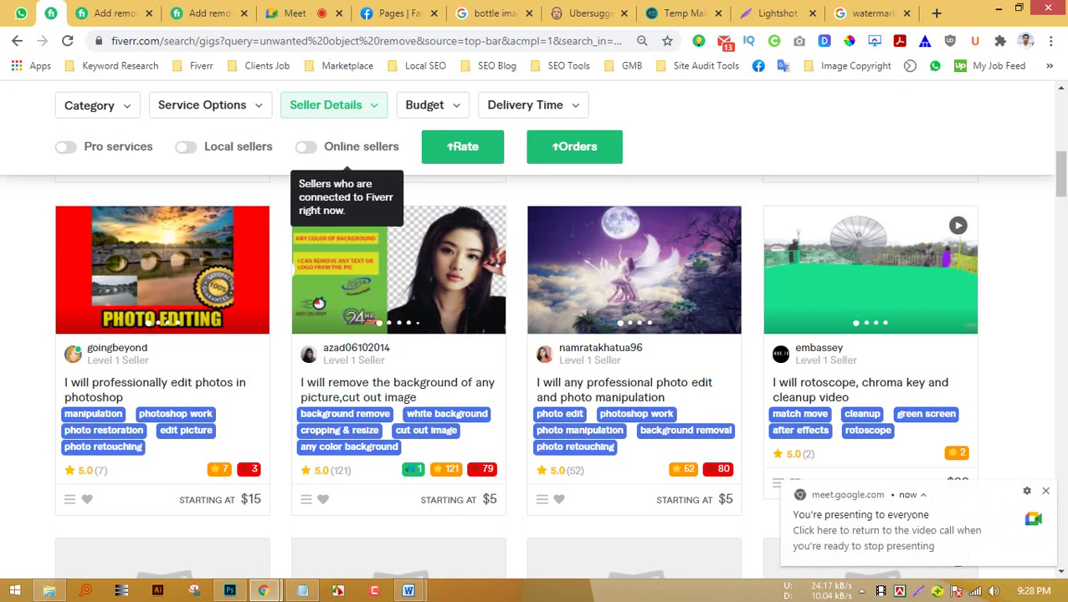
pyautogui.scroll(7, 398, 385)
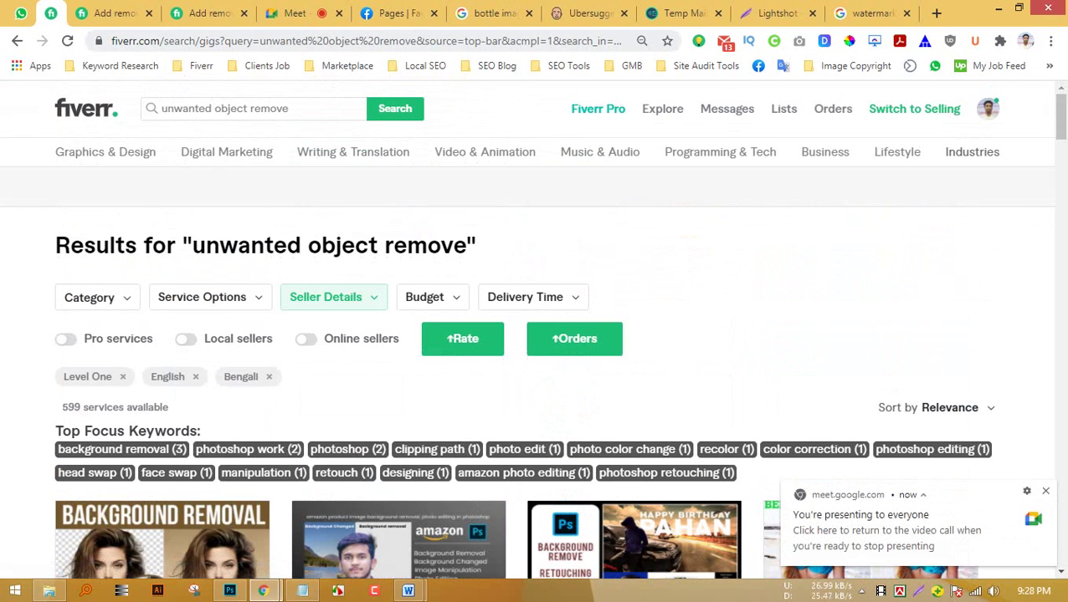
pyautogui.click(115, 14)
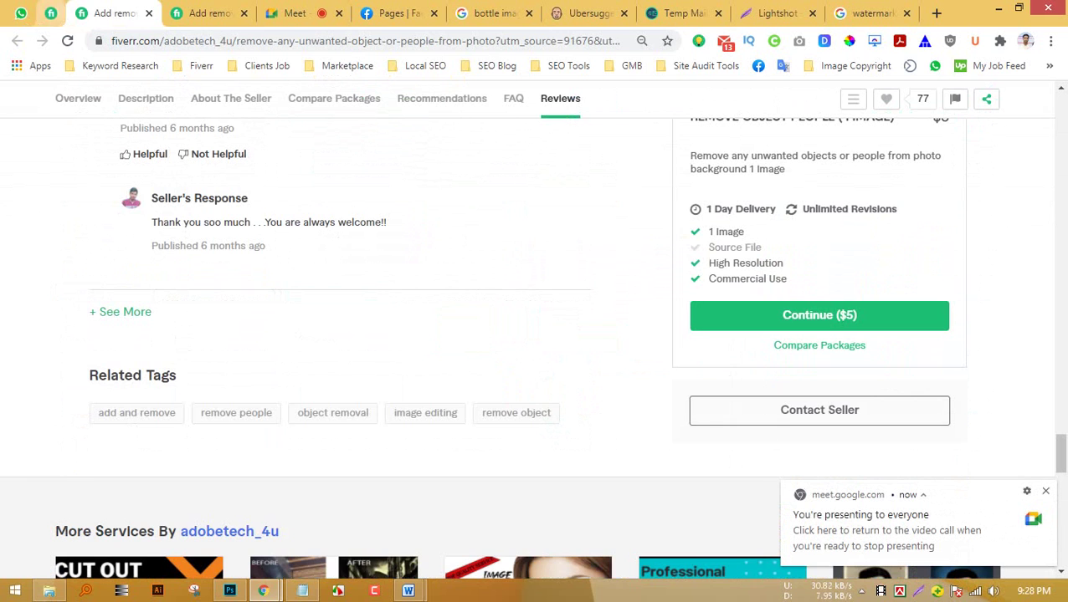
# Open the Fiverr seller dashboard and display the message notifications.
pyautogui.hotkey('ctrl', 'shift', 'Tab')
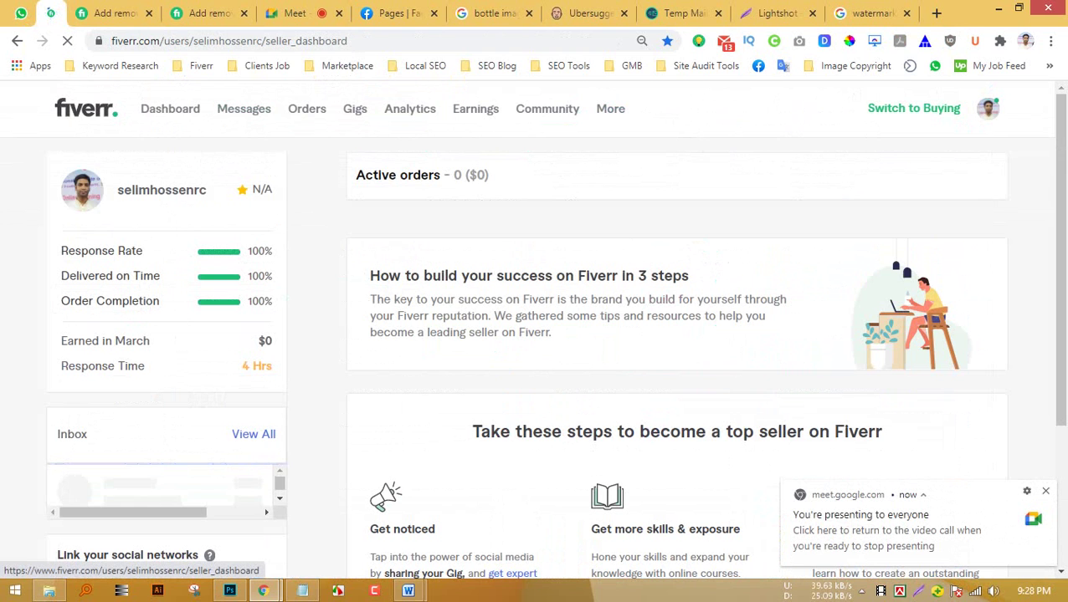
pyautogui.click(243, 109)
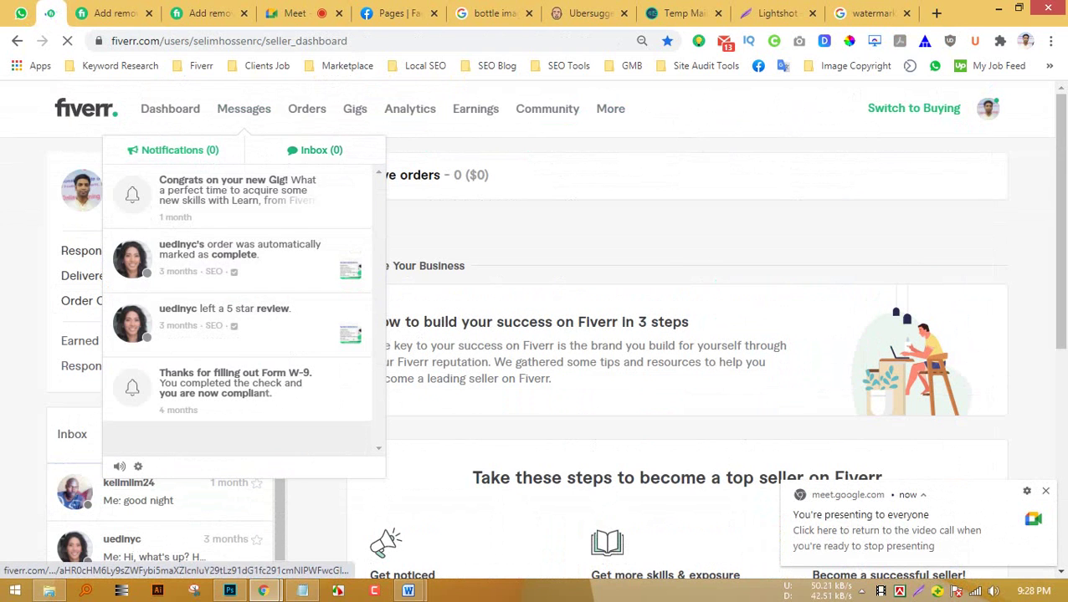
# Open the returning buyer's conversation from the Fiverr inbox and read through its message history.
pyautogui.click(315, 151)
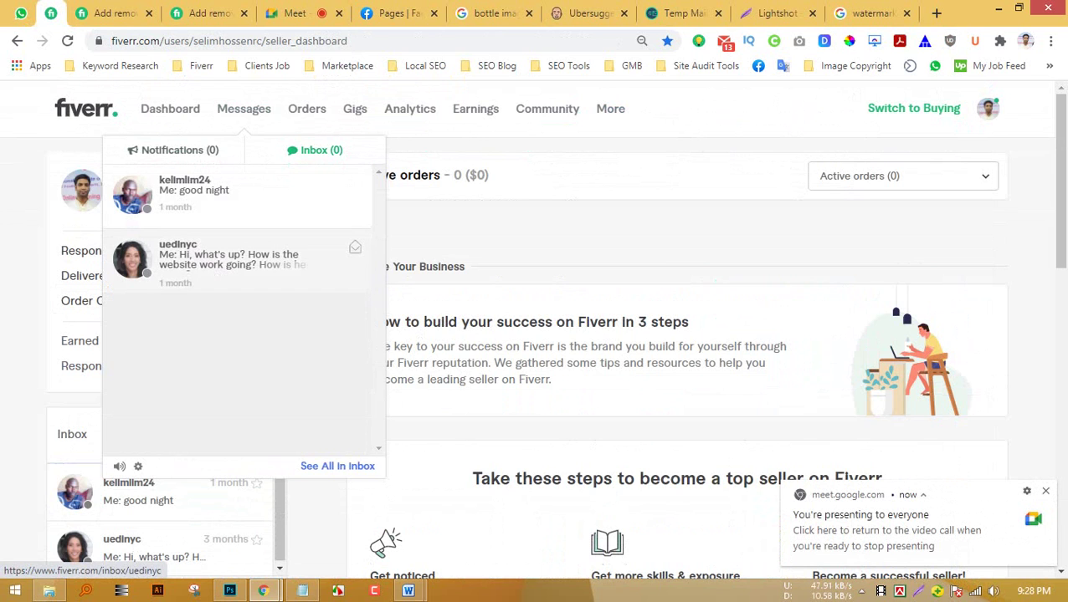
pyautogui.click(251, 261)
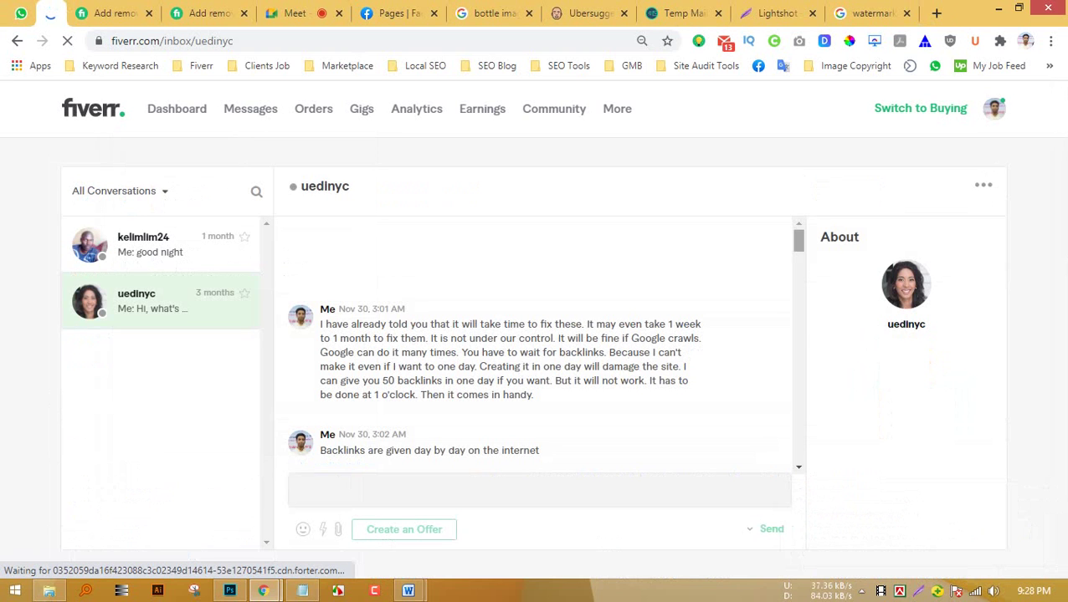
pyautogui.scroll(-10, 535, 343)
pyautogui.scroll(-10, 540, 343)
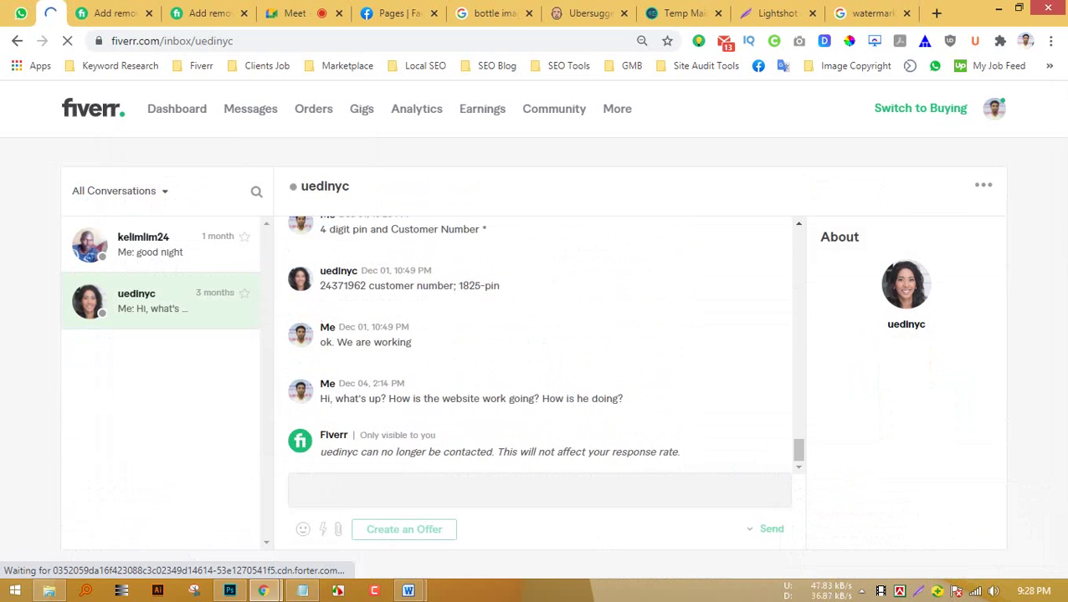
pyautogui.scroll(15, 540, 344)
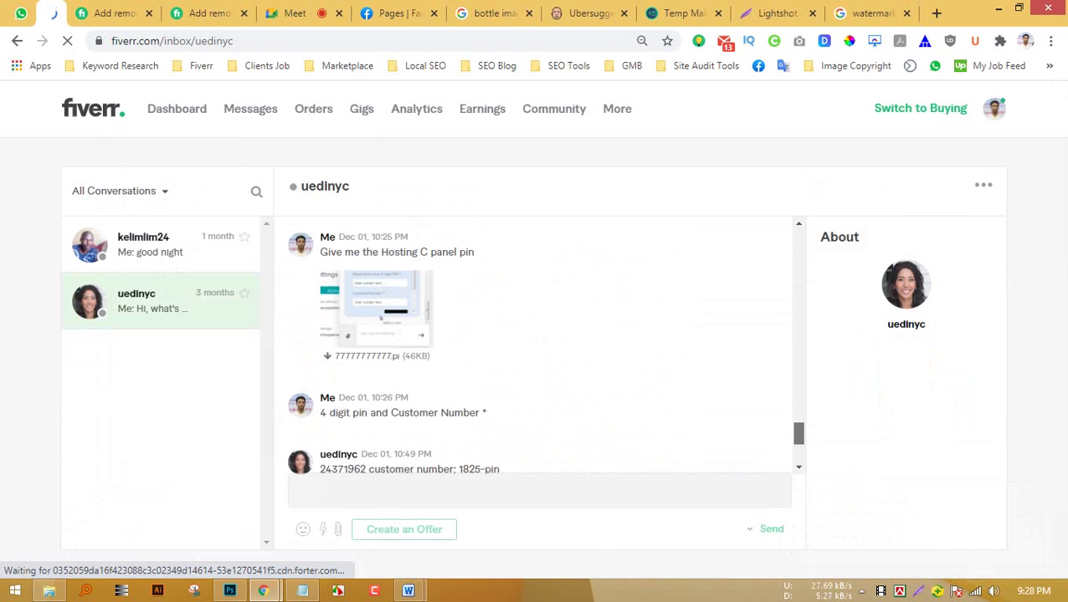
pyautogui.scroll(-10, 540, 343)
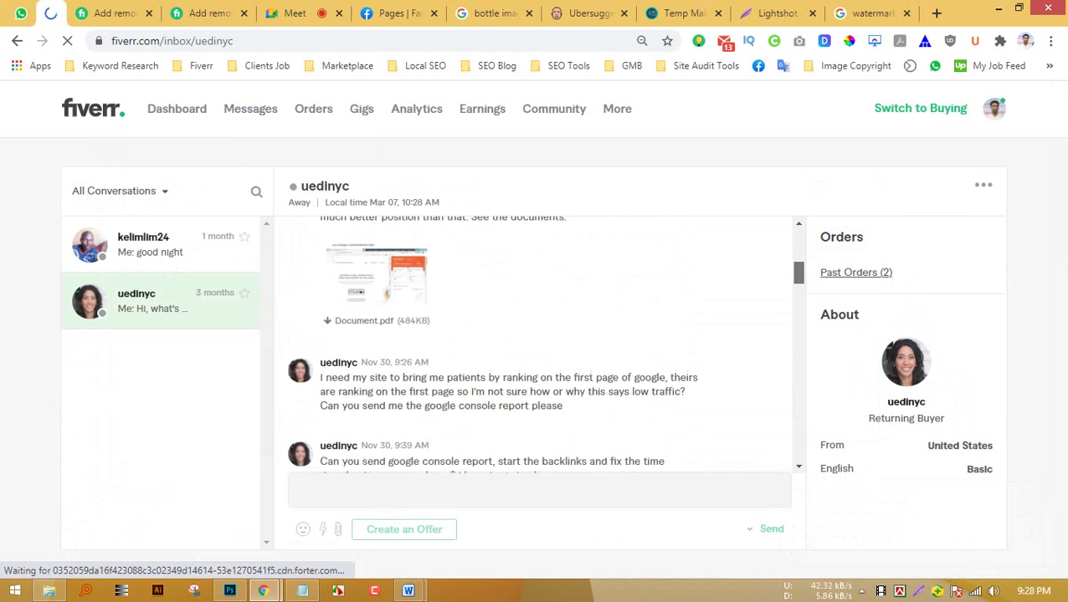
pyautogui.scroll(-5, 539, 343)
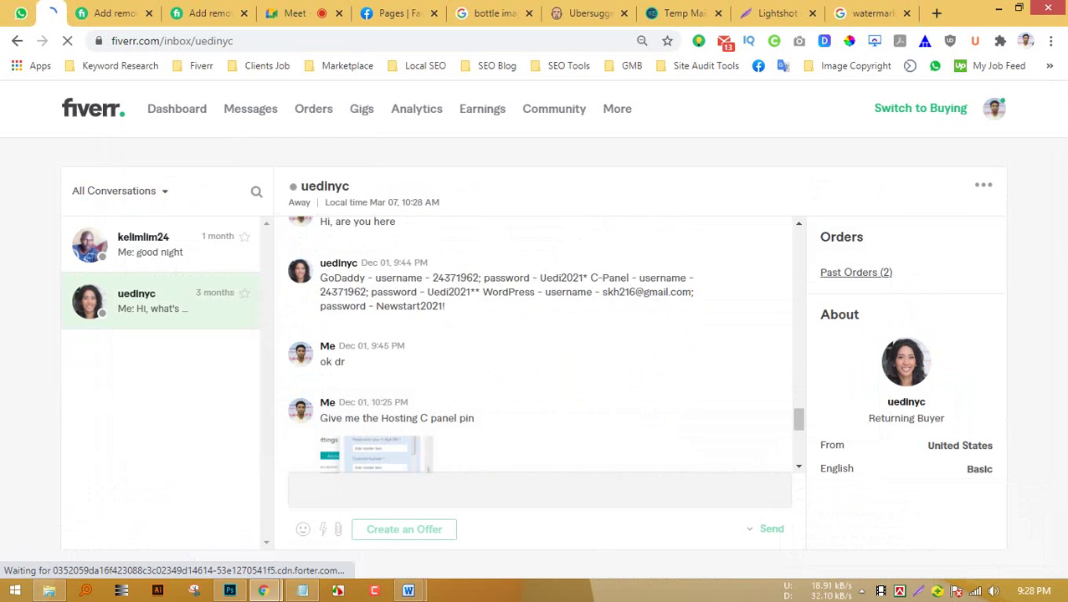
pyautogui.scroll(-5, 540, 343)
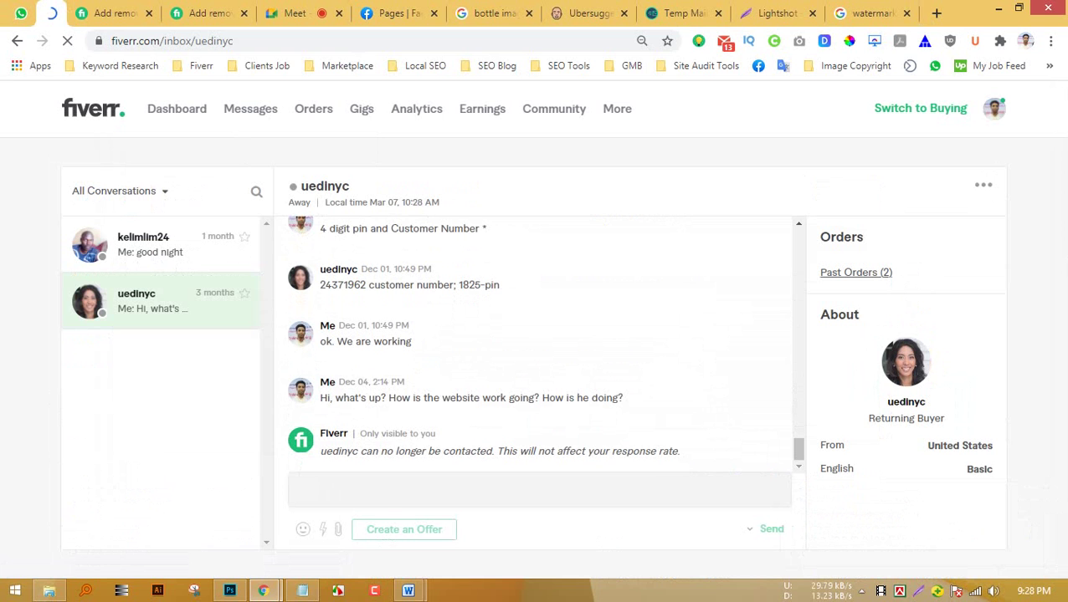
pyautogui.scroll(15, 540, 343)
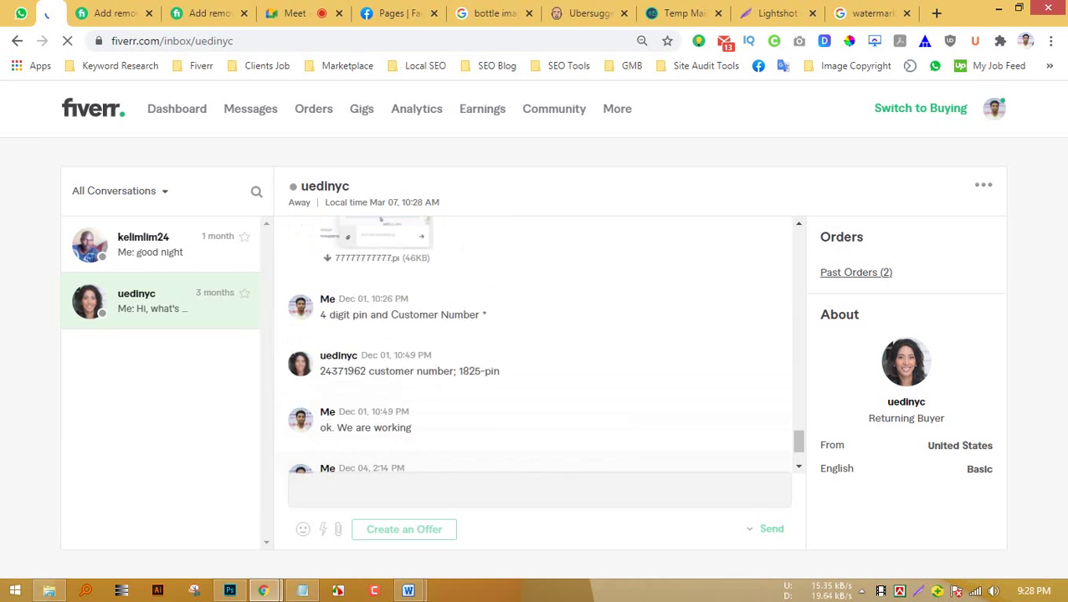
# Read the other buyer's conversation in the inbox, and switch Fiverr to the buying view.
pyautogui.click(147, 244)
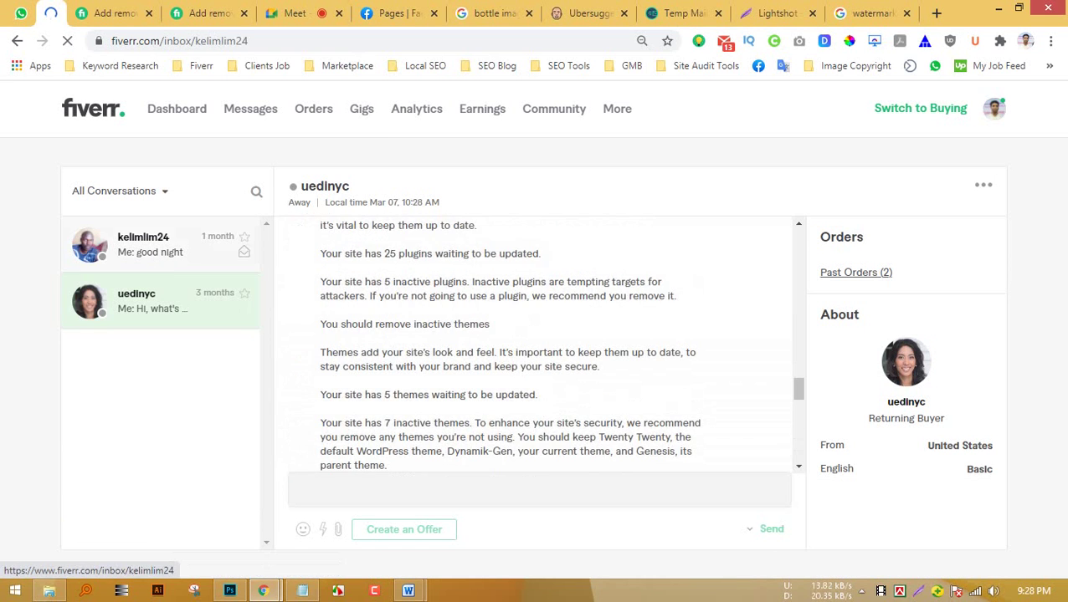
pyautogui.scroll(19, 540, 381)
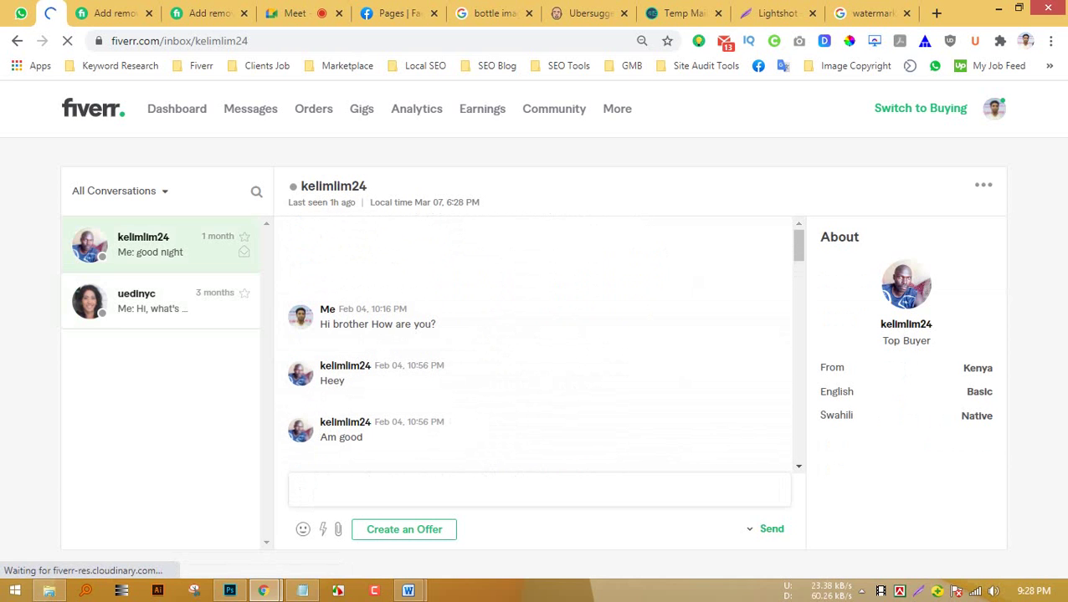
pyautogui.scroll(-7, 345, 365)
pyautogui.scroll(-8, 539, 343)
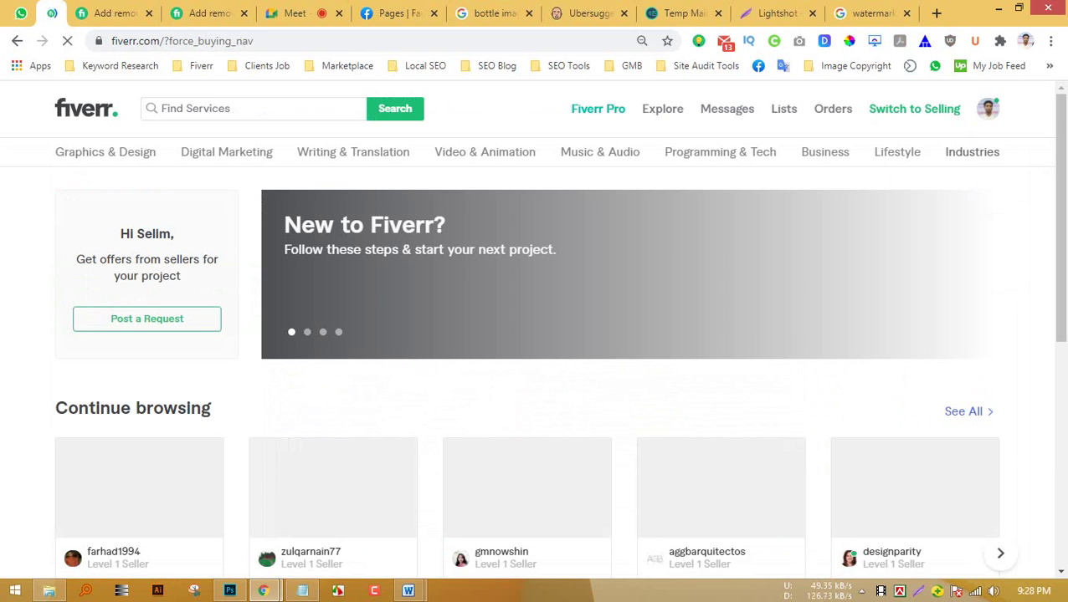
# Switch to Word and bring up both the "unwanted object remove" and "U O R" documents.
pyautogui.moveTo(408, 591)
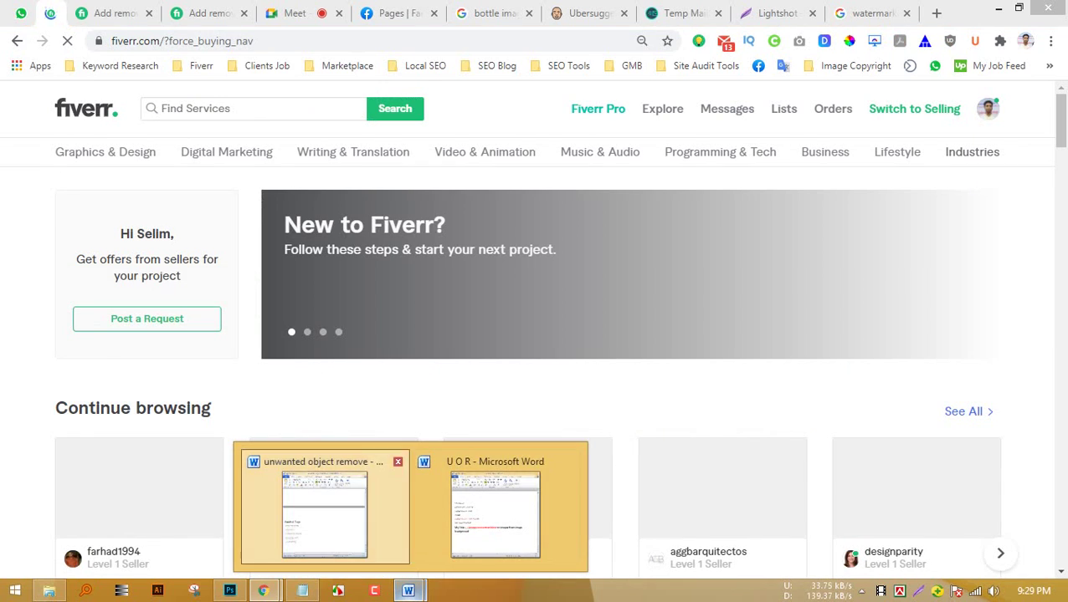
pyautogui.click(322, 502)
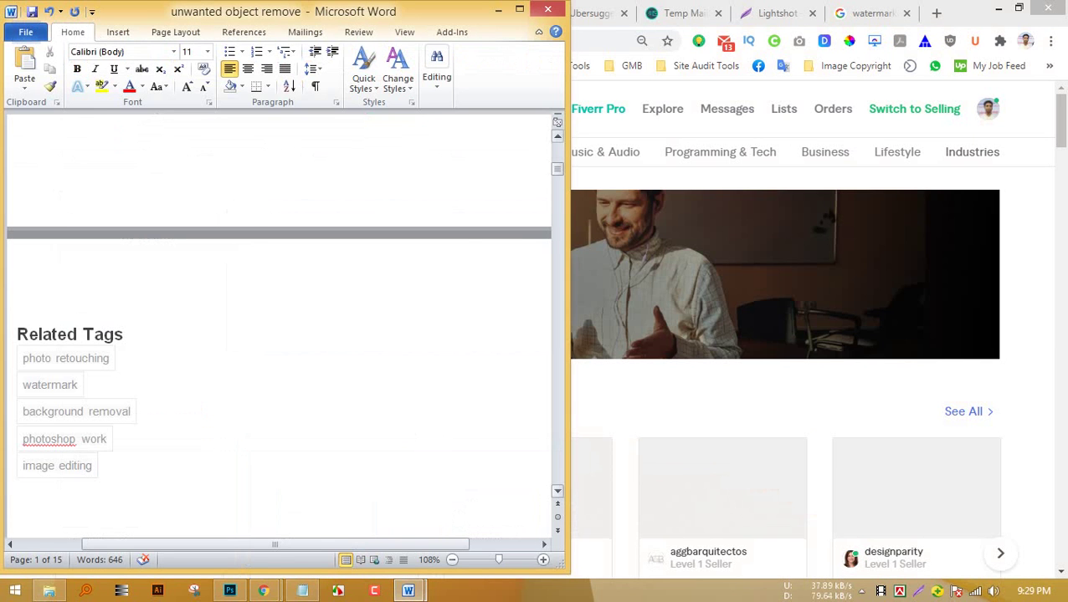
pyautogui.moveTo(408, 591)
pyautogui.click(494, 512)
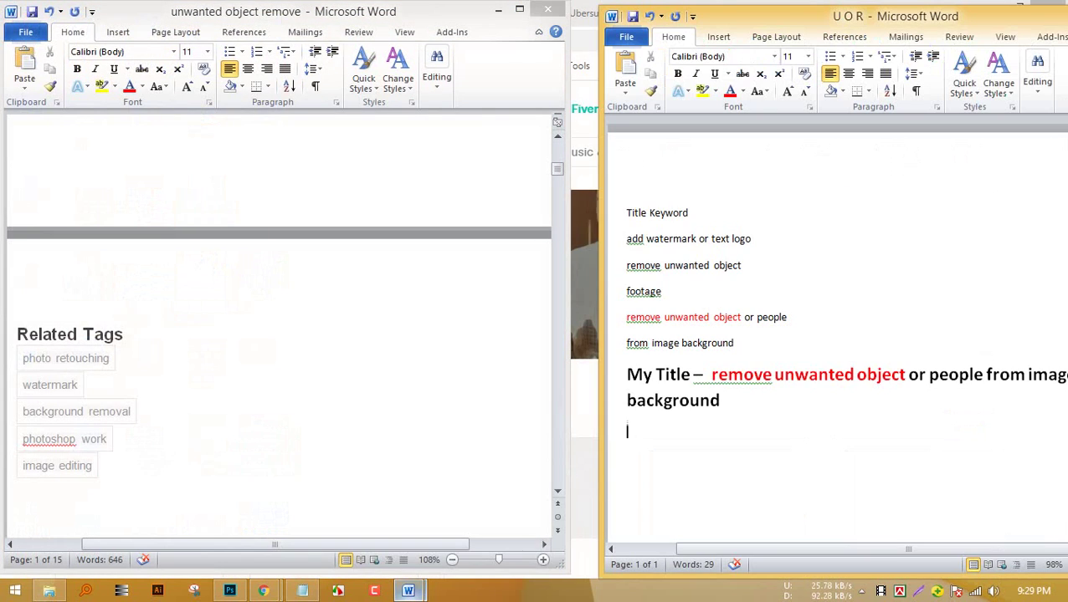
# Examine the Related Tags and Compare Packages table in the "unwanted object remove" document, and return to the first gig's title.
pyautogui.scroll(-4, 279, 327)
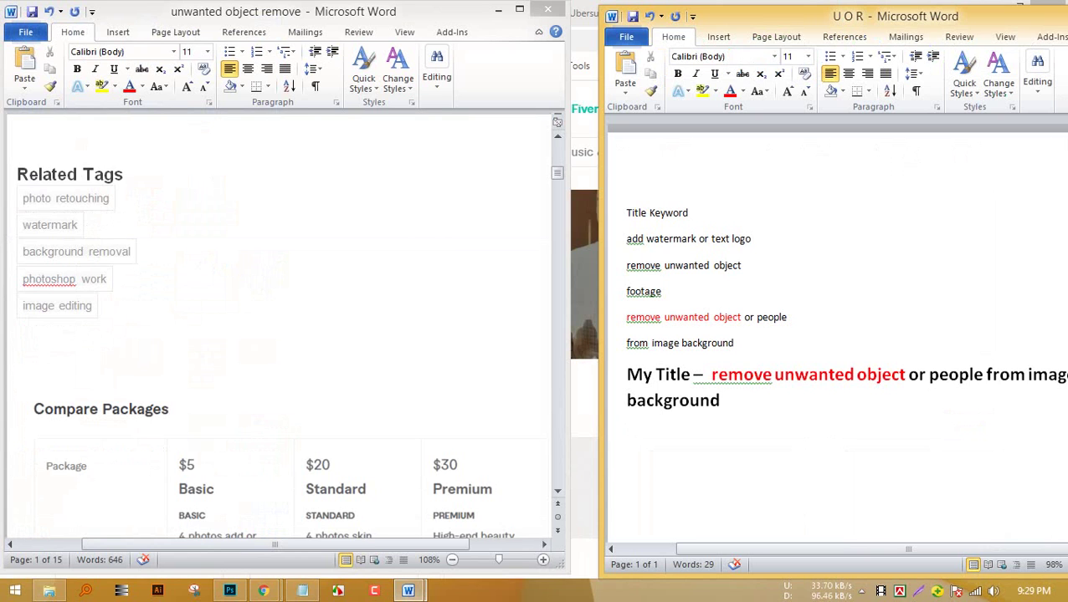
pyautogui.scroll(2, 279, 326)
pyautogui.scroll(-8, 278, 327)
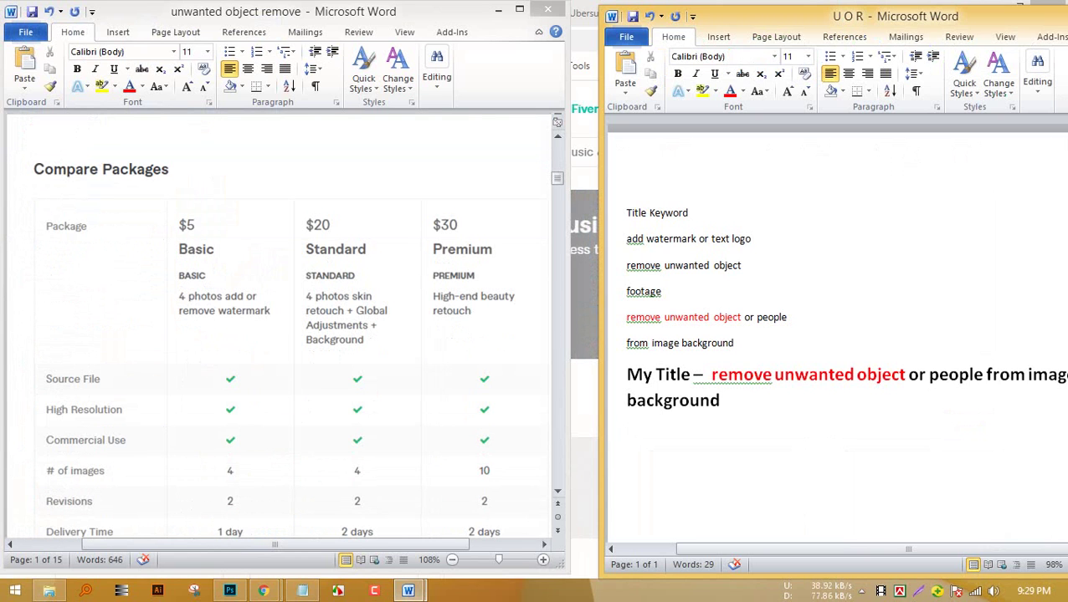
pyautogui.click(278, 326)
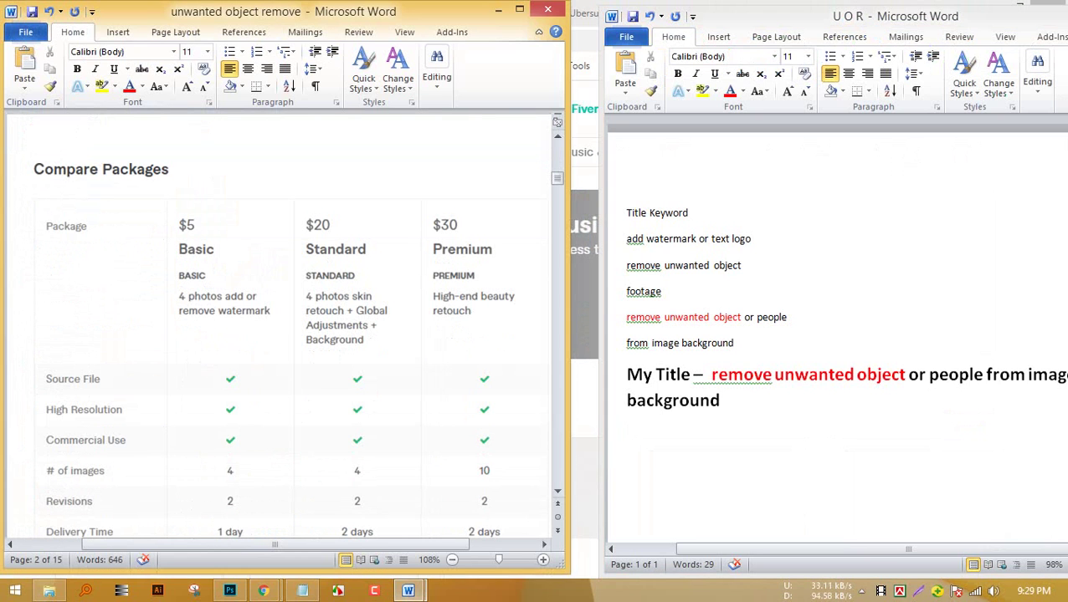
pyautogui.scroll(-2, 279, 326)
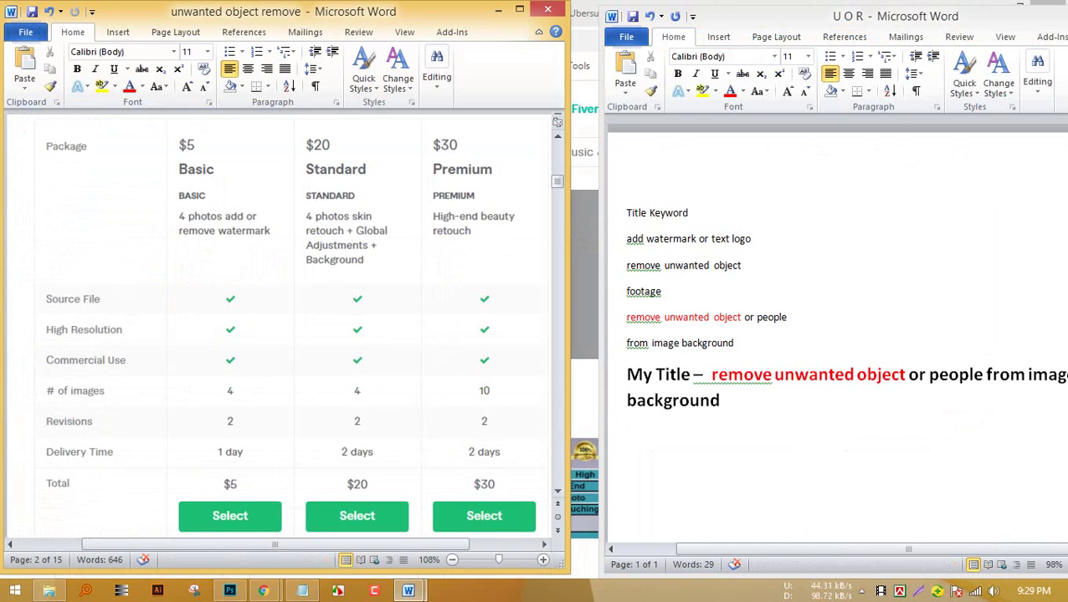
pyautogui.scroll(20, 279, 326)
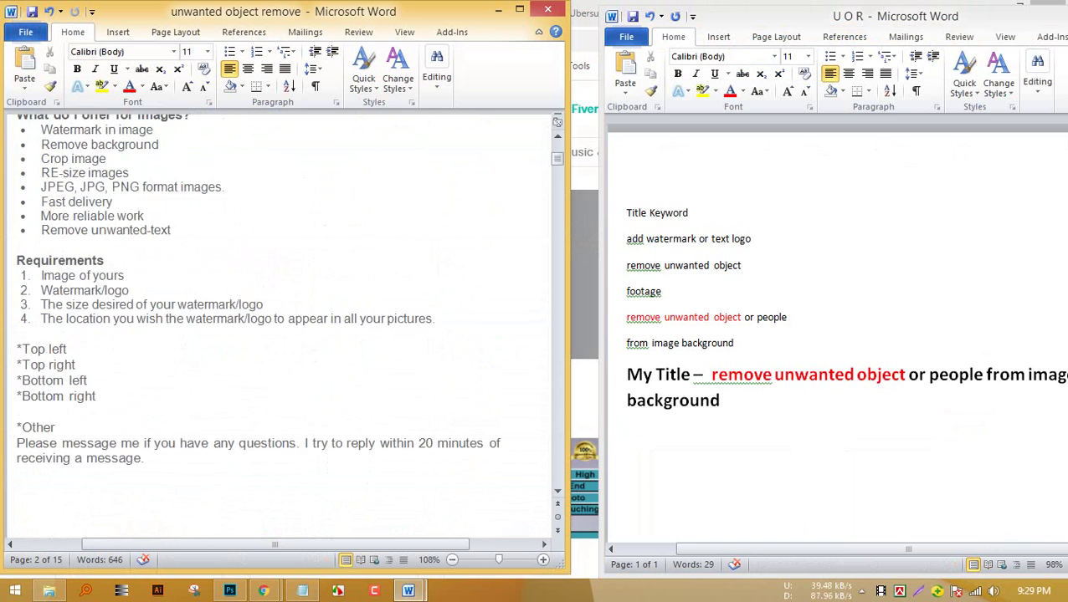
pyautogui.scroll(5, 279, 326)
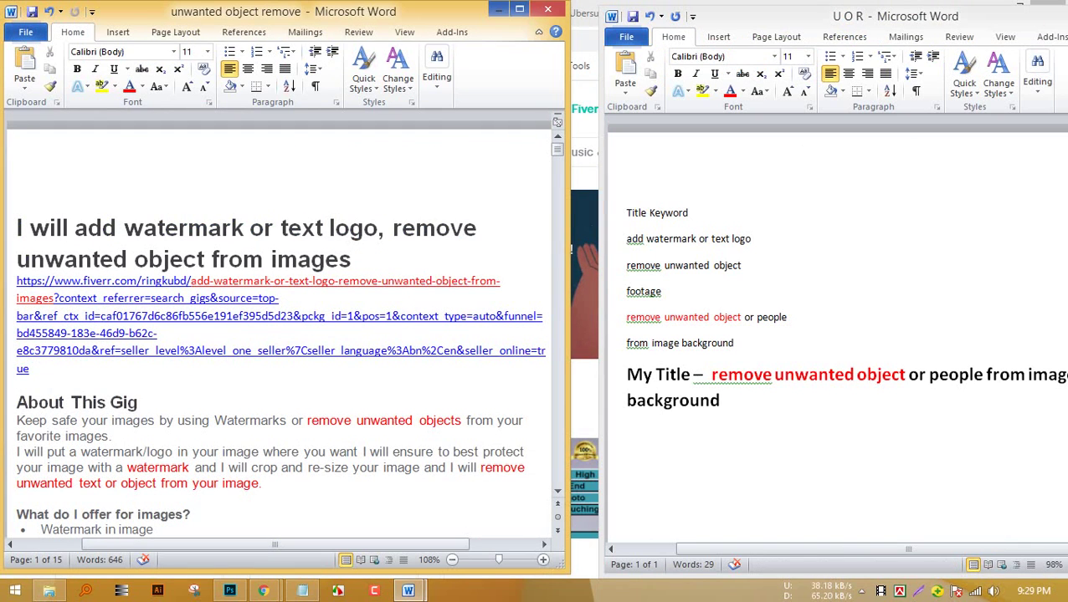
# Maximize the "unwanted object remove" document and look through the first gig's sections up to the next gig's About This Gig text.
pyautogui.click(520, 9)
pyautogui.click(389, 448)
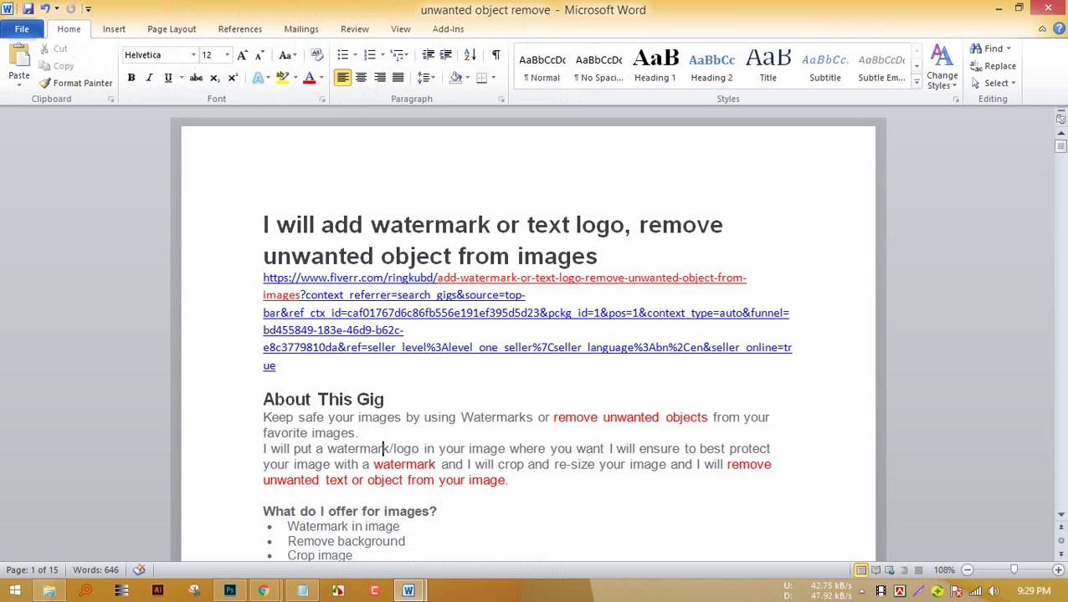
pyautogui.scroll(-9, 389, 449)
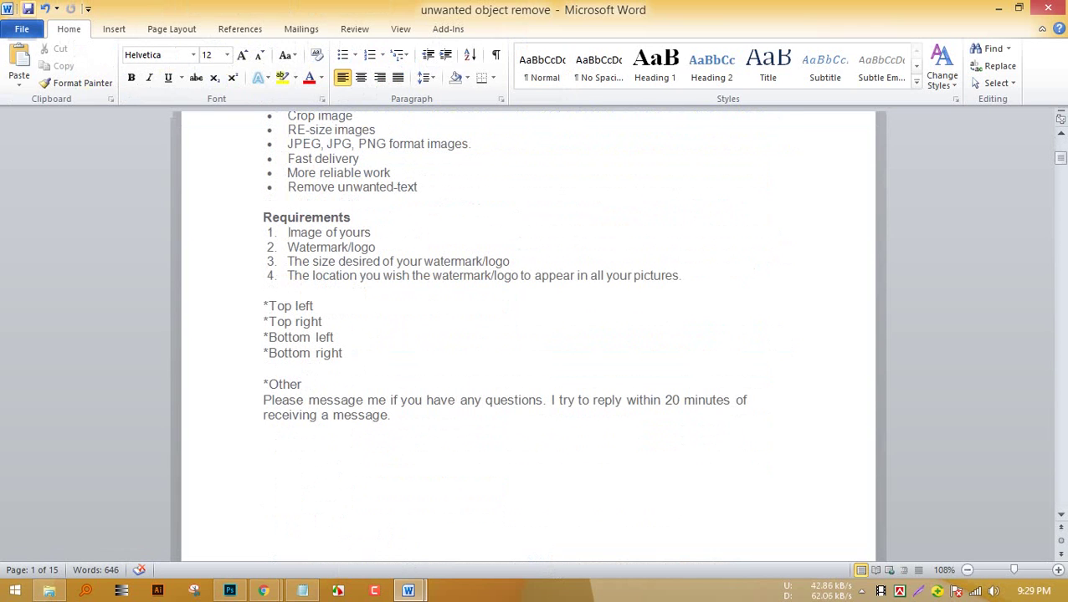
pyautogui.scroll(-8, 528, 335)
pyautogui.scroll(-15, 528, 334)
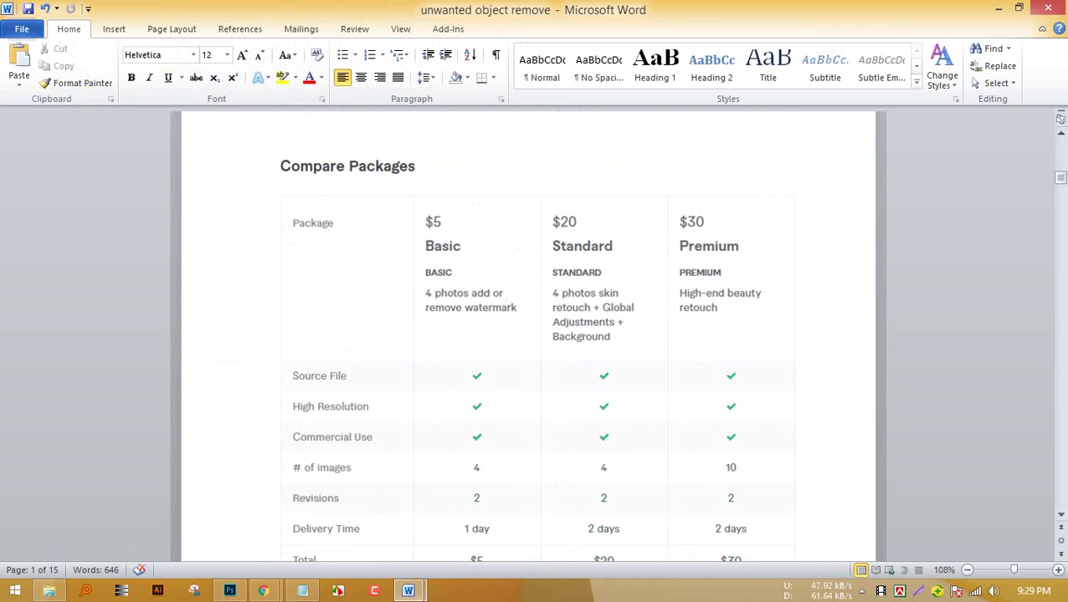
pyautogui.scroll(4, 528, 335)
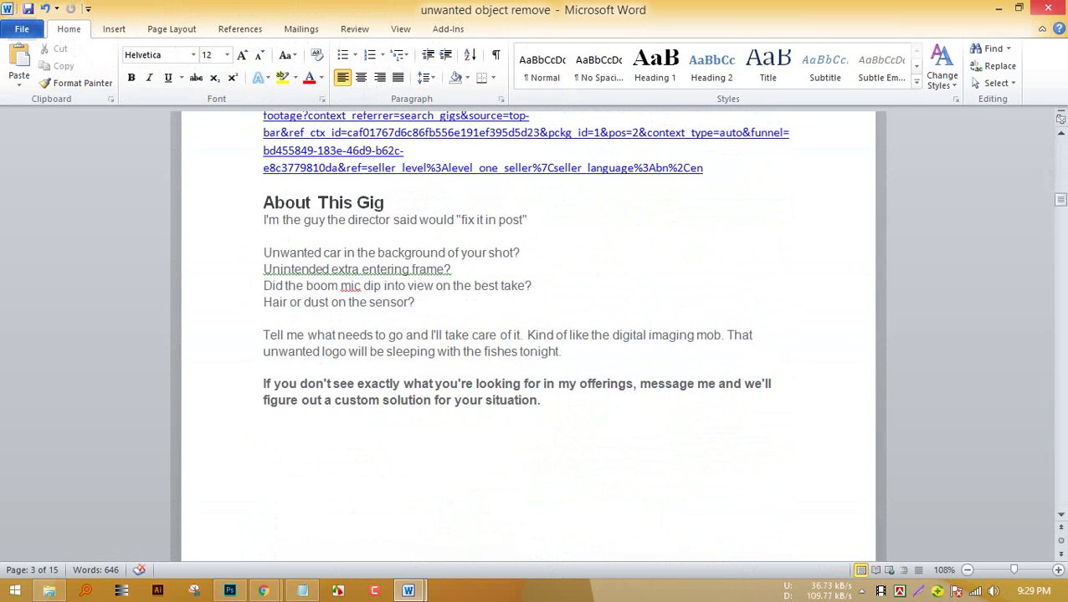
# Close the "unwanted object remove" document, and view the "U O R" document maximized before minimizing it.
pyautogui.click(1048, 8)
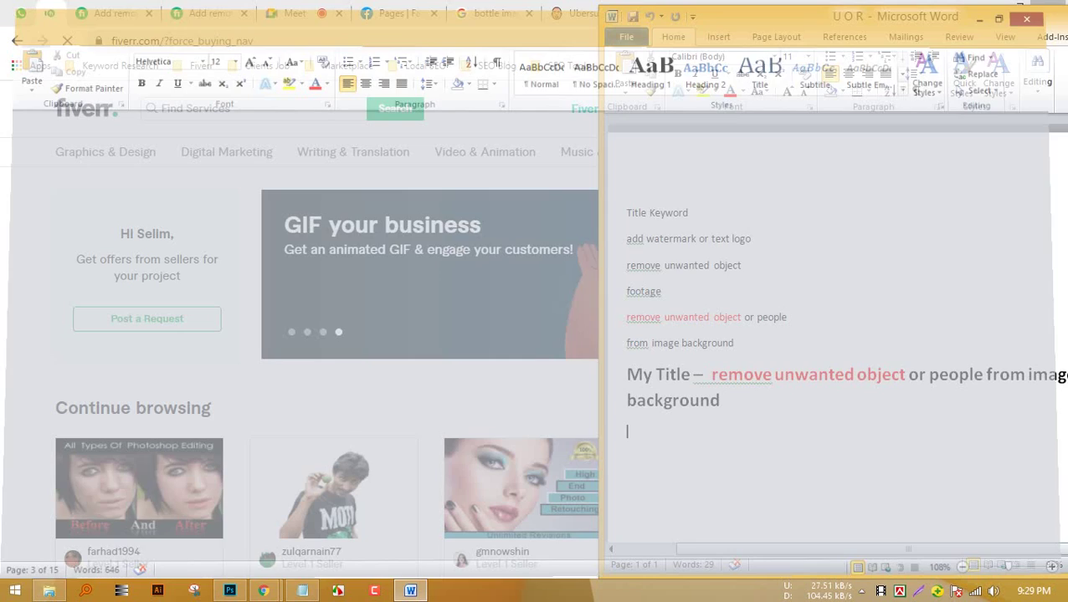
pyautogui.doubleClick(1004, 16)
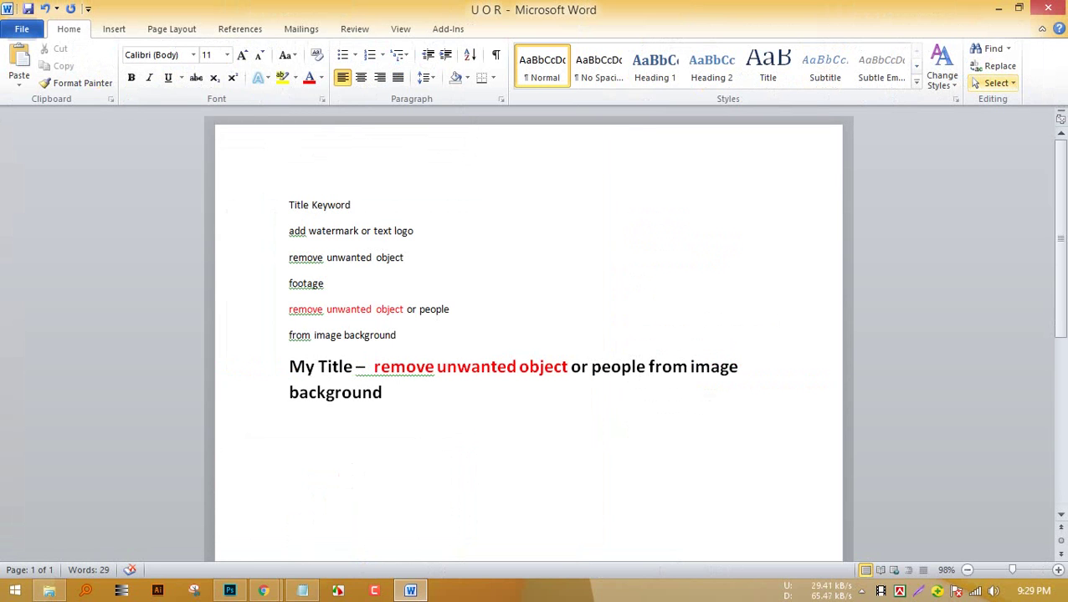
pyautogui.click(997, 8)
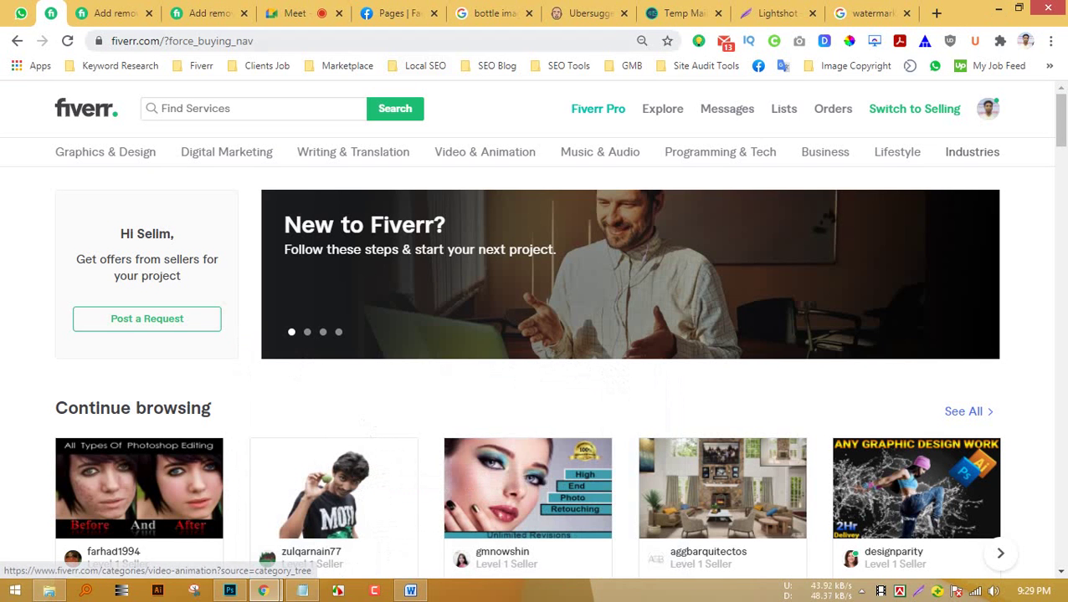
# Switch to the Google Meet call in Chrome and view the list of participants.
pyautogui.click(297, 12)
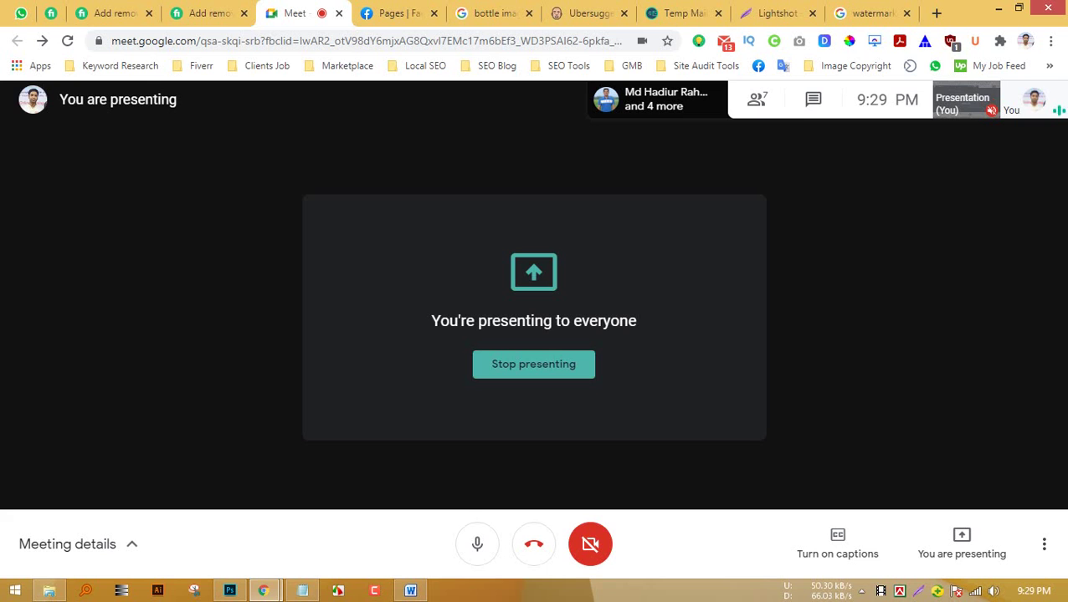
pyautogui.click(757, 100)
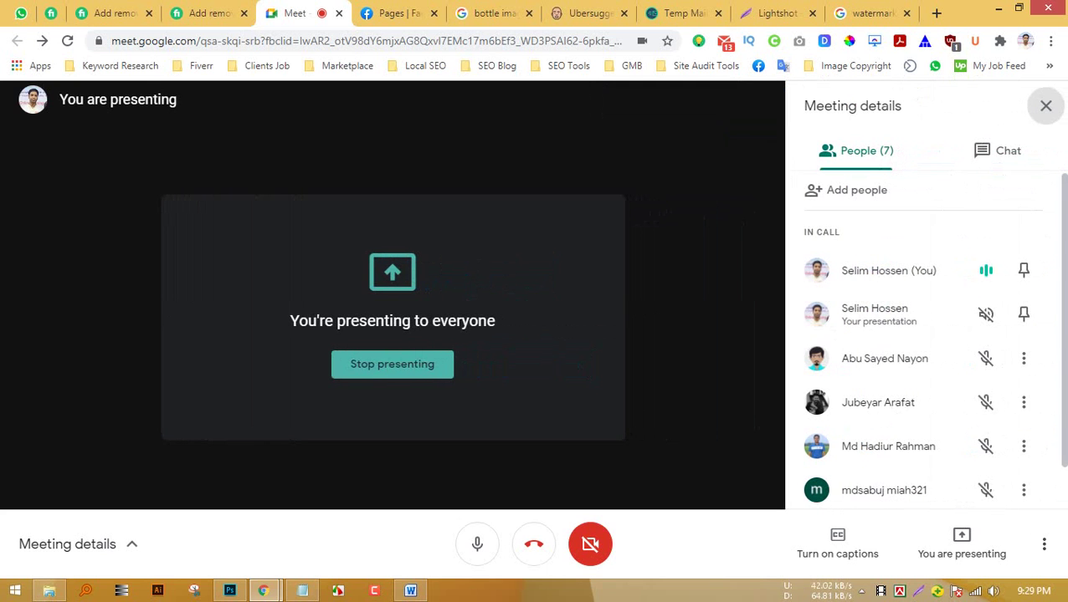
pyautogui.scroll(-1, 926, 341)
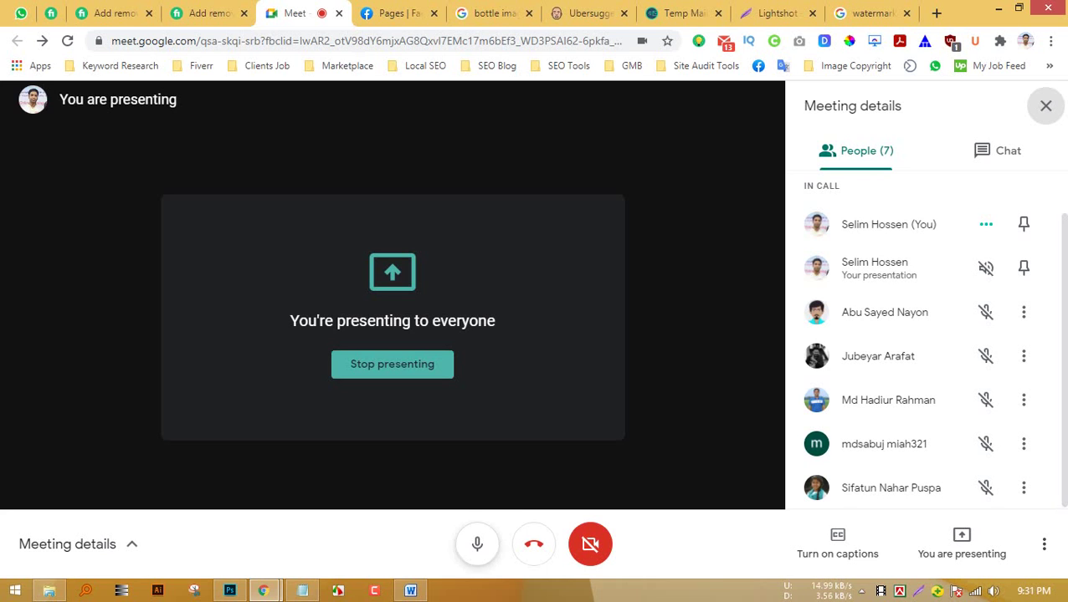
# Bring up the untitled Notepad note containing "unwanted object remove" and close it.
pyautogui.click(303, 591)
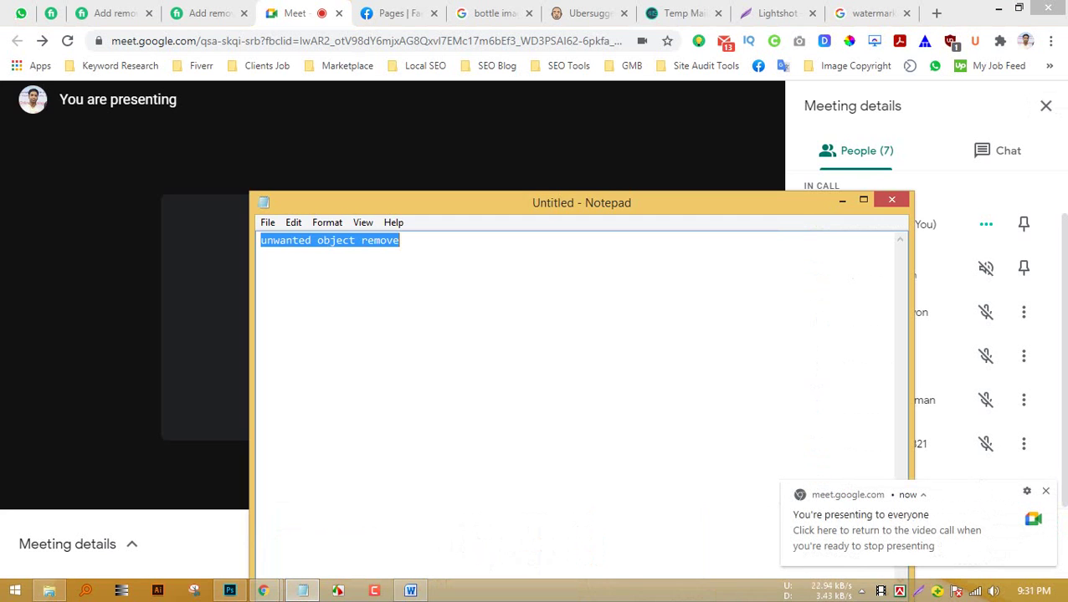
pyautogui.click(892, 200)
pyautogui.click(562, 295)
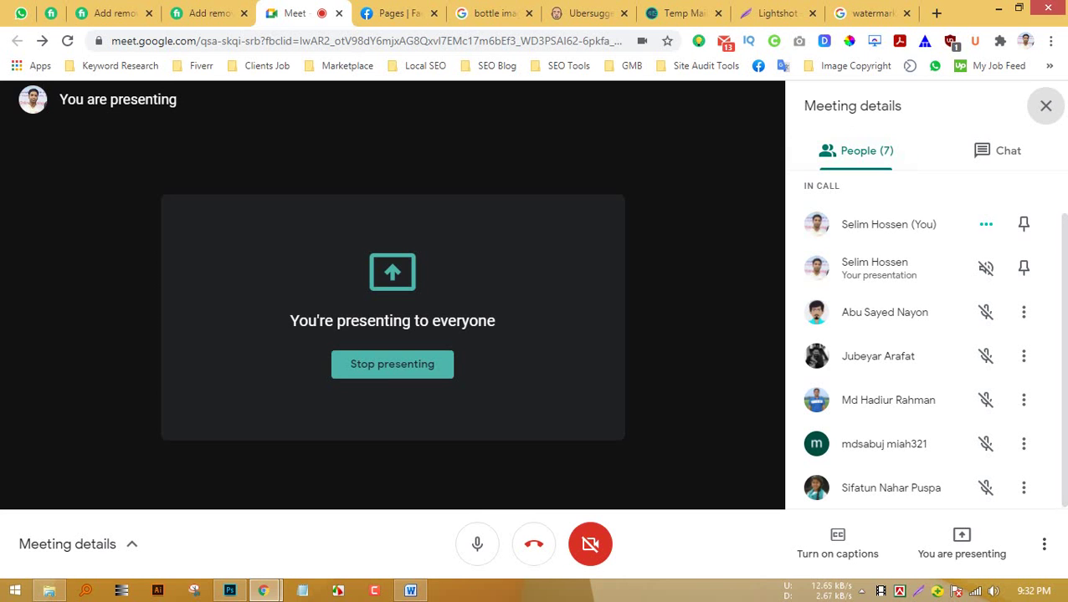
# Minimize Chrome, close the "Unwanted Object Remove Gig" folder window and bring the "U O R" Word document back up.
pyautogui.click(998, 8)
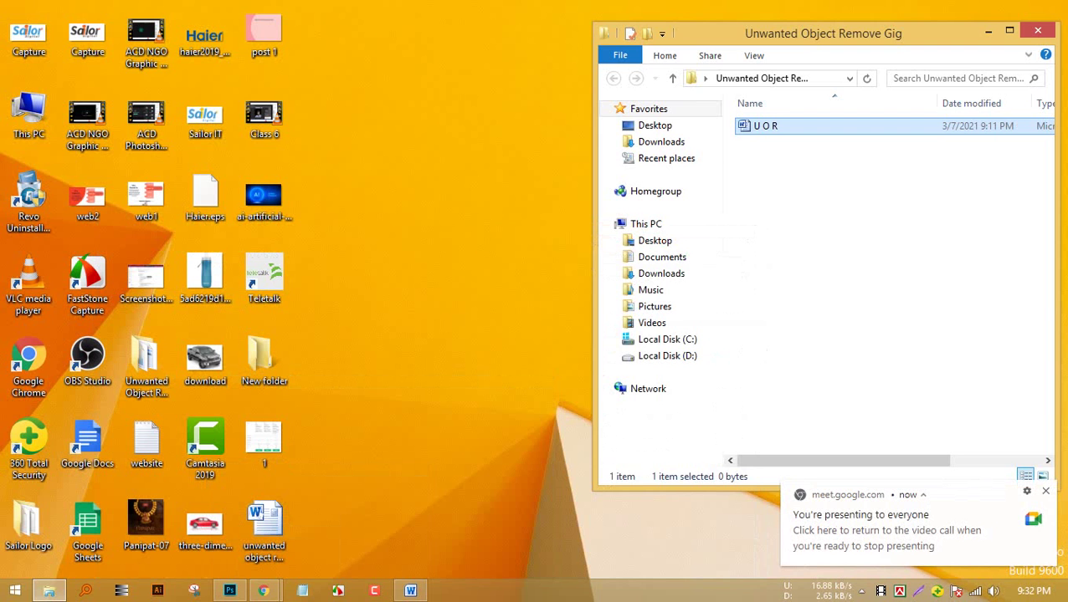
pyautogui.click(1037, 30)
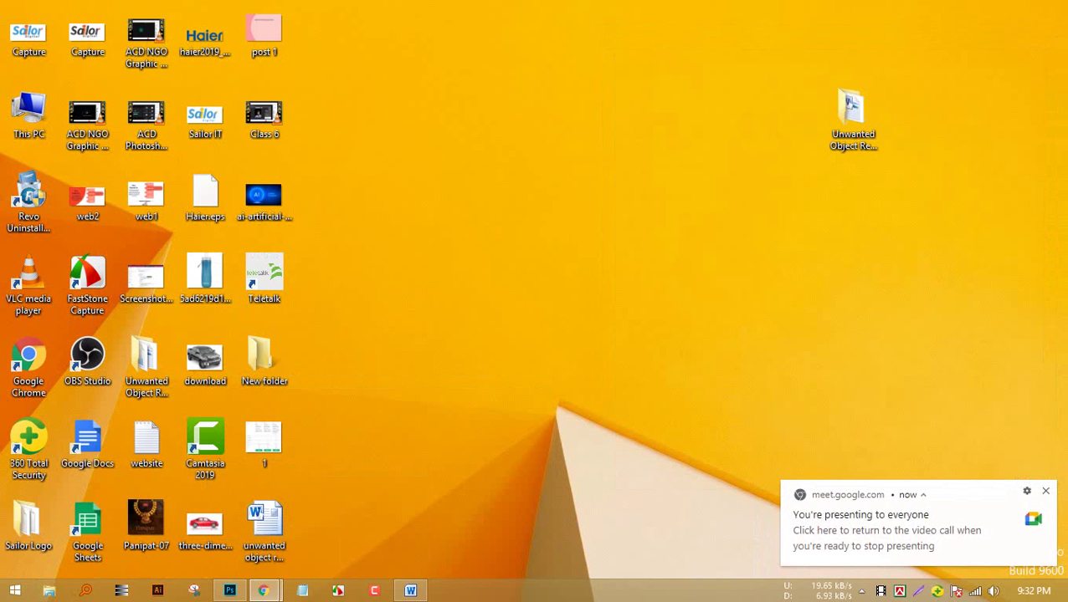
pyautogui.click(410, 591)
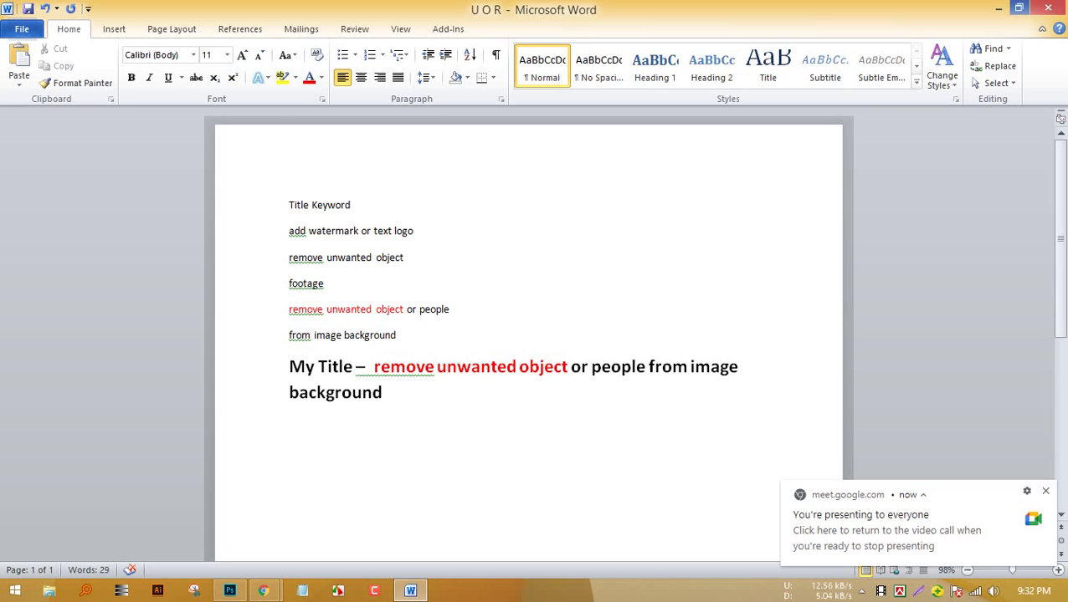
# Minimize the "U O R" document and return to the Google Meet call in Chrome.
pyautogui.click(999, 9)
pyautogui.moveTo(263, 591)
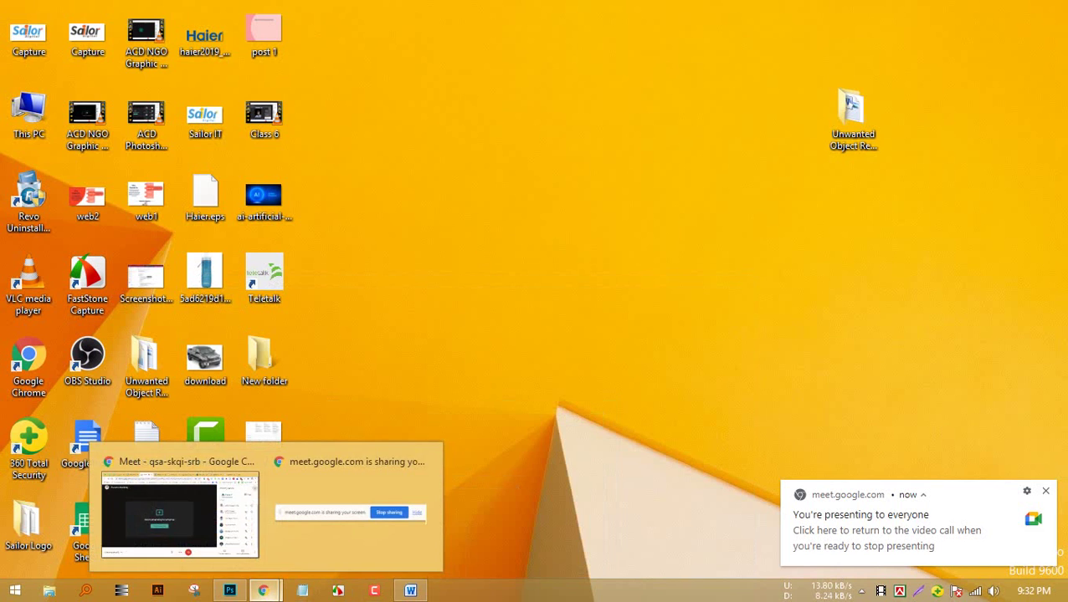
pyautogui.click(180, 512)
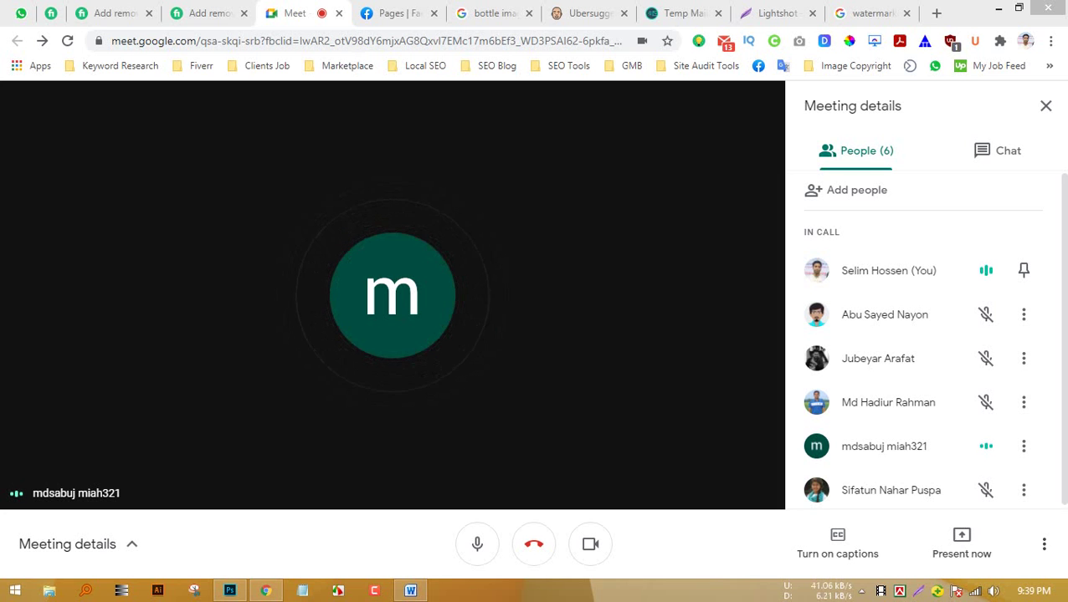
# Search Fiverr for "unwanted object remove" from the recent searches and look over the first gigs.
pyautogui.click(51, 14)
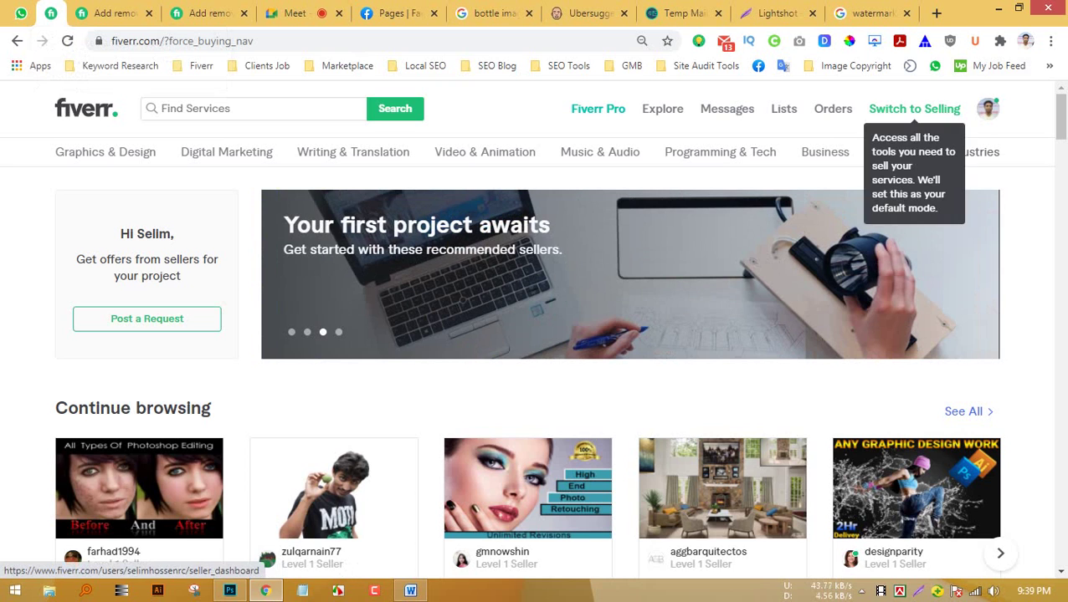
pyautogui.click(253, 109)
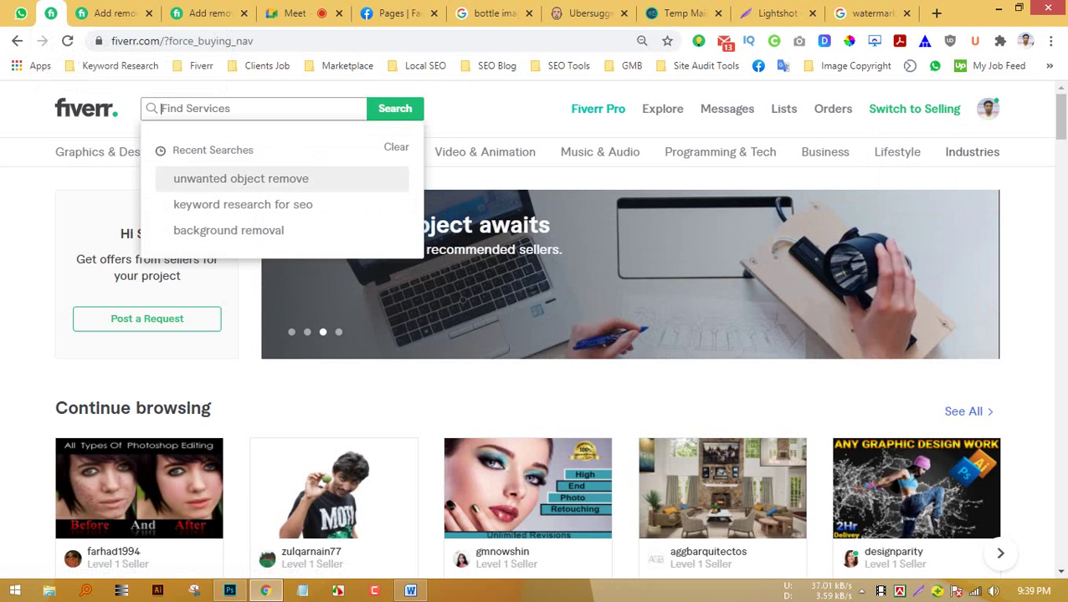
pyautogui.click(240, 178)
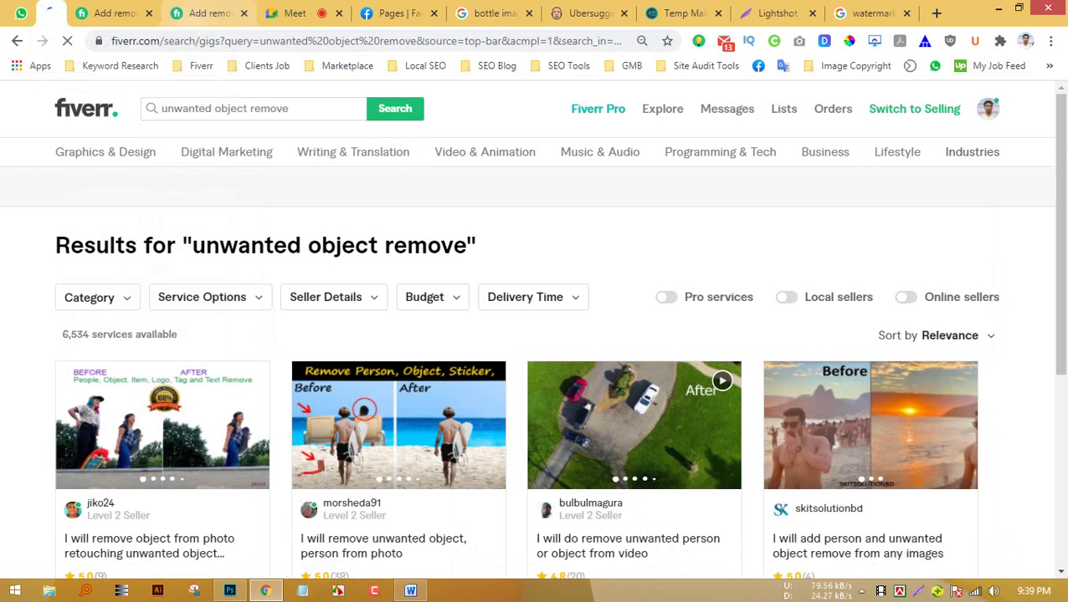
pyautogui.scroll(-2, 684, 425)
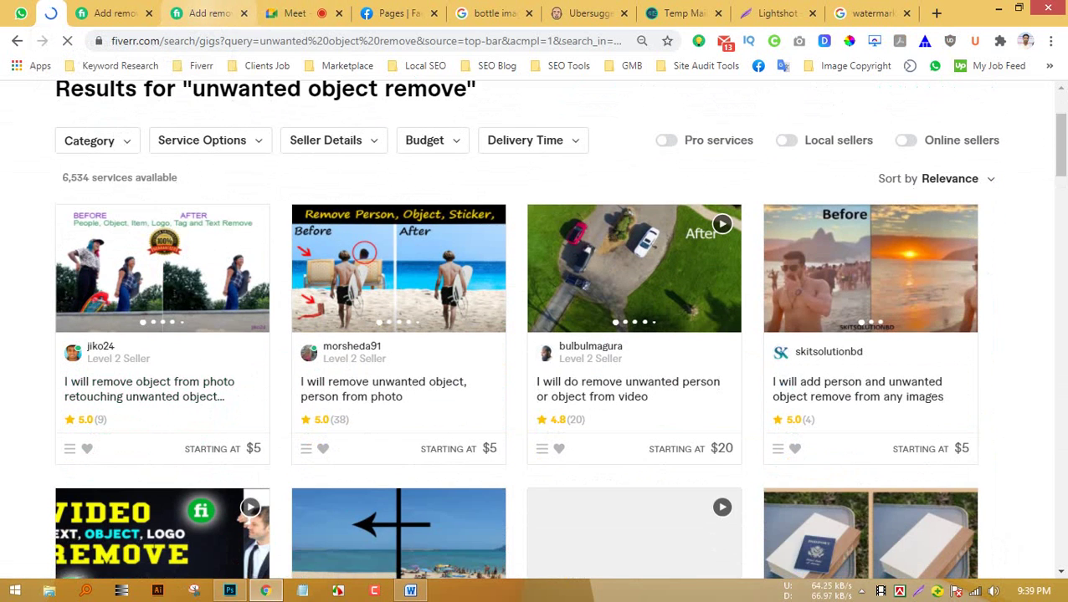
# Check the two open competitor gig pages, including the related tags and the "add remove unwanted object or people" title.
pyautogui.click(211, 13)
pyautogui.scroll(-4, 534, 335)
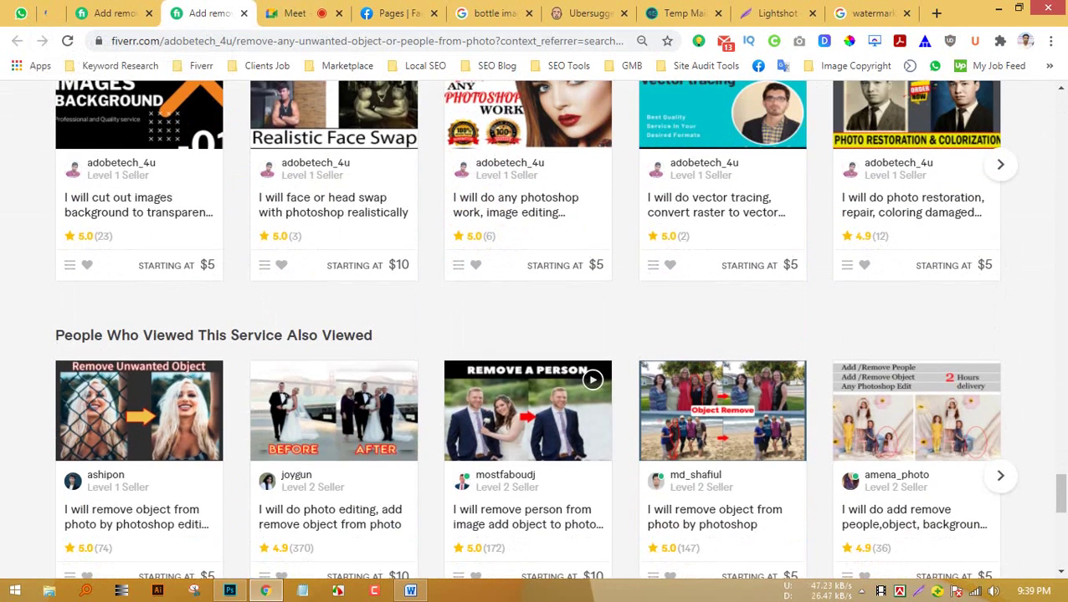
pyautogui.hotkey('ctrl', 'shift', 'Tab')
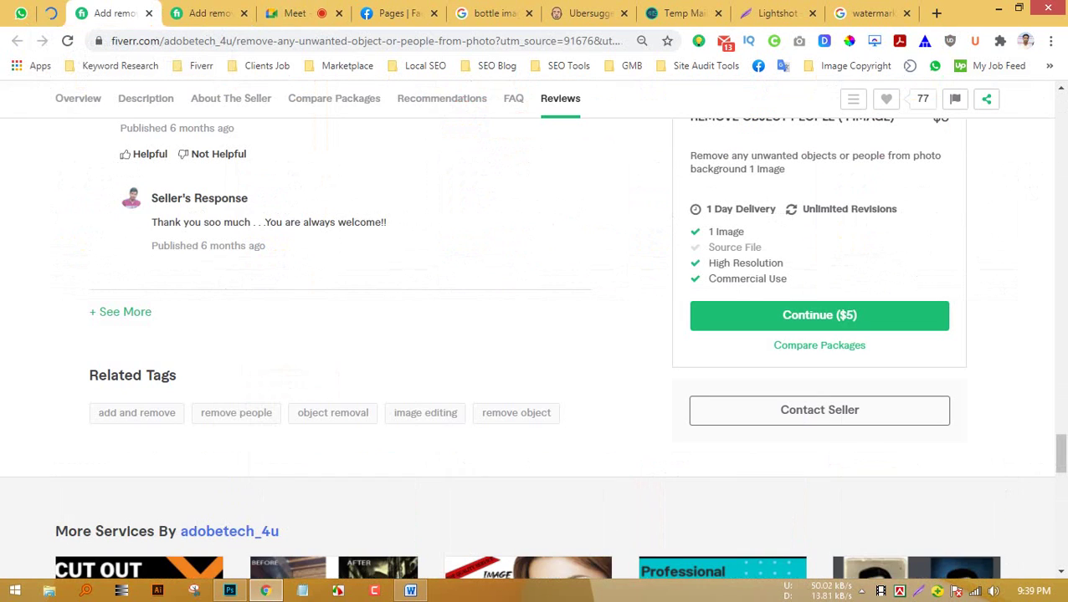
pyautogui.scroll(15, 534, 334)
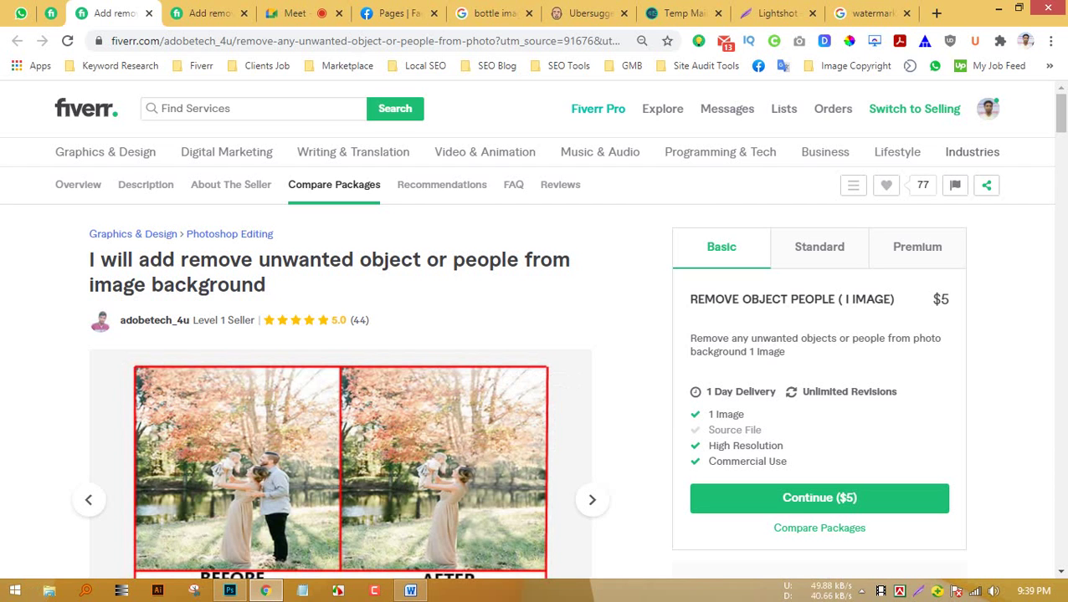
pyautogui.click(208, 13)
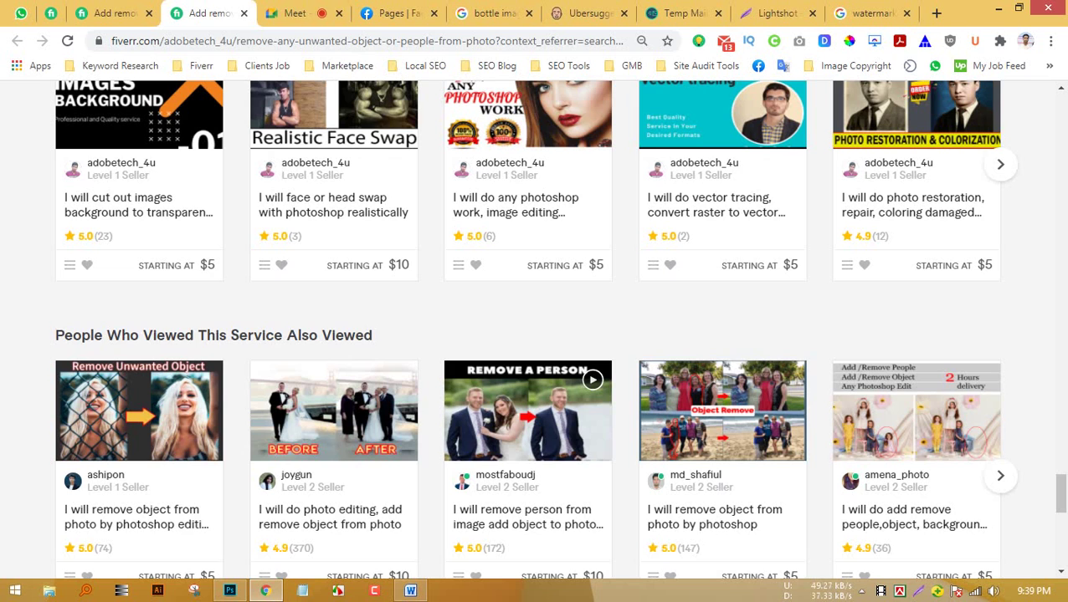
# Go back to the Google Meet call and present the entire screen to the participants.
pyautogui.click(296, 14)
pyautogui.hotkey('ctrl', 'Tab')
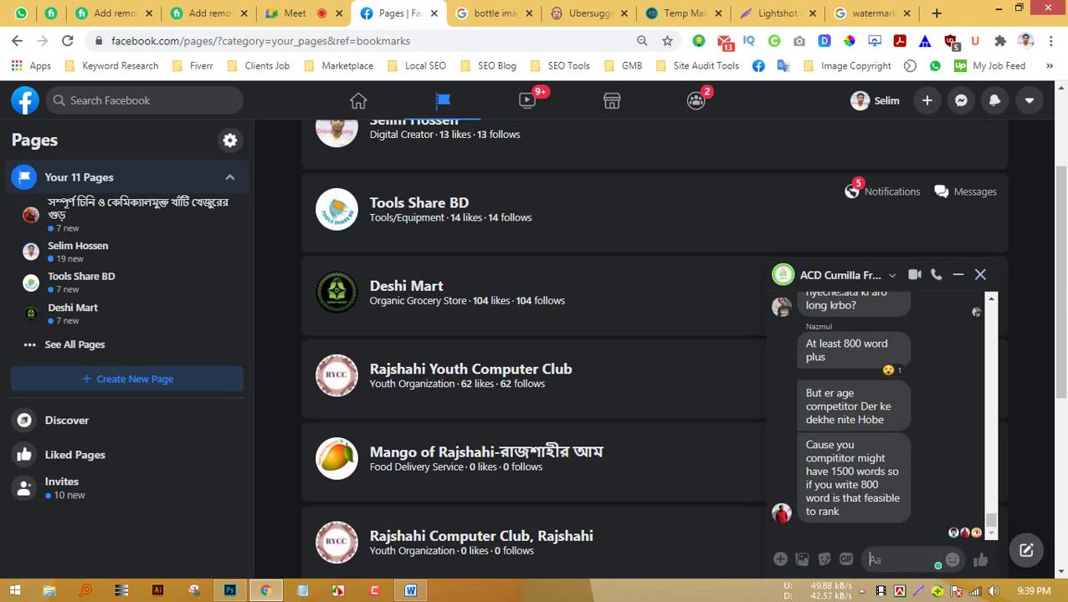
pyautogui.hotkey('ctrl', 'shift', 'Tab')
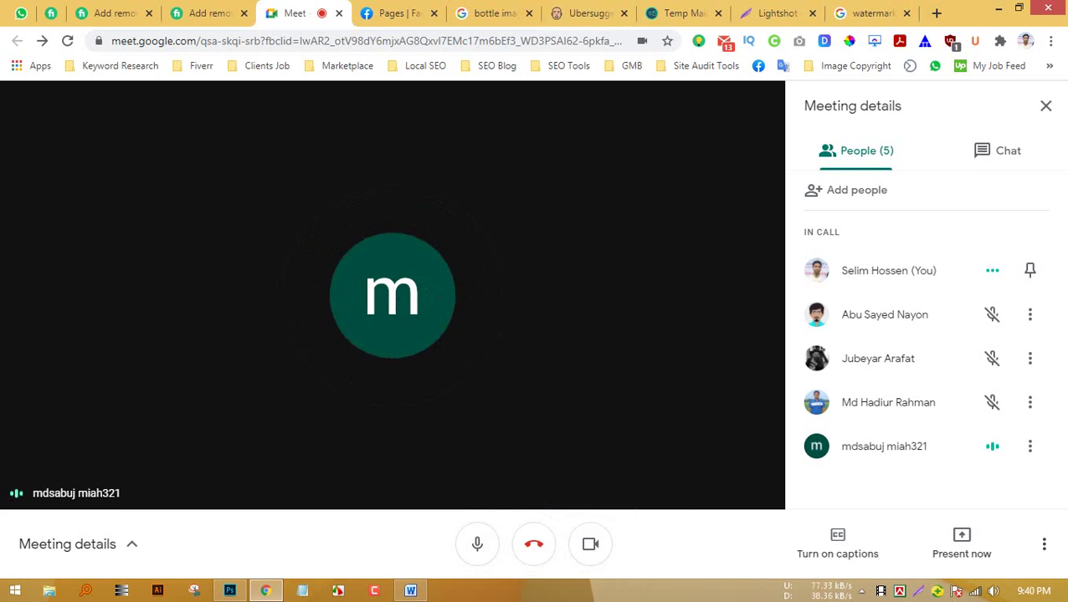
pyautogui.click(962, 544)
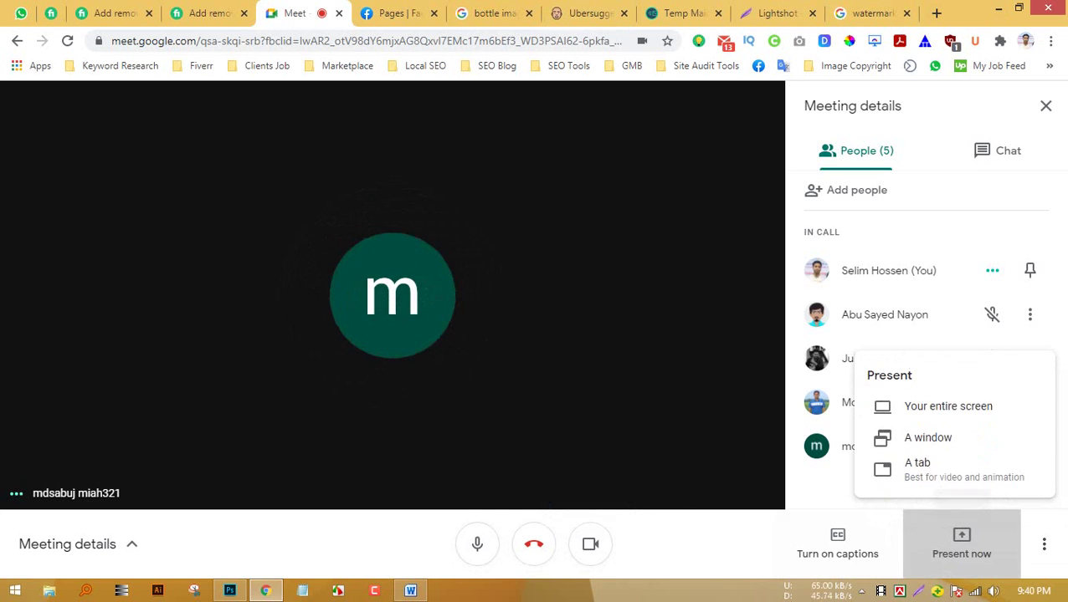
pyautogui.click(947, 405)
pyautogui.click(449, 220)
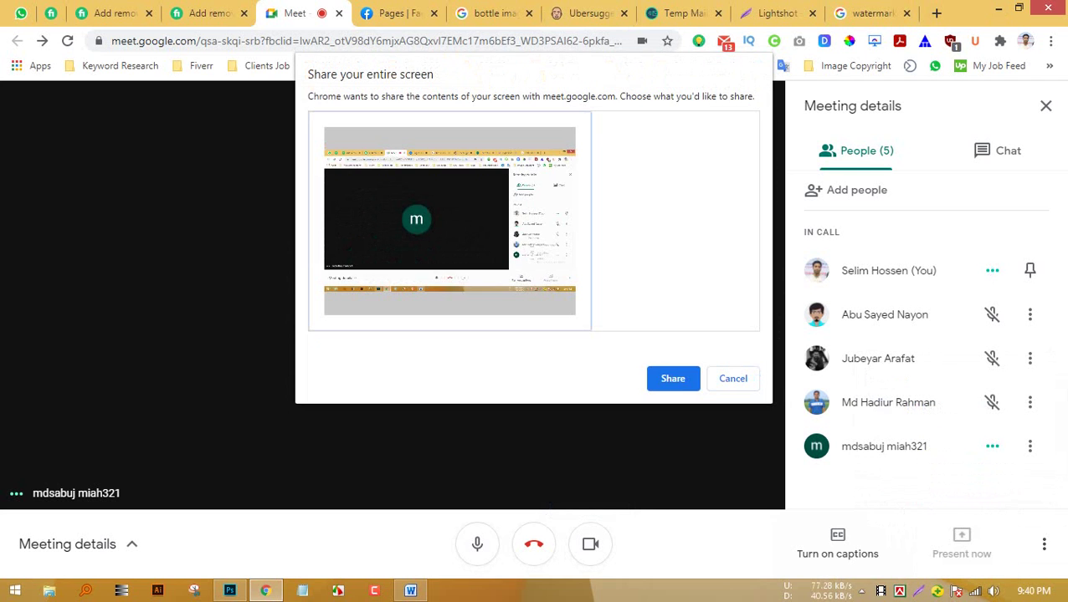
pyautogui.click(672, 378)
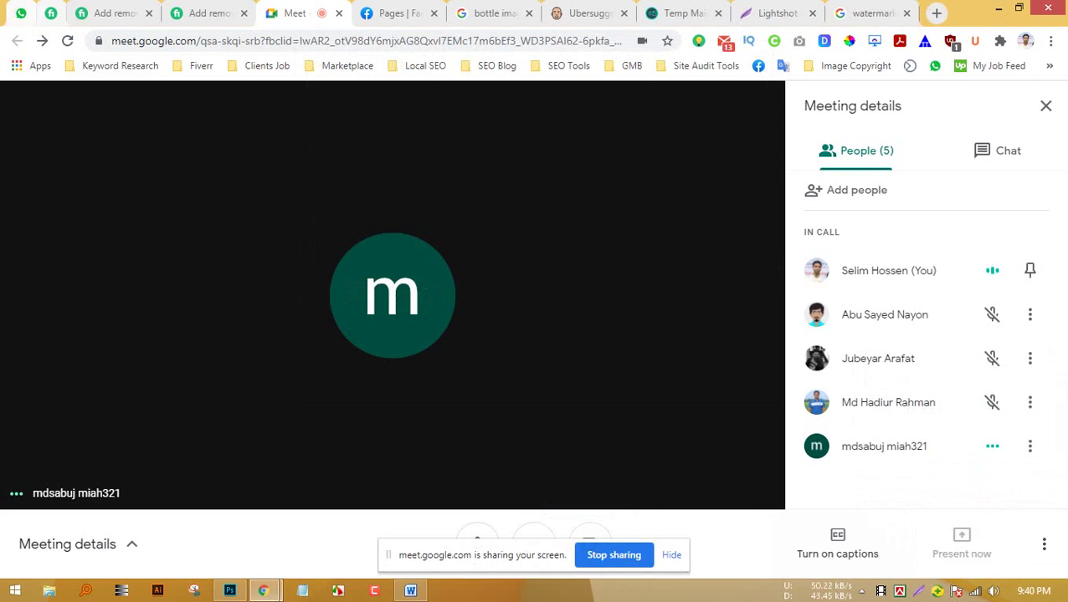
# Examine the Fiverr results for "unwanted object remove", including the search phrase, top focus keywords and tags under each gig.
pyautogui.click(51, 13)
pyautogui.scroll(2, 398, 451)
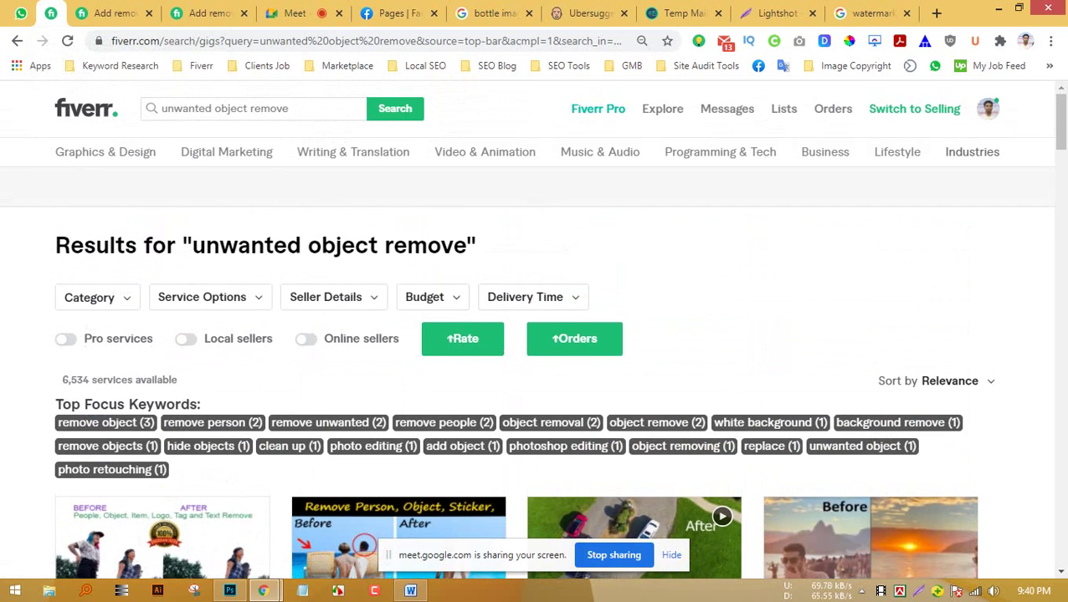
pyautogui.click(161, 108)
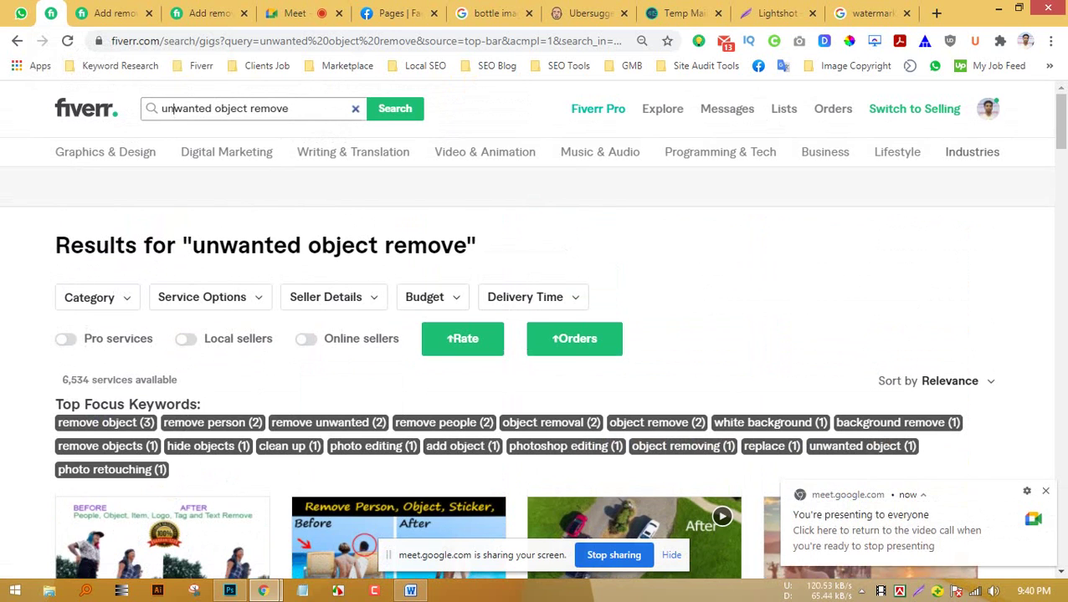
pyautogui.moveTo(193, 246); pyautogui.dragTo(478, 246)
pyautogui.click(494, 248)
pyautogui.scroll(-10, 192, 397)
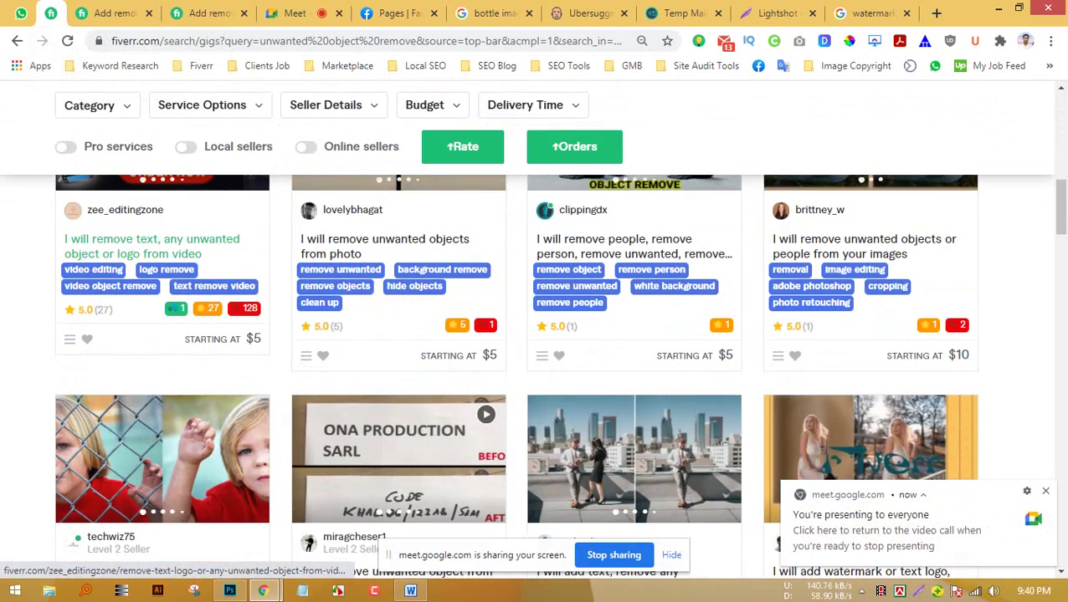
# Review the "I will add remove unwanted object or people from image background" gig and bring the "U O R" Word document back up.
pyautogui.click(109, 14)
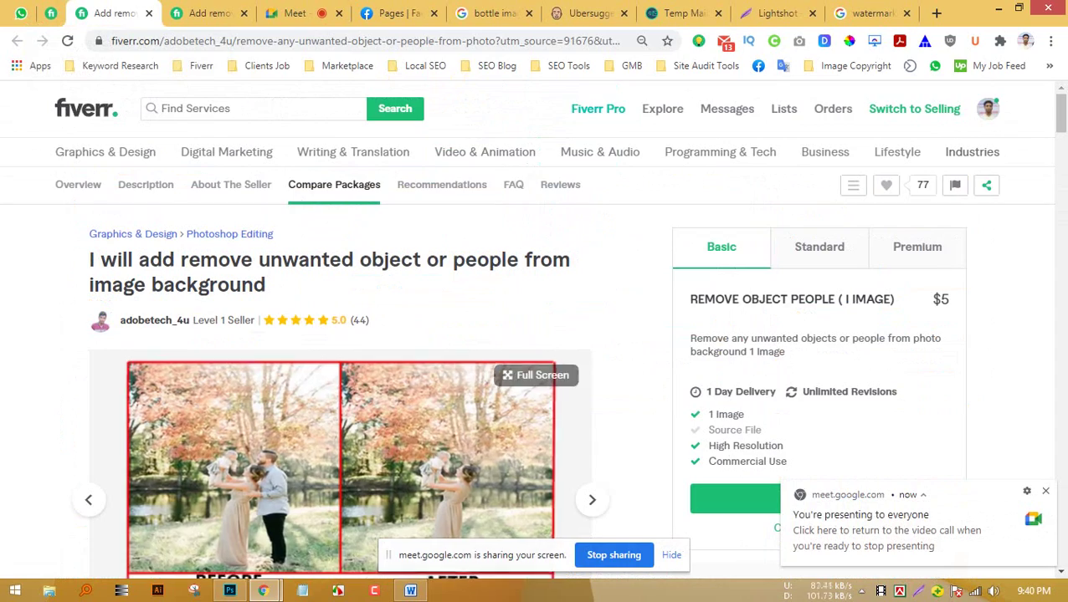
pyautogui.scroll(-8, 334, 376)
pyautogui.scroll(8, 335, 377)
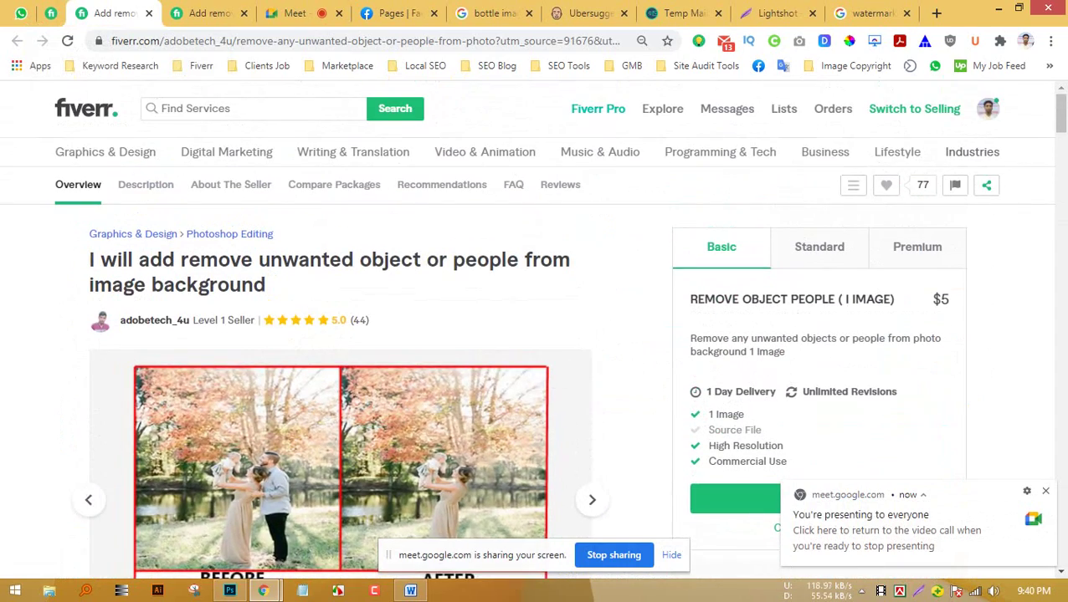
pyautogui.click(997, 8)
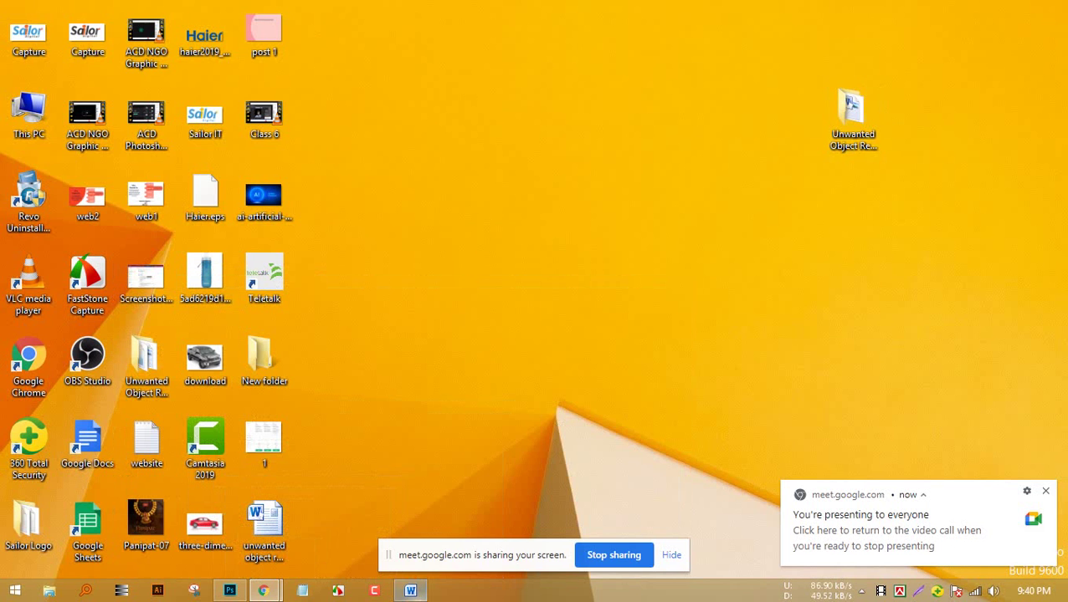
pyautogui.click(410, 591)
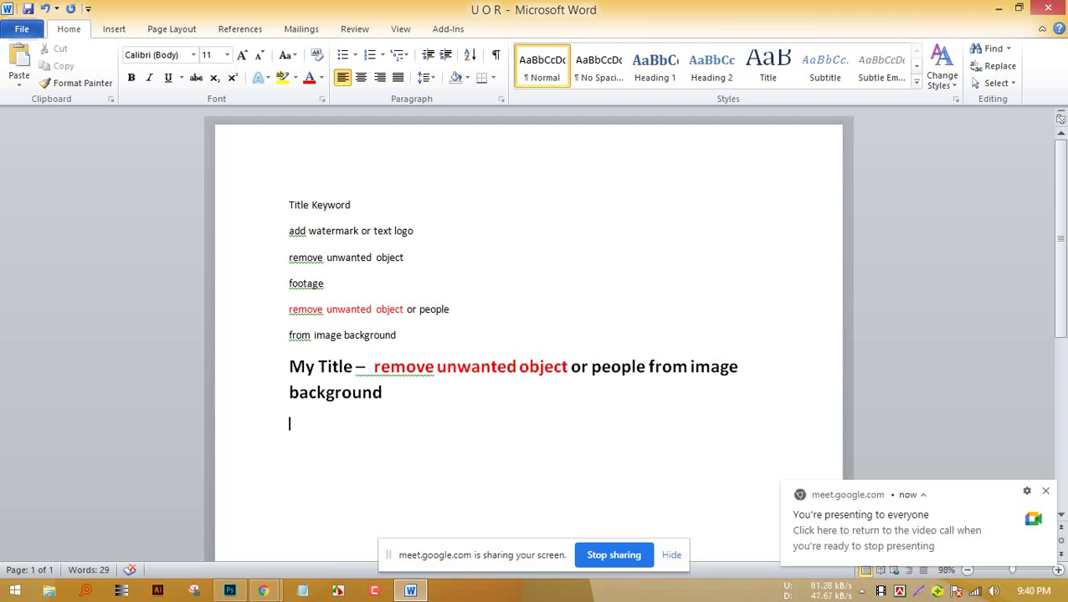
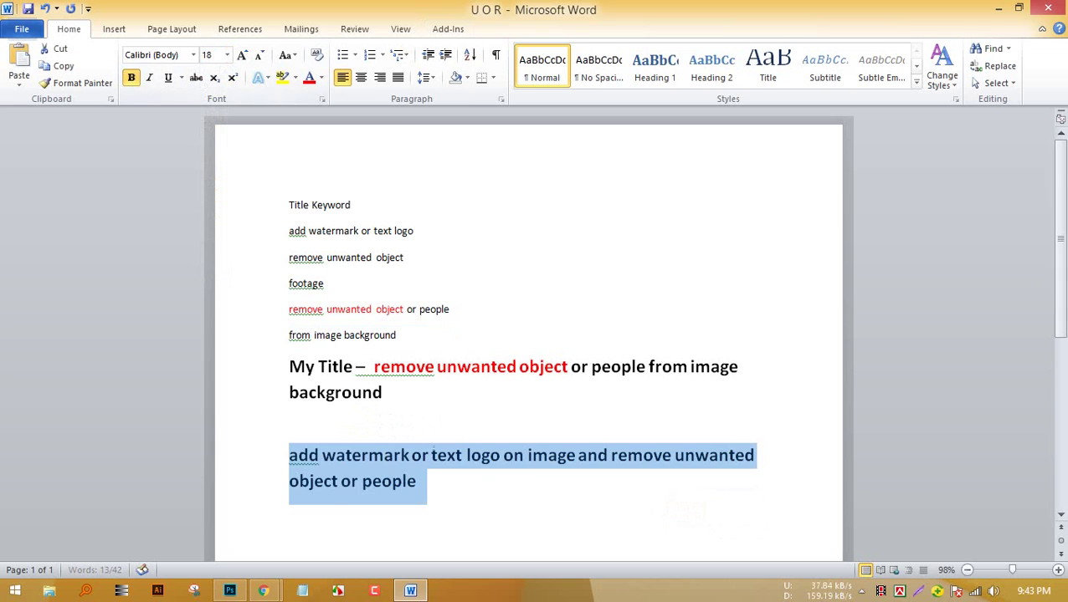
# Highlight "object or people" at the end of the "add watermark or text logo on image" title and clear the selection.
pyautogui.click(417, 481)
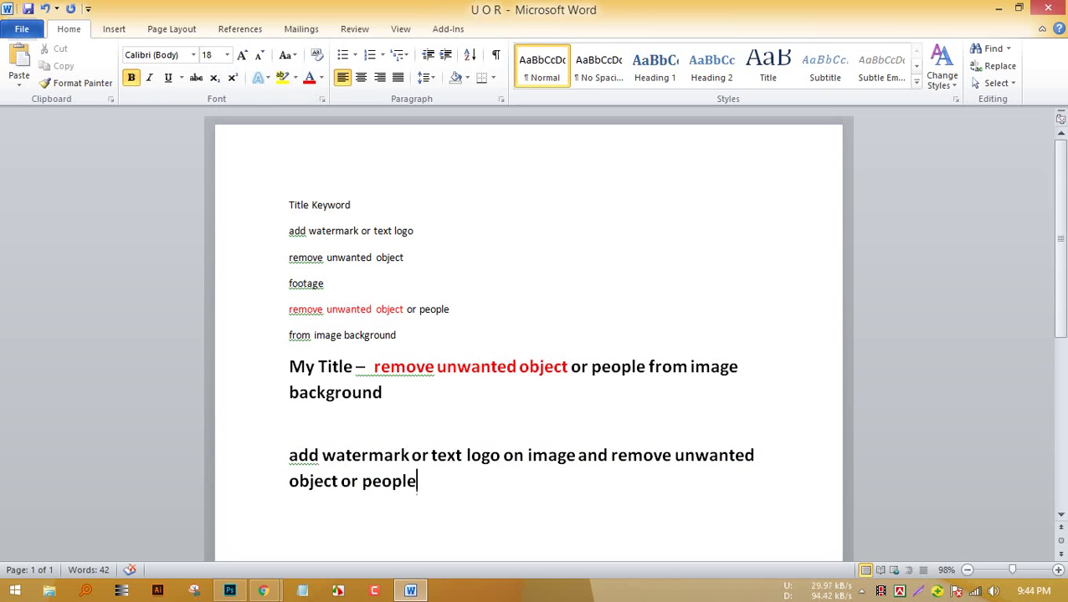
pyautogui.moveTo(416, 484); pyautogui.dragTo(288, 482)
pyautogui.click(410, 483)
# Switch to Chrome and look through the "ACD Graphics Design Cumilla" Drive folder, the Facebook Pages list and the "watermark" image results.
pyautogui.click(998, 9)
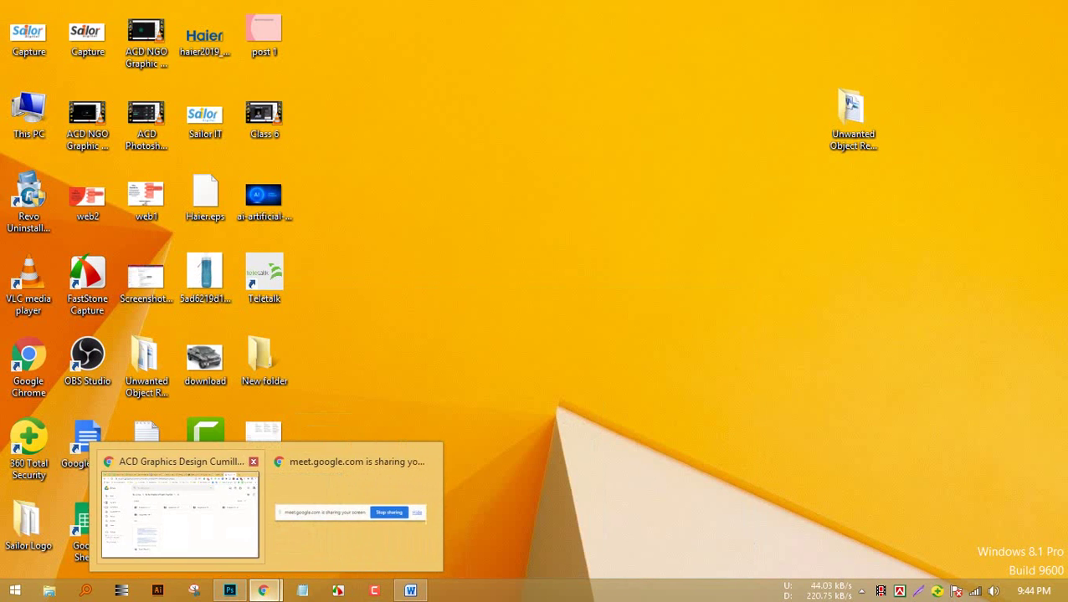
pyautogui.click(179, 513)
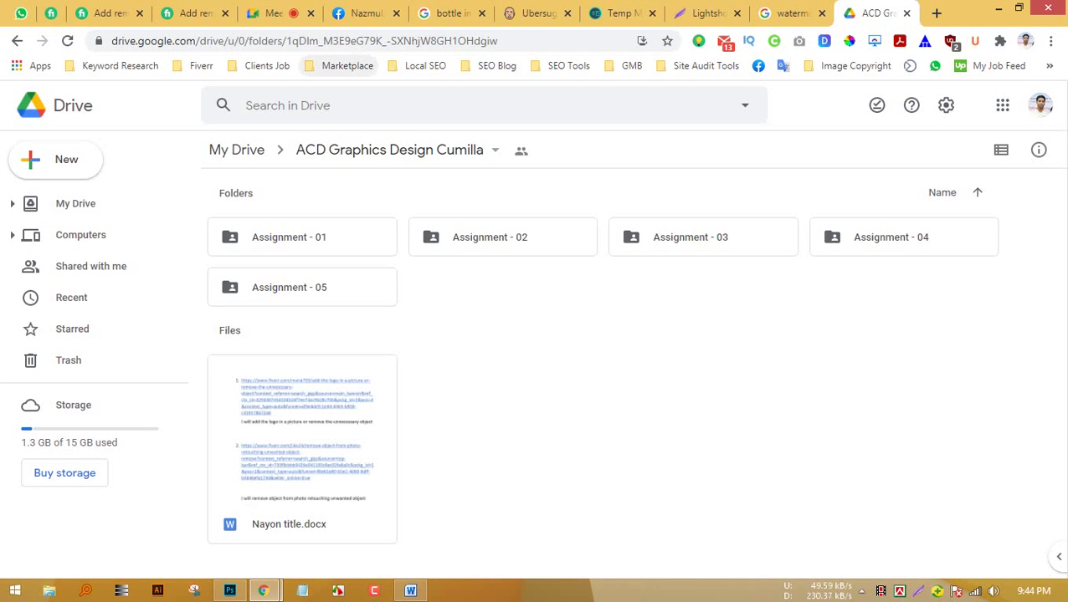
pyautogui.click(360, 12)
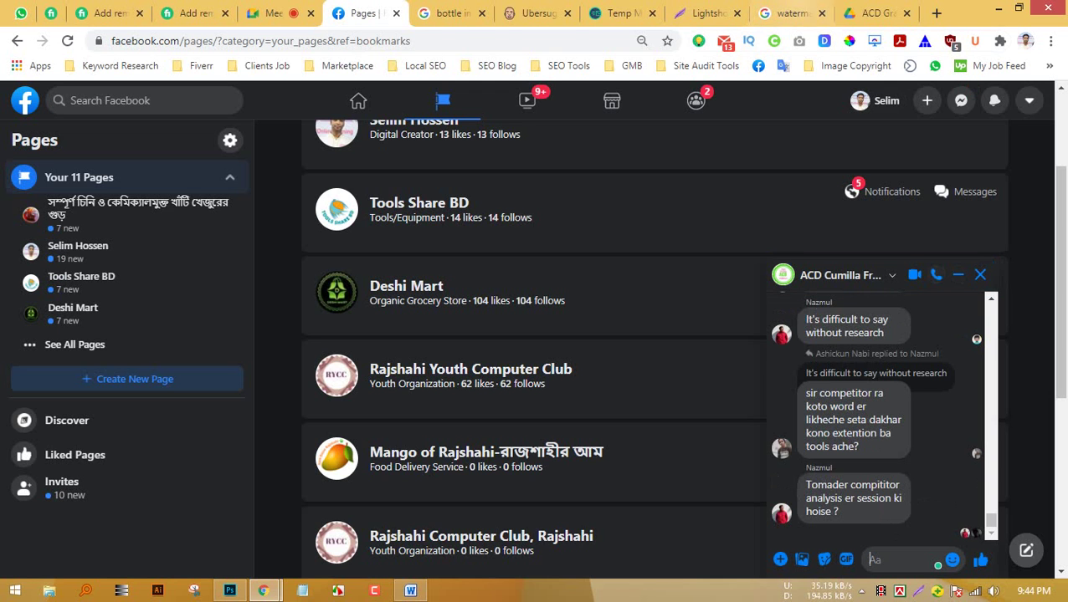
pyautogui.click(787, 12)
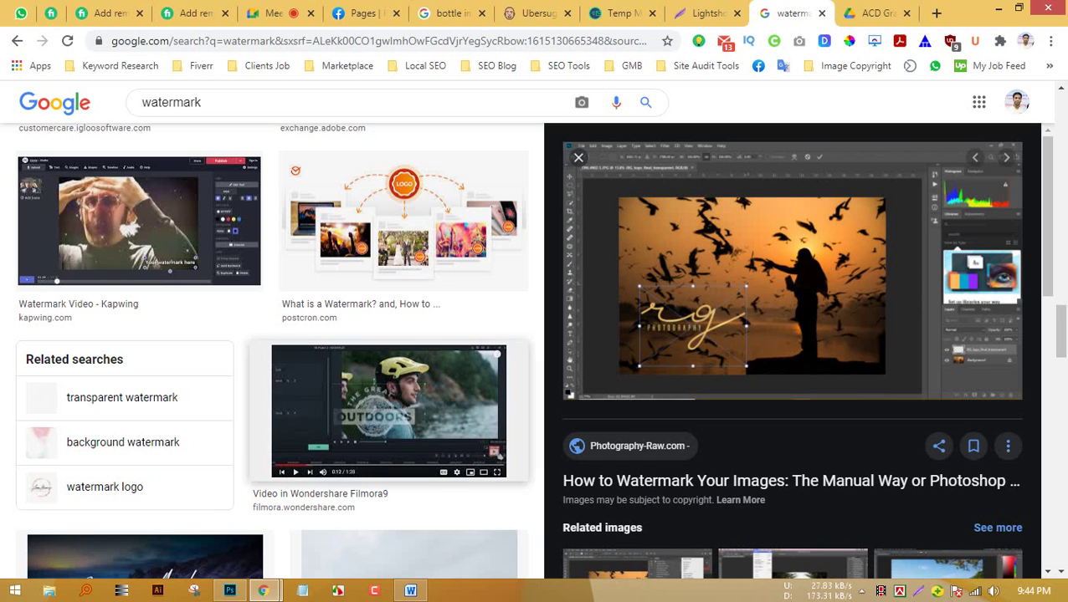
pyautogui.scroll(-3, 388, 402)
pyautogui.scroll(-3, 276, 350)
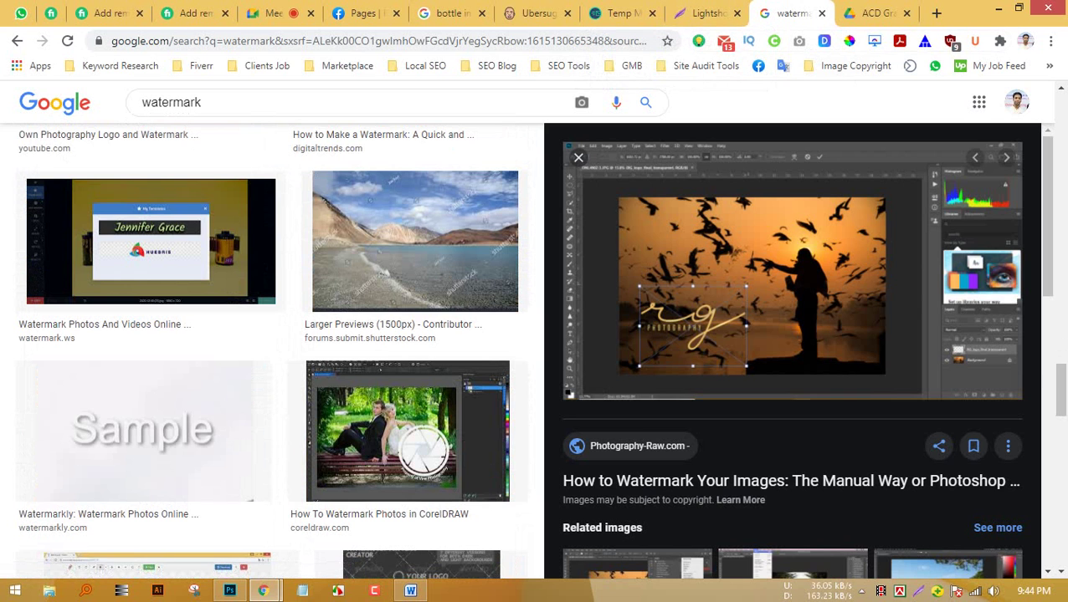
# Minimize Chrome and view the "U O R" Word document again before minimizing it.
pyautogui.click(997, 8)
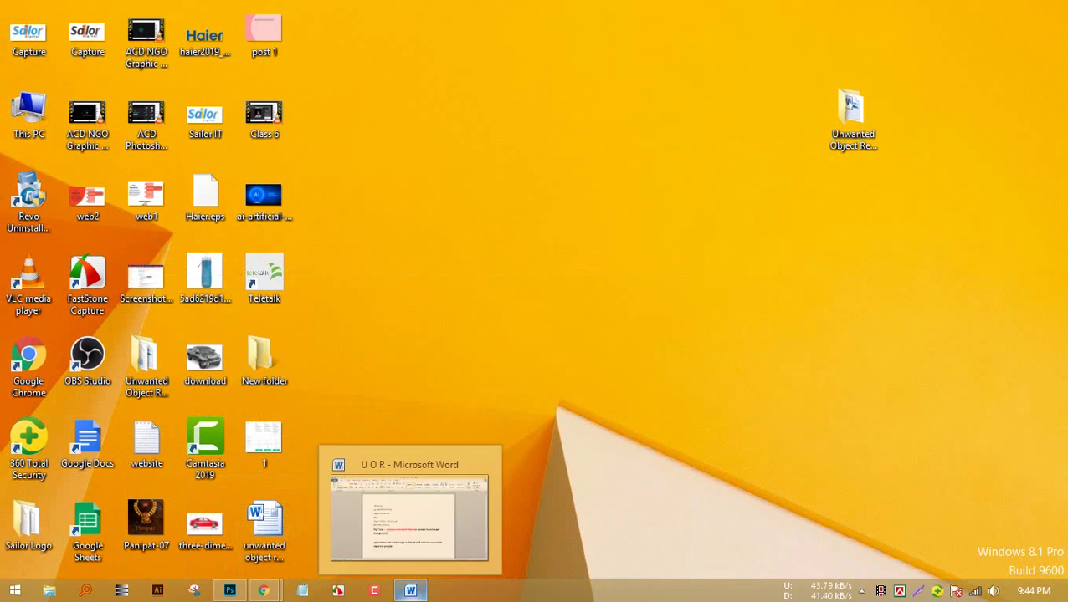
pyautogui.click(410, 591)
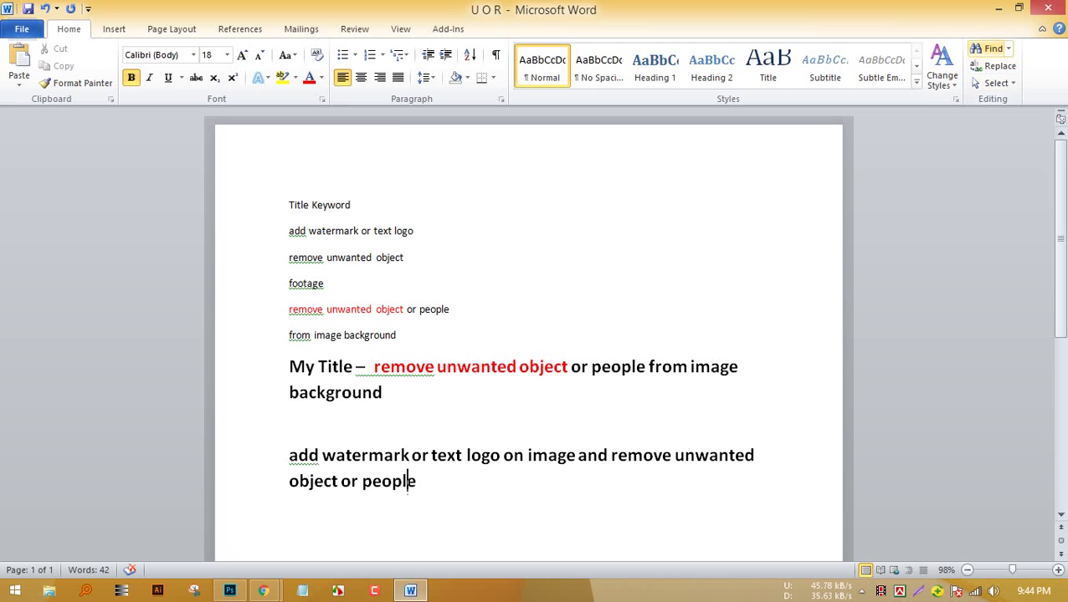
pyautogui.click(998, 7)
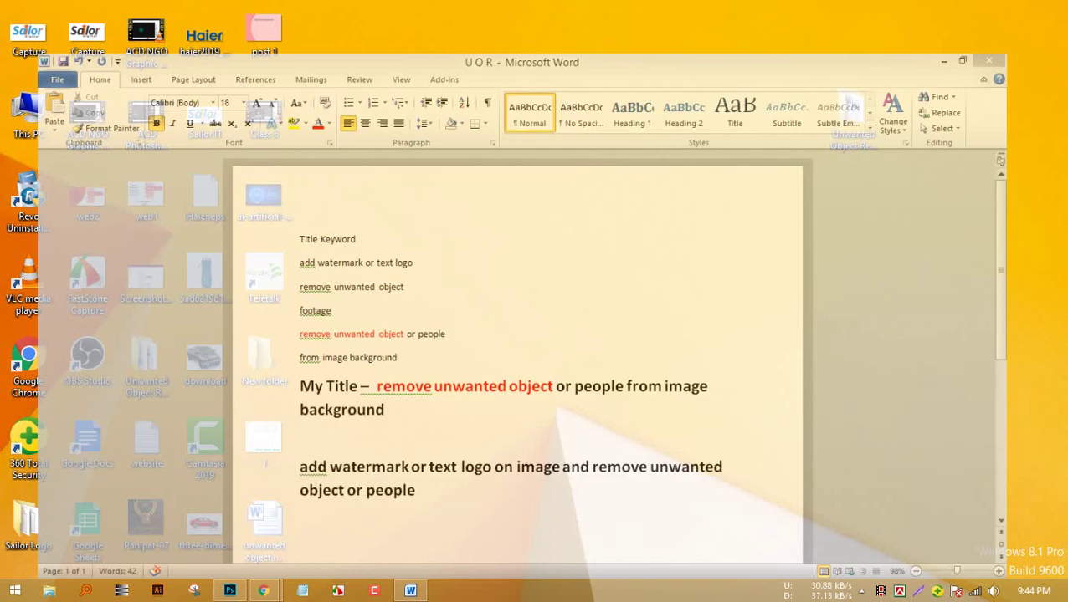
# Move the "unwanted object remove" document beside the Unwanted Object Remove folder on the desktop, and open it in a maximized Word window.
pyautogui.moveTo(264, 523); pyautogui.dragTo(794, 113)
pyautogui.doubleClick(794, 113)
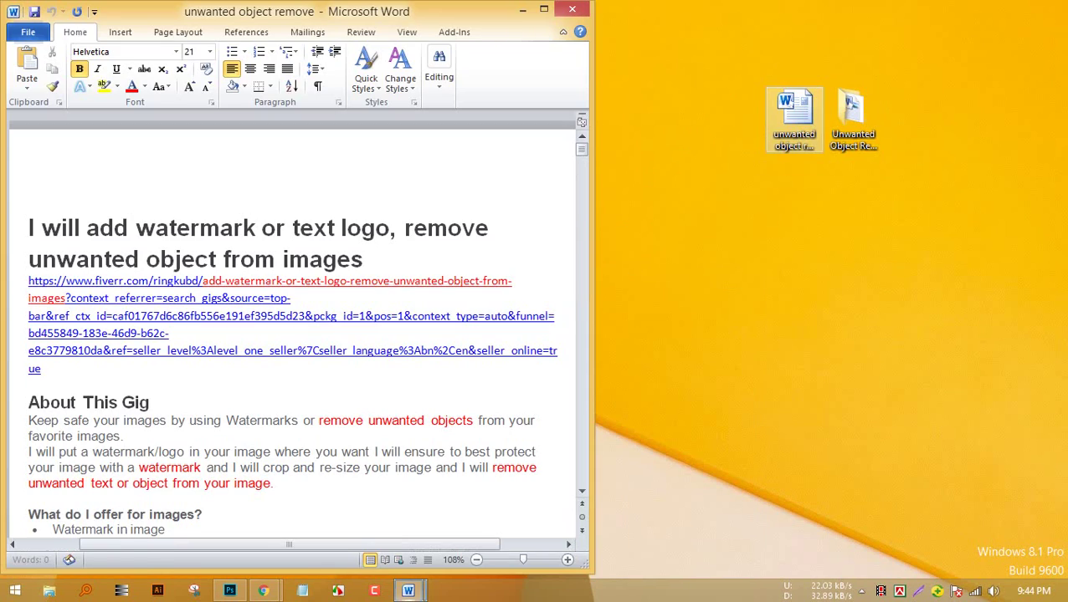
pyautogui.moveTo(582, 148)
pyautogui.mouseDown()
pyautogui.moveTo(581, 250)
pyautogui.moveTo(582, 148)
pyautogui.mouseUp()
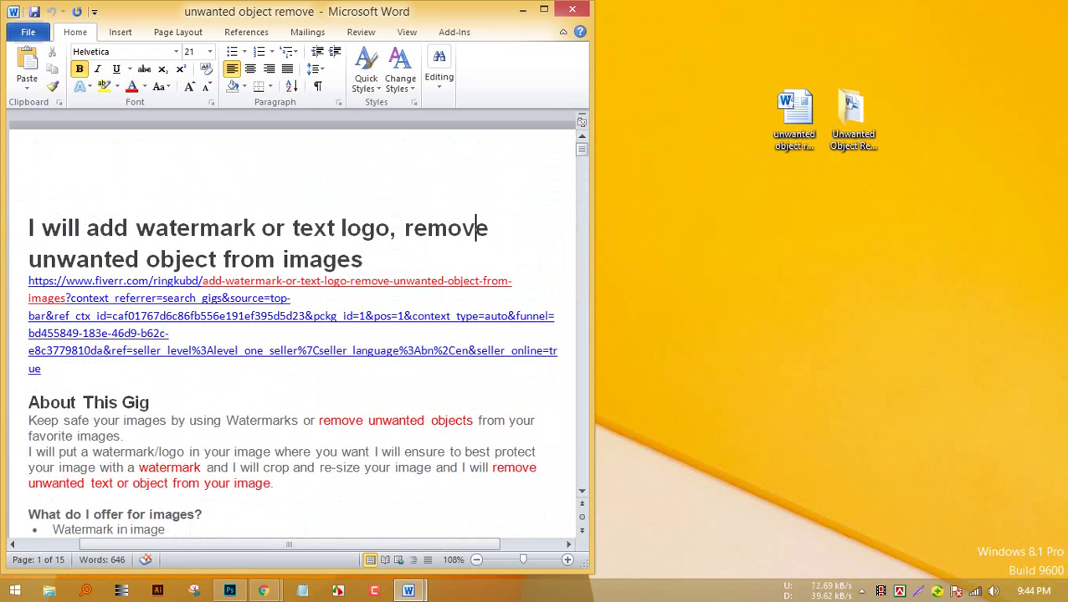
pyautogui.click(544, 10)
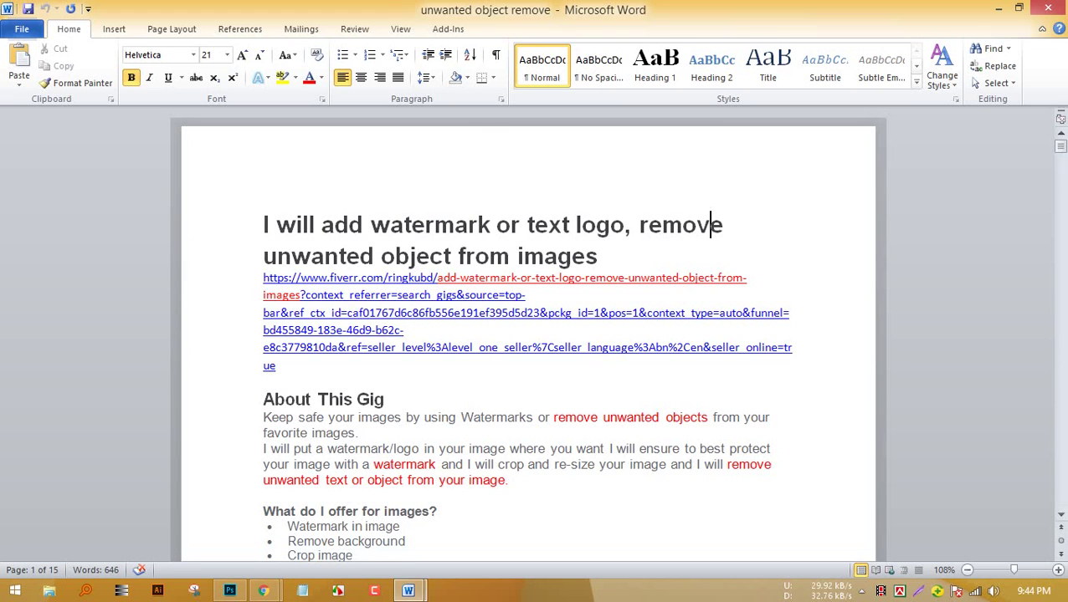
# Highlight the gig title in the "unwanted object remove" document, close that document, and view the "U O R" document before minimizing it.
pyautogui.moveTo(599, 256); pyautogui.dragTo(257, 224)
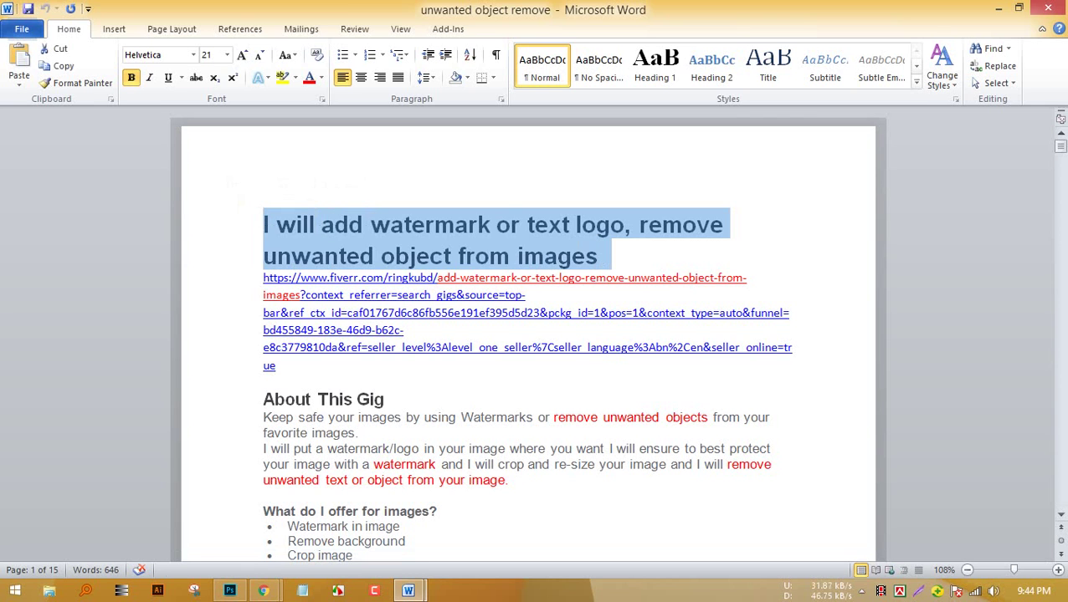
pyautogui.click(538, 418)
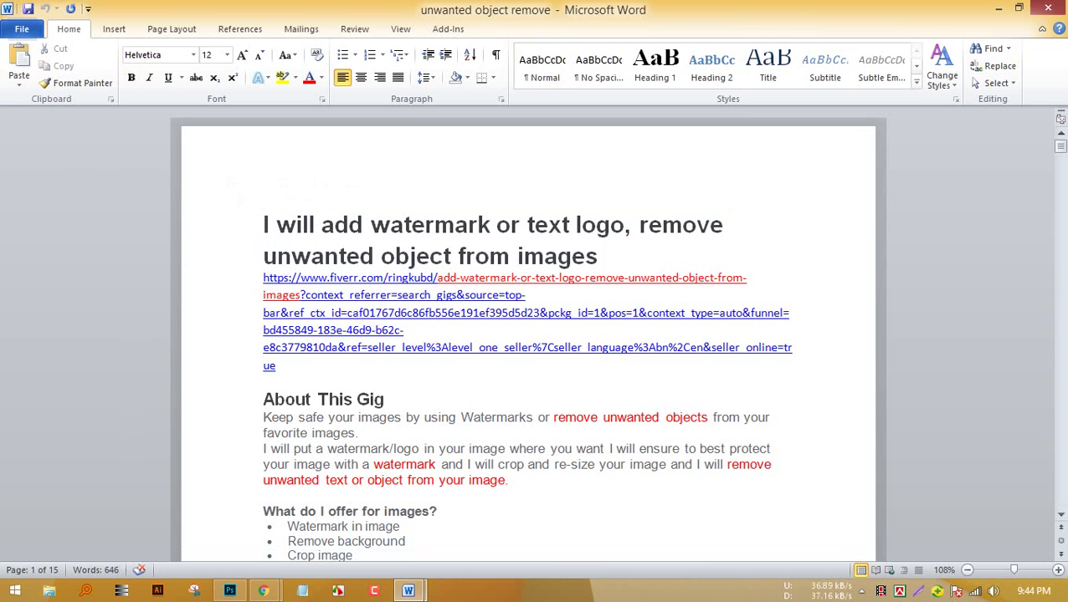
pyautogui.click(1048, 8)
pyautogui.click(410, 591)
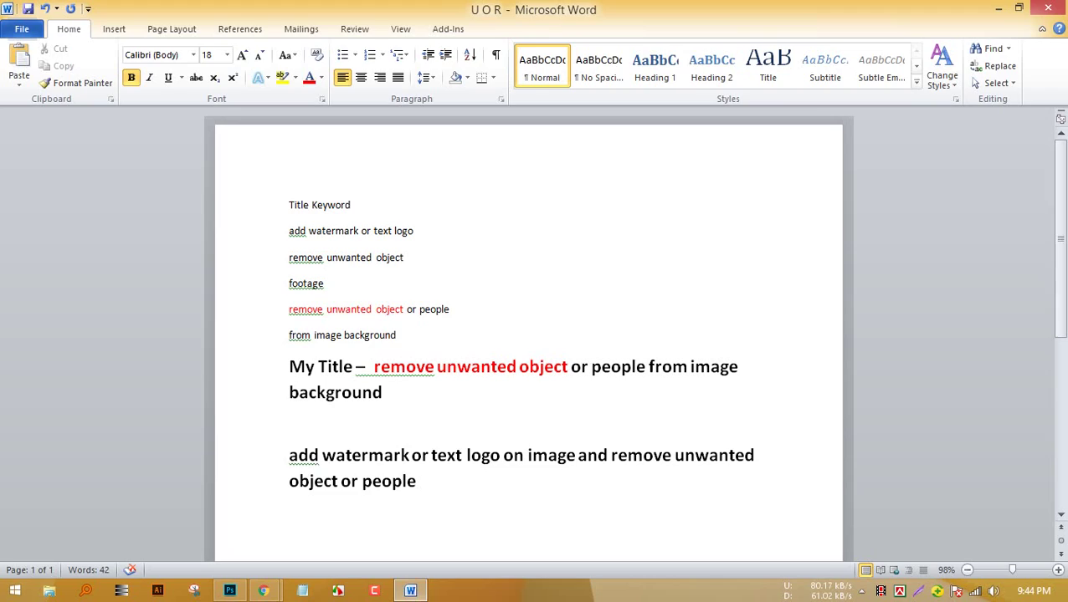
pyautogui.click(995, 6)
# Switch to Chrome and look through the Meet participant list and the Facebook Pages list, and minimize Chrome.
pyautogui.moveTo(263, 591)
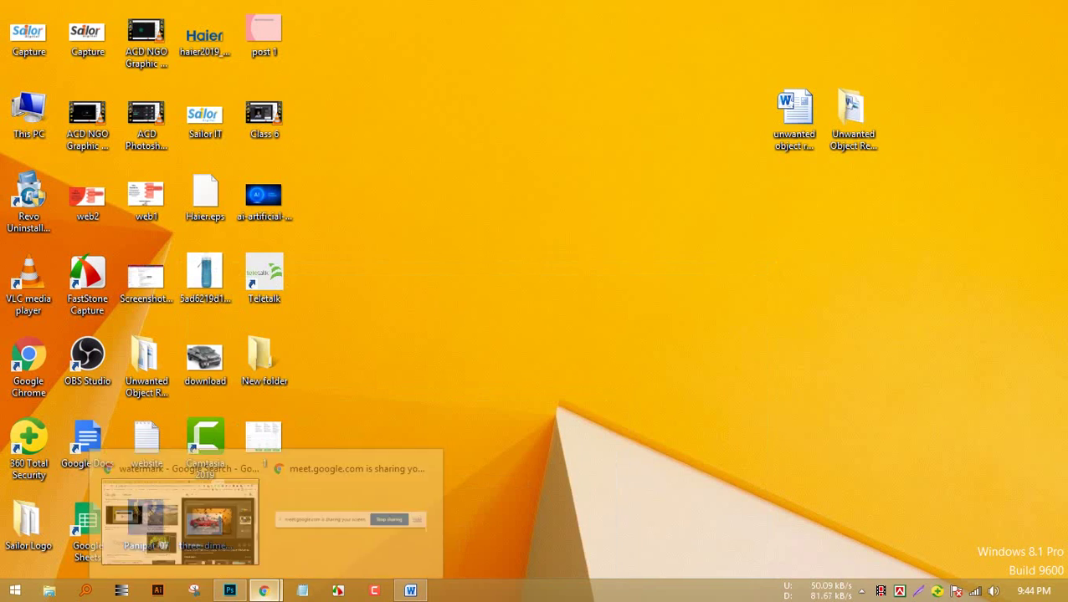
pyautogui.click(179, 510)
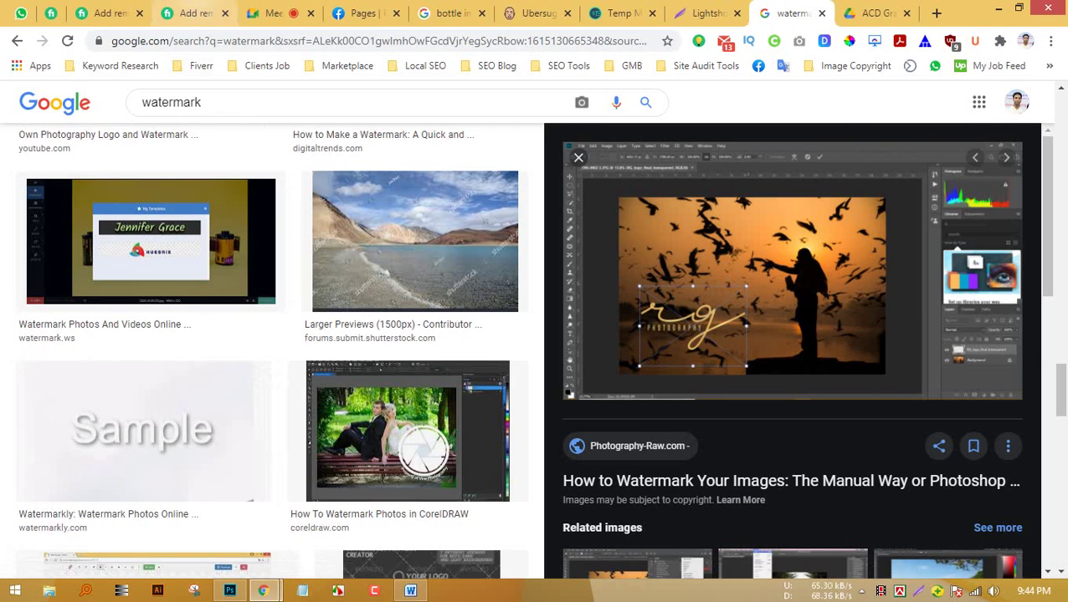
pyautogui.click(196, 13)
pyautogui.click(274, 13)
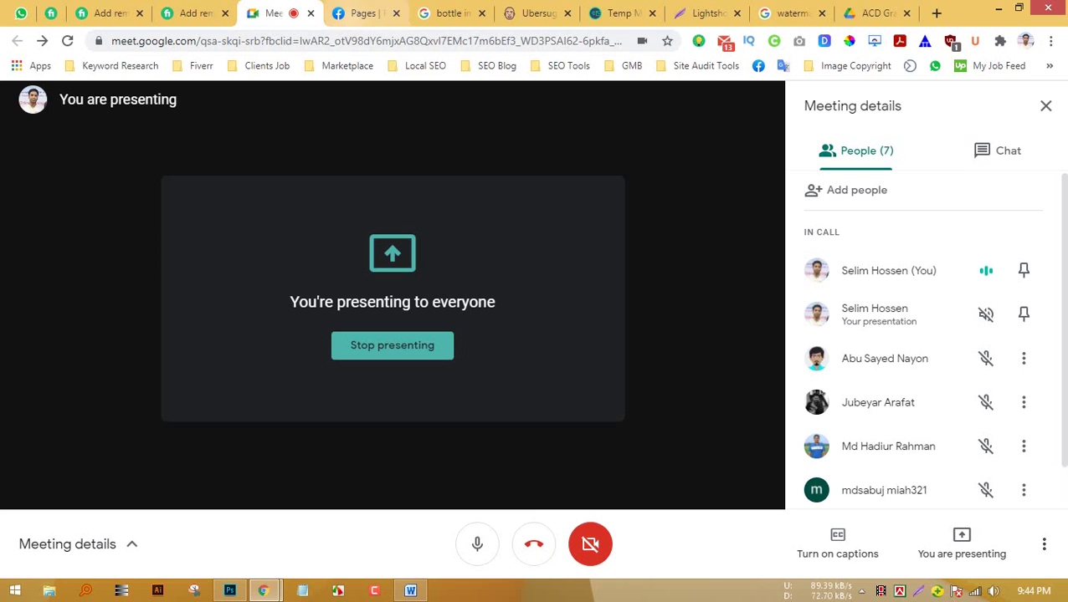
pyautogui.scroll(-1, 985, 403)
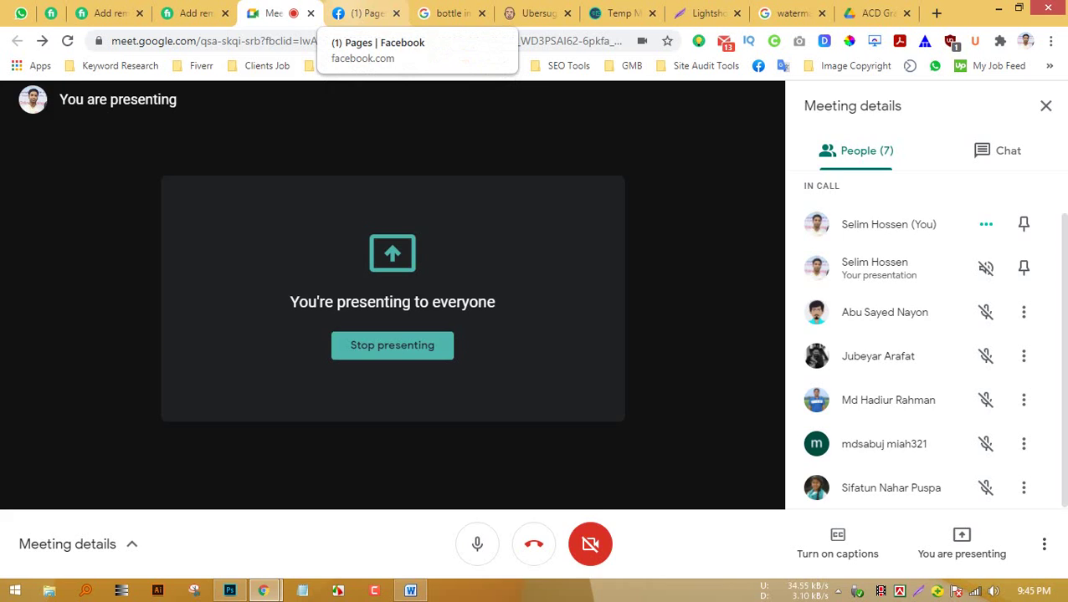
pyautogui.click(365, 13)
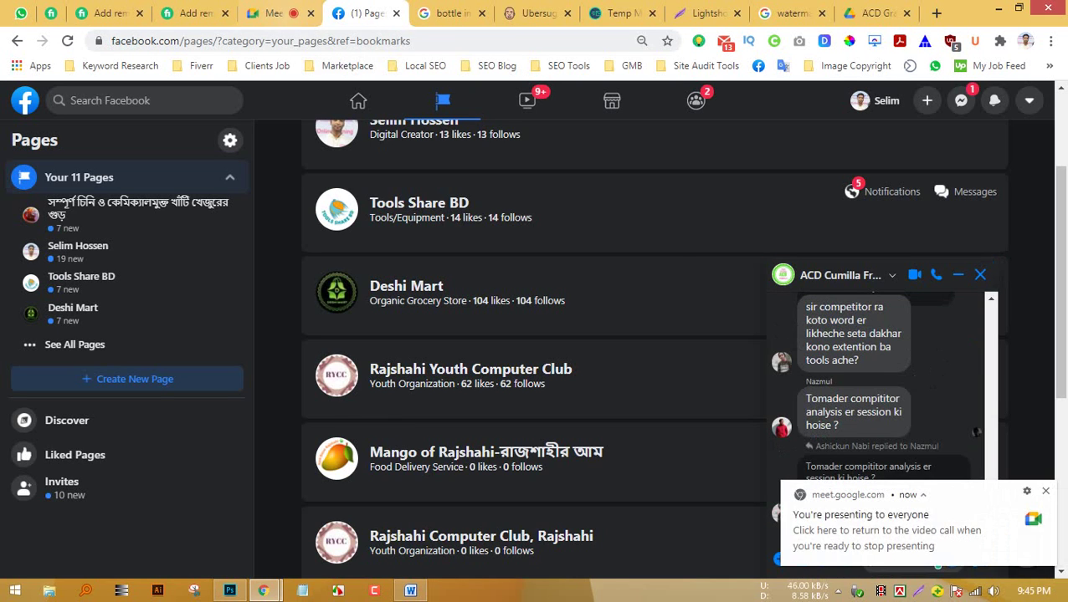
pyautogui.click(273, 13)
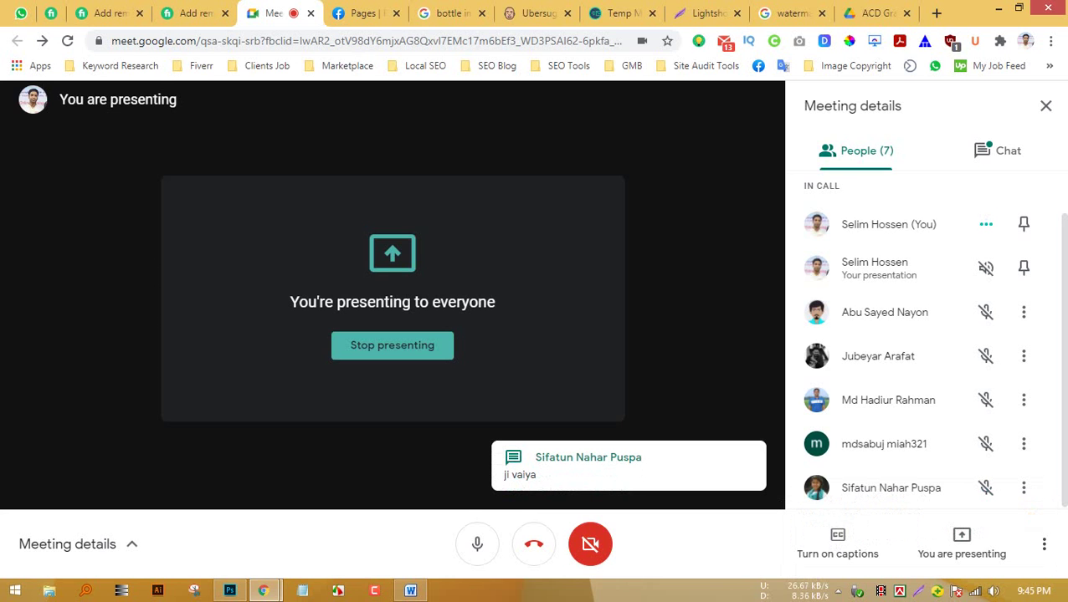
pyautogui.click(998, 8)
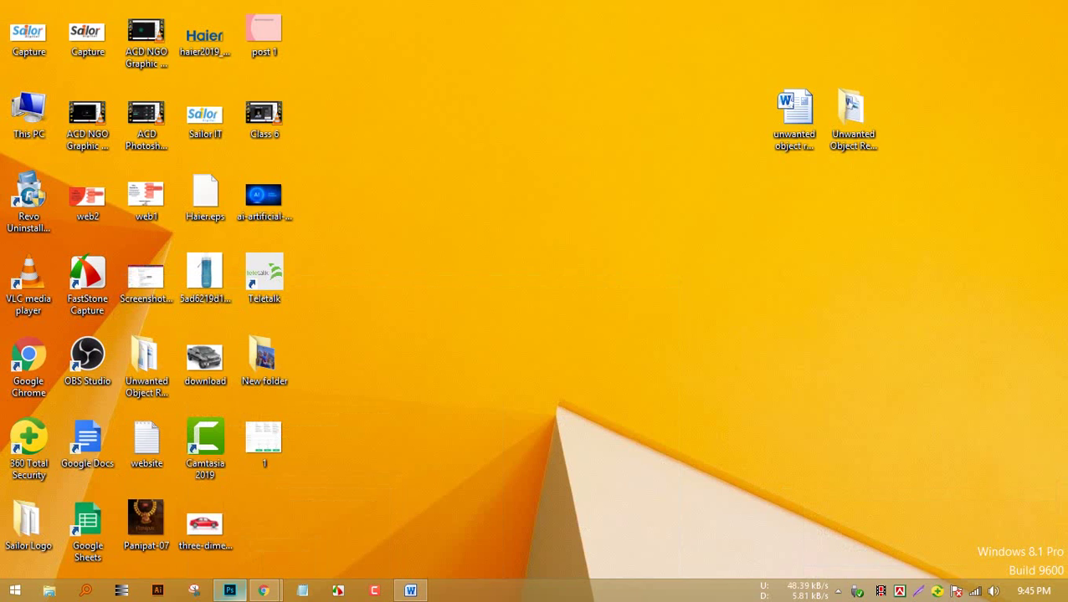
pyautogui.click(229, 590)
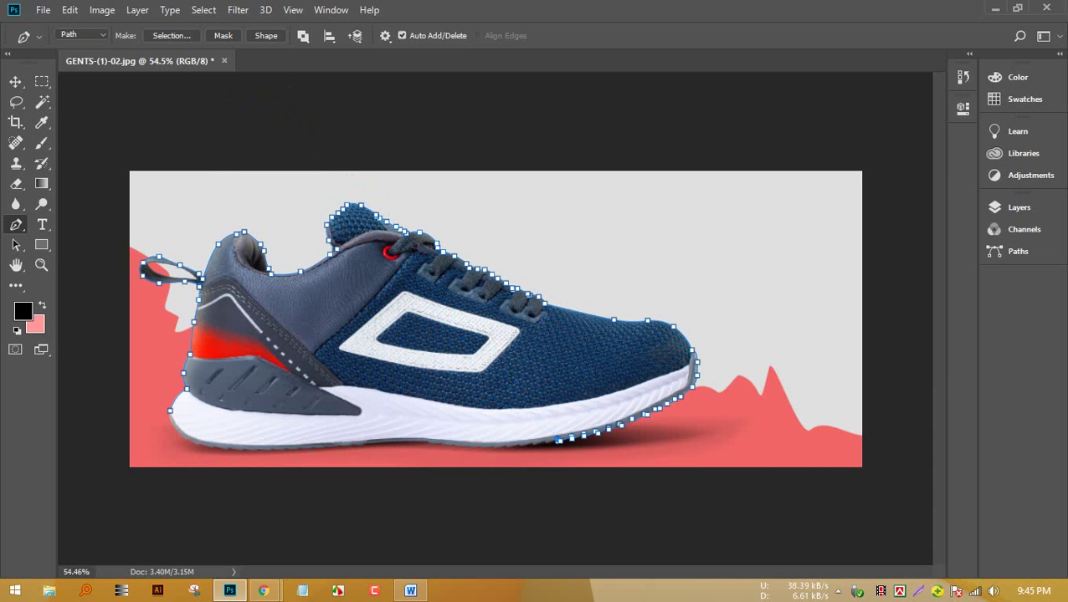
pyautogui.click(43, 9)
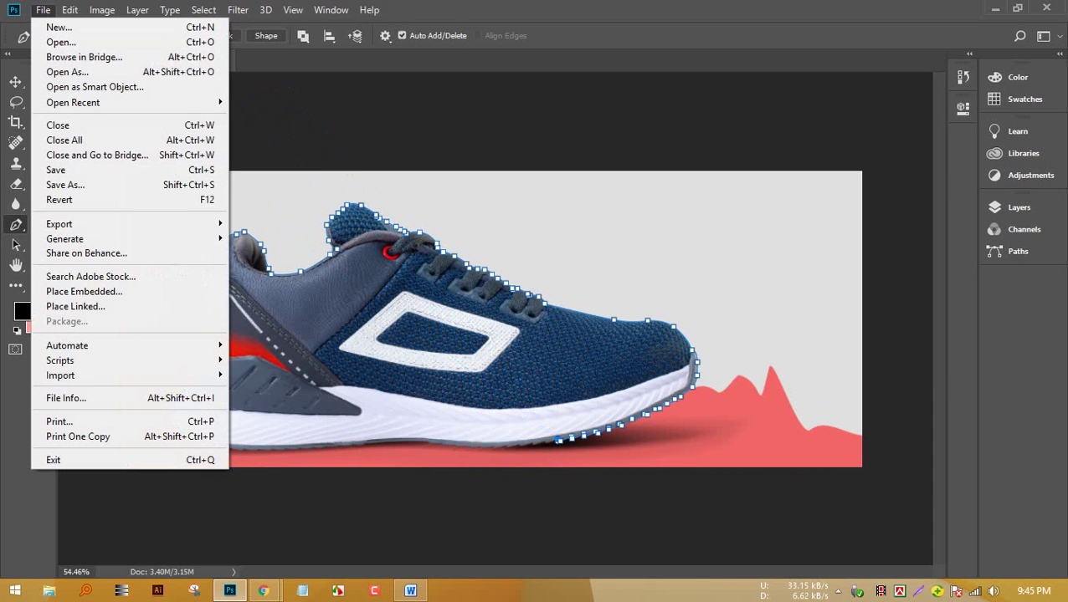
pyautogui.press('Escape')
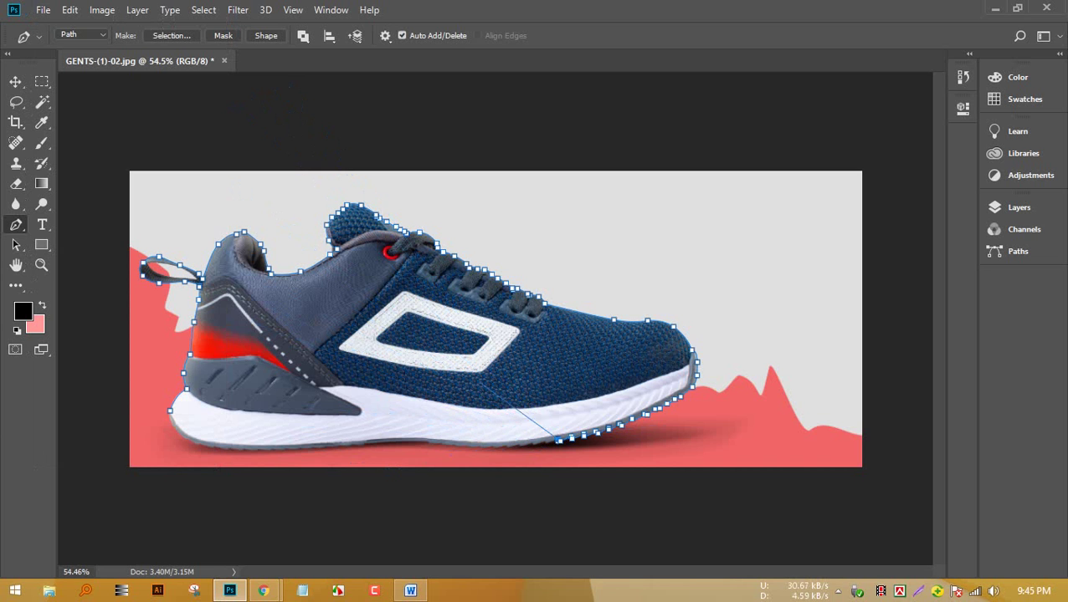
pyautogui.moveTo(230, 591)
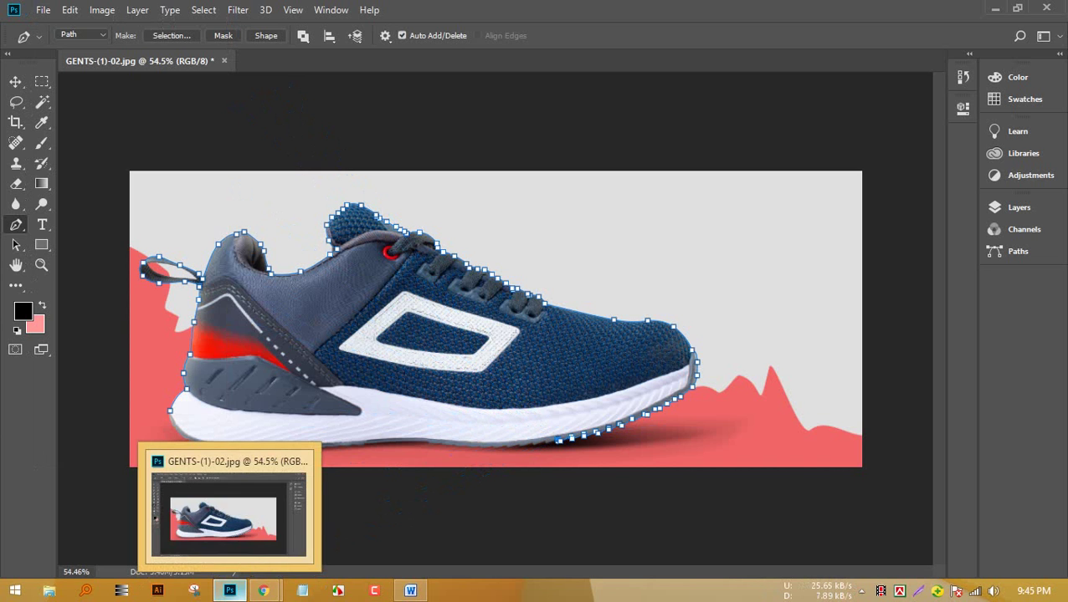
# Switch to Chrome and go back to the start of the "watermark" image results.
pyautogui.moveTo(264, 591)
pyautogui.click(188, 519)
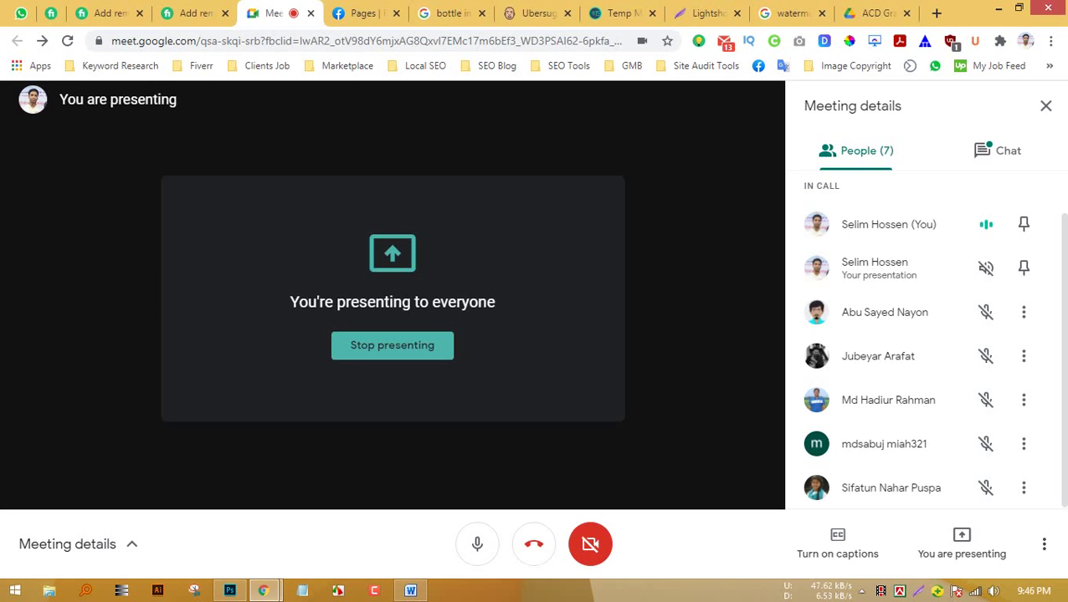
pyautogui.click(792, 13)
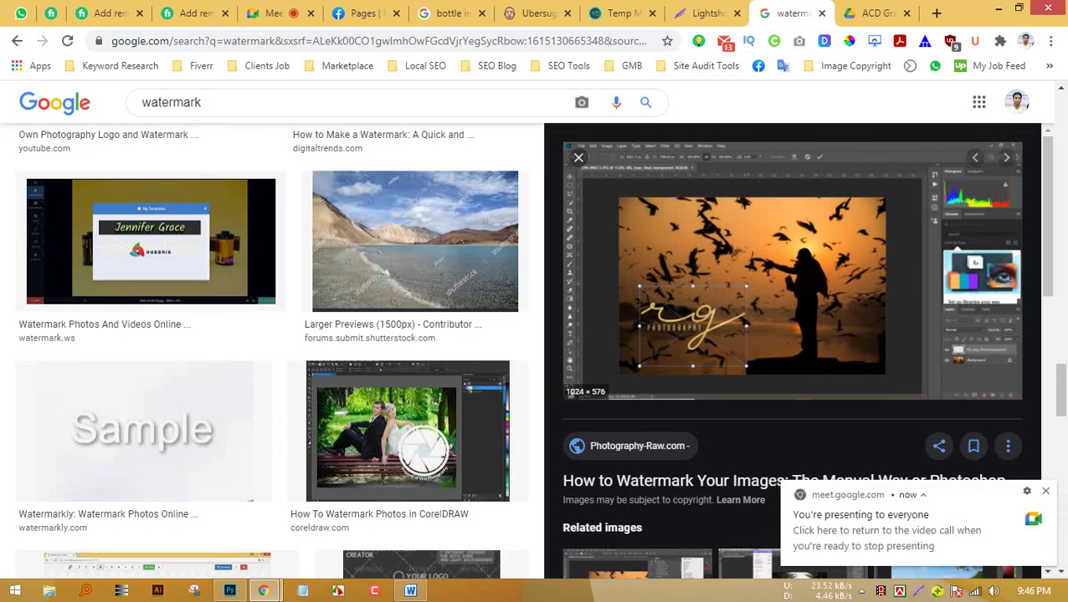
pyautogui.scroll(5, 407, 431)
pyautogui.scroll(10, 268, 352)
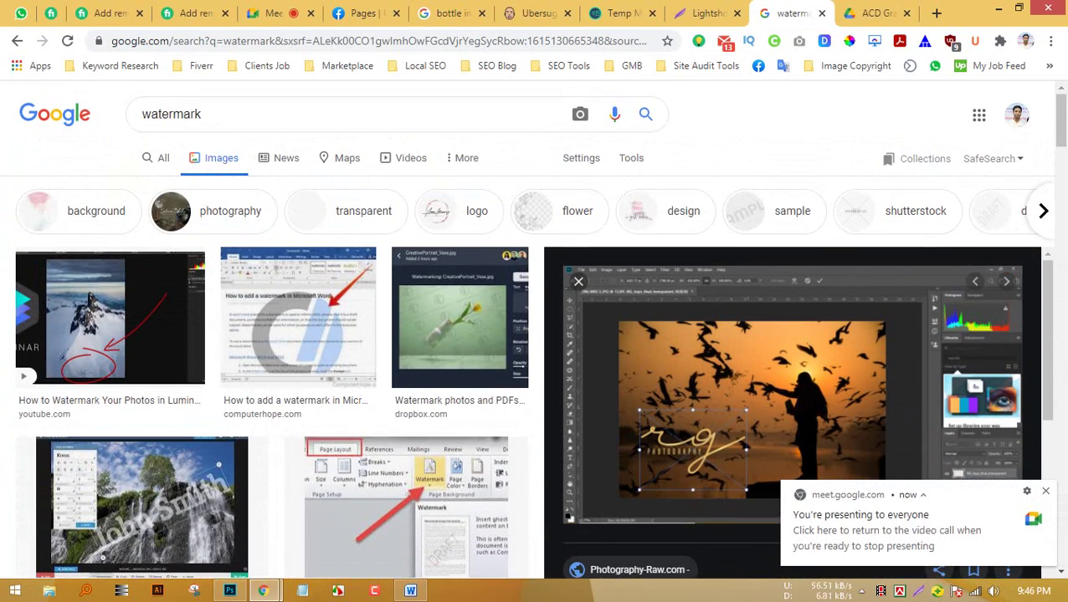
pyautogui.click(229, 591)
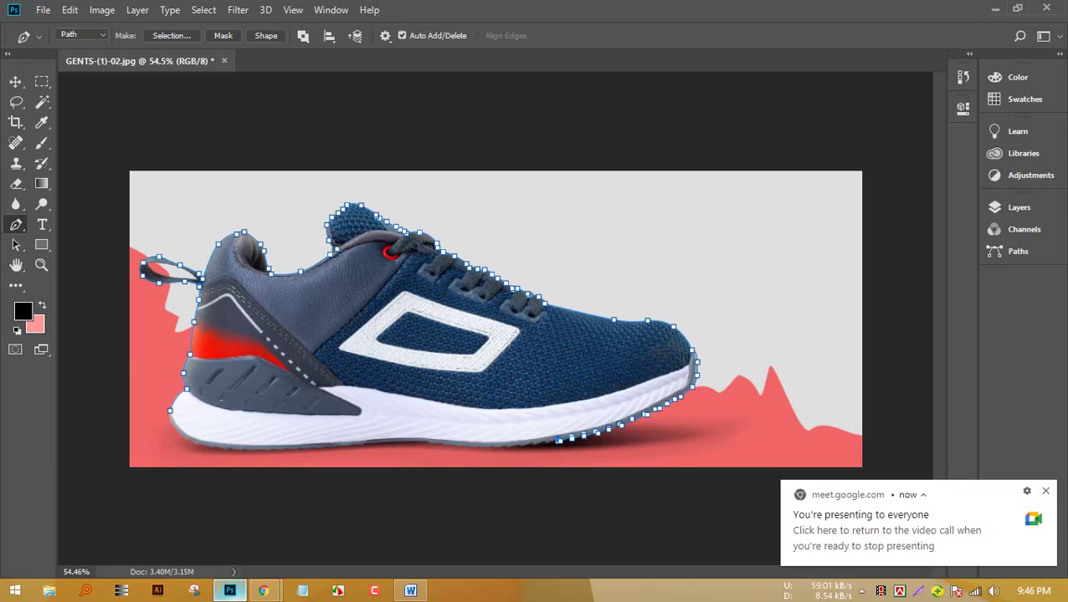
pyautogui.click(43, 10)
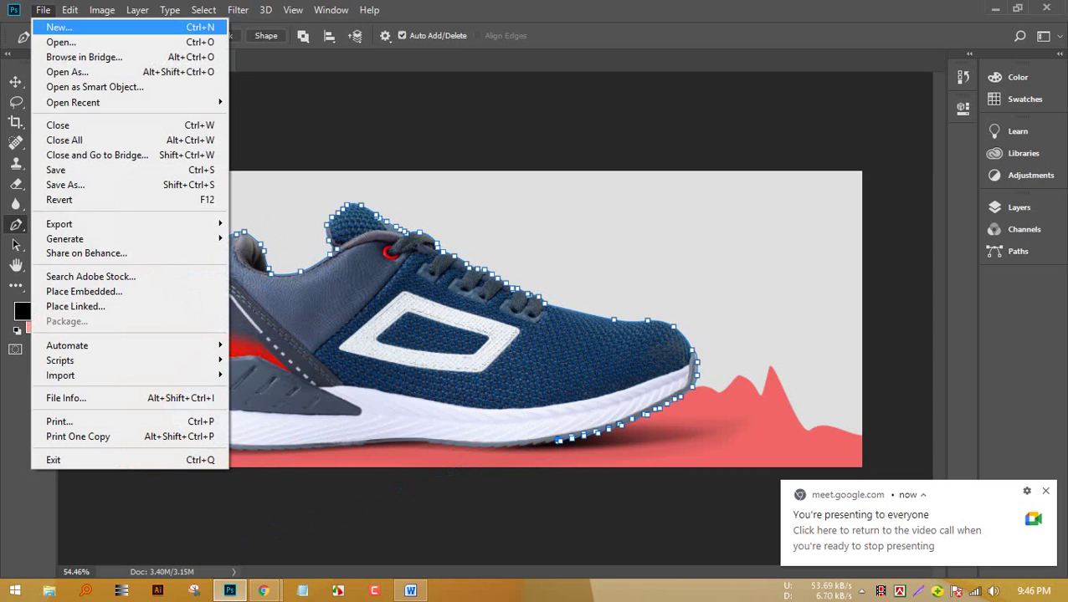
pyautogui.click(61, 42)
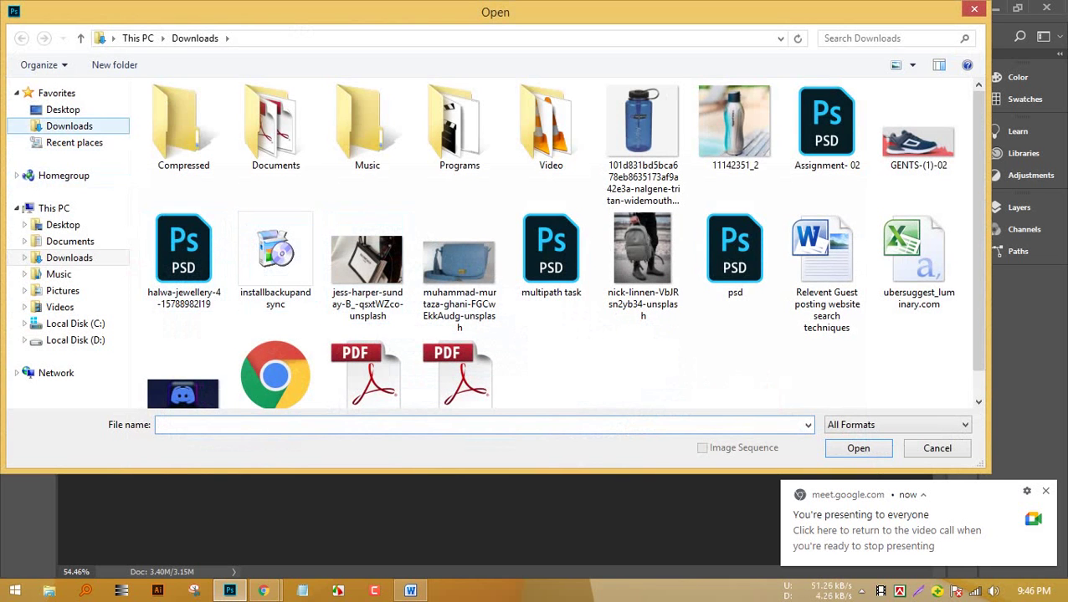
pyautogui.click(70, 127)
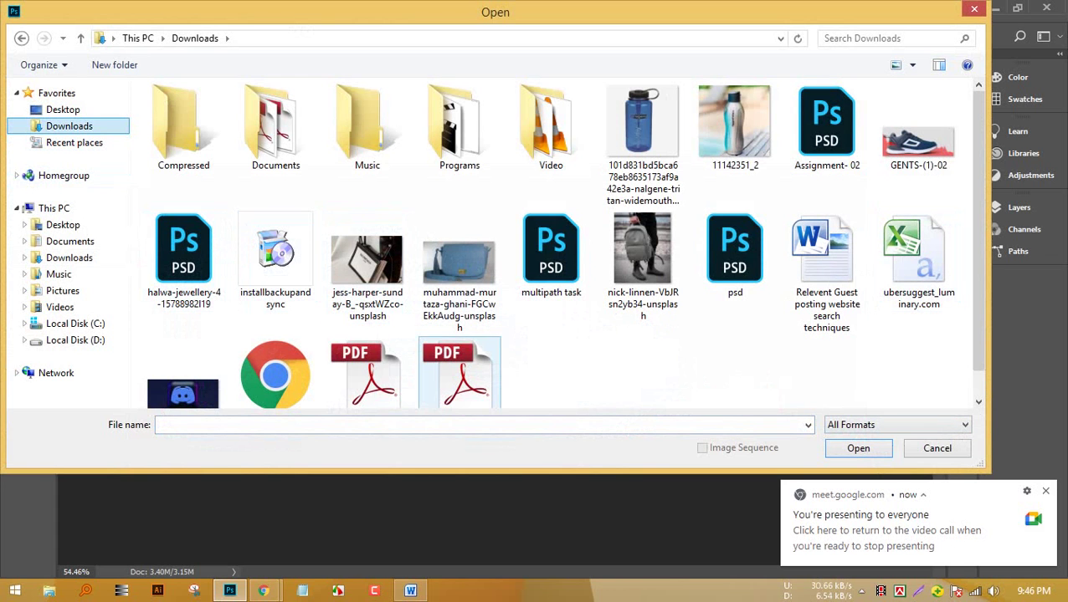
pyautogui.moveTo(988, 472); pyautogui.dragTo(1005, 571)
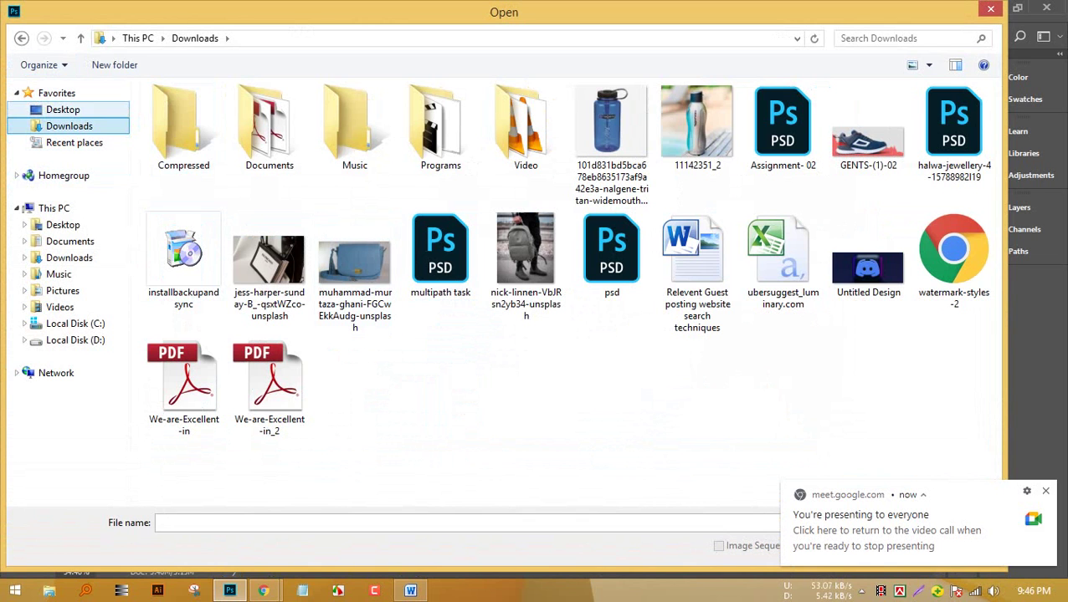
pyautogui.click(63, 110)
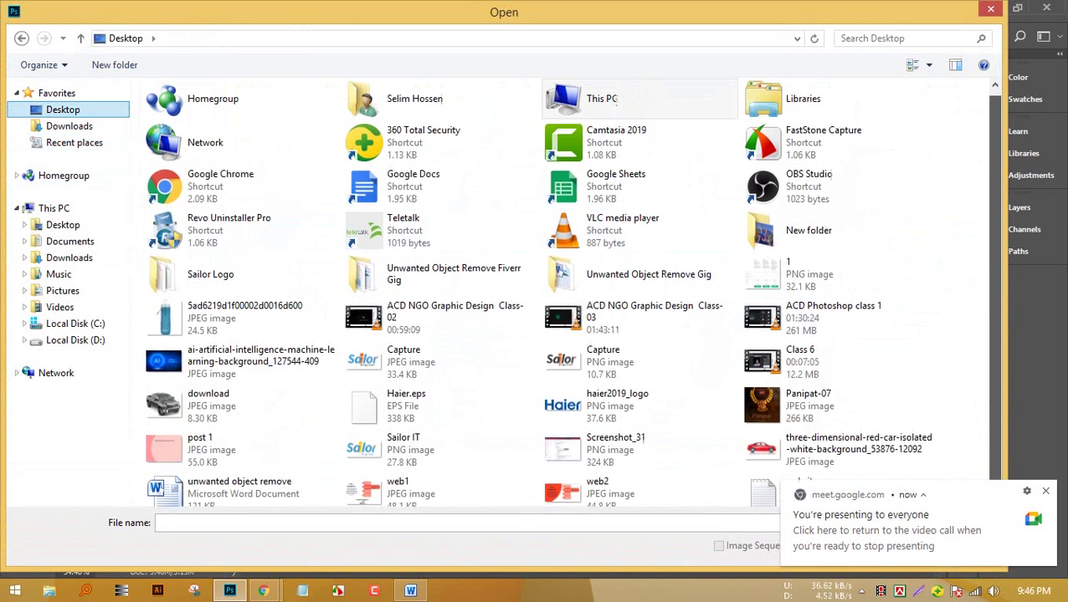
pyautogui.scroll(-1, 571, 332)
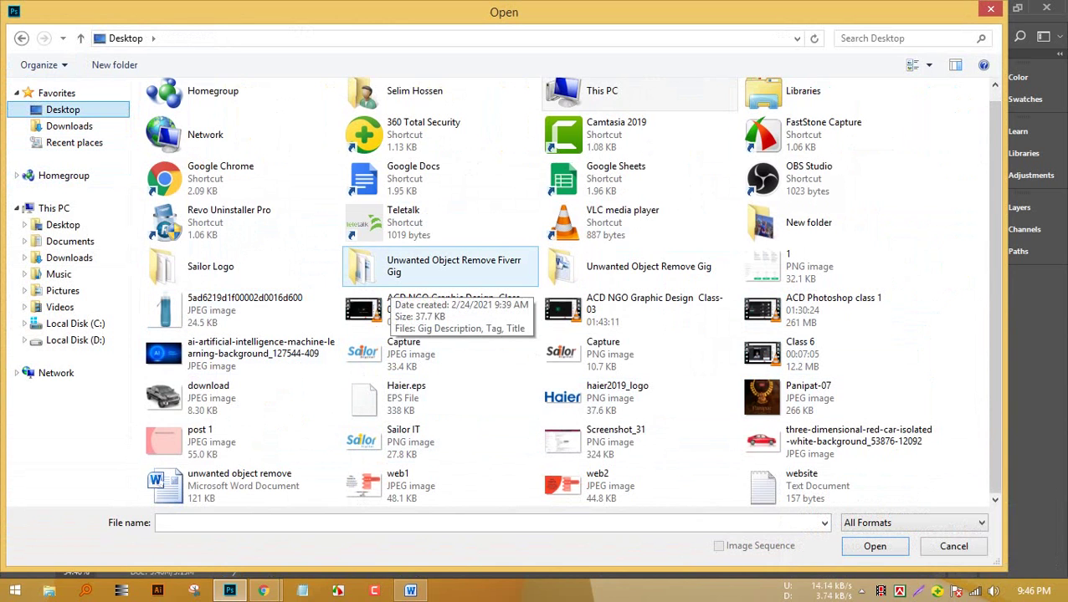
pyautogui.click(991, 9)
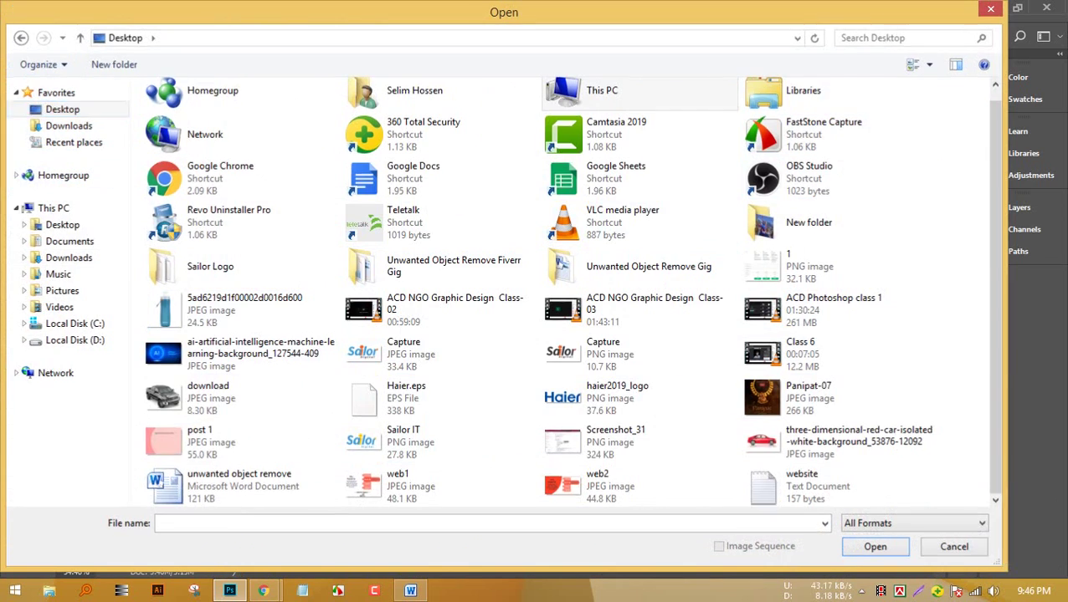
pyautogui.press('Escape')
# Switch to Chrome and preview the "Image Watermark Software" sunset image from visualwatermark.com in the "watermark" results.
pyautogui.moveTo(263, 591)
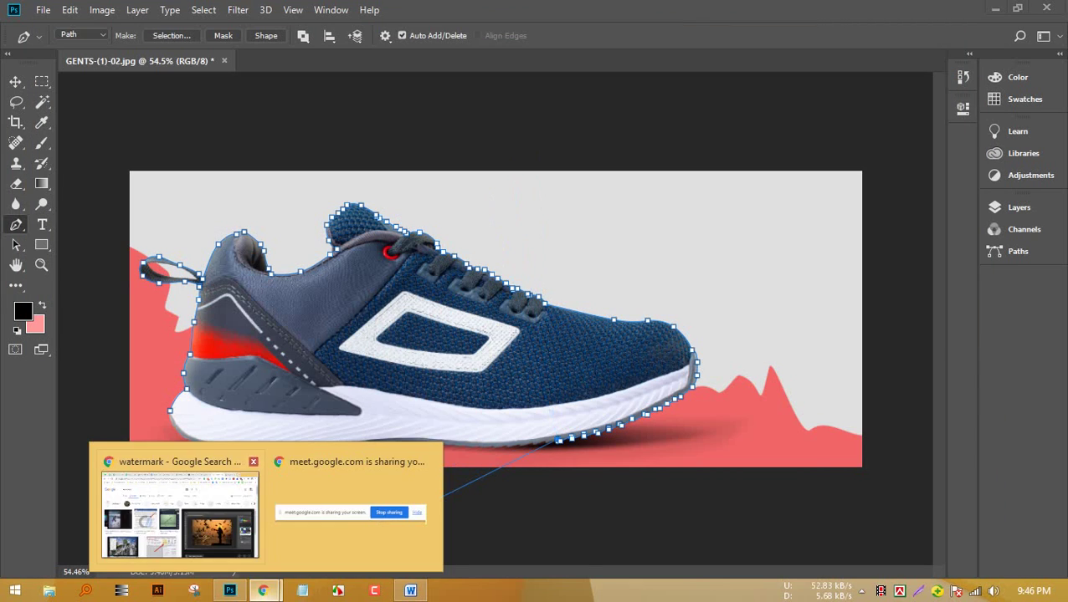
pyautogui.click(180, 515)
pyautogui.scroll(-2, 393, 369)
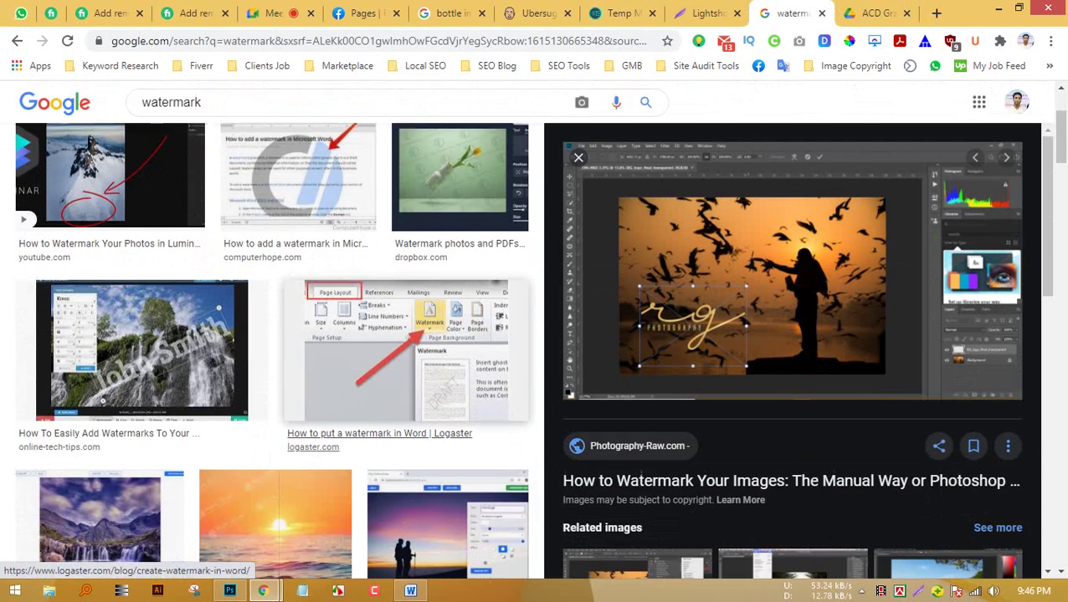
pyautogui.scroll(-4, 379, 401)
pyautogui.click(275, 234)
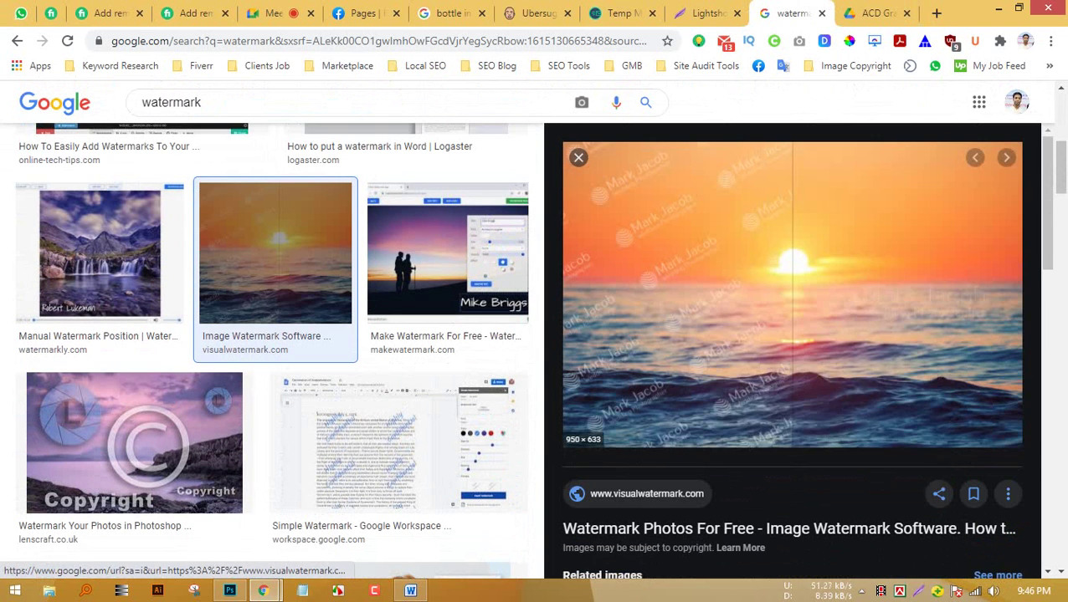
# Save the previewed watermarked sunset image to the Downloads folder.
pyautogui.rightClick(710, 221)
pyautogui.click(773, 406)
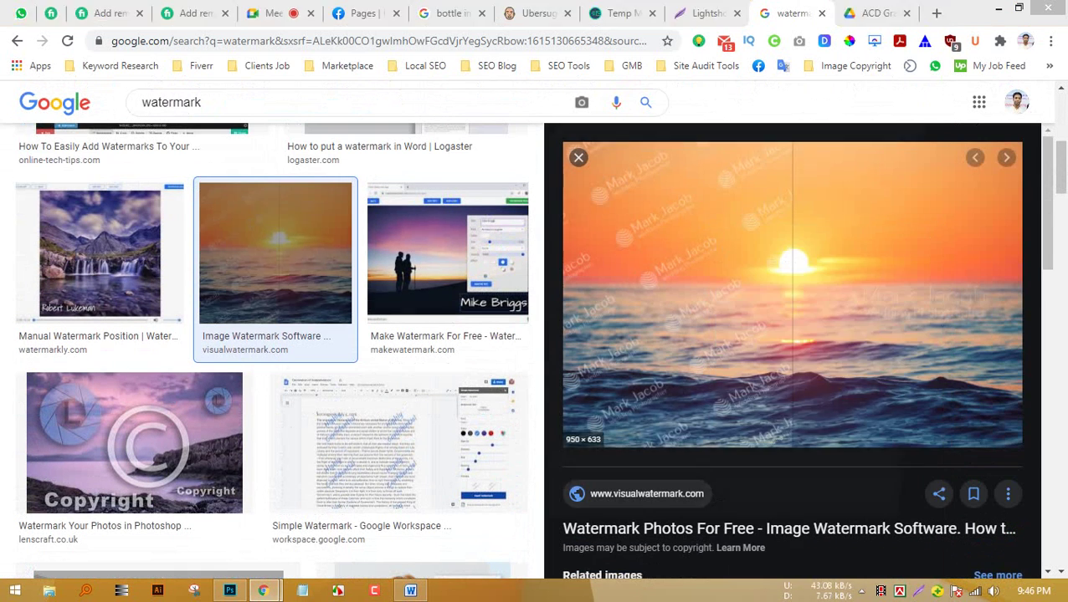
pyautogui.click(71, 126)
pyautogui.press('Return')
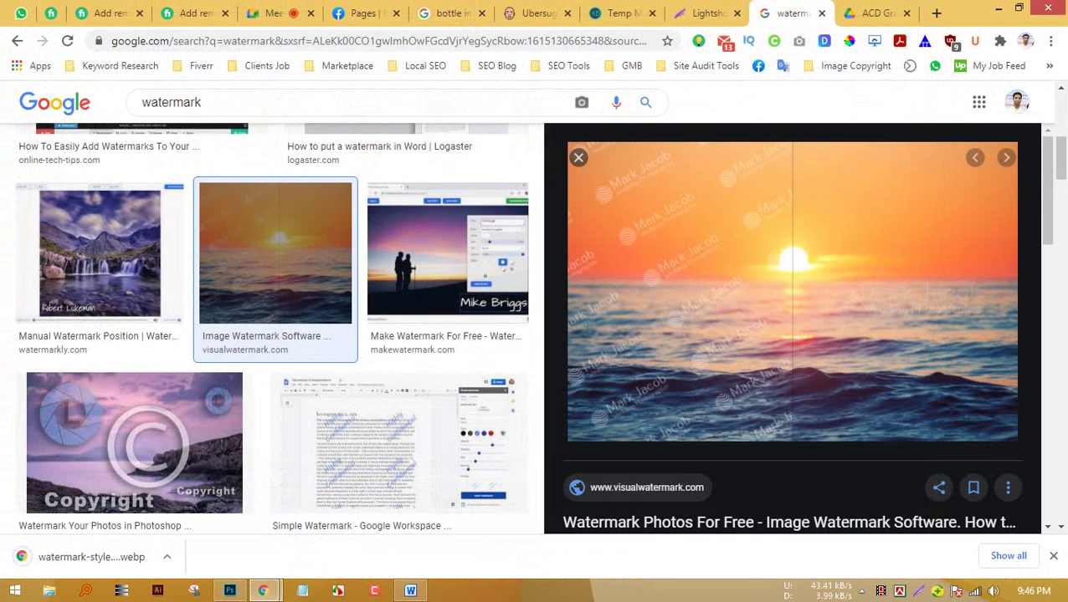
pyautogui.click(167, 556)
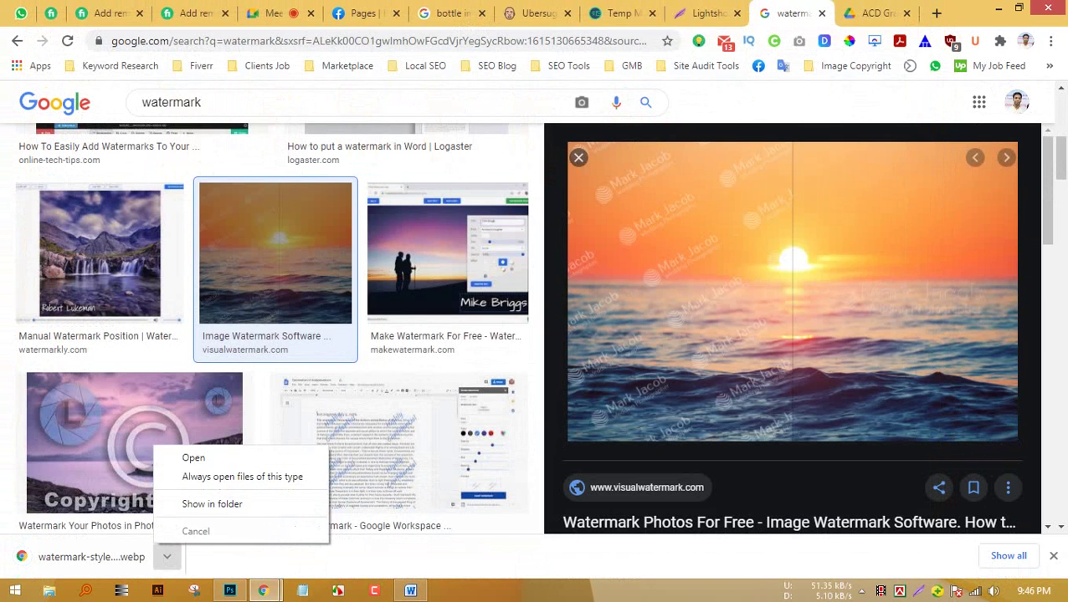
pyautogui.click(653, 591)
# Search Google Images for "watermark remove jpg".
pyautogui.rightClick(787, 318)
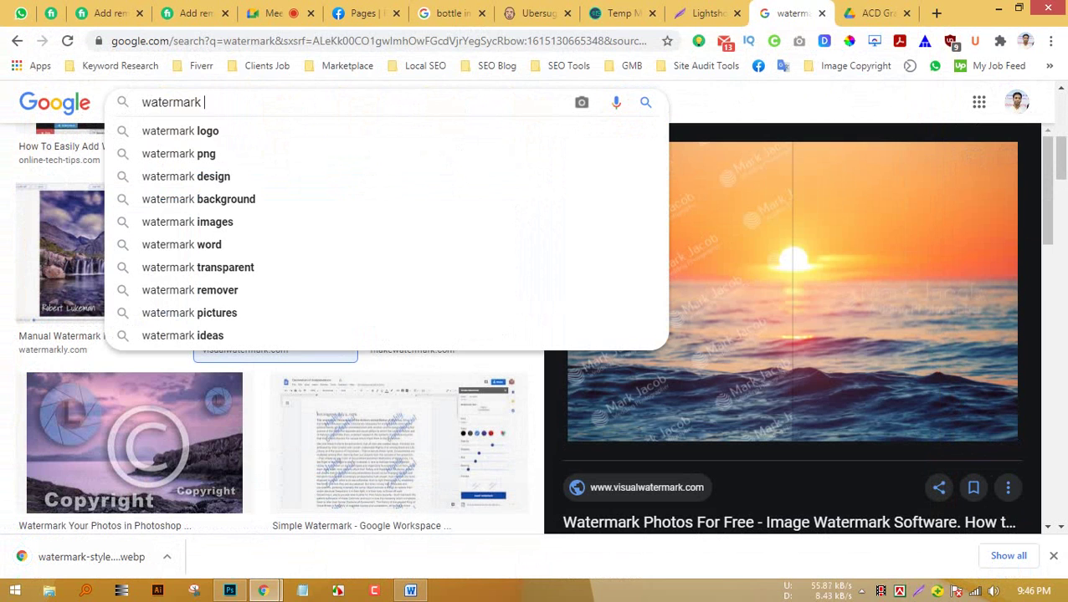
pyautogui.write('remove')
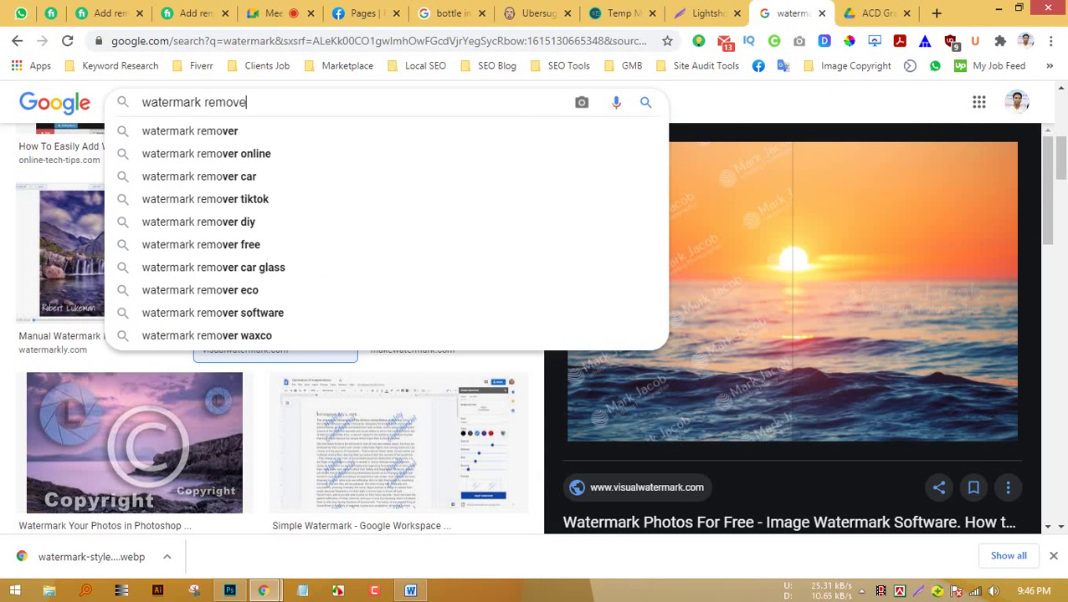
pyautogui.write(' g')
pyautogui.press('BackSpace')
pyautogui.write('j')
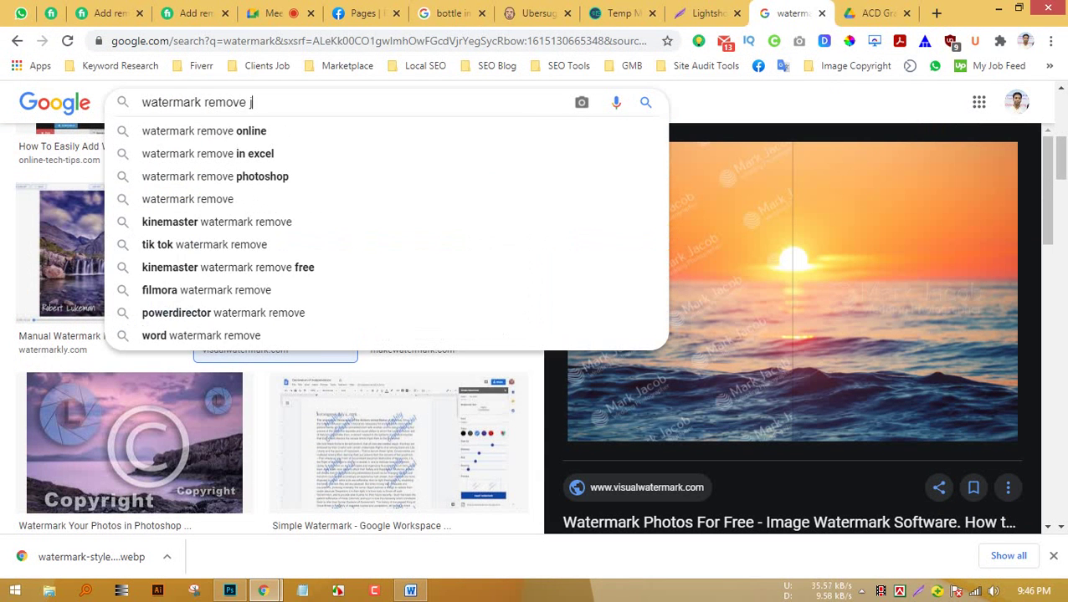
pyautogui.write('pg')
pyautogui.press('Return')
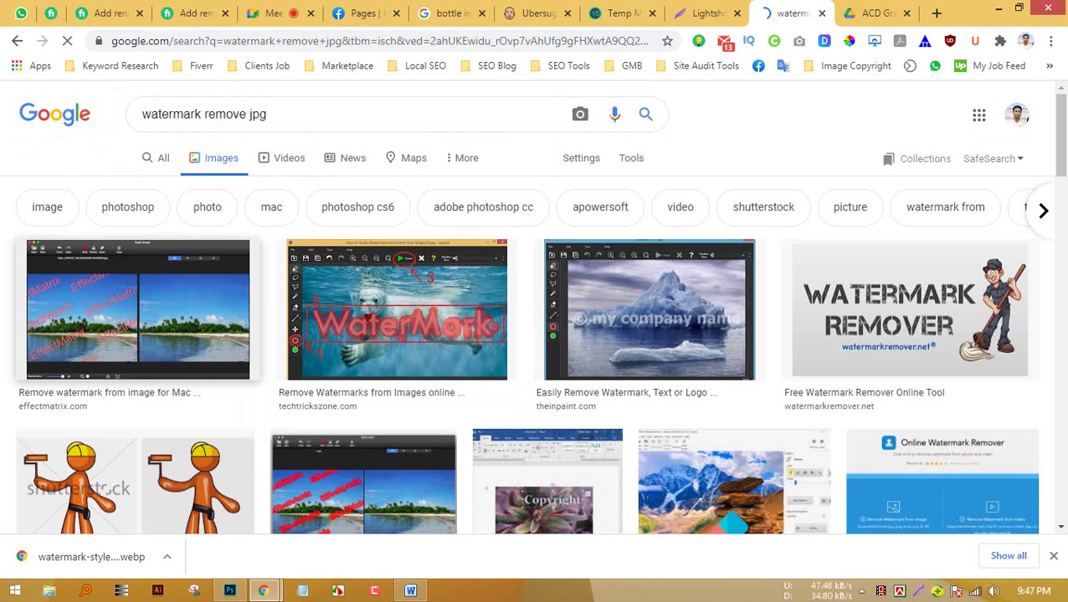
# Look through the "watermark remove jpg" image results and preview the whatphotographygear.com before/after picture.
pyautogui.scroll(-3, 536, 335)
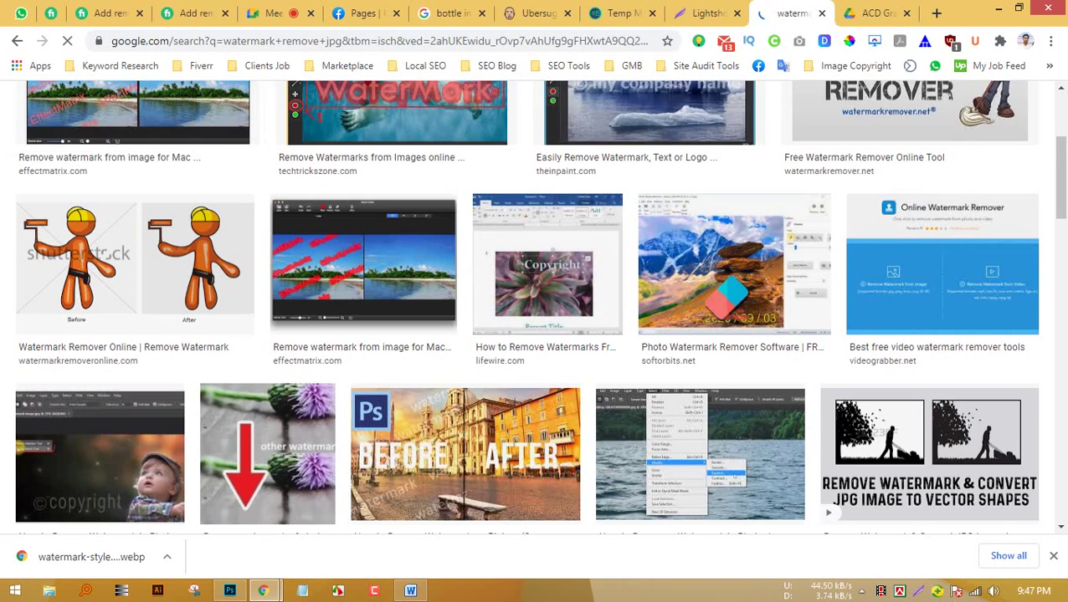
pyautogui.scroll(-4, 536, 335)
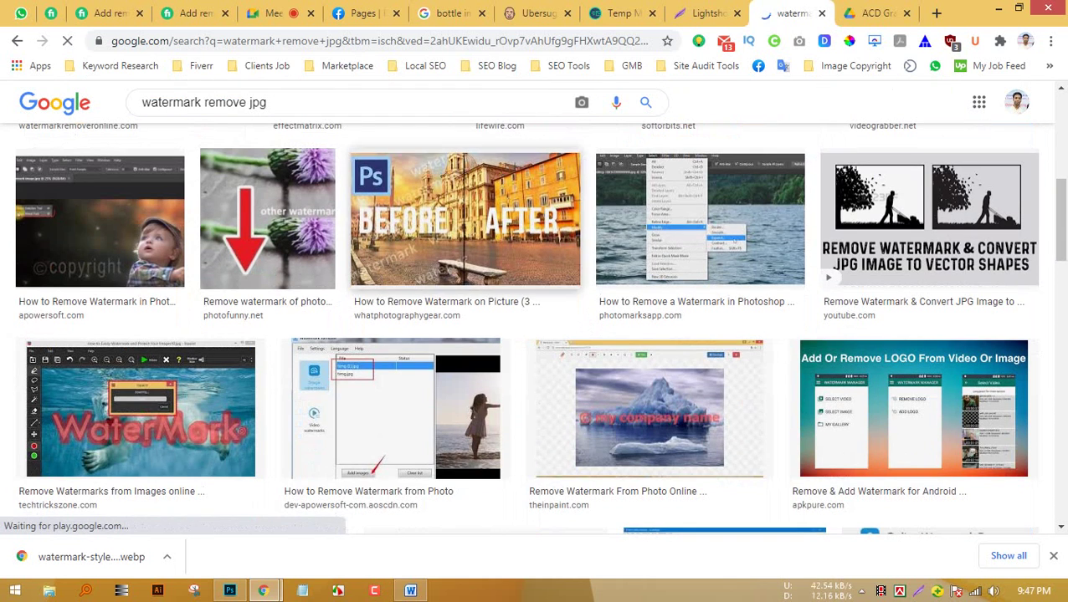
pyautogui.click(465, 219)
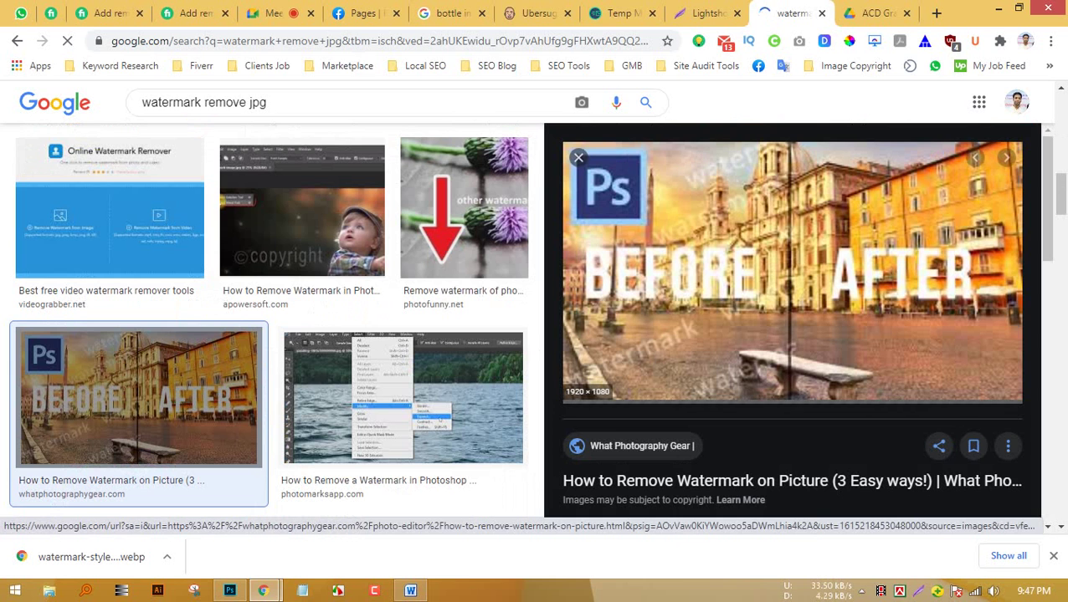
pyautogui.scroll(-6, 268, 318)
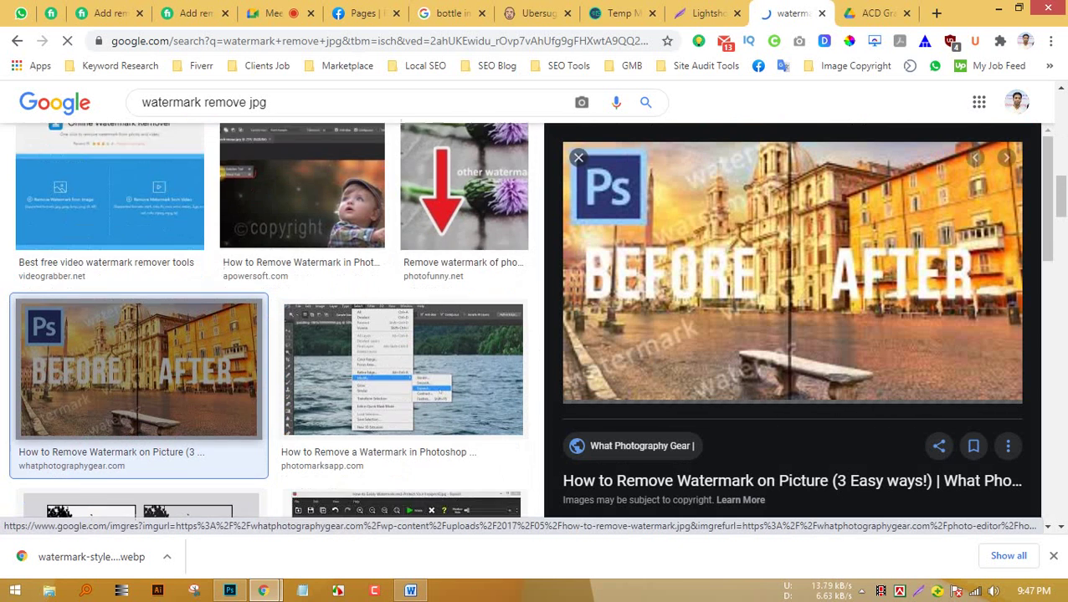
pyautogui.scroll(-10, 272, 320)
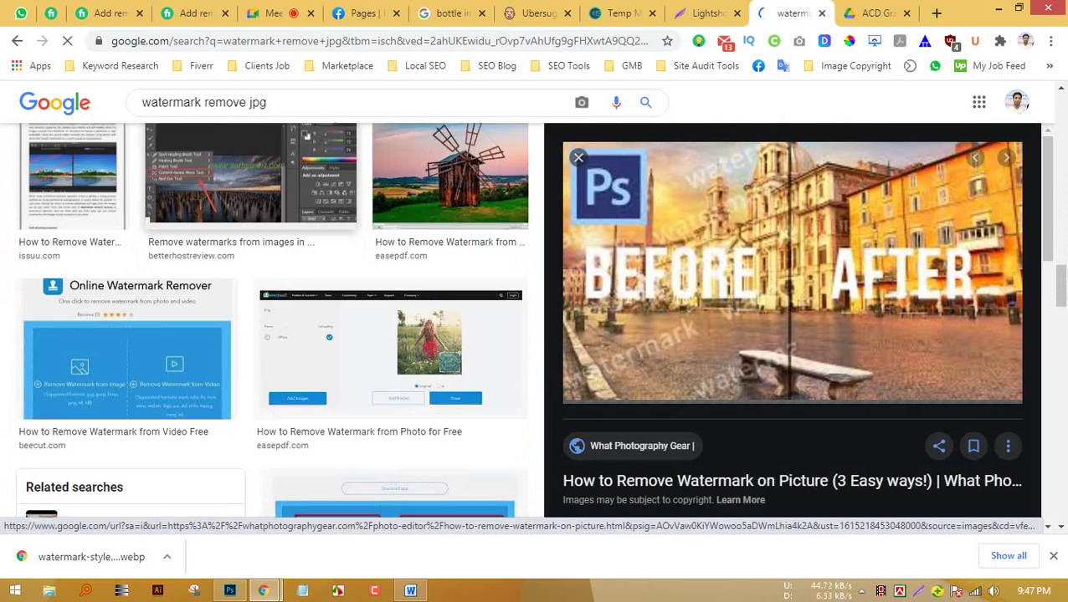
pyautogui.scroll(-8, 272, 321)
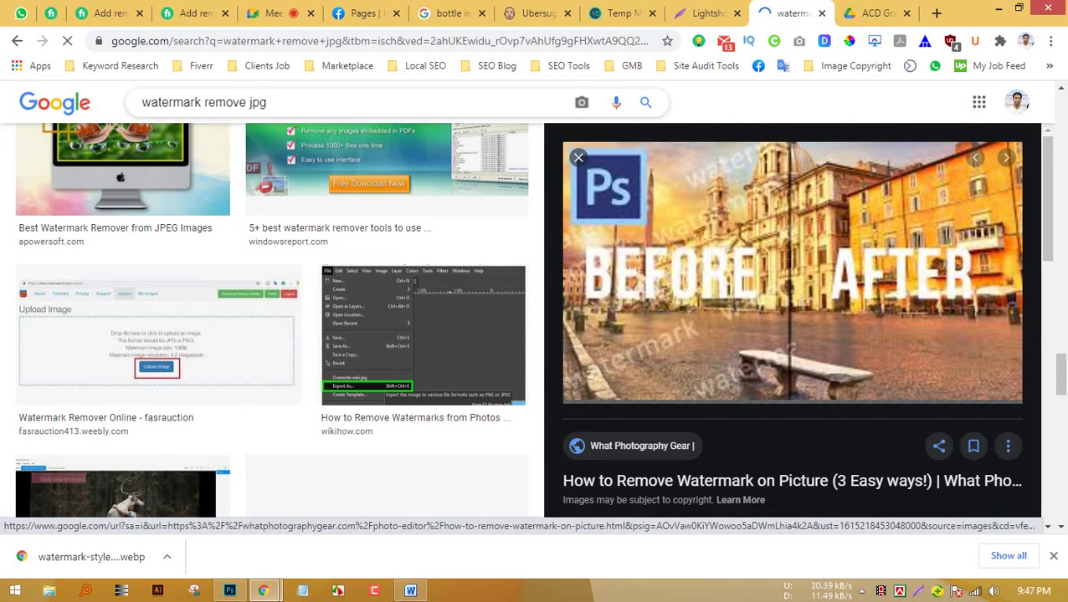
# Close the downloads bar and shorten the Google Images search to "watermark jpg".
pyautogui.doubleClick(220, 102)
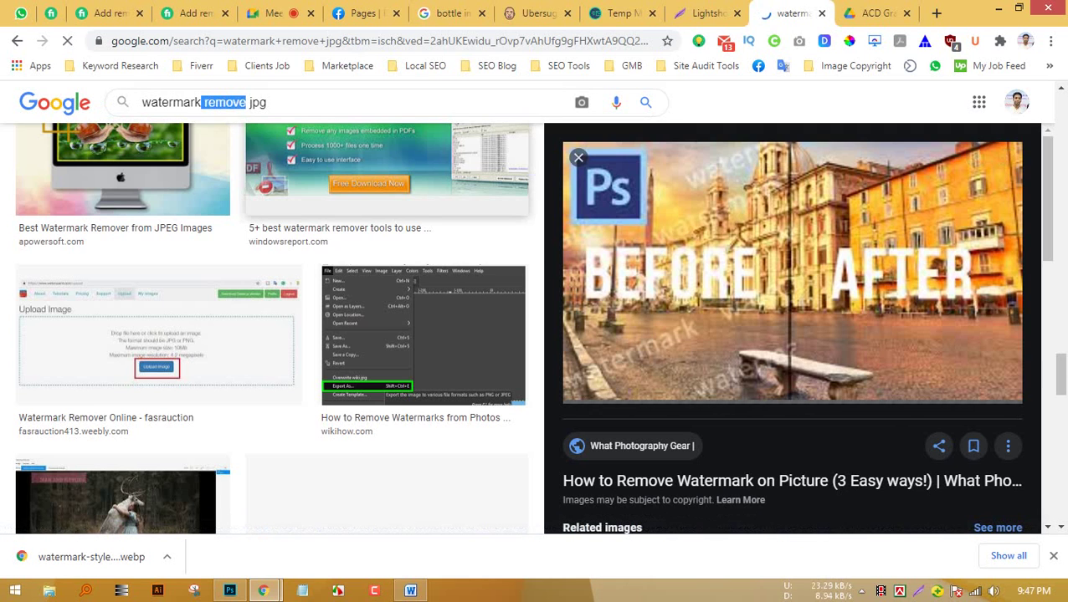
pyautogui.press('BackSpace')
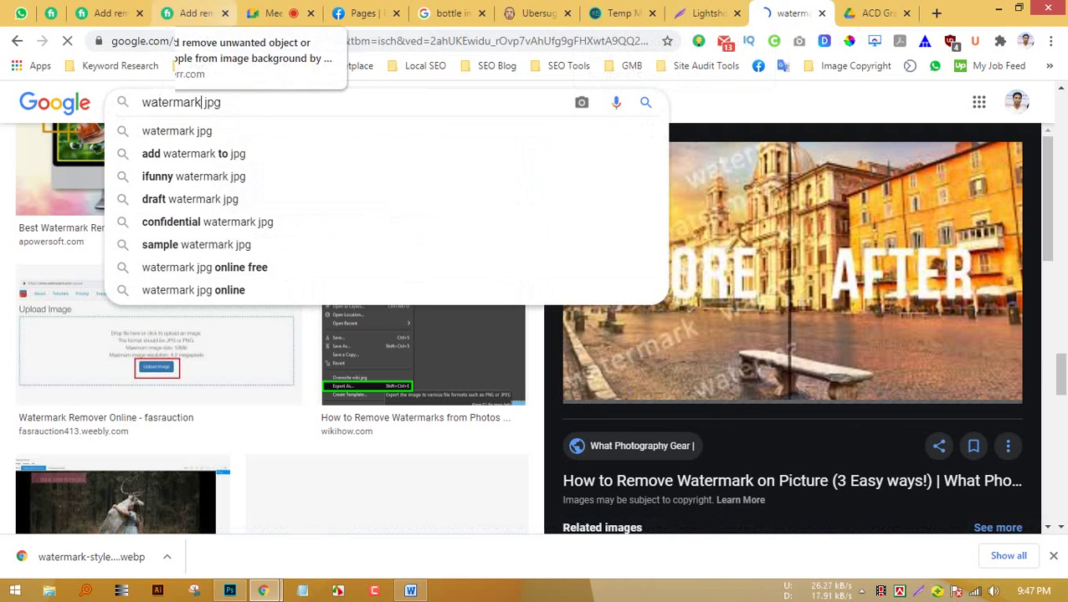
pyautogui.click(273, 13)
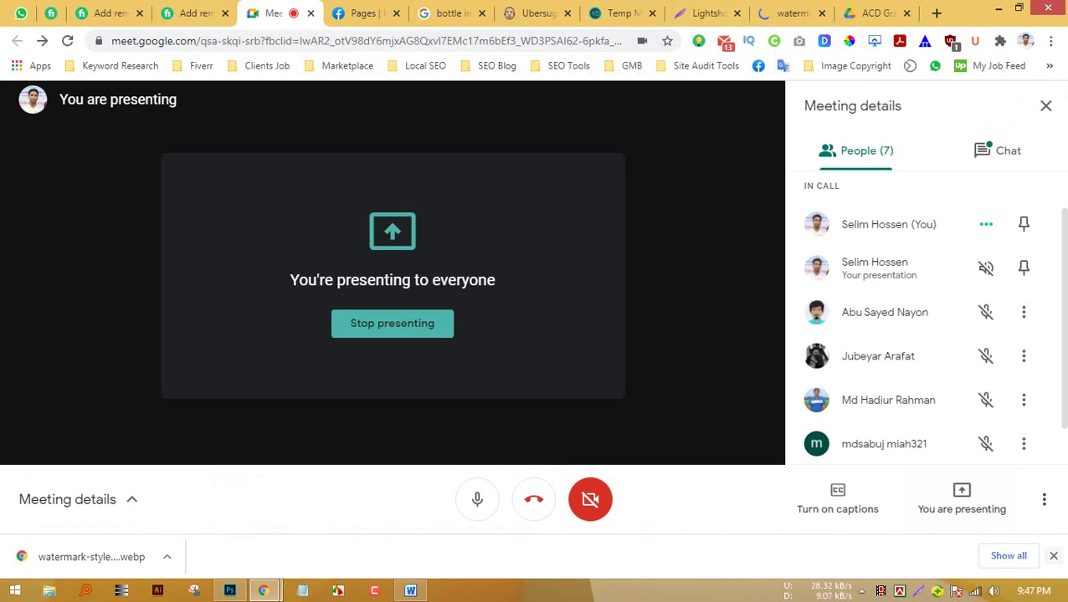
pyautogui.click(1053, 556)
pyautogui.click(791, 12)
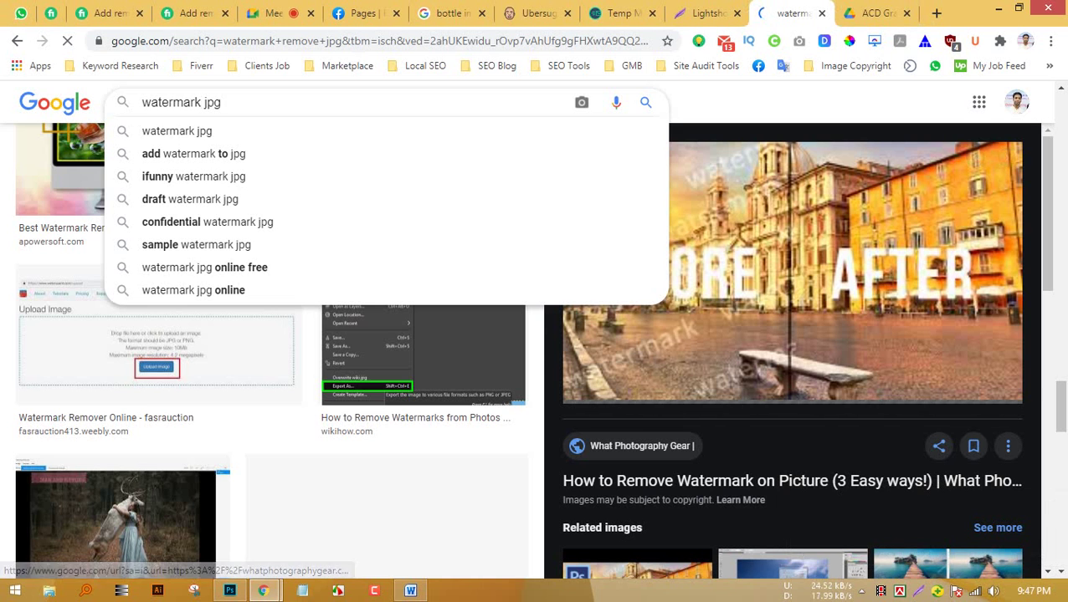
pyautogui.press('Return')
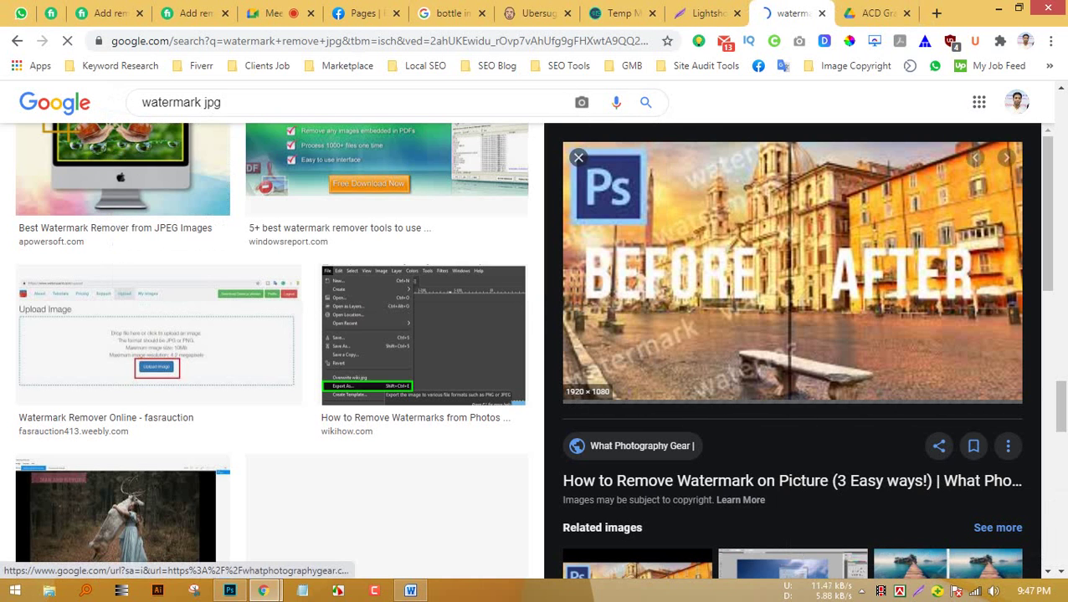
pyautogui.scroll(-6, 264, 350)
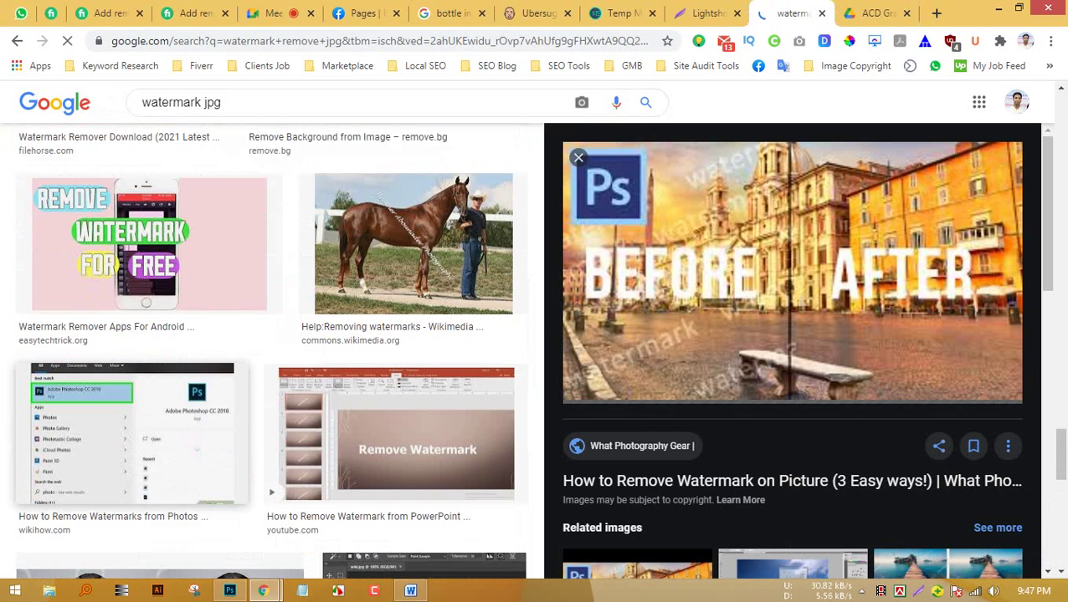
pyautogui.click(647, 102)
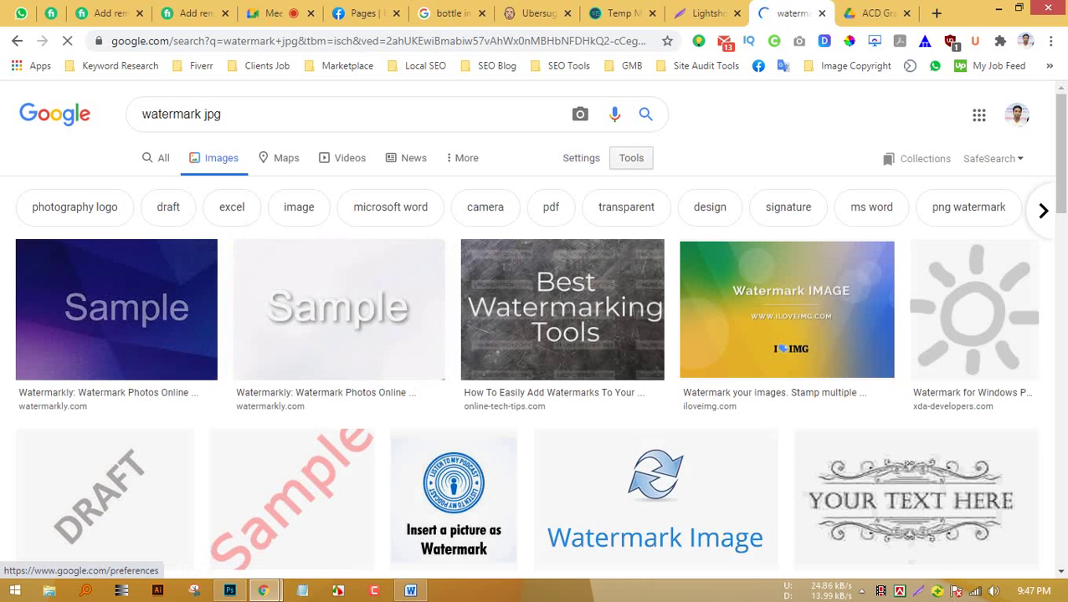
# Limit the "watermark jpg" image results to Large size and look through them for a sample picture.
pyautogui.click(631, 157)
pyautogui.click(141, 186)
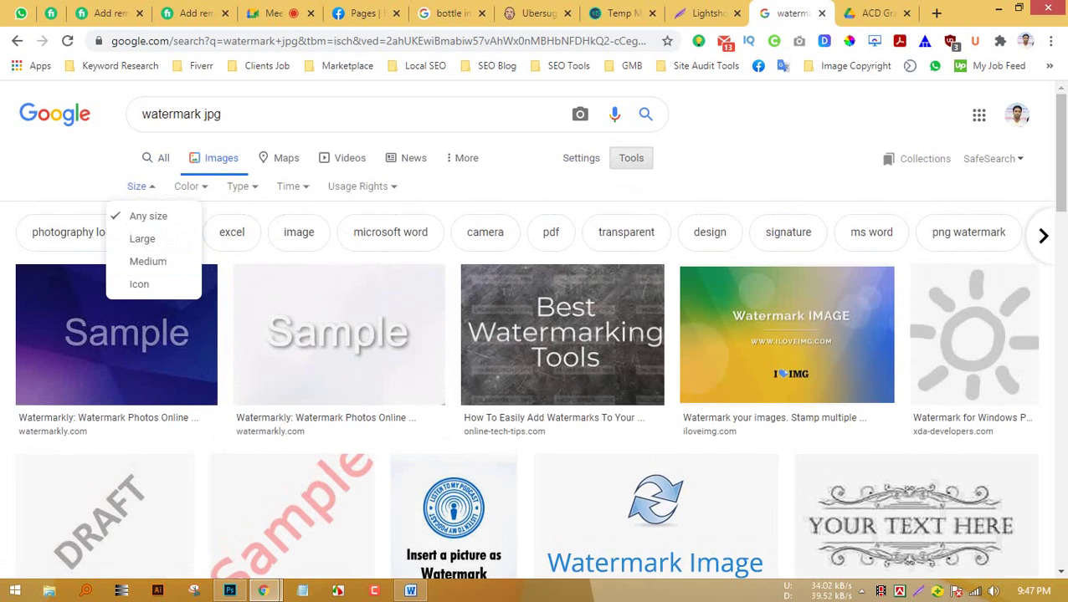
pyautogui.click(142, 238)
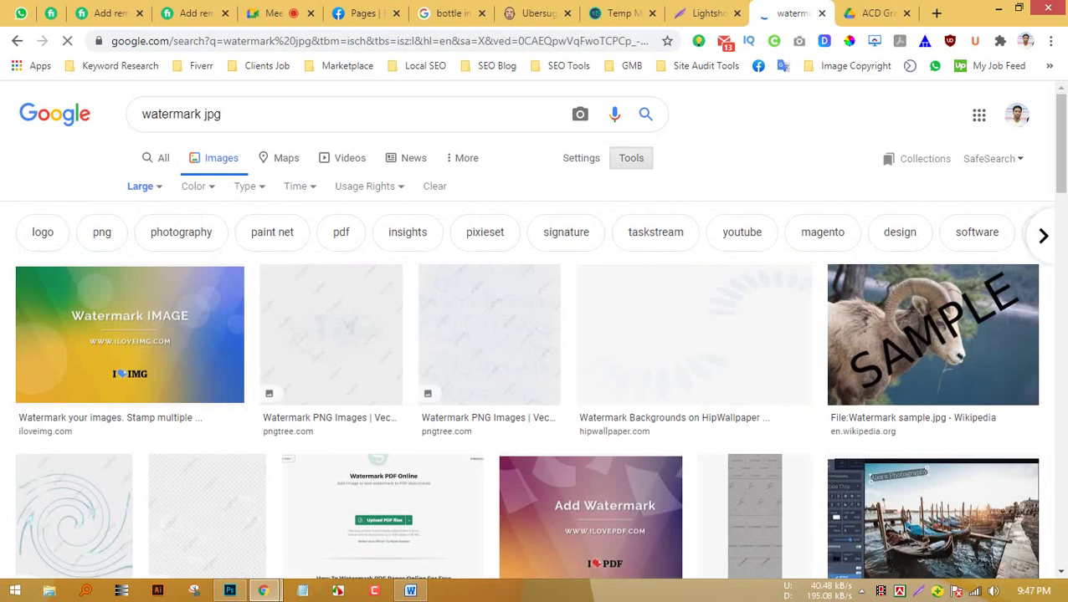
pyautogui.scroll(-5, 534, 351)
pyautogui.scroll(-4, 534, 352)
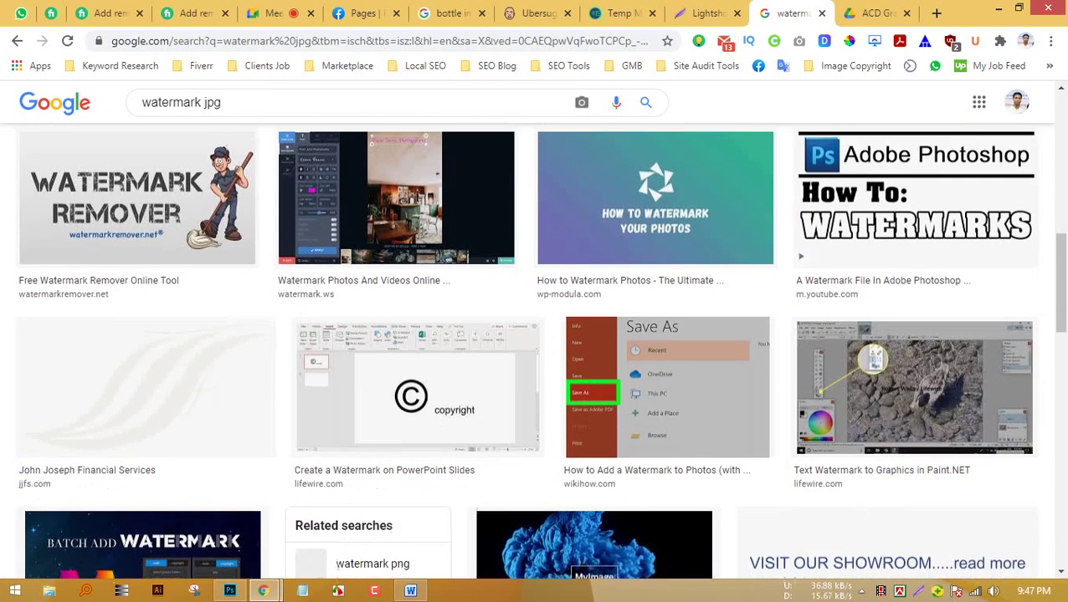
pyautogui.scroll(-3, 534, 352)
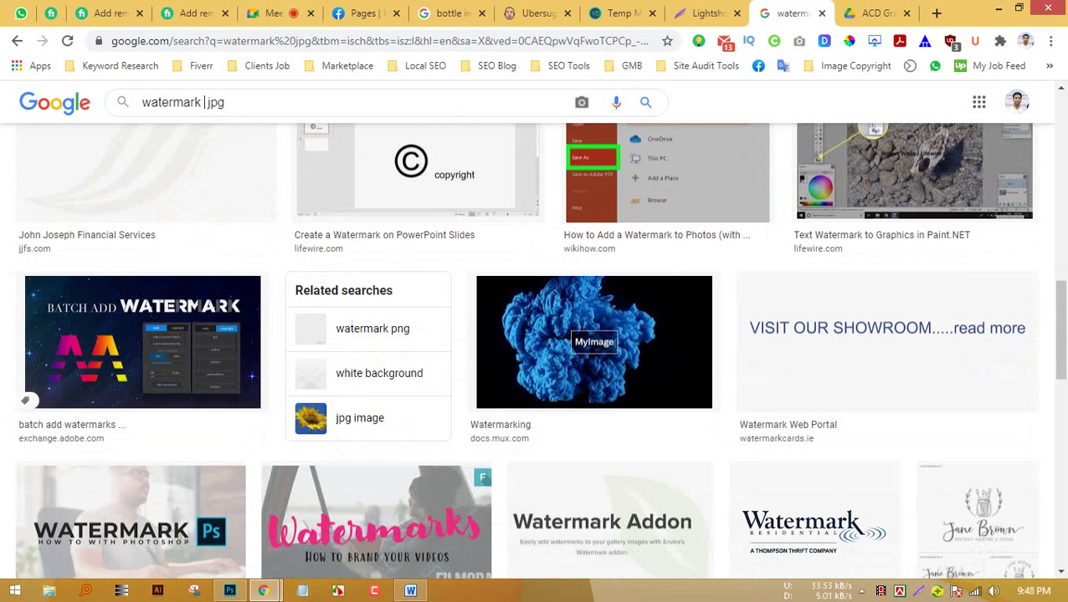
# Search Google Images for "watermark add jpg" and look through the results for a usable watermarked photo.
pyautogui.write('add')
pyautogui.press('Return')
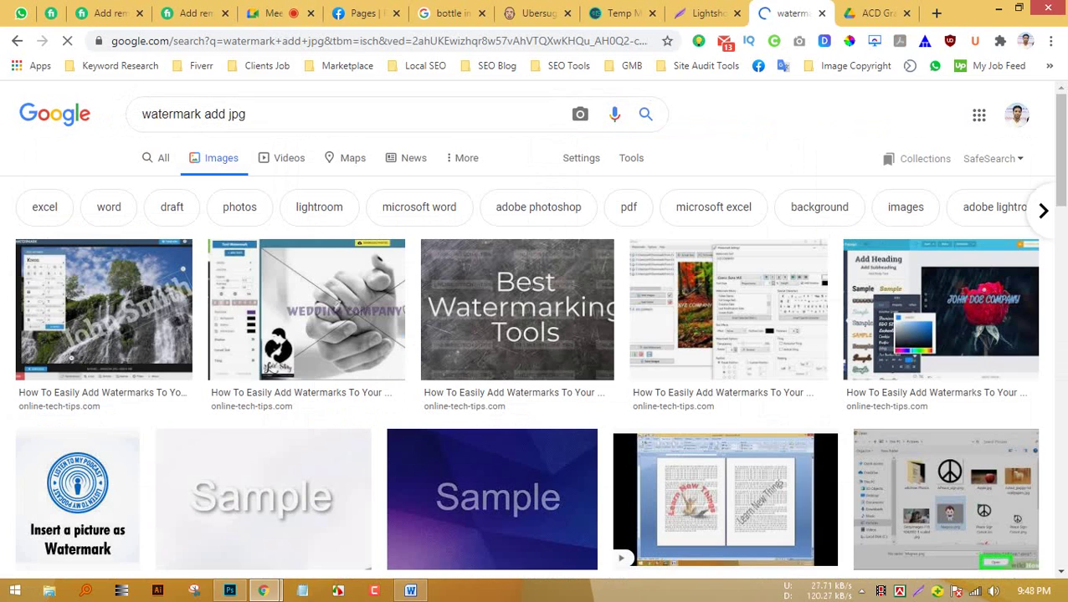
pyautogui.scroll(-3, 534, 335)
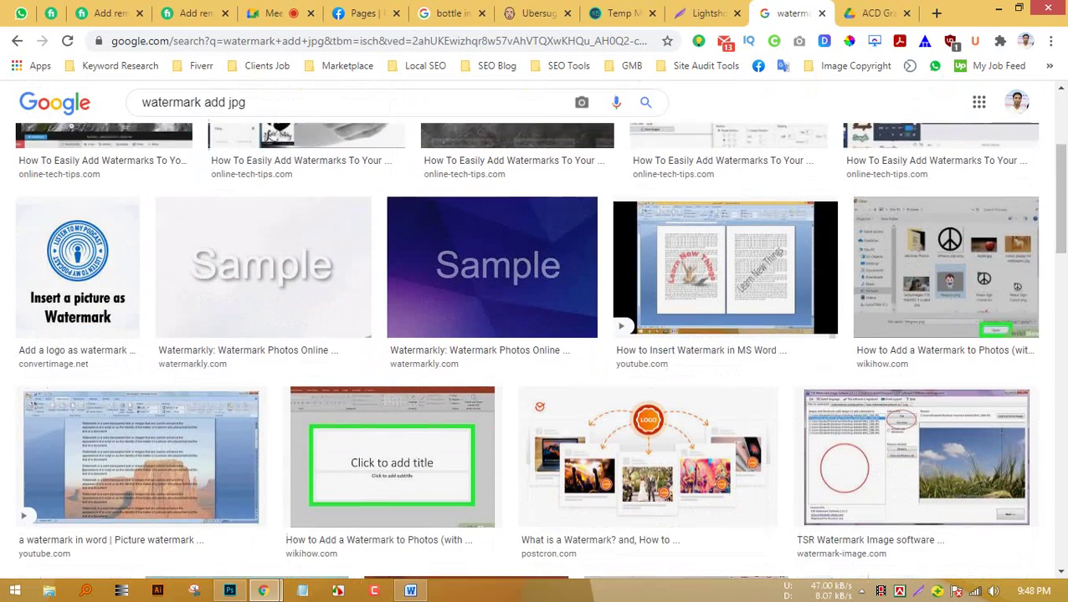
pyautogui.scroll(-6, 534, 351)
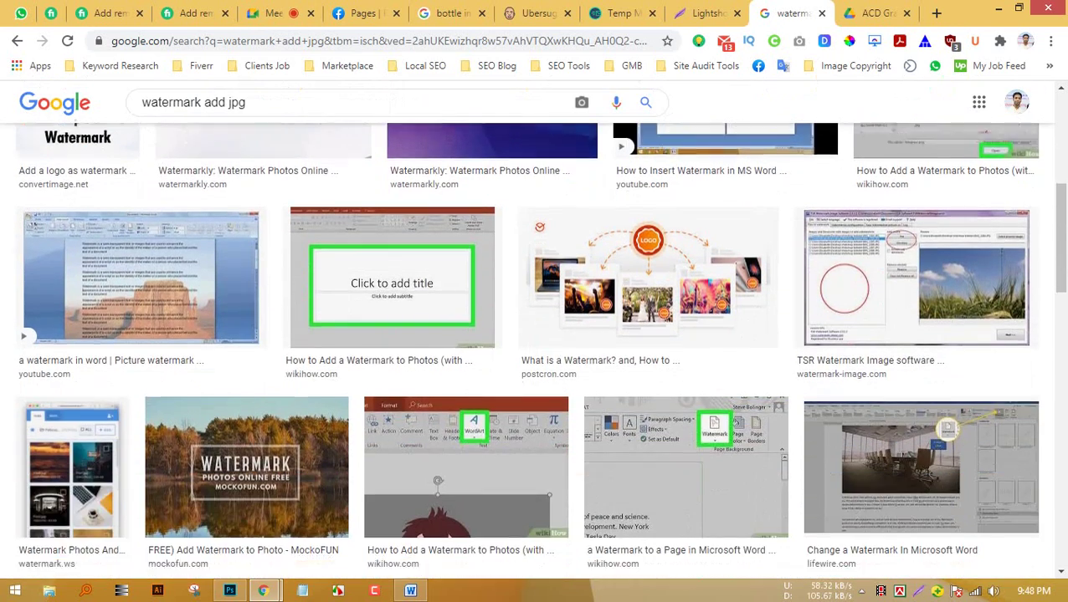
pyautogui.scroll(-4, 534, 352)
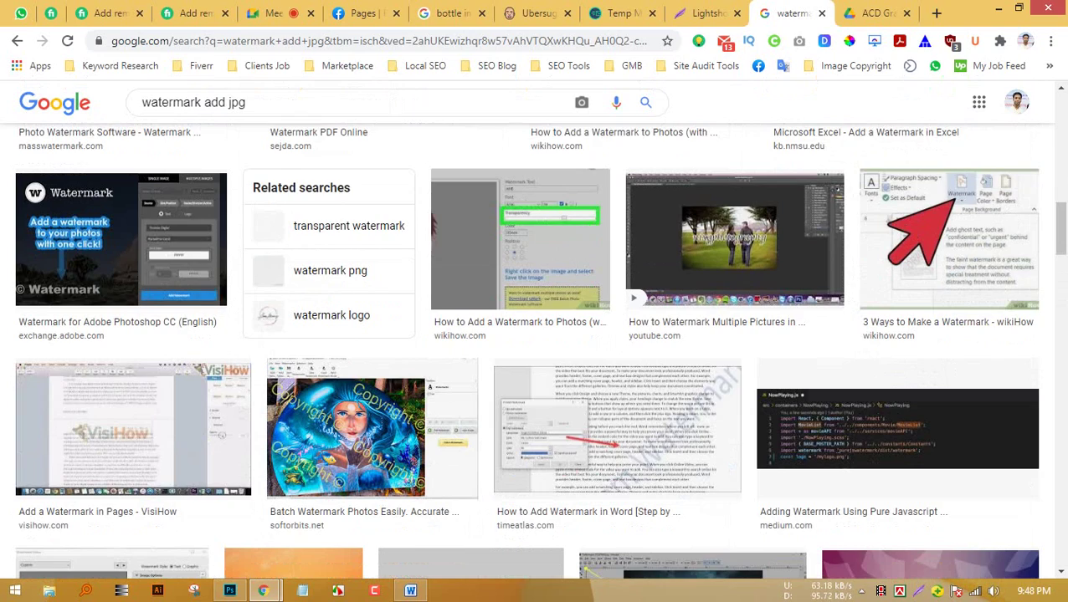
pyautogui.scroll(-6, 534, 351)
pyautogui.scroll(-3, 533, 352)
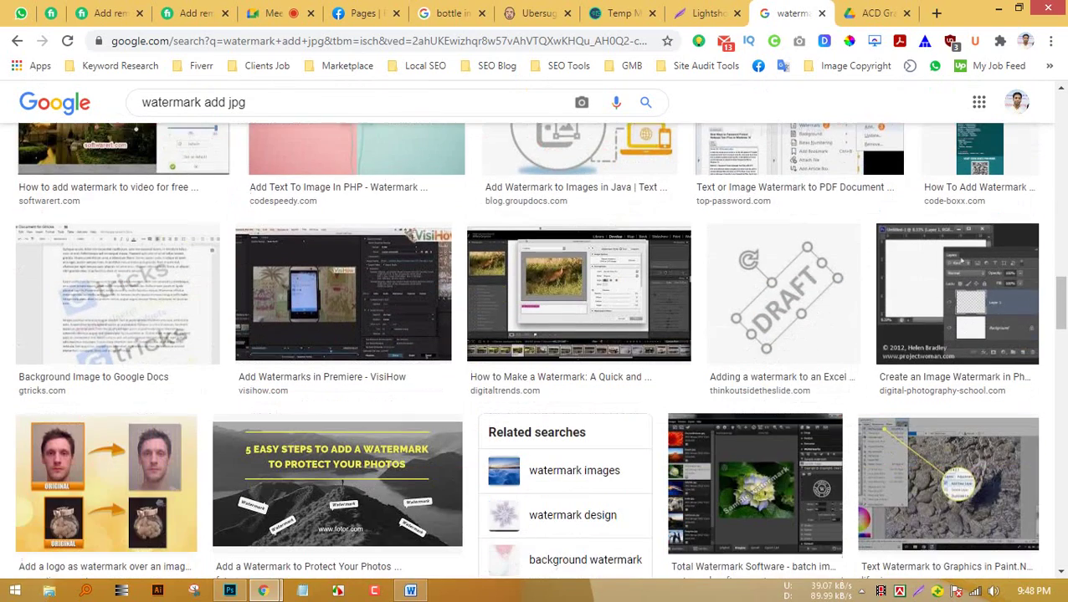
pyautogui.scroll(-2, 534, 351)
pyautogui.scroll(-3, 534, 351)
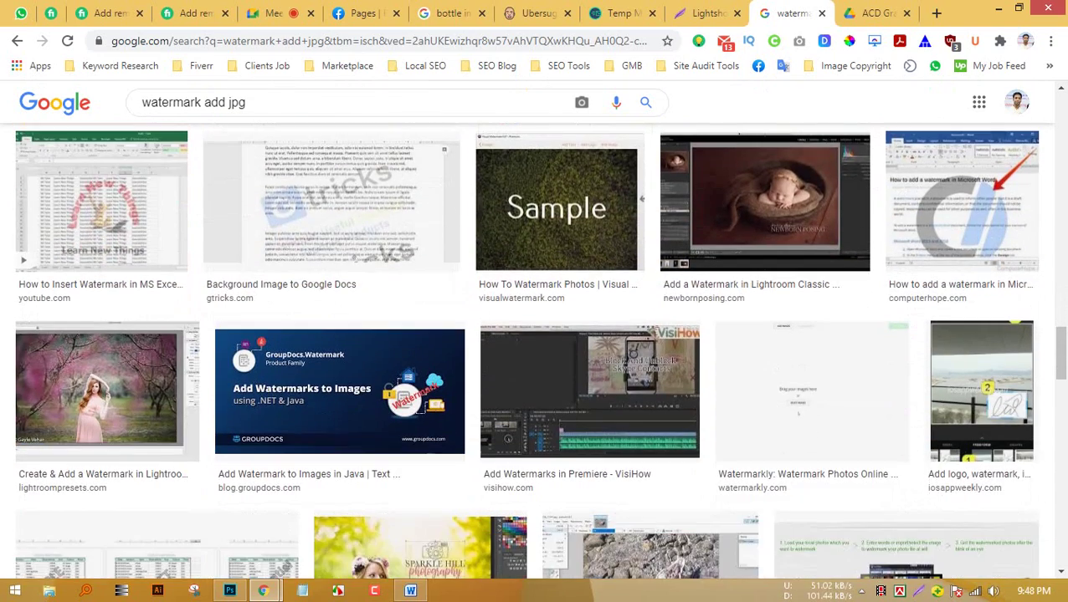
pyautogui.scroll(2, 533, 352)
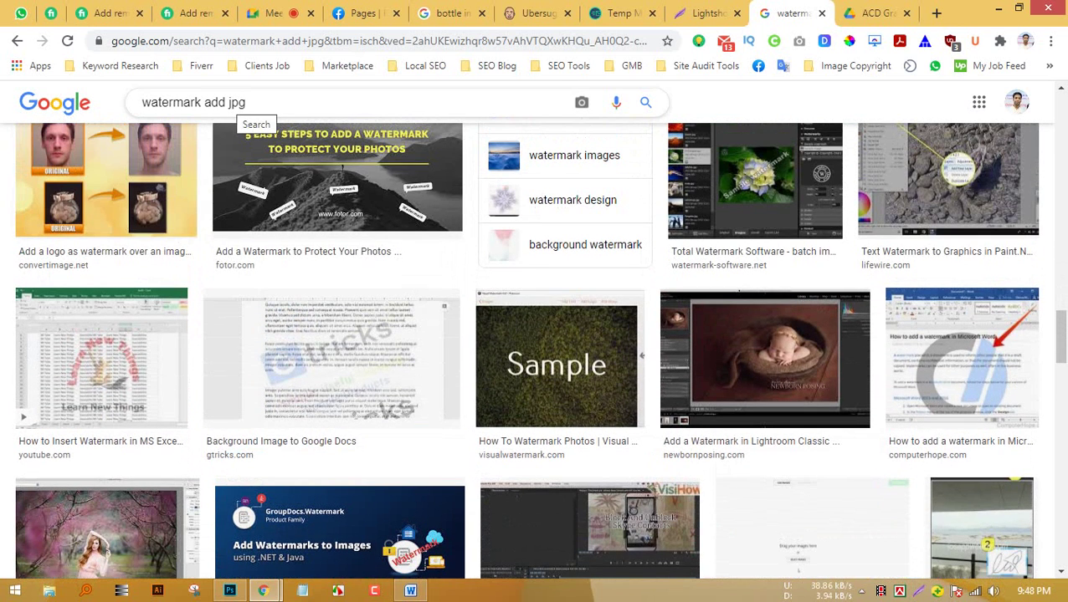
# Extend the image search to "watermark add image jpg" and look through the results for a watermarked sample.
pyautogui.click(228, 102)
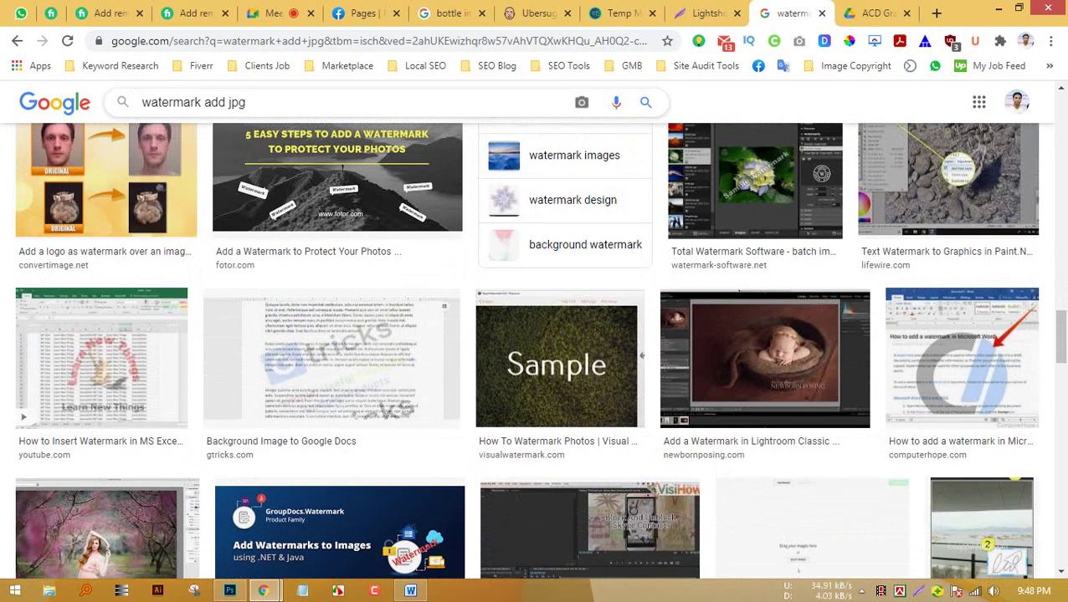
pyautogui.write('image')
pyautogui.press('Return')
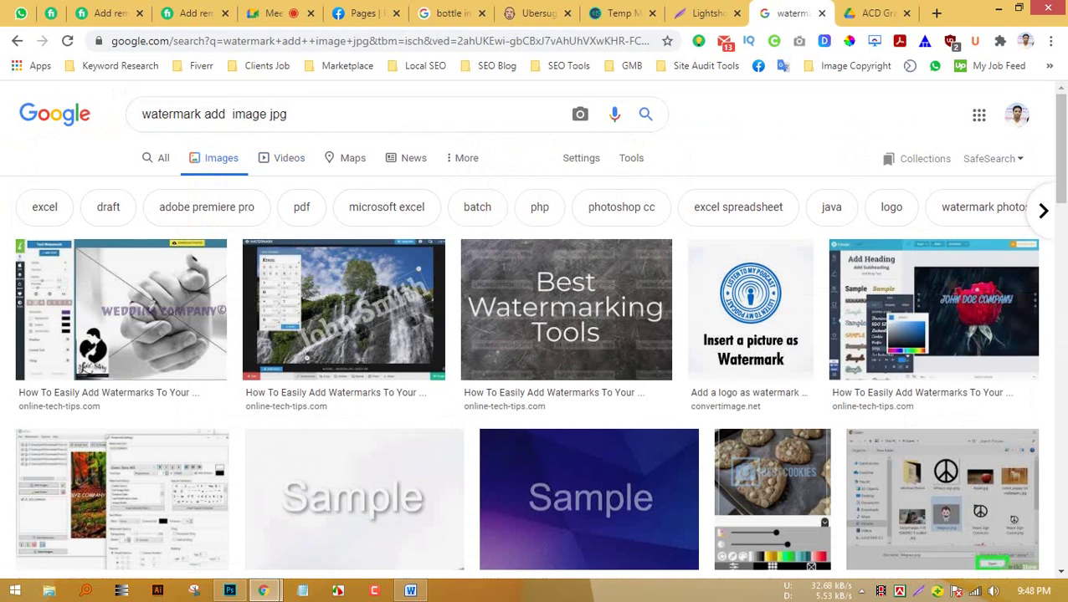
pyautogui.scroll(-10, 533, 351)
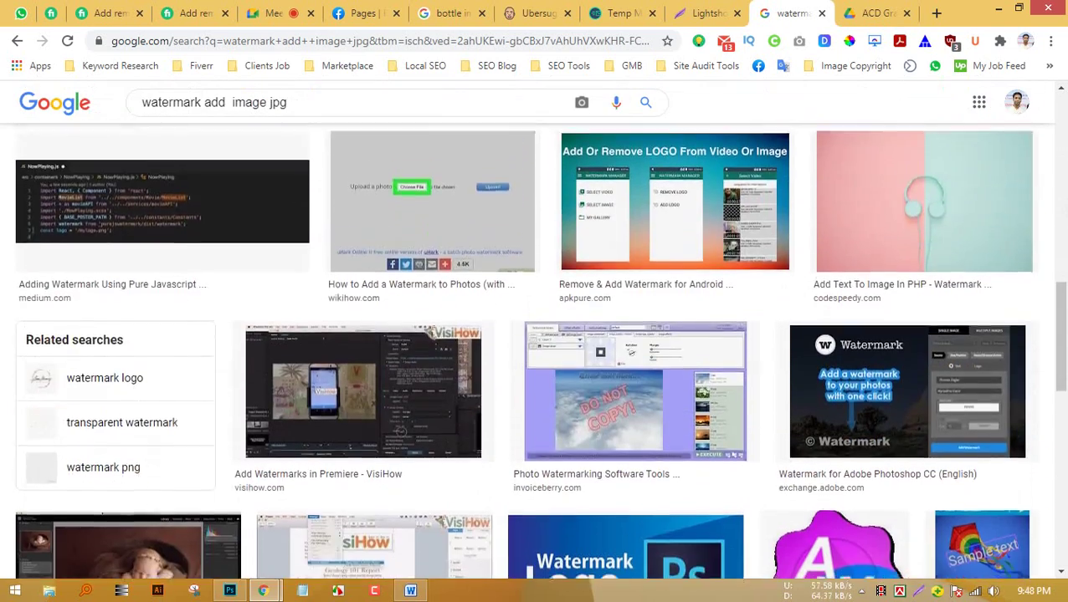
pyautogui.scroll(-5, 534, 351)
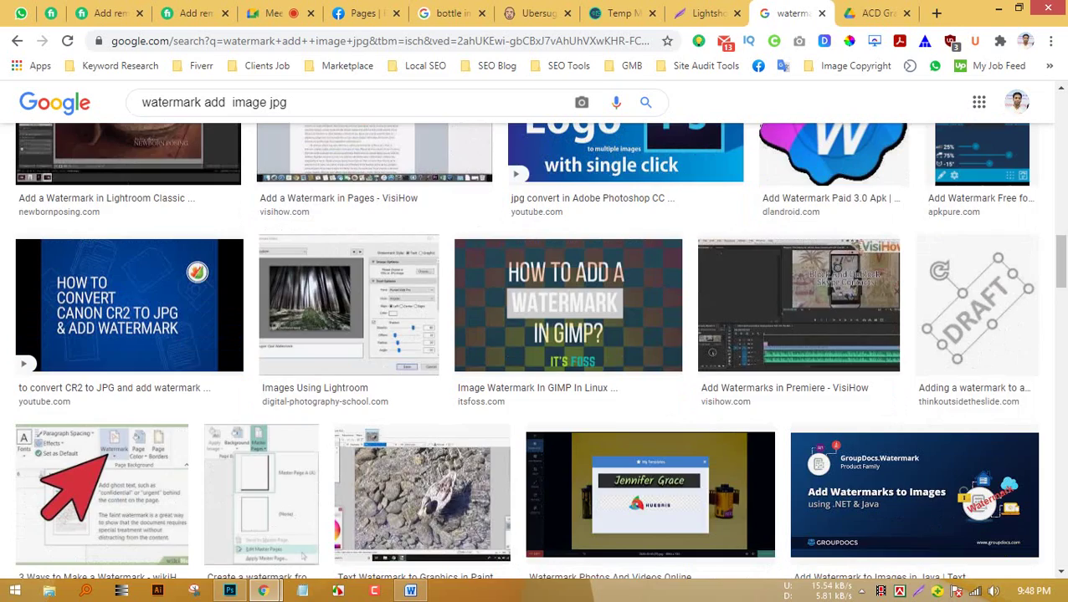
pyautogui.scroll(2, 534, 351)
pyautogui.scroll(-3, 534, 351)
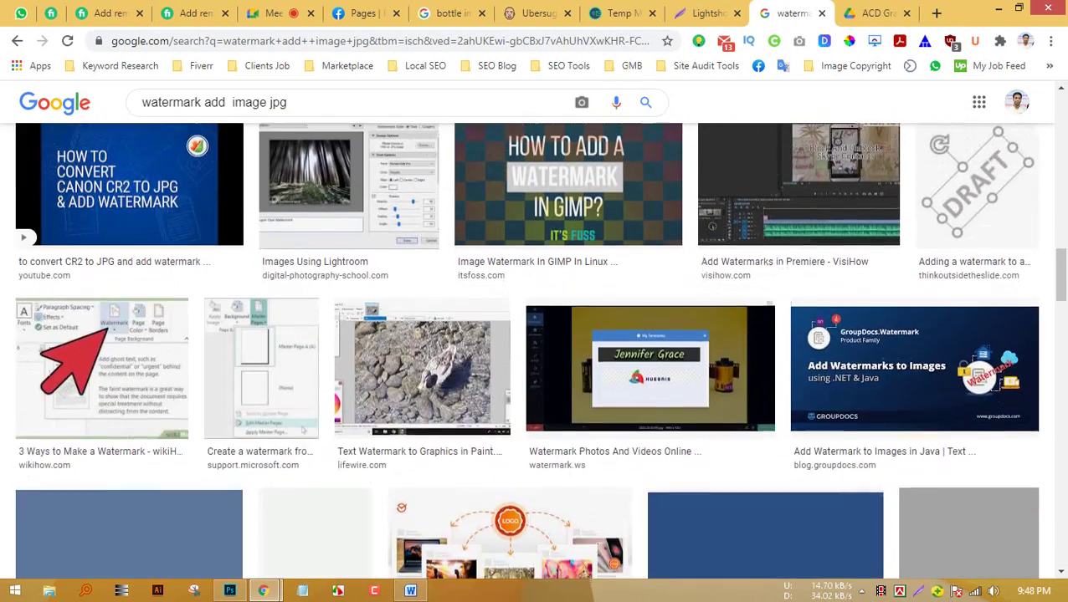
pyautogui.scroll(3, 534, 352)
pyautogui.scroll(-5, 534, 352)
pyautogui.scroll(-5, 534, 351)
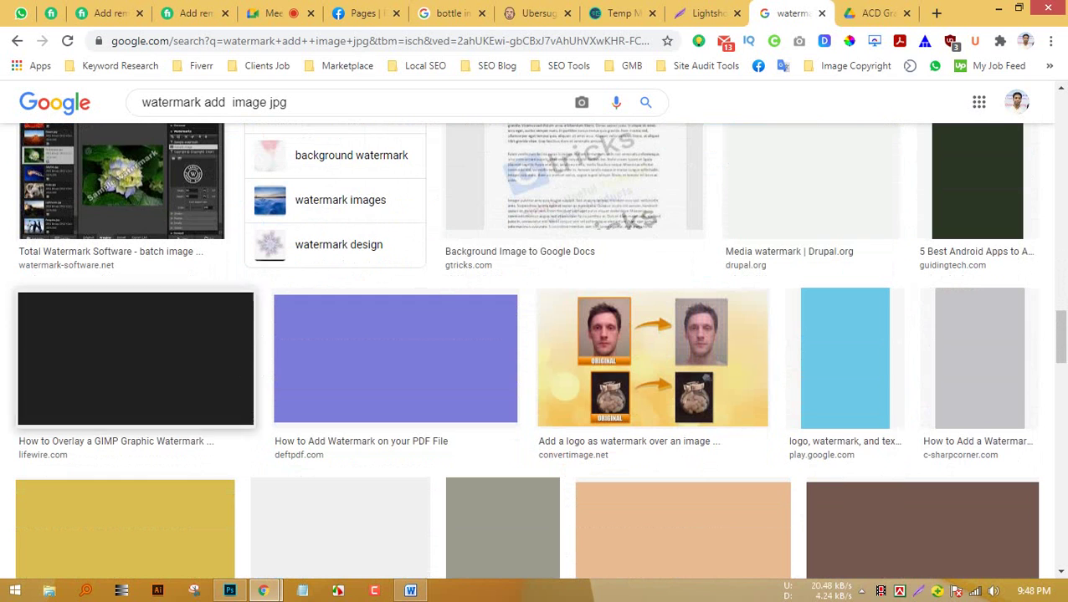
# Open the unsplash.com home page in a new browser tab.
pyautogui.click(937, 12)
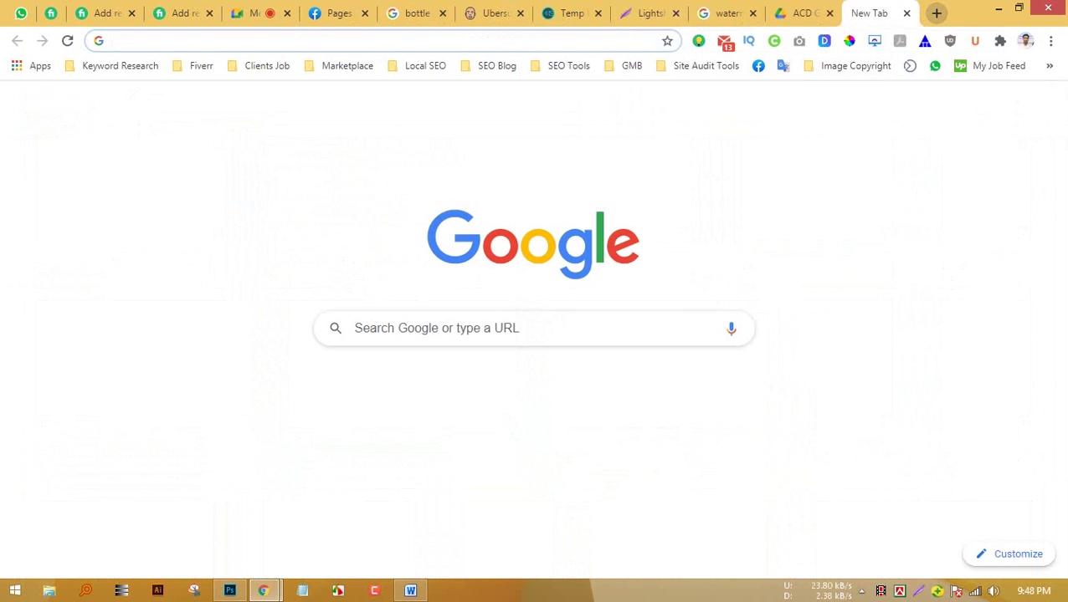
pyautogui.write('unspl')
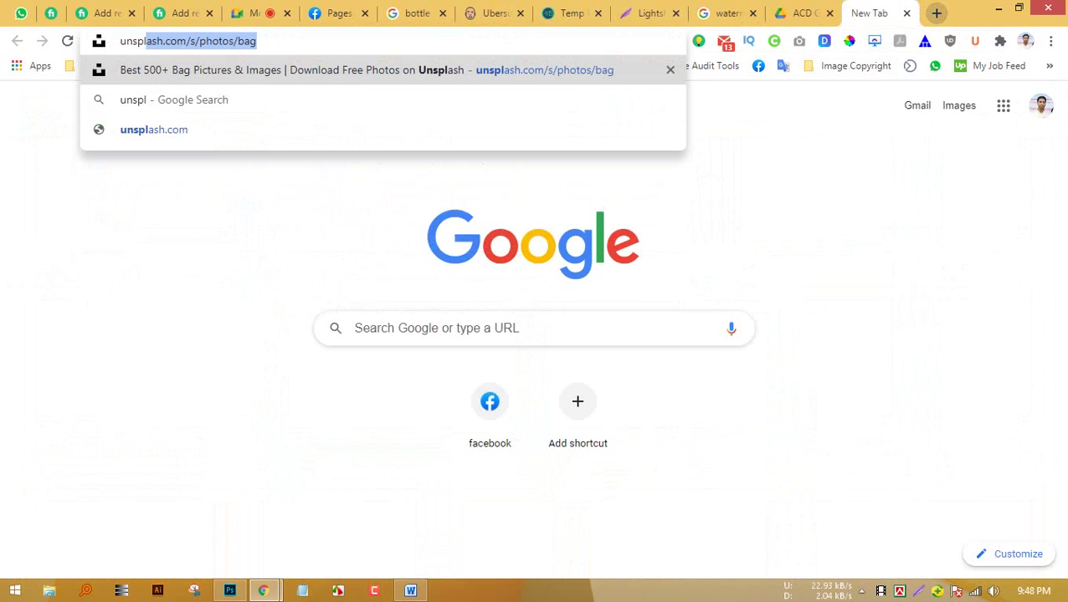
pyautogui.press('Return')
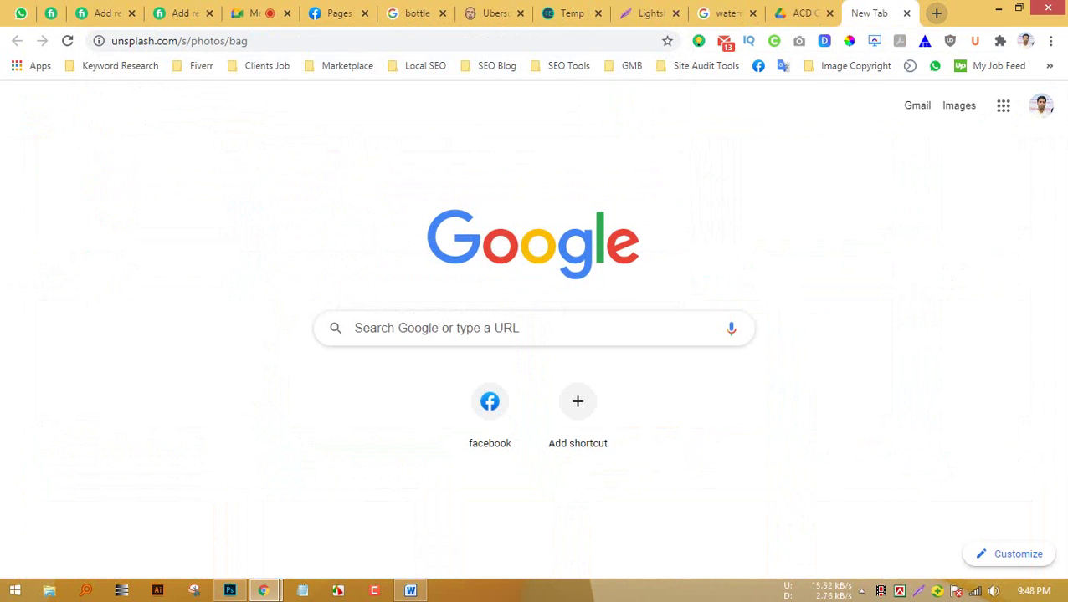
pyautogui.moveTo(249, 41); pyautogui.dragTo(213, 41)
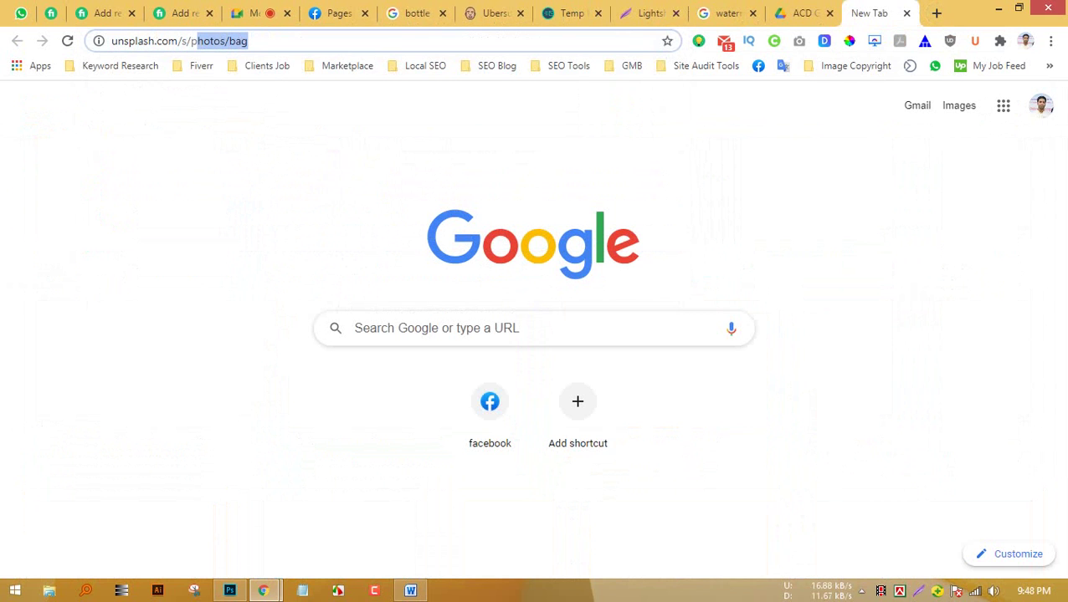
pyautogui.press('Return')
pyautogui.press('BackSpace')
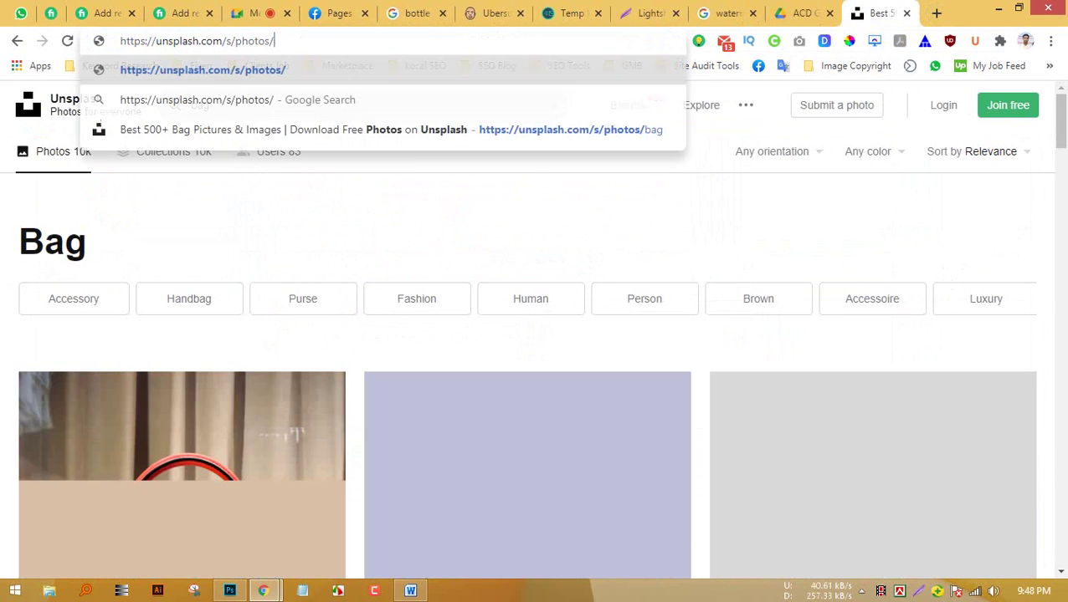
pyautogui.press('Return')
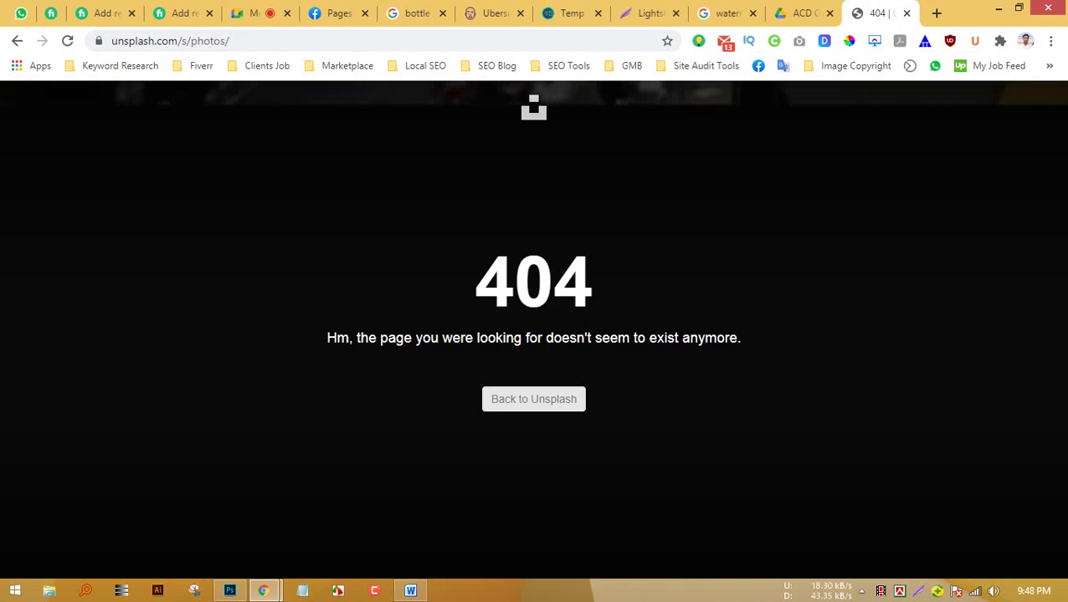
pyautogui.click(306, 41)
pyautogui.moveTo(270, 41); pyautogui.dragTo(217, 41)
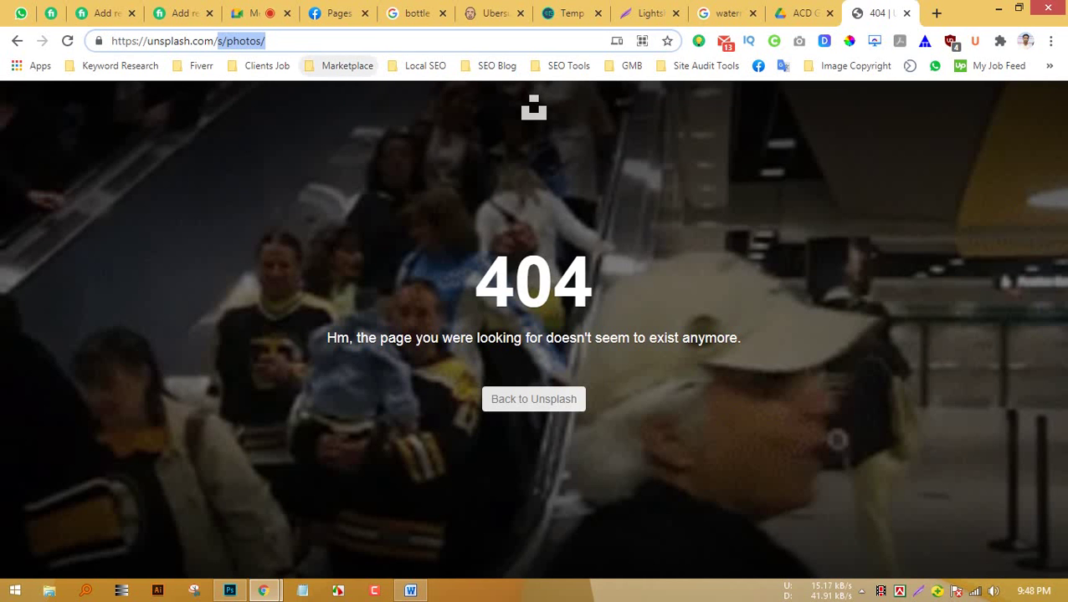
pyautogui.press('BackSpace')
pyautogui.press('Return')
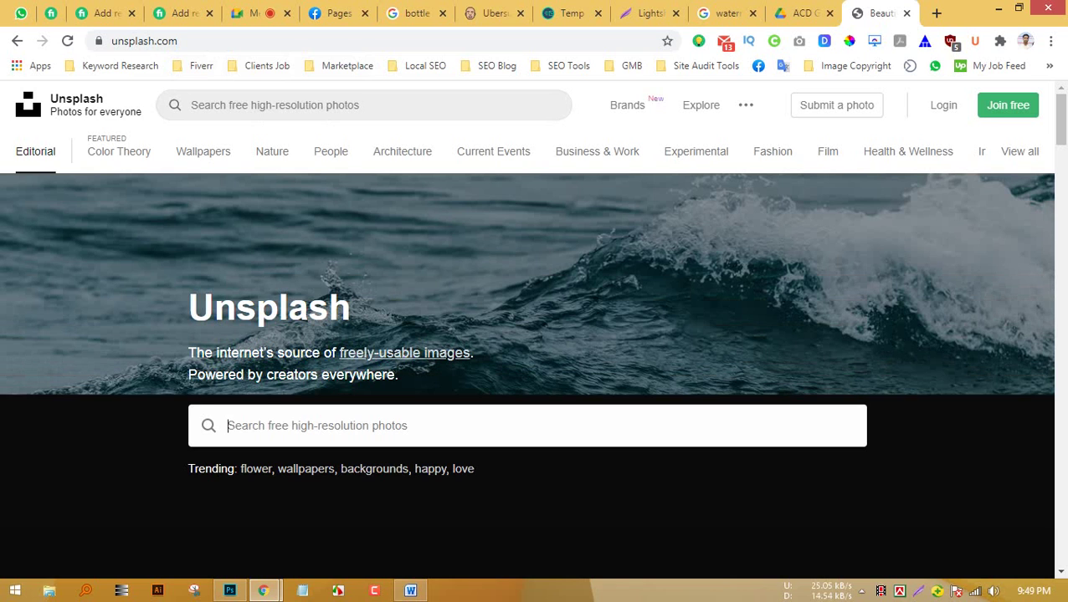
# Search Unsplash for "watermark" photos.
pyautogui.write('wa')
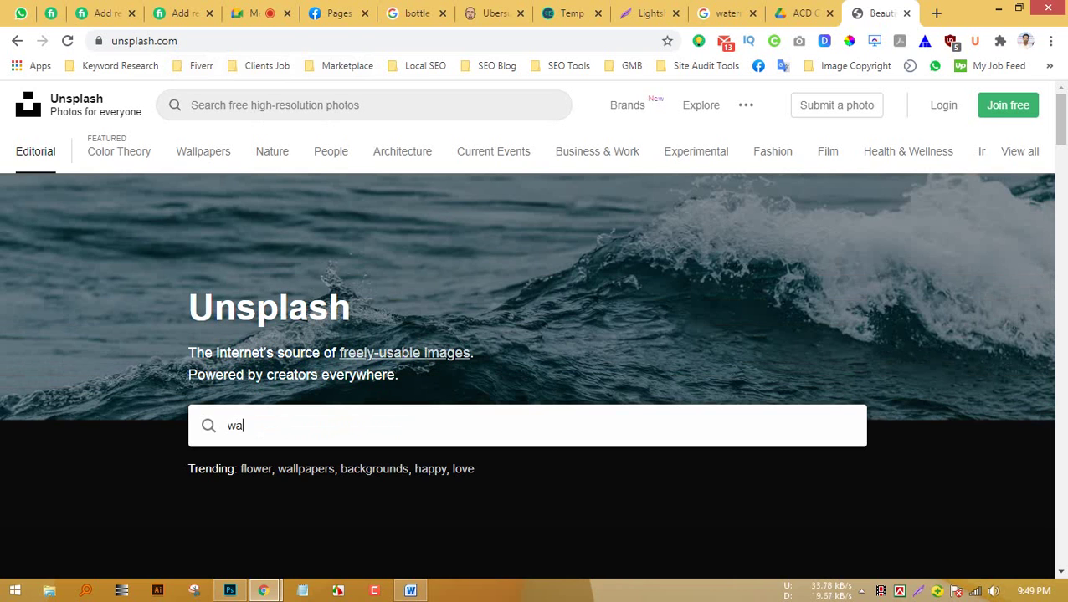
pyautogui.write('terma')
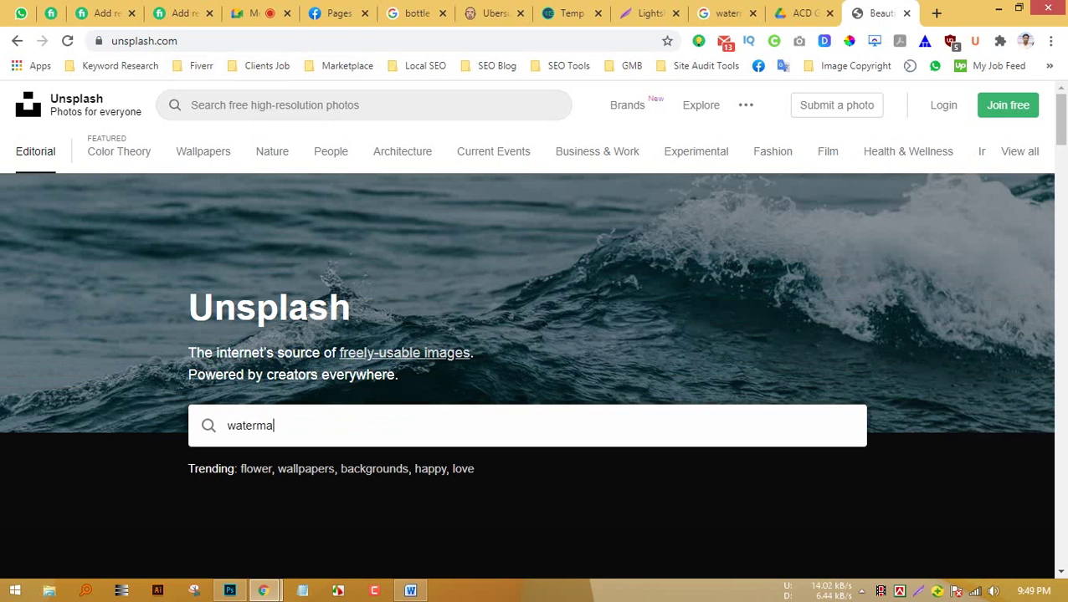
pyautogui.write('rk')
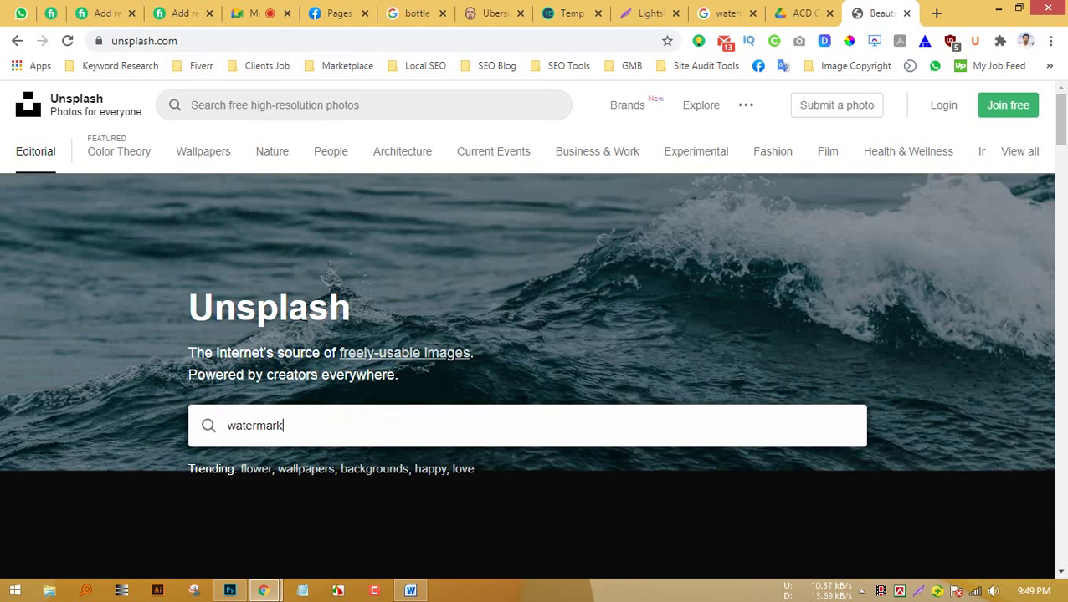
pyautogui.press('Return')
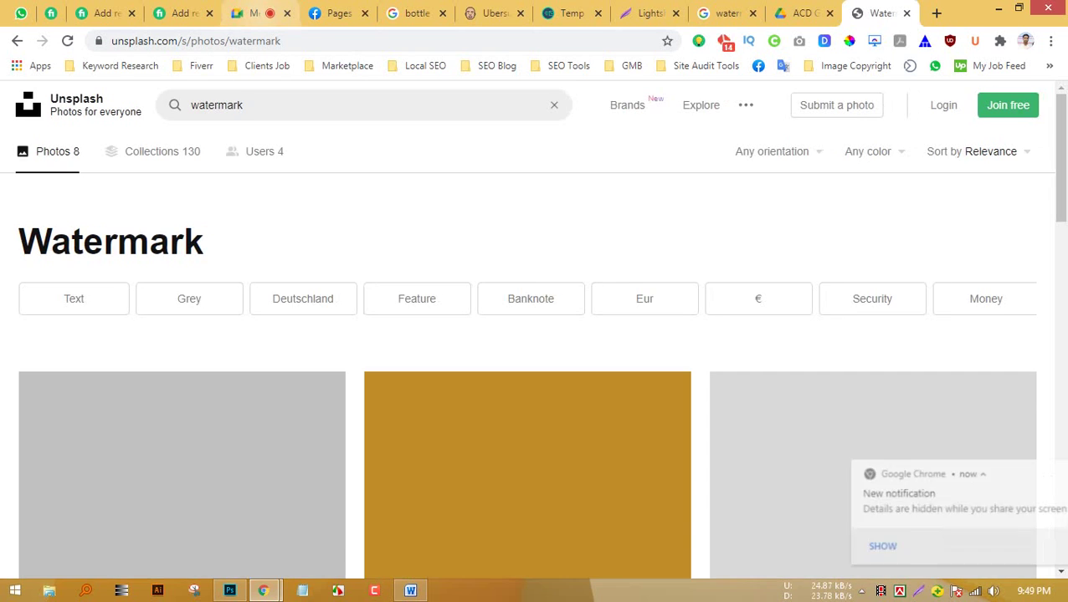
# Check the Meet call briefly and look through the Unsplash watermark photos for a usable sample.
pyautogui.click(256, 14)
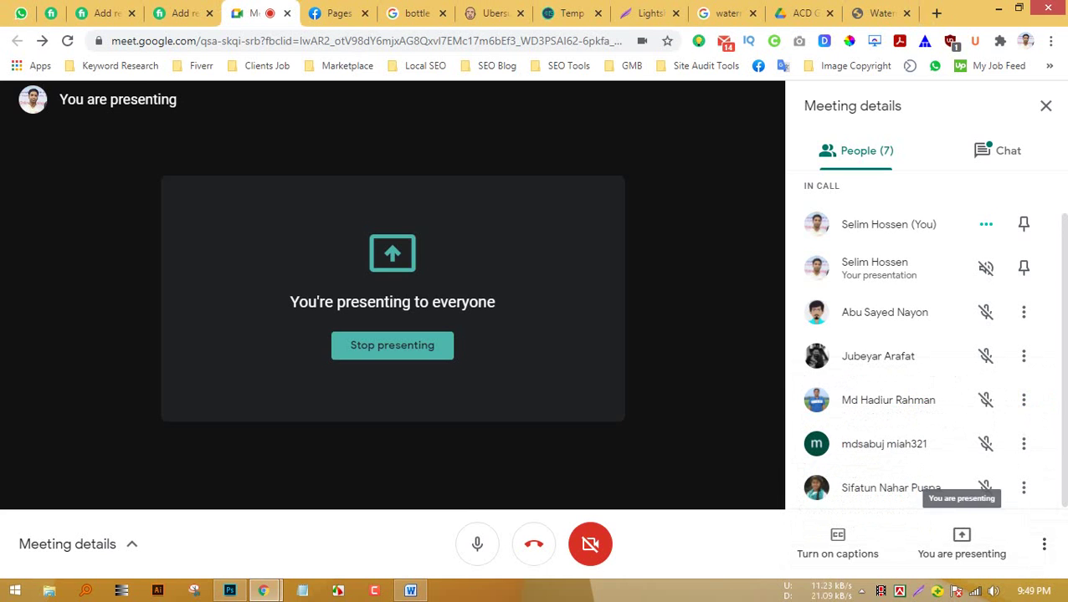
pyautogui.click(879, 13)
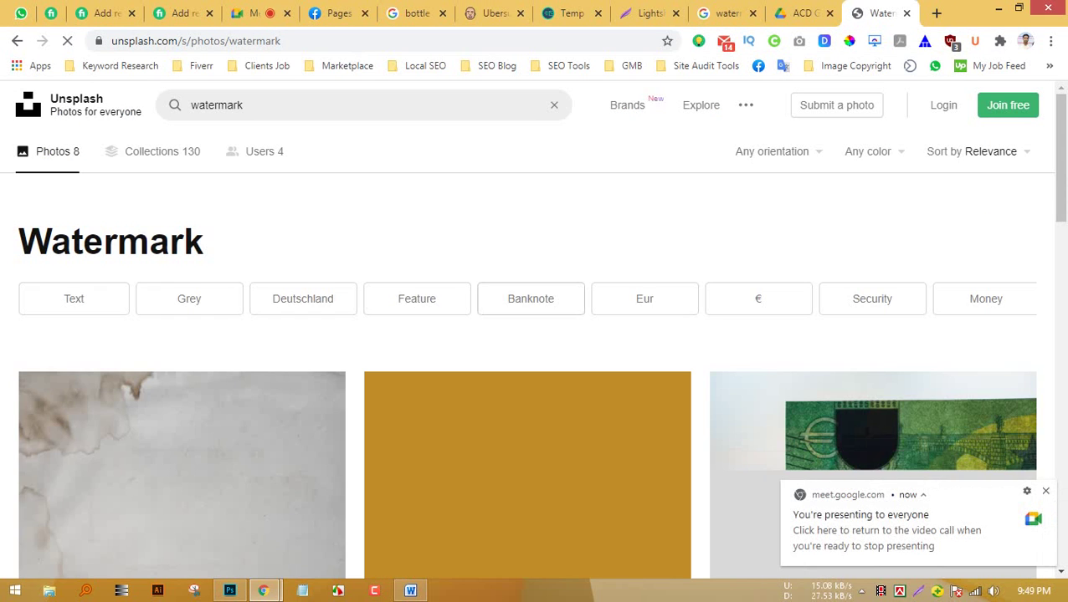
pyautogui.scroll(-4, 182, 377)
pyautogui.scroll(2, 182, 377)
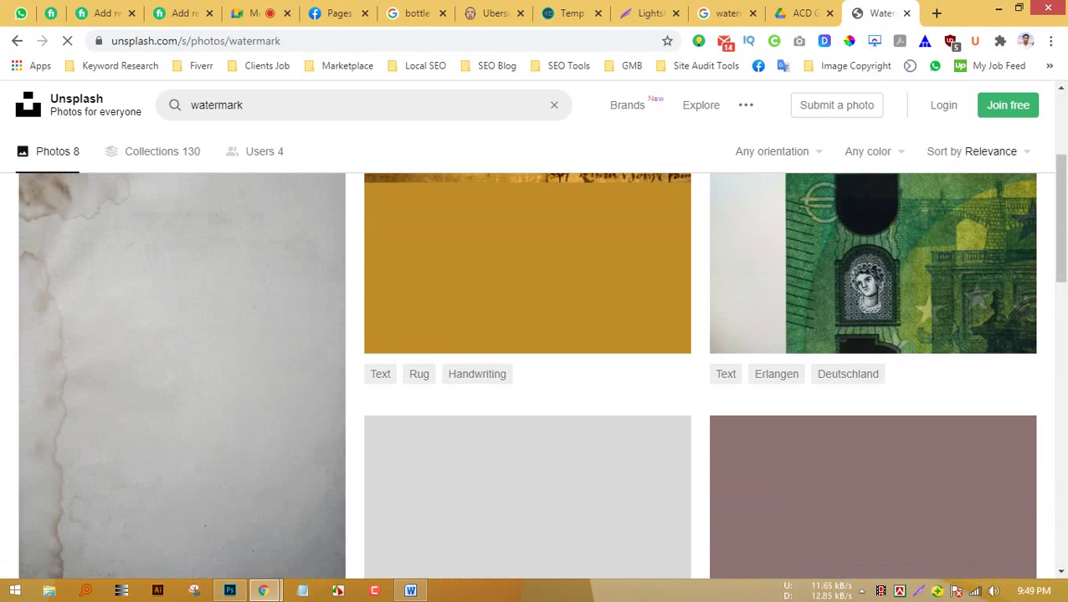
pyautogui.scroll(2, 182, 377)
pyautogui.scroll(-7, 182, 376)
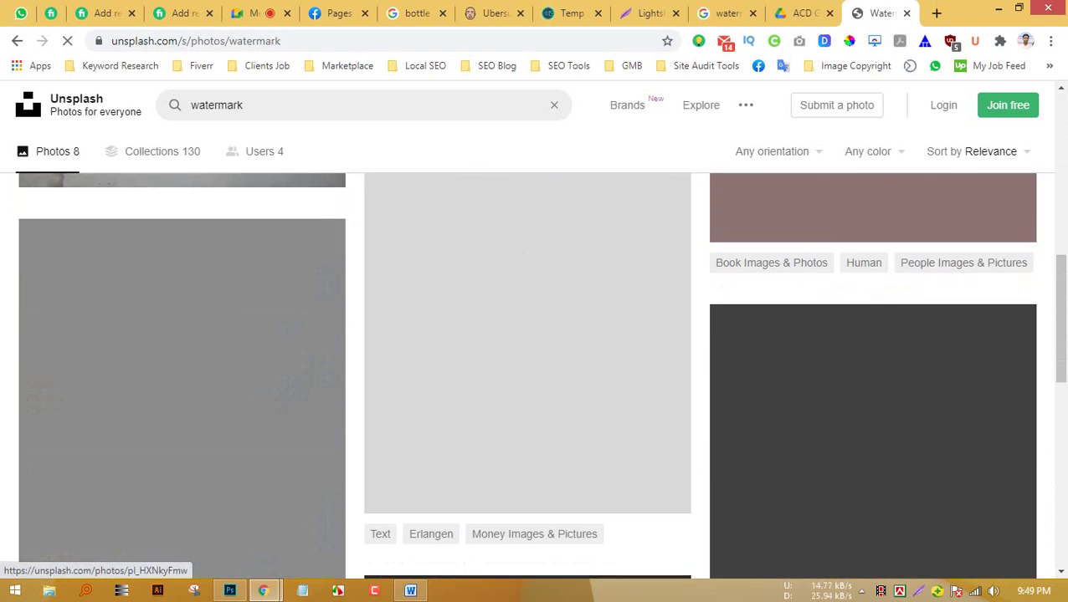
pyautogui.scroll(2, 182, 376)
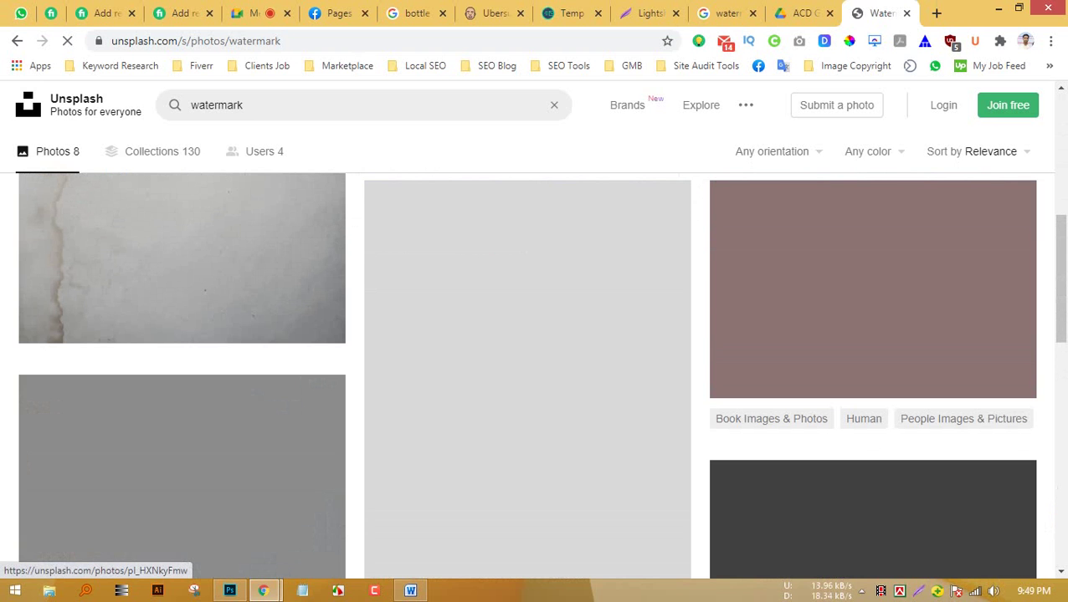
pyautogui.scroll(3, 393, 385)
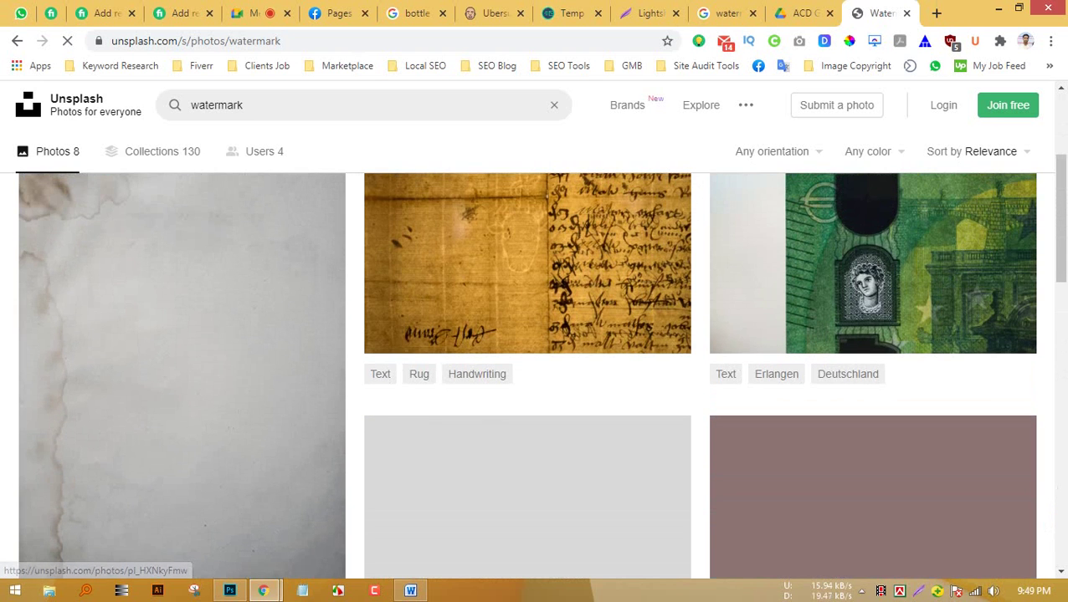
pyautogui.scroll(2, 402, 393)
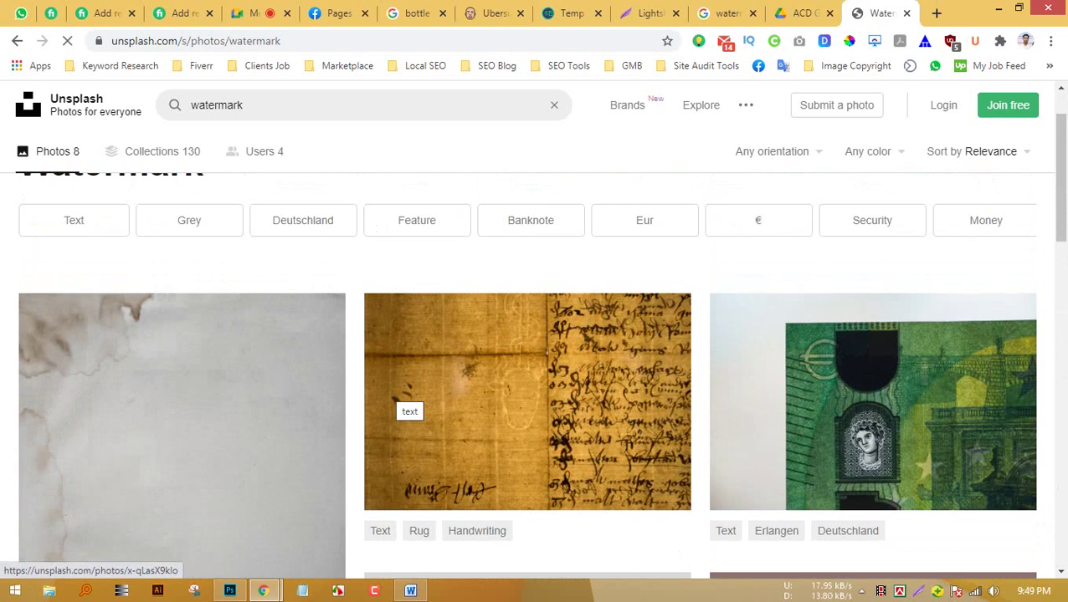
pyautogui.scroll(-10, 400, 397)
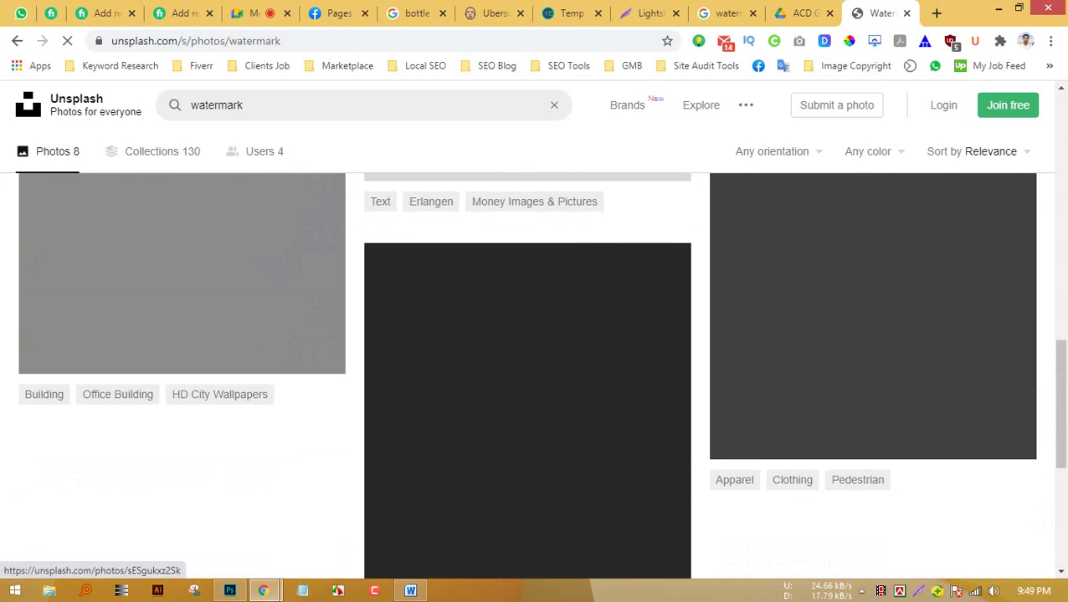
pyautogui.scroll(-1, 400, 397)
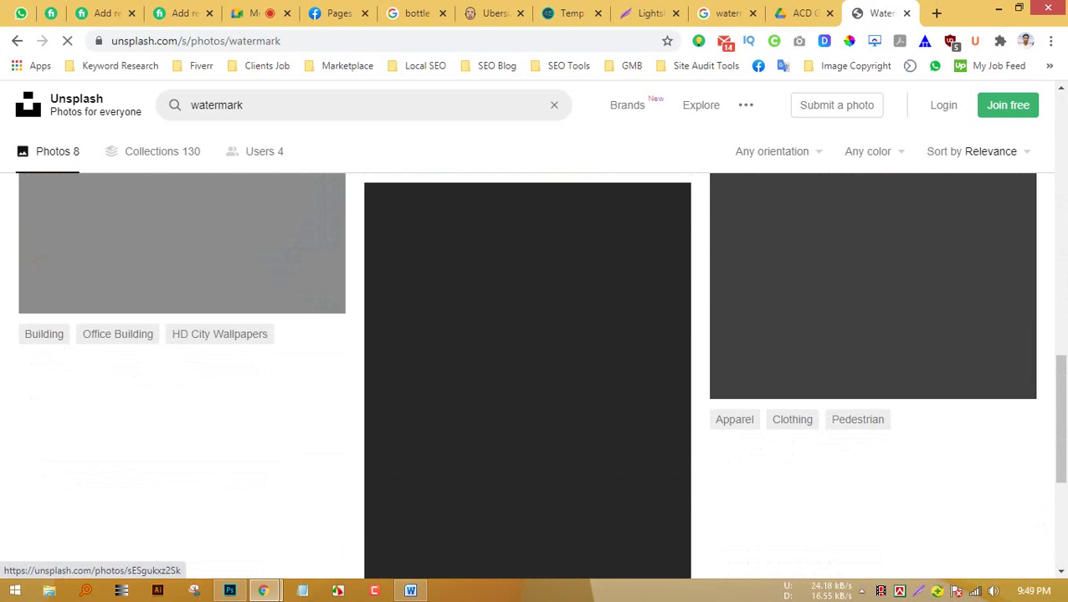
pyautogui.scroll(12, 181, 435)
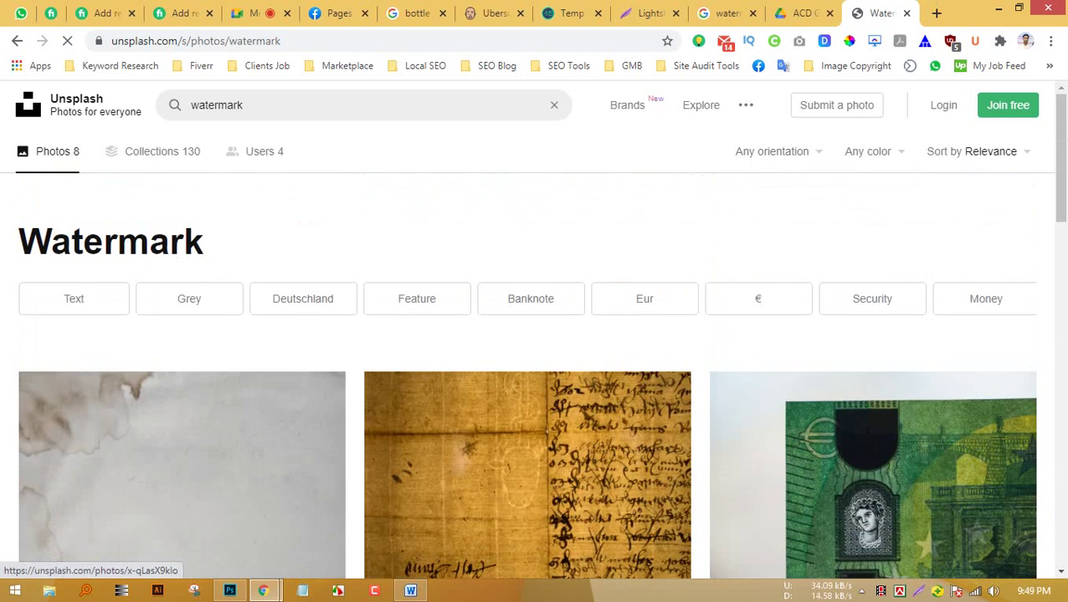
pyautogui.scroll(-2, 182, 435)
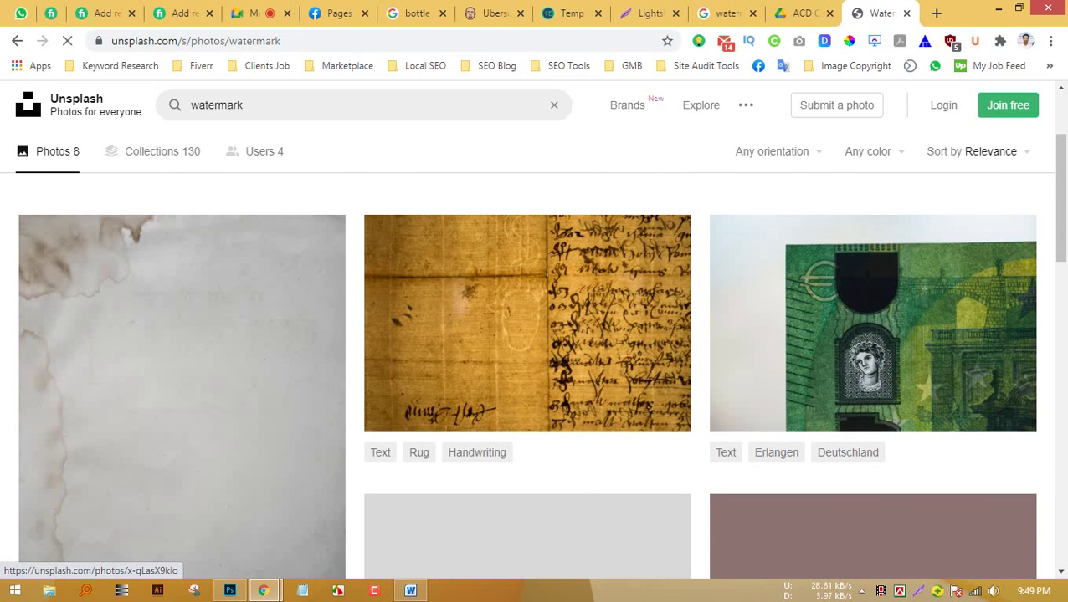
# Switch to the desktop and view the before-and-after image in New folder, then check the Unwanted Object folder and close both views.
pyautogui.click(802, 12)
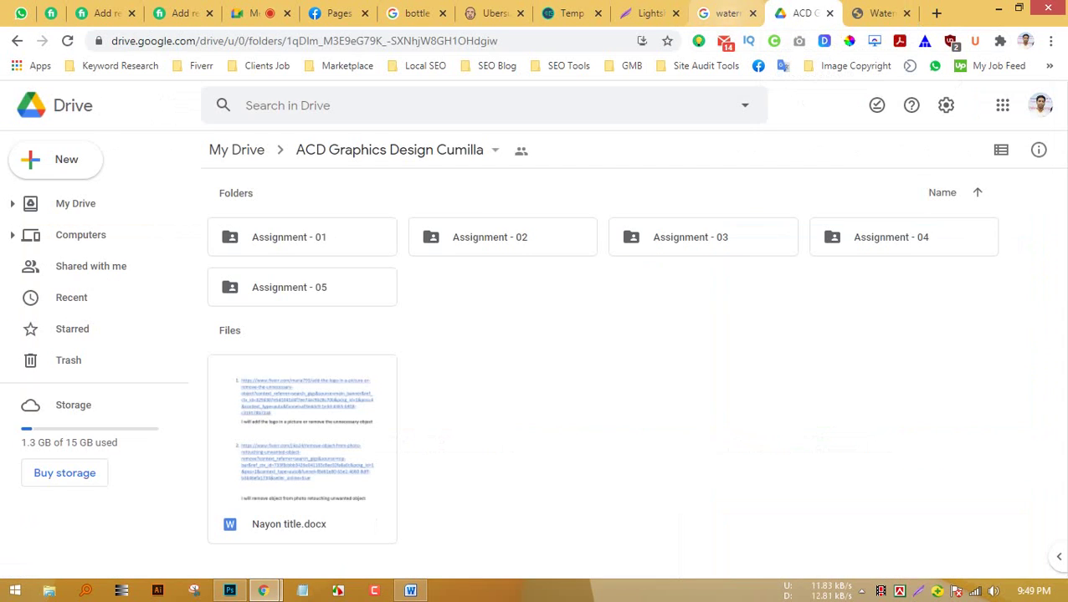
pyautogui.click(995, 8)
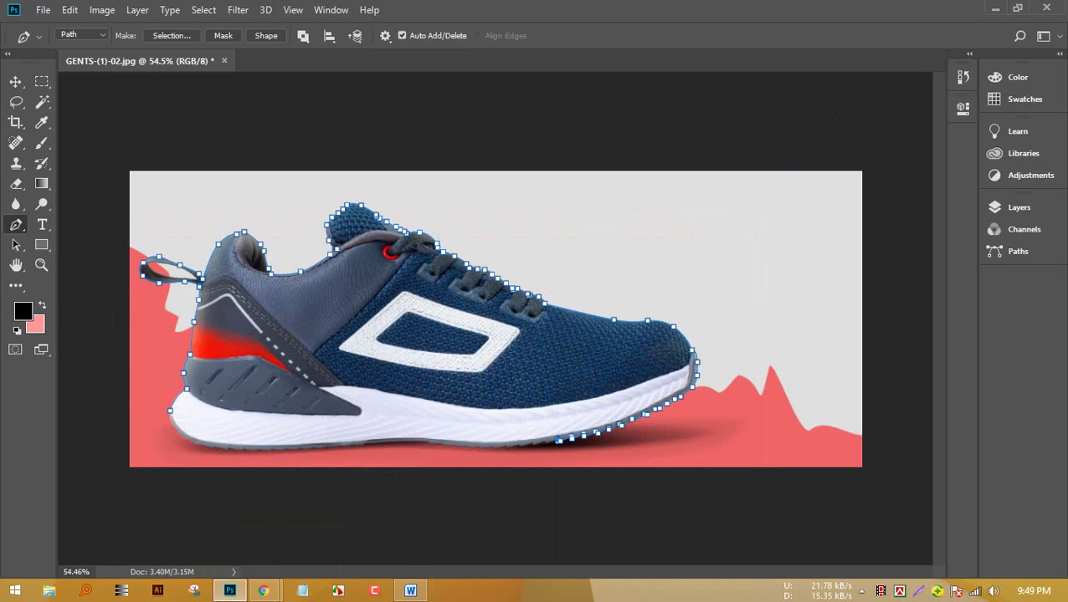
pyautogui.press('super+d')
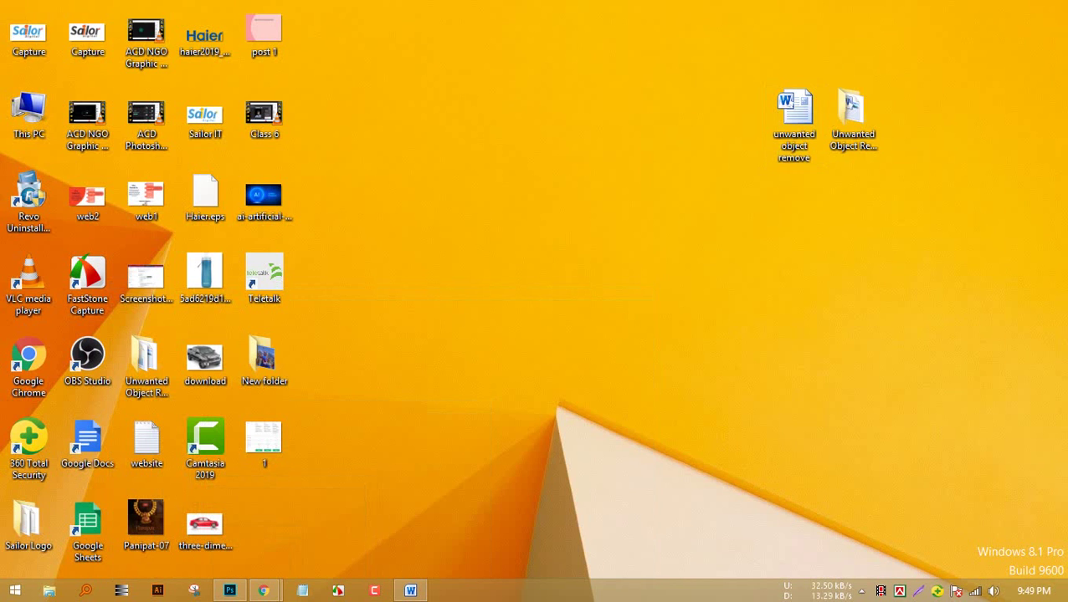
pyautogui.doubleClick(265, 359)
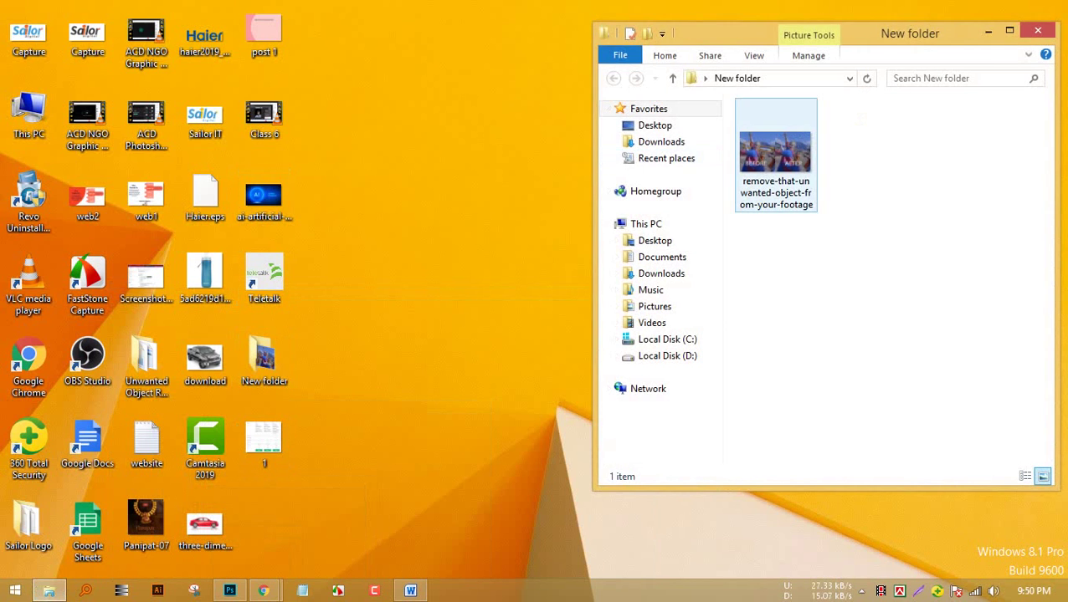
pyautogui.doubleClick(776, 155)
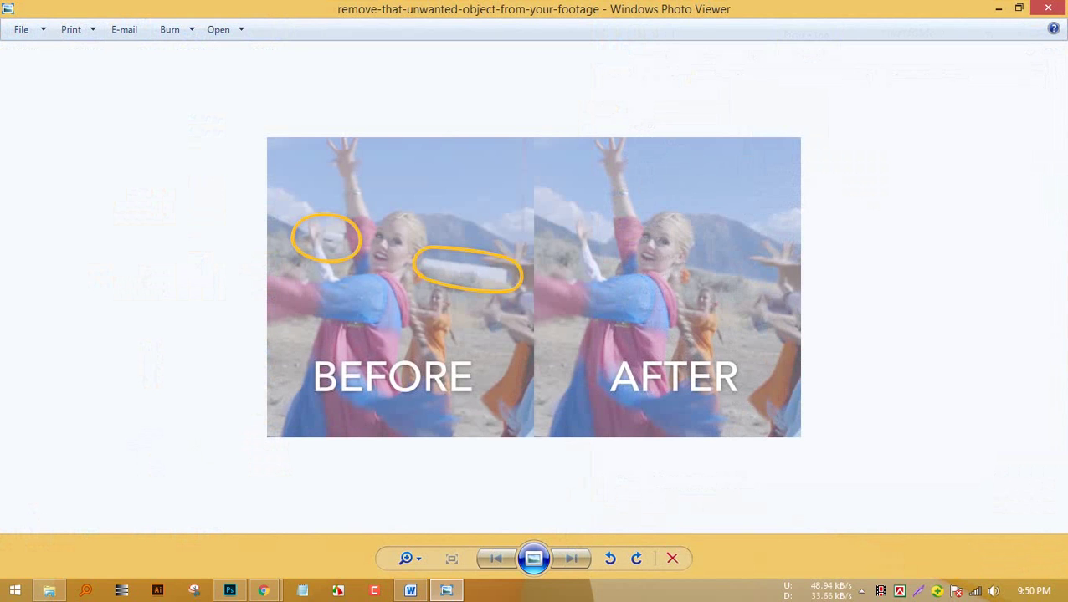
pyautogui.click(1048, 8)
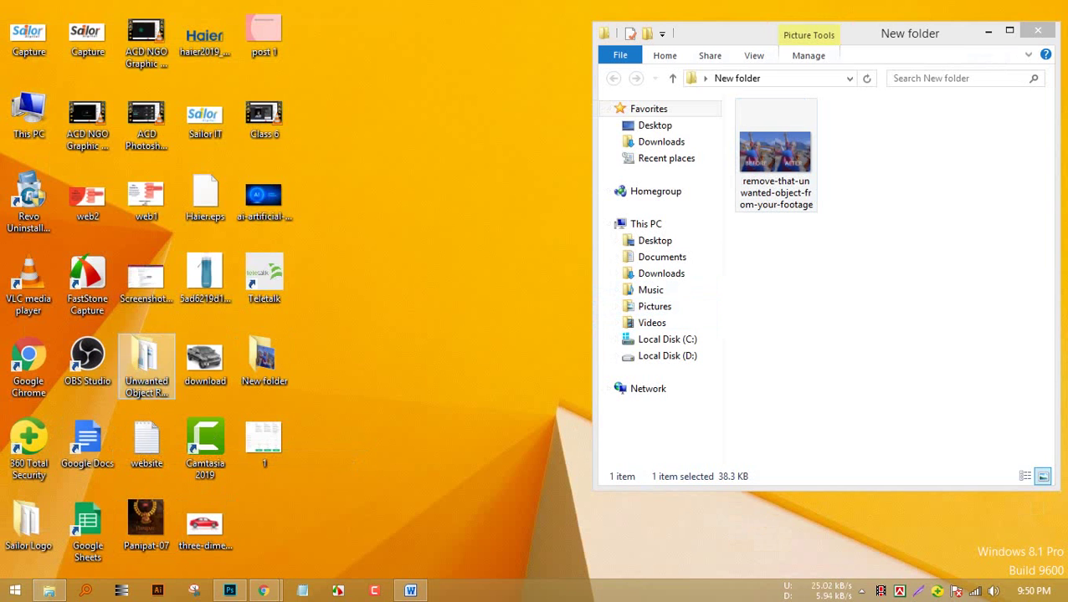
pyautogui.doubleClick(146, 364)
pyautogui.click(446, 9)
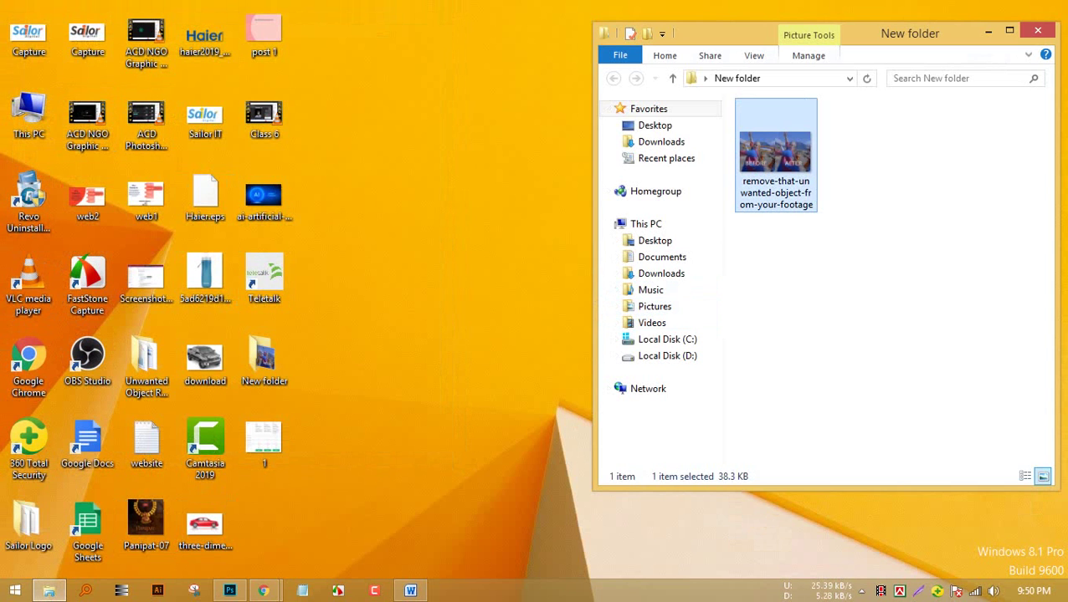
# Return to the Unsplash watermark results in Chrome and examine the loaded photos again for a suitable sample.
pyautogui.moveTo(262, 590)
pyautogui.click(180, 506)
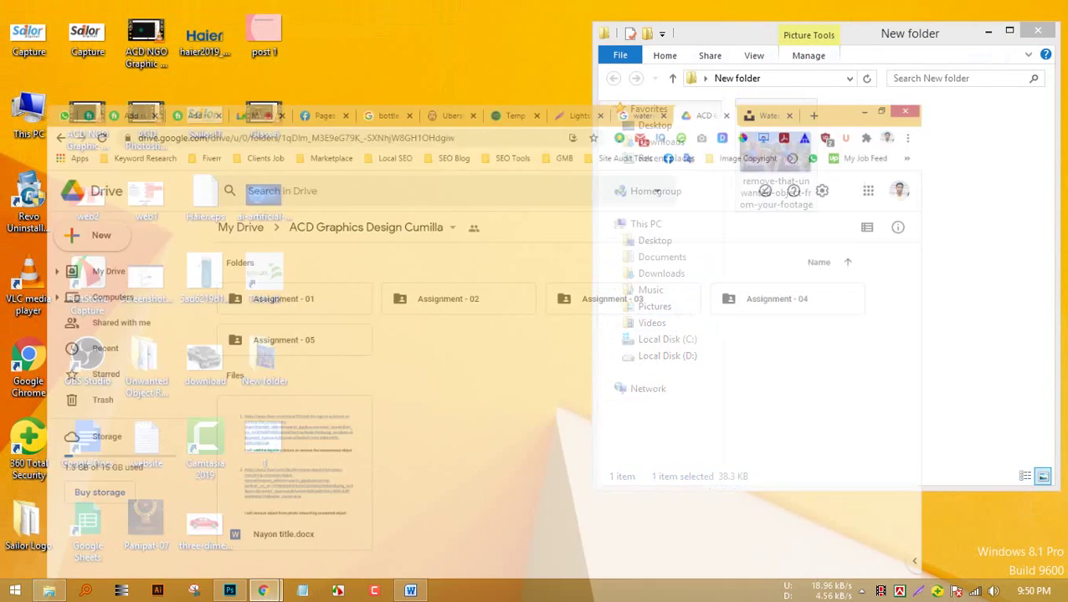
pyautogui.click(879, 13)
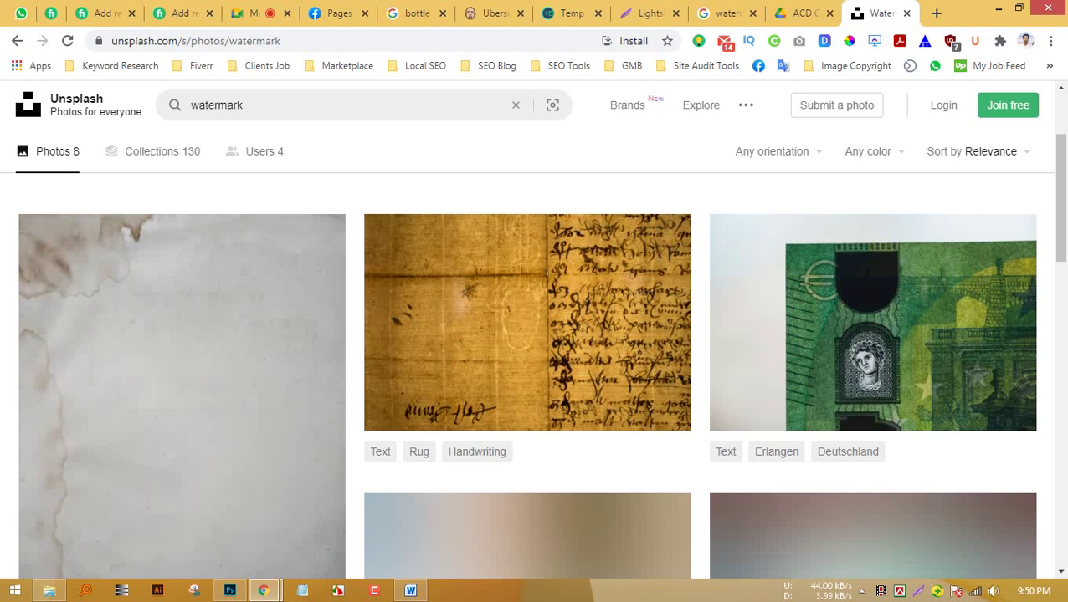
pyautogui.scroll(-3, 527, 418)
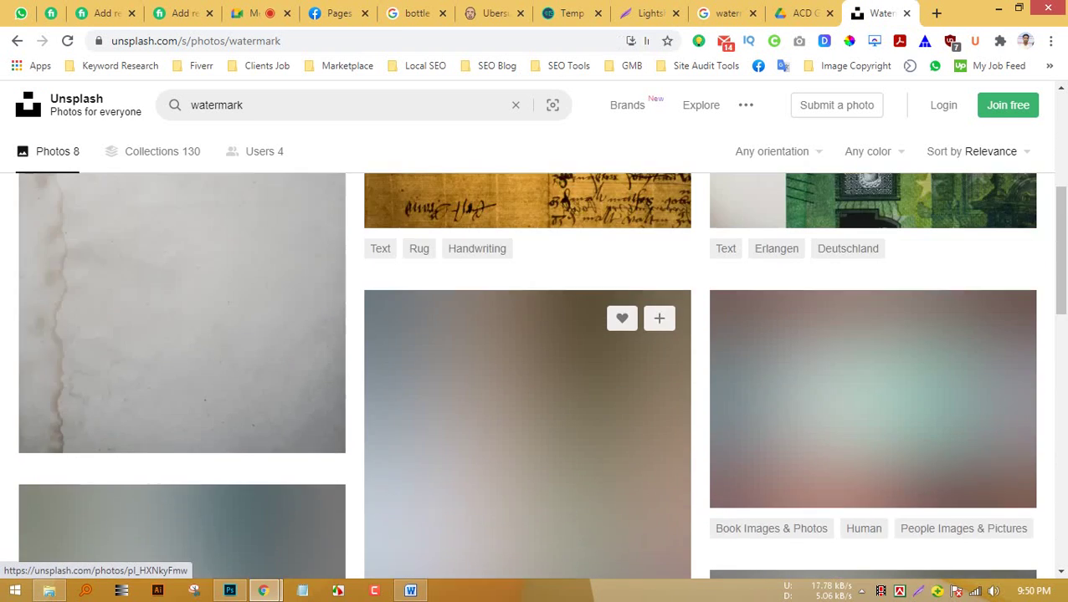
pyautogui.scroll(3, 414, 360)
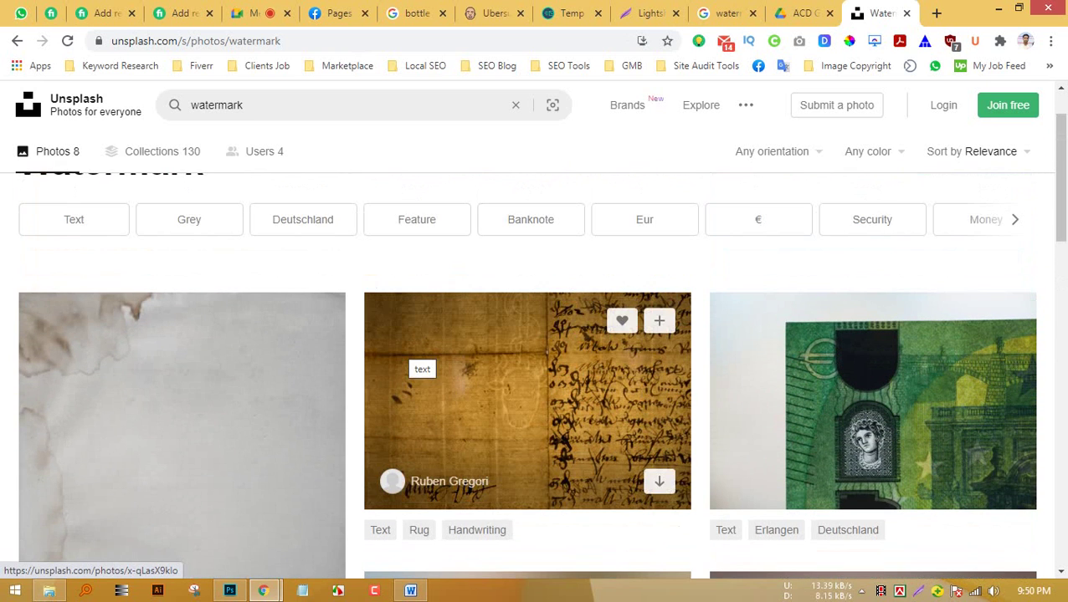
pyautogui.scroll(-2, 415, 360)
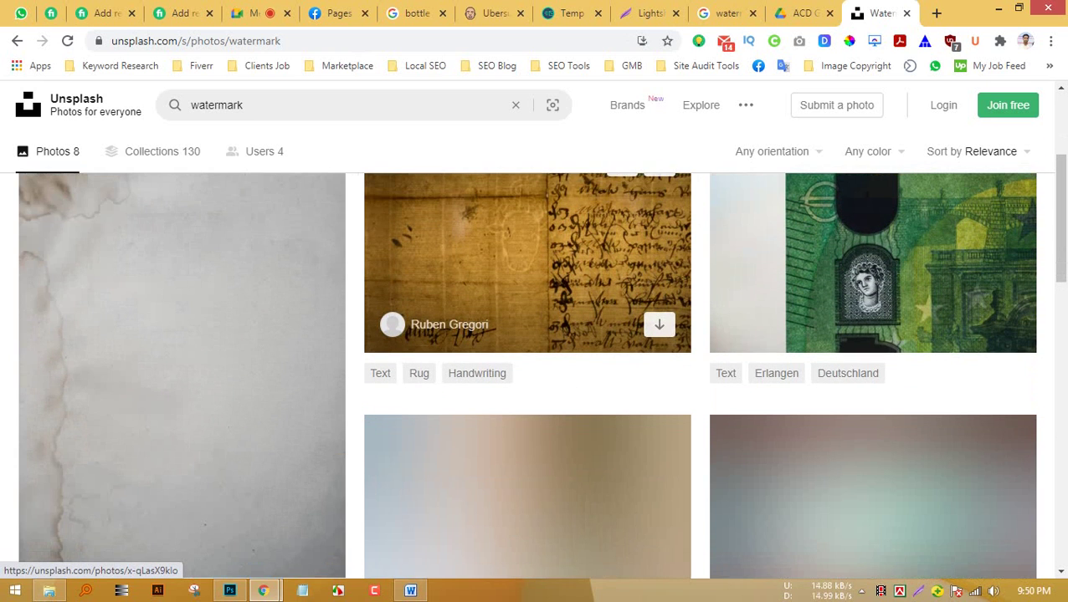
# Look through the remaining Unsplash watermark photos and search the site for "watermark add" photos.
pyautogui.scroll(-4, 408, 352)
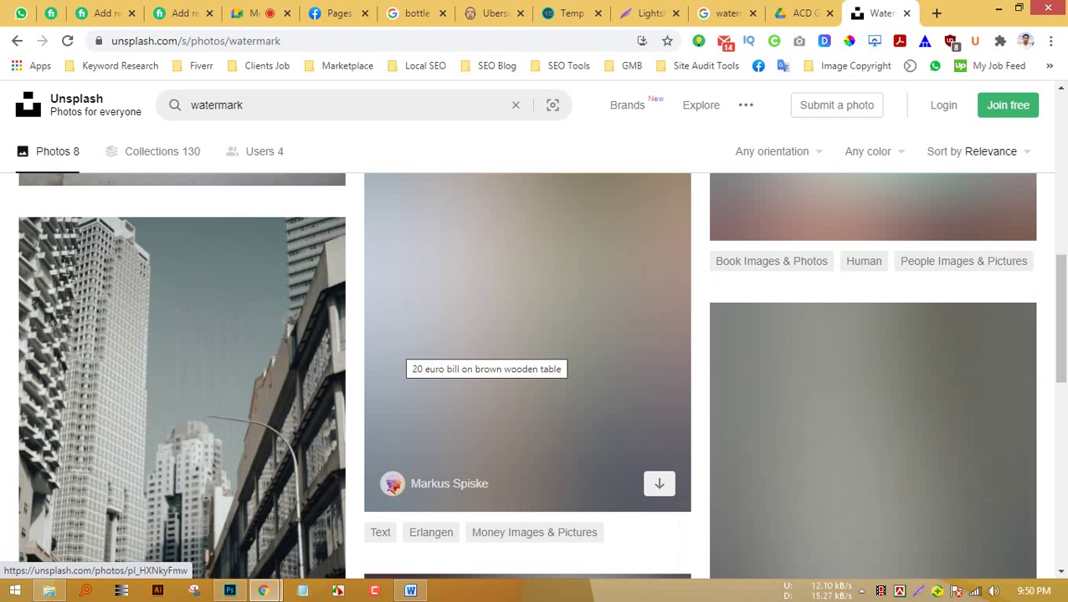
pyautogui.scroll(-2, 251, 360)
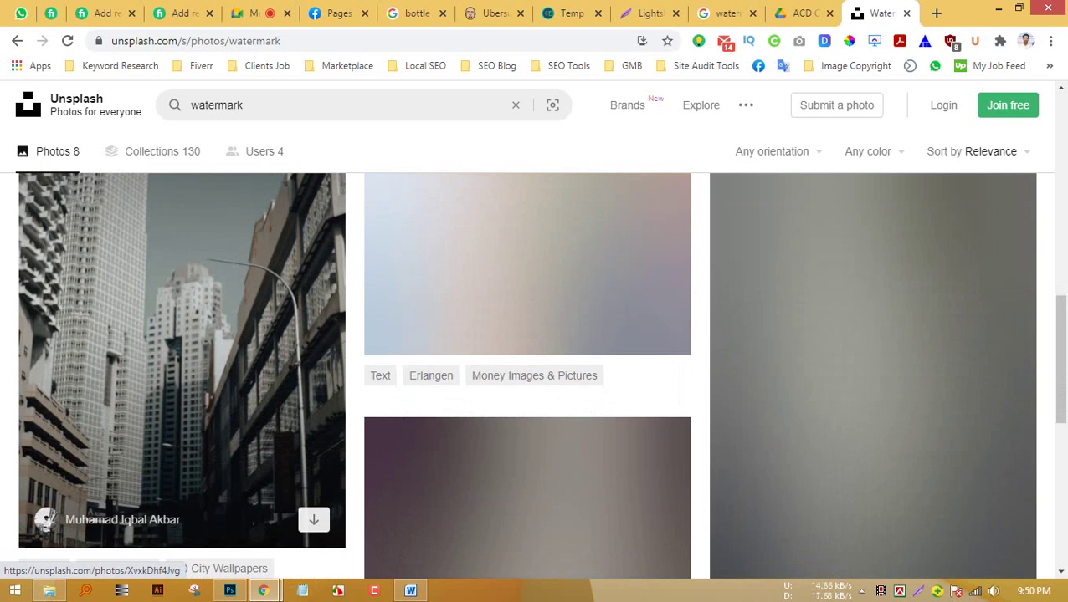
pyautogui.scroll(8, 182, 359)
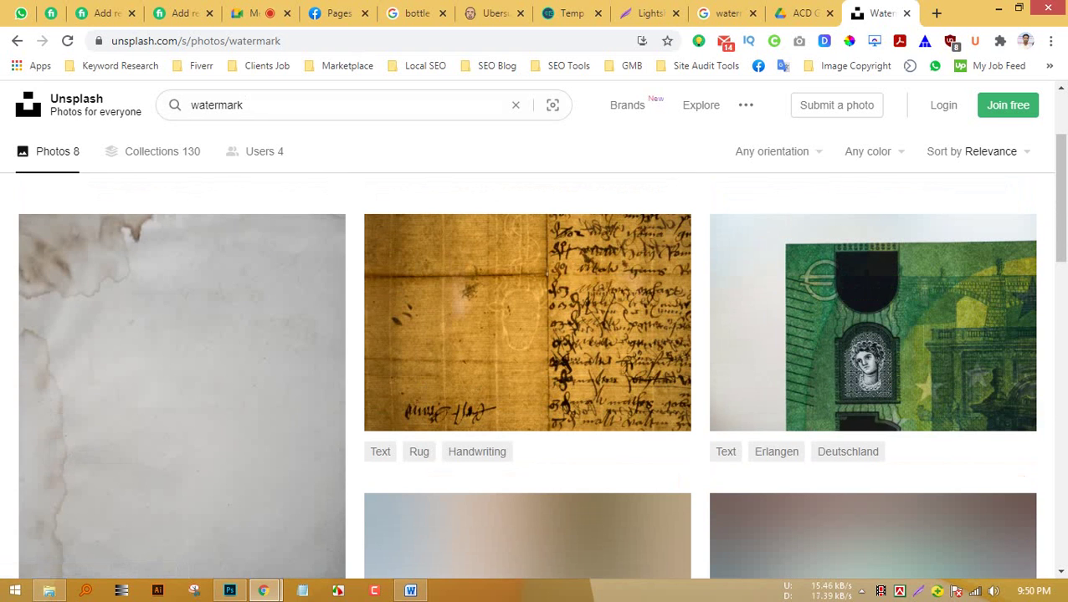
pyautogui.press('Return')
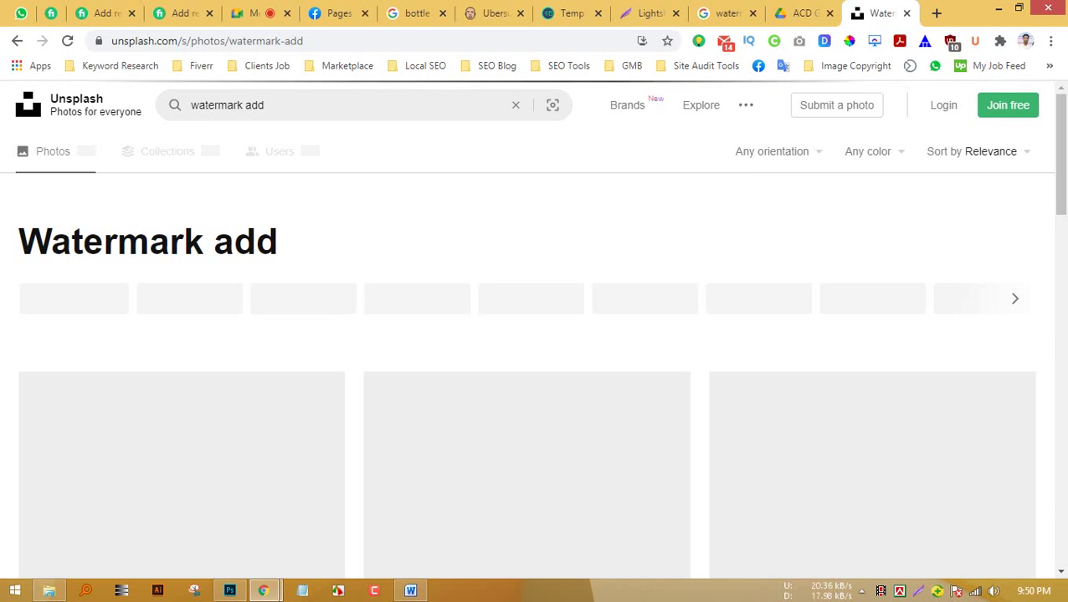
pyautogui.scroll(-3, 536, 351)
pyautogui.scroll(3, 536, 377)
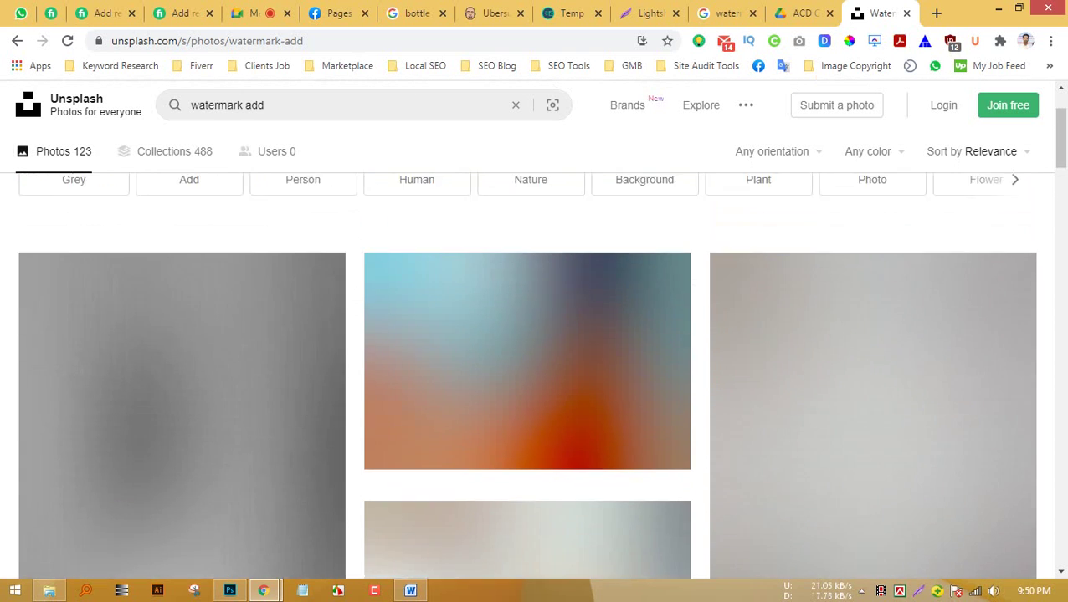
# Check the Downloads folder in File Explorer for a usable sample image, then minimize the window.
pyautogui.moveTo(49, 590)
pyautogui.click(101, 519)
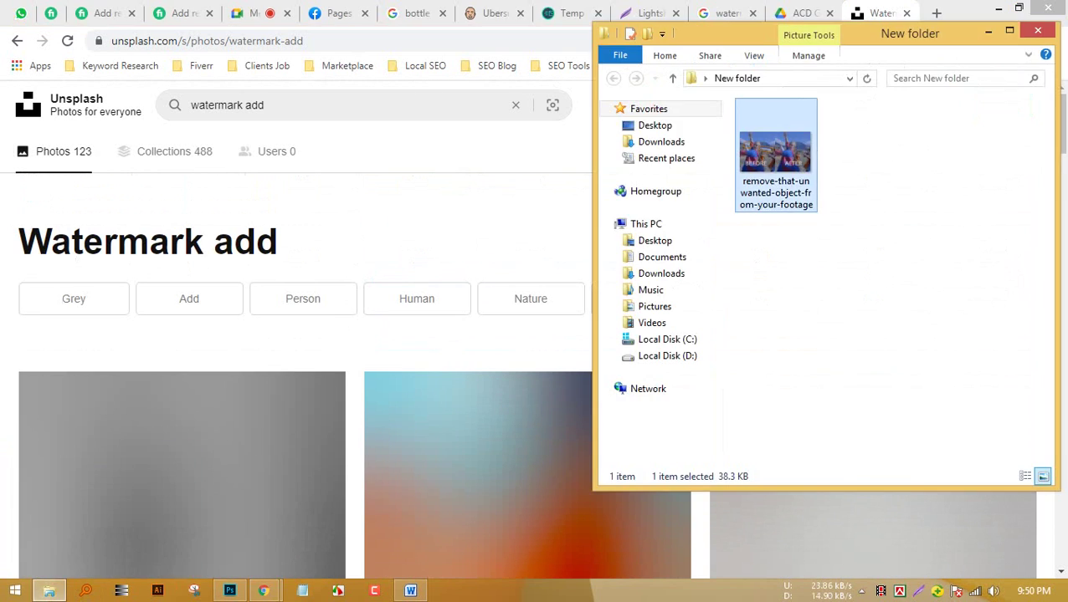
pyautogui.click(661, 141)
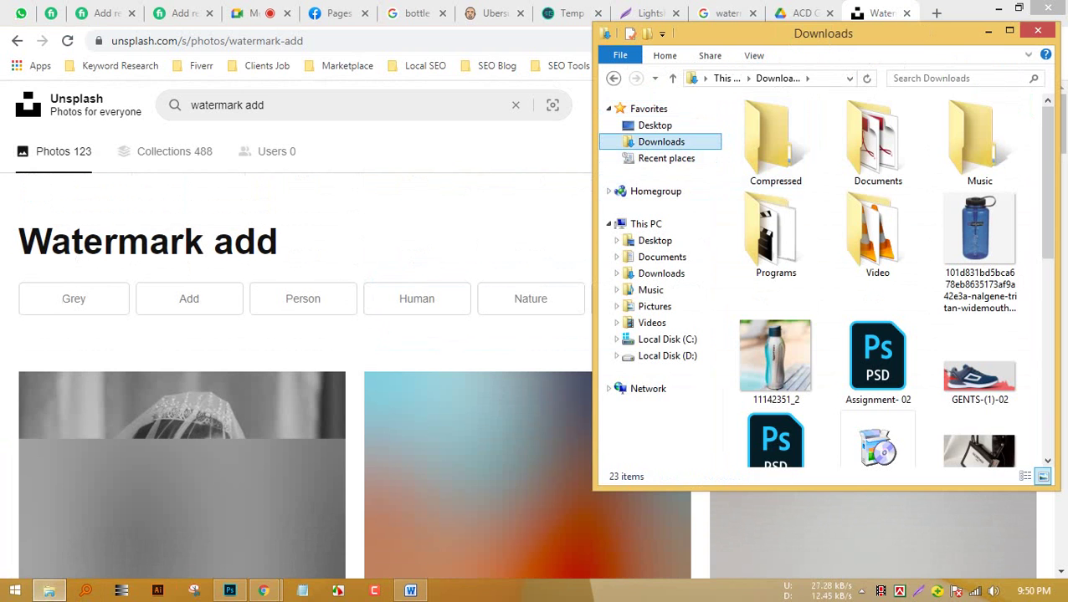
pyautogui.click(1009, 31)
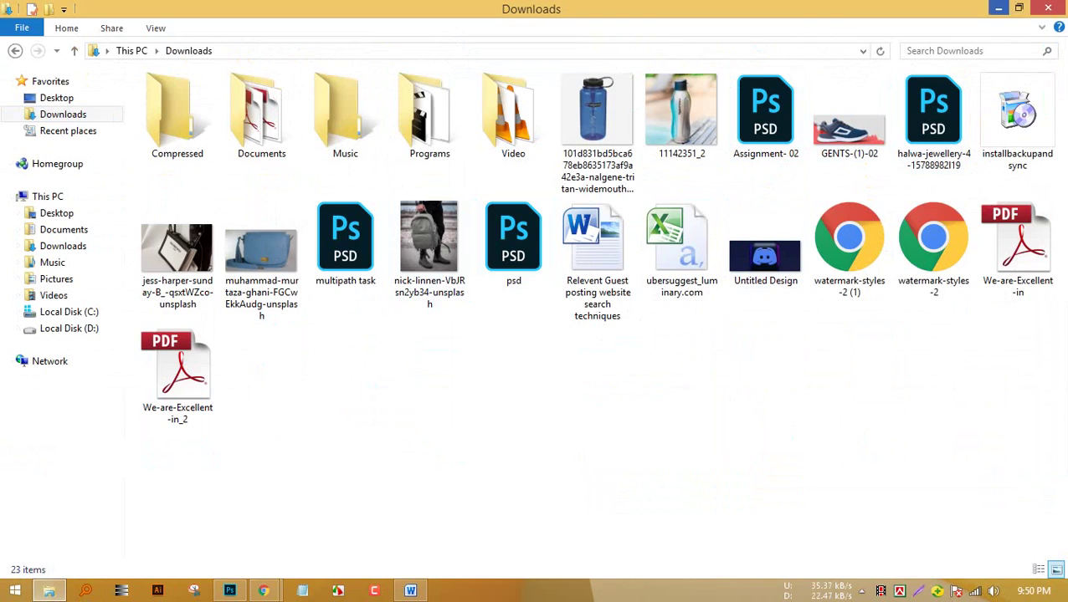
pyautogui.click(998, 8)
# Examine the Unsplash "watermark add" photos and related collections for a suitable sample.
pyautogui.scroll(-3, 536, 444)
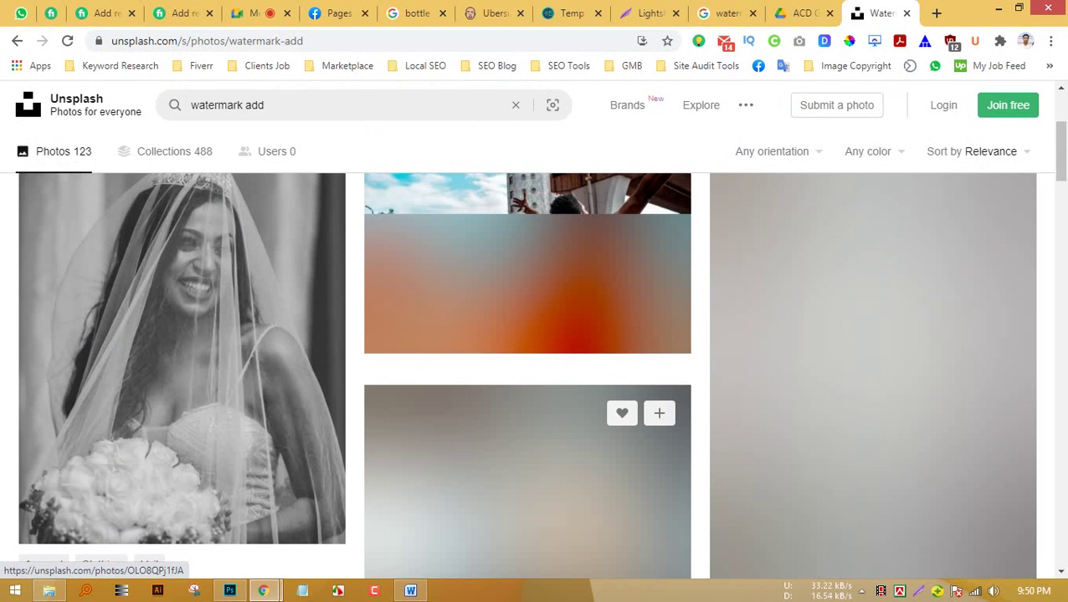
pyautogui.scroll(2, 527, 468)
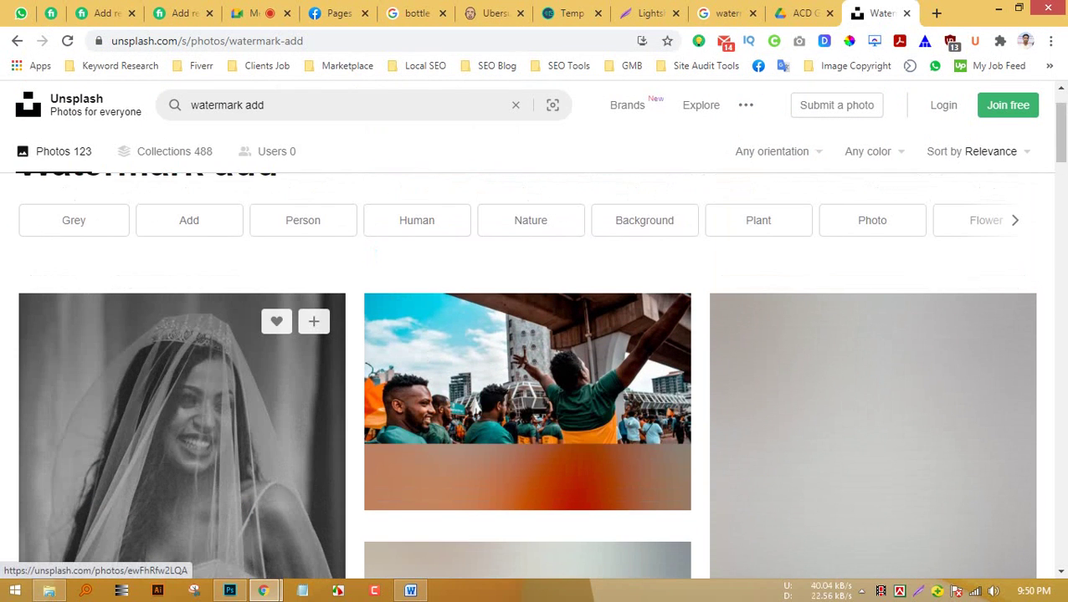
pyautogui.scroll(-4, 238, 452)
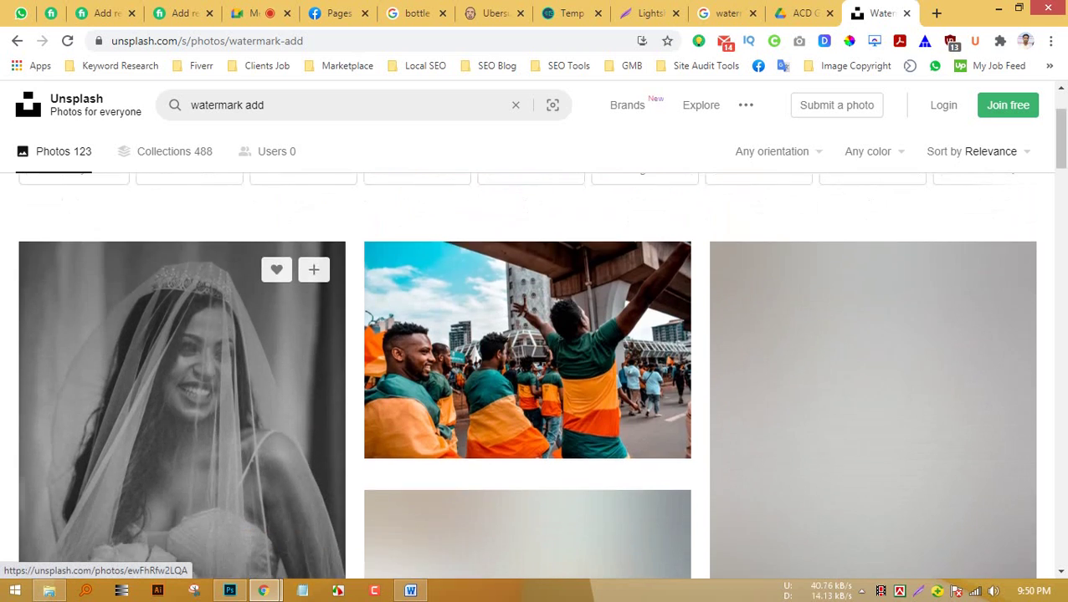
pyautogui.scroll(-1, 209, 373)
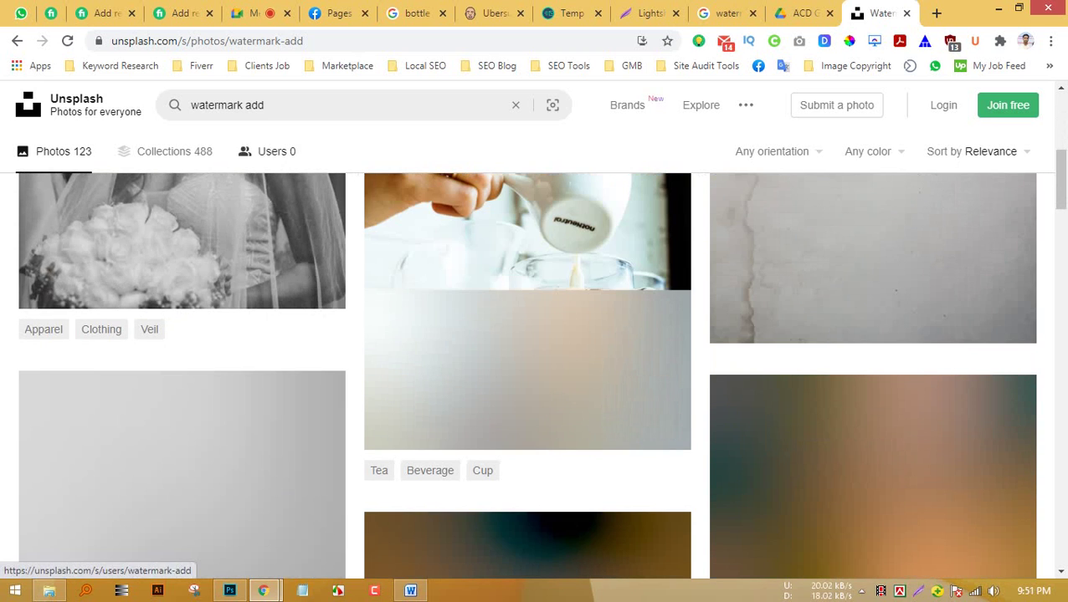
pyautogui.scroll(1, 527, 376)
pyautogui.scroll(-2, 209, 418)
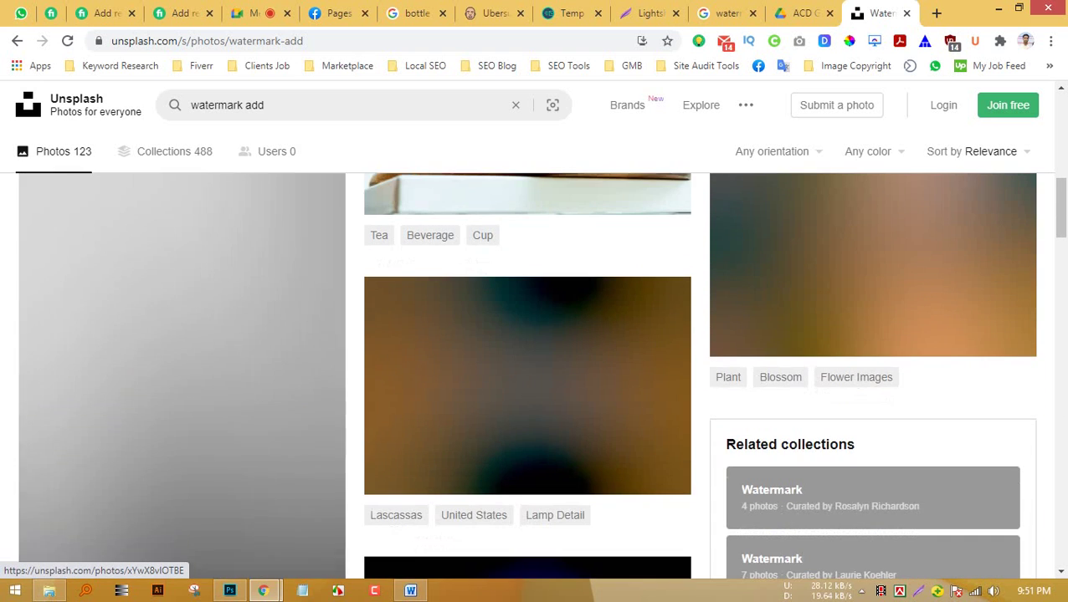
pyautogui.scroll(2, 209, 418)
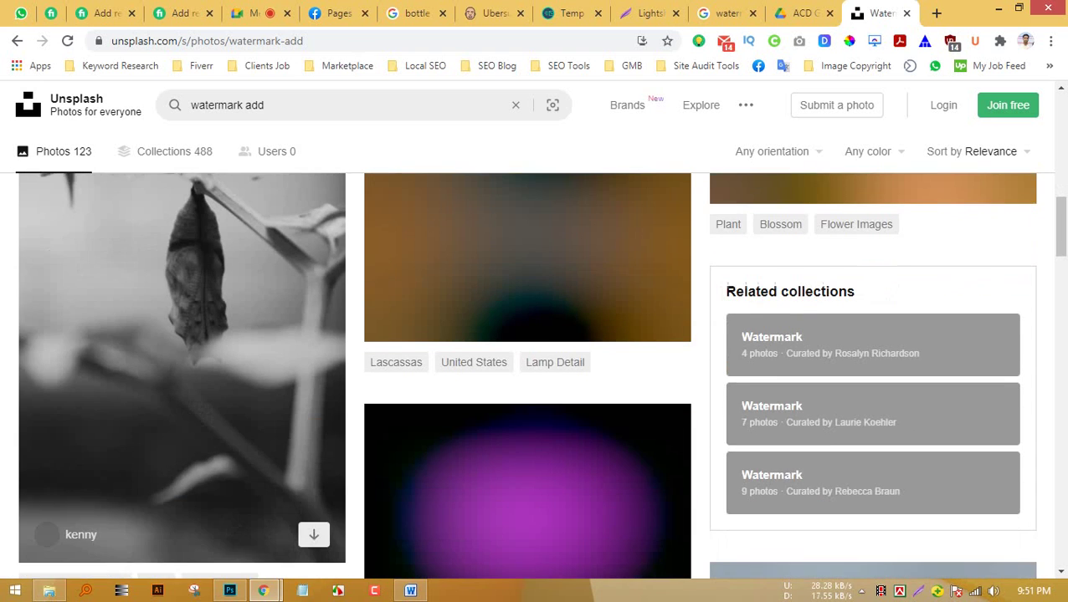
pyautogui.scroll(-4, 210, 419)
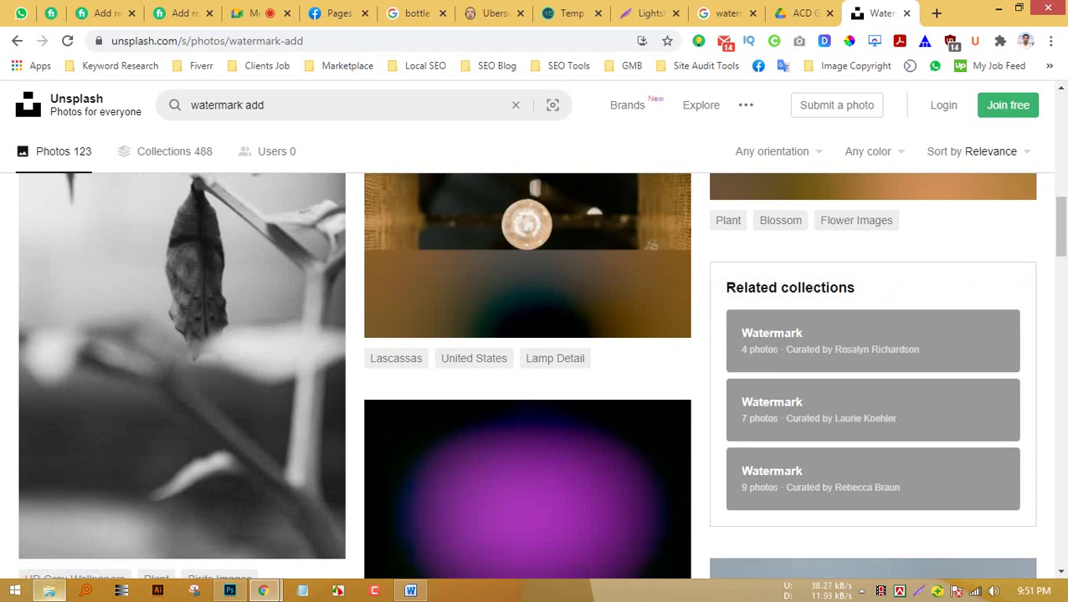
# Preview the bottle image 11142351_2 in the Downloads folder, then open it in Adobe Photoshop CC 2018.
pyautogui.click(48, 591)
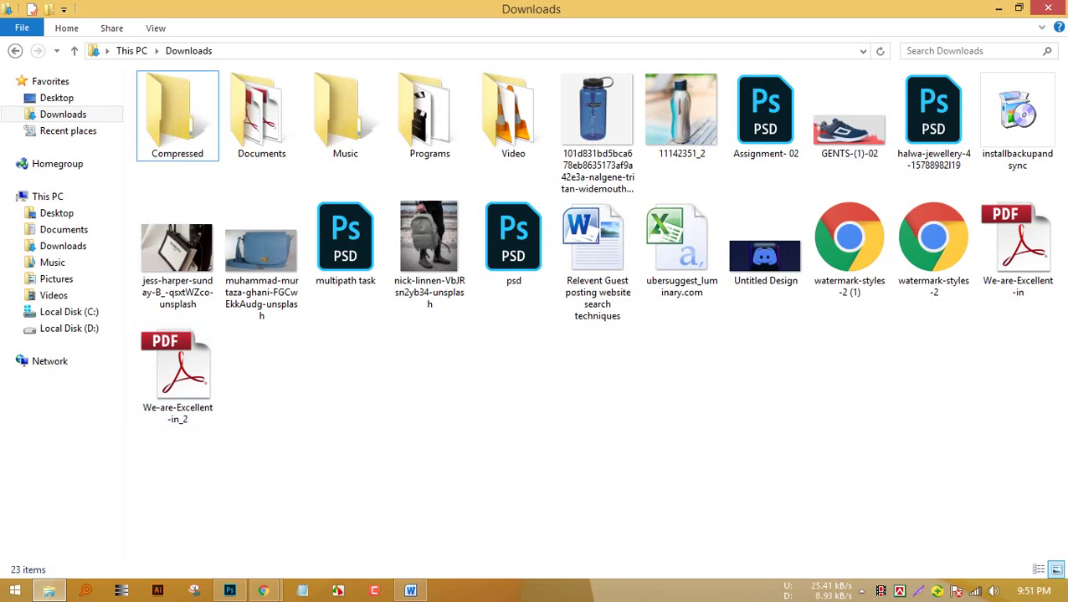
pyautogui.click(681, 115)
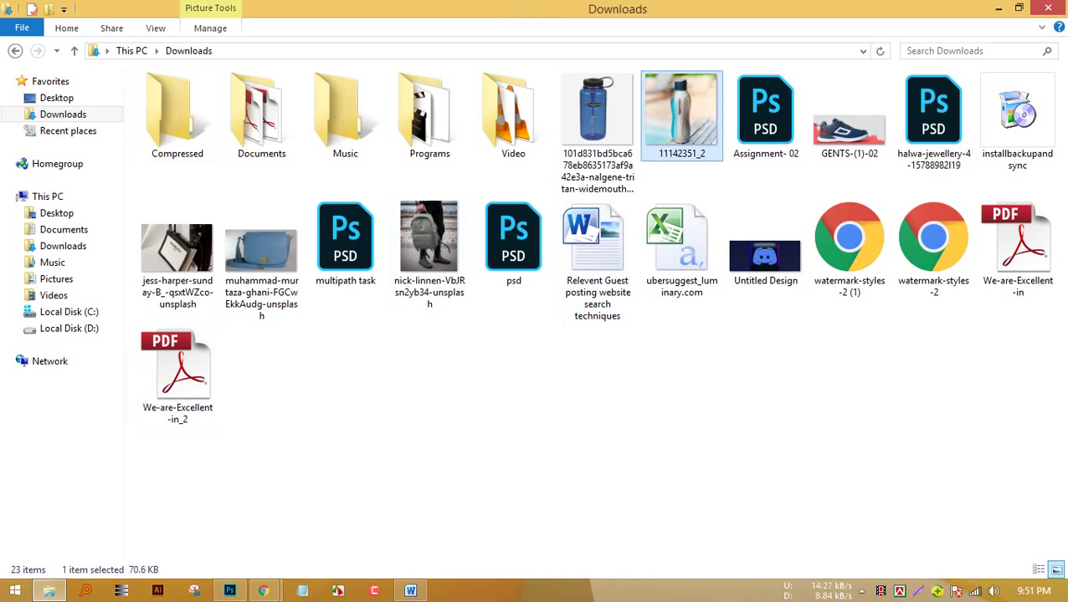
pyautogui.doubleClick(682, 116)
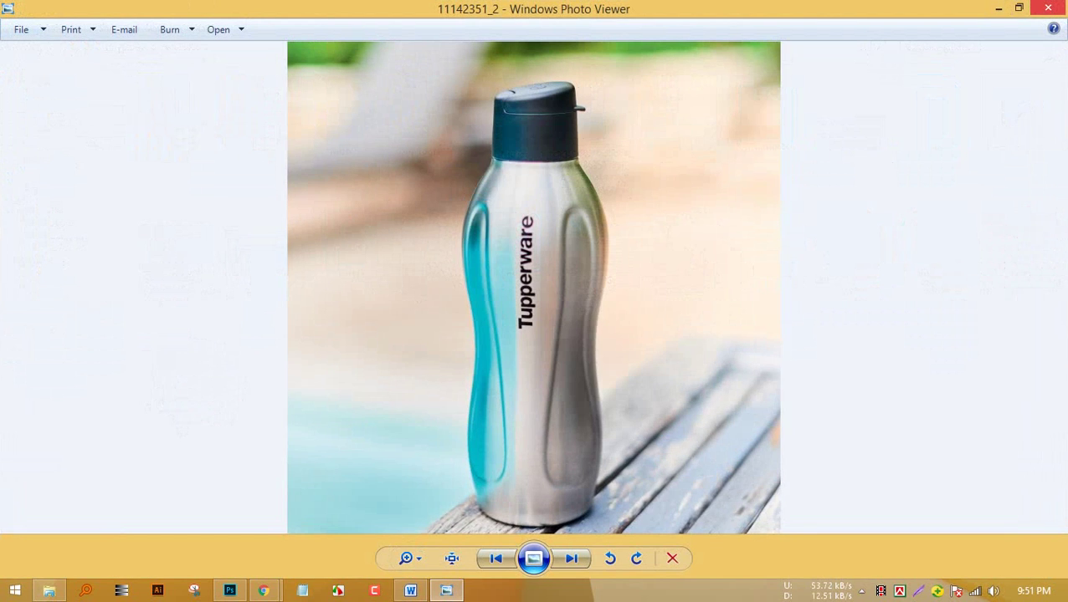
pyautogui.click(1047, 8)
pyautogui.rightClick(684, 127)
pyautogui.moveTo(737, 378)
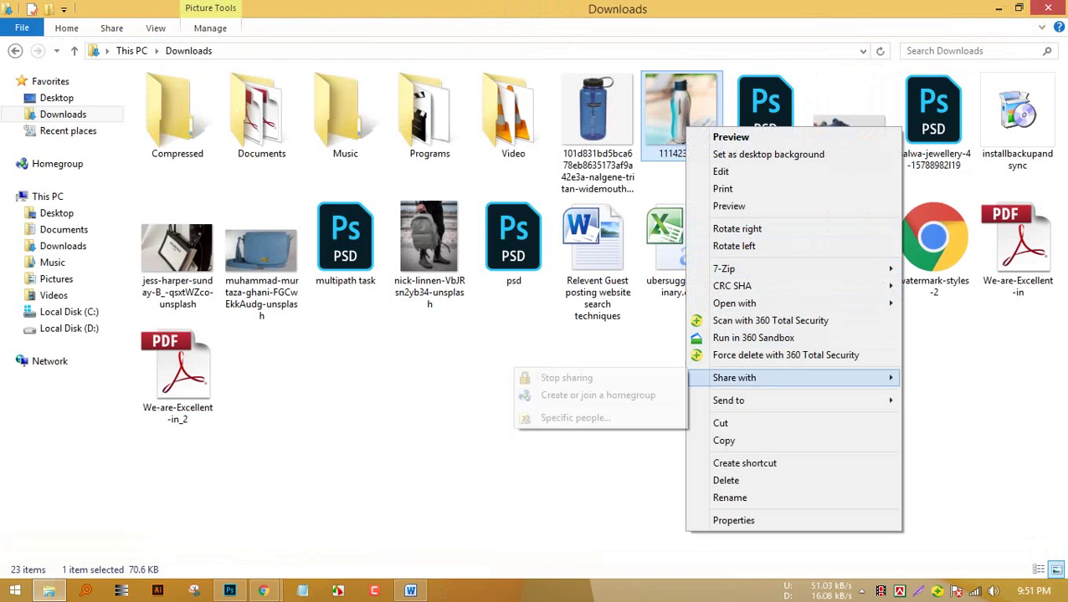
pyautogui.moveTo(734, 302)
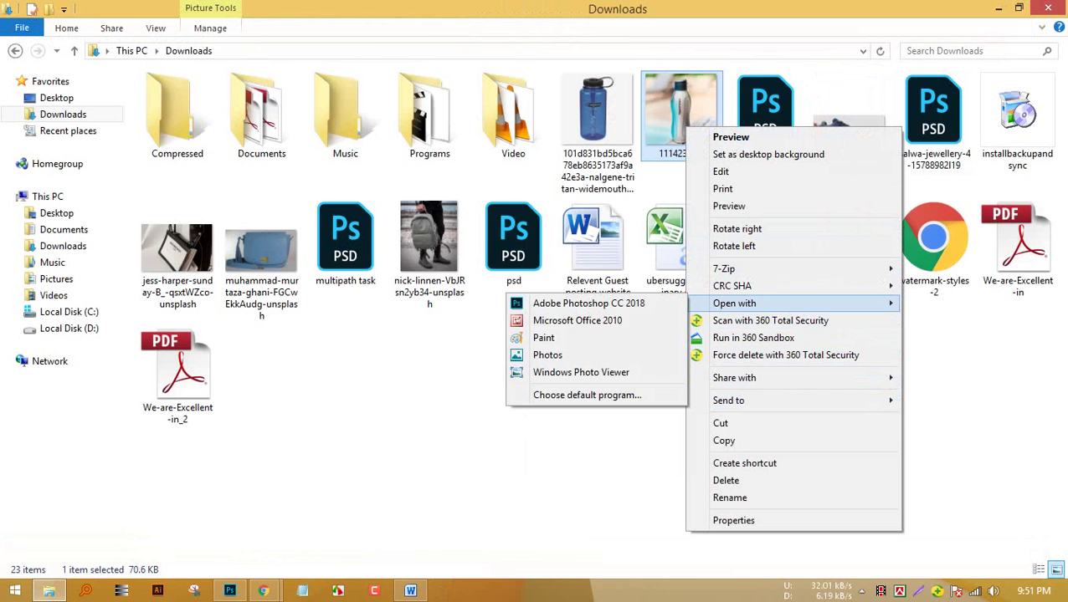
pyautogui.click(586, 302)
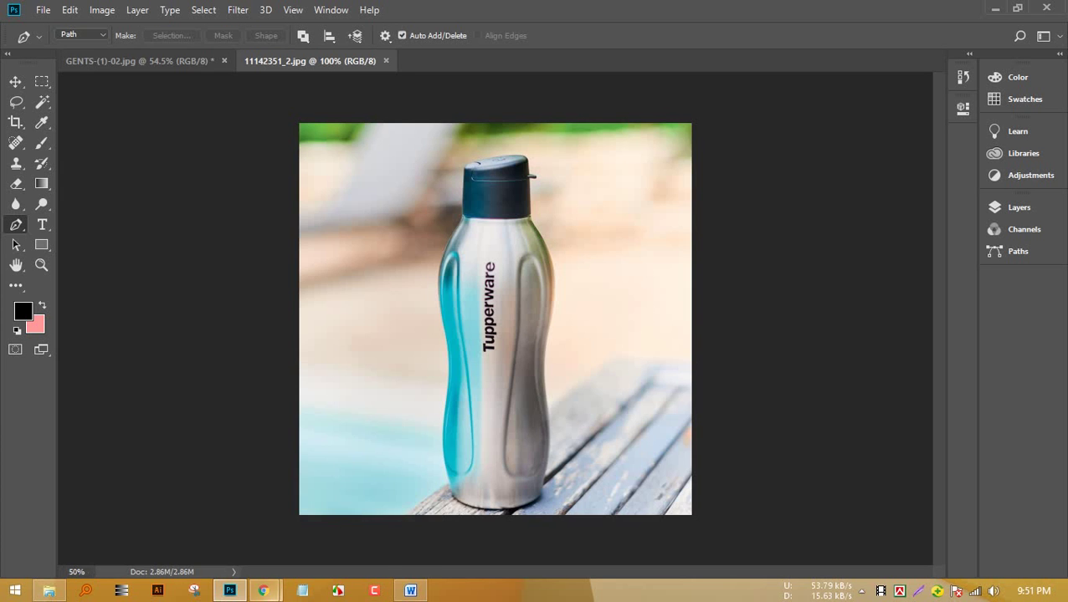
# Switch to Chrome to check the Meet call, then return to the bottle photo in Photoshop.
pyautogui.moveTo(263, 591)
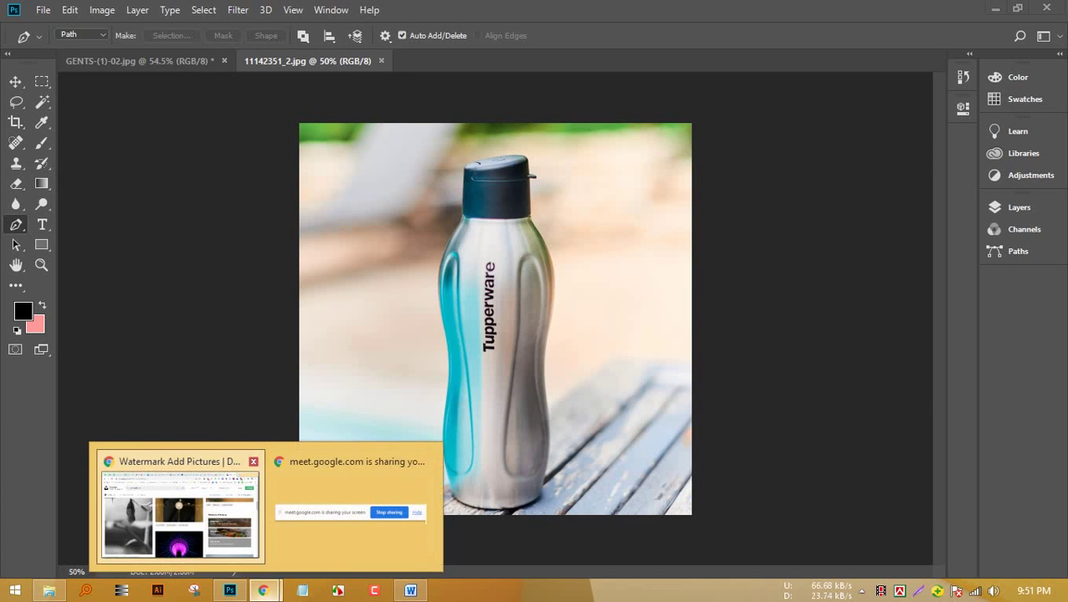
pyautogui.click(180, 514)
pyautogui.click(255, 14)
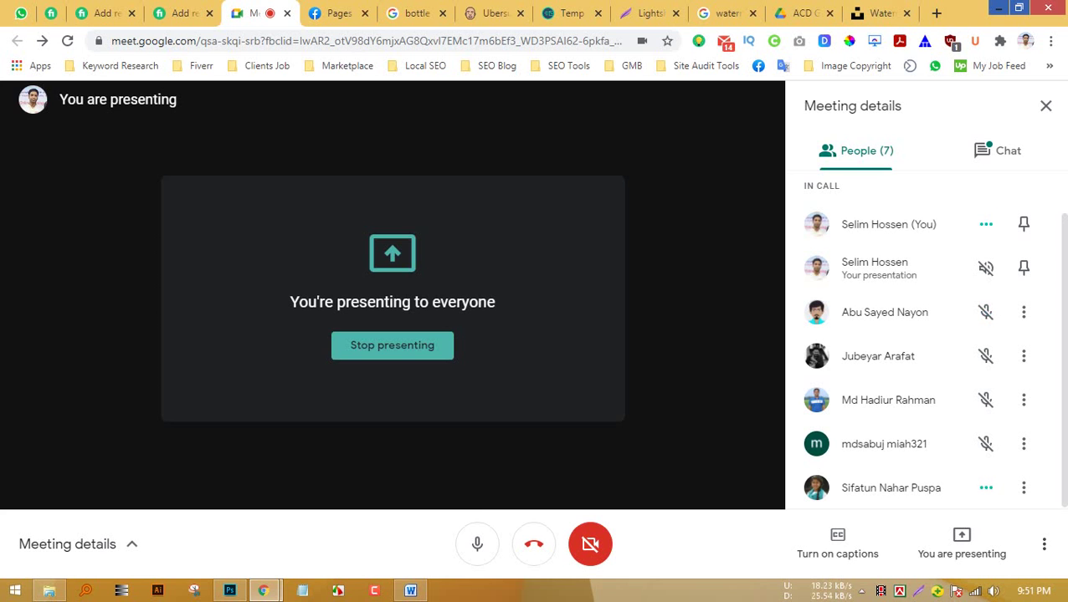
pyautogui.click(996, 7)
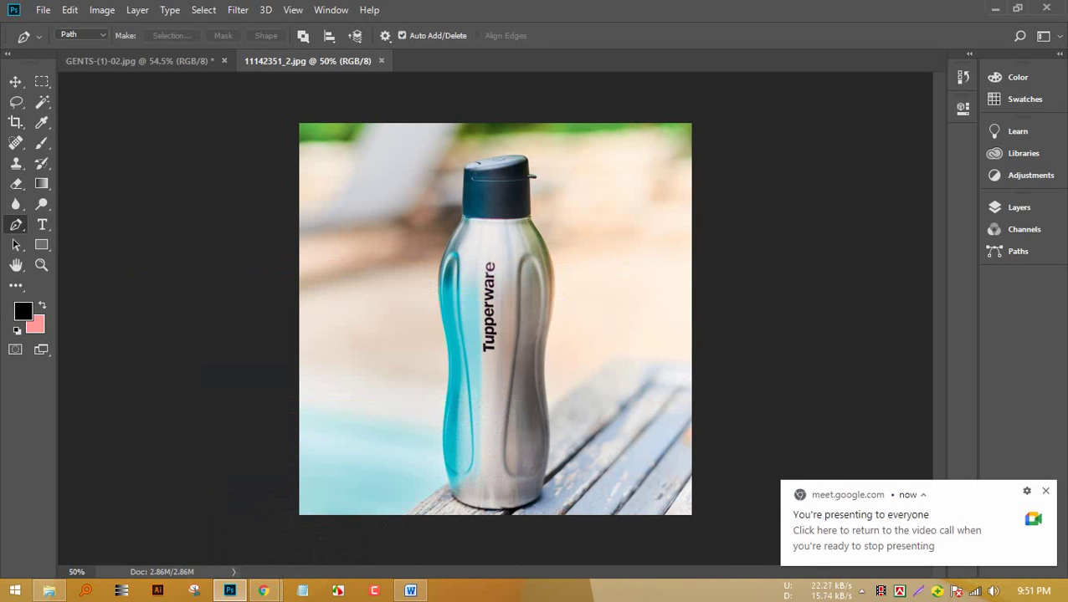
# Examine the bottle and its vertical Tupperware lettering up close and at full view.
pyautogui.scroll(8, 547, 334)
pyautogui.scroll(-3, 591, 354)
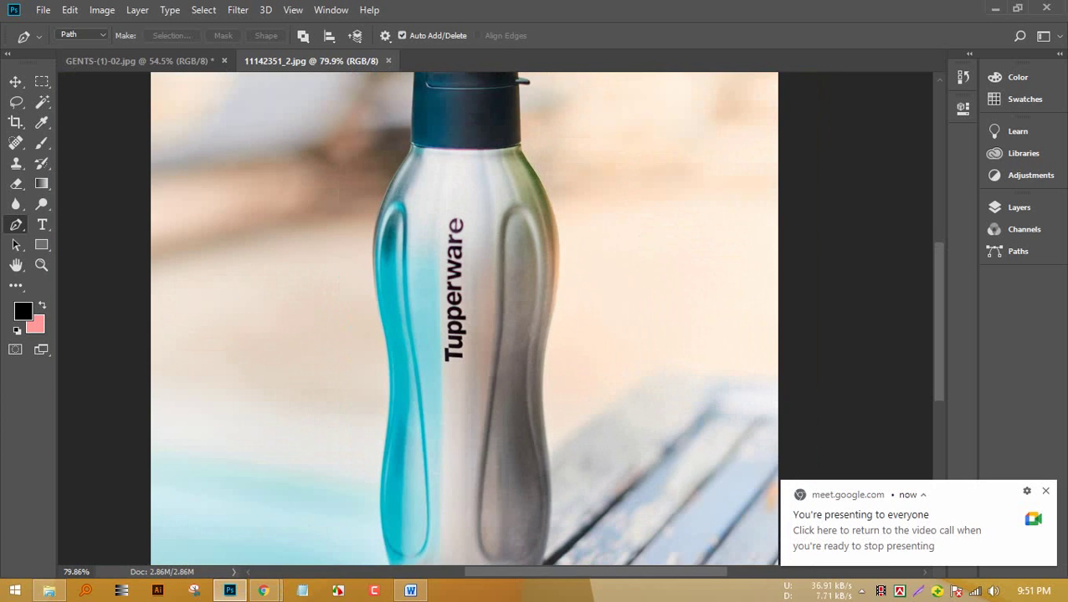
pyautogui.scroll(-1, 586, 360)
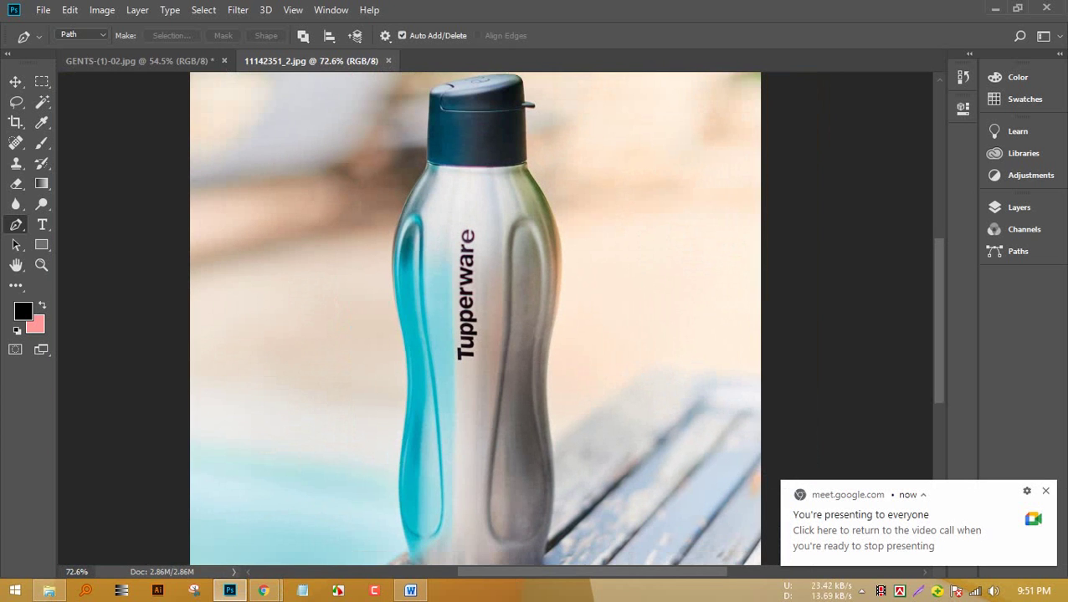
pyautogui.scroll(-2, 590, 351)
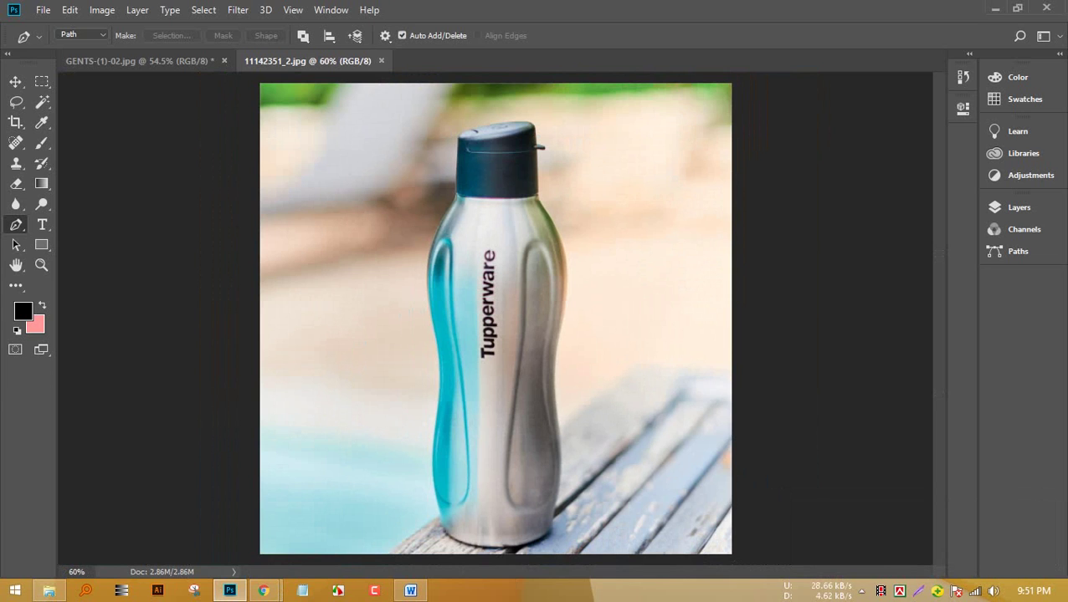
pyautogui.moveTo(499, 250); pyautogui.dragTo(520, 252)
pyautogui.hotkey('ctrl', 'alt', 'z')
pyautogui.hotkey('ctrl', 'alt', 'z')
pyautogui.scroll(4, 574, 439)
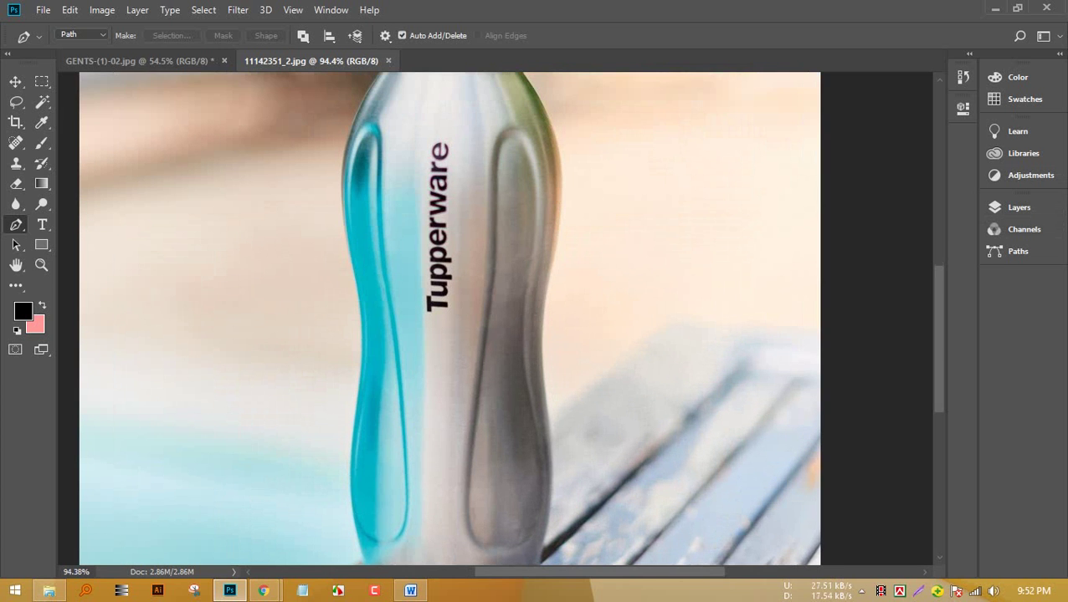
# Show the document's layers and unlock the bottle photo's background layer.
pyautogui.click(332, 10)
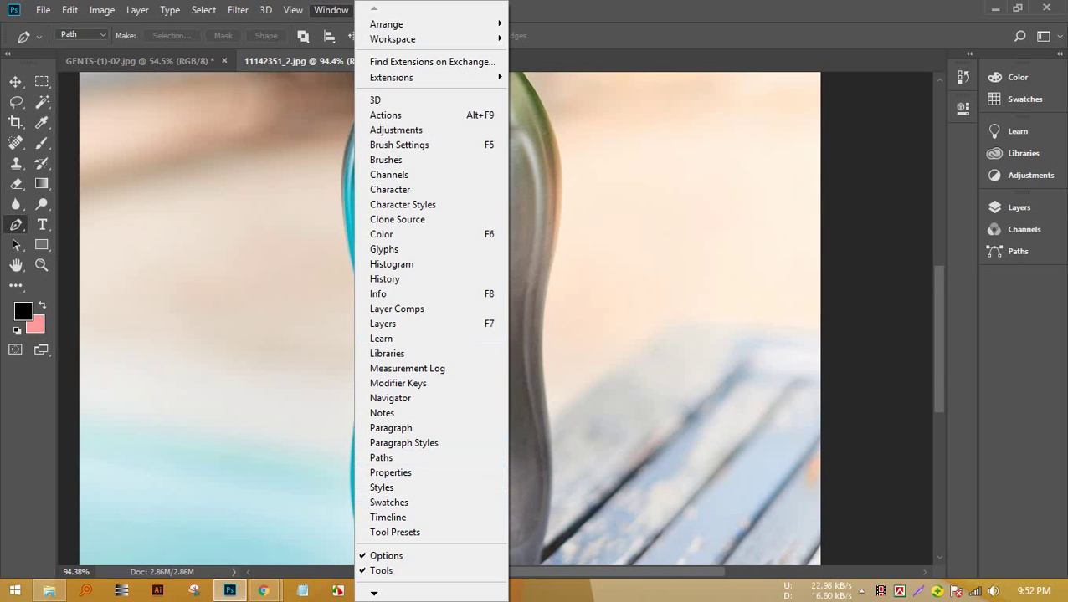
pyautogui.click(1018, 208)
pyautogui.click(948, 300)
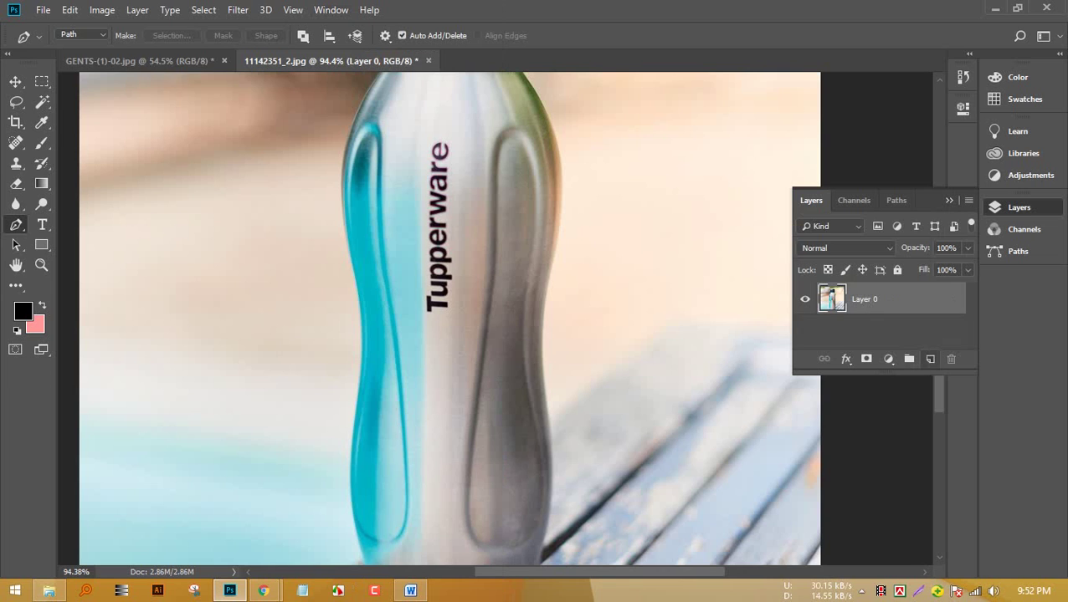
# Duplicate the unlocked bottle layer and rename the copy L 1.
pyautogui.click(929, 359)
pyautogui.press('Delete')
pyautogui.hotkey('ctrl', 'j')
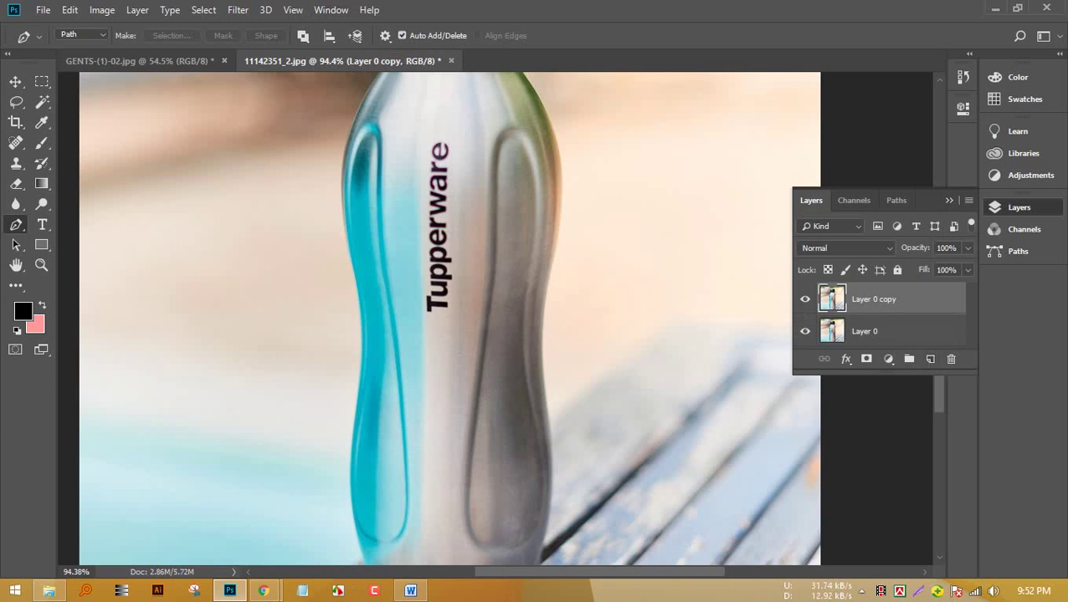
pyautogui.doubleClick(875, 299)
pyautogui.write('L 1')
pyautogui.press('Return')
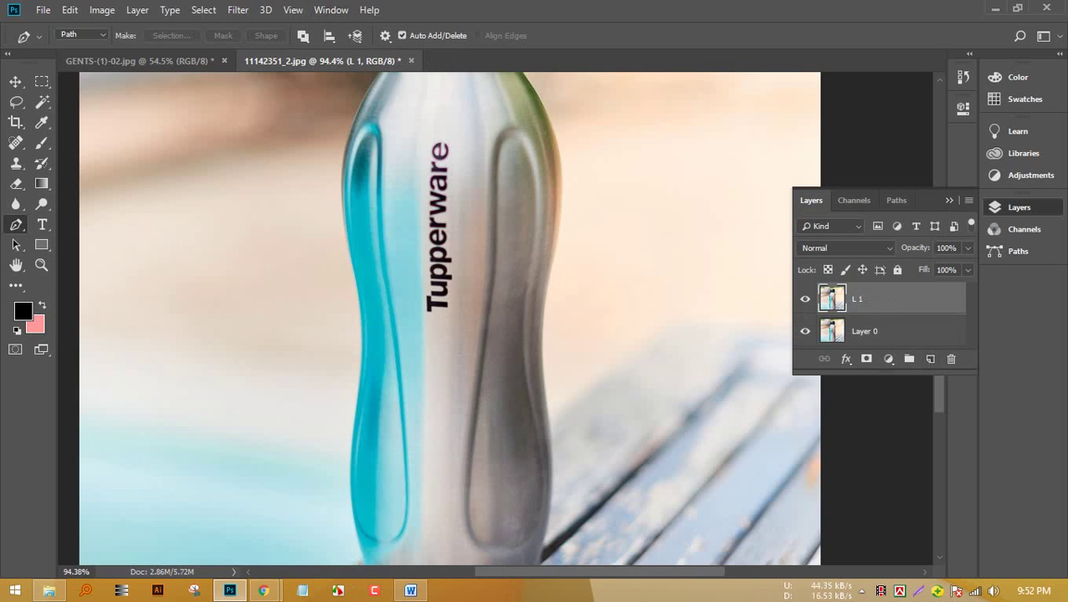
# Look over the bottle photo down to its base, then switch to Chrome to check the Meet call.
pyautogui.scroll(-2, 459, 411)
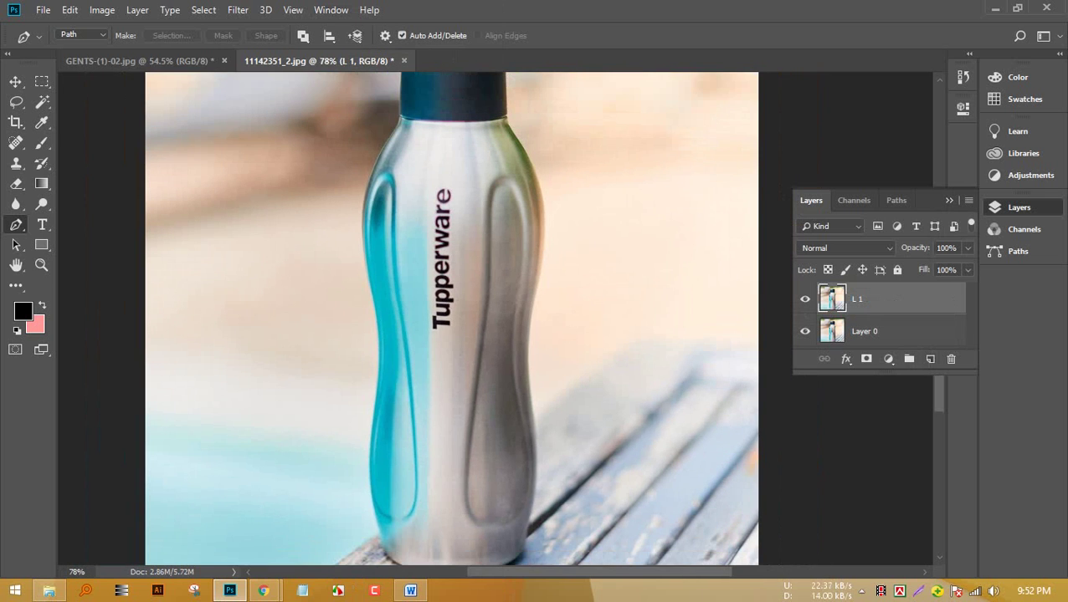
pyautogui.scroll(-3, 454, 318)
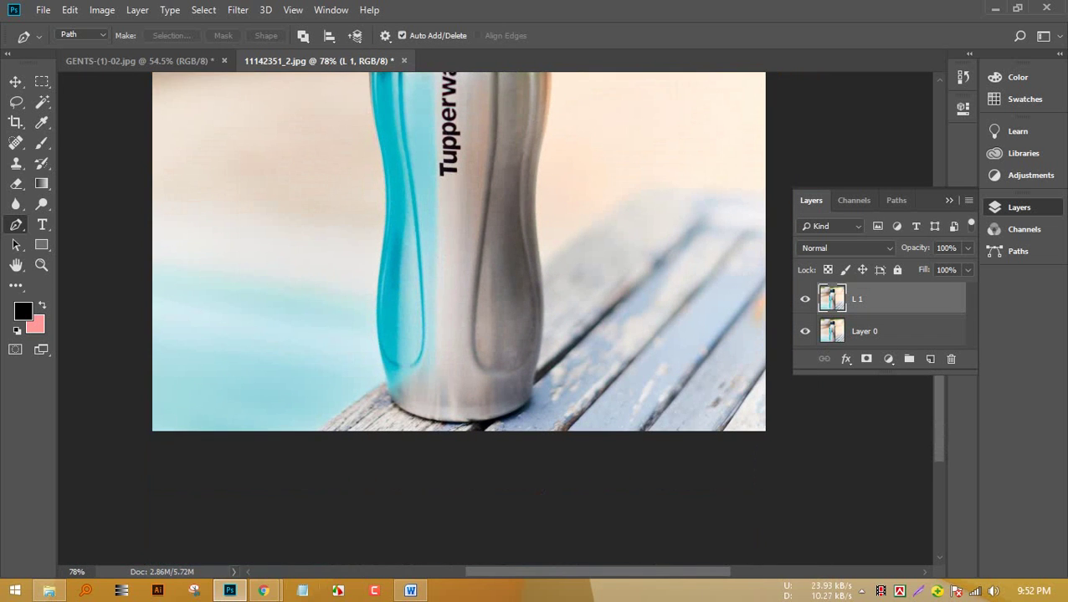
pyautogui.moveTo(263, 591)
pyautogui.click(180, 520)
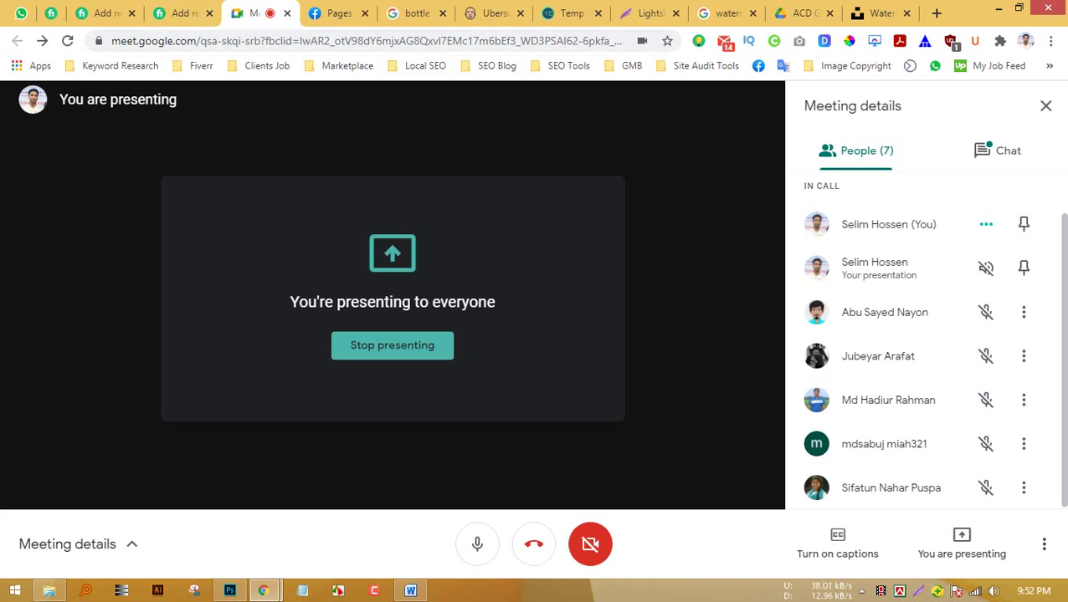
# Switch back to Photoshop, show the whole bottle photo and look over the Healing Brush and Clone Stamp tools.
pyautogui.click(997, 8)
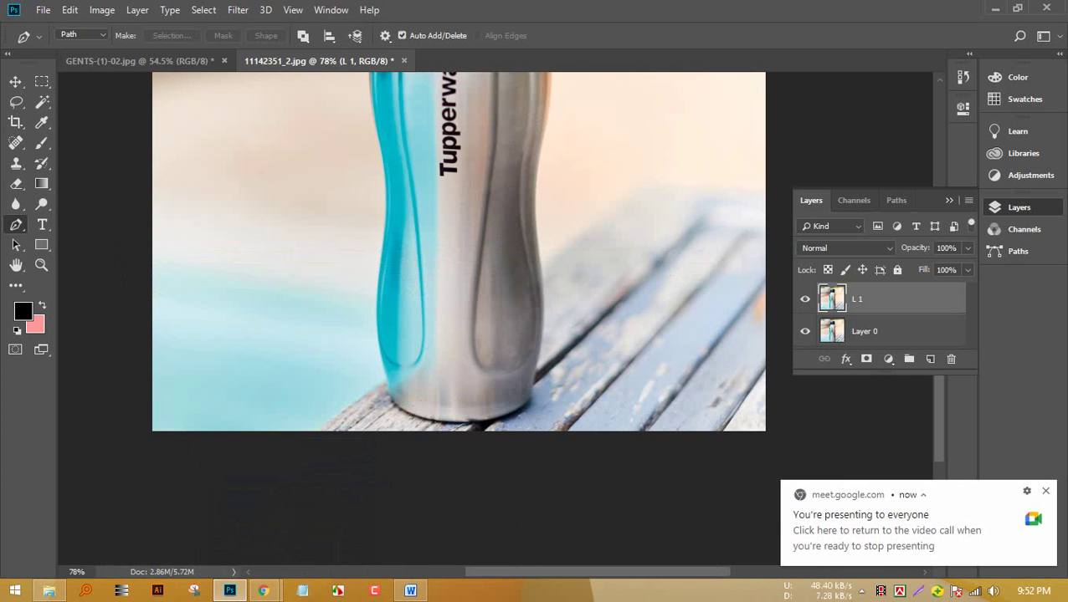
pyautogui.hotkey('ctrl', '0')
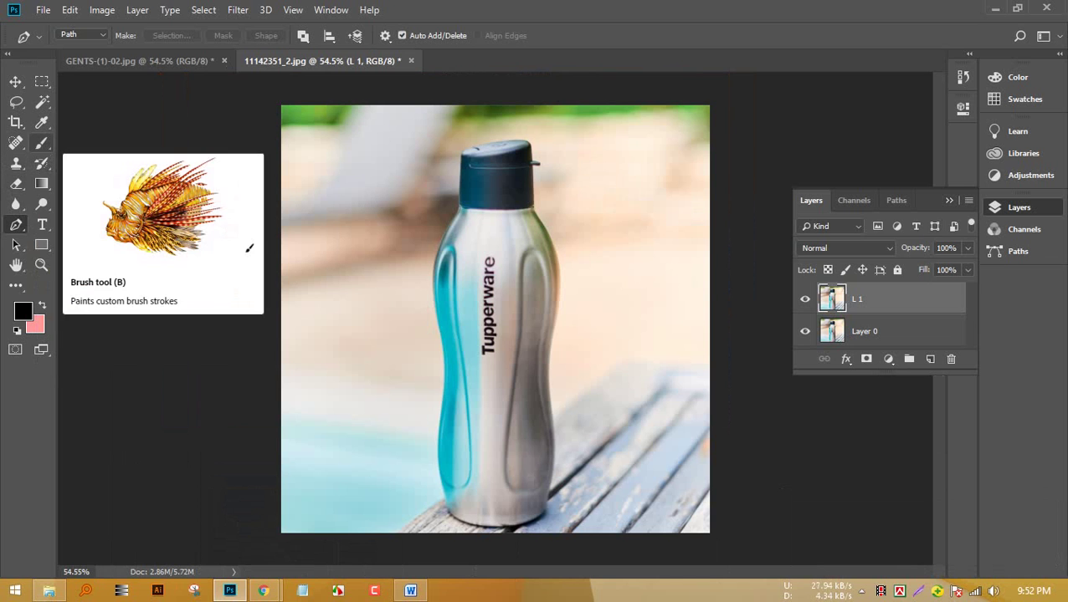
pyautogui.click(16, 142)
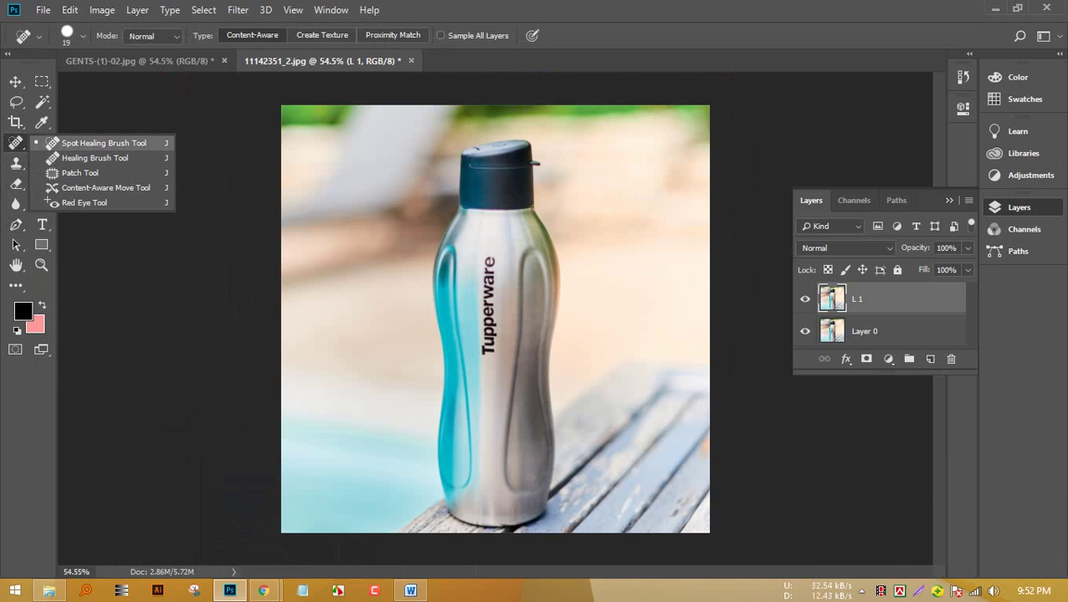
pyautogui.click(92, 158)
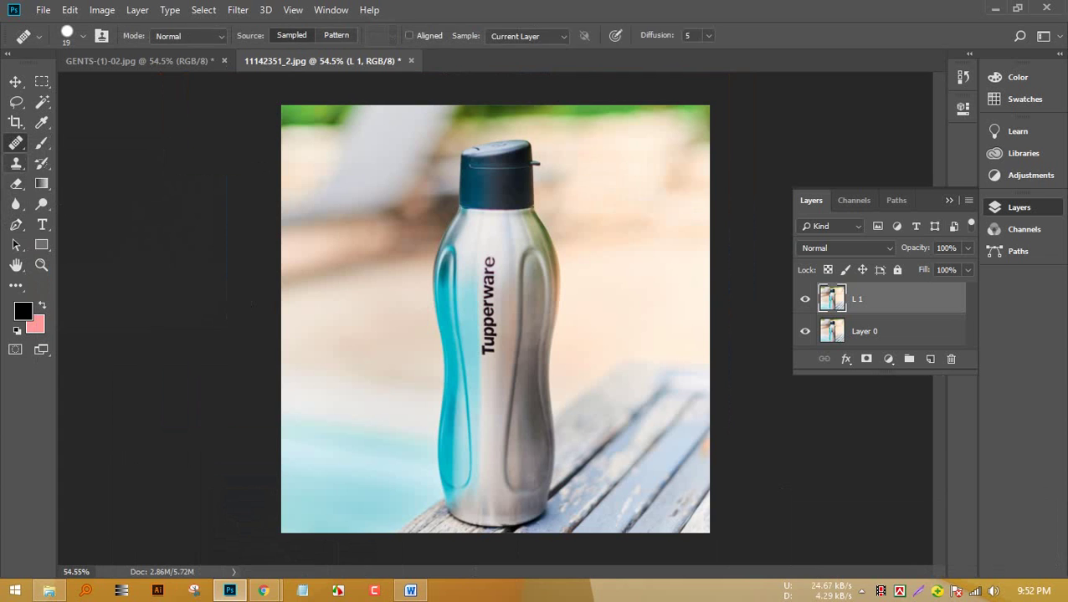
pyautogui.click(16, 163)
pyautogui.click(91, 164)
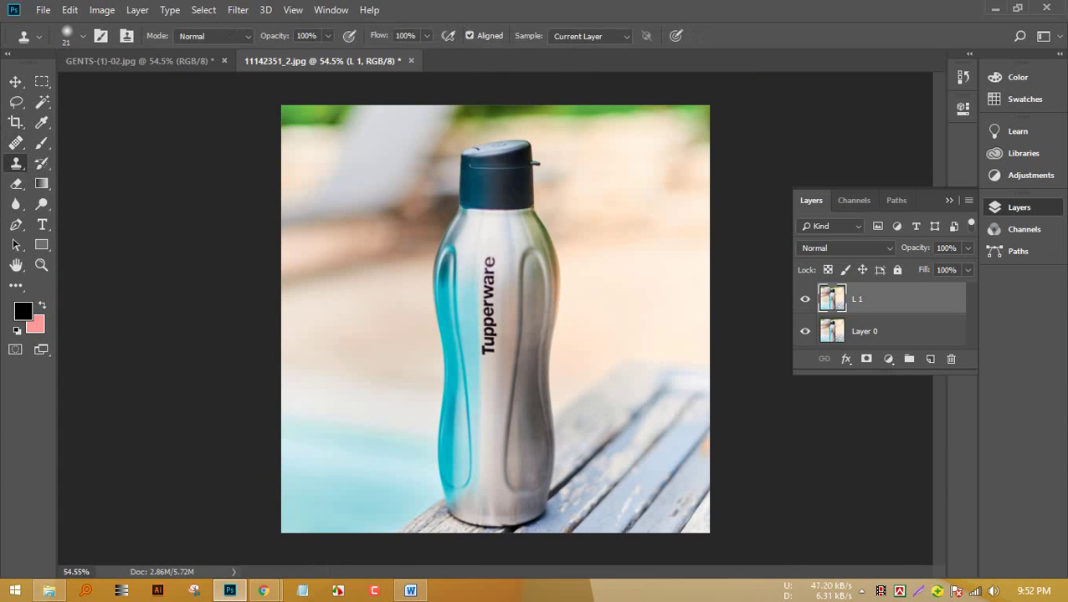
pyautogui.click(16, 143)
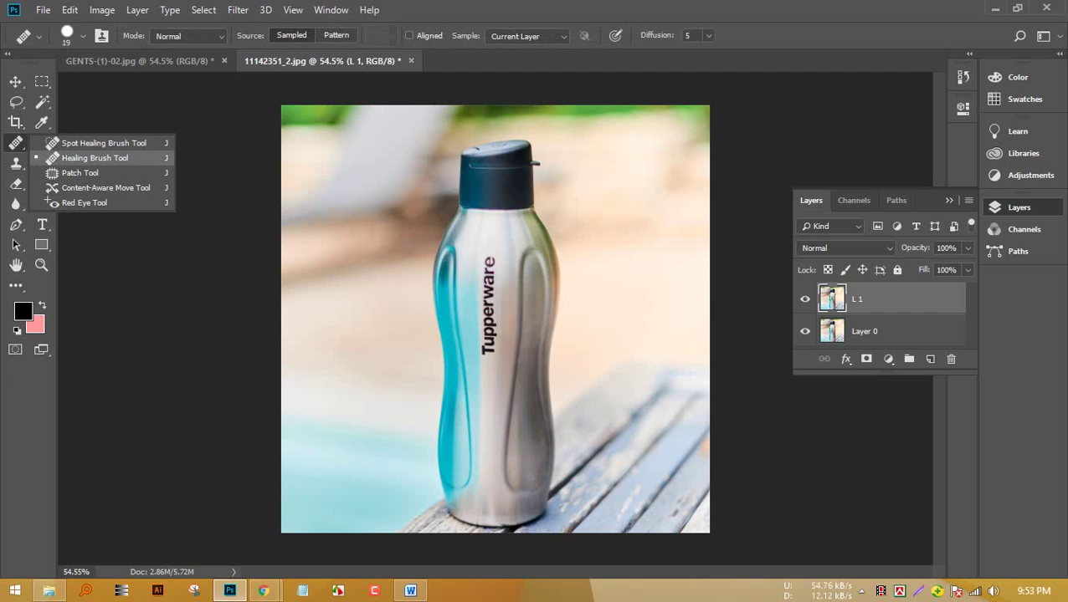
pyautogui.click(92, 159)
pyautogui.click(16, 164)
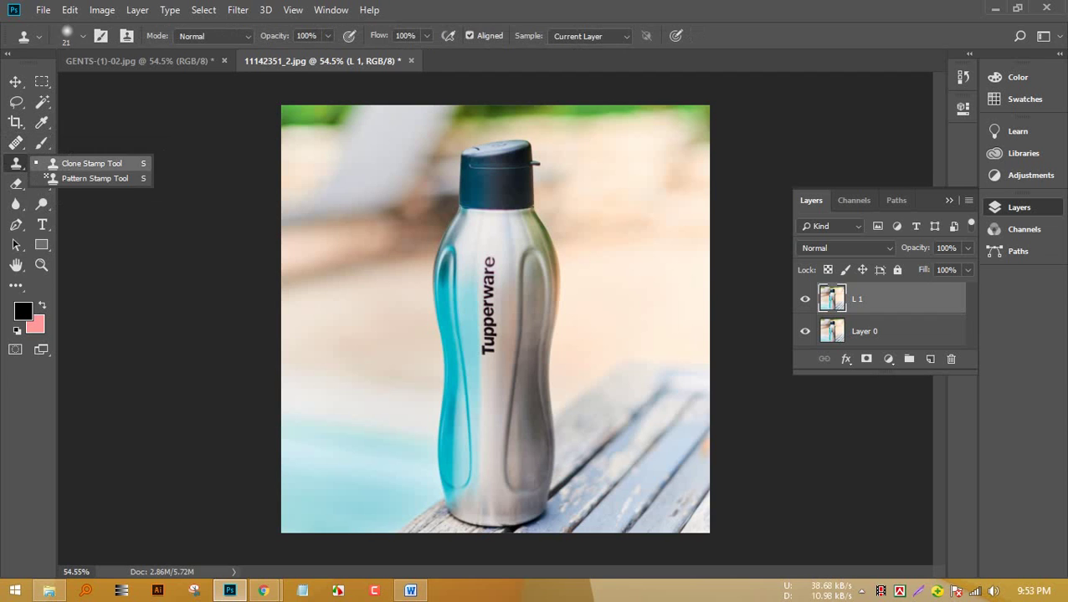
pyautogui.click(91, 163)
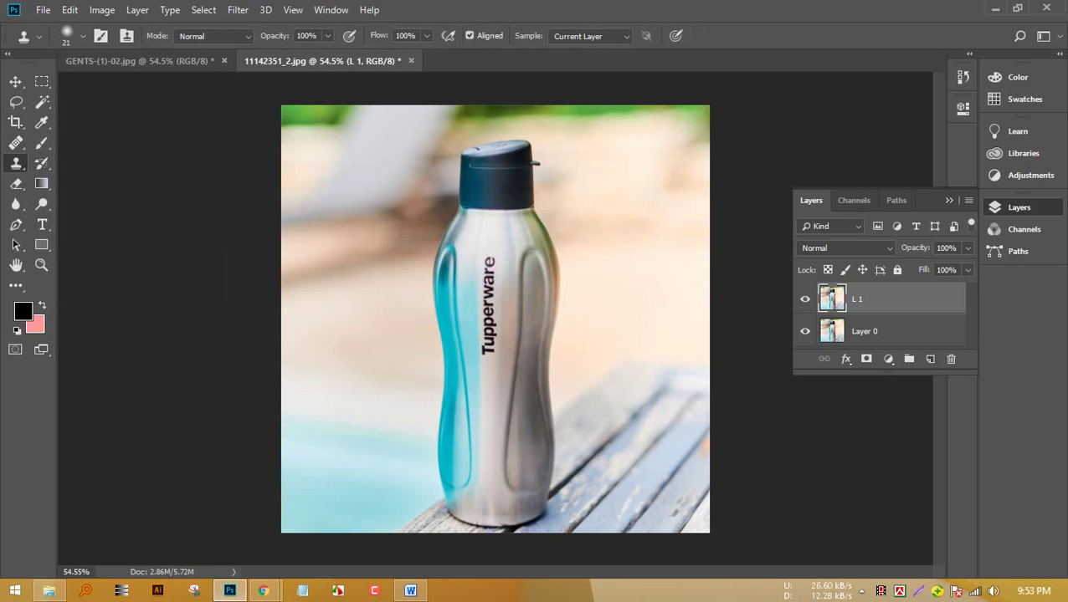
# Draw a freehand Lasso selection closely around the vertical Tupperware lettering on the bottle.
pyautogui.click(16, 101)
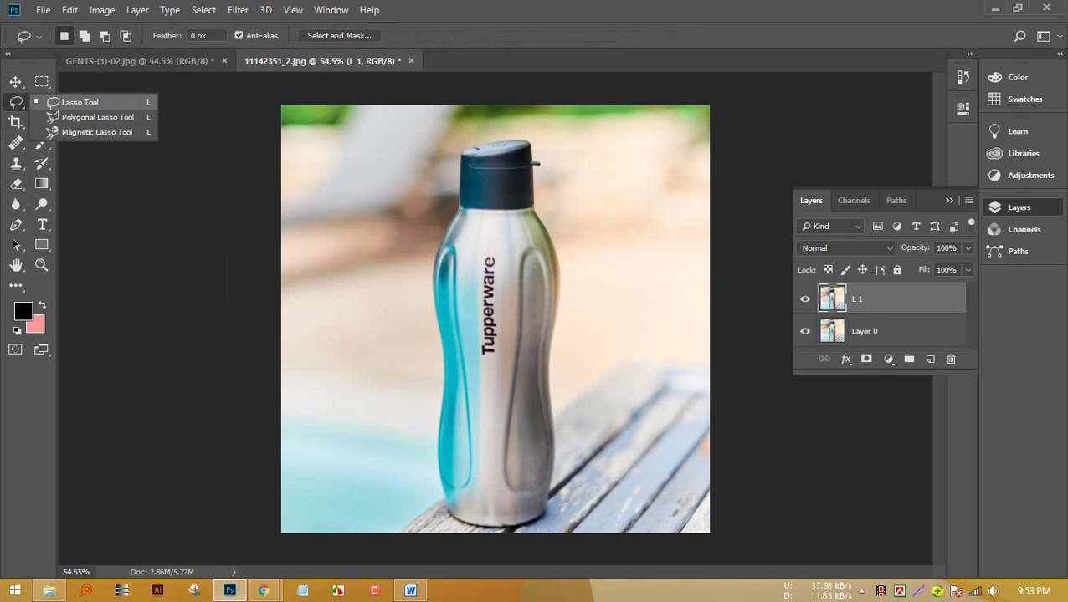
pyautogui.click(80, 102)
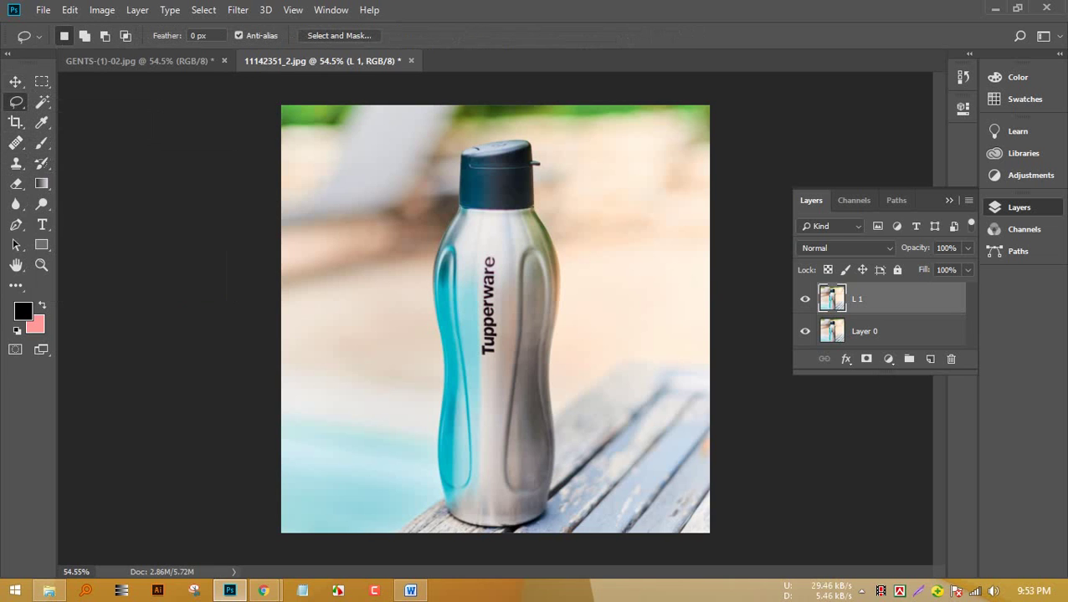
pyautogui.click(16, 102)
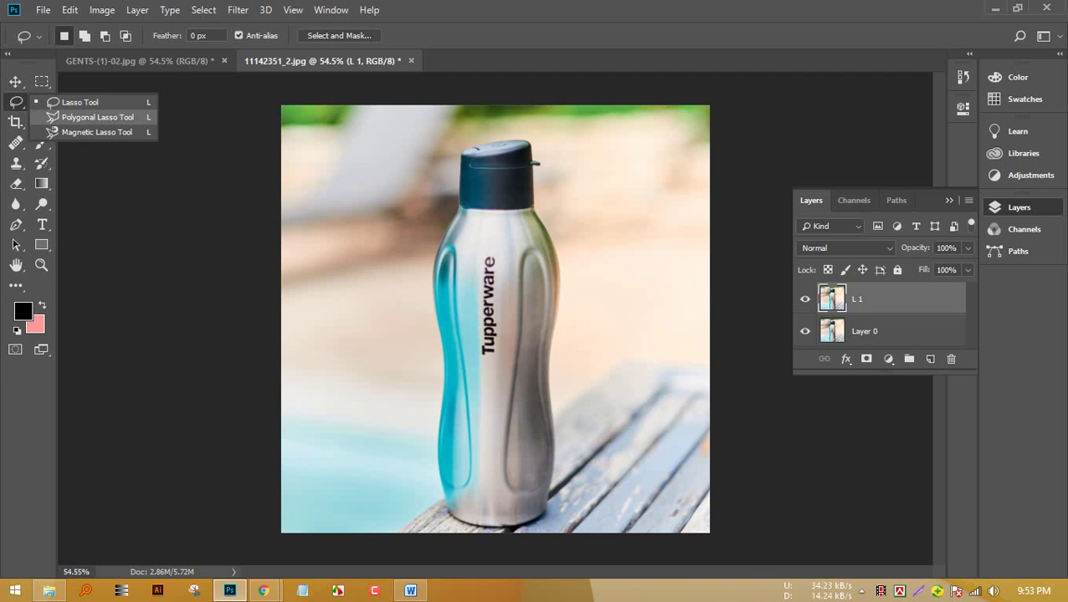
pyautogui.click(80, 102)
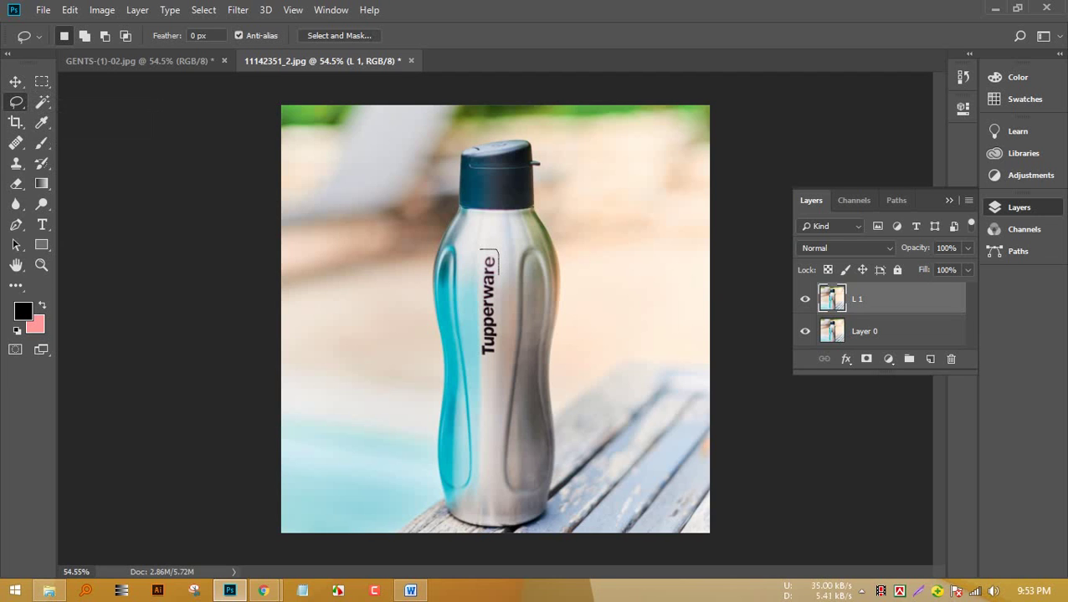
pyautogui.moveTo(480, 281)
pyautogui.mouseDown()
pyautogui.moveTo(478, 330)
pyautogui.moveTo(498, 313)
pyautogui.moveTo(498, 273)
pyautogui.moveTo(483, 249)
pyautogui.mouseUp()
# Fill the selected lettering with Content-Aware in Normal mode at 100% opacity with Color Adaptation, and deselect.
pyautogui.rightClick(496, 297)
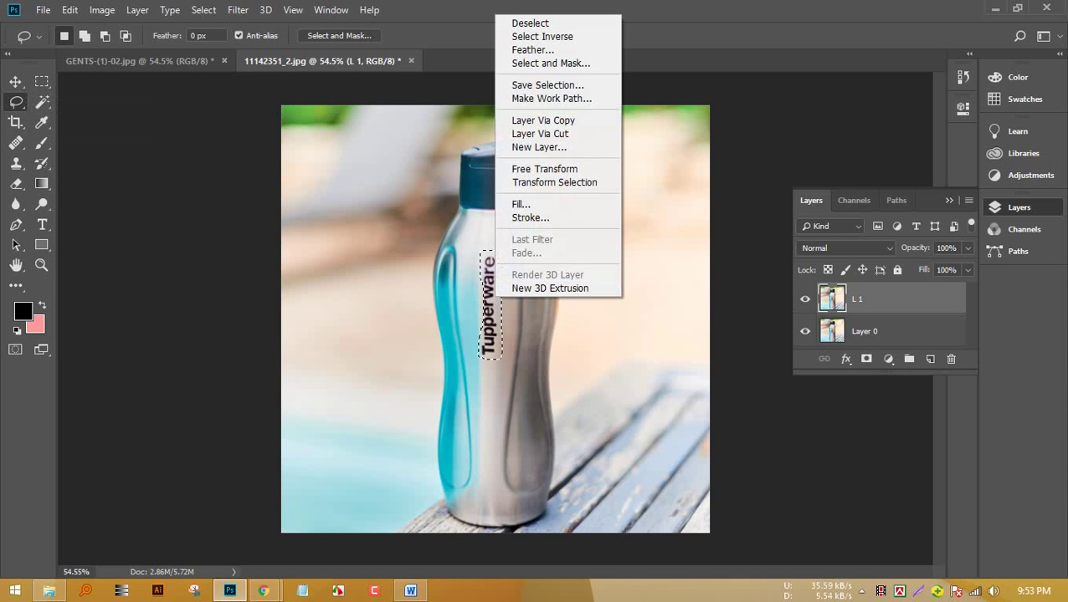
pyautogui.click(521, 204)
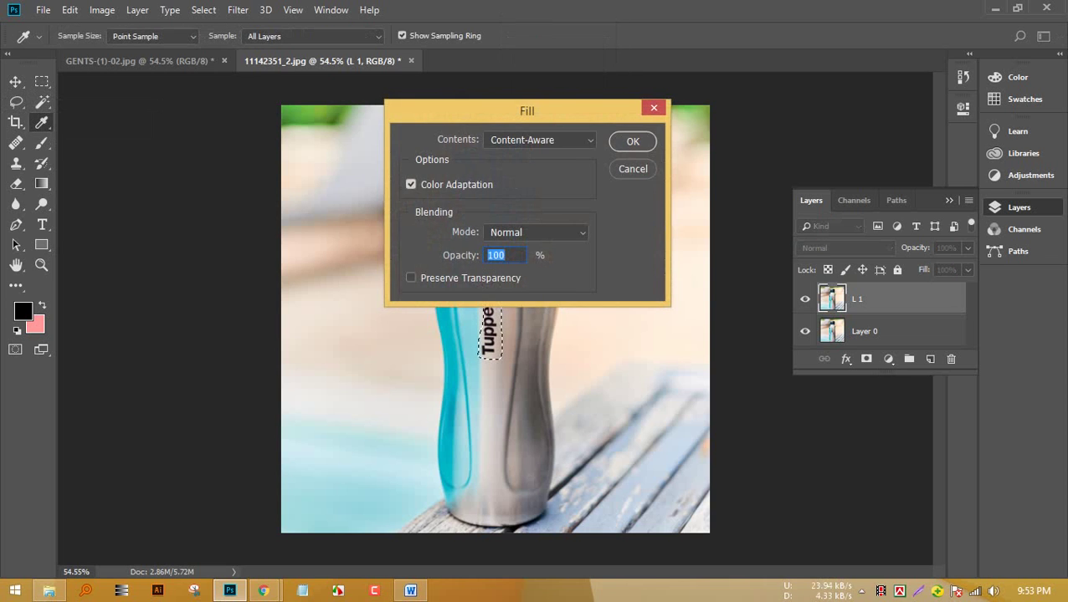
pyautogui.moveTo(526, 110); pyautogui.dragTo(740, 59)
pyautogui.click(753, 89)
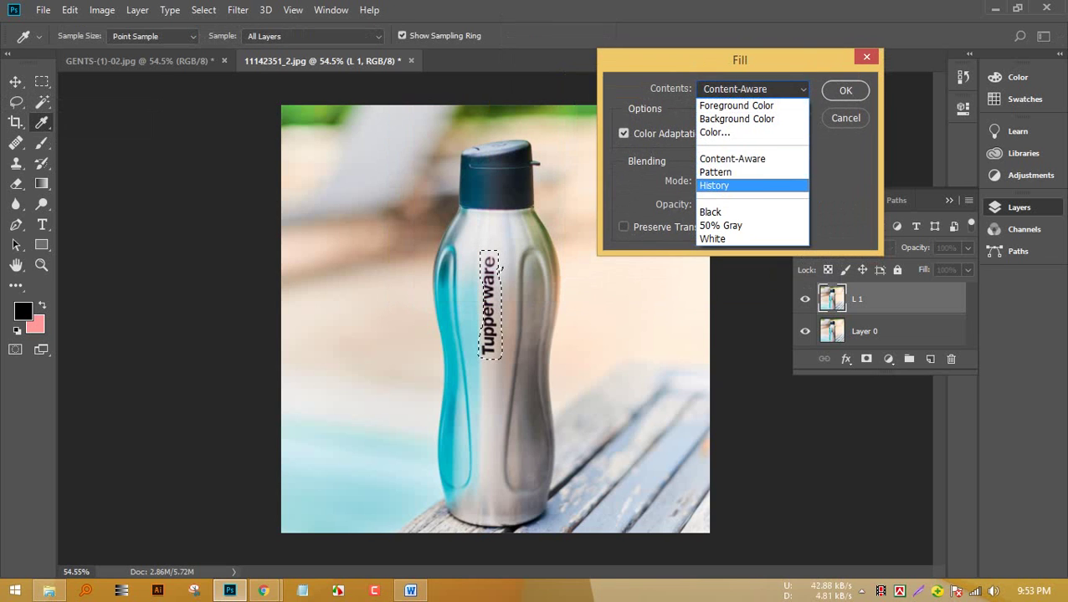
pyautogui.click(733, 159)
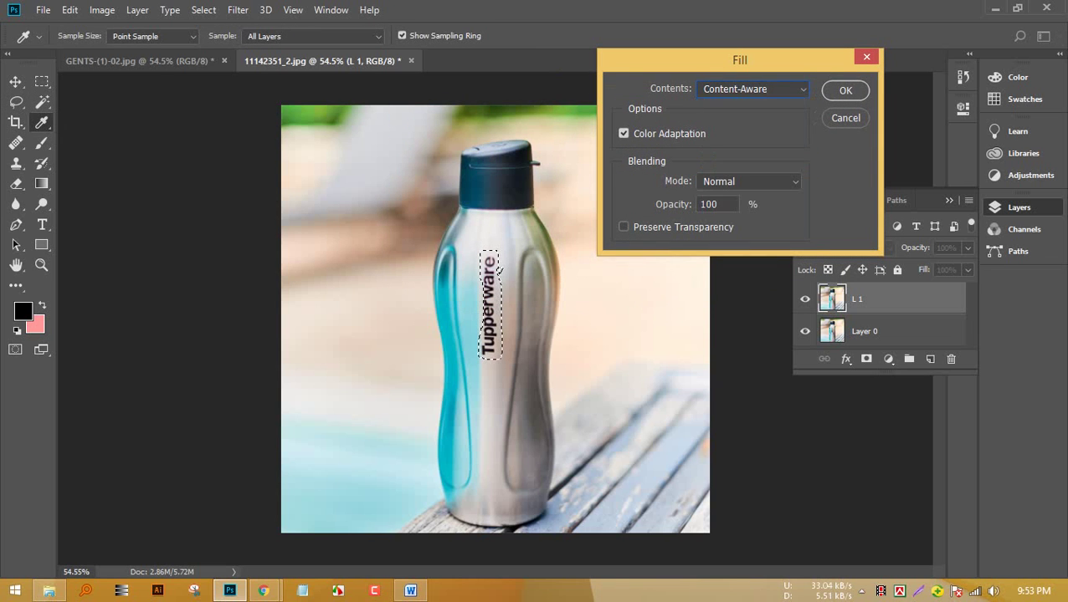
pyautogui.click(748, 182)
pyautogui.press('Escape')
pyautogui.press('Return')
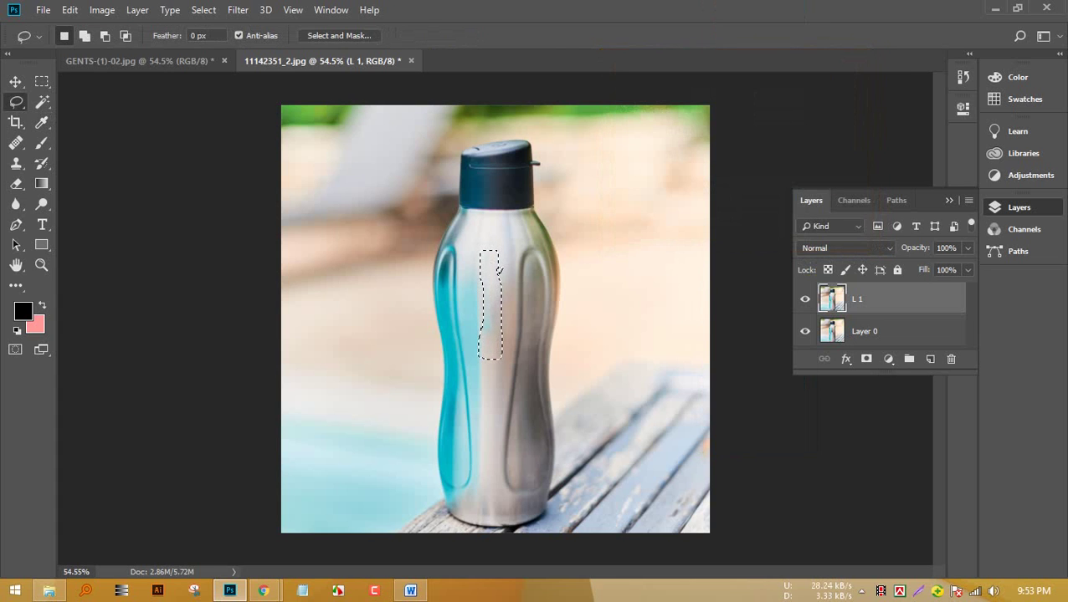
pyautogui.hotkey('ctrl', 'd')
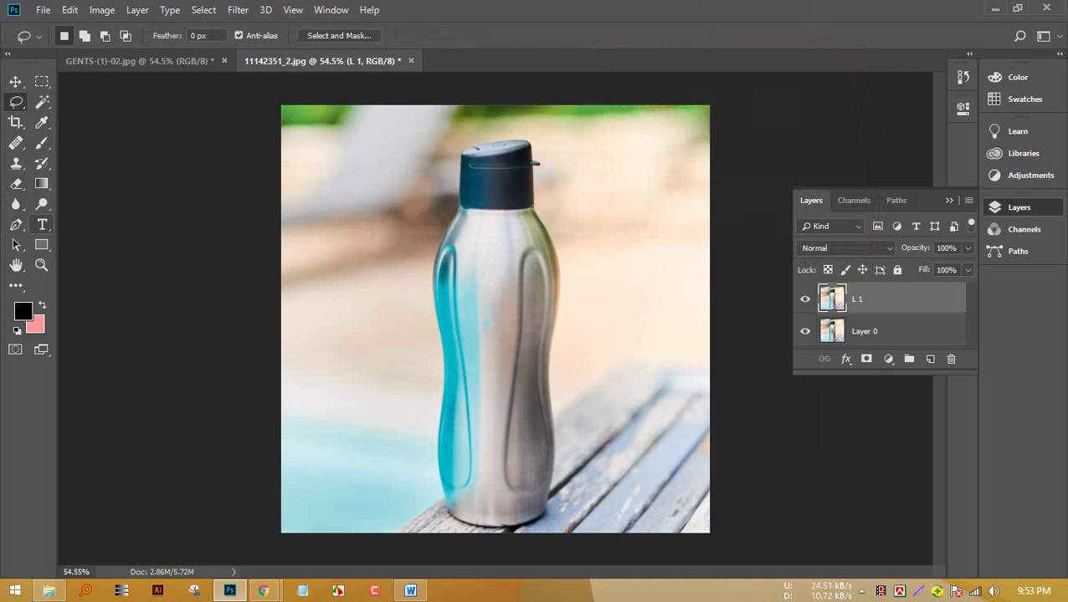
# Start a text line on the background beside the bottle, set in 36 pt Myriad Pro Bold.
pyautogui.click(42, 224)
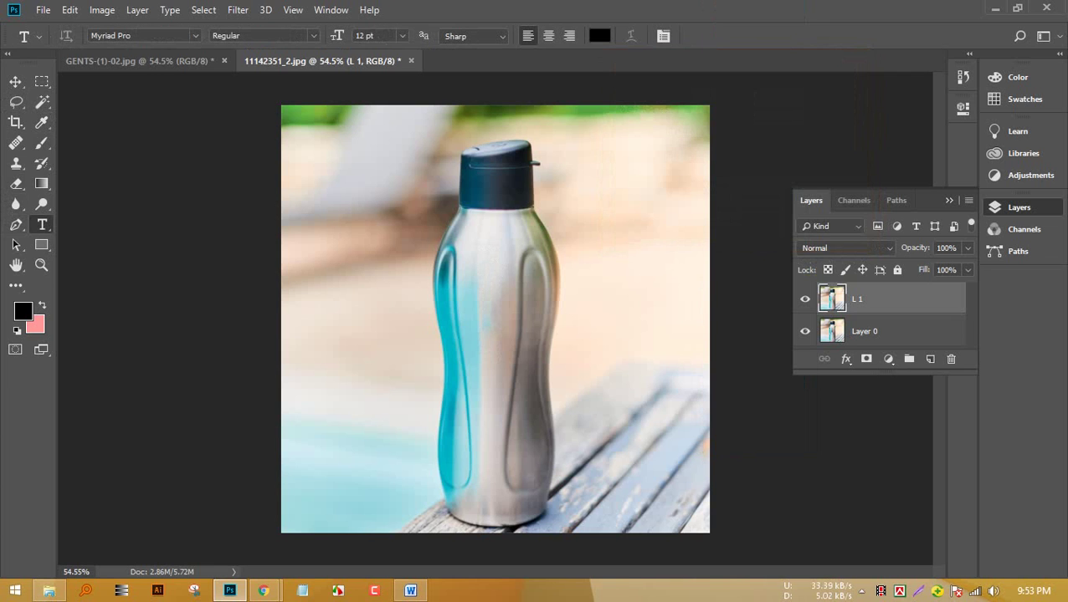
pyautogui.click(621, 321)
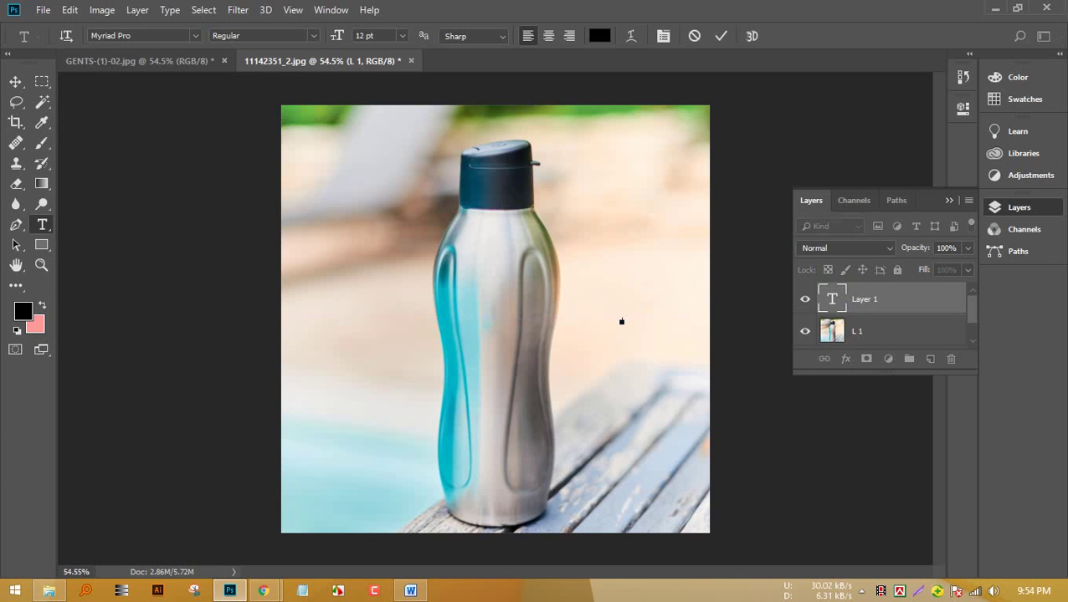
pyautogui.click(403, 36)
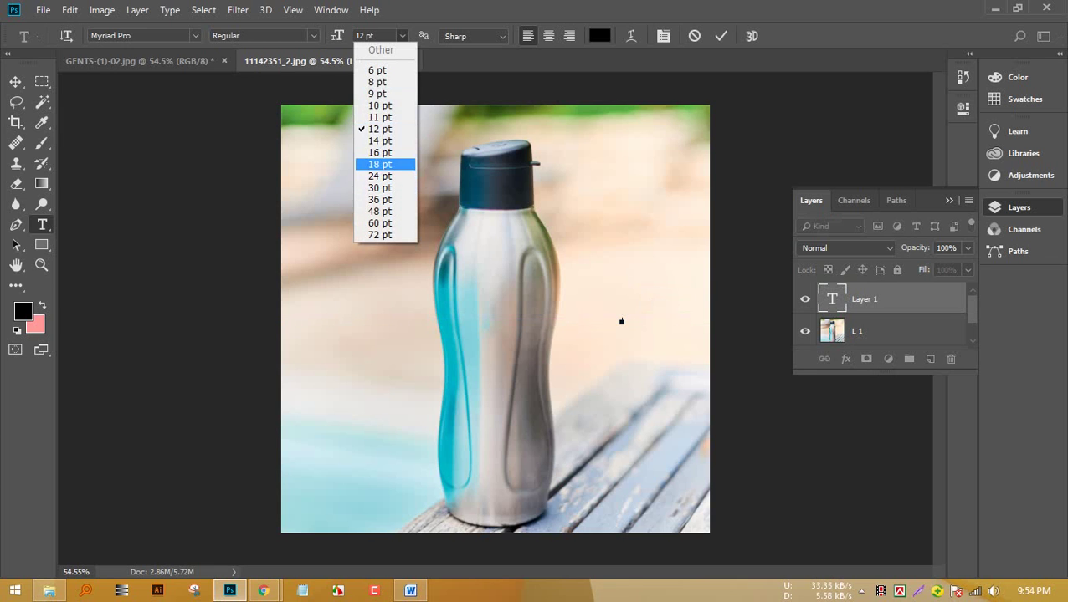
pyautogui.press('Return')
pyautogui.press('Down')
pyautogui.press('Down')
pyautogui.press('Down')
pyautogui.press('Down')
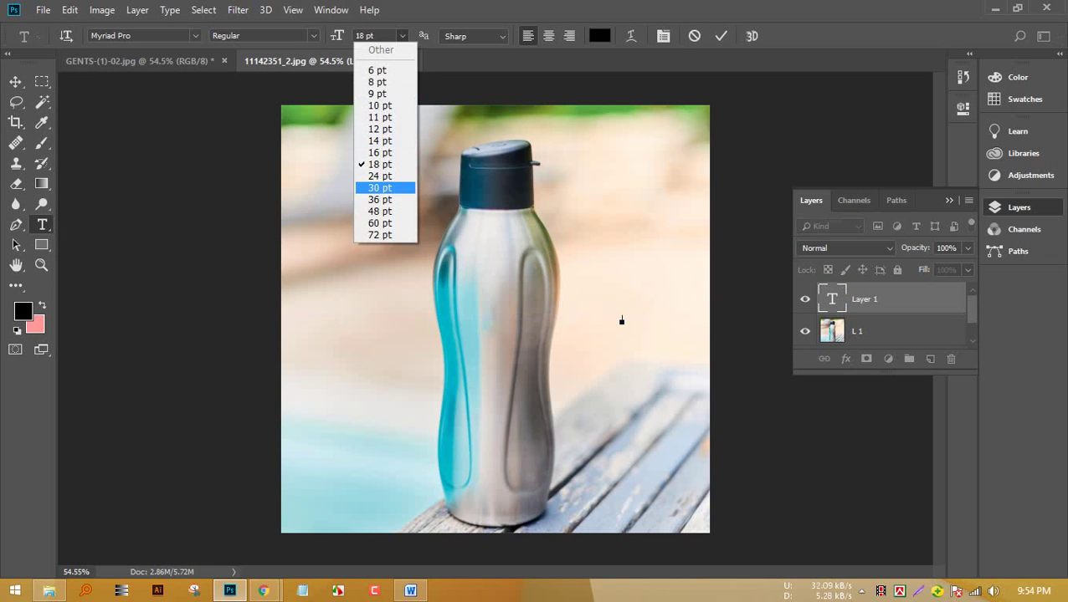
pyautogui.press('Return')
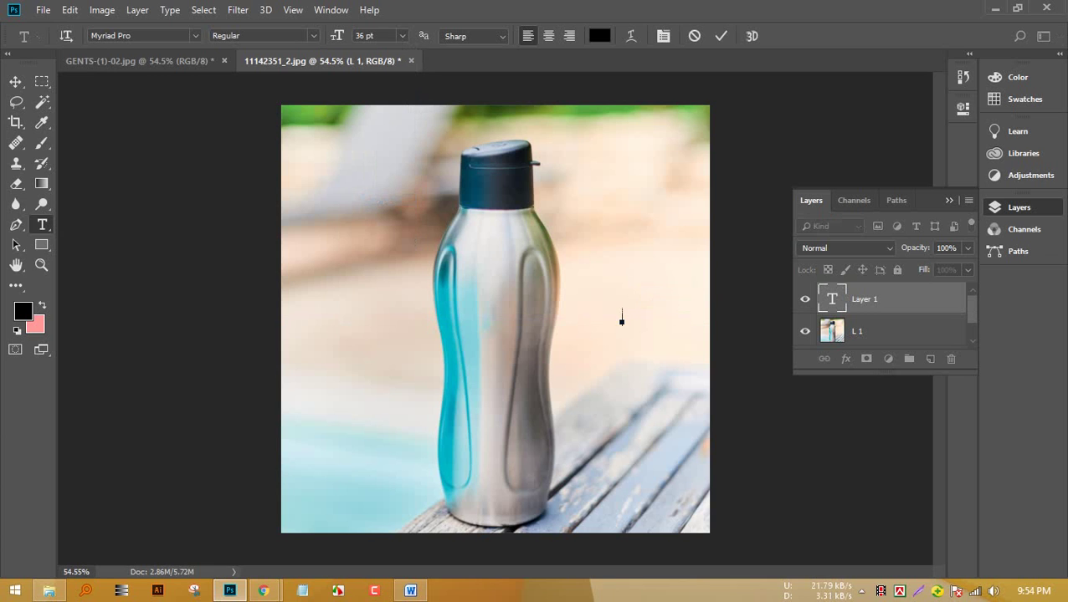
pyautogui.click(313, 36)
pyautogui.click(263, 75)
# Turn off the web-colors limit and set the text color to a bright cyan with hue 186°.
pyautogui.click(599, 36)
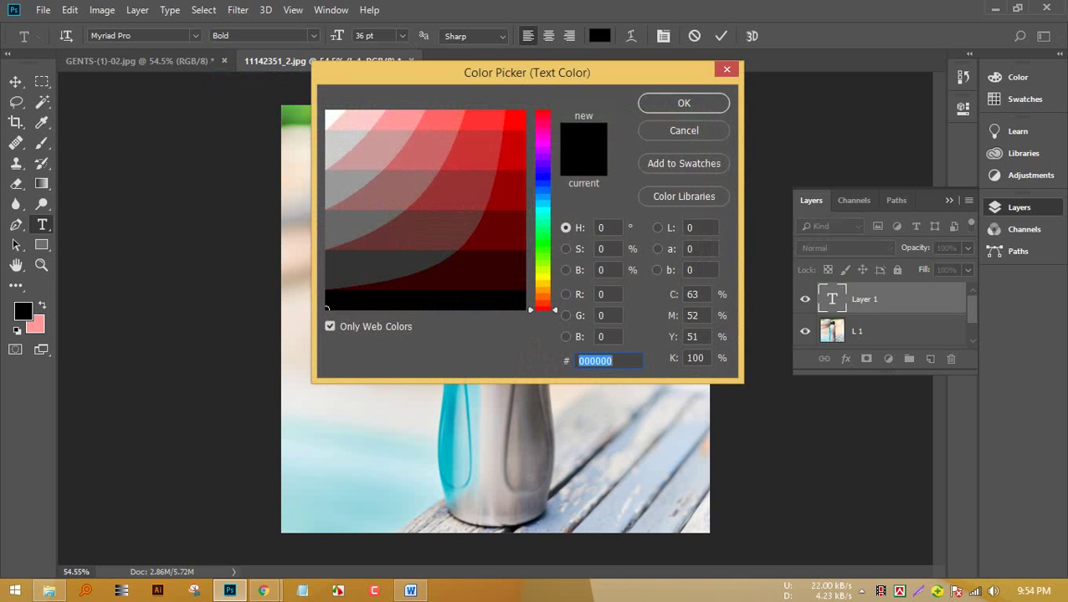
pyautogui.click(330, 328)
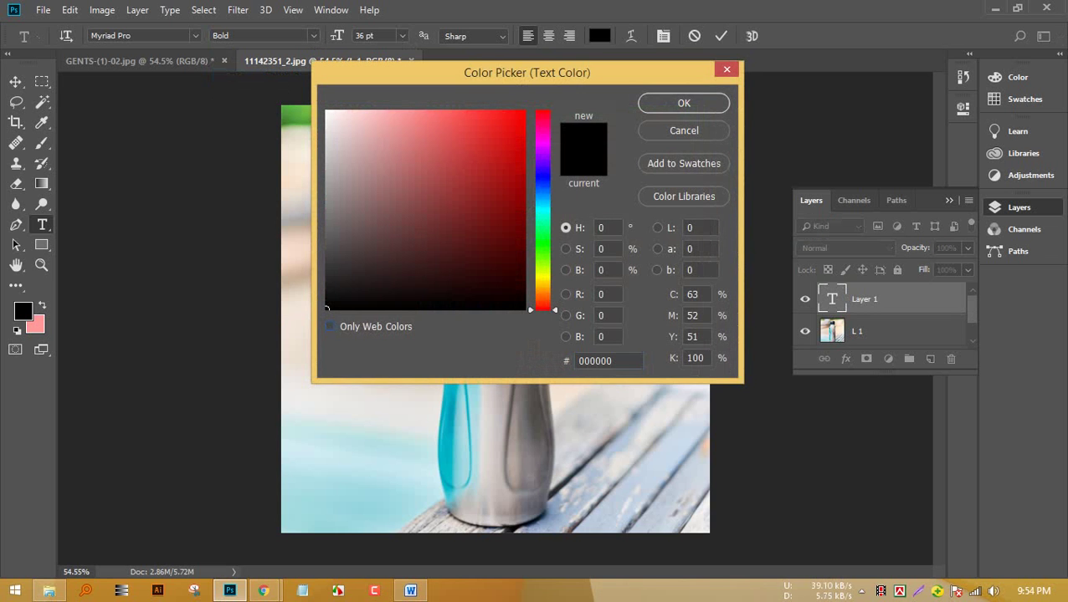
pyautogui.moveTo(544, 228)
pyautogui.mouseDown()
pyautogui.moveTo(543, 173)
pyautogui.moveTo(538, 206)
pyautogui.mouseUp()
pyautogui.click(517, 118)
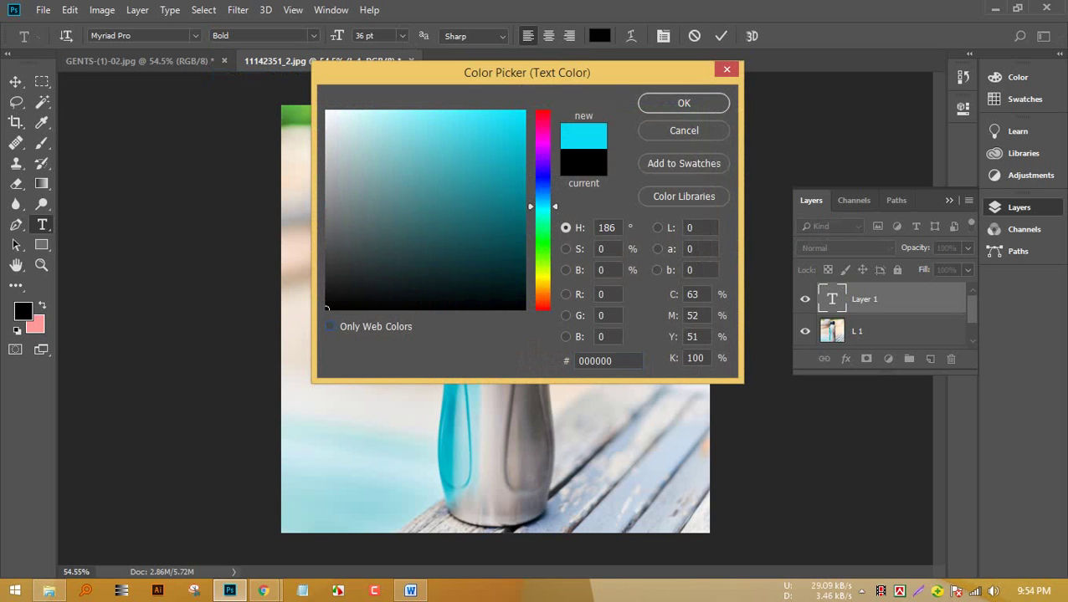
pyautogui.click(684, 103)
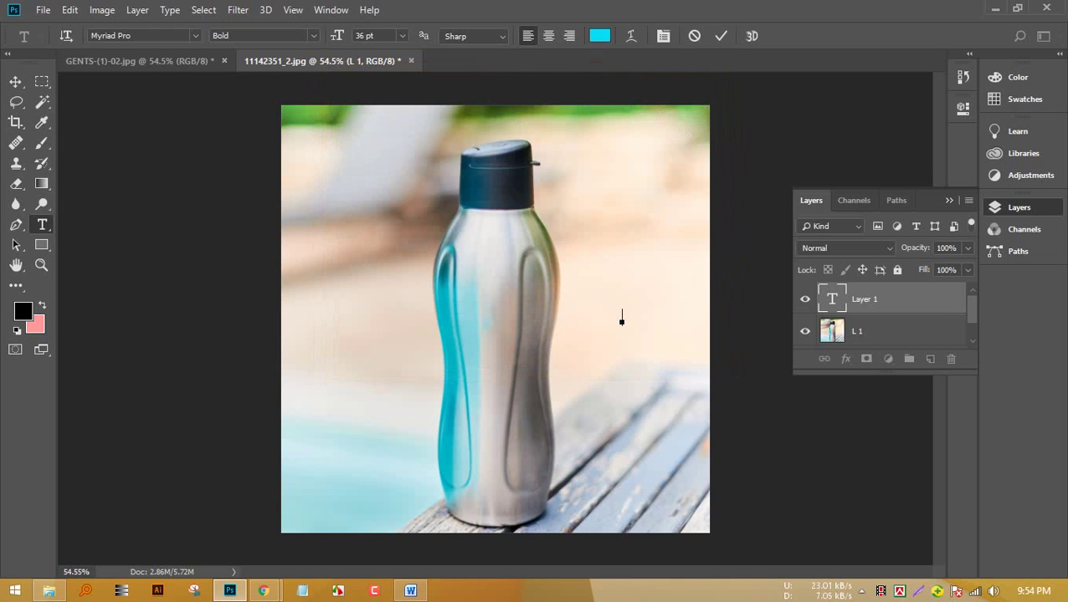
# Enter the text "Owsen water", rotate it to read vertically upward and move it onto the middle of the bottle.
pyautogui.write('owsen')
pyautogui.write('water')
pyautogui.hotkey('ctrl', 'a')
pyautogui.moveTo(621, 318); pyautogui.dragTo(681, 361)
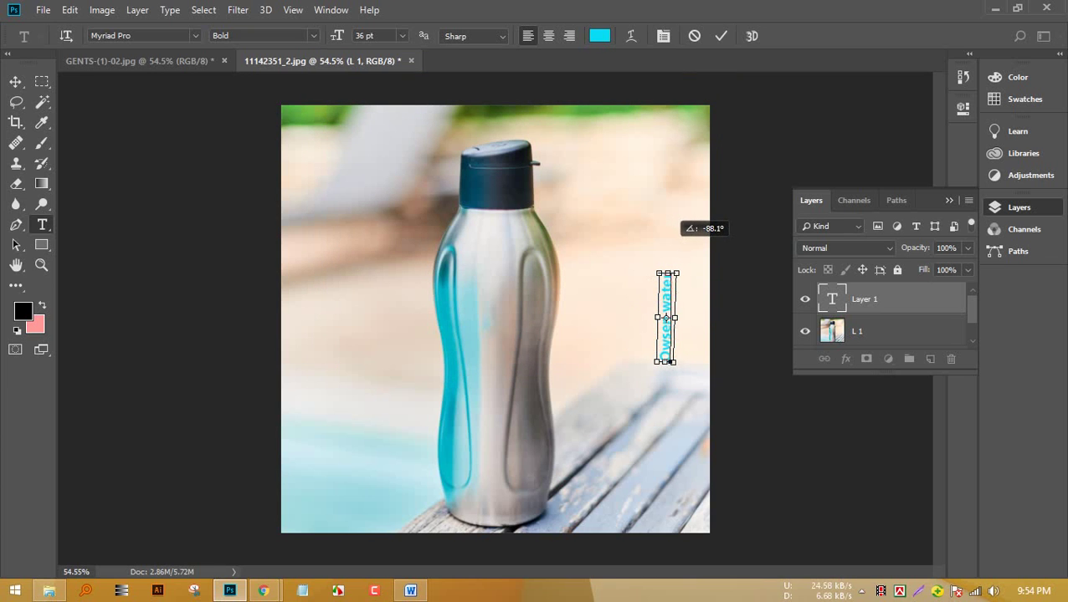
pyautogui.moveTo(668, 253); pyautogui.dragTo(665, 251)
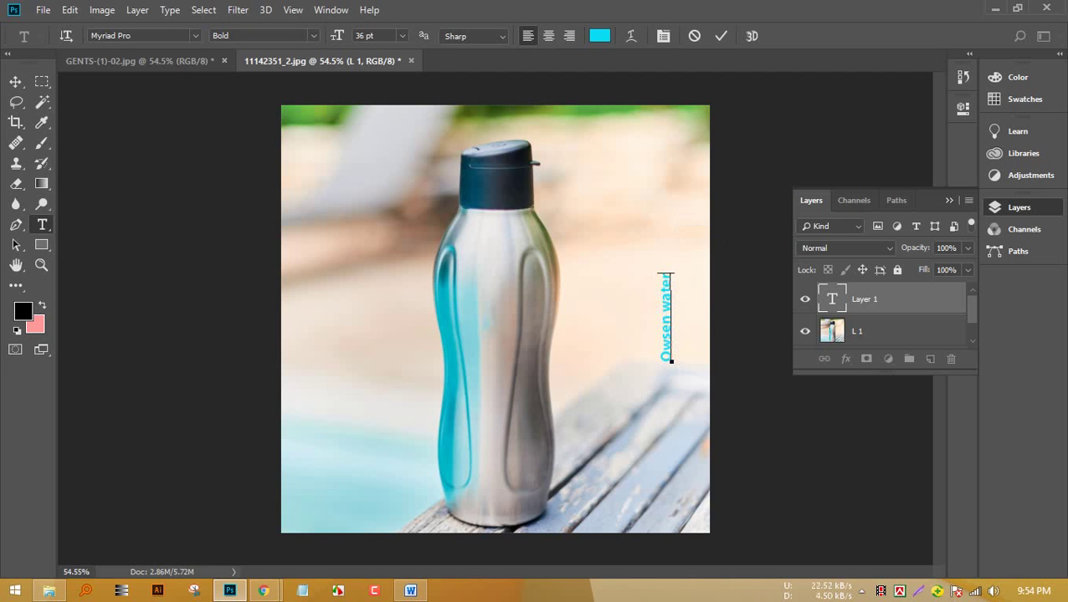
pyautogui.moveTo(671, 362); pyautogui.dragTo(503, 361)
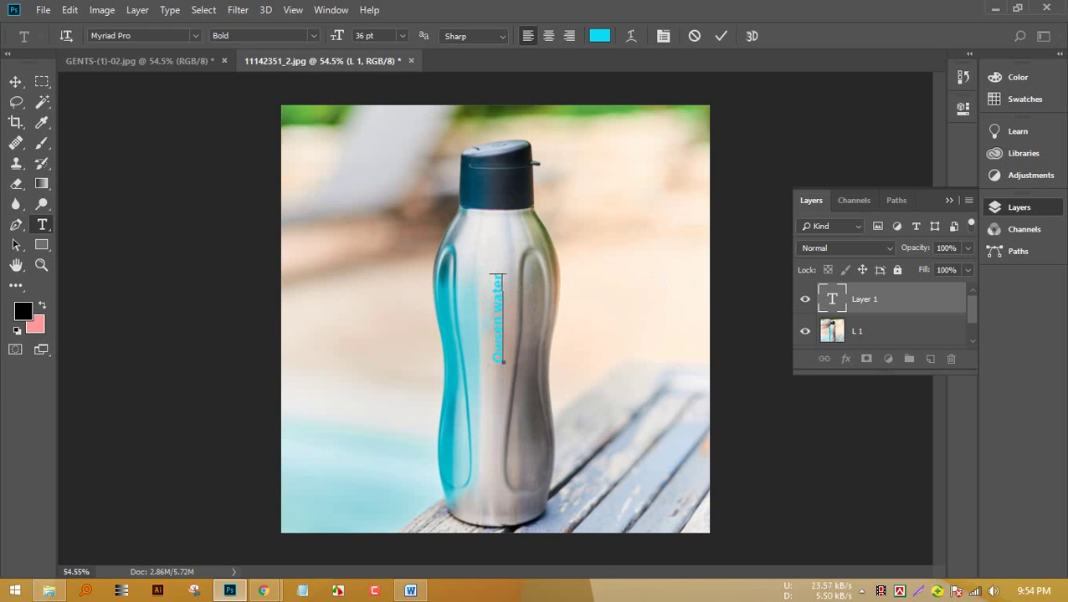
# Enlarge the Owsen water text to 48 pt and reposition it over the spot where the old lettering was.
pyautogui.hotkey('ctrl', 'a')
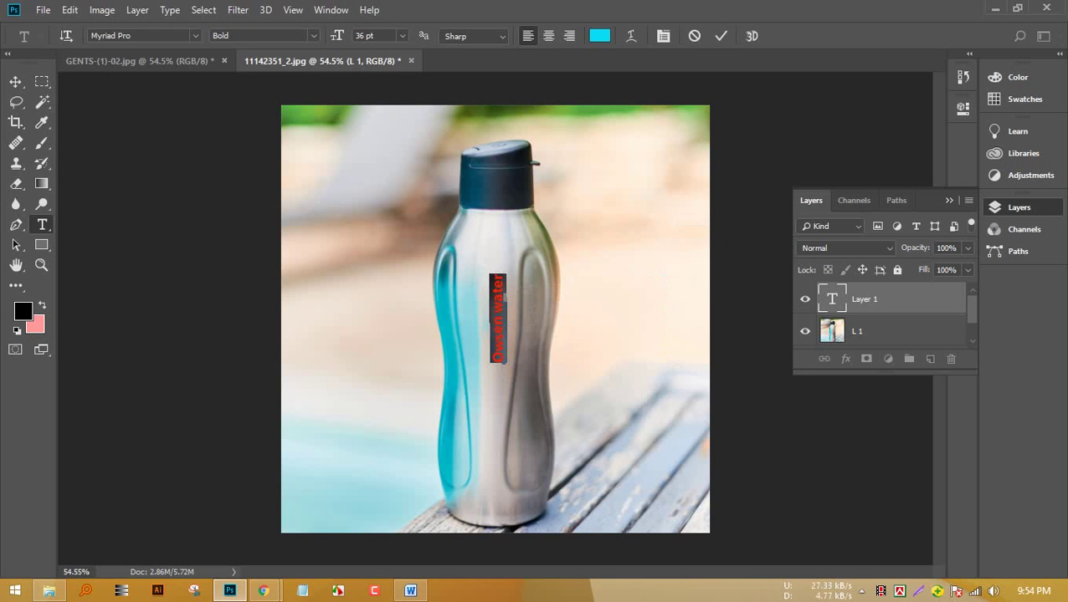
pyautogui.click(401, 35)
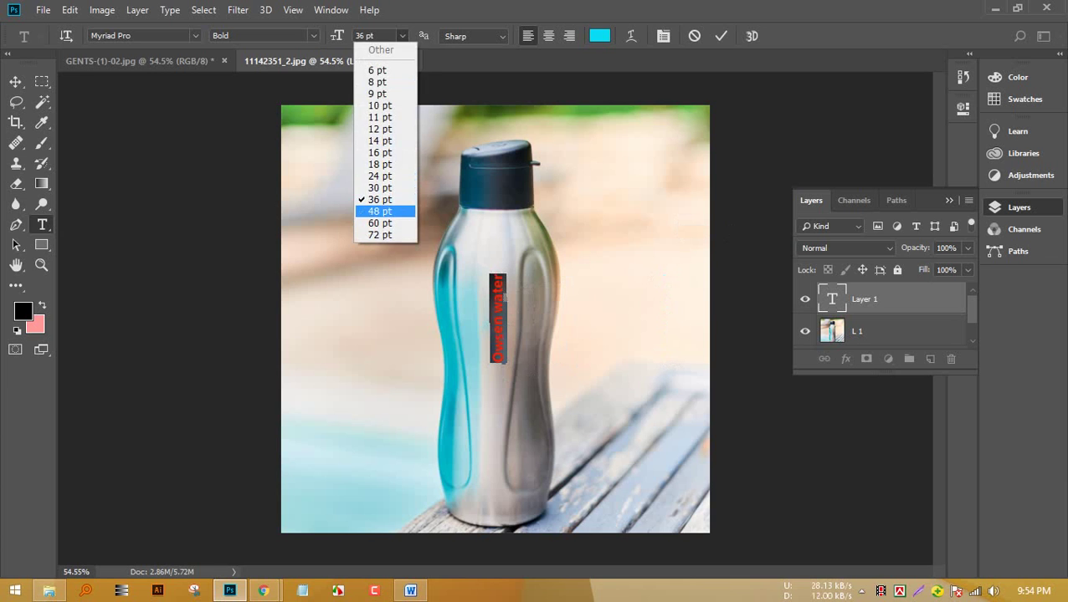
pyautogui.click(379, 211)
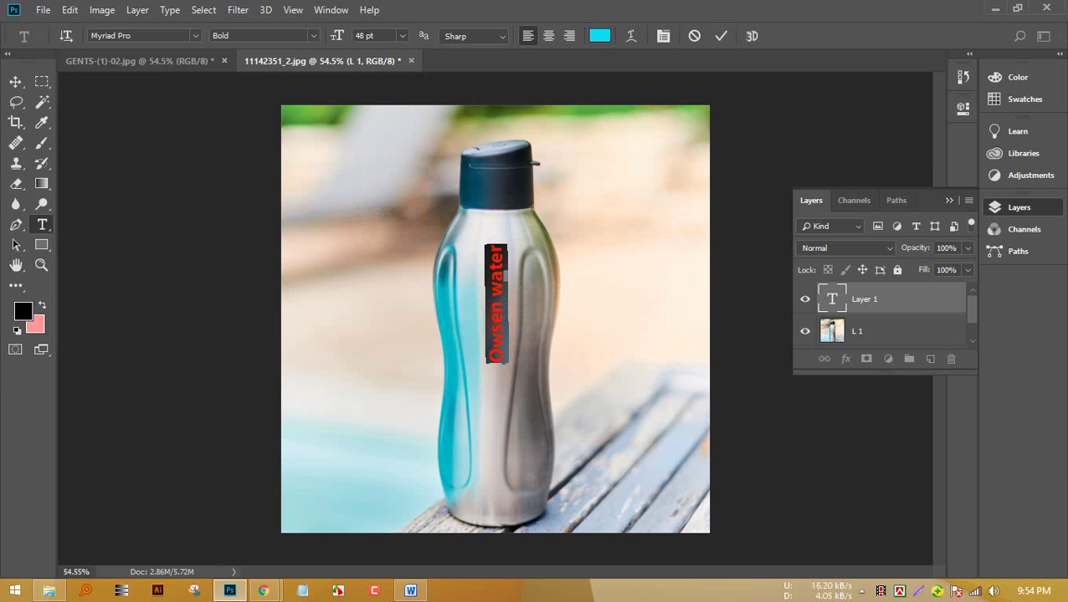
pyautogui.moveTo(504, 274); pyautogui.dragTo(499, 291)
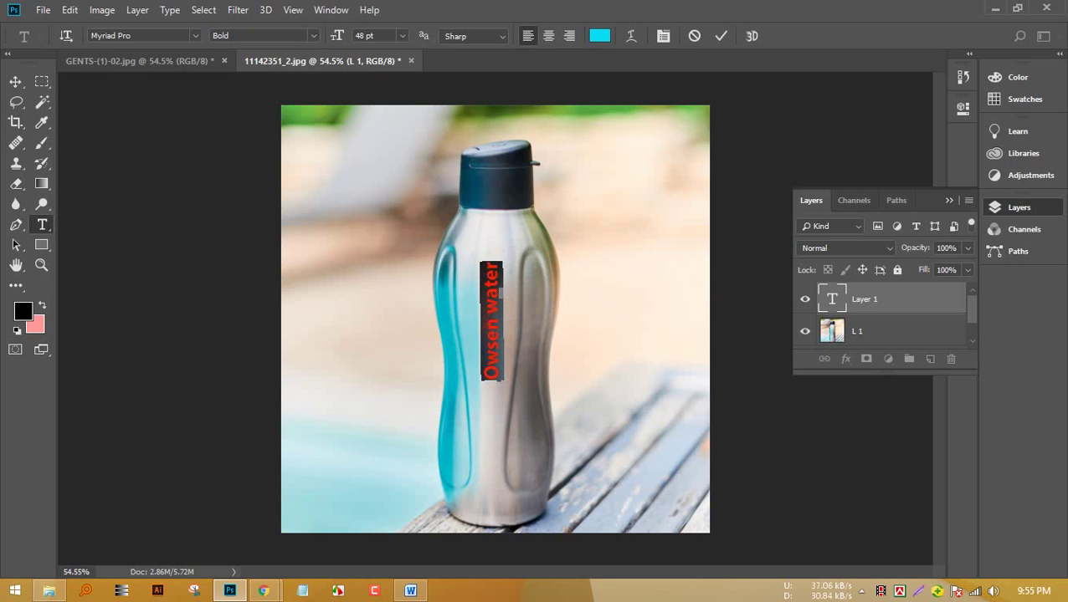
# Lower the opacity of the Owsen water text layer to 72%.
pyautogui.click(967, 248)
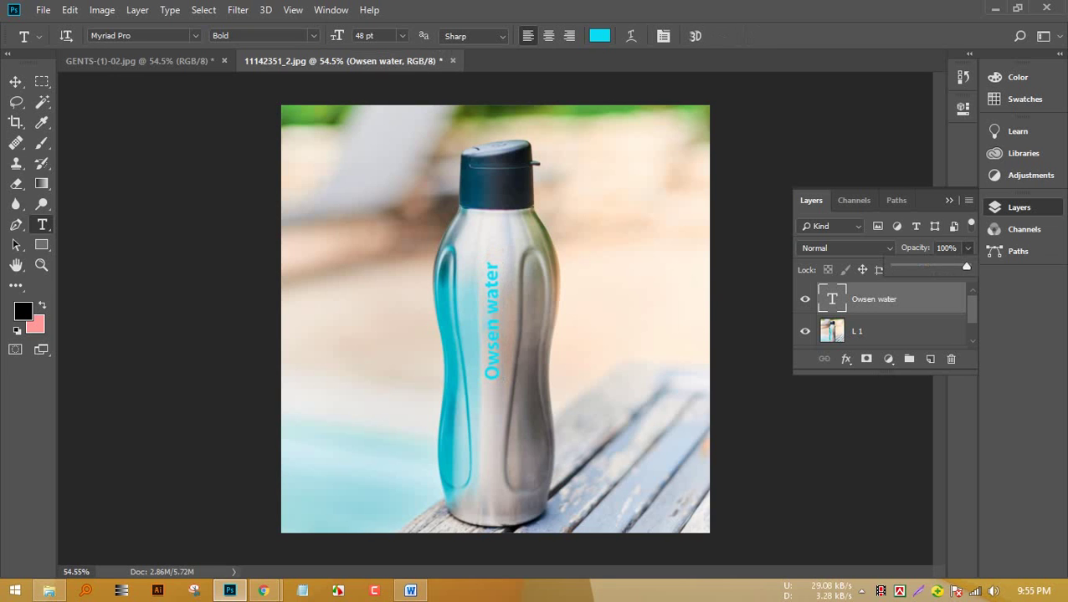
pyautogui.click(492, 290)
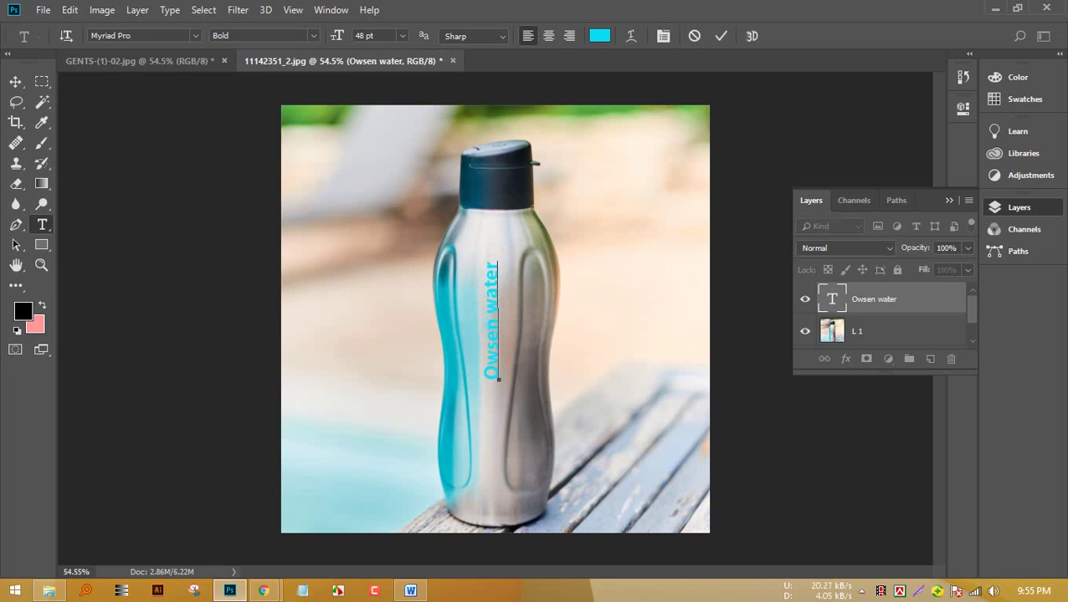
pyautogui.moveTo(491, 380); pyautogui.dragTo(492, 261)
pyautogui.click(491, 269)
pyautogui.click(491, 366)
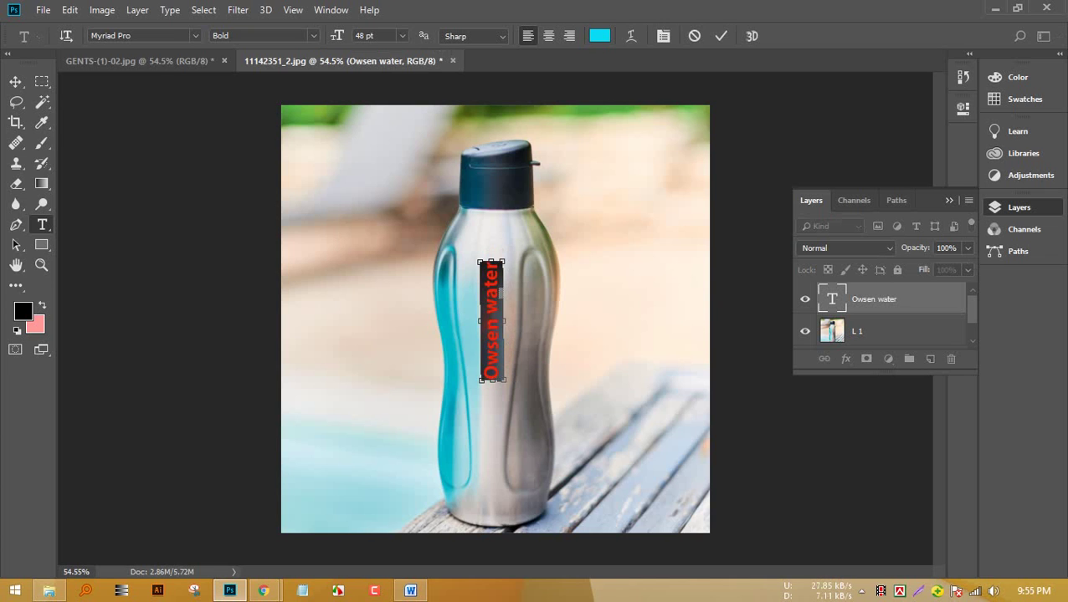
pyautogui.click(967, 249)
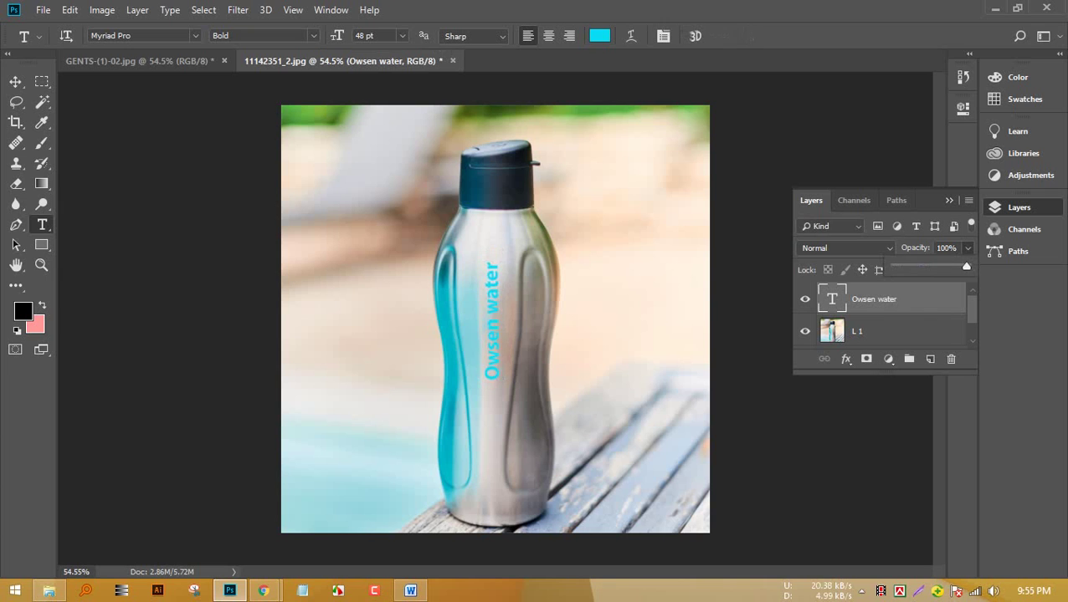
pyautogui.moveTo(967, 266); pyautogui.dragTo(913, 266)
pyautogui.moveTo(913, 266); pyautogui.dragTo(945, 266)
# Switch to Chrome, search Google Images for "logo" in a new tab and open the orange lightning-bolt image from codesign.com.bd.
pyautogui.moveTo(263, 591)
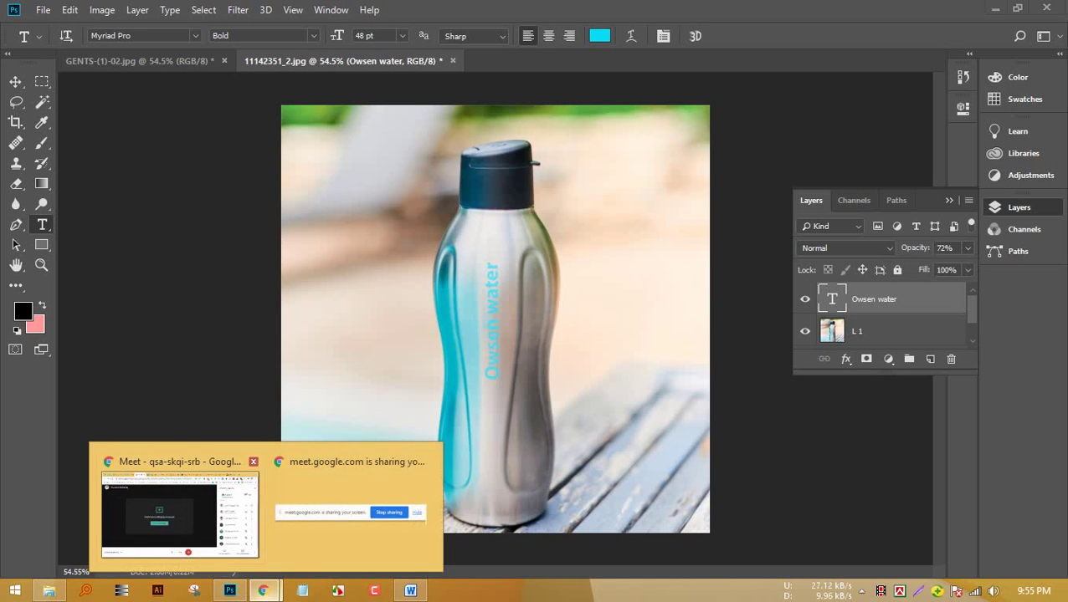
pyautogui.click(179, 502)
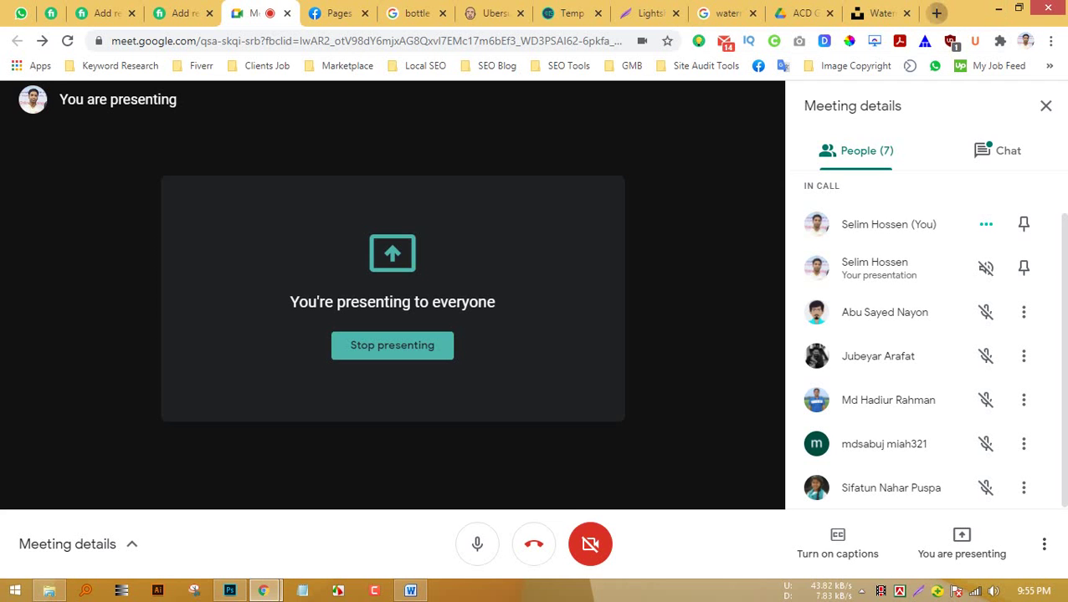
pyautogui.click(936, 12)
pyautogui.write('logo')
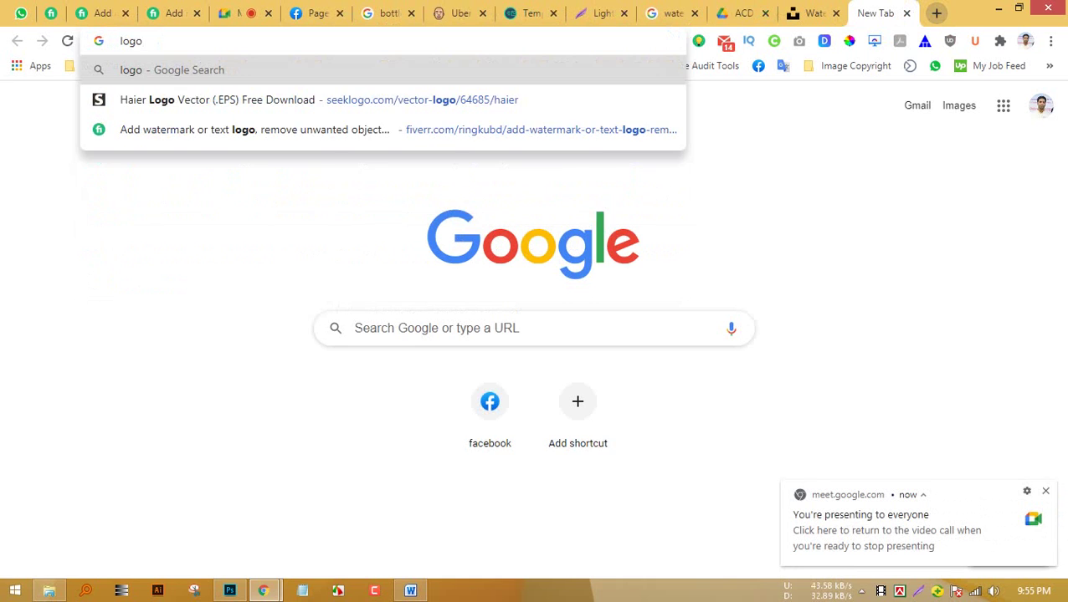
pyautogui.press('Return')
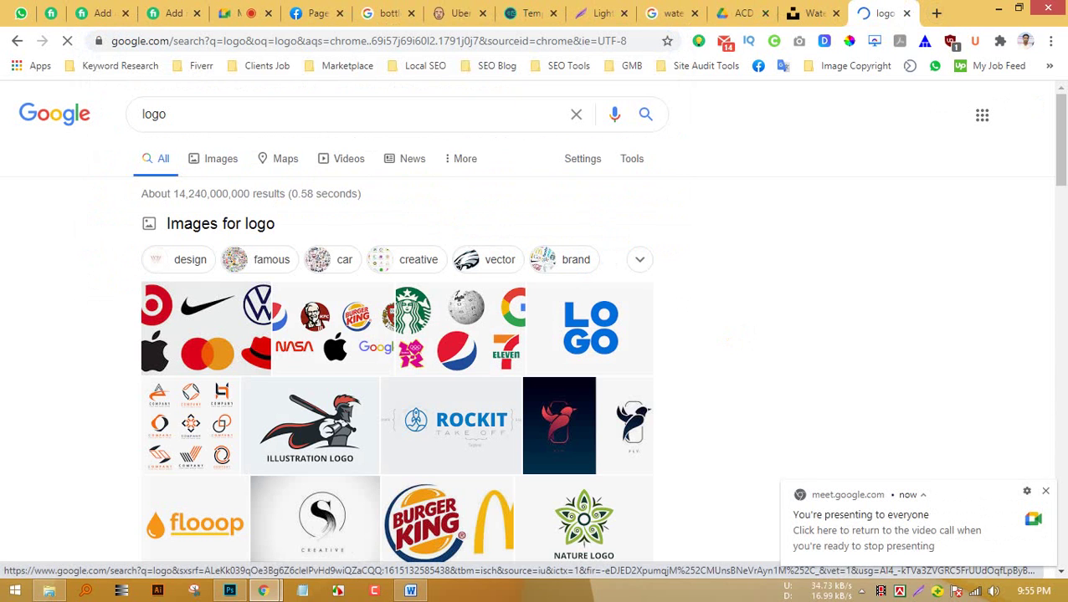
pyautogui.click(220, 159)
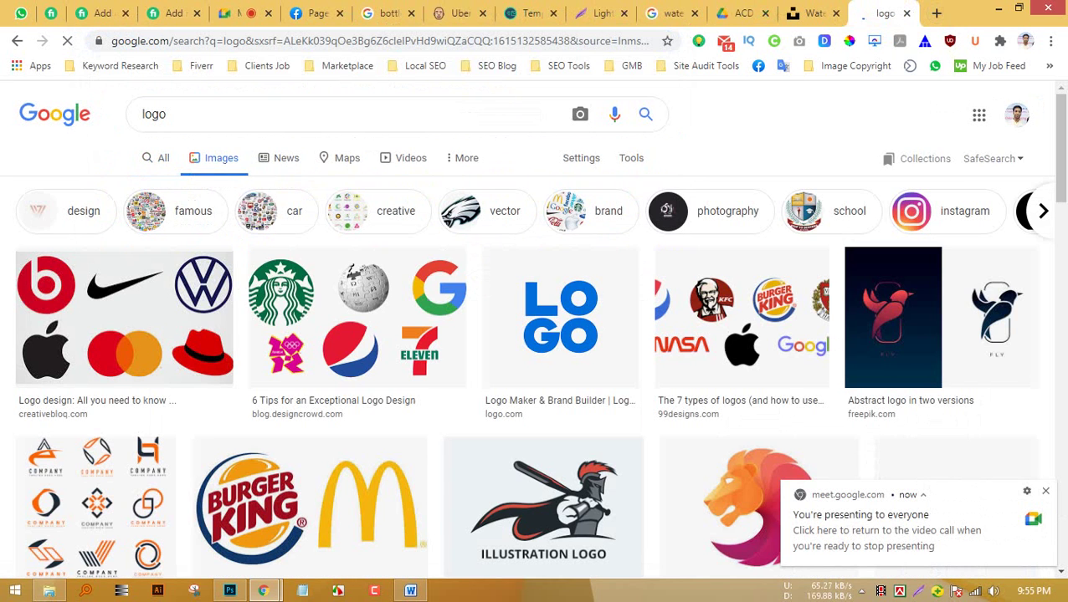
pyautogui.scroll(-4, 410, 385)
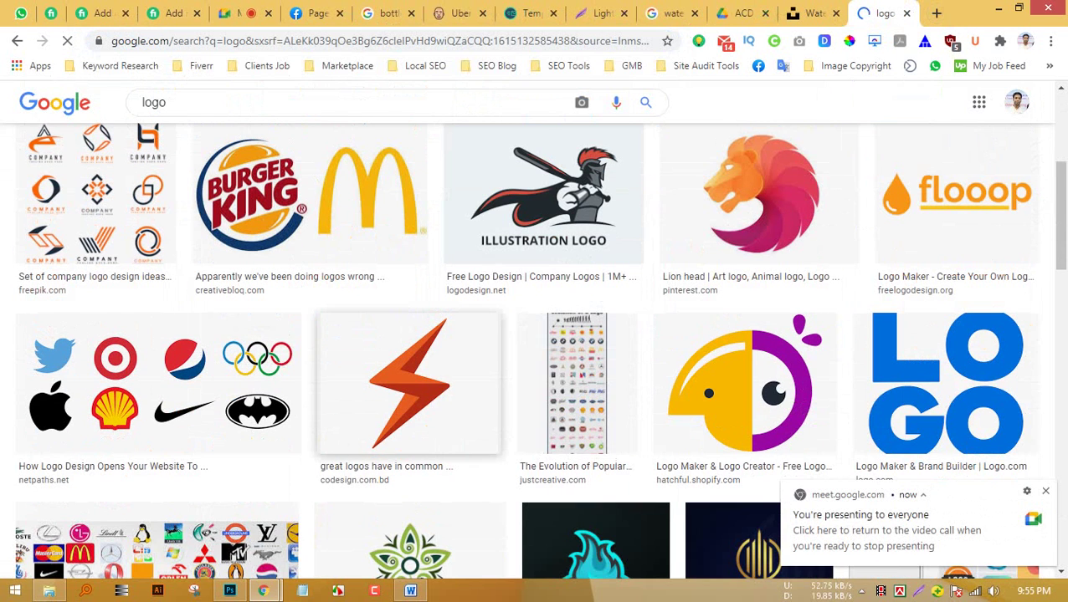
pyautogui.click(410, 385)
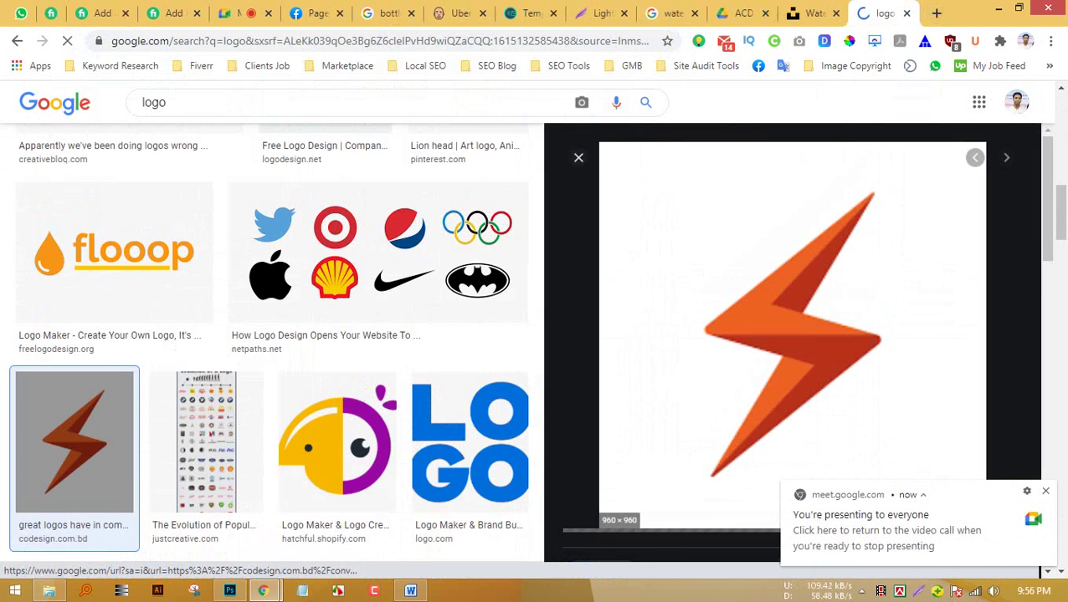
# Save the lightning-bolt image to the Downloads folder as the PNG file Sprint-logo-design-Codesign-agency.
pyautogui.rightClick(705, 224)
pyautogui.click(769, 406)
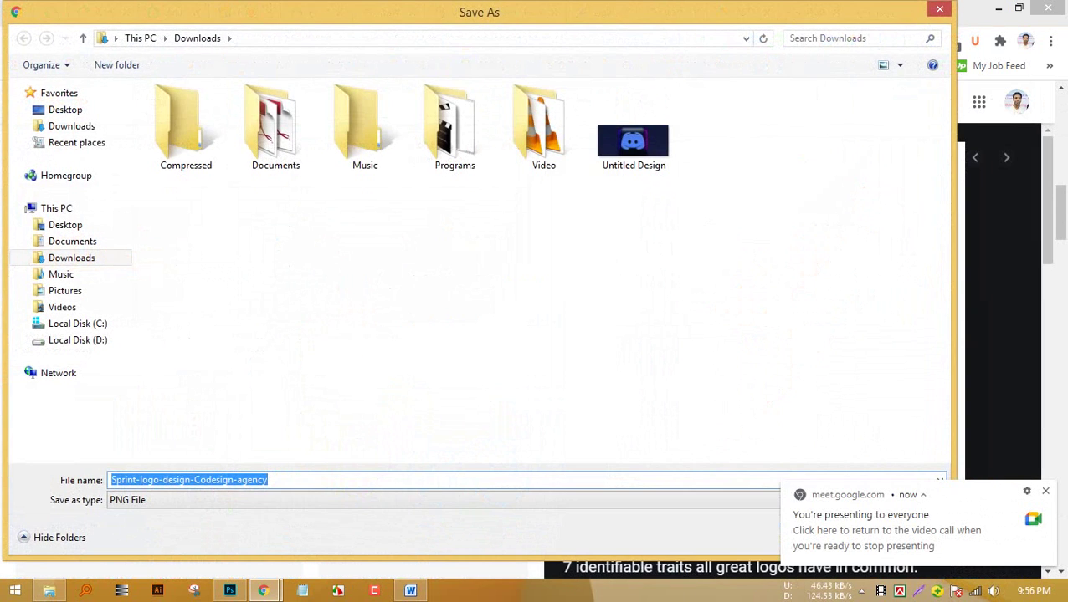
pyautogui.click(65, 109)
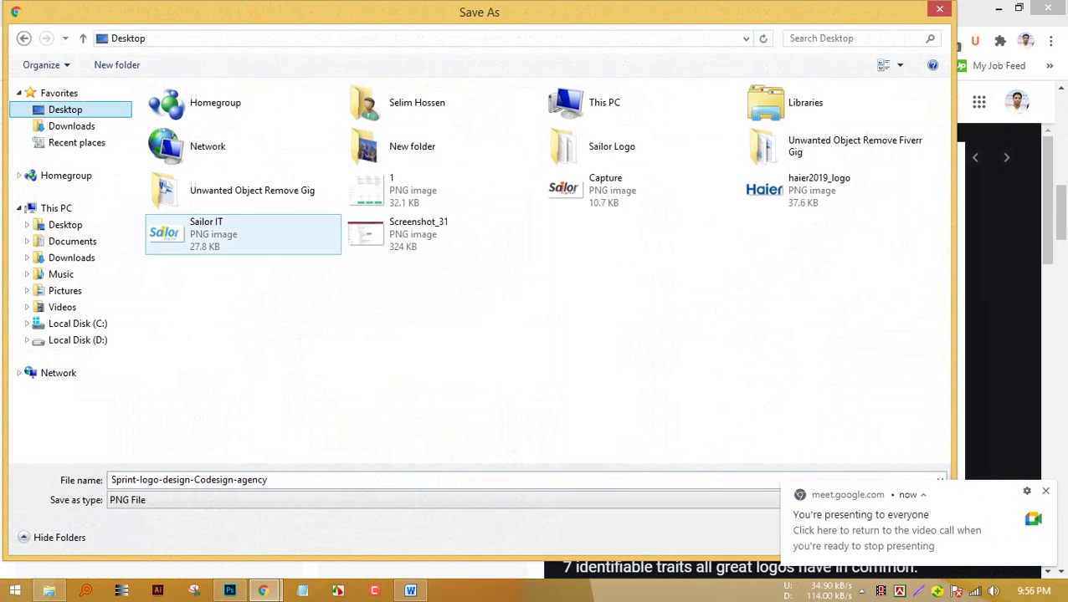
pyautogui.click(71, 127)
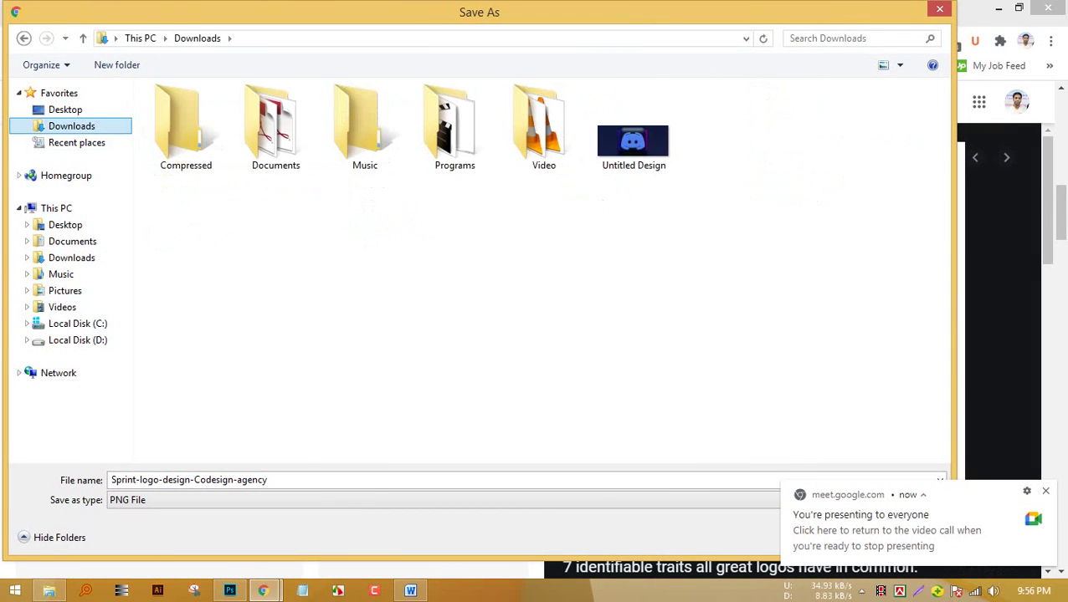
pyautogui.click(1045, 491)
pyautogui.click(824, 536)
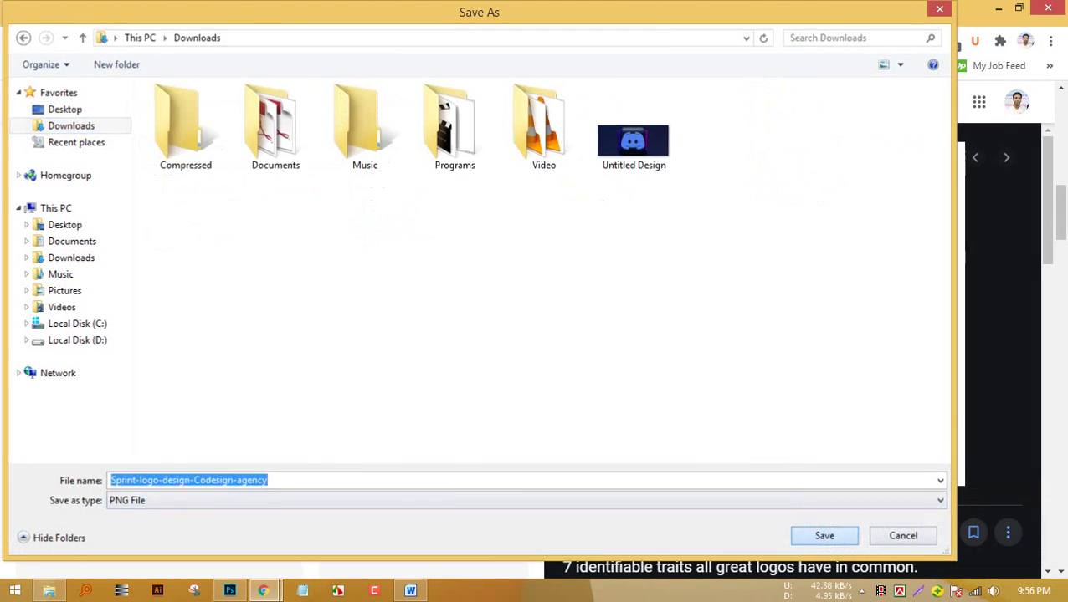
pyautogui.press('Return')
# Show the downloaded Sprint-logo-design-Codesign-agency file in its folder and open it in Photoshop.
pyautogui.click(167, 556)
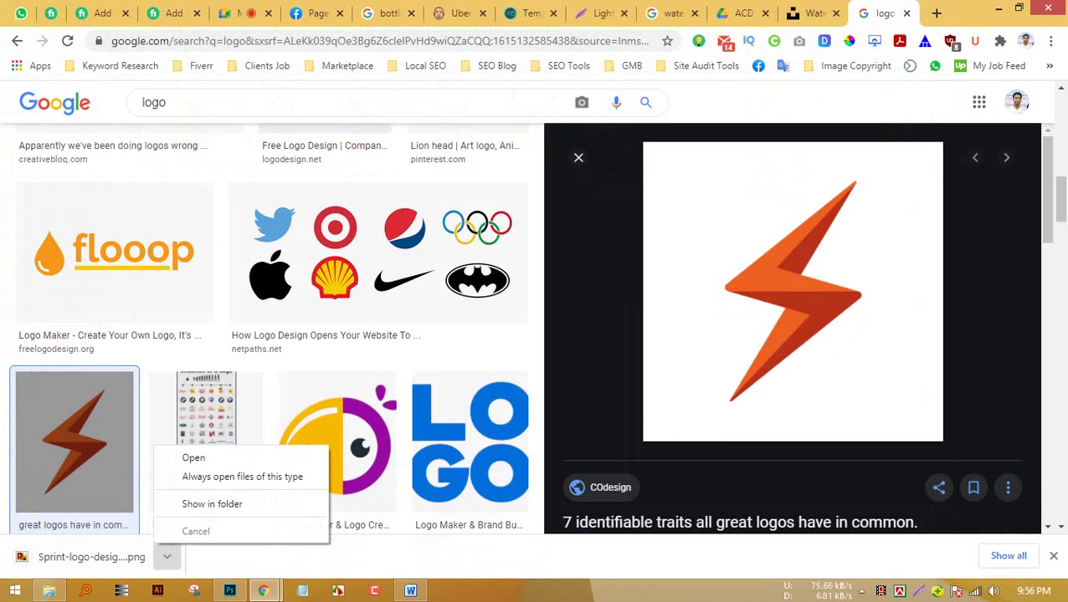
pyautogui.click(212, 503)
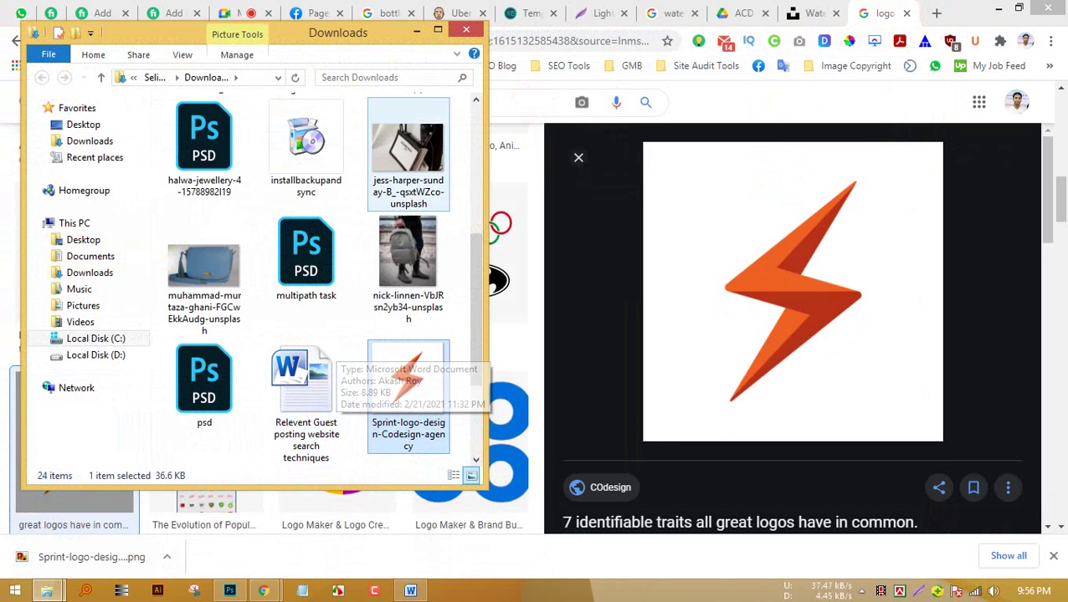
pyautogui.click(438, 30)
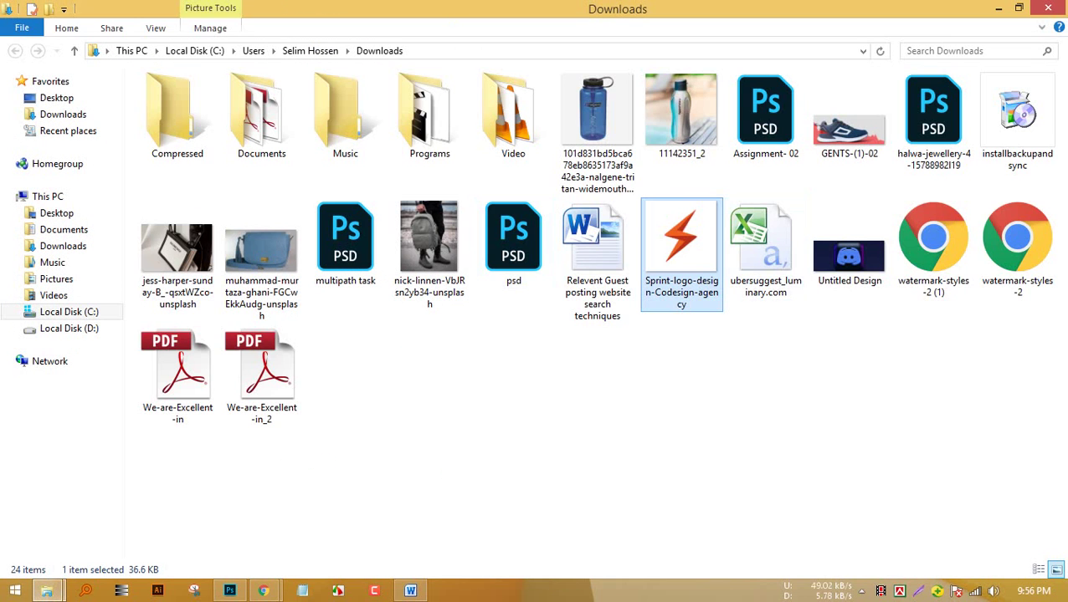
pyautogui.rightClick(674, 251)
pyautogui.moveTo(719, 349)
pyautogui.click(572, 415)
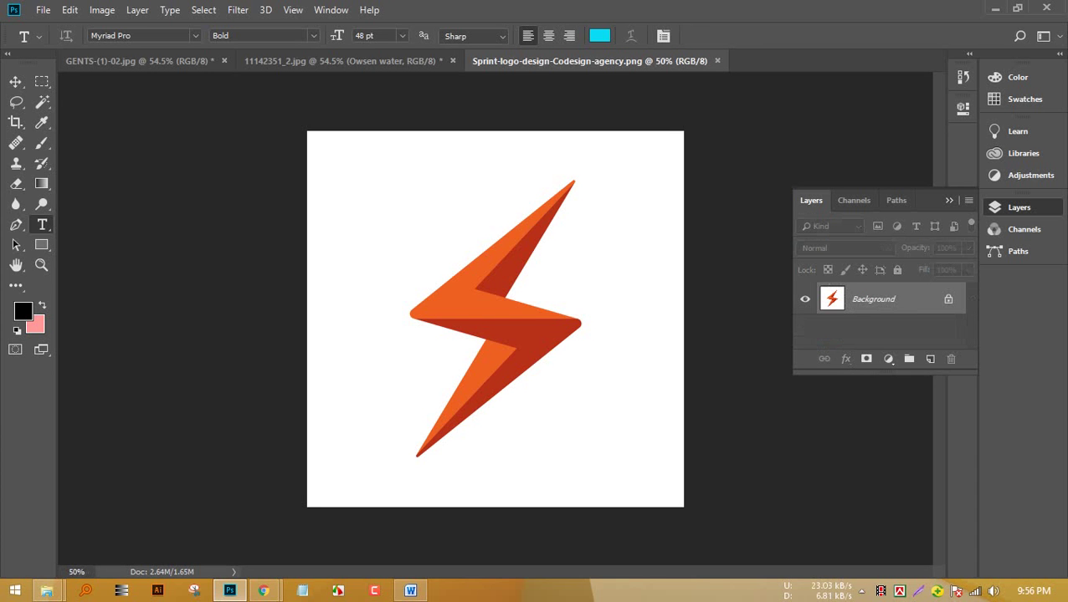
# Unlock the logo's Background layer, remove the white area around the bolt using the Magic Wand at tolerance 32, and deselect.
pyautogui.click(948, 299)
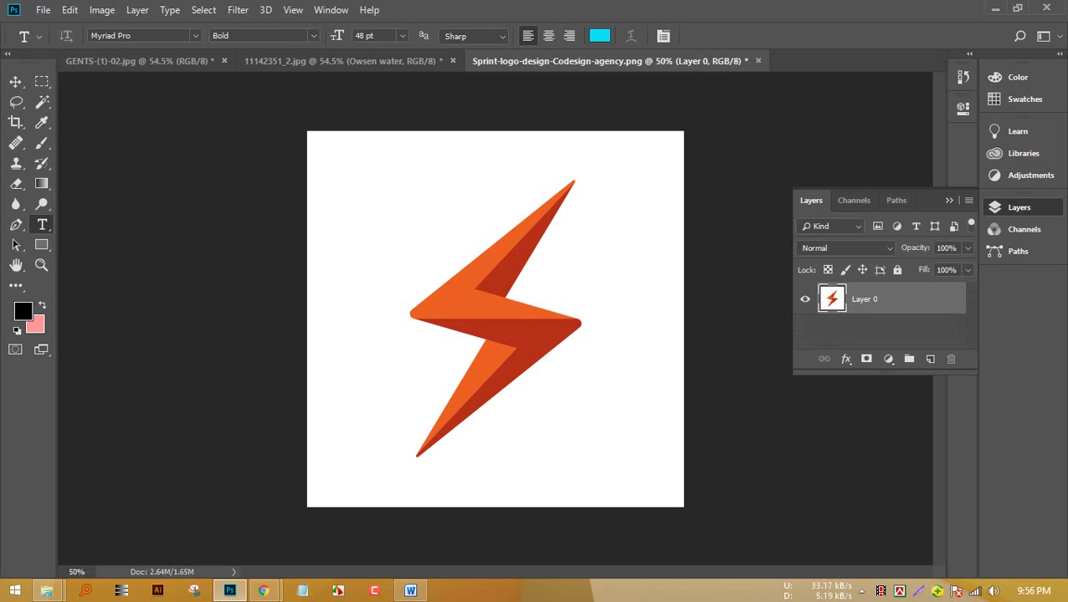
pyautogui.click(16, 101)
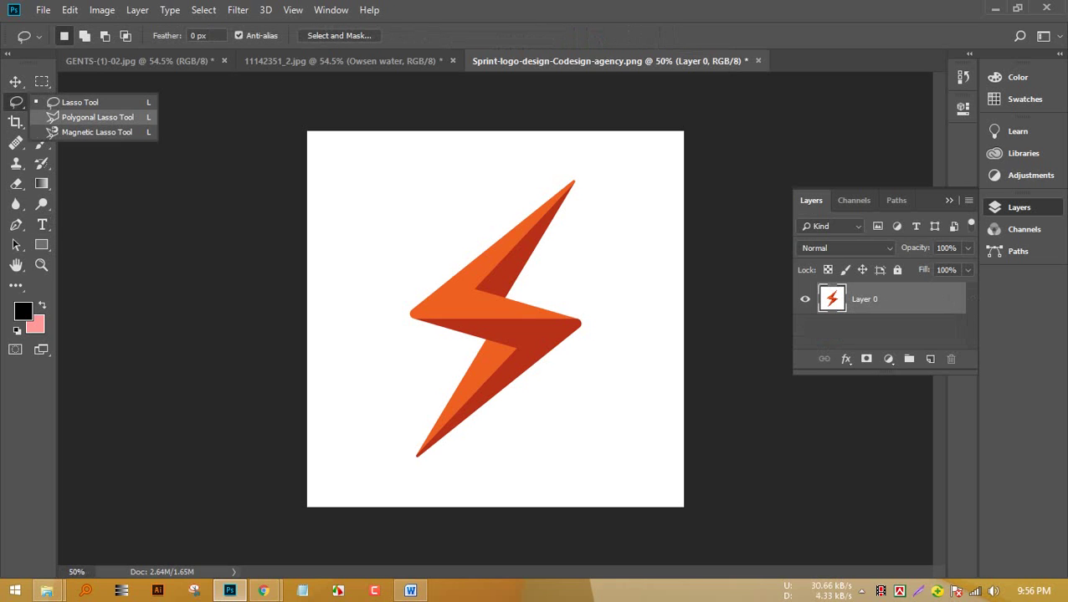
pyautogui.click(16, 121)
pyautogui.click(41, 101)
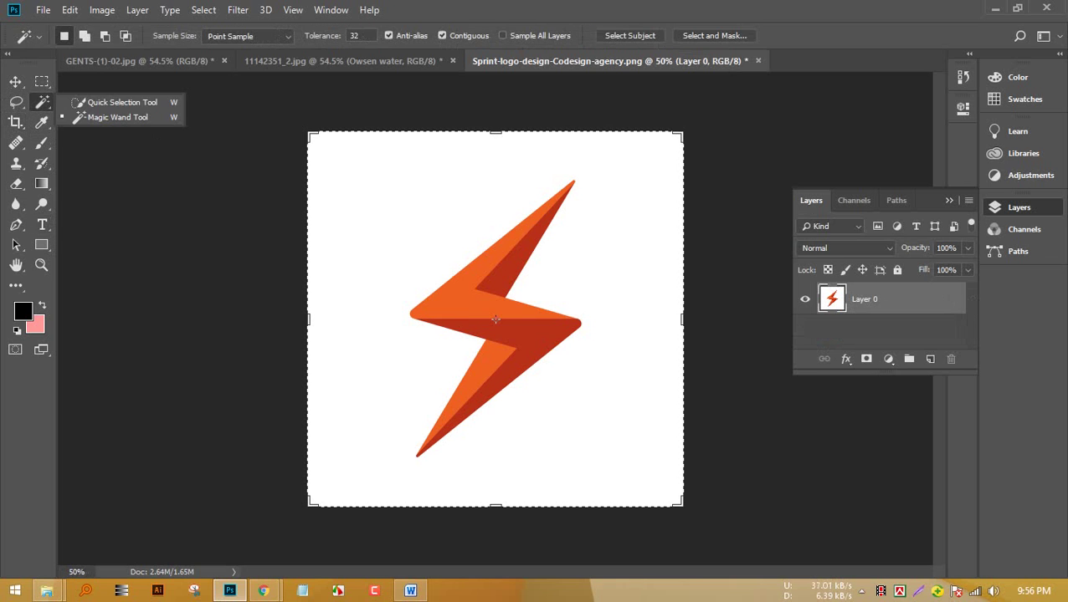
pyautogui.click(115, 117)
pyautogui.click(376, 217)
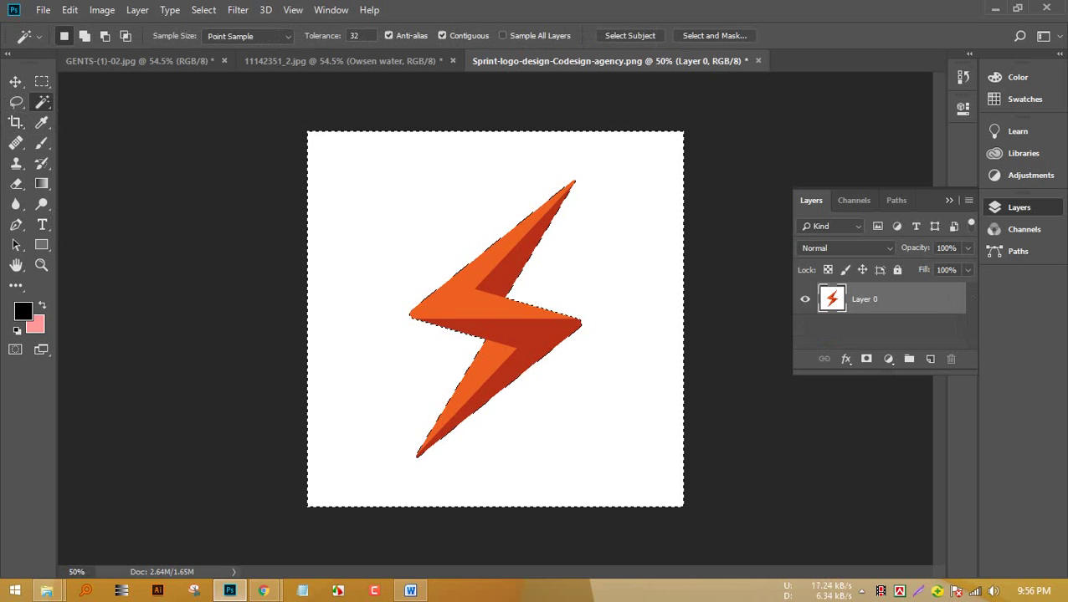
pyautogui.press('Delete')
pyautogui.hotkey('ctrl', 'd')
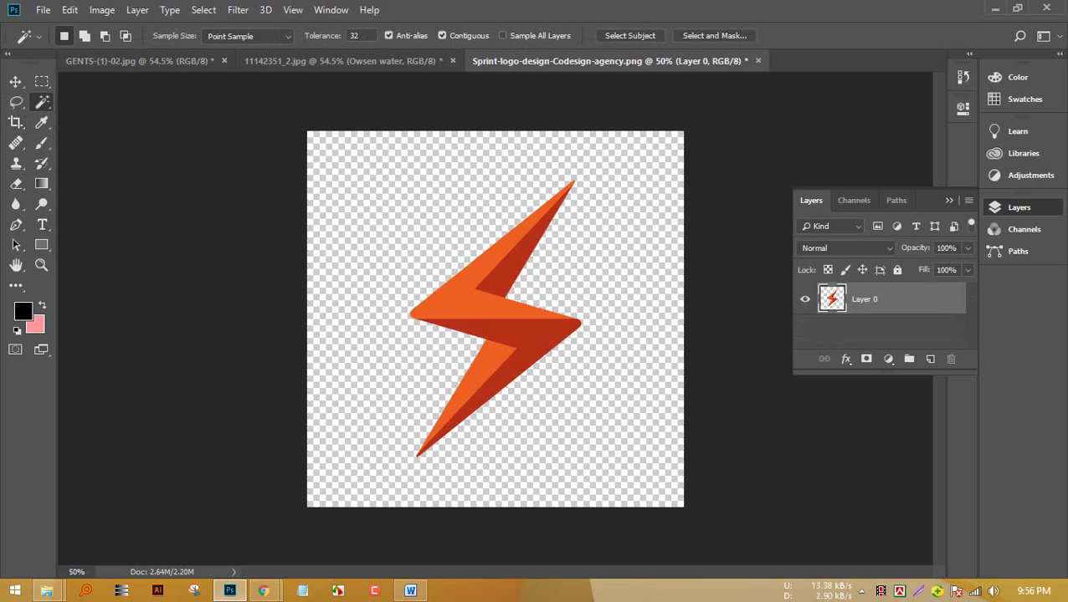
# Scale the lightning bolt down to about 48% and place it near the middle of its canvas.
pyautogui.press('v')
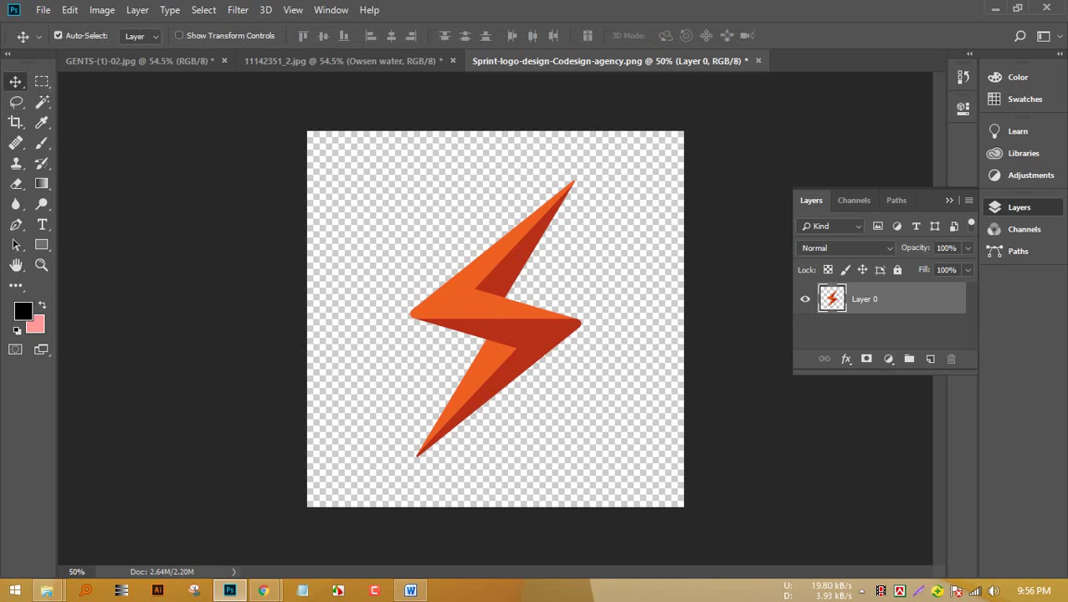
pyautogui.moveTo(497, 272); pyautogui.dragTo(489, 251)
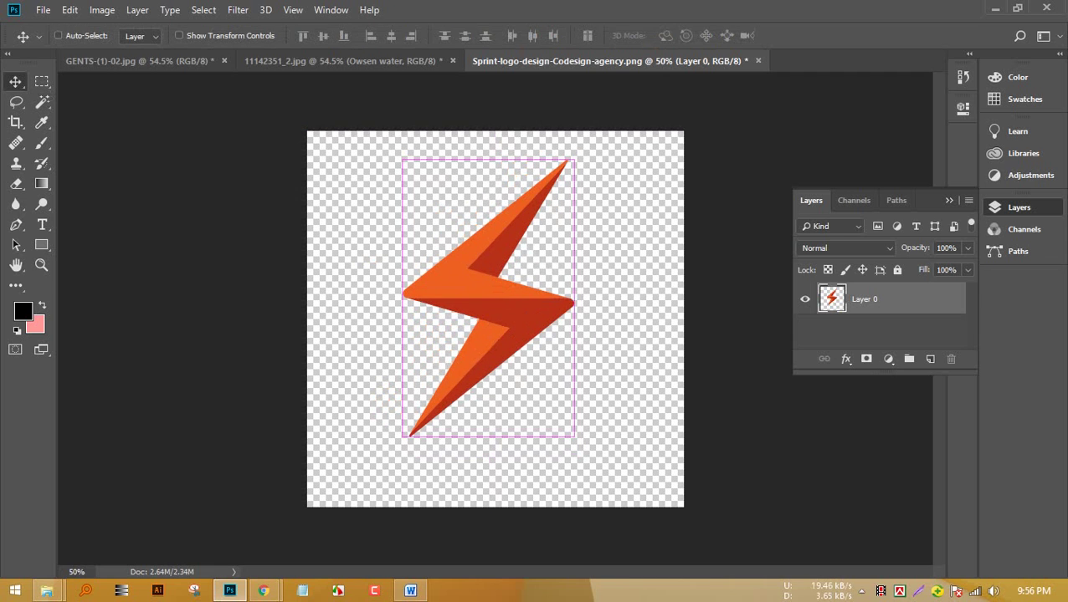
pyautogui.hotkey('ctrl', 't')
pyautogui.moveTo(573, 436); pyautogui.dragTo(484, 290)
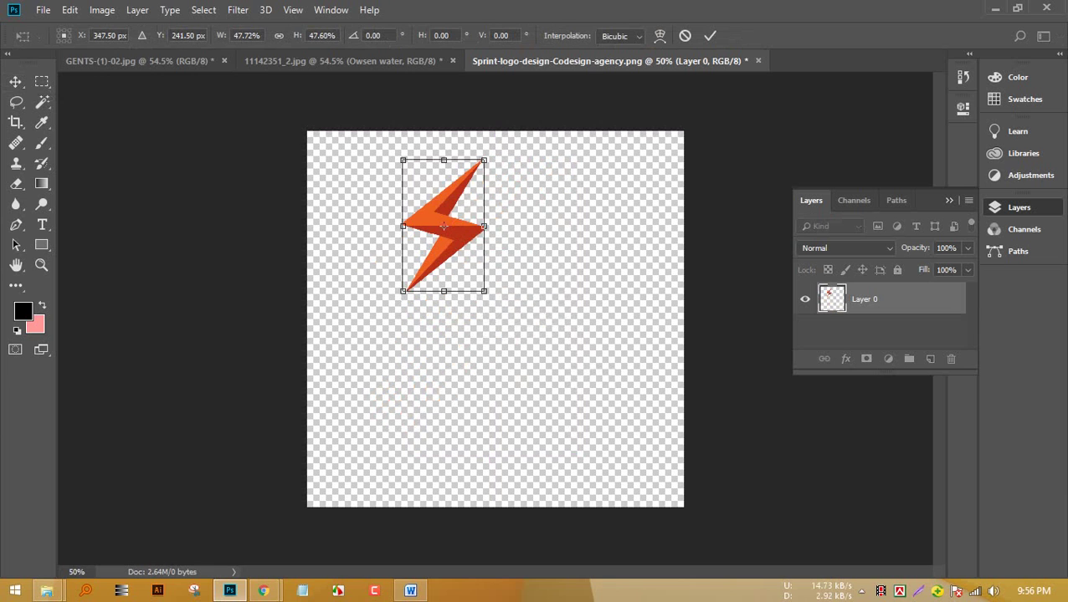
pyautogui.moveTo(443, 225); pyautogui.dragTo(496, 295)
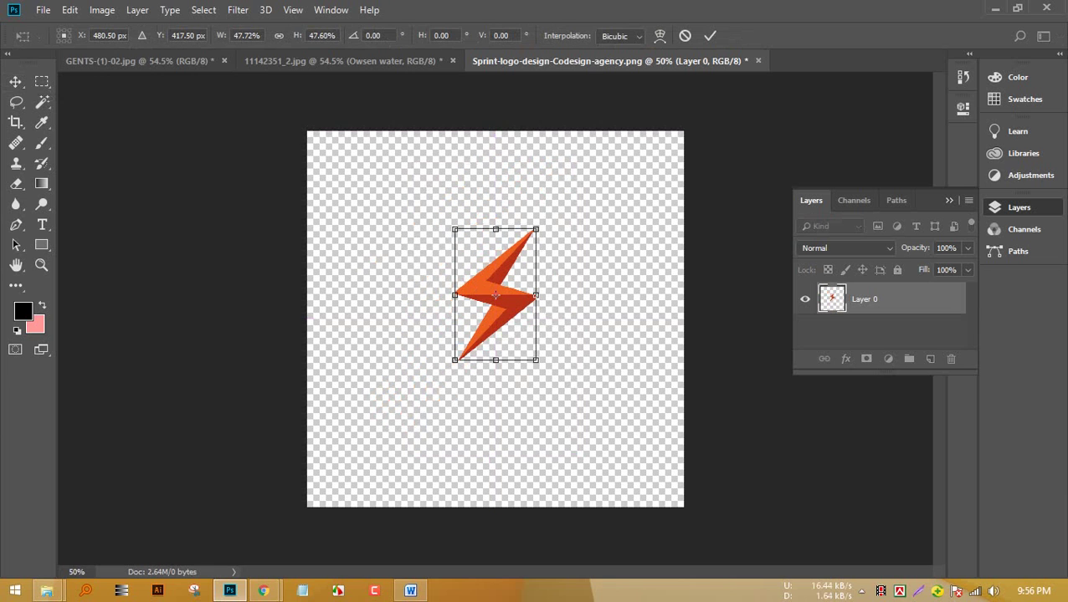
pyautogui.press('Return')
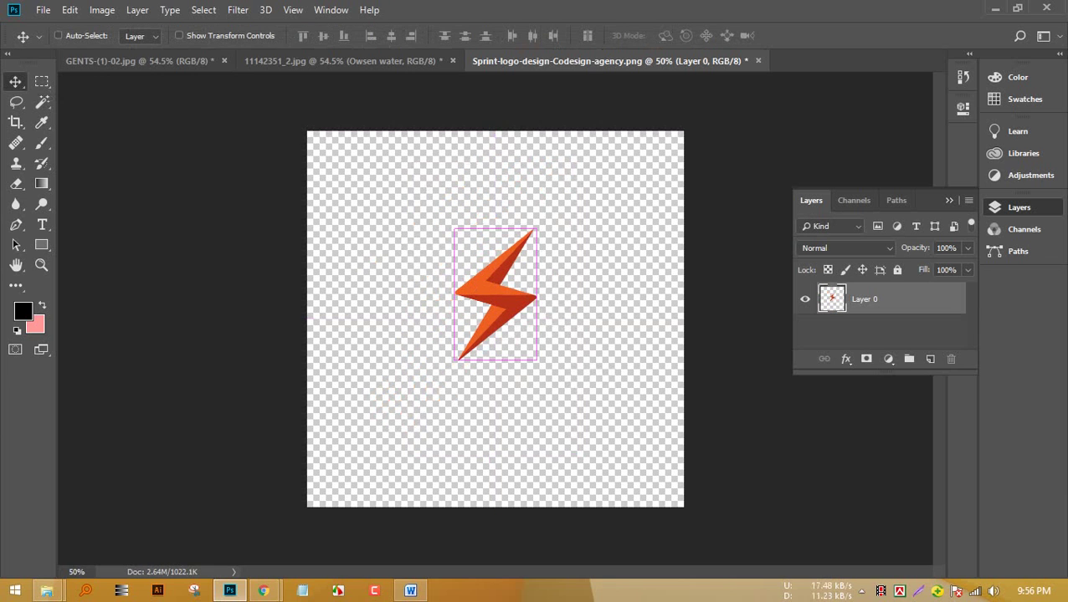
# Shrink the already reduced lightning bolt further to about 52% of its current size.
pyautogui.hotkey('ctrl', 't')
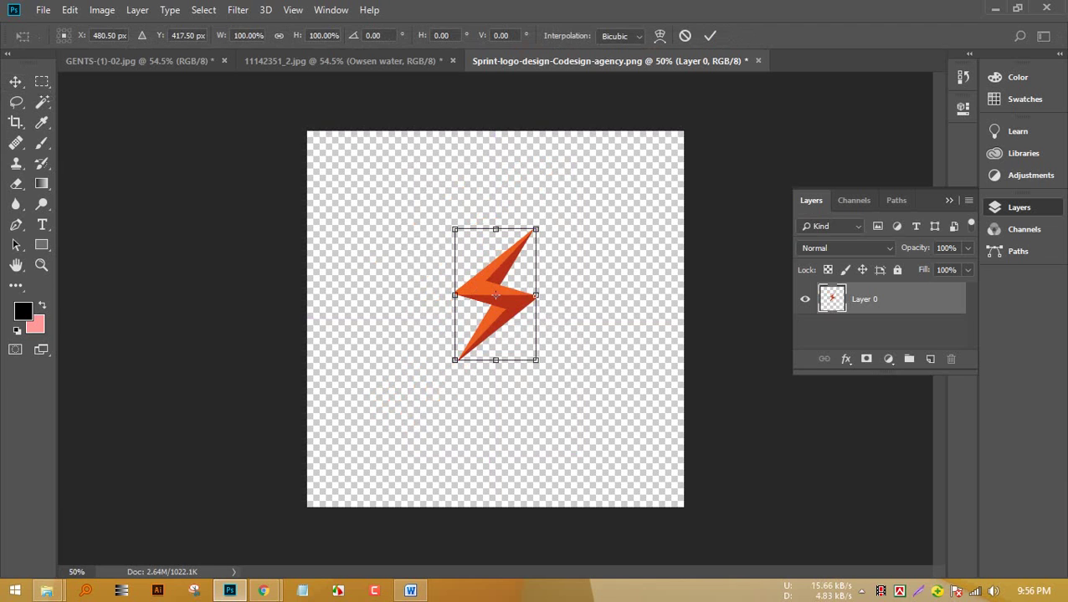
pyautogui.moveTo(536, 359); pyautogui.dragTo(499, 298)
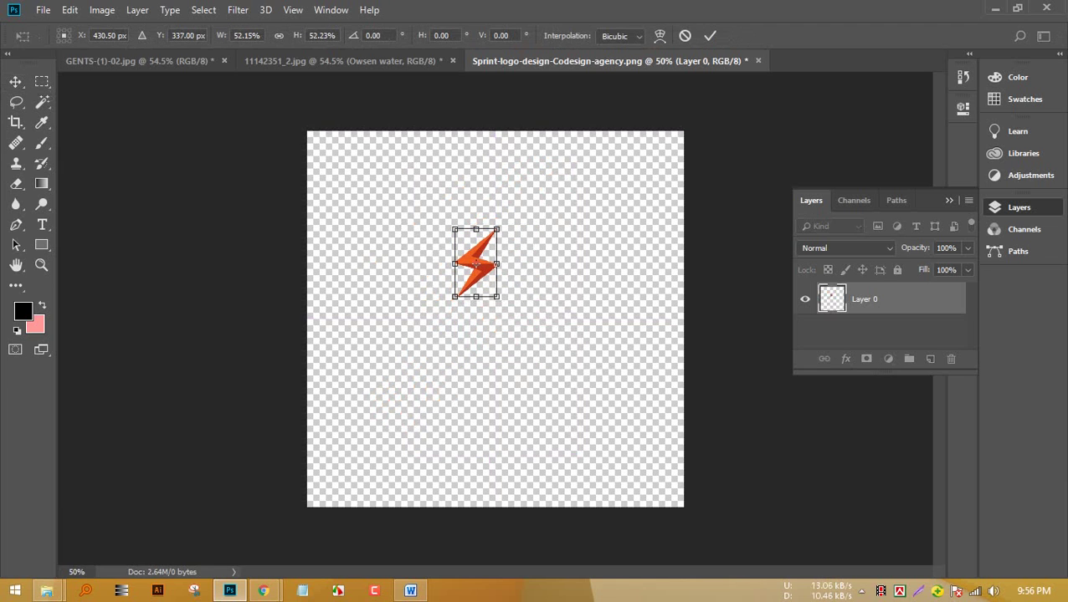
pyautogui.press('Return')
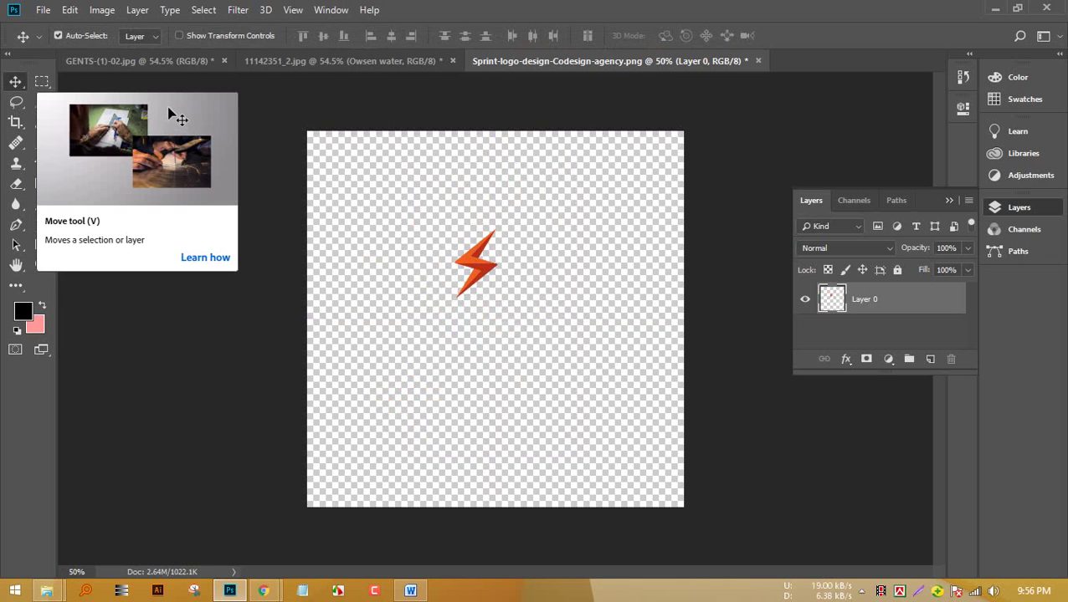
# Copy the lightning bolt into the 11142351_2 bottle image, scale it to about 47%, and place it just below the Owsen water lettering.
pyautogui.moveTo(477, 262); pyautogui.dragTo(368, 104)
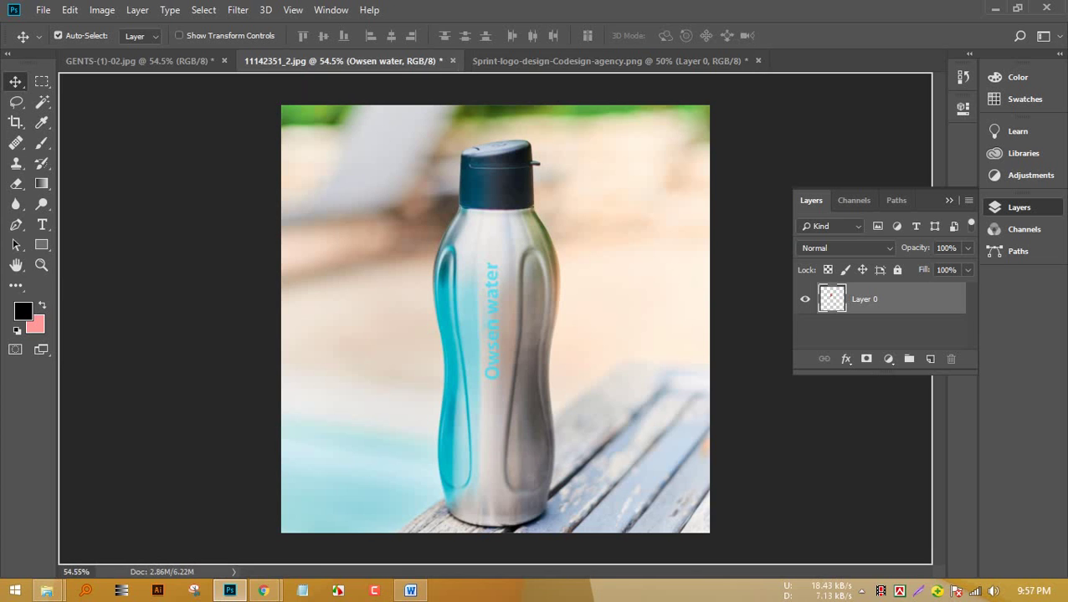
pyautogui.moveTo(493, 318); pyautogui.dragTo(492, 430)
pyautogui.hotkey('ctrl', 't')
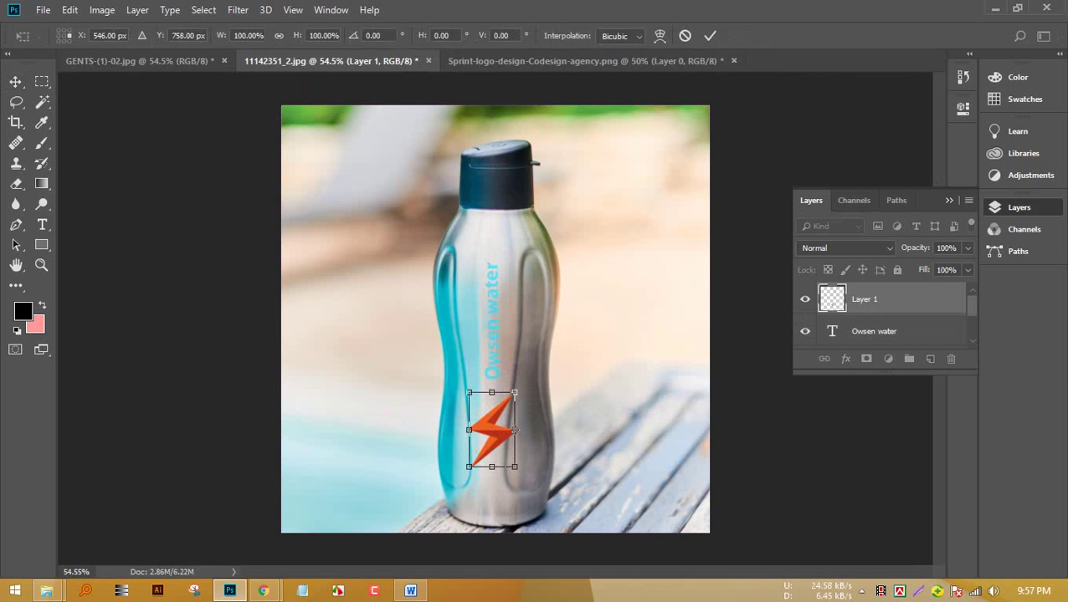
pyautogui.moveTo(515, 392)
pyautogui.mouseDown()
pyautogui.moveTo(492, 445)
pyautogui.moveTo(507, 407)
pyautogui.mouseUp()
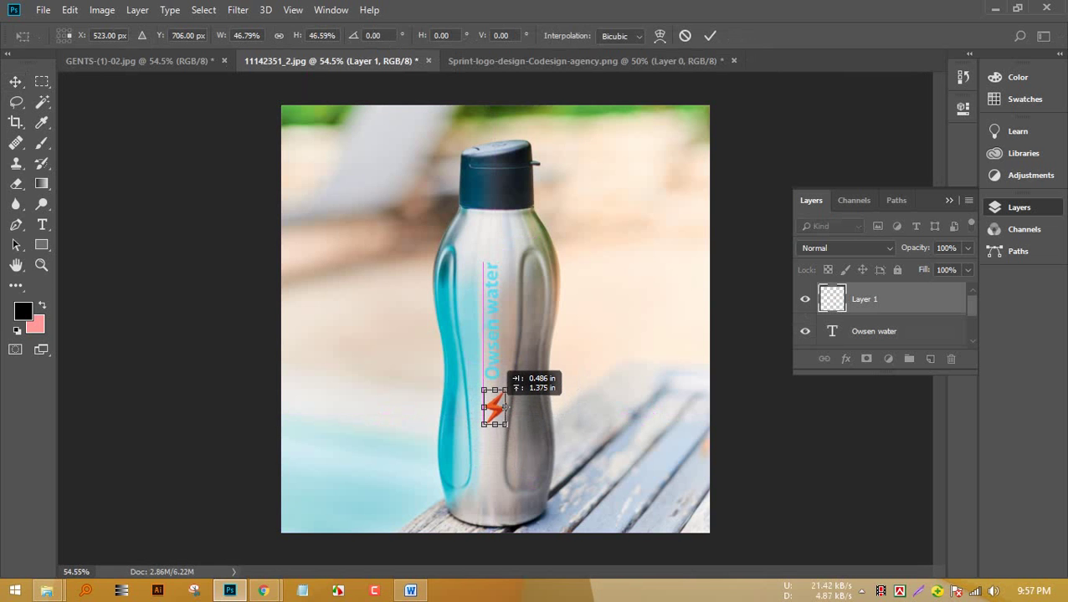
pyautogui.scroll(5, 505, 406)
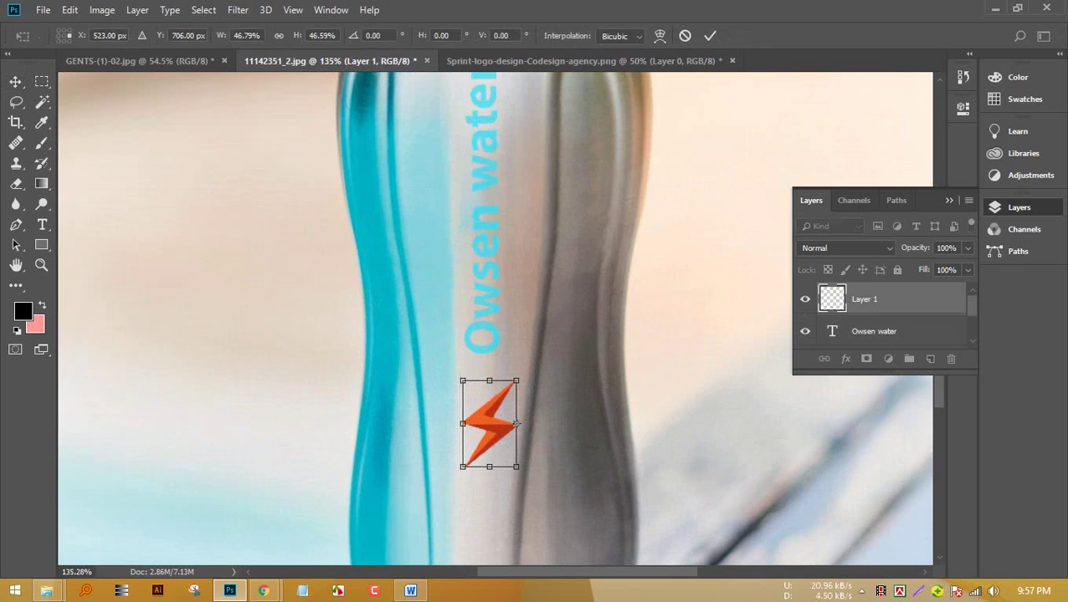
pyautogui.scroll(1, 517, 424)
pyautogui.moveTo(520, 425)
pyautogui.mouseDown()
pyautogui.moveTo(493, 418)
pyautogui.moveTo(507, 414)
pyautogui.mouseUp()
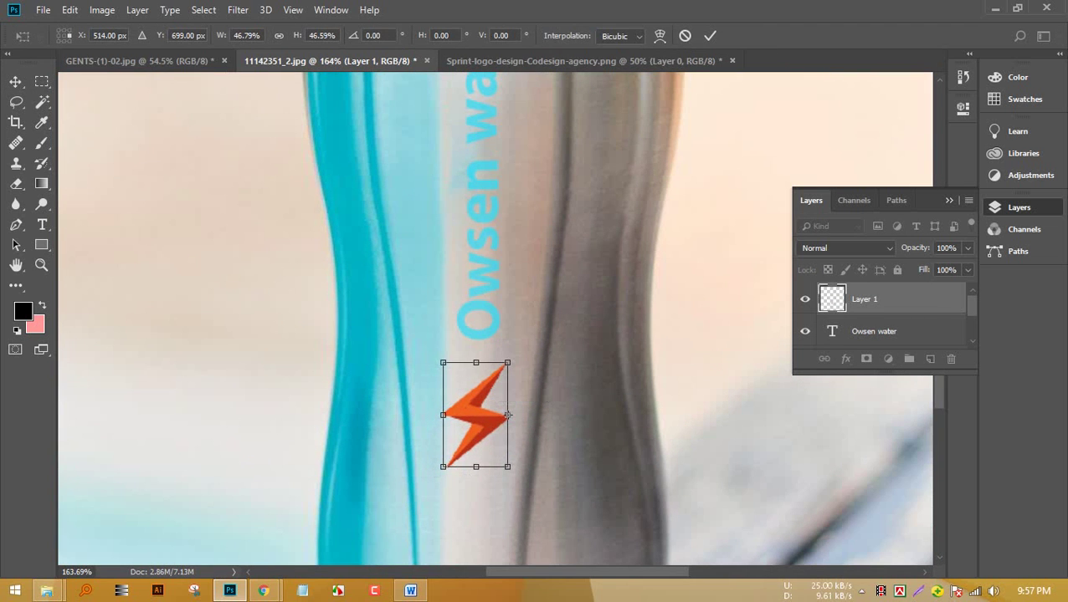
pyautogui.click(709, 35)
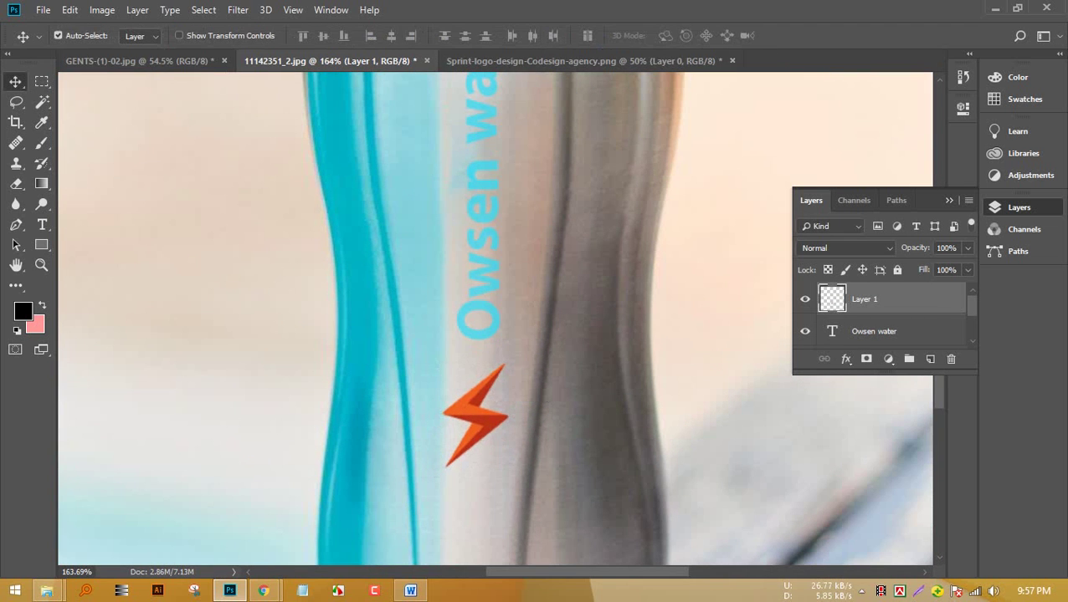
# Compare with the text layer's opacity and slightly lower the opacity of the lightning bolt layer.
pyautogui.hotkey('ctrl', '0')
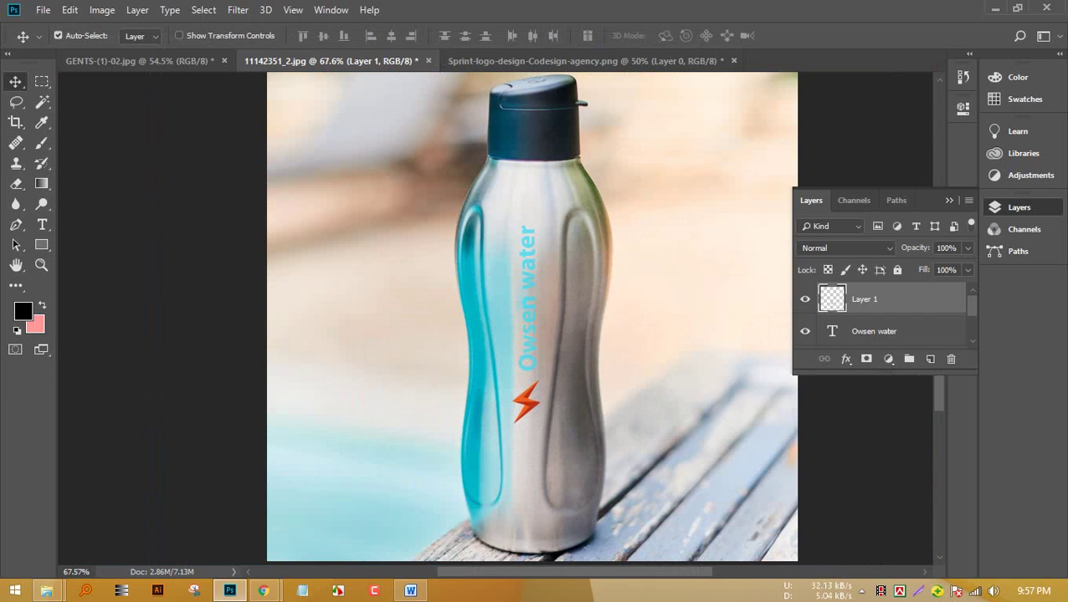
pyautogui.click(874, 331)
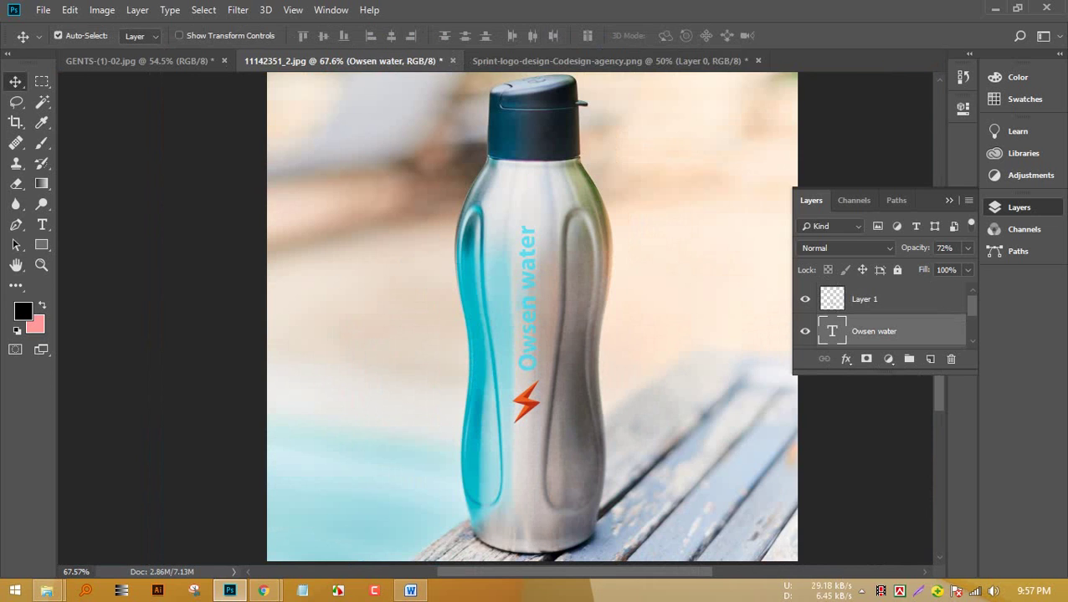
pyautogui.click(864, 300)
pyautogui.click(968, 248)
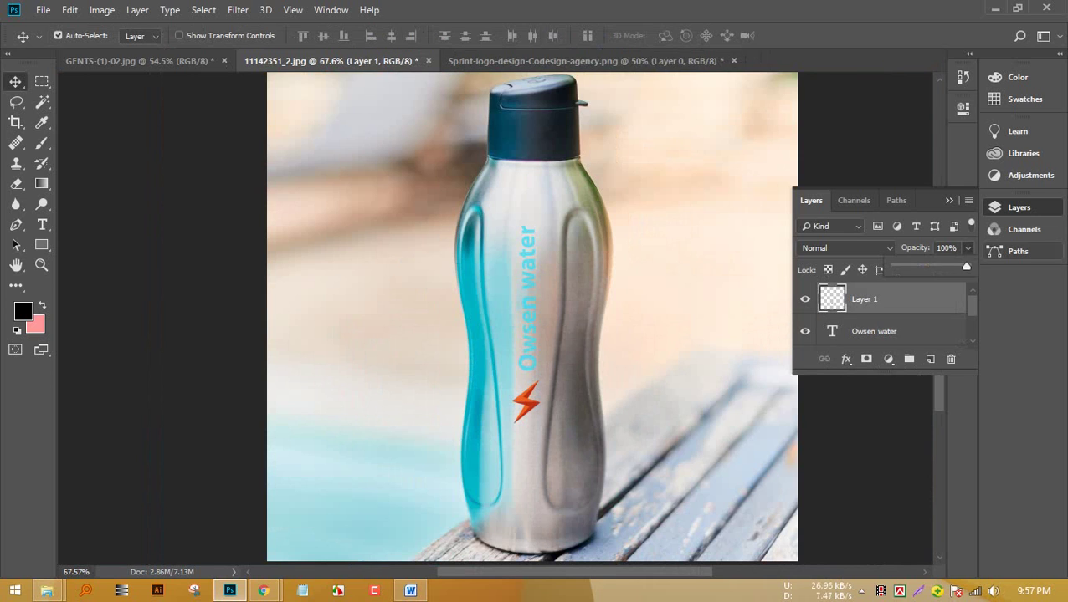
pyautogui.moveTo(967, 266)
pyautogui.mouseDown()
pyautogui.moveTo(924, 267)
pyautogui.moveTo(958, 266)
pyautogui.mouseUp()
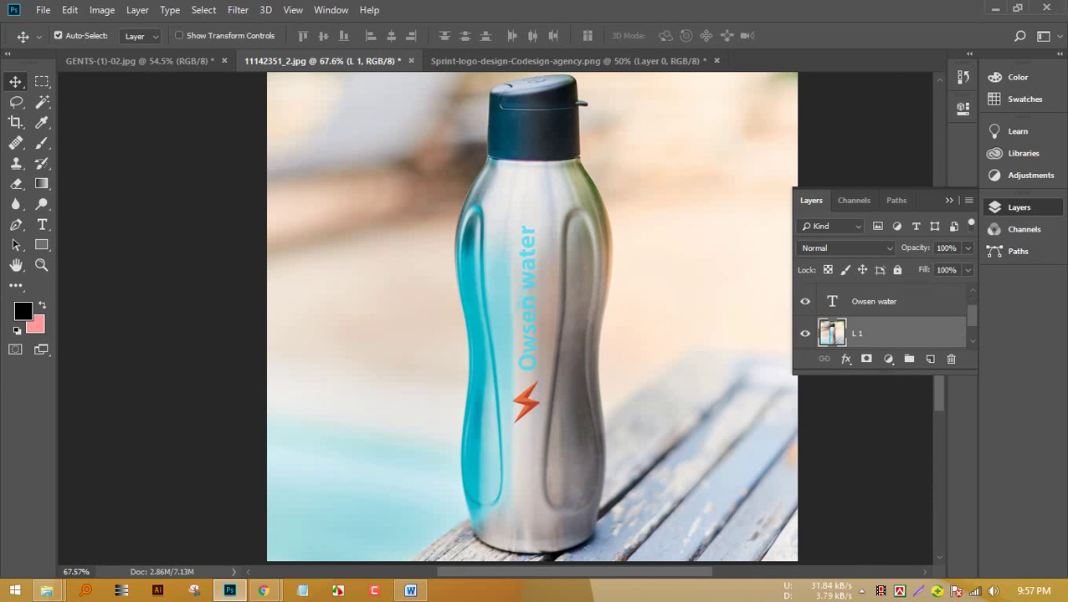
# Show the Healing Brush, Clone Stamp and Lasso tools with their variants as the tools used for object removal.
pyautogui.scroll(-3, 495, 319)
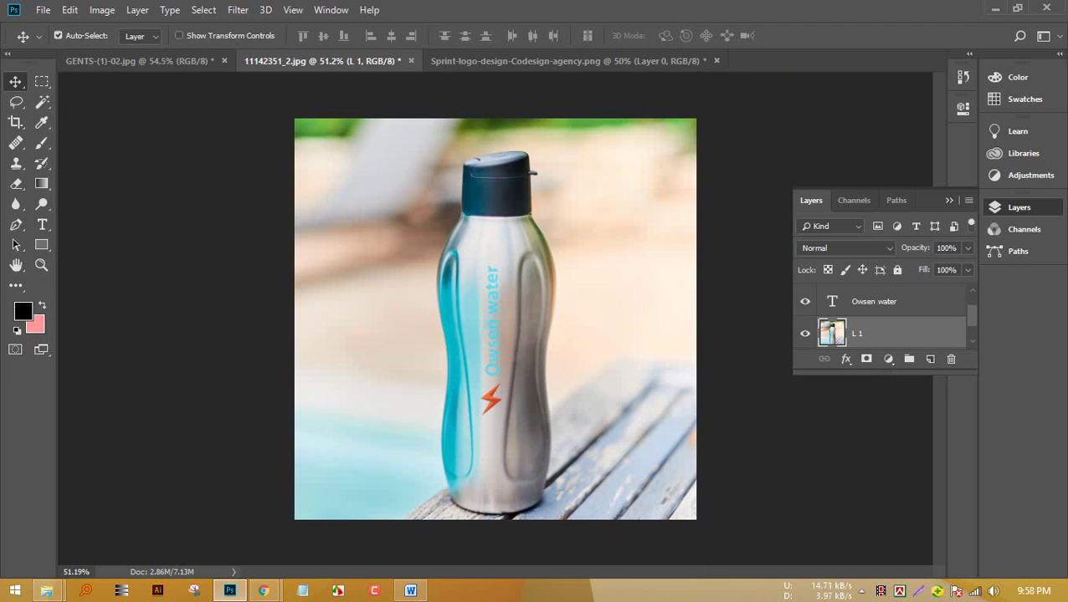
pyautogui.rightClick(16, 144)
pyautogui.click(96, 157)
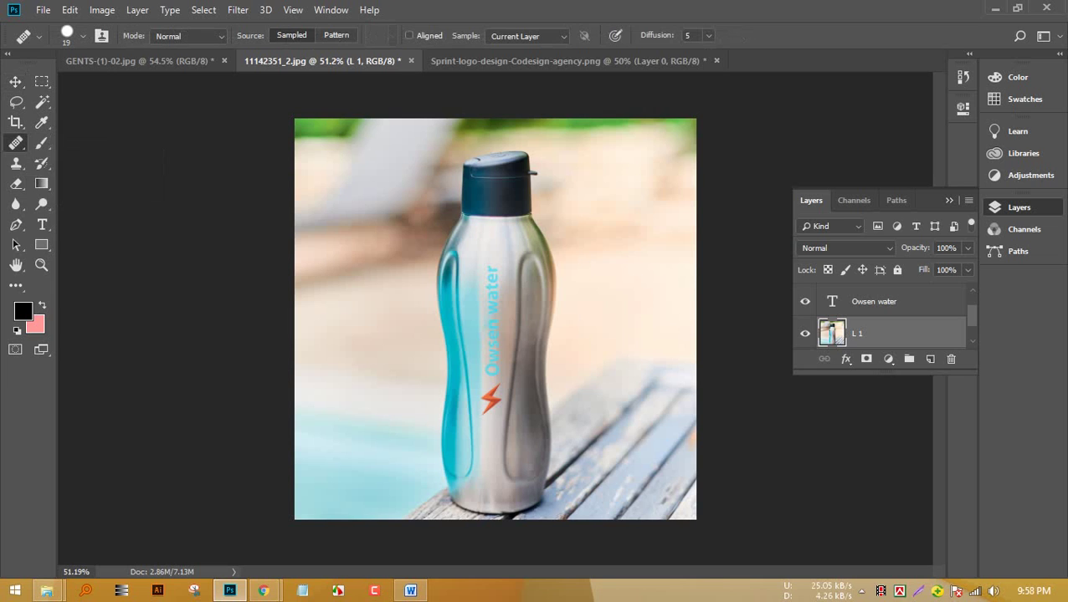
pyautogui.rightClick(16, 163)
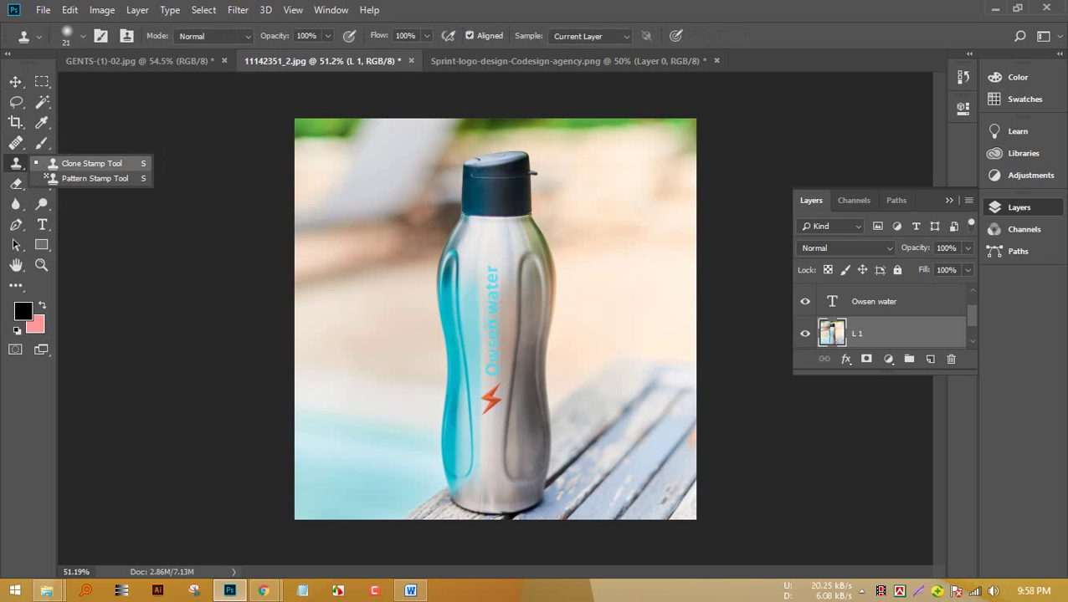
pyautogui.click(95, 164)
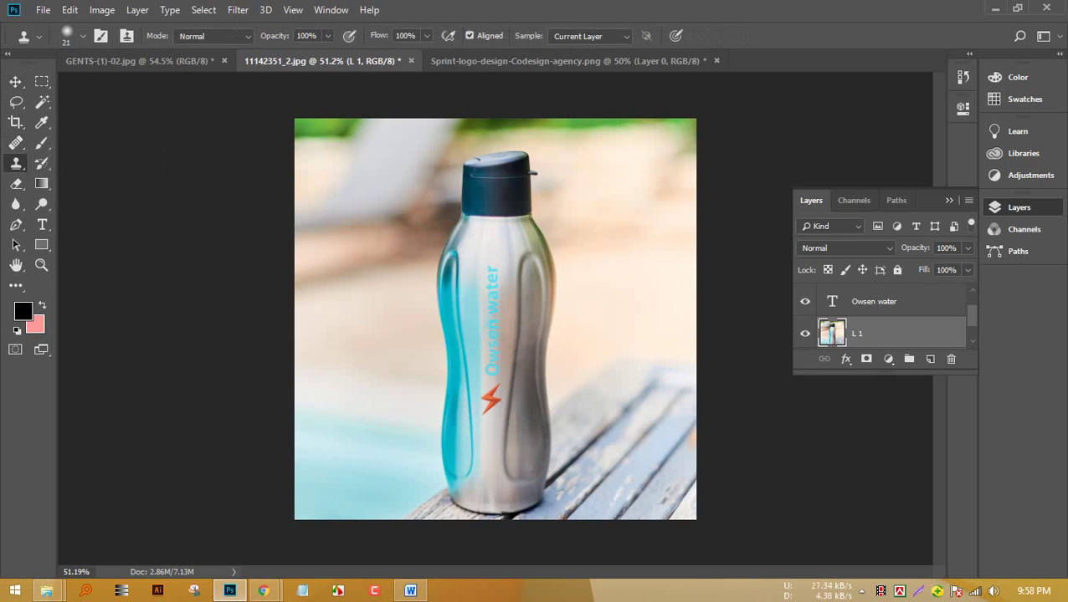
pyautogui.click(16, 101)
pyautogui.rightClick(16, 101)
pyautogui.press('Escape')
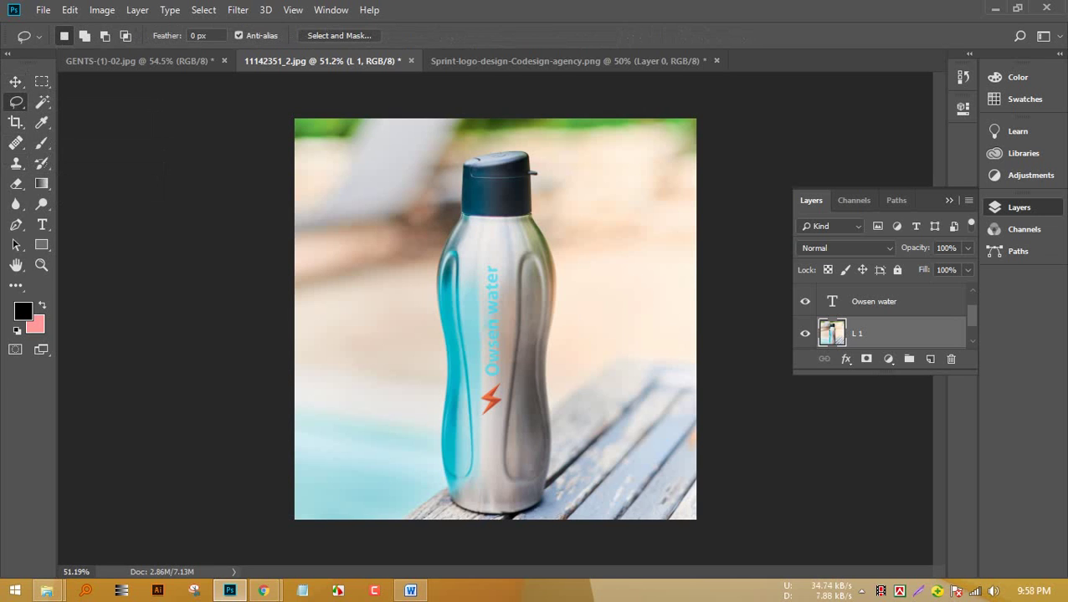
# Show the Pen tool and its variants, the Lasso tool, the Edit Toolbar option and the Hand tool.
pyautogui.click(16, 225)
pyautogui.rightClick(16, 224)
pyautogui.press('Escape')
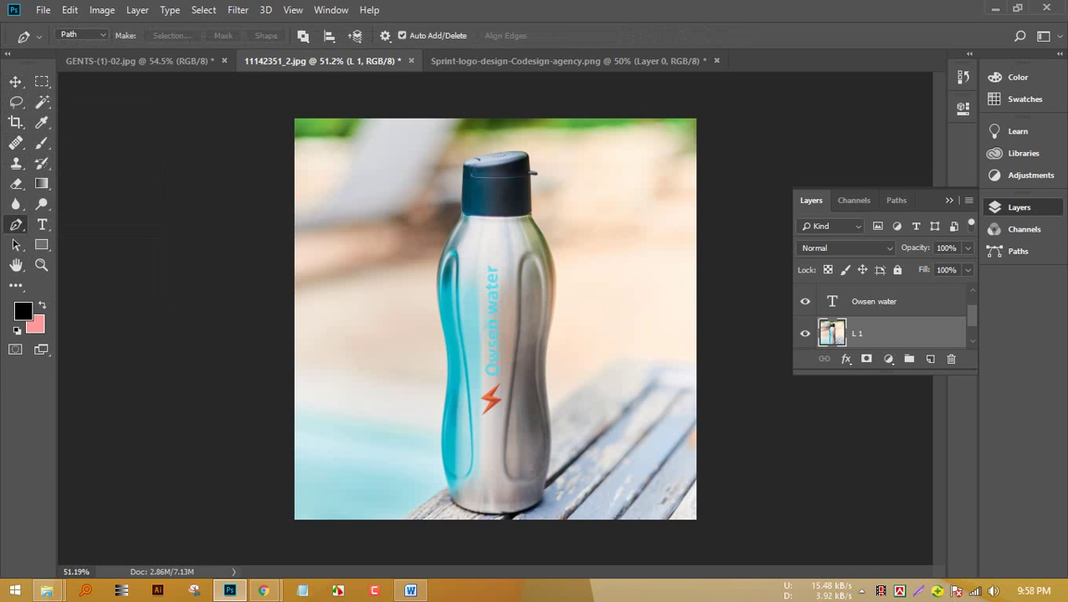
pyautogui.press('l')
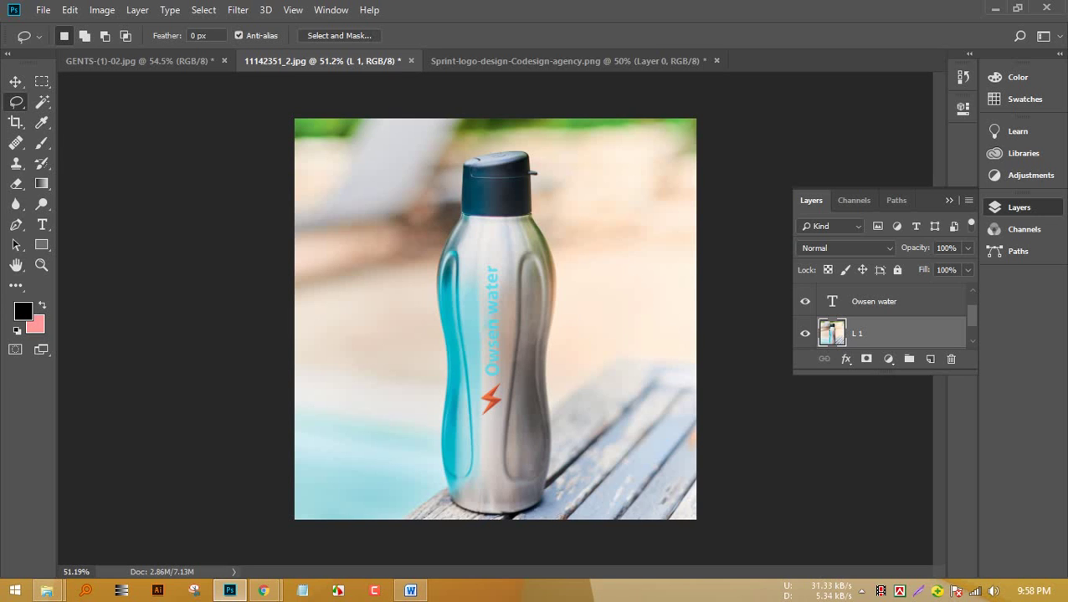
pyautogui.click(16, 285)
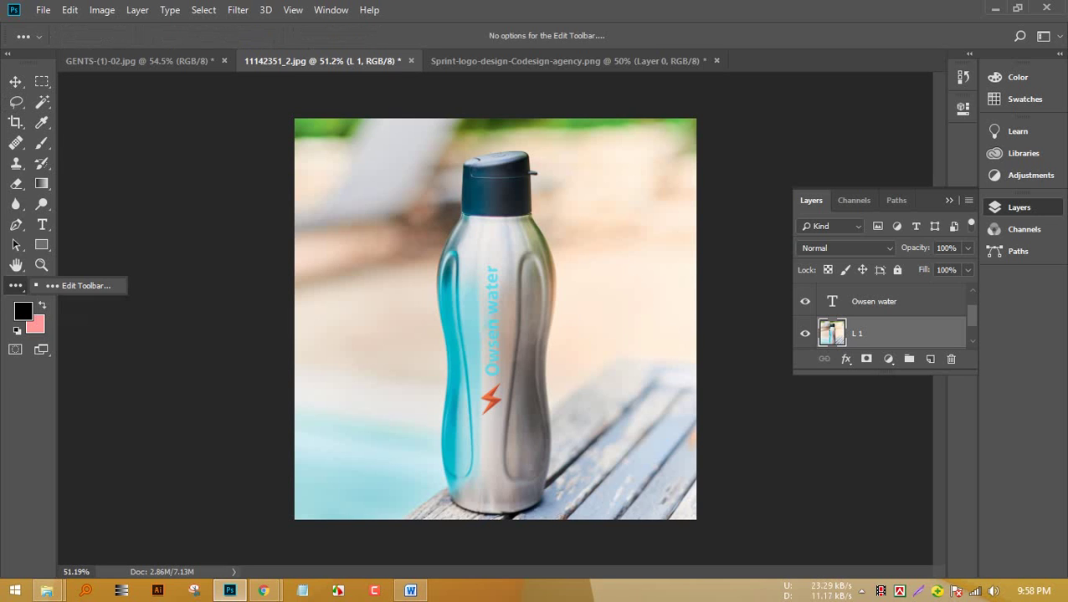
pyautogui.click(85, 287)
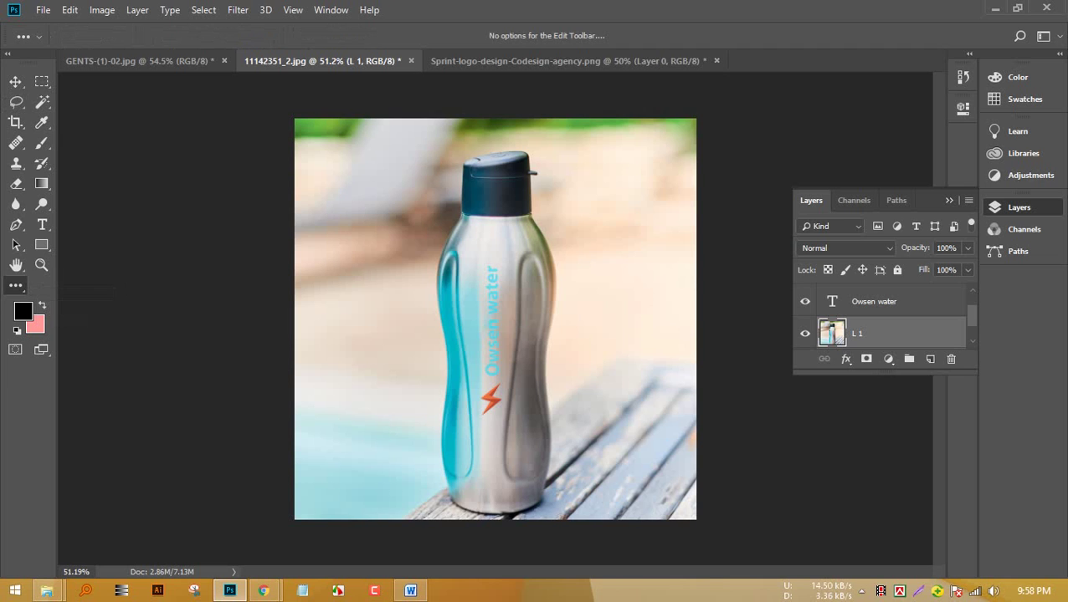
pyautogui.click(16, 264)
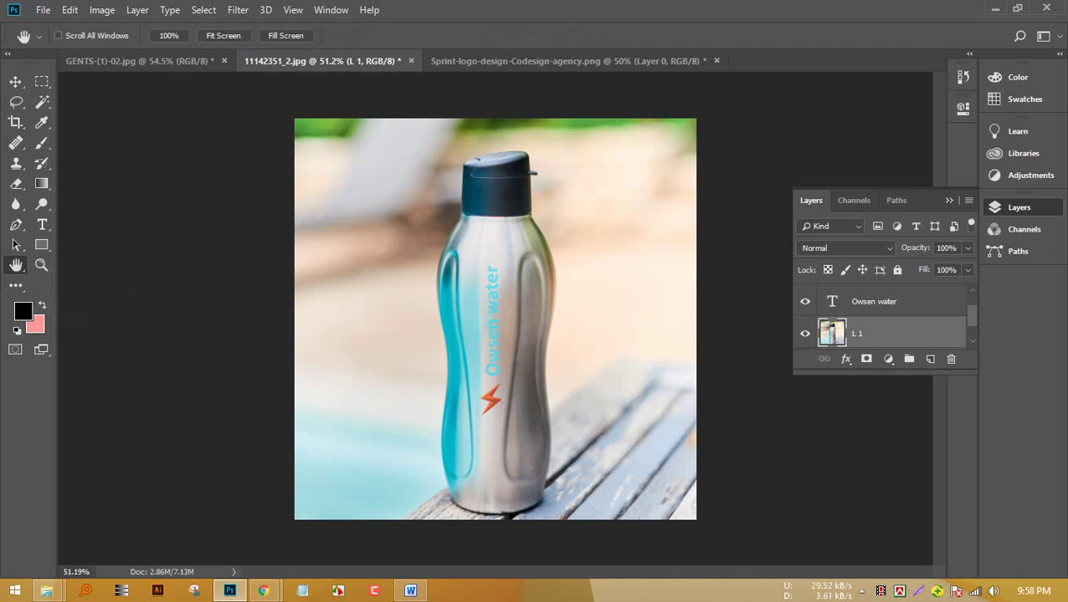
# Demonstrate the Eyedropper by sampling the bottle's teal side as the foreground color and adjusting that color in the Color Picker.
pyautogui.click(41, 122)
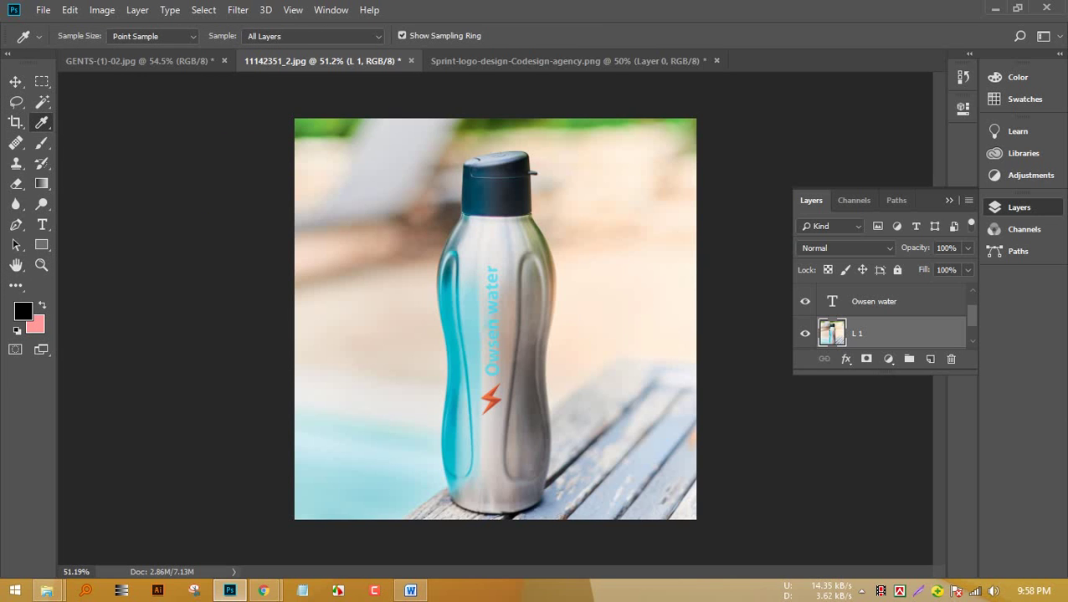
pyautogui.click(450, 336)
pyautogui.click(16, 123)
pyautogui.rightClick(41, 123)
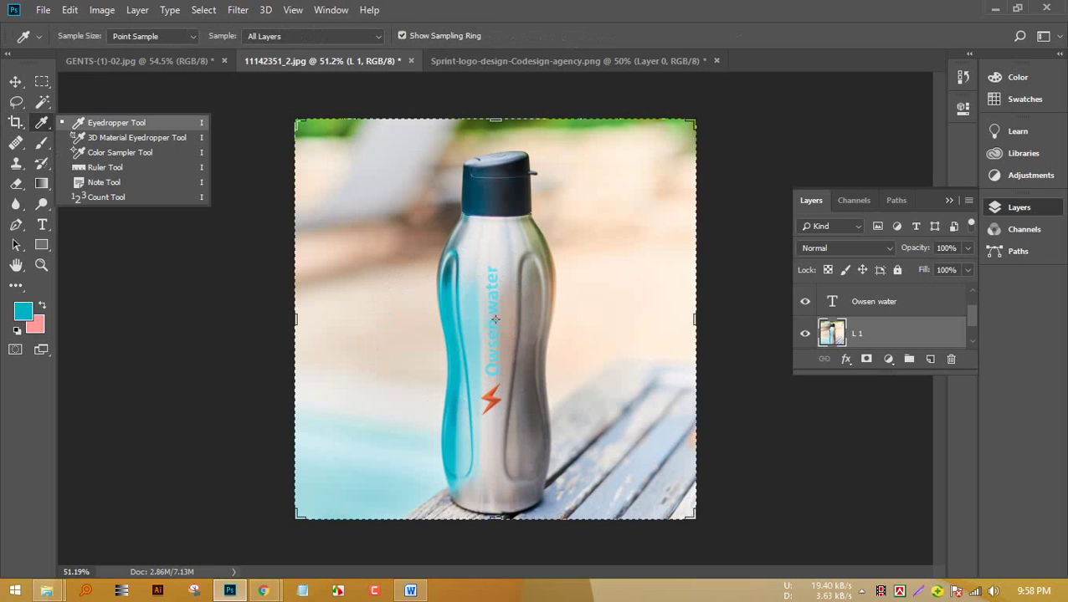
pyautogui.click(117, 123)
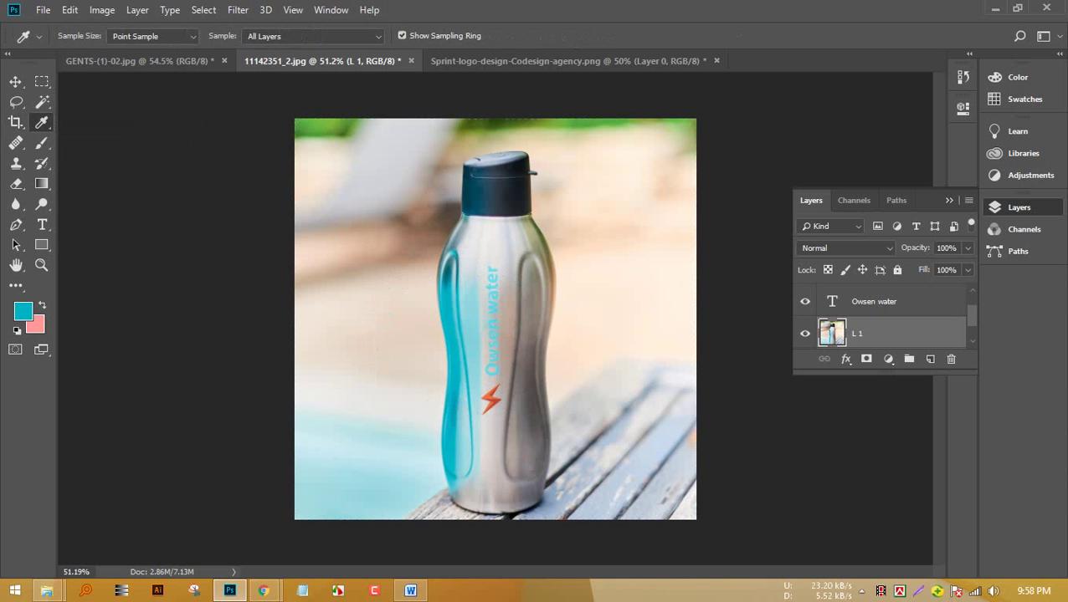
pyautogui.hotkey('ctrl', '1')
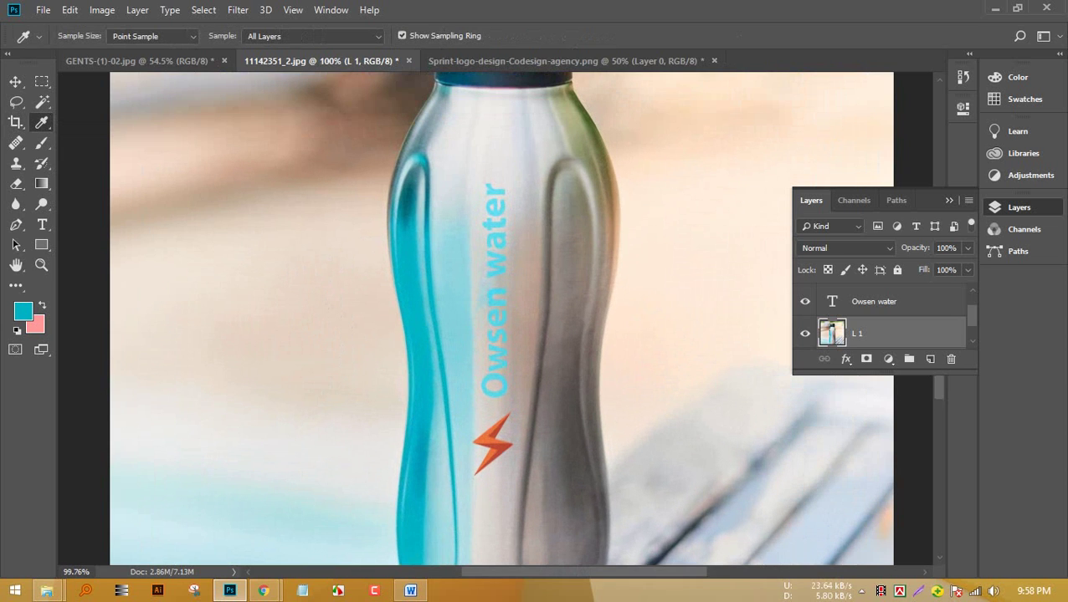
pyautogui.click(407, 272)
pyautogui.click(24, 311)
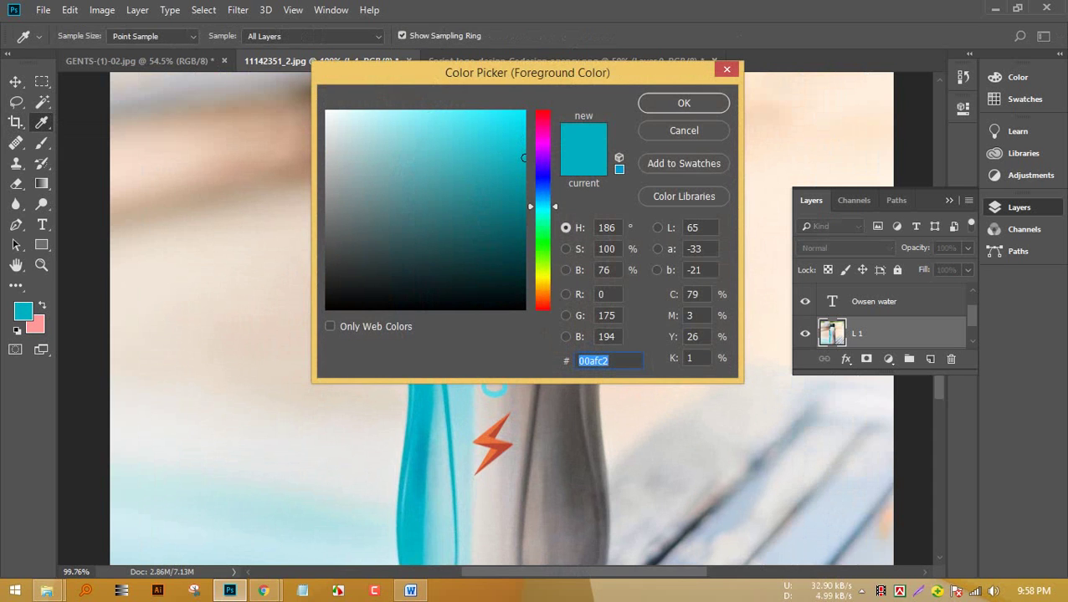
pyautogui.write('03b0c3')
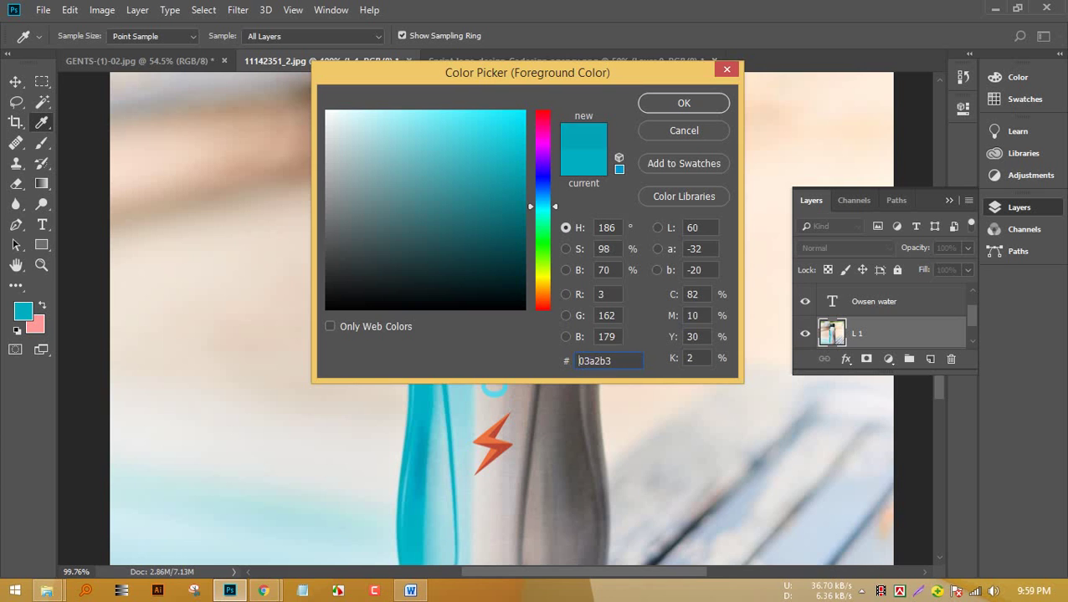
pyautogui.press('Return')
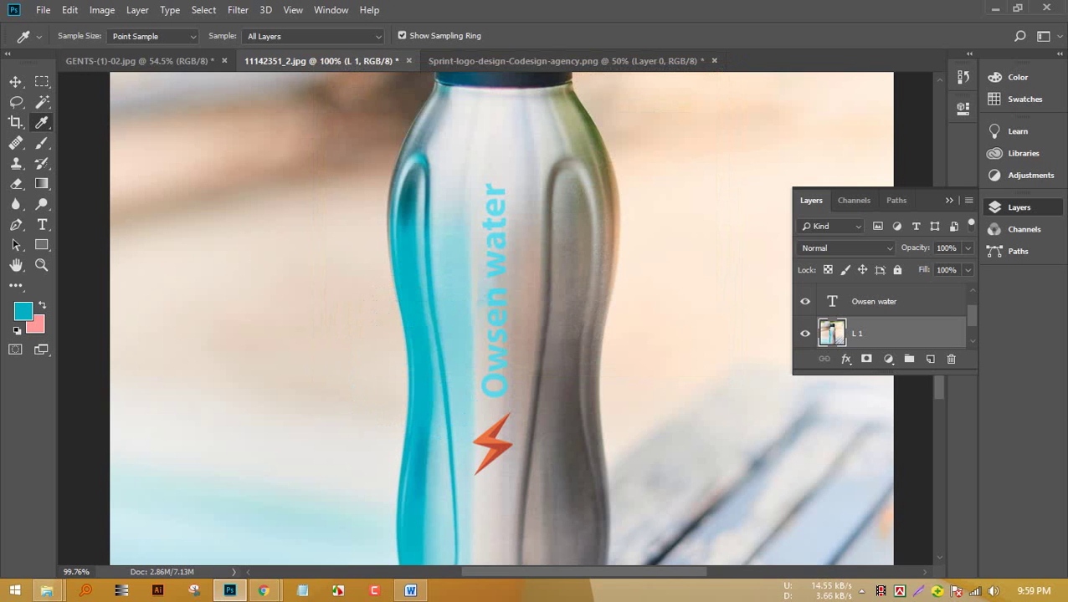
# Swap the foreground and background colors back and forth, and sample the dark cap, gray grip, orange bolt, and teal side in turn.
pyautogui.press('x')
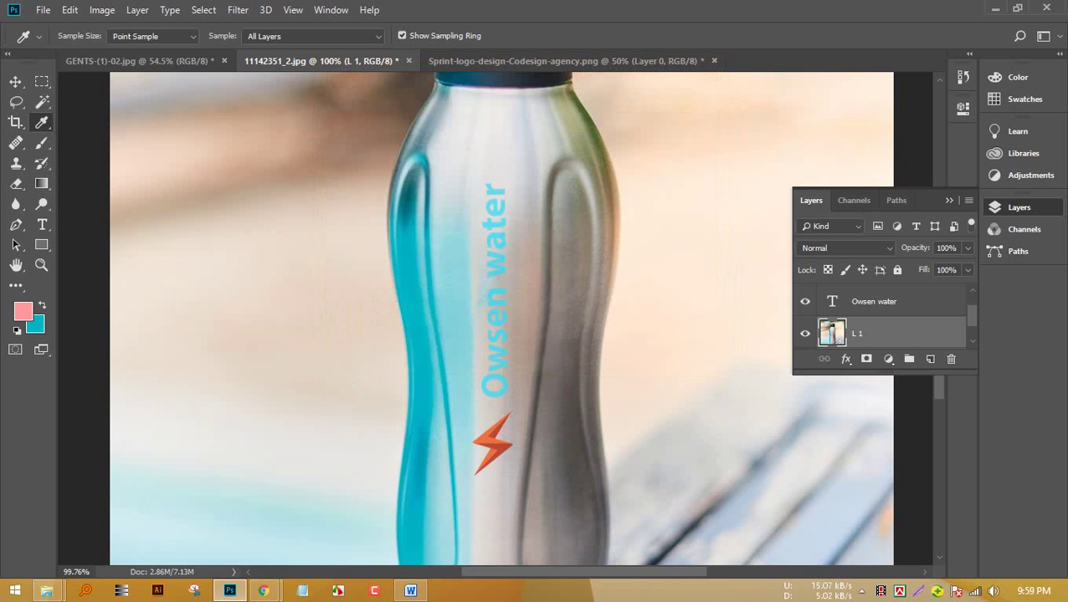
pyautogui.press('x')
pyautogui.scroll(3, 520, 251)
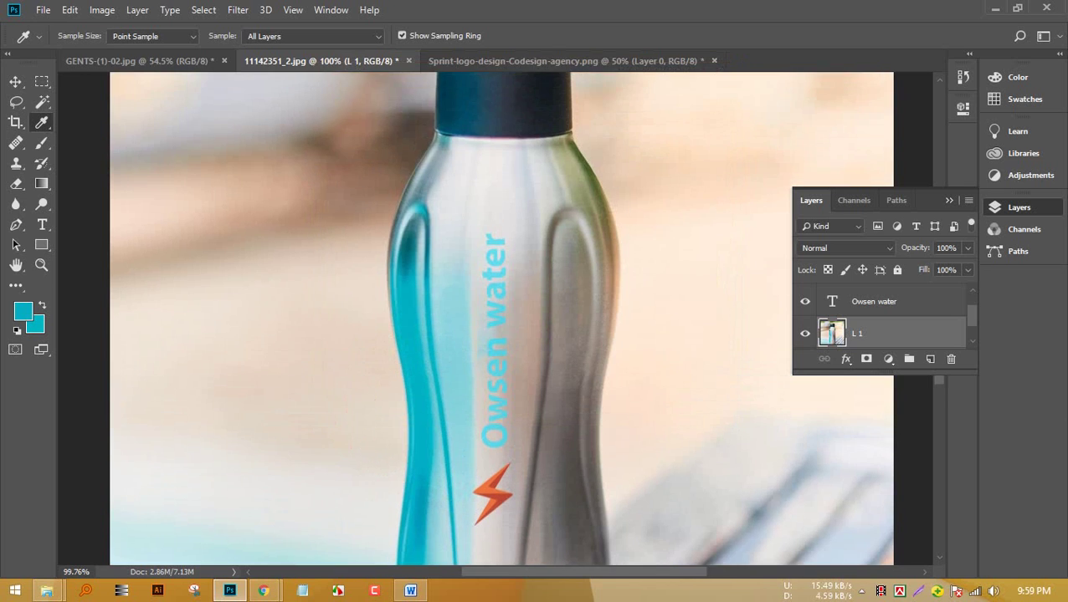
pyautogui.click(520, 107)
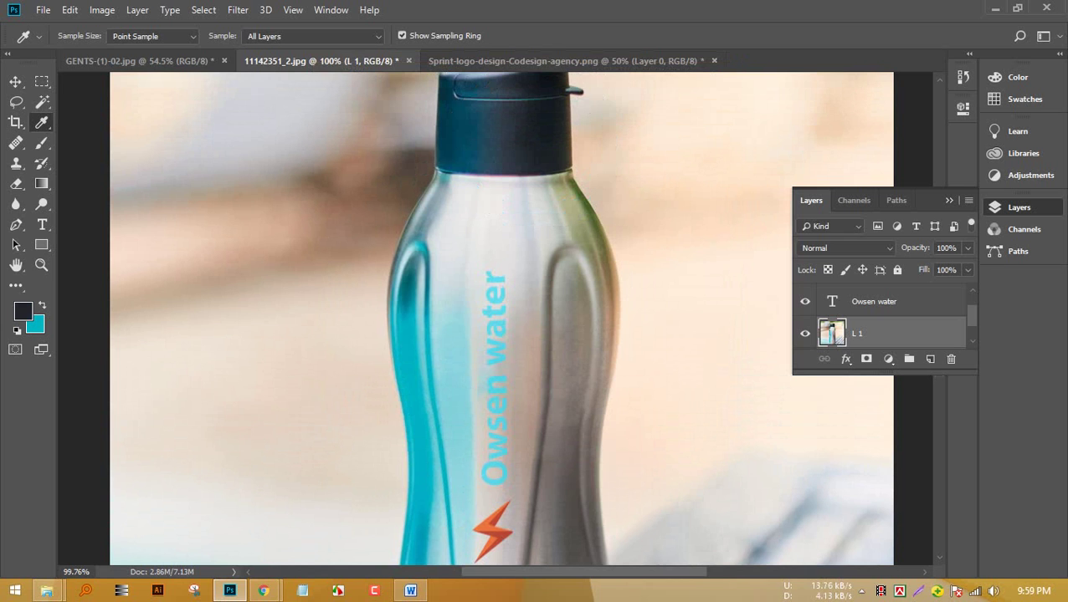
pyautogui.click(571, 418)
pyautogui.scroll(-1, 571, 418)
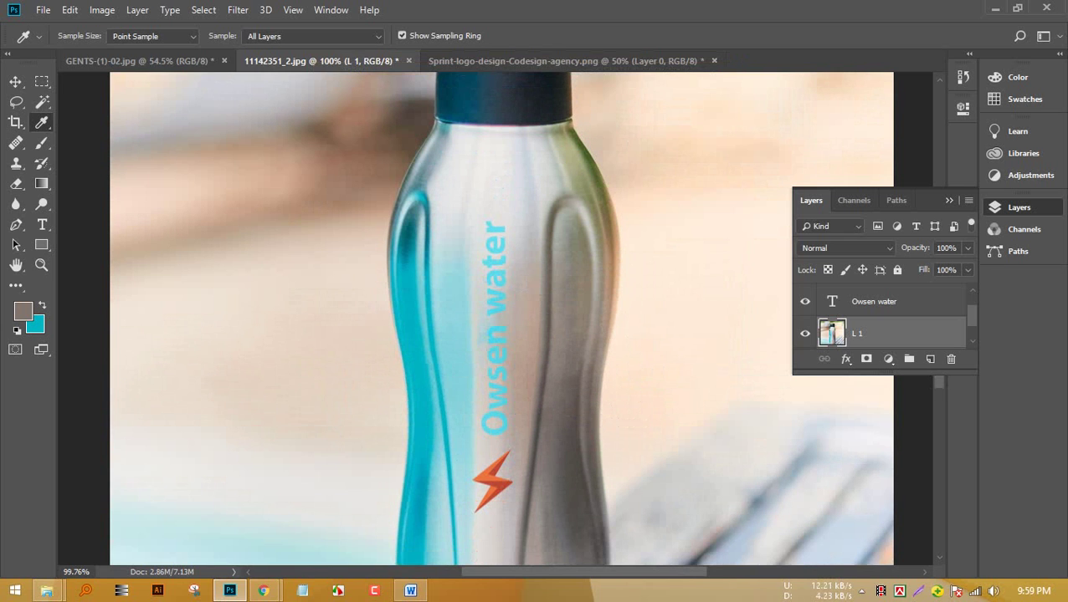
pyautogui.click(494, 482)
pyautogui.scroll(-2, 494, 482)
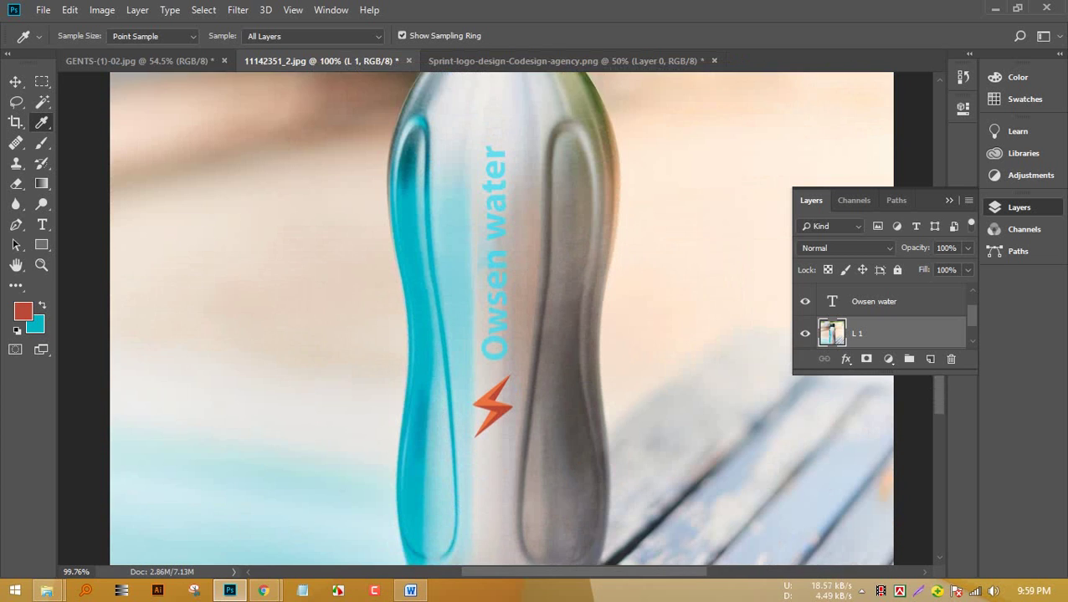
pyautogui.scroll(-2, 494, 405)
pyautogui.click(416, 351)
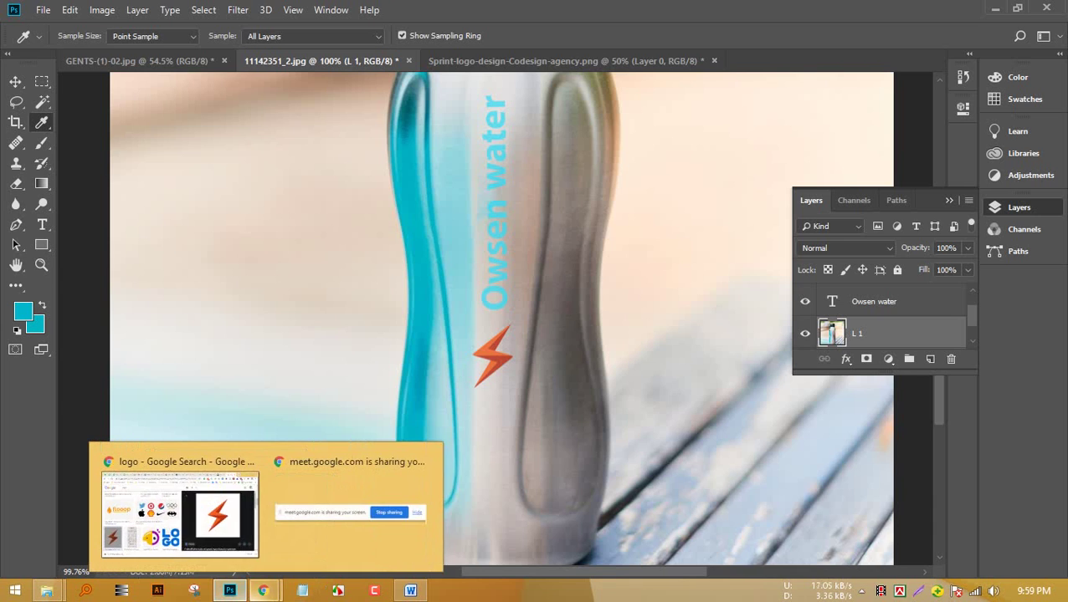
# Switch to the Chrome window with the Google image results for logo.
pyautogui.click(232, 591)
pyautogui.click(263, 591)
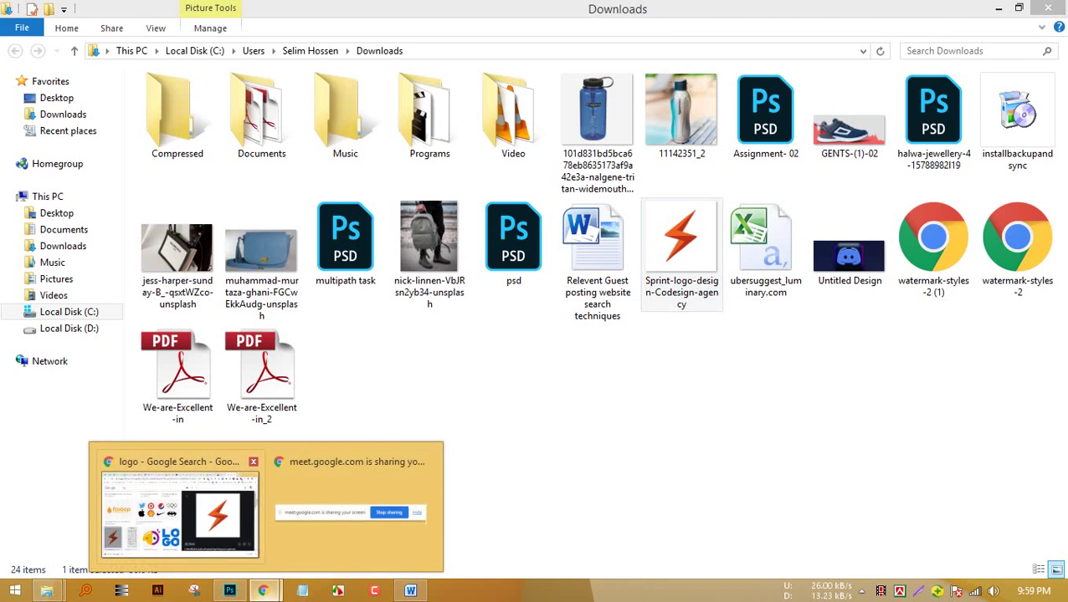
pyautogui.click(180, 510)
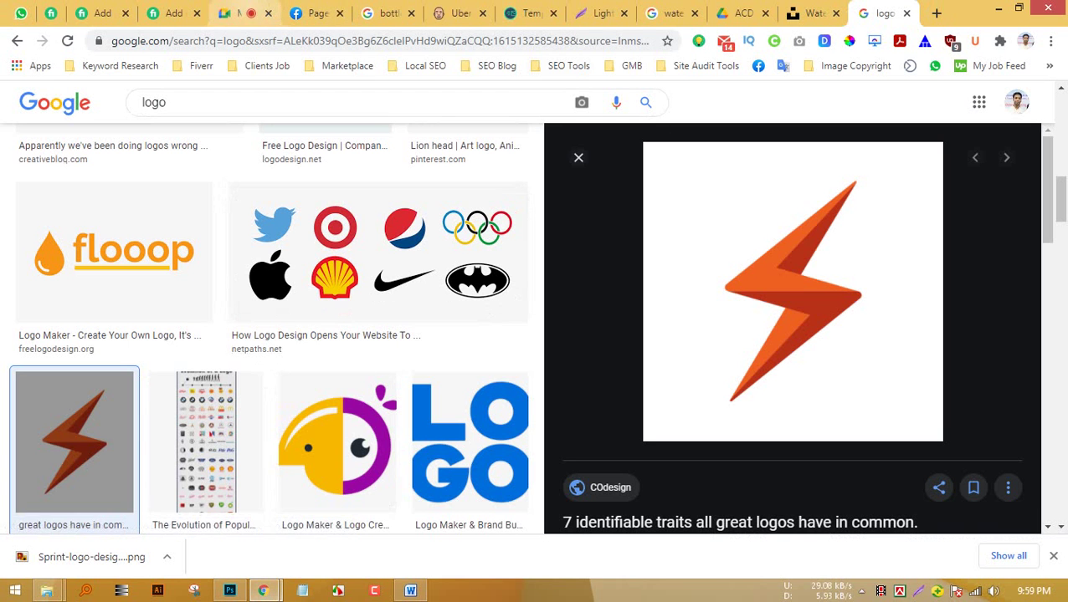
# Check the participant list in the Google Meet call and dismiss the browser's downloads bar.
pyautogui.click(238, 13)
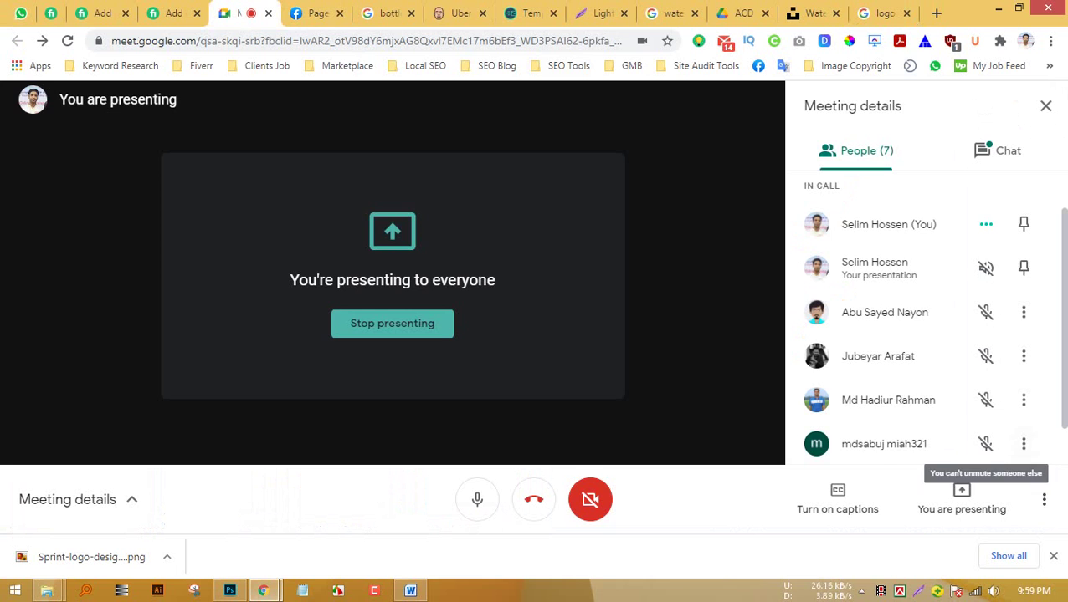
pyautogui.scroll(1, 986, 445)
pyautogui.click(1052, 556)
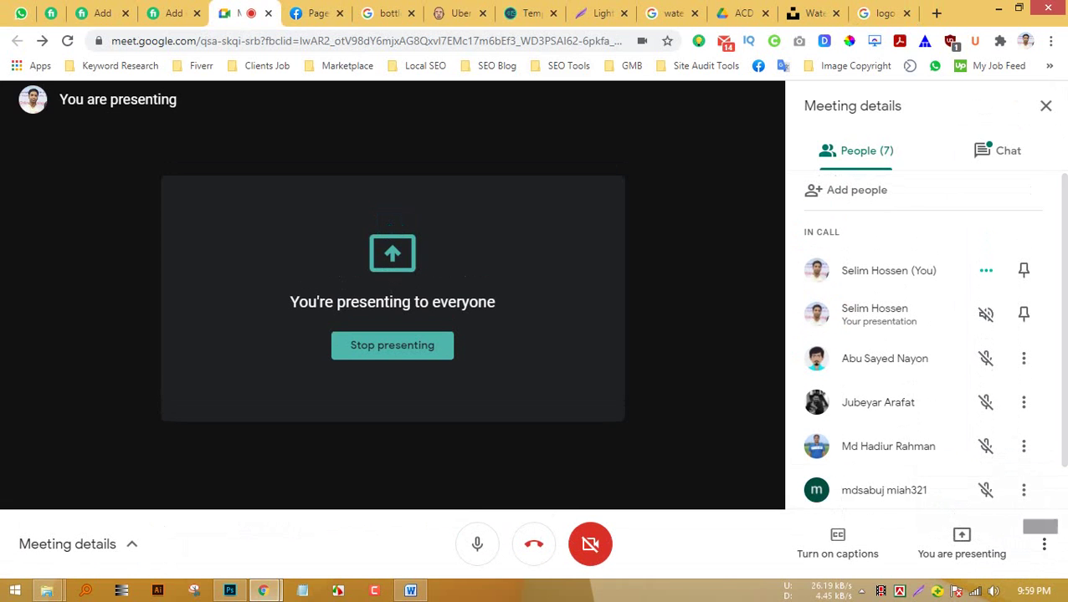
pyautogui.scroll(-1, 1023, 490)
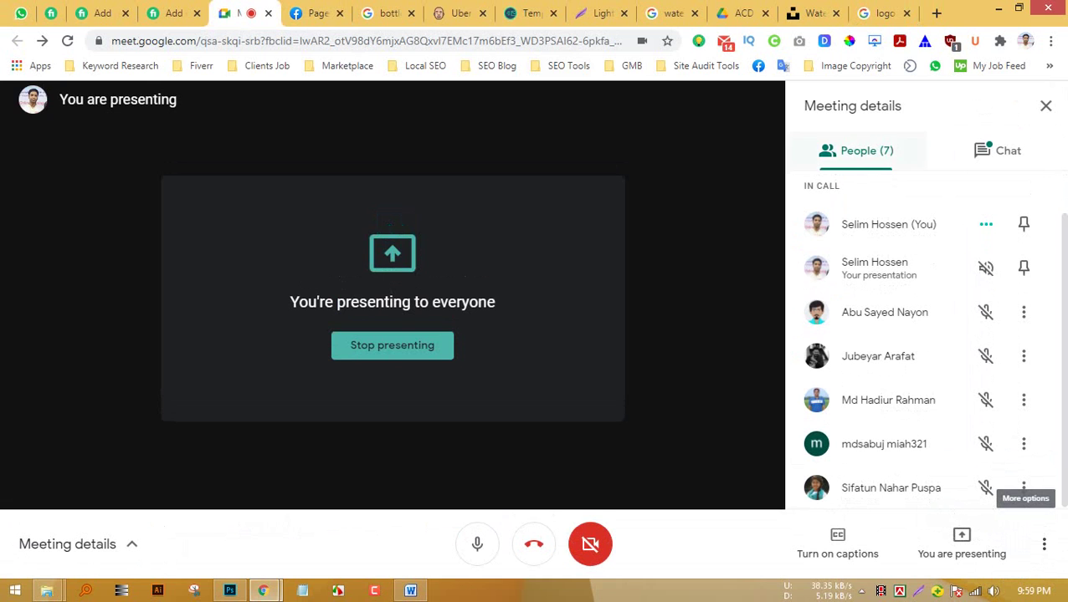
# In the ACD Graphics Design Cumilla Drive folder, open the first student's folder under Assignment - 05 and review the submitted images.
pyautogui.click(740, 13)
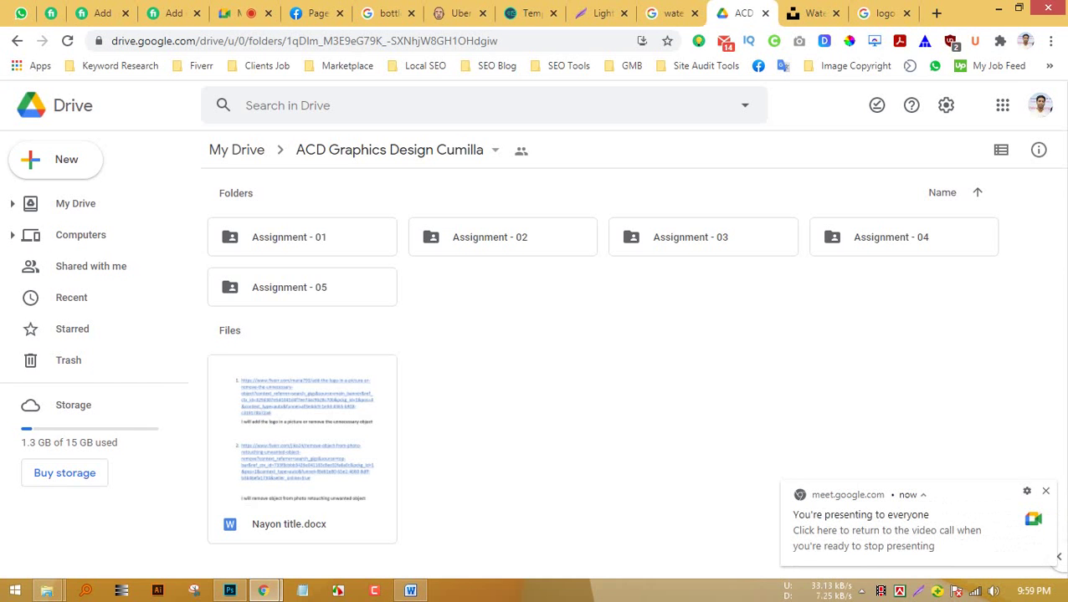
pyautogui.rightClick(503, 350)
pyautogui.doubleClick(301, 287)
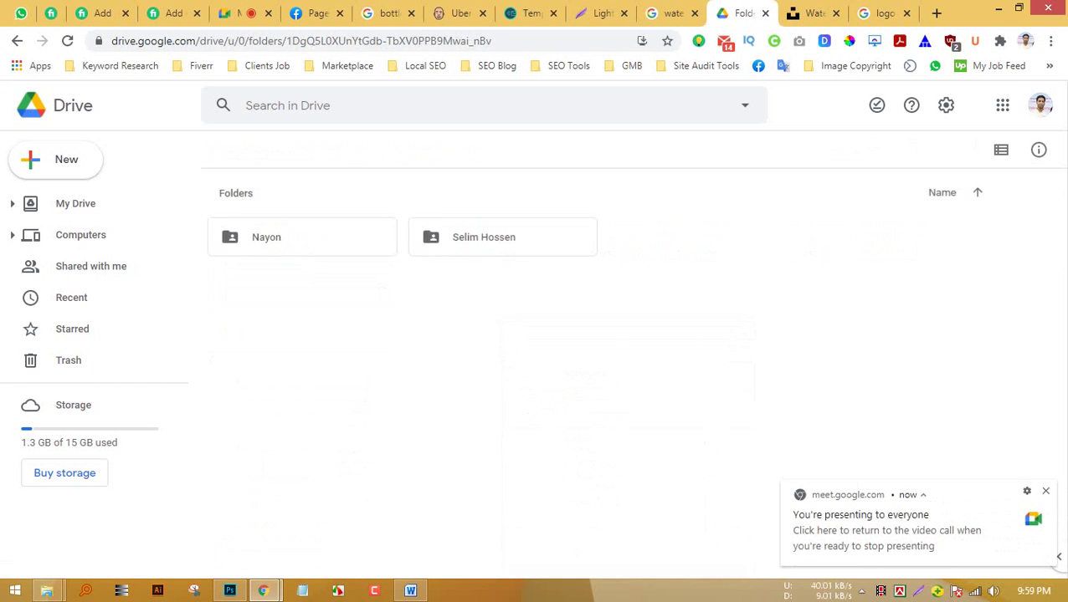
pyautogui.doubleClick(276, 237)
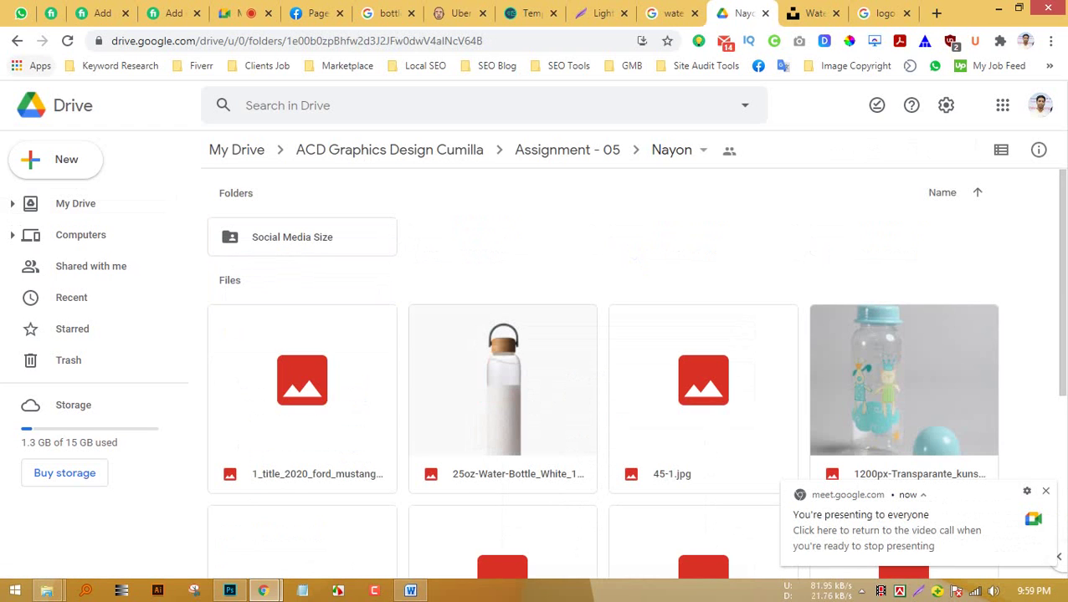
pyautogui.scroll(-1, 602, 377)
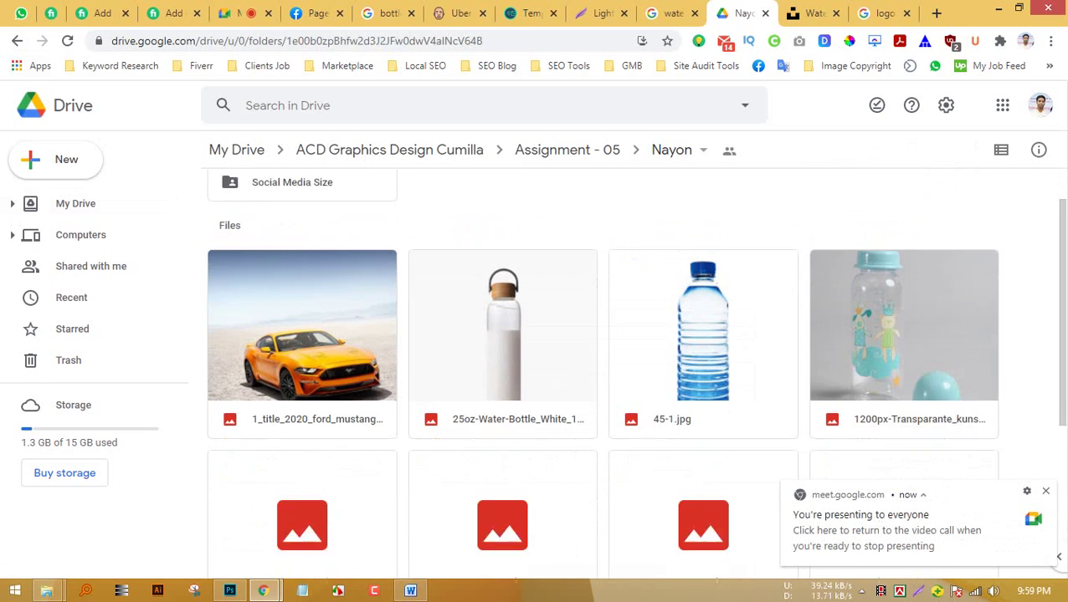
pyautogui.scroll(1, 603, 376)
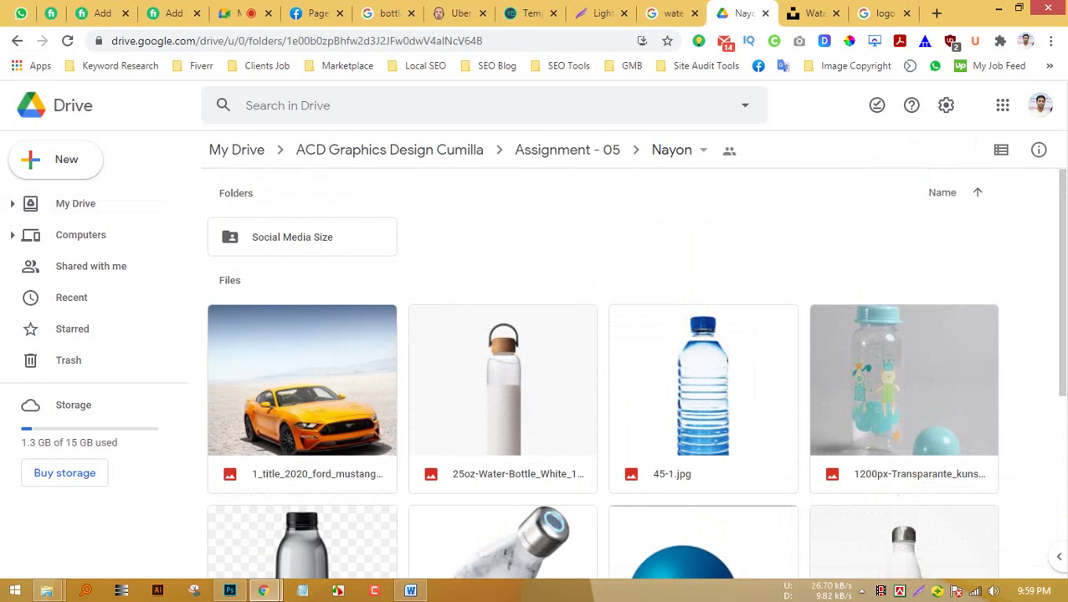
pyautogui.scroll(-3, 603, 376)
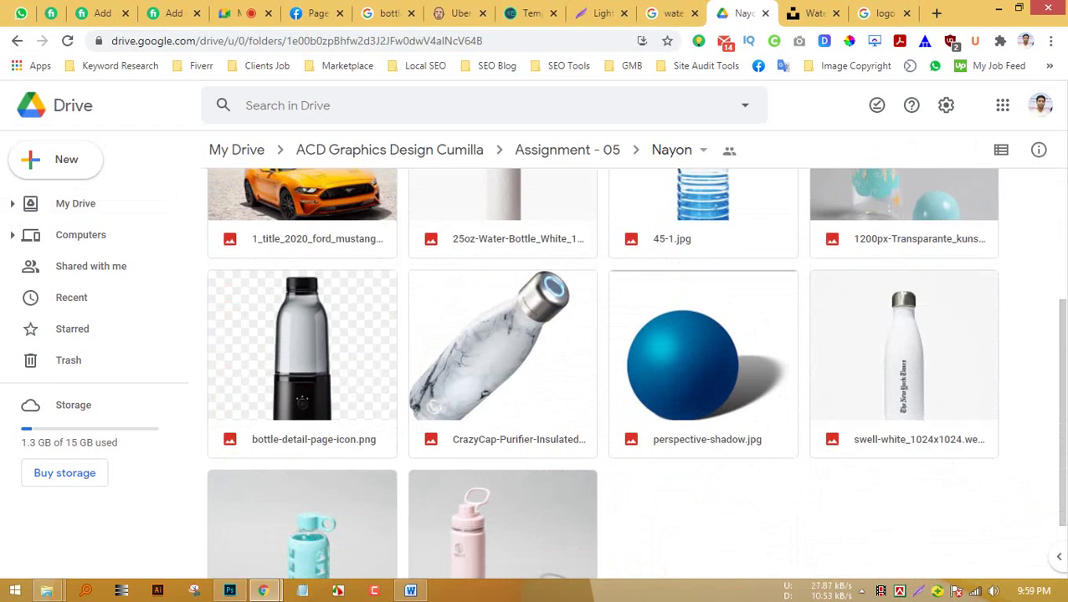
pyautogui.scroll(-1, 603, 377)
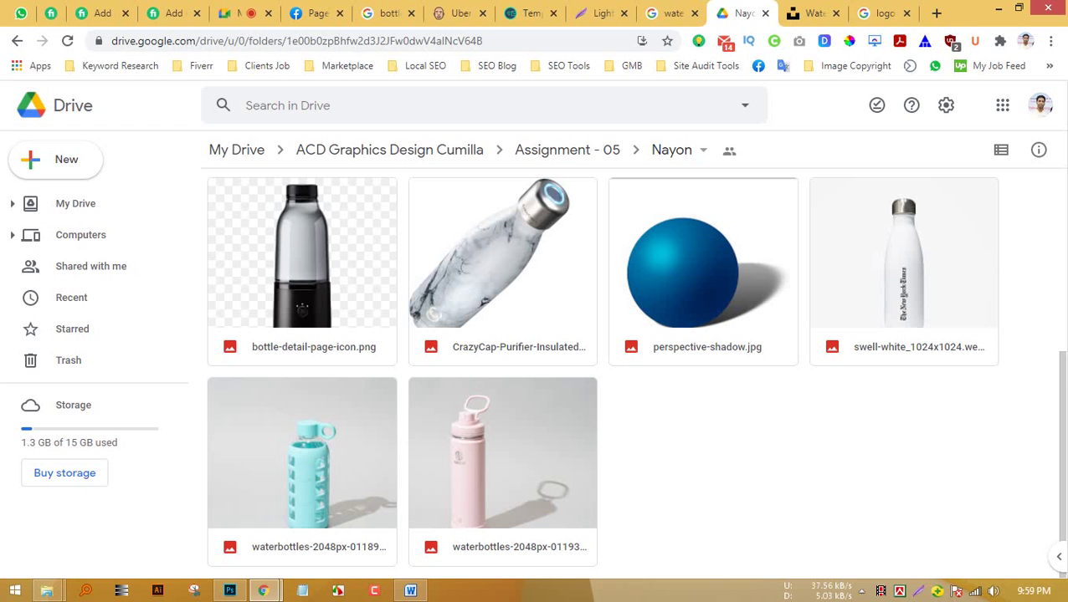
pyautogui.scroll(5, 603, 373)
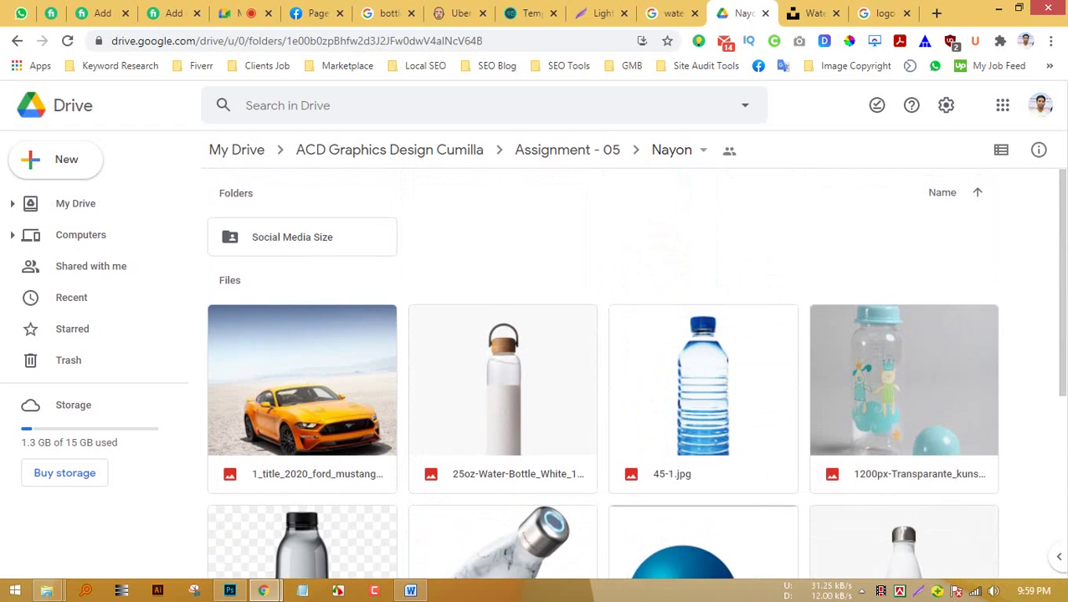
# Open the Social Media Size subfolder and look through its post-size images down to the Pinterest pin and YouTube thumbnail.
pyautogui.click(302, 238)
pyautogui.doubleClick(302, 237)
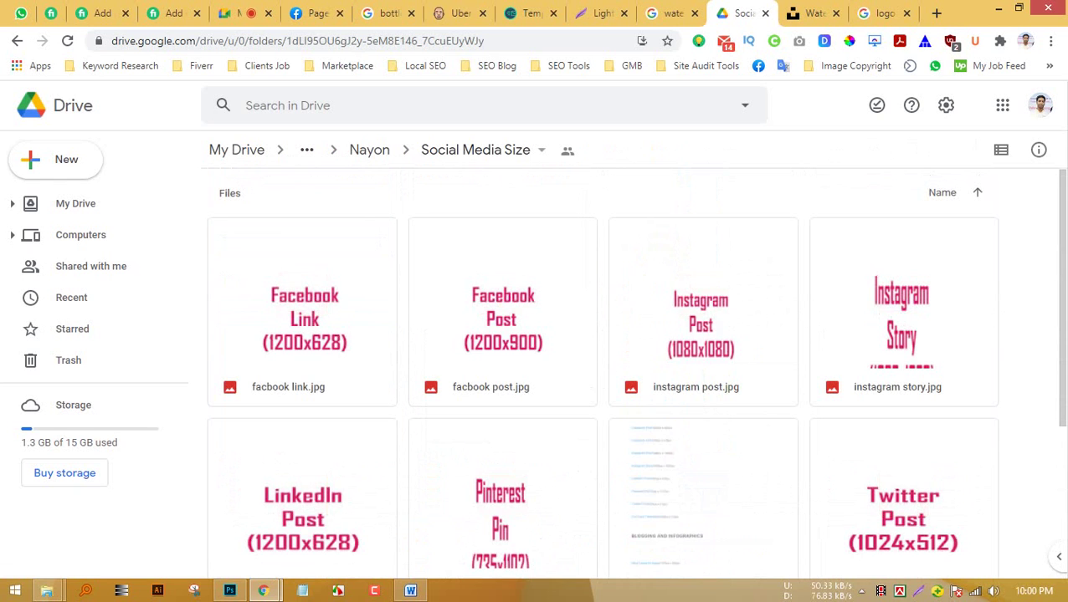
pyautogui.scroll(-2, 602, 373)
pyautogui.scroll(-1, 634, 371)
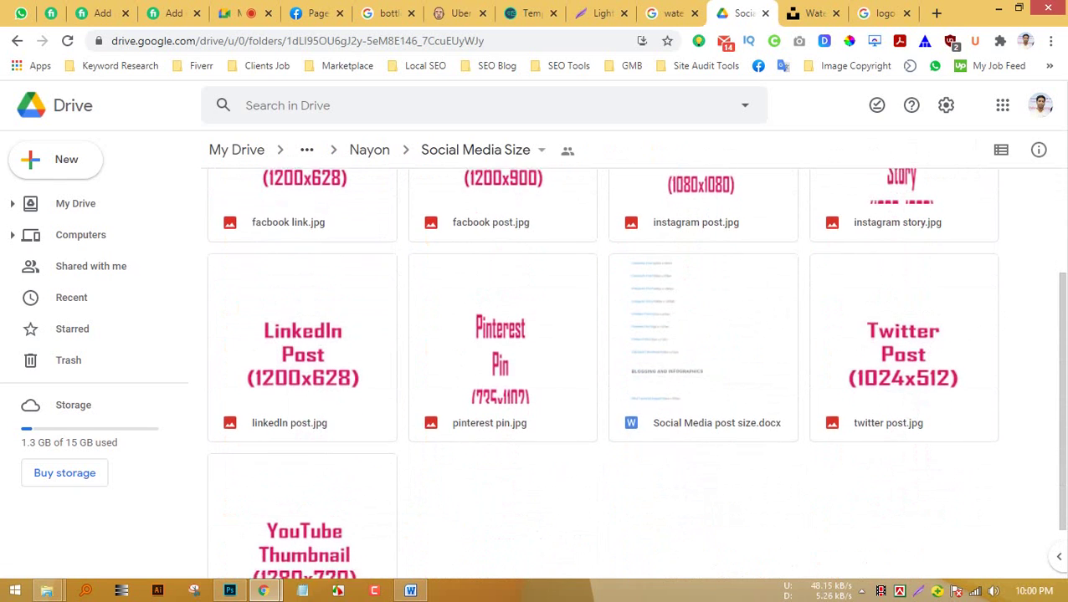
pyautogui.click(502, 293)
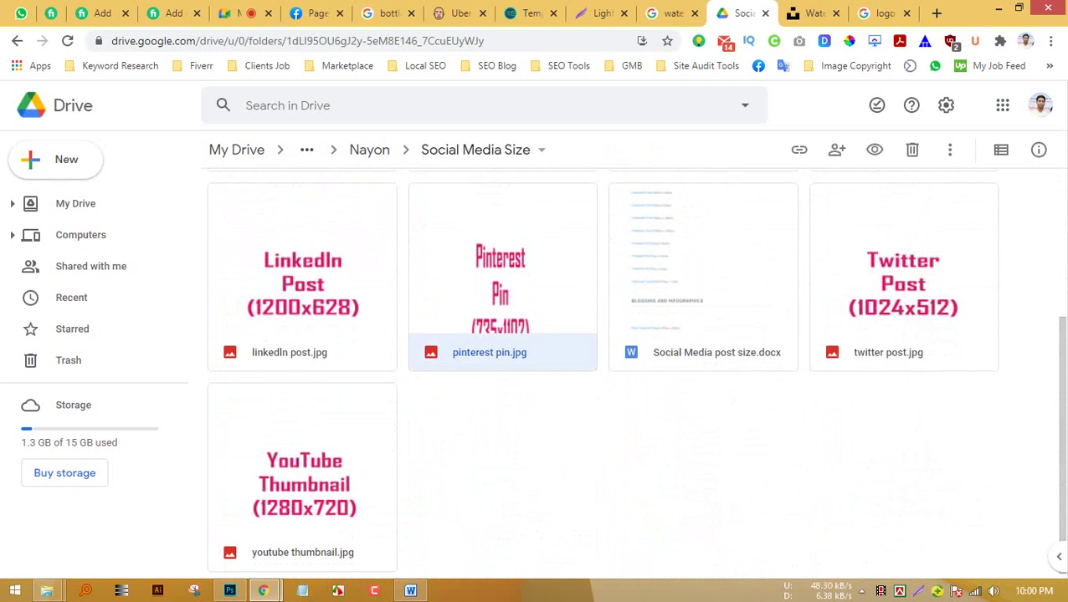
# Download youtube thumbnail.jpg from the Social Media Size folder.
pyautogui.click(302, 482)
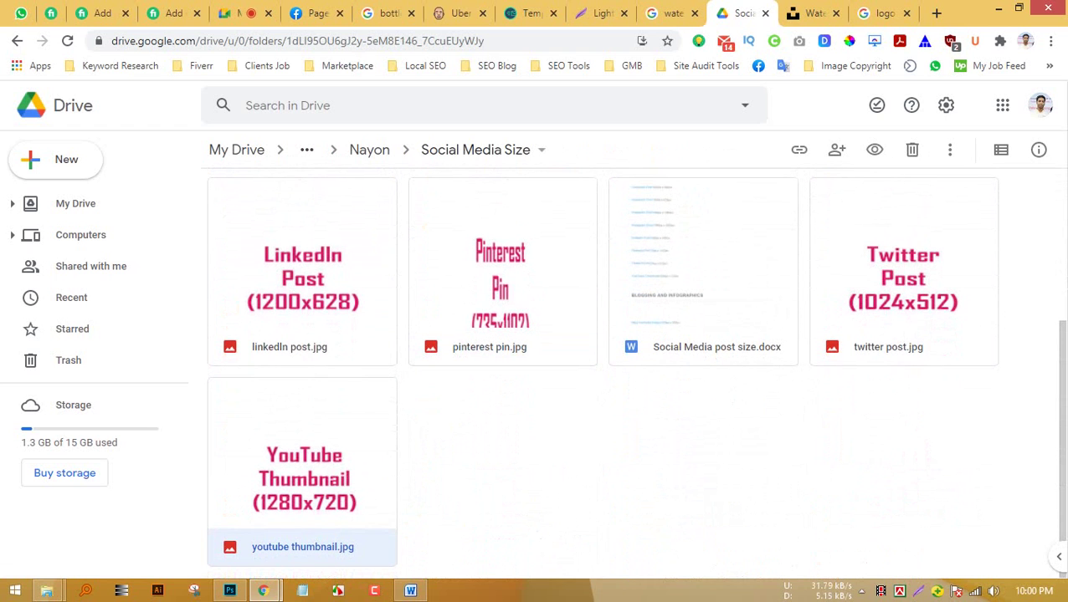
pyautogui.rightClick(308, 469)
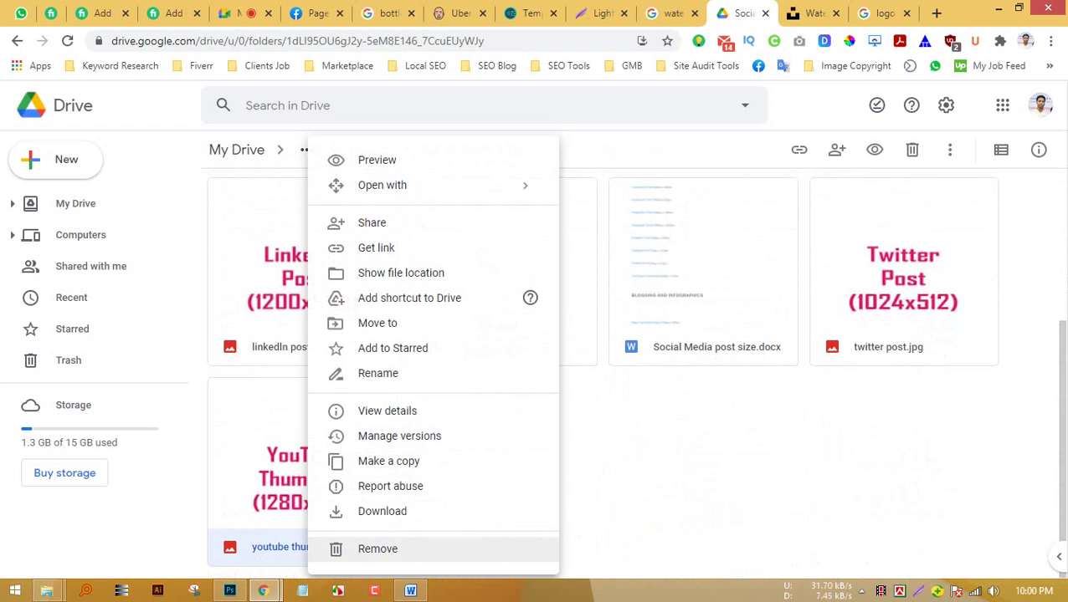
pyautogui.click(382, 512)
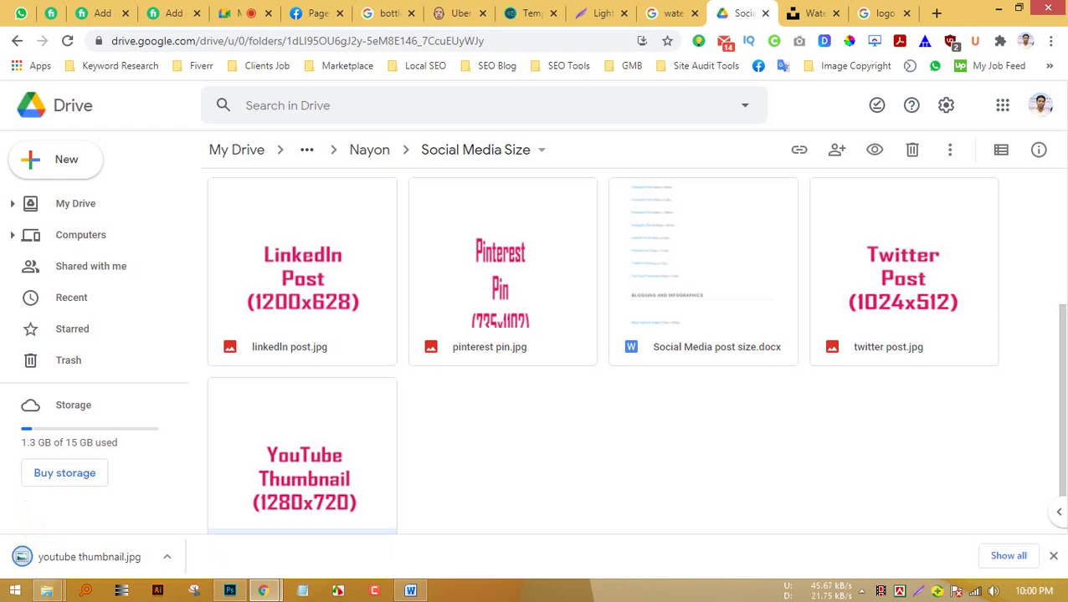
# Show the downloaded YouTube thumbnail in its folder and check its pixel dimensions in the detailed file properties.
pyautogui.click(167, 556)
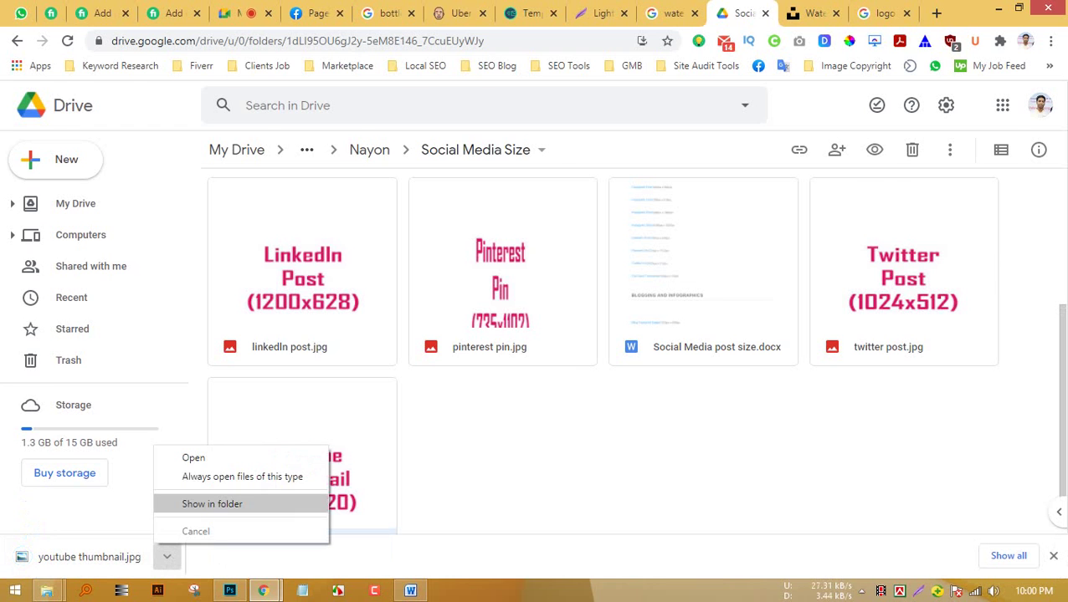
pyautogui.click(212, 503)
pyautogui.rightClick(414, 381)
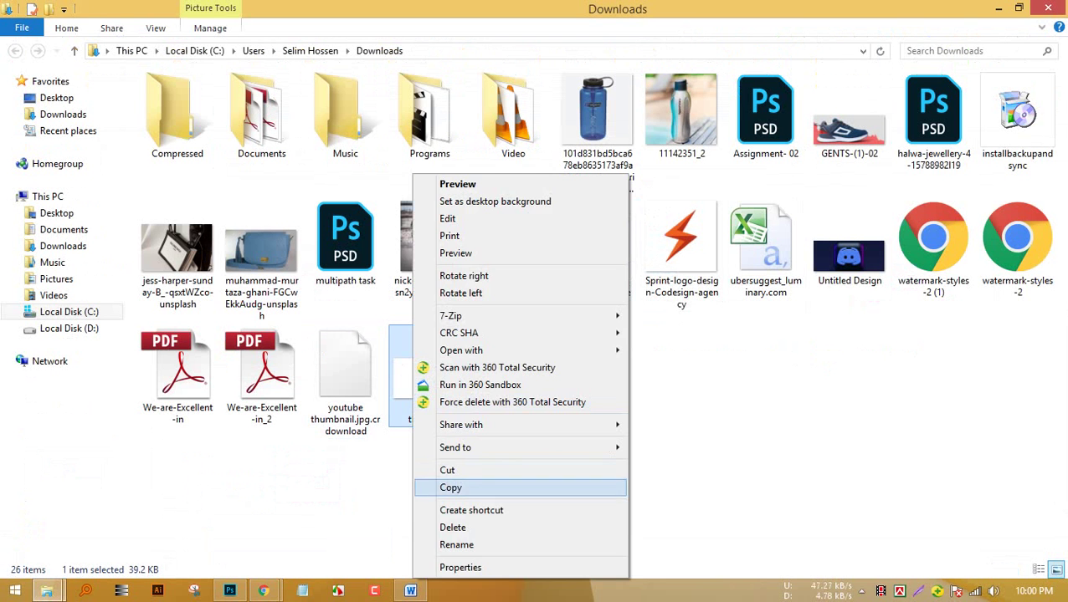
pyautogui.click(461, 567)
pyautogui.click(518, 209)
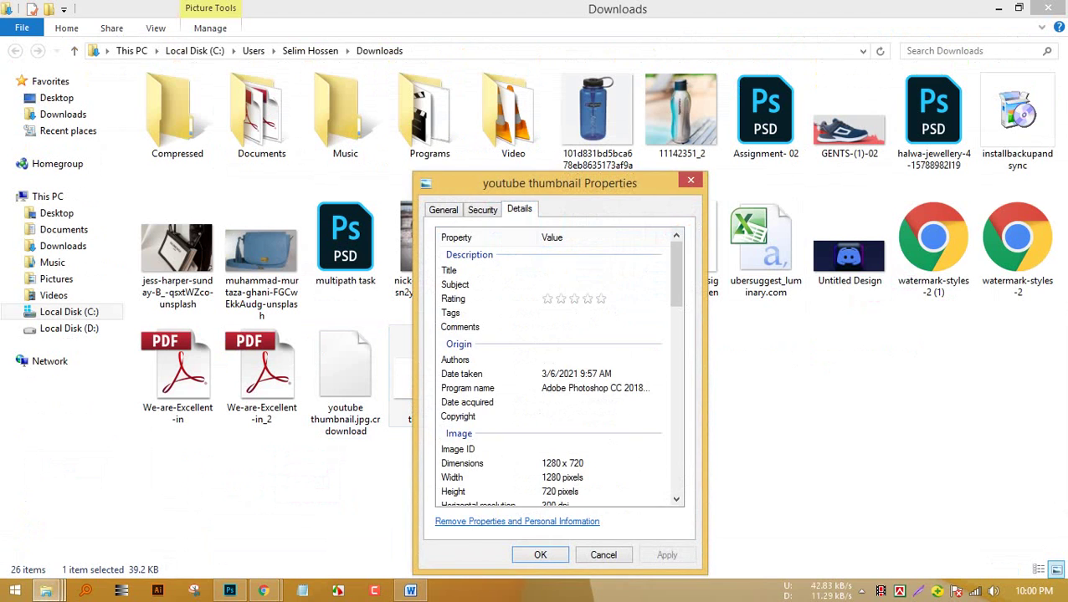
pyautogui.moveTo(559, 182); pyautogui.dragTo(674, 138)
pyautogui.click(804, 136)
# Switch back to Google Drive in Chrome and return from Social Media Size to the student's assignment folder.
pyautogui.hotkey('alt', 'Tab')
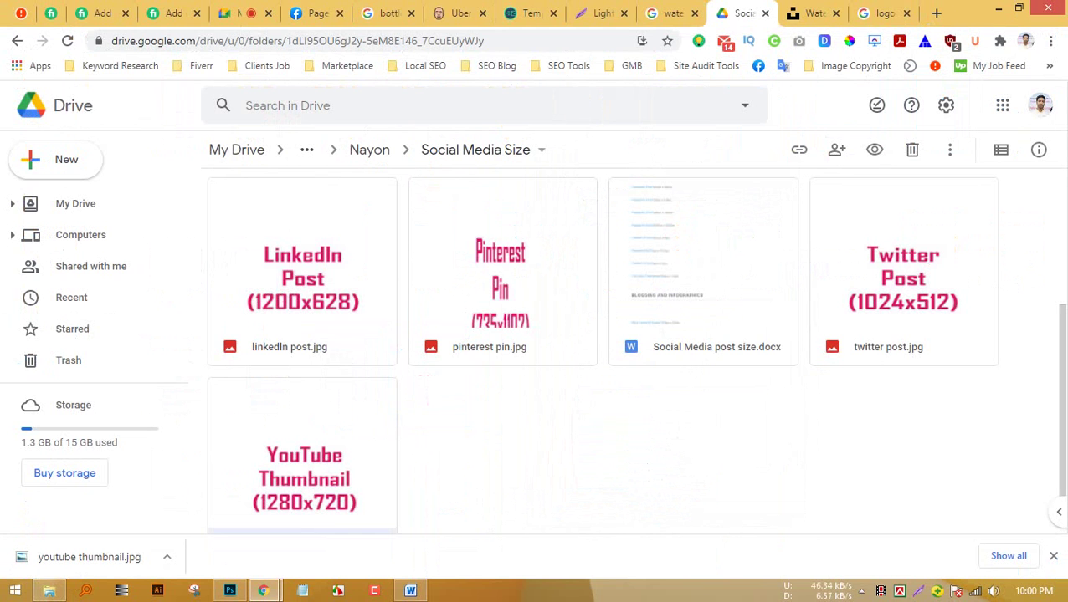
pyautogui.scroll(3, 603, 351)
pyautogui.click(16, 41)
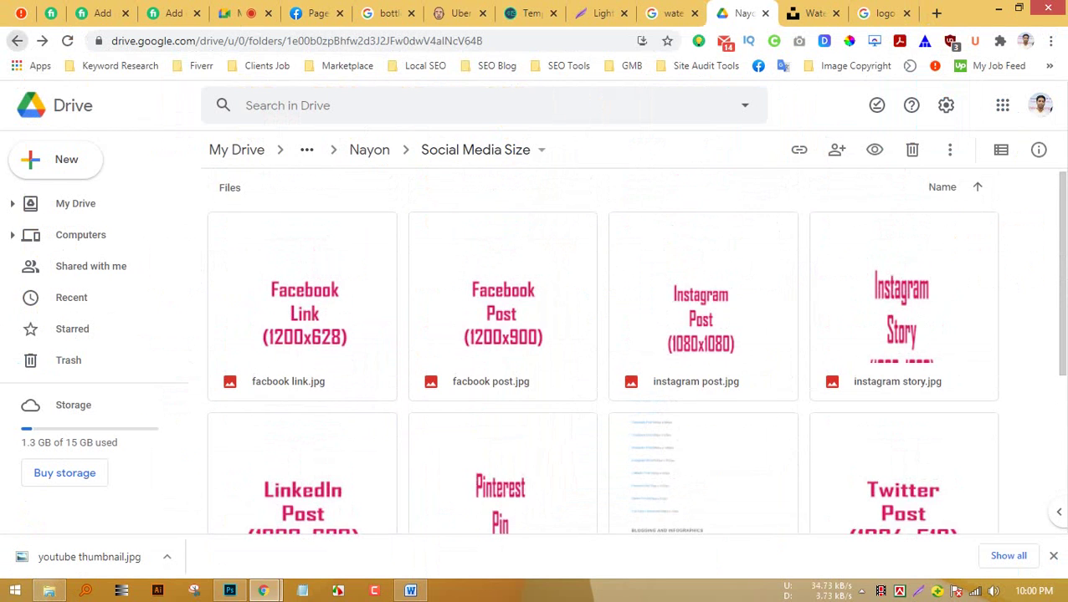